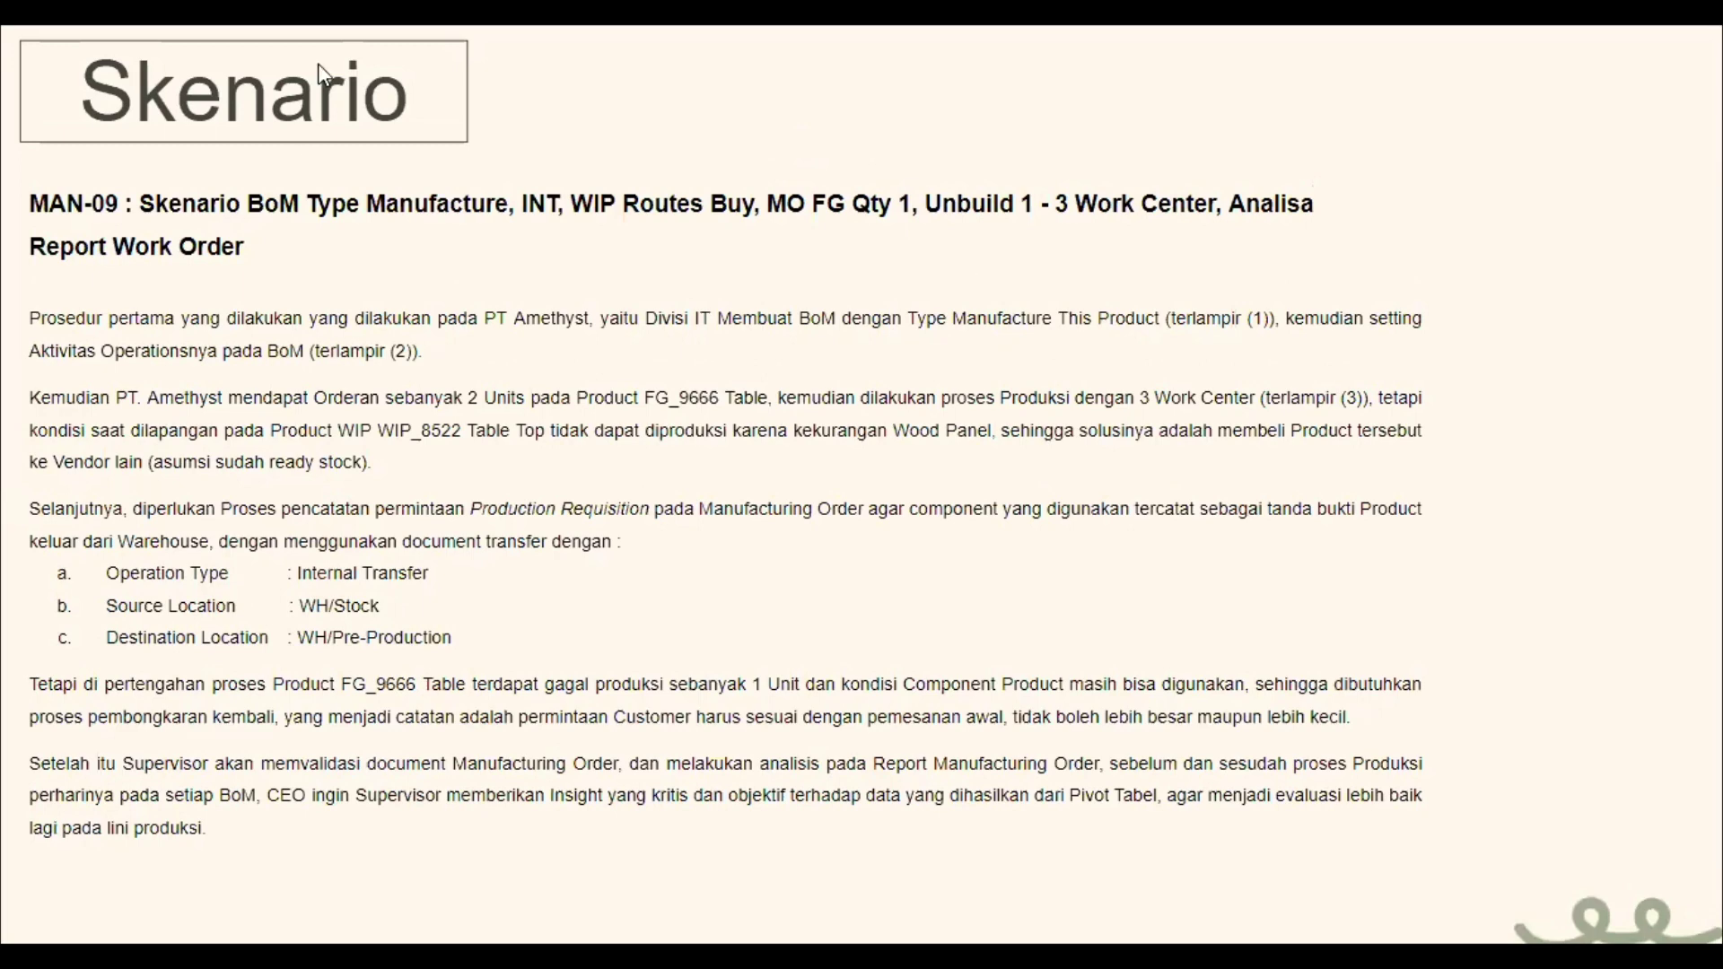
# - Exit the slideshow to return to the Skenario slide in the Slides editor
pyautogui.press('Escape')
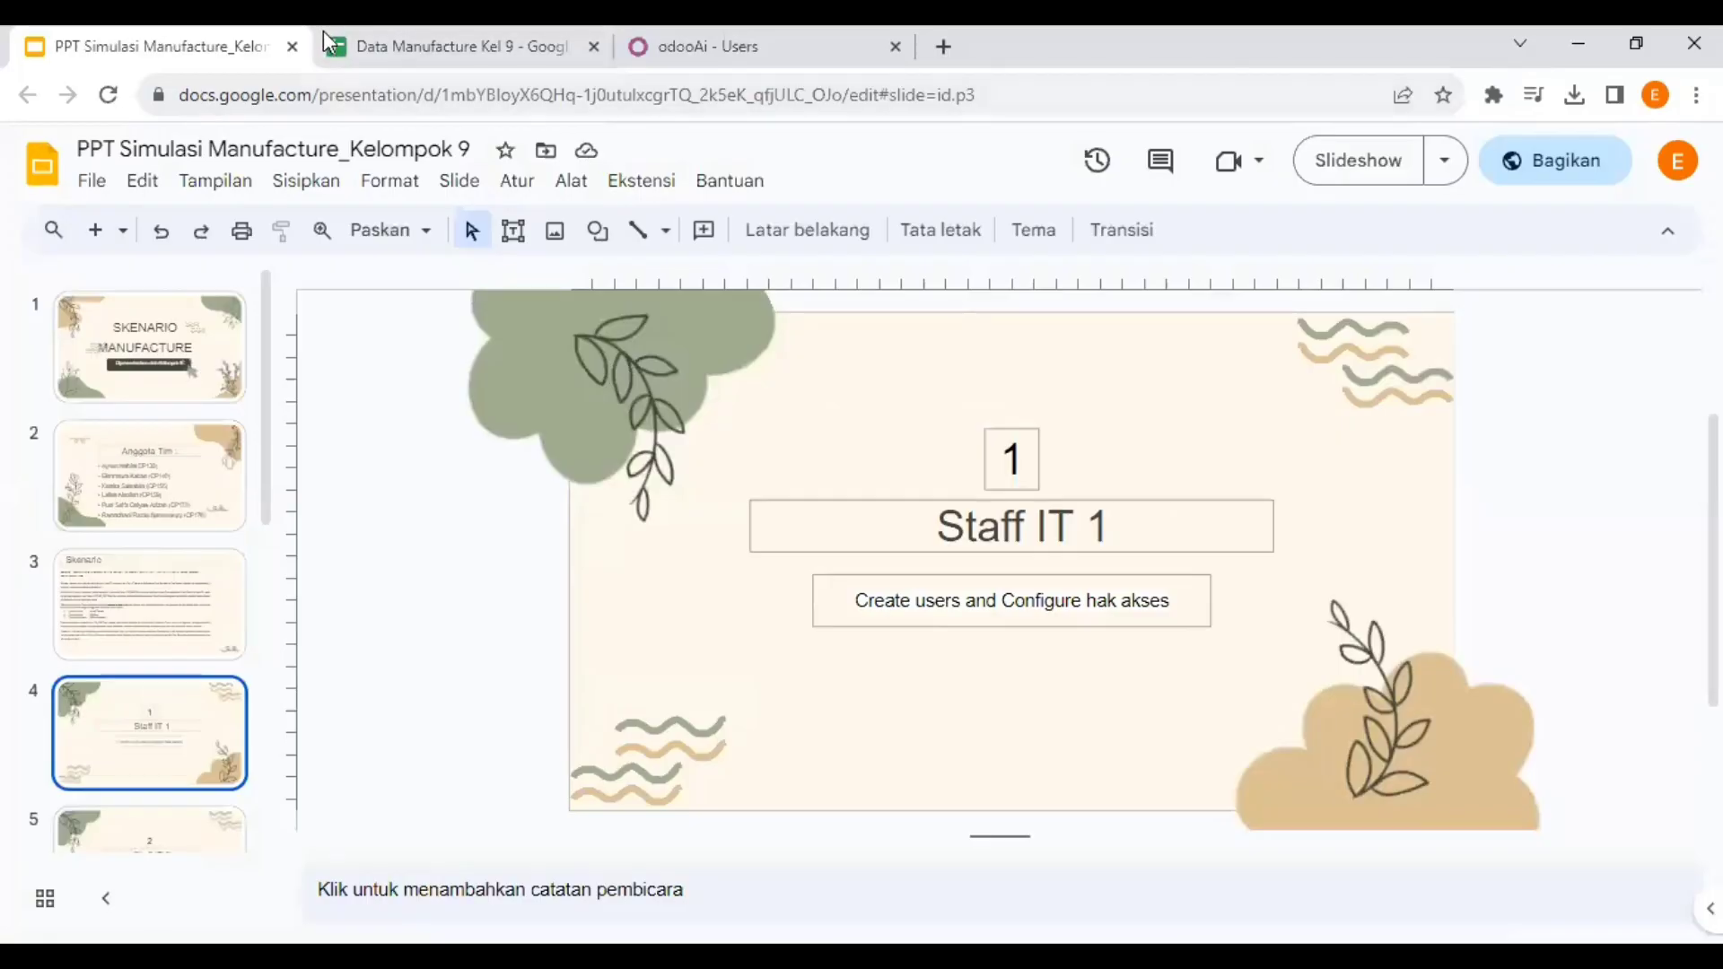
# - Open the Bill of Material sheet and check BOM-FURN-001, quantity 1, Production type
pyautogui.click(1402, 146)
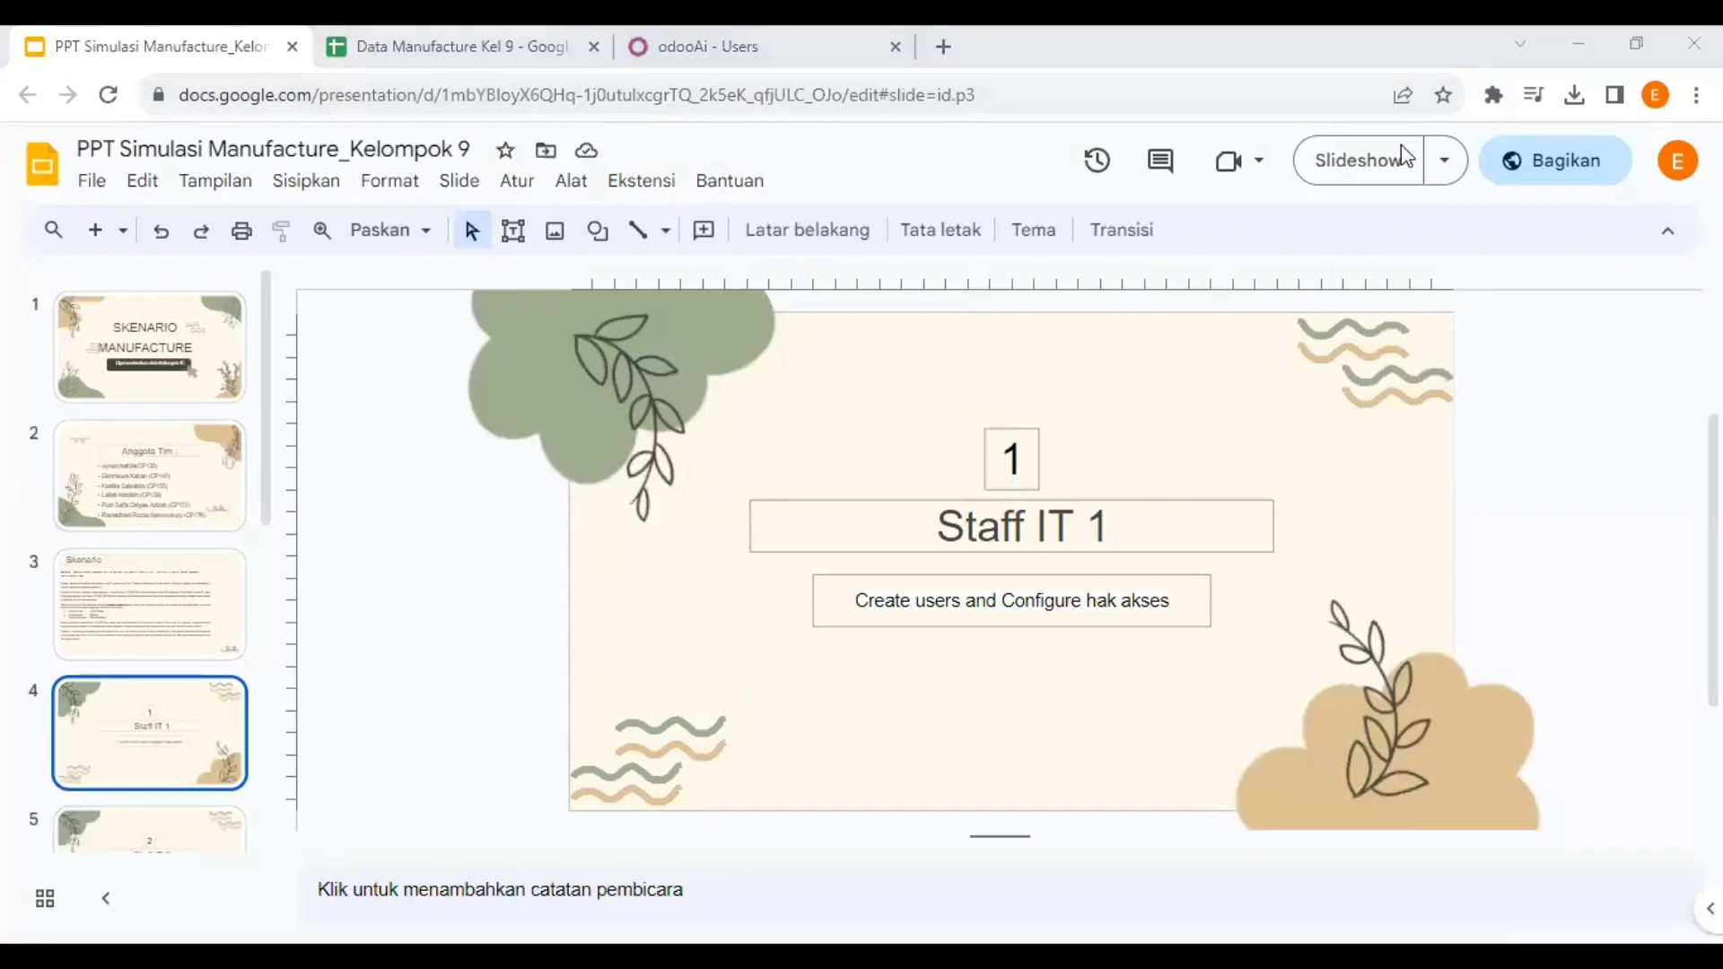
pyautogui.click(492, 41)
pyautogui.click(340, 921)
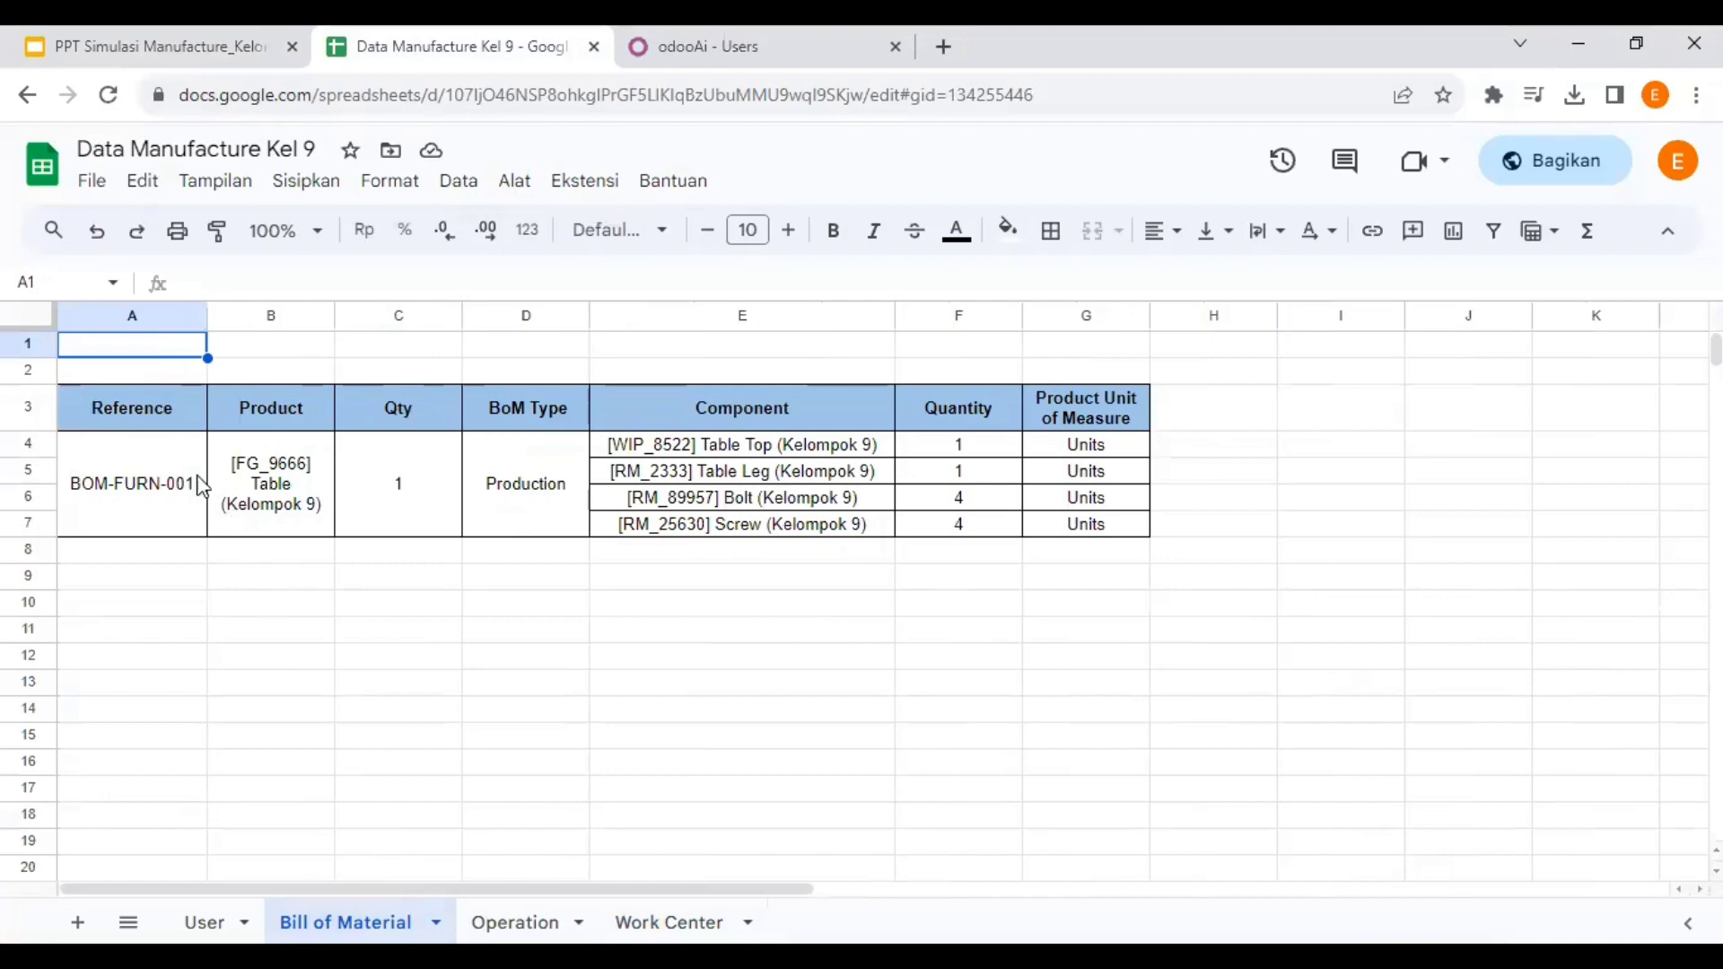
pyautogui.click(130, 462)
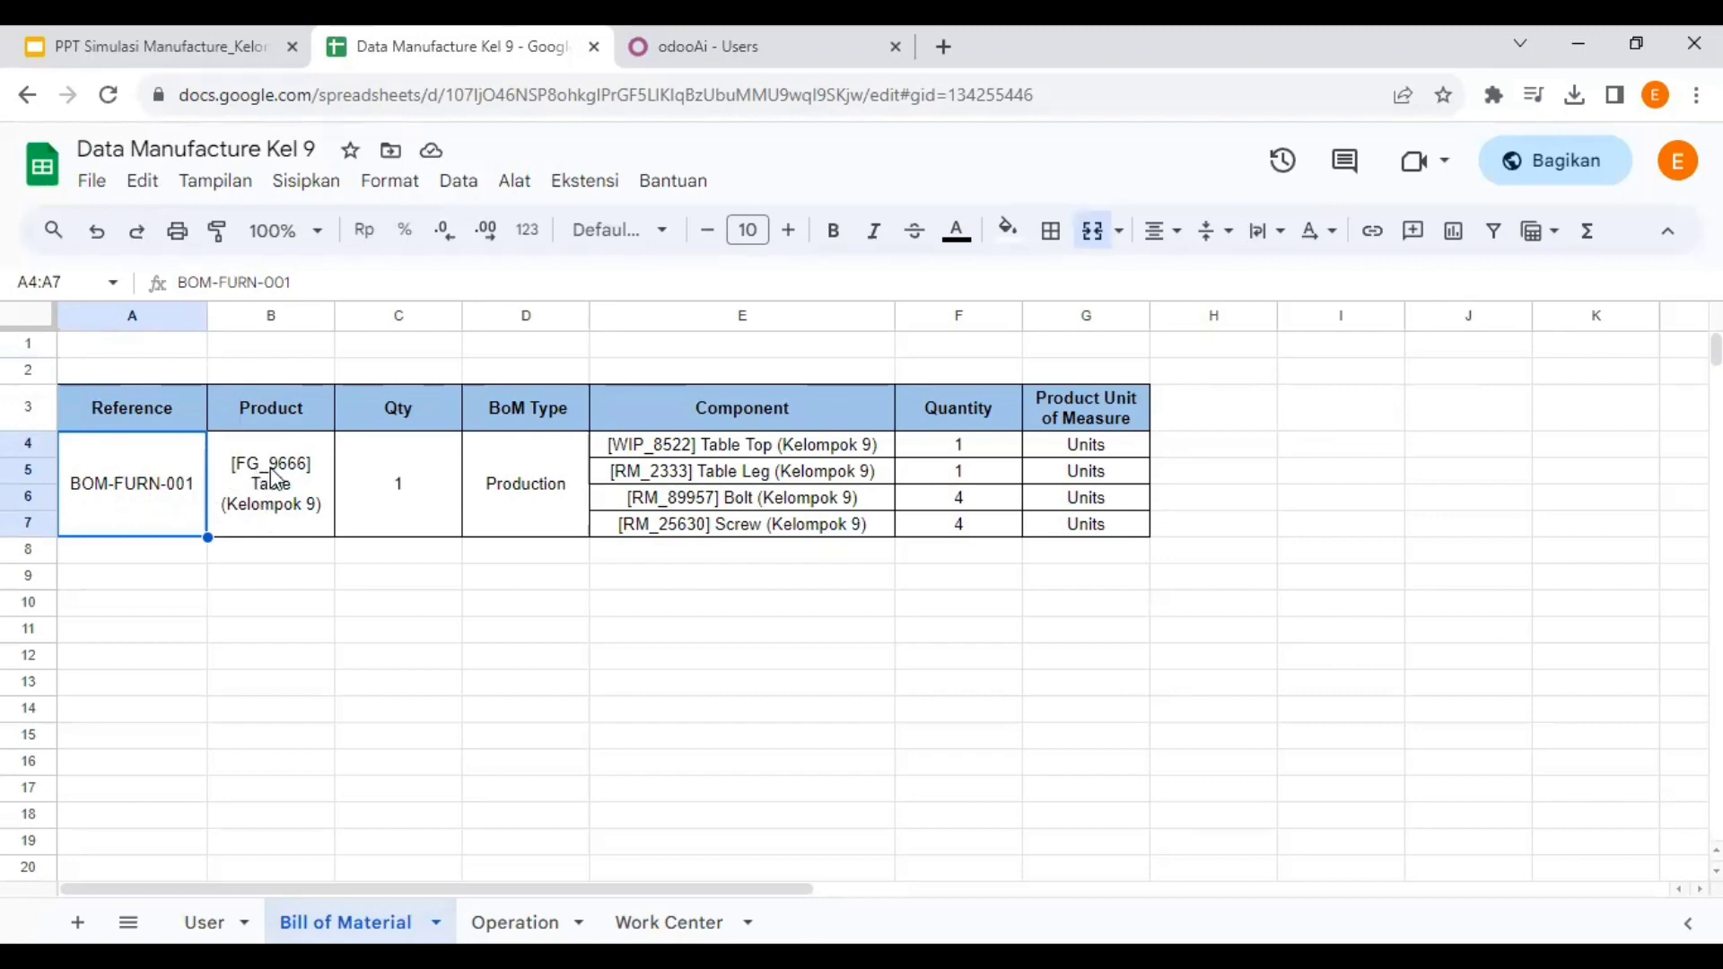
pyautogui.click(406, 478)
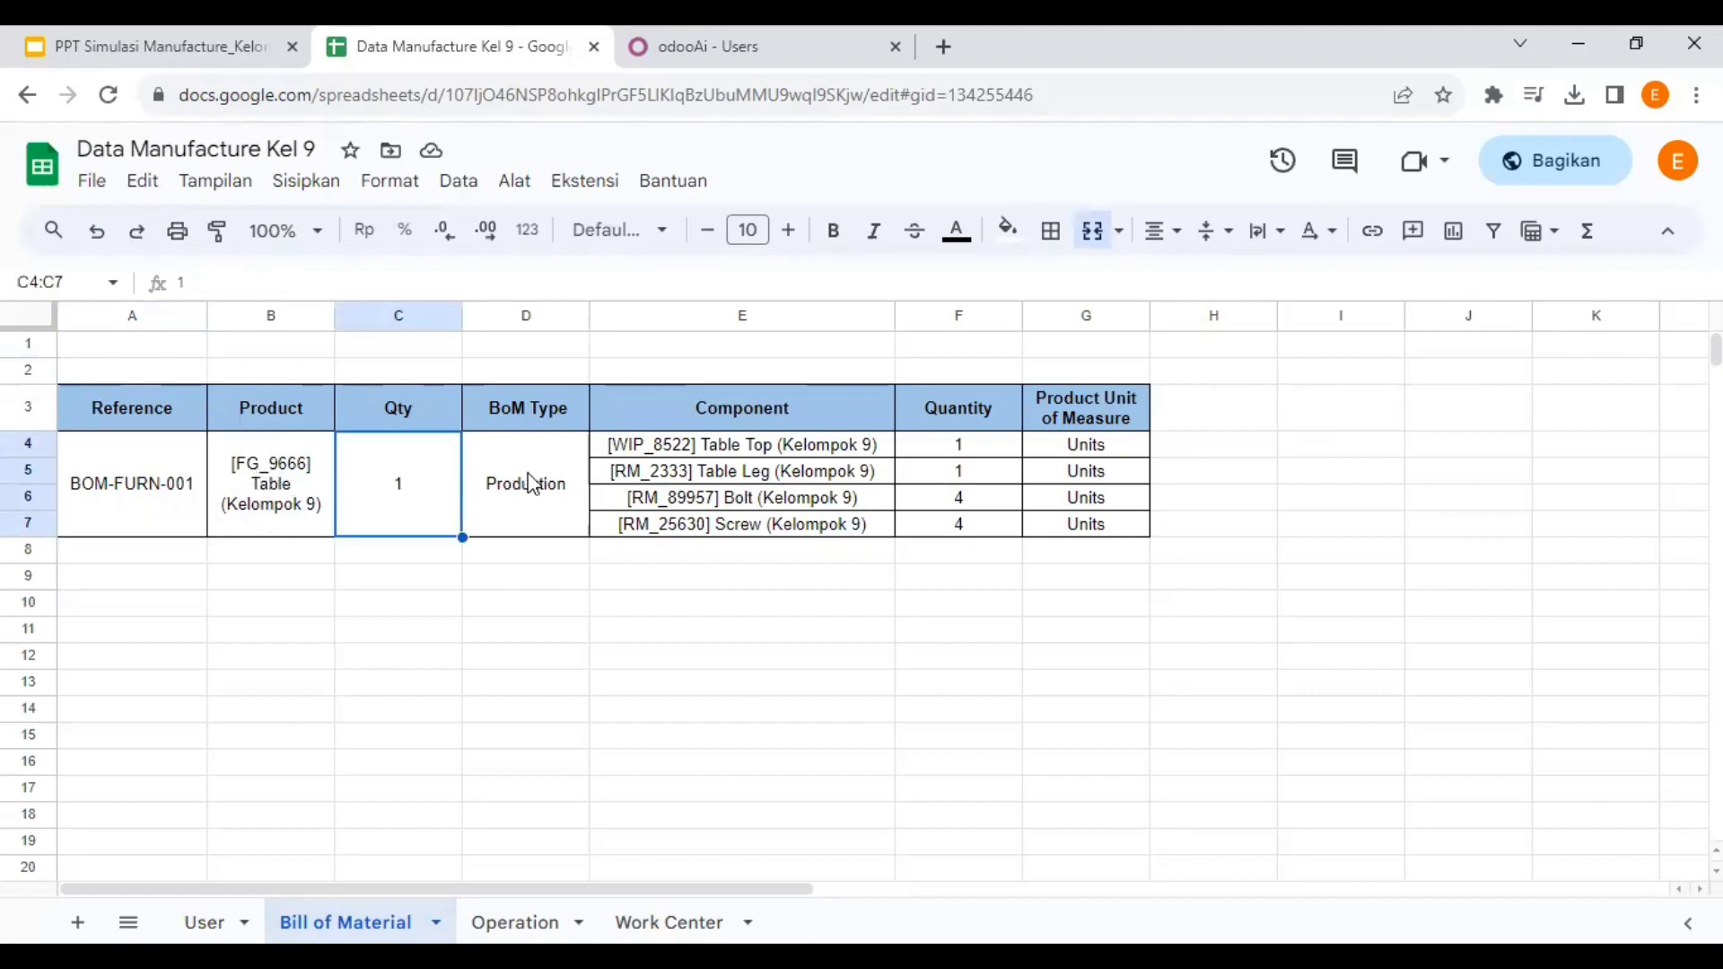
pyautogui.click(531, 482)
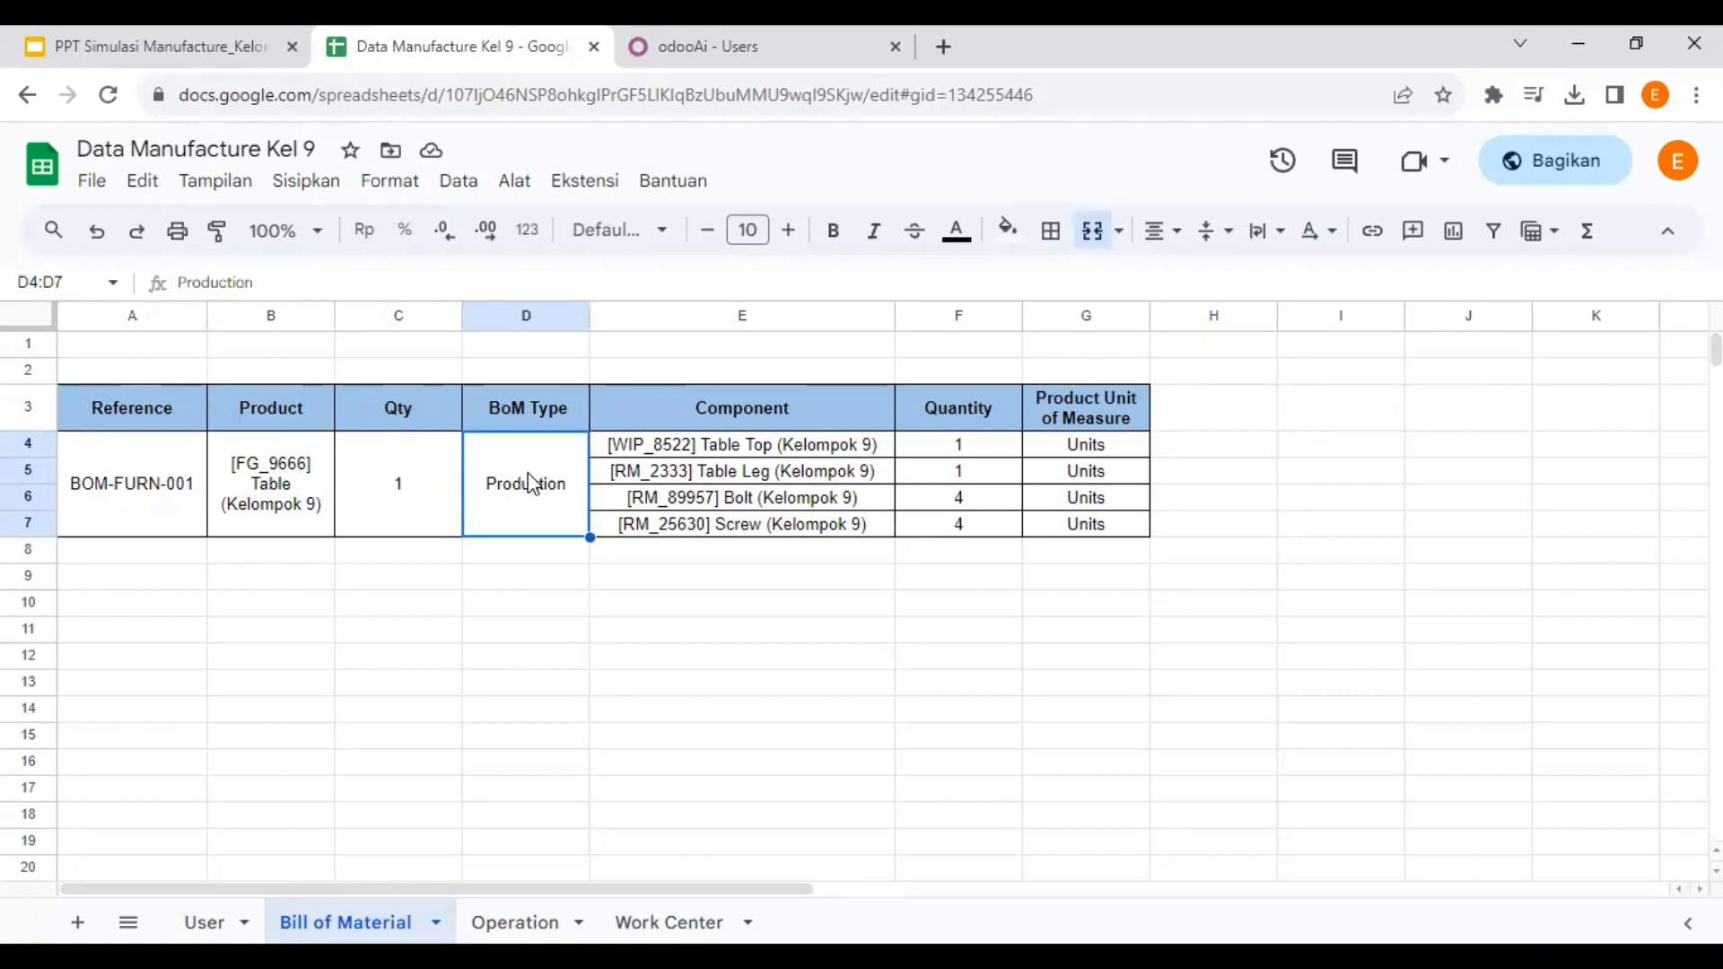
# - Review the Table Top, Table Leg, Bolt and Screw components
pyautogui.click(752, 447)
pyautogui.click(750, 474)
pyautogui.click(749, 503)
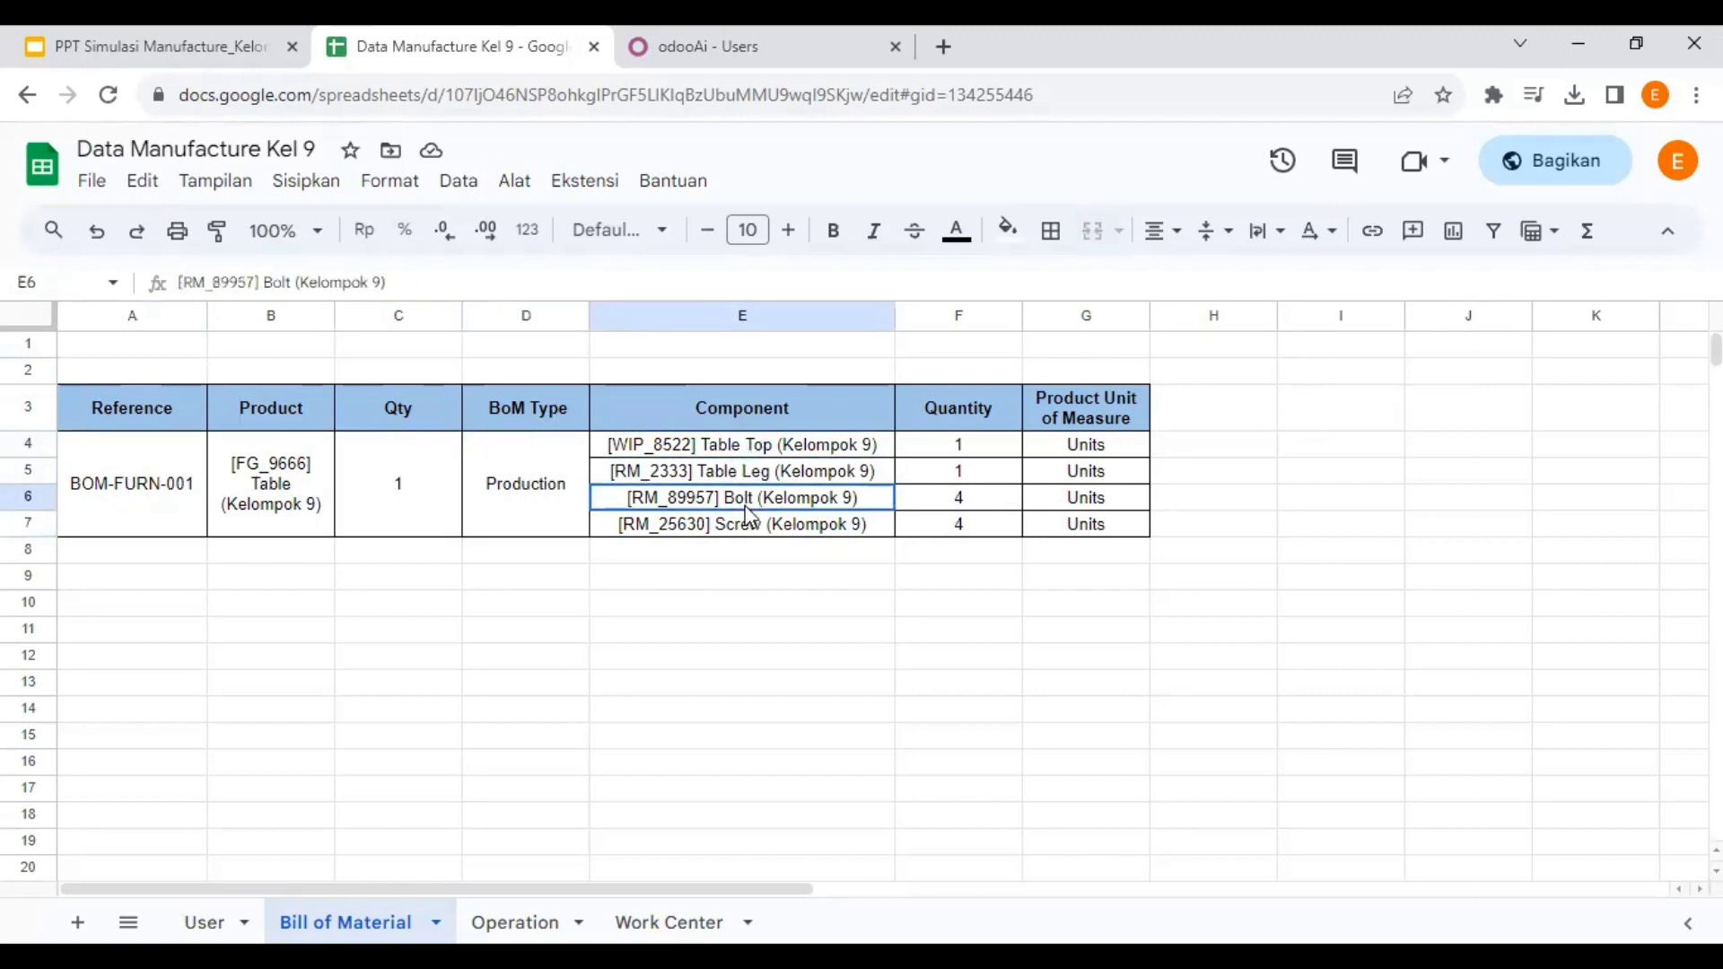
pyautogui.click(752, 526)
pyautogui.click(758, 445)
pyautogui.click(759, 472)
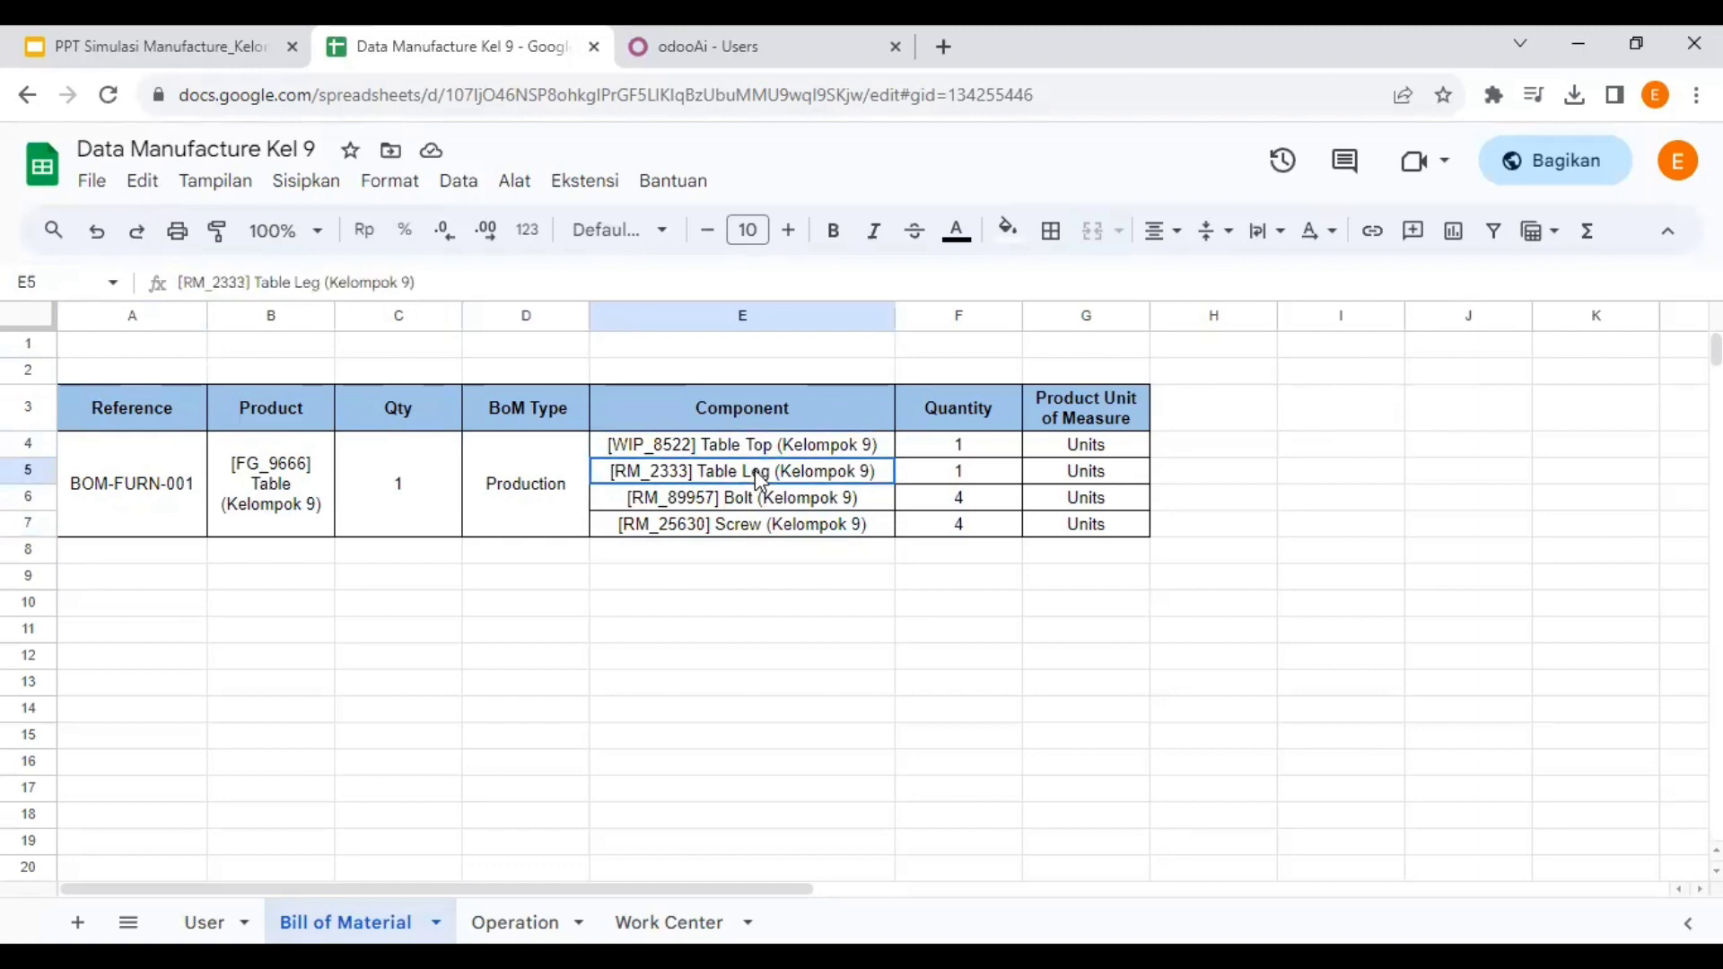
# - Check the quantities of Table Top, Table Leg, Bolt and Screw
pyautogui.click(998, 449)
pyautogui.click(992, 468)
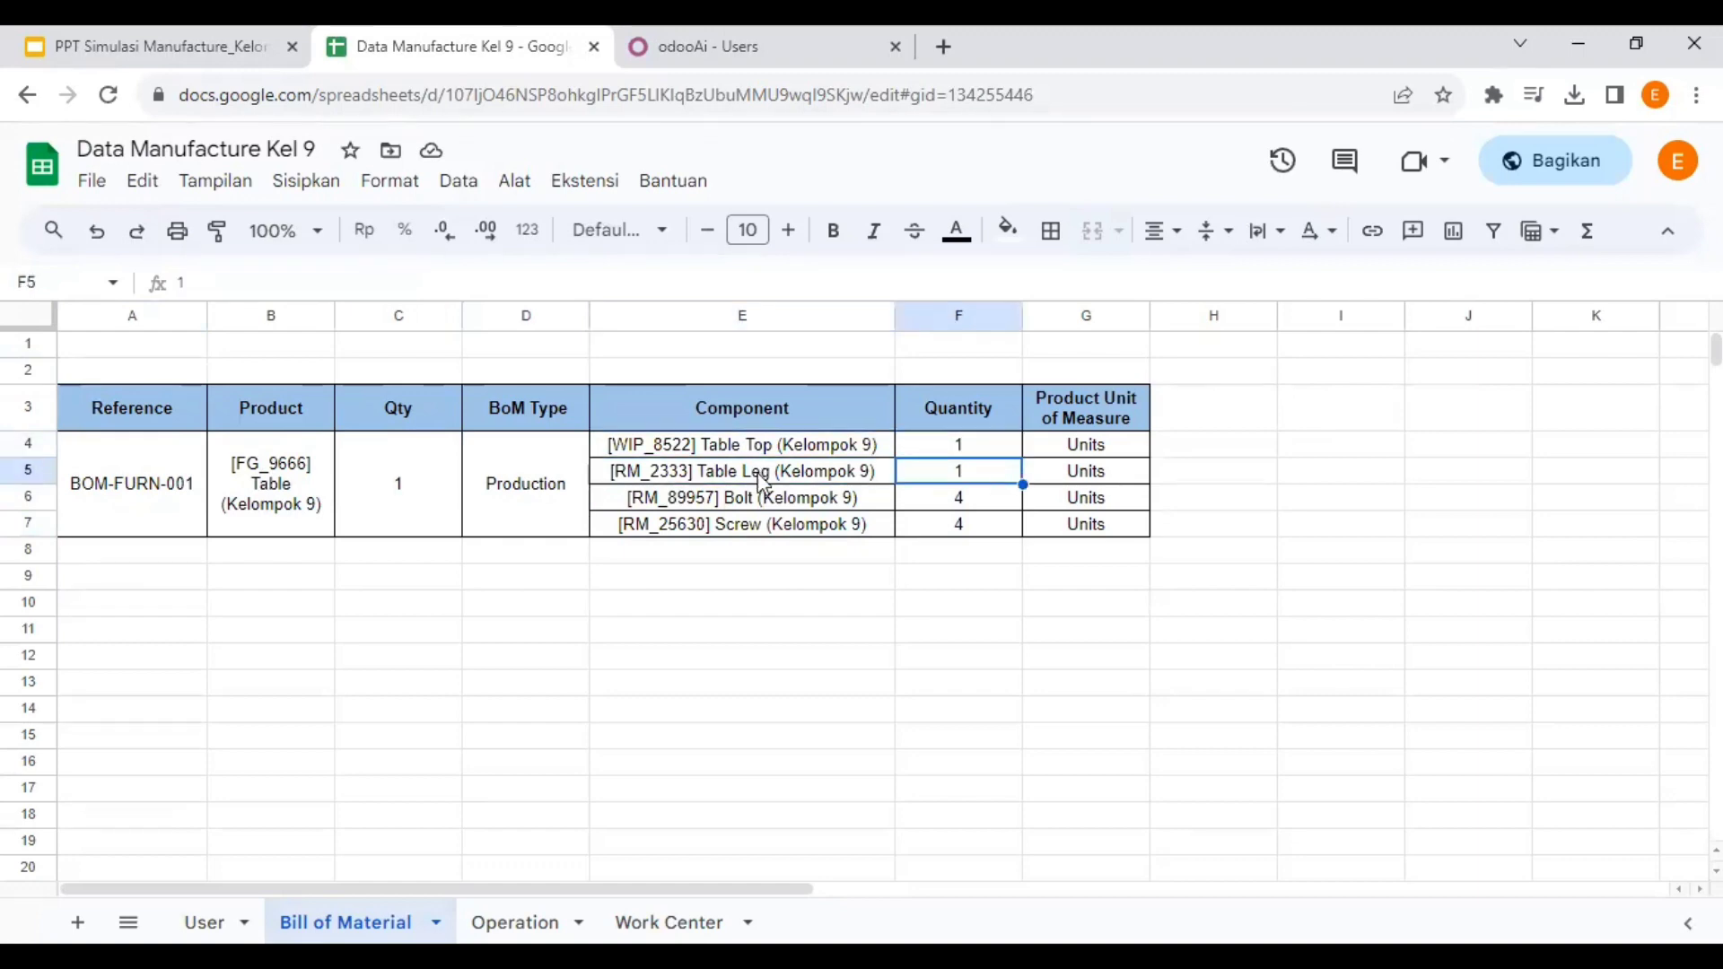
pyautogui.click(752, 501)
pyautogui.click(759, 527)
pyautogui.click(954, 504)
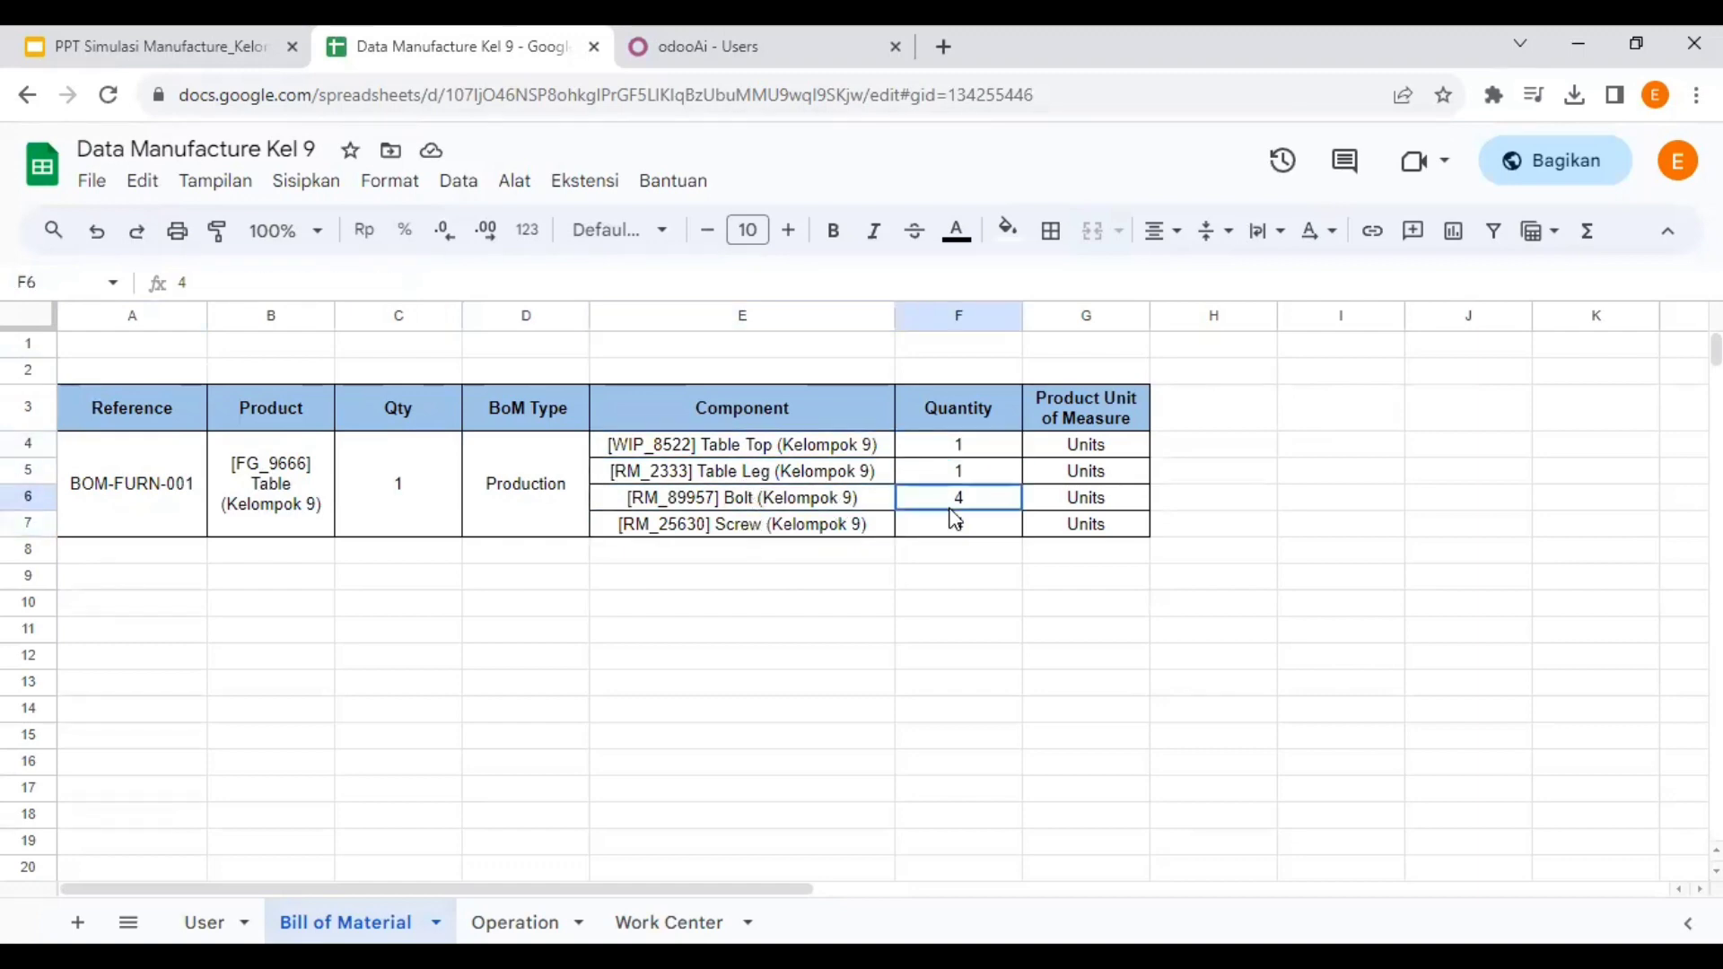
pyautogui.click(956, 526)
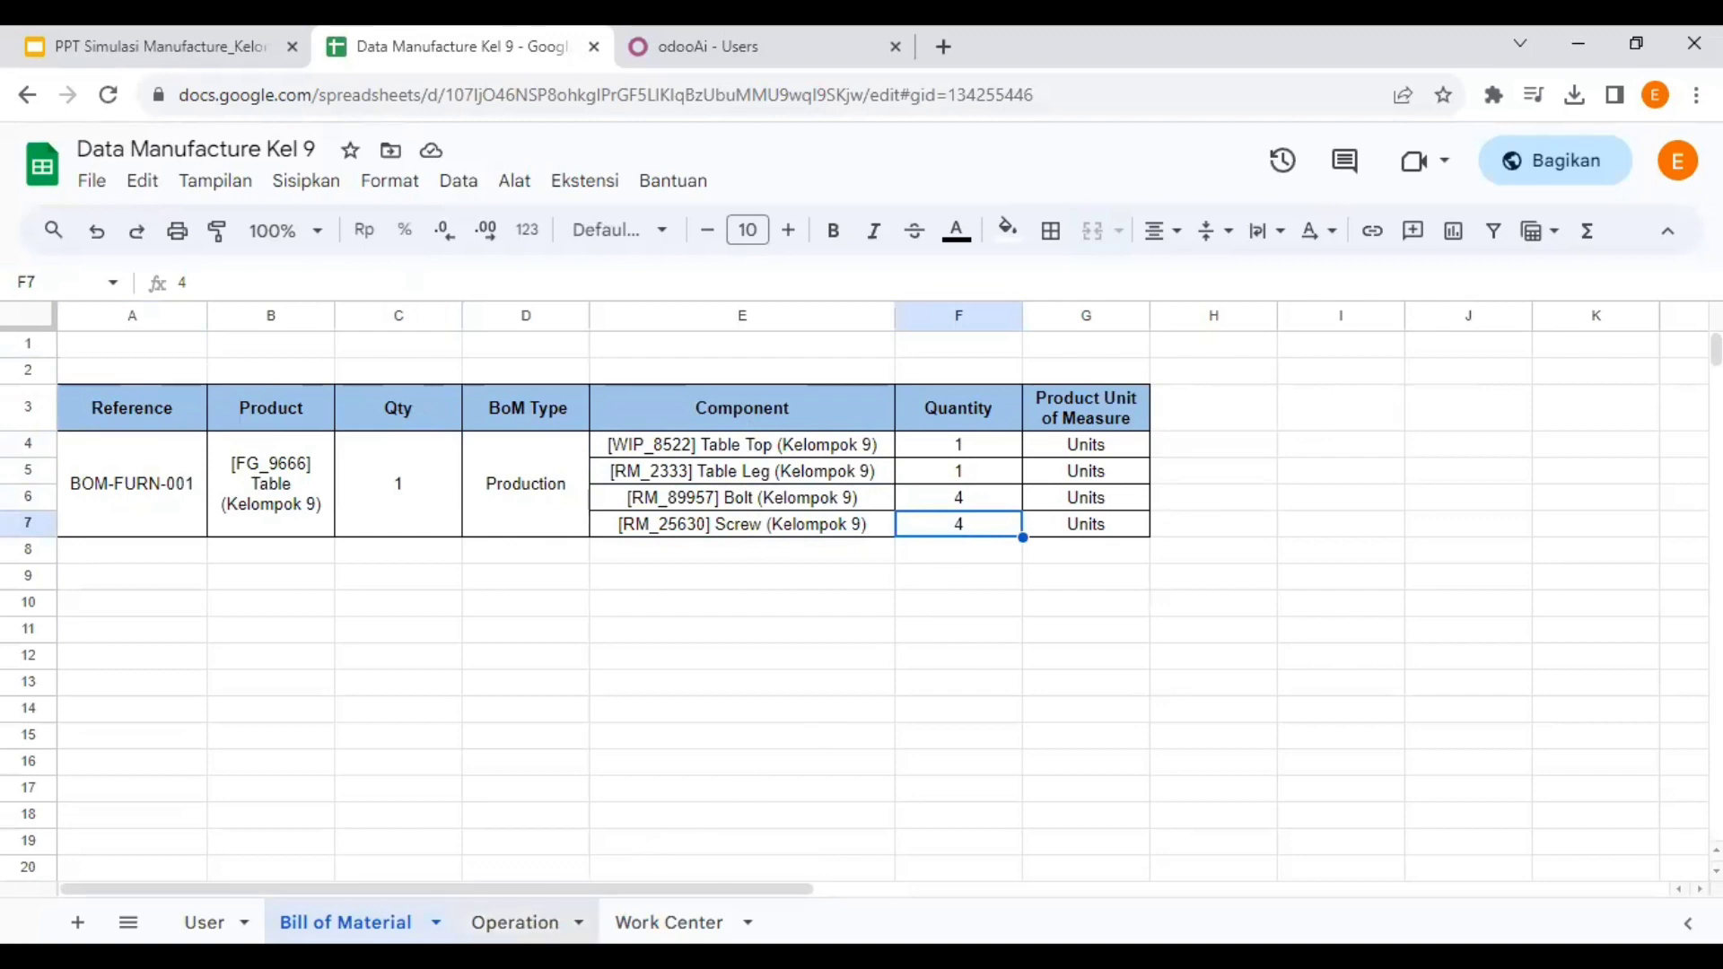
pyautogui.click(531, 921)
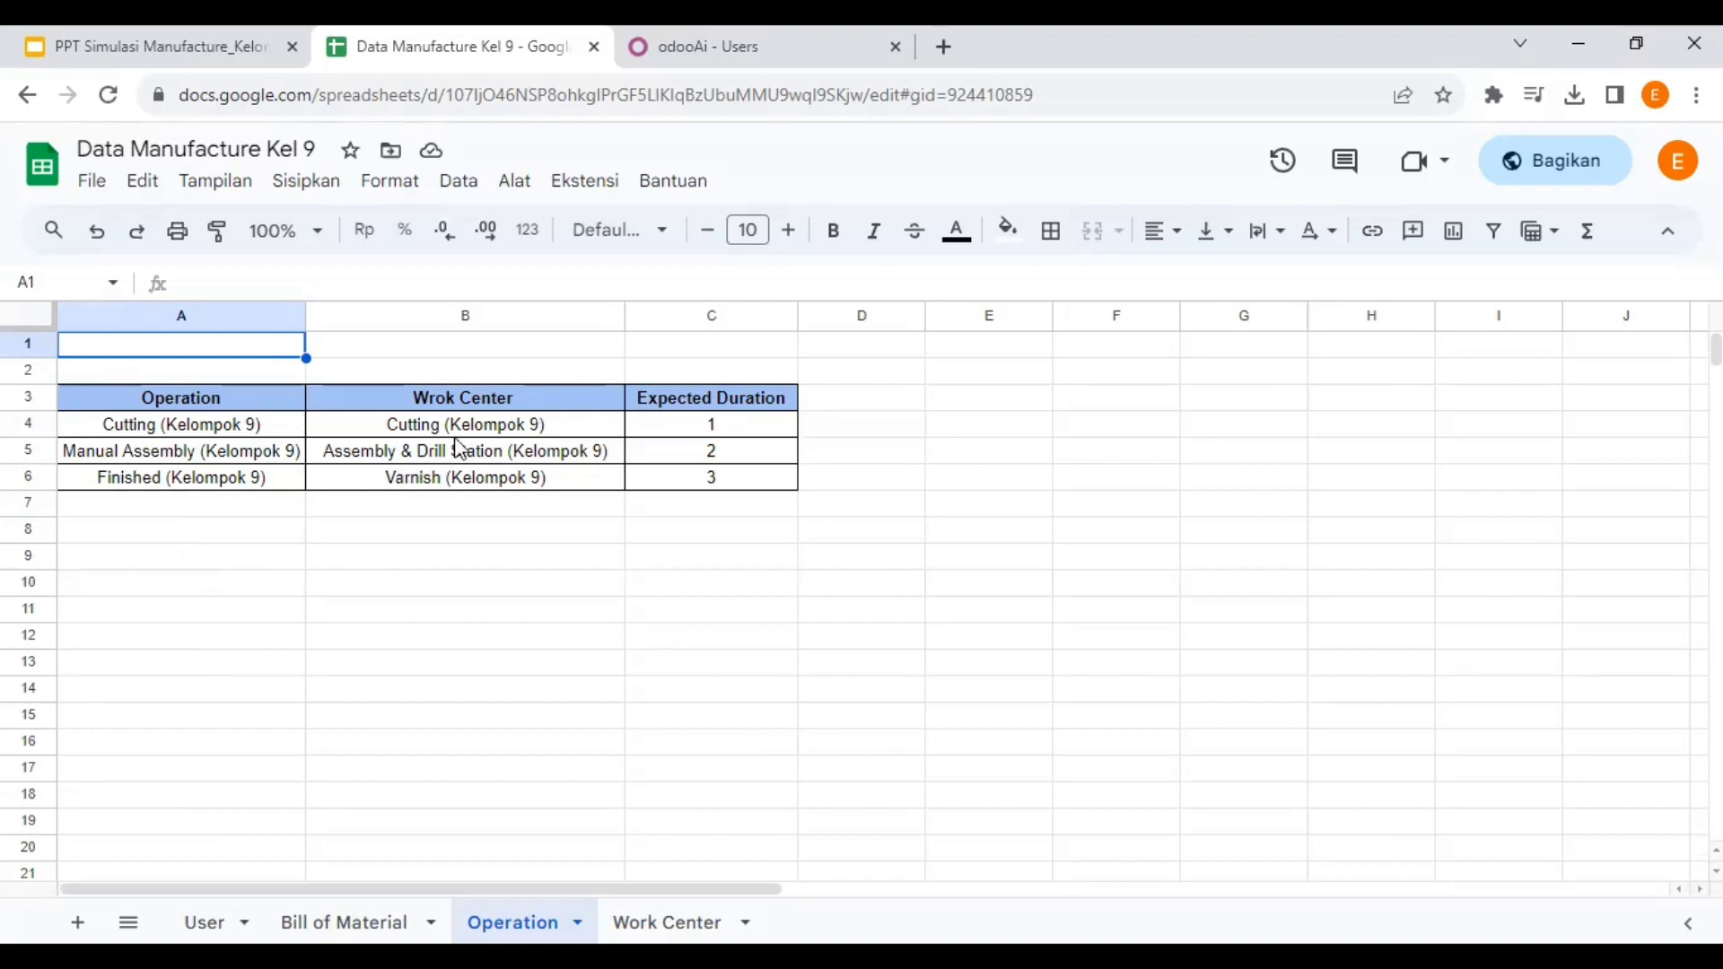
# - Fix the Operation sheet's 'Wrok Center' header to 'Work Center', then view the Work Center sheet
pyautogui.click(437, 406)
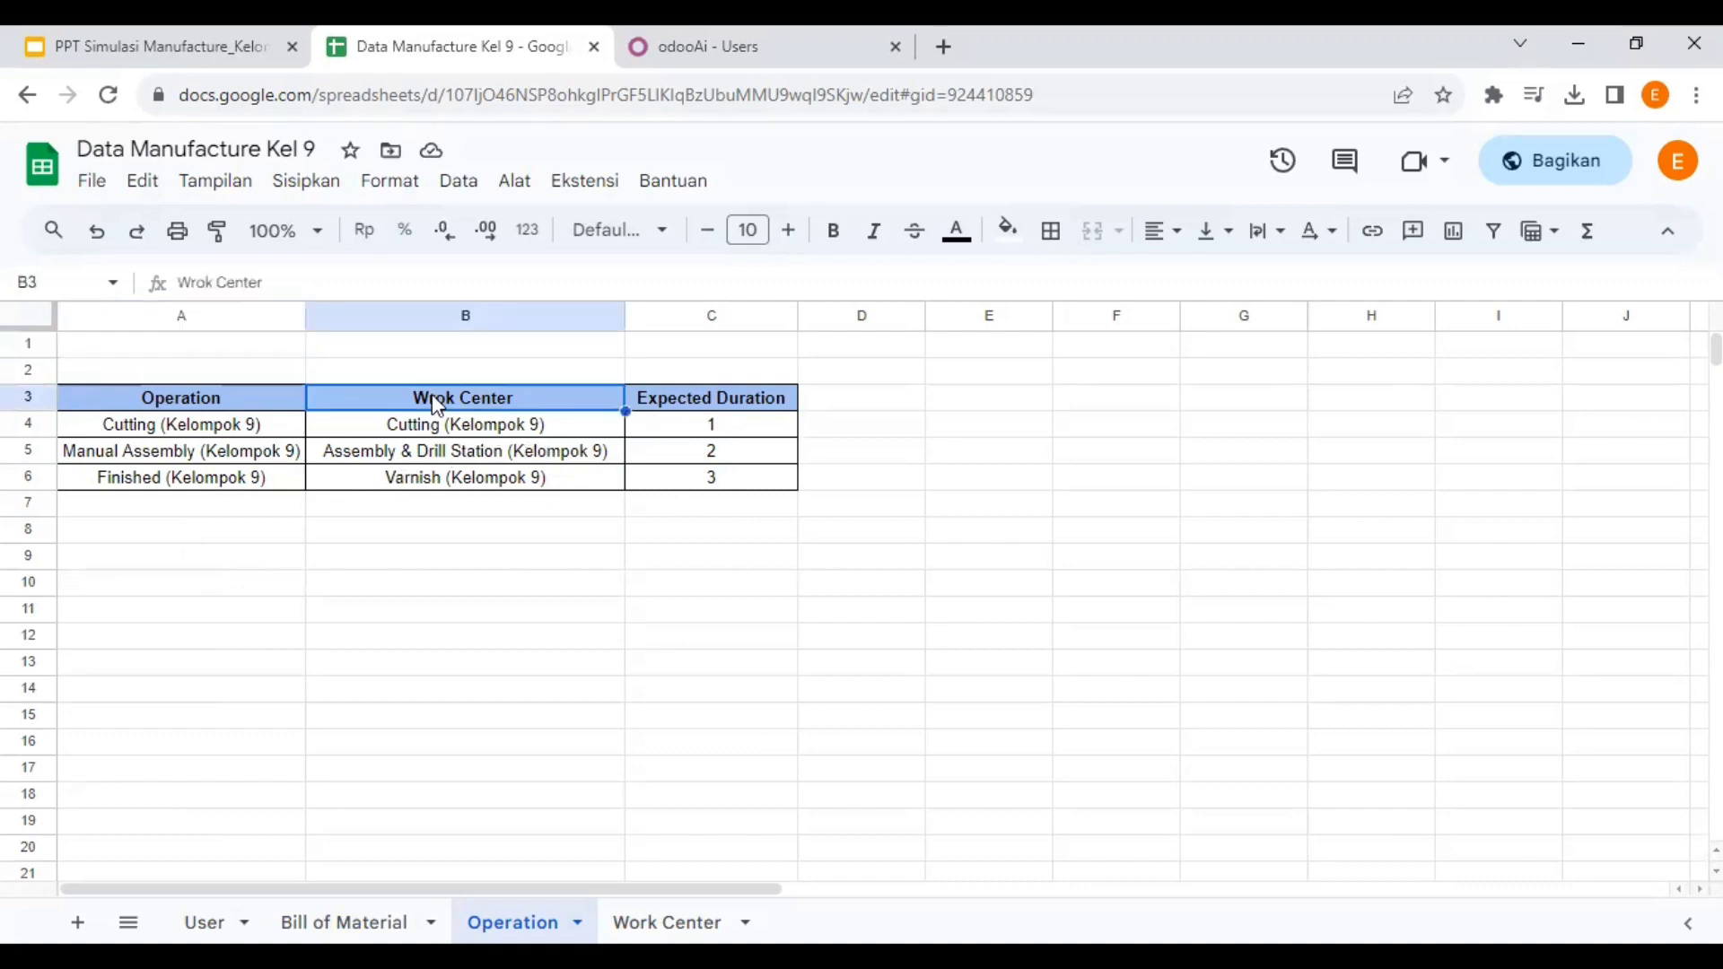
pyautogui.doubleClick(437, 406)
pyautogui.press('BackSpace')
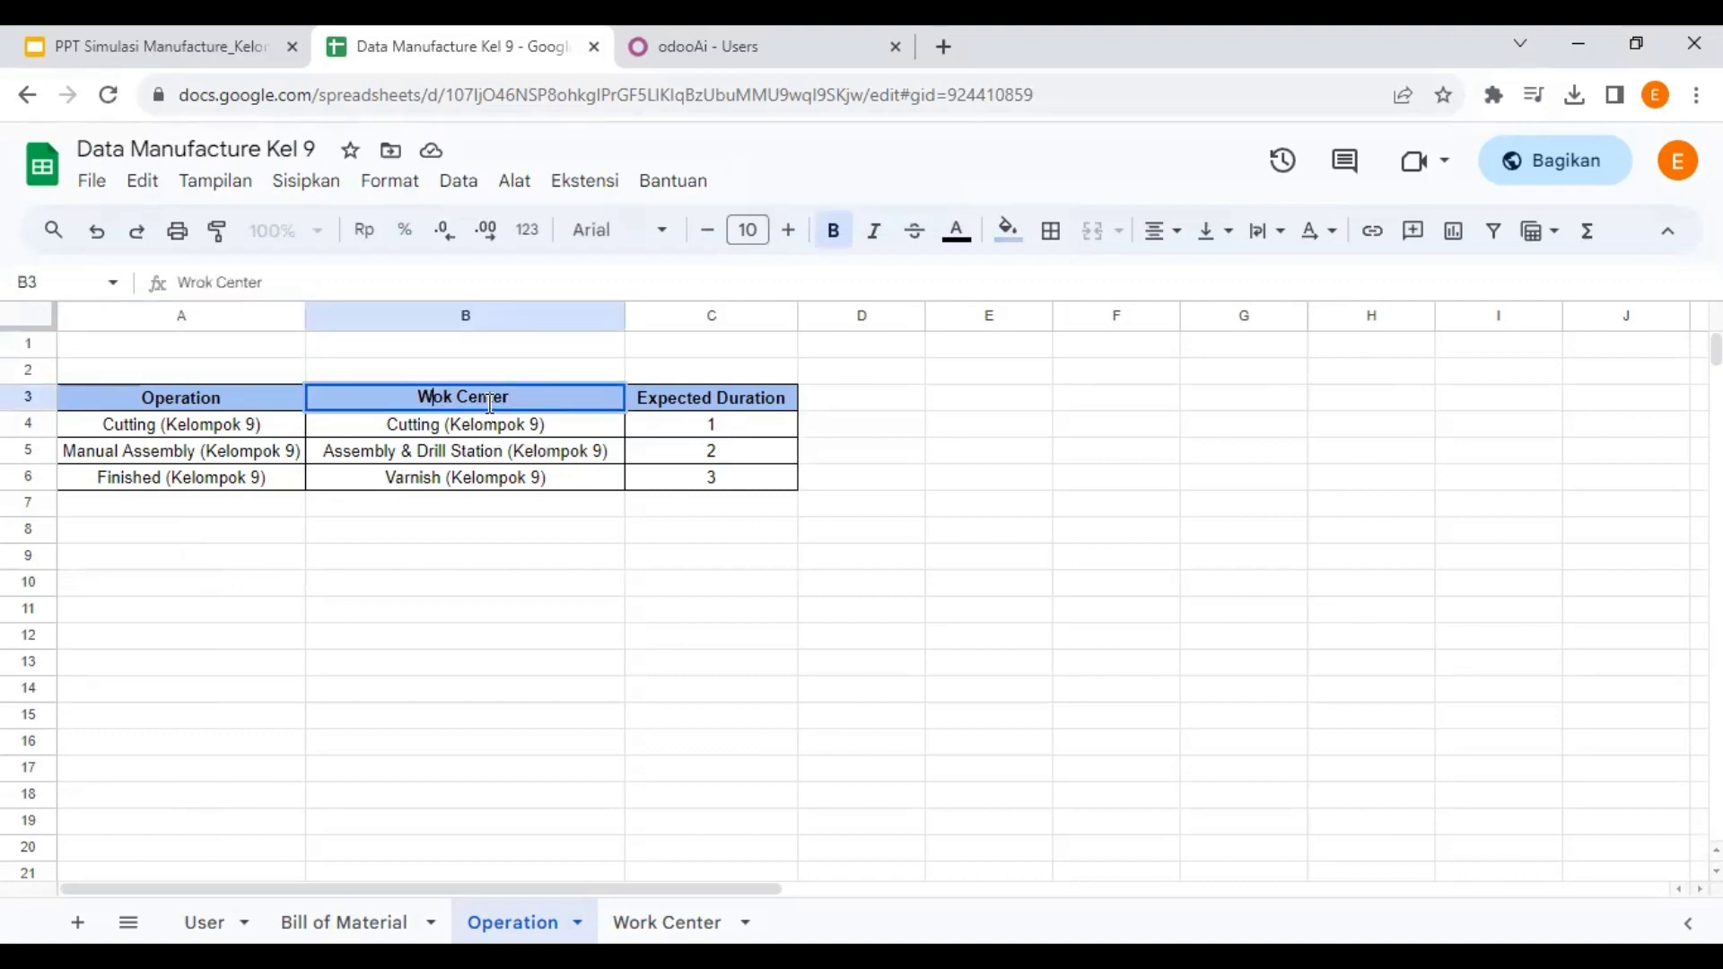
pyautogui.write('r')
pyautogui.click(667, 923)
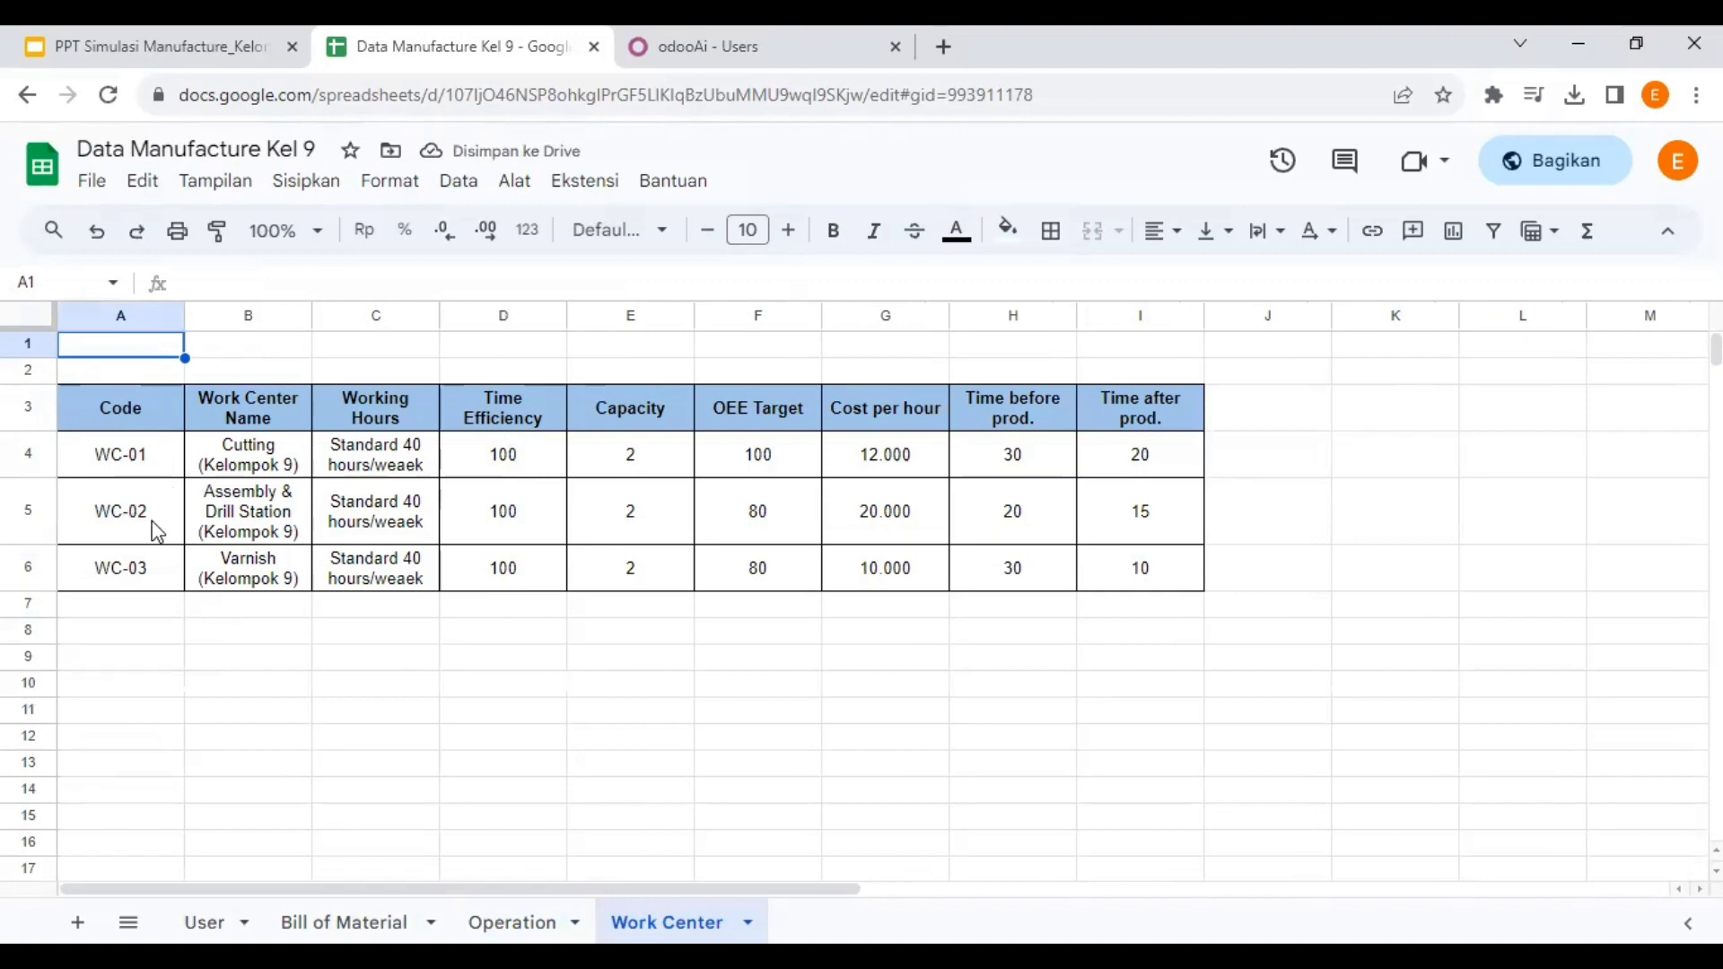
# - Review WC-01's OEE target, cost per hour, and time before and after production
pyautogui.click(126, 459)
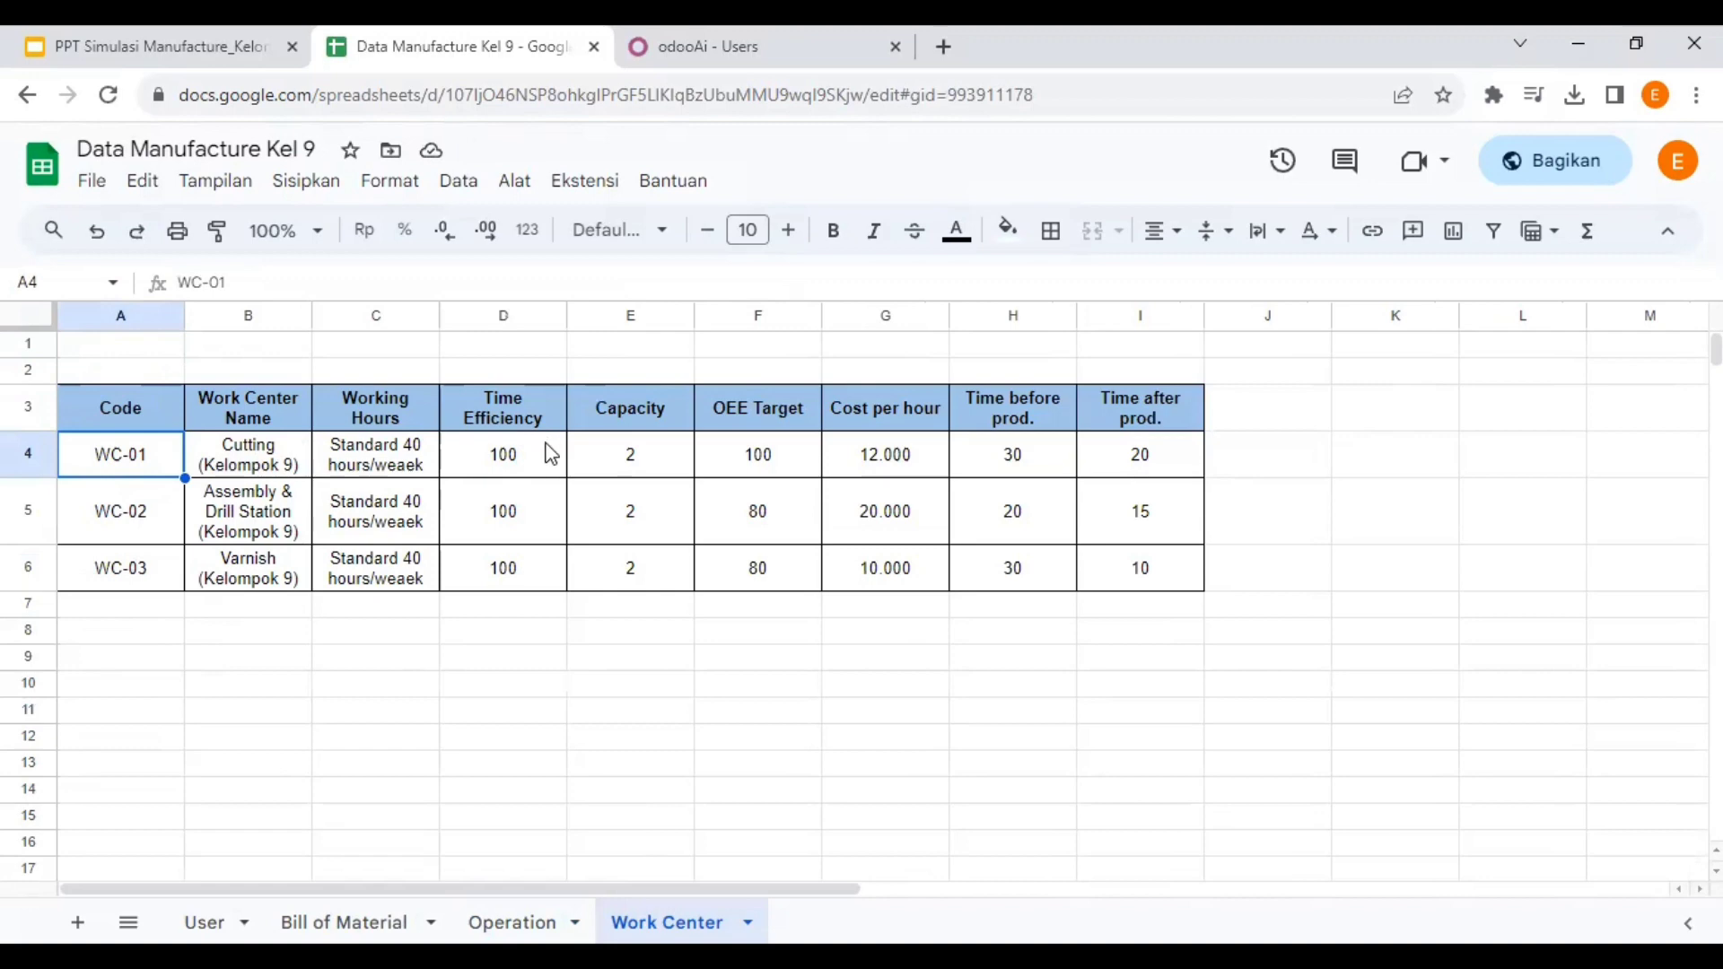
pyautogui.click(745, 460)
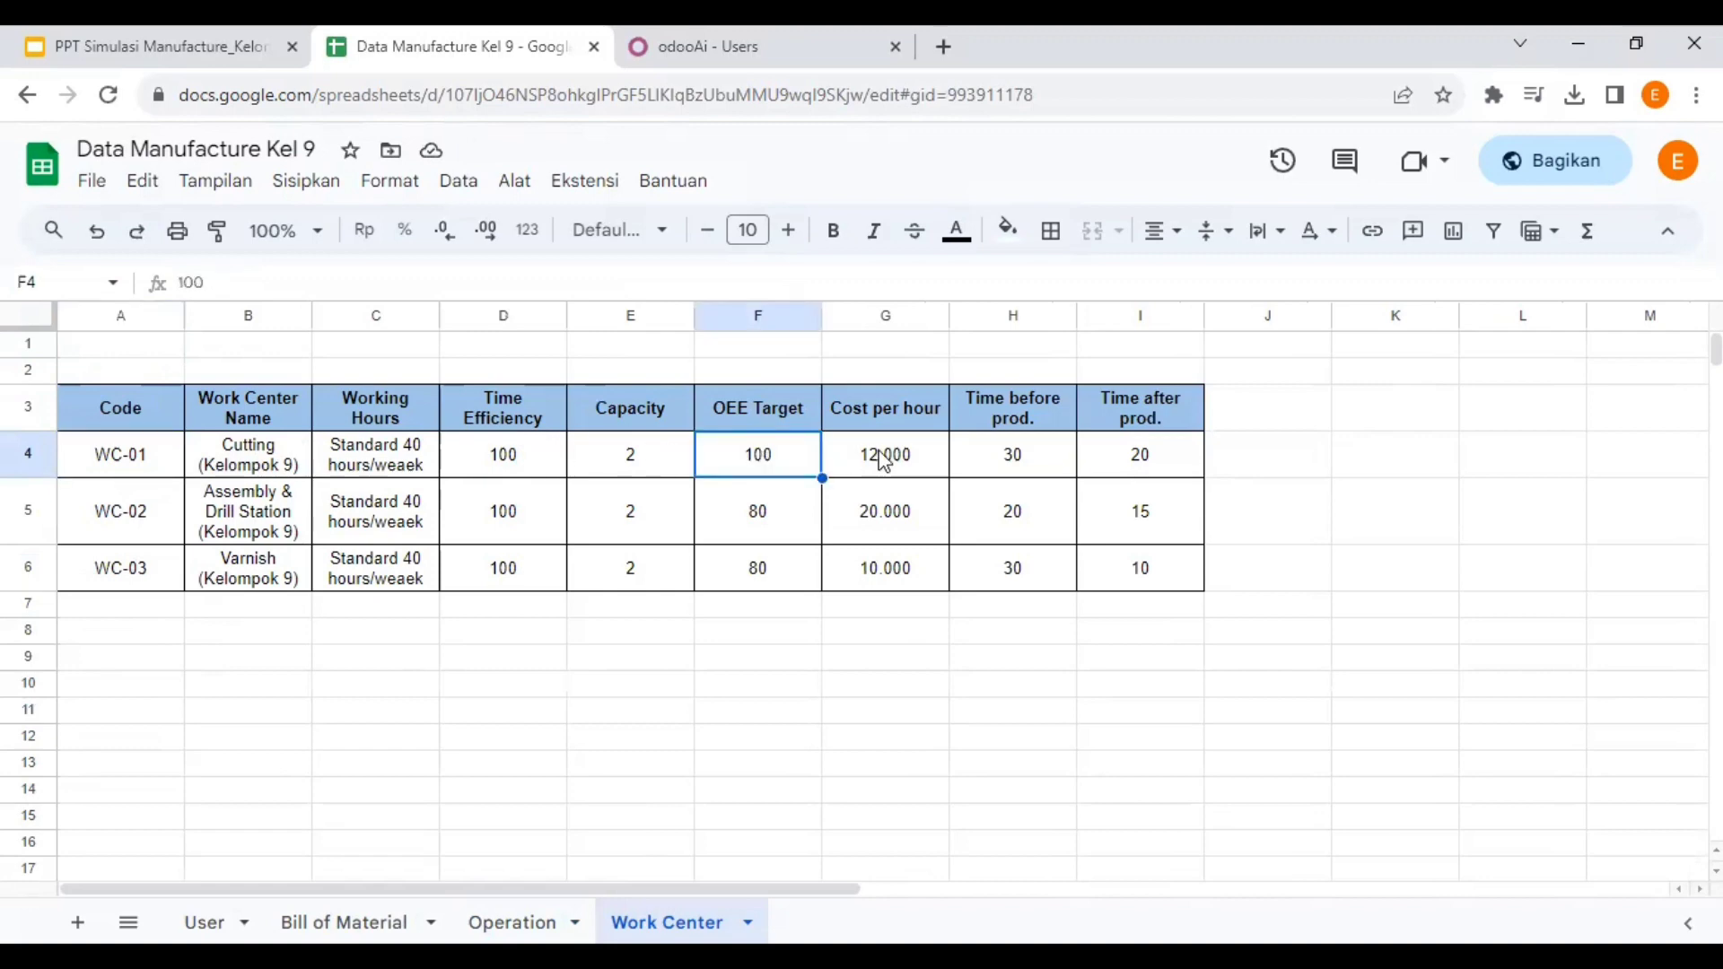
pyautogui.click(884, 461)
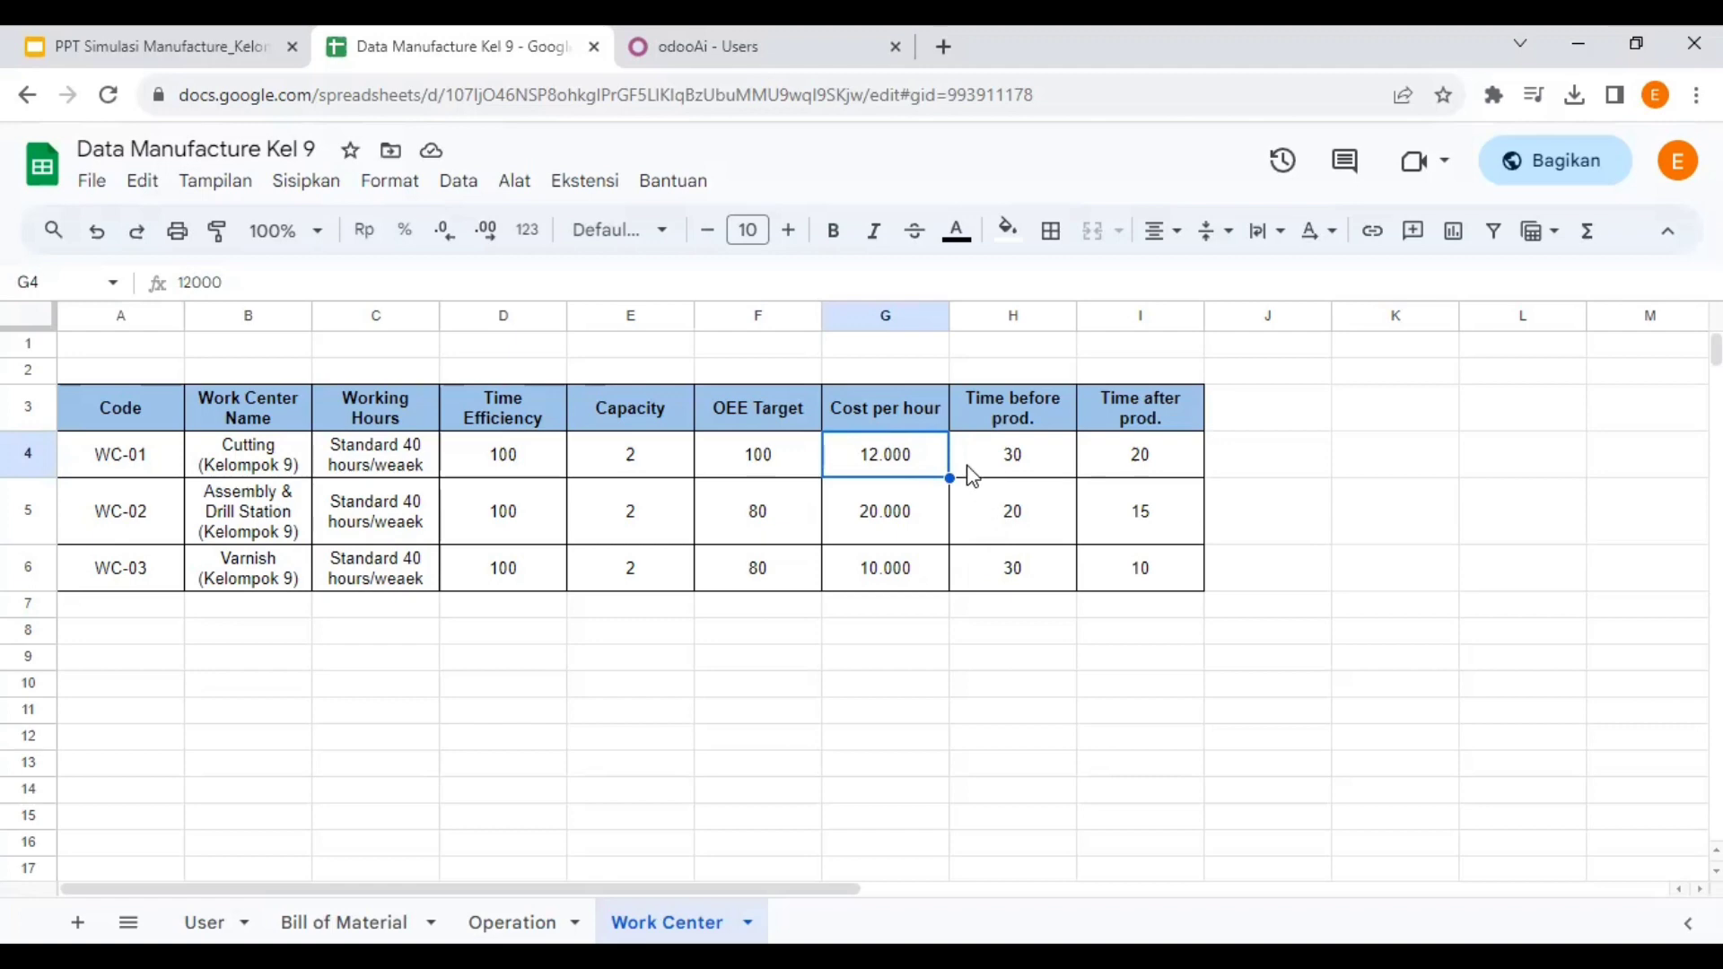
pyautogui.click(994, 456)
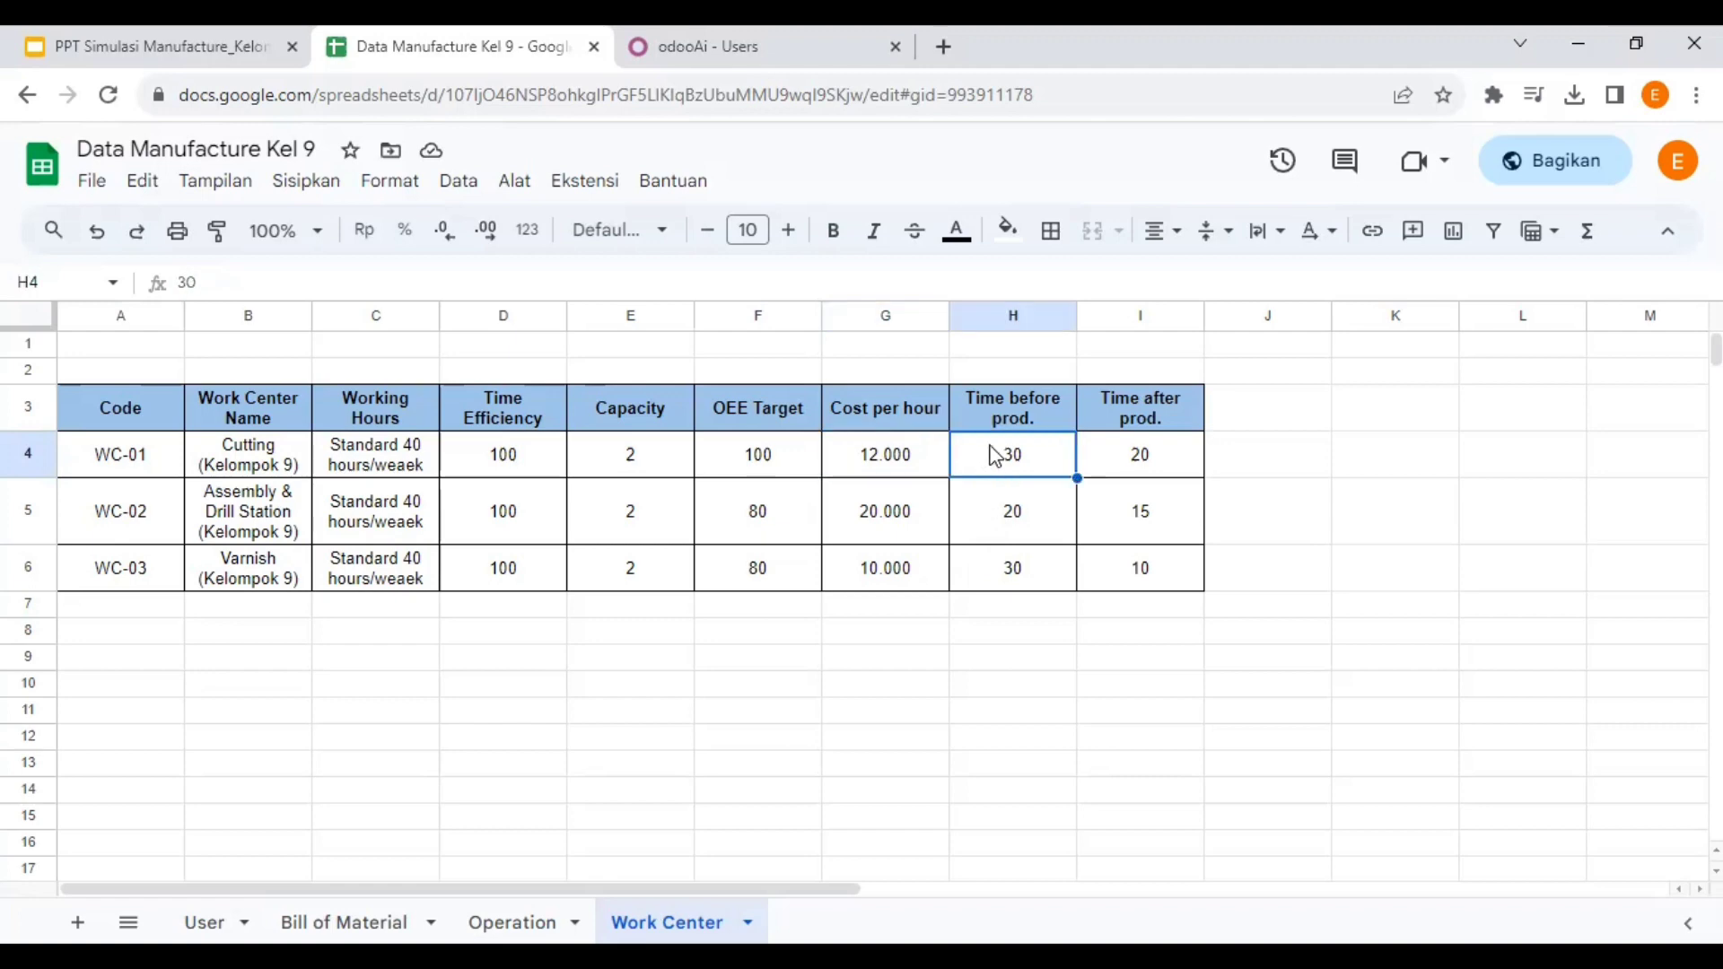
pyautogui.click(1129, 460)
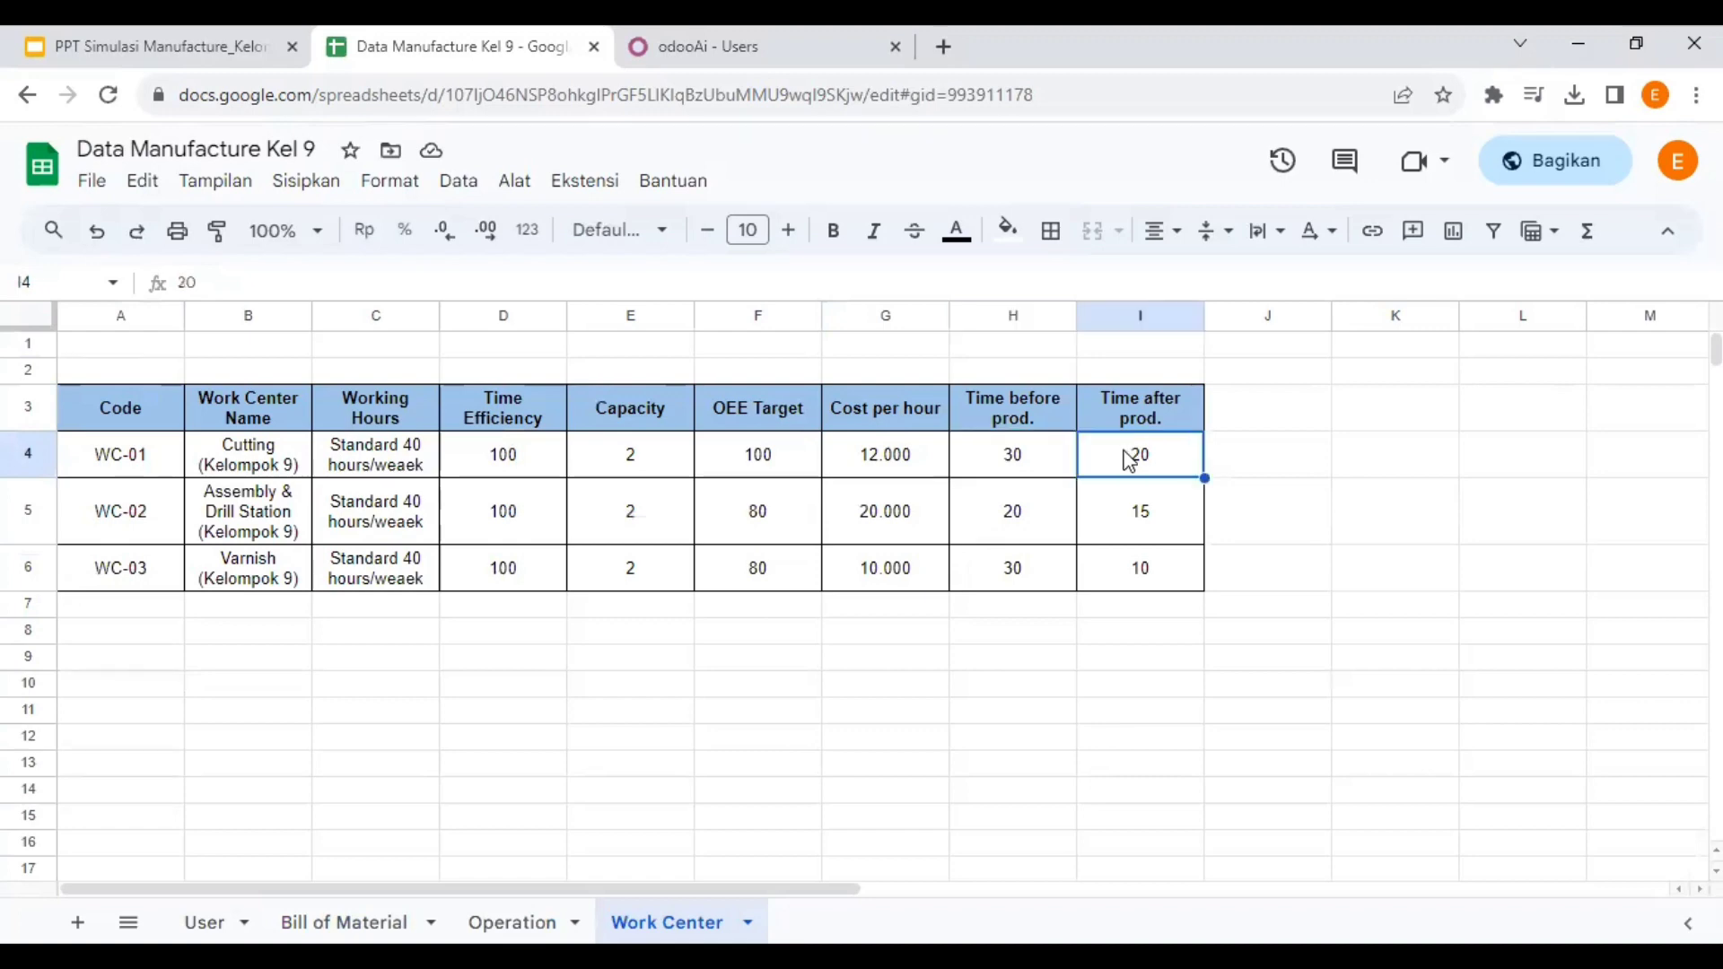
# - Review WC-02's time efficiency, capacity, OEE target, cost per hour and setup times
pyautogui.click(149, 516)
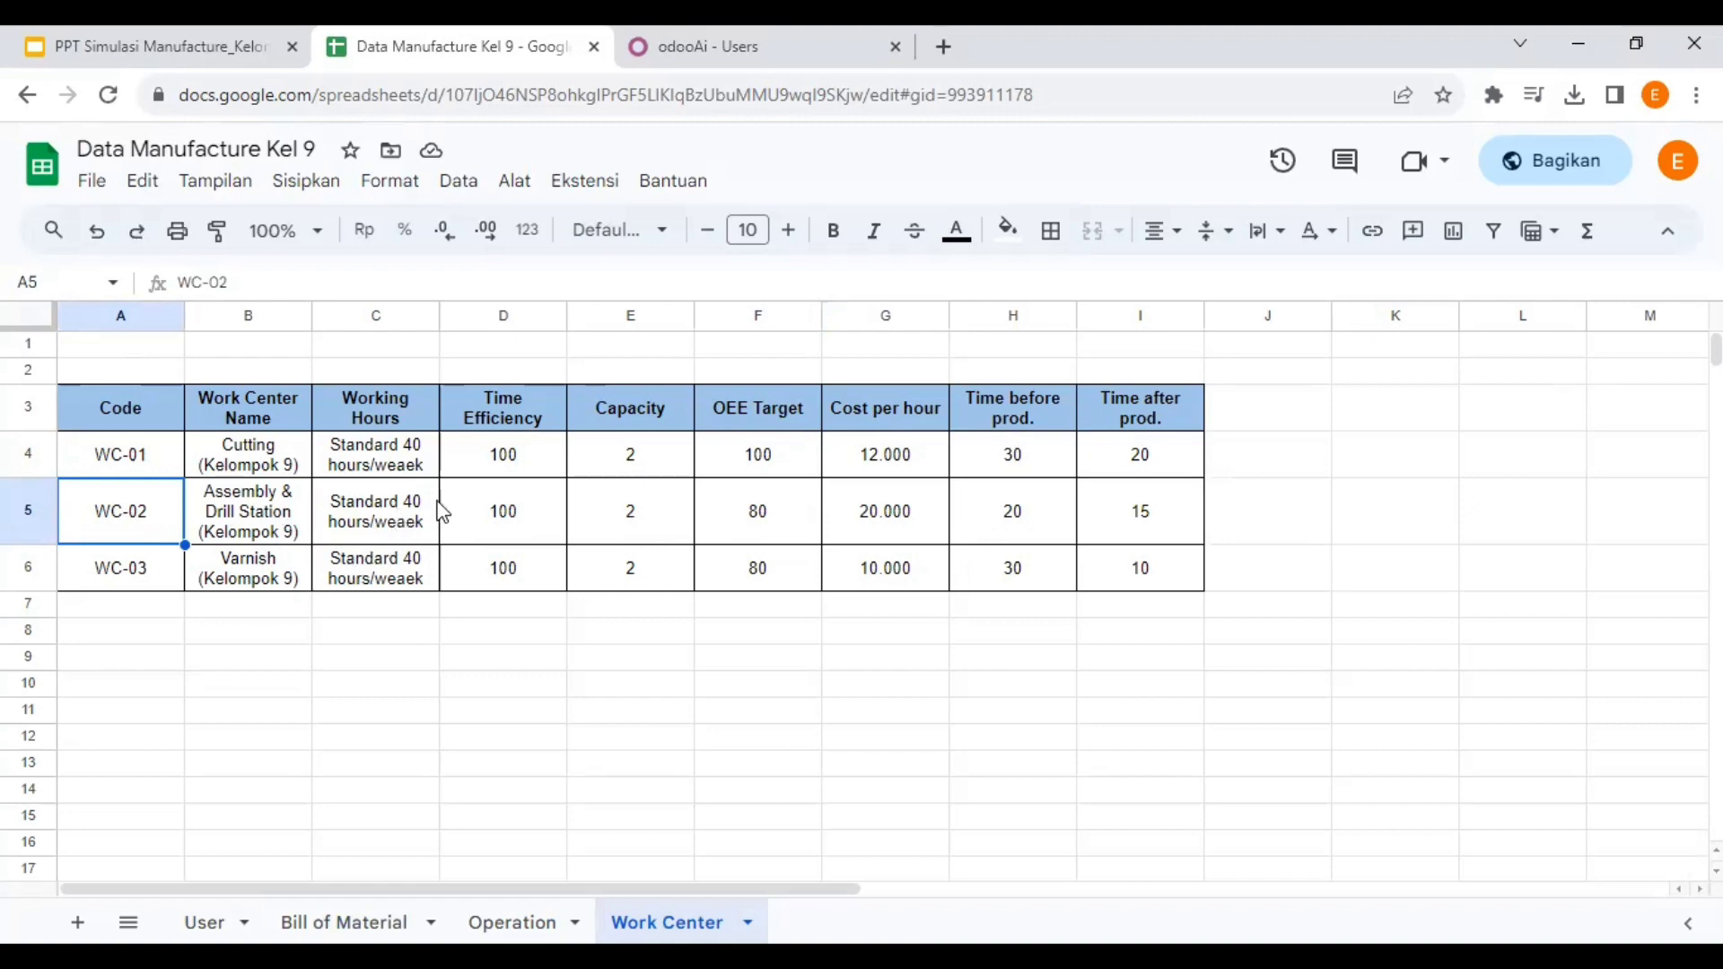
pyautogui.click(508, 528)
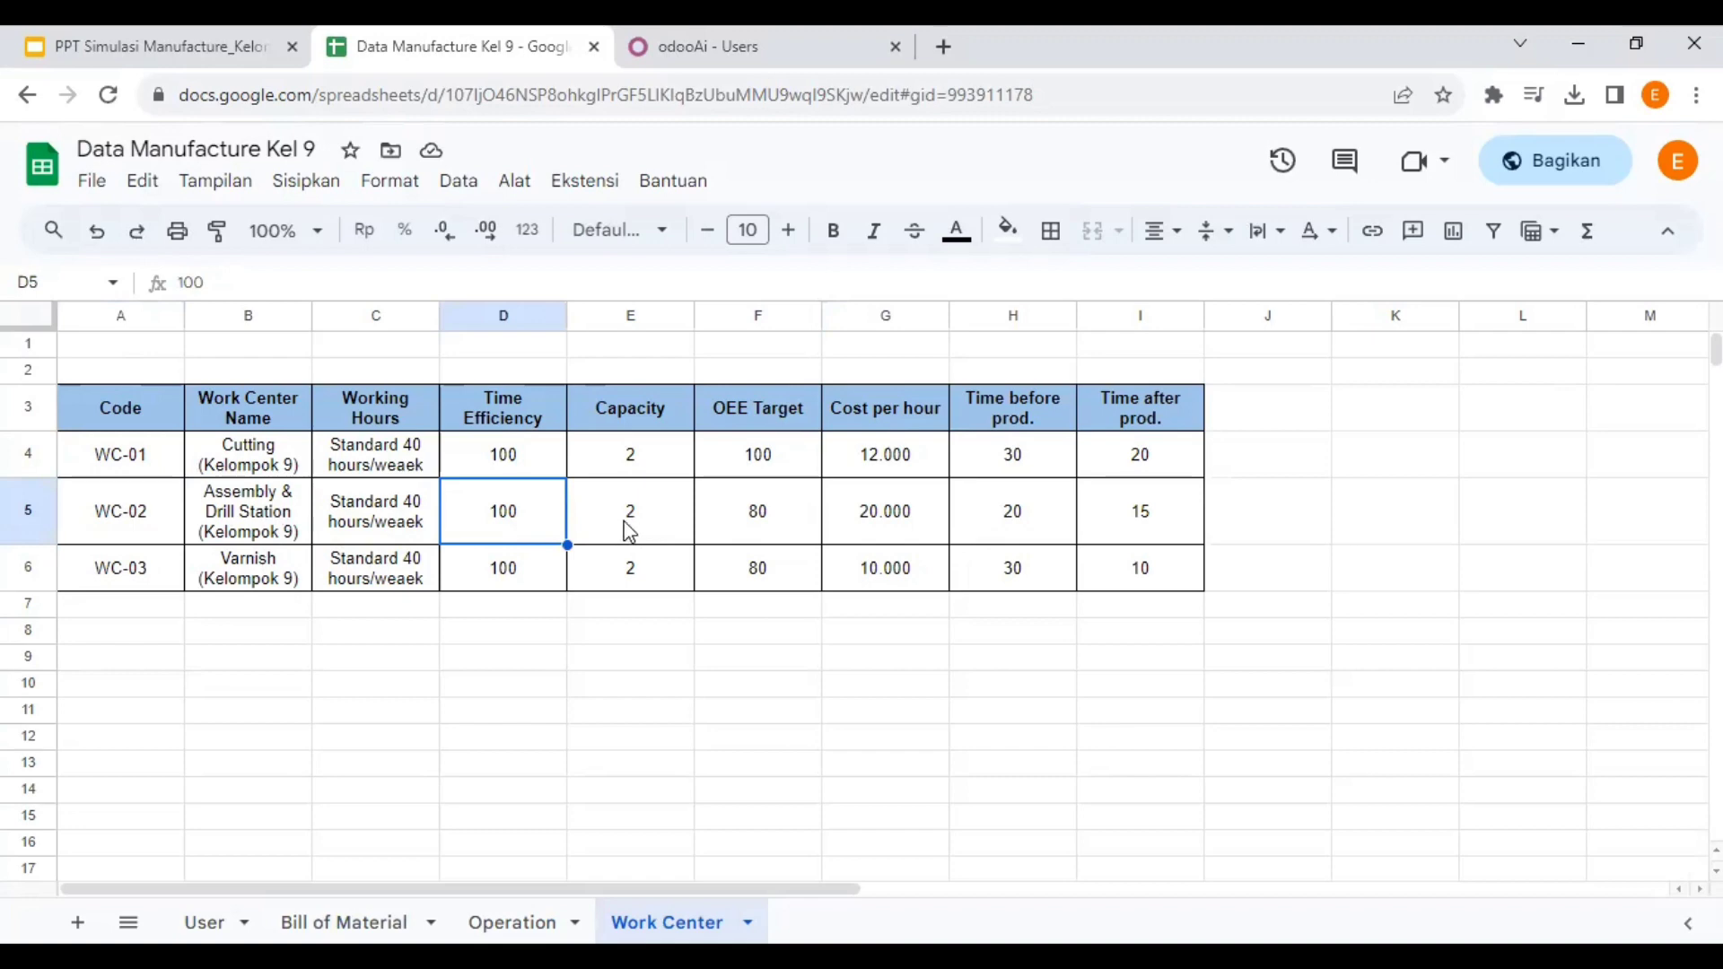
pyautogui.click(649, 521)
pyautogui.click(768, 510)
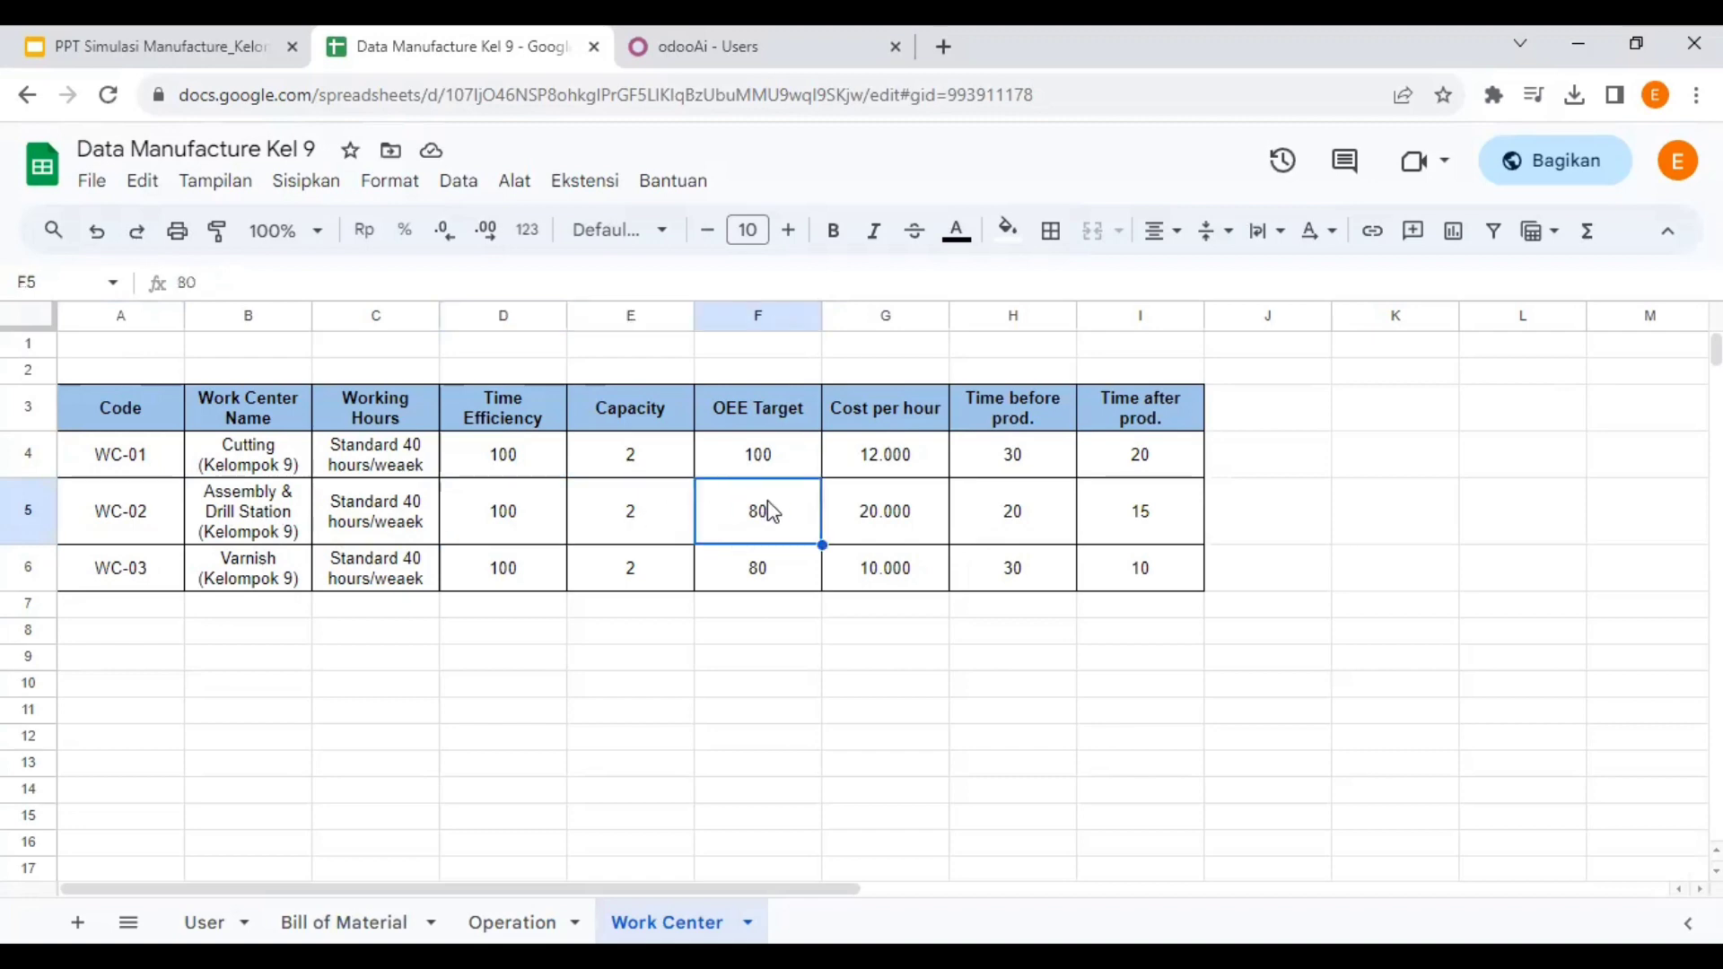
pyautogui.click(906, 516)
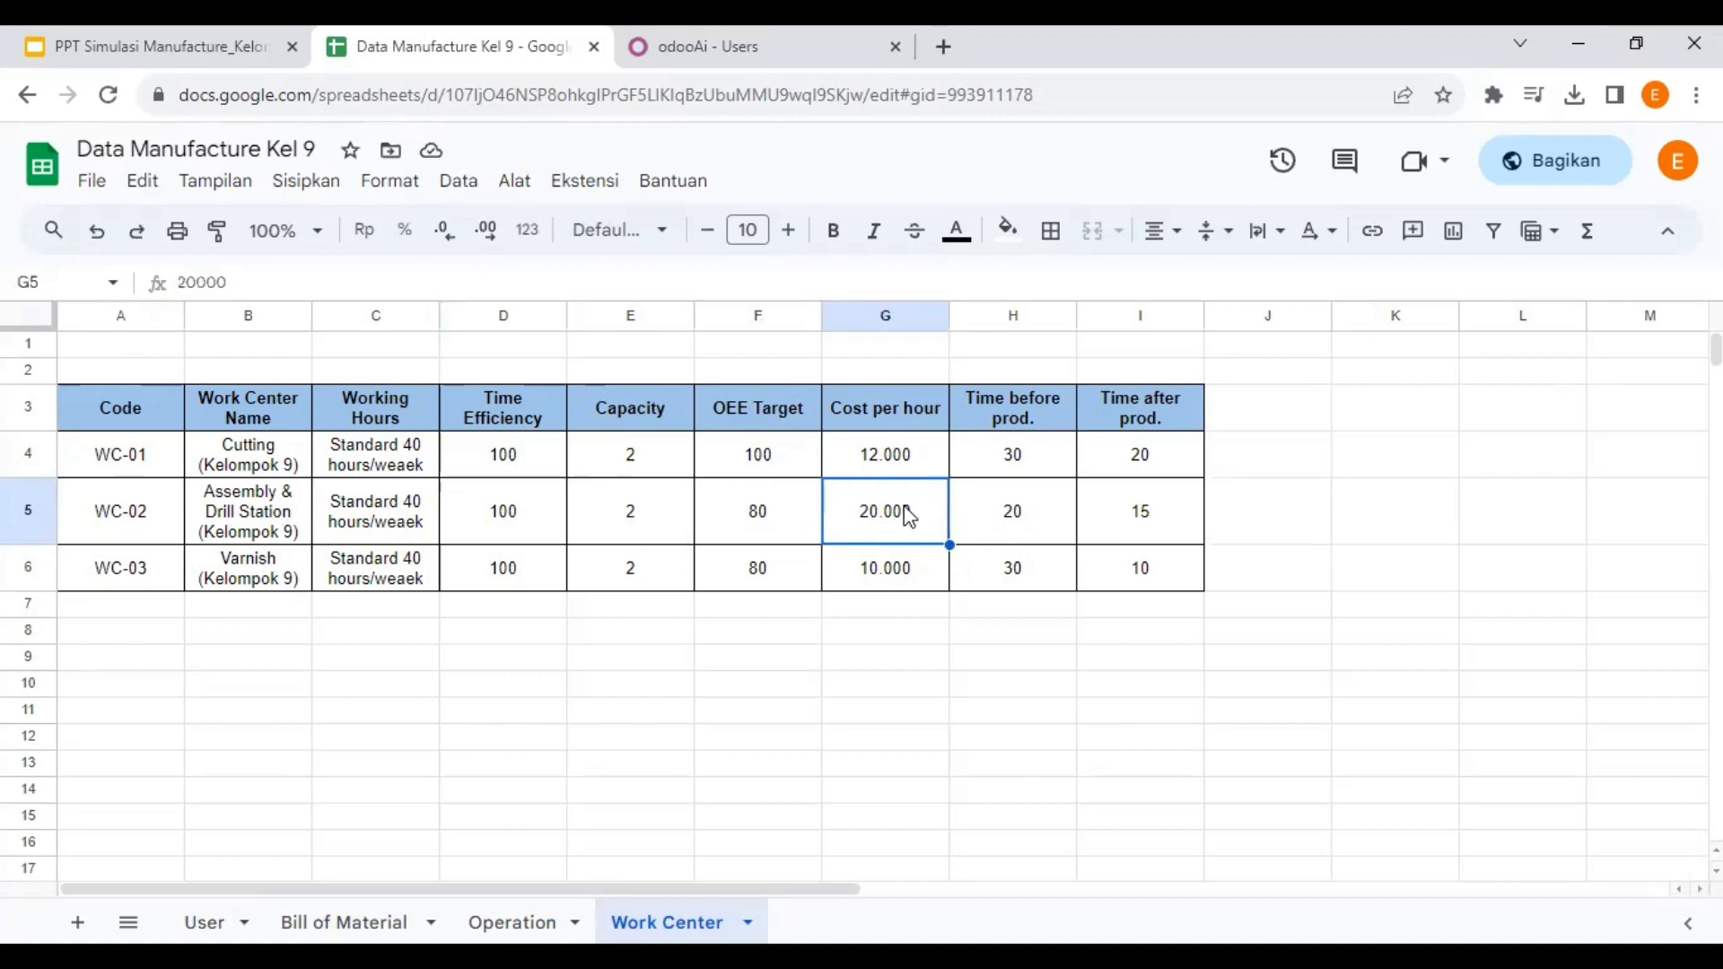
pyautogui.click(1038, 521)
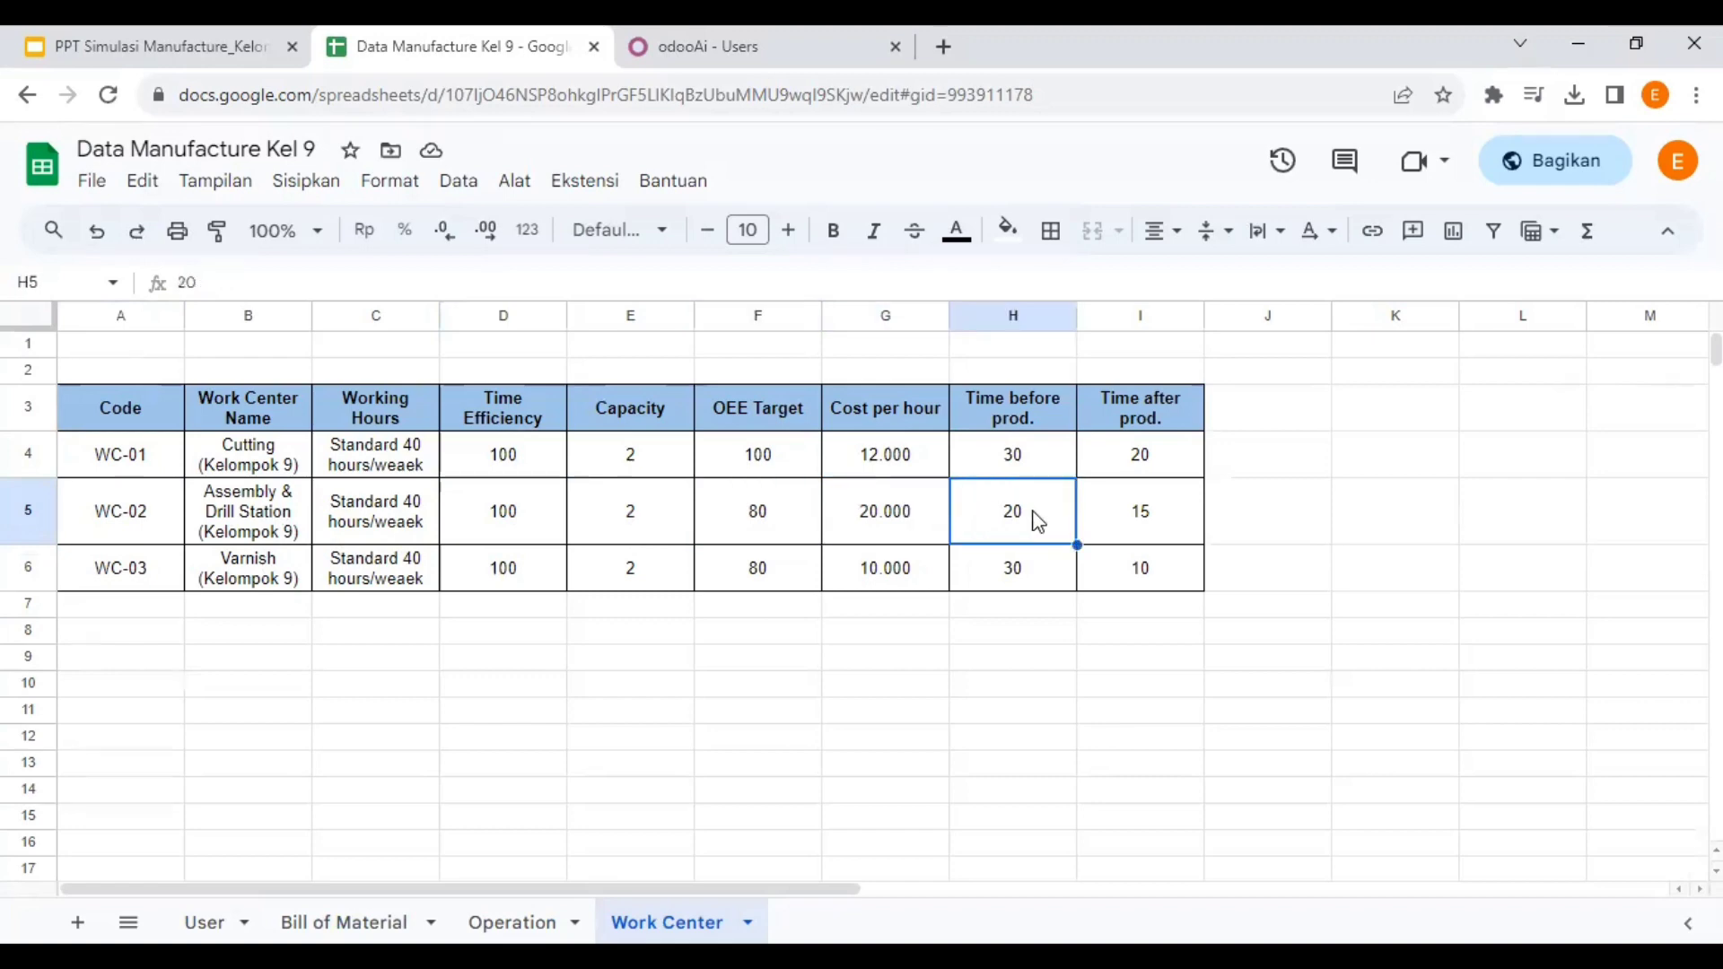
pyautogui.click(1133, 521)
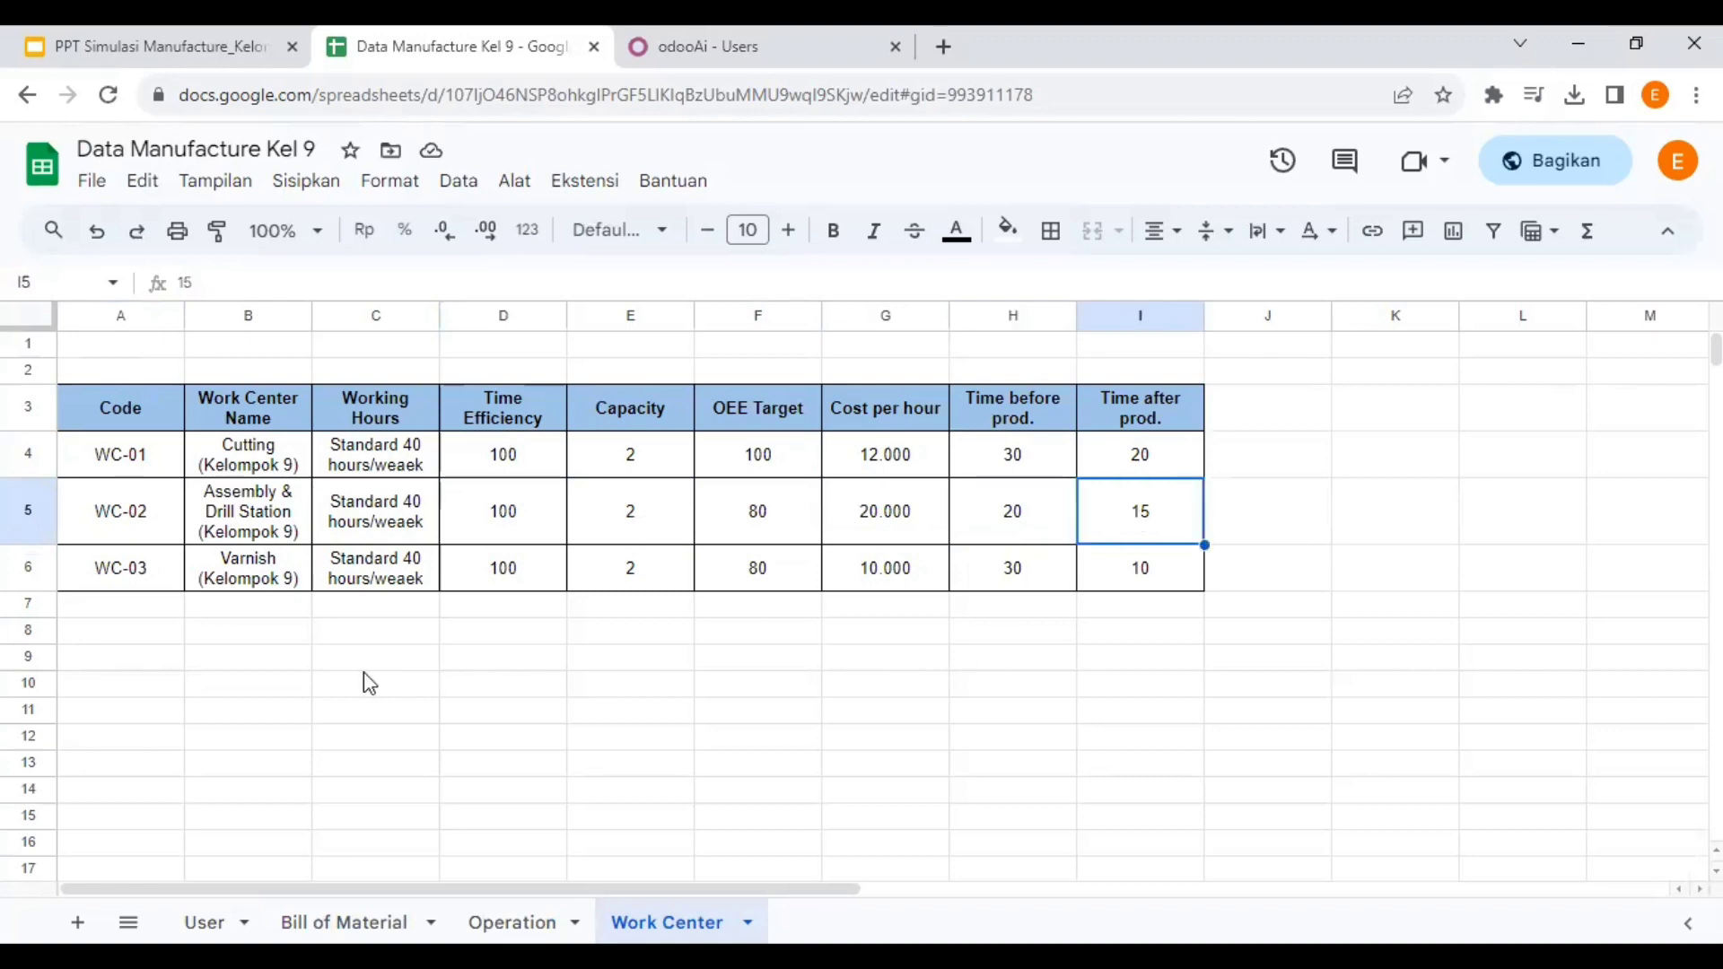
# - Review WC-03 Varnish's efficiency, capacity, OEE target, cost and setup times
pyautogui.click(149, 582)
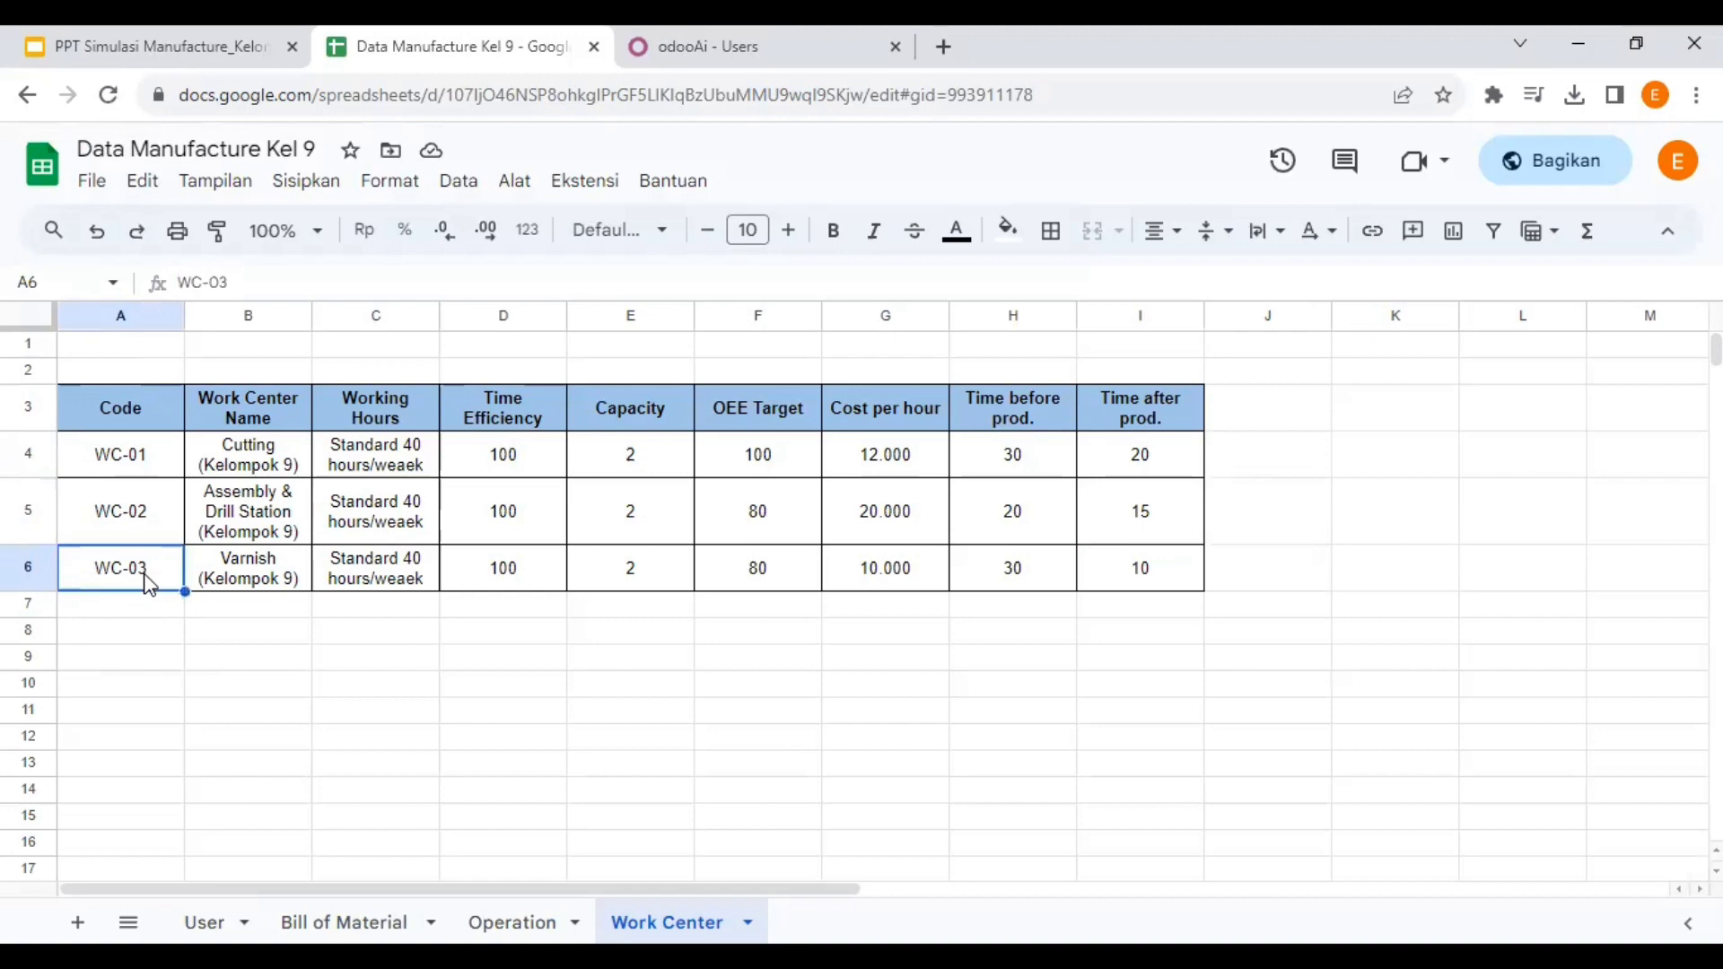
pyautogui.click(258, 568)
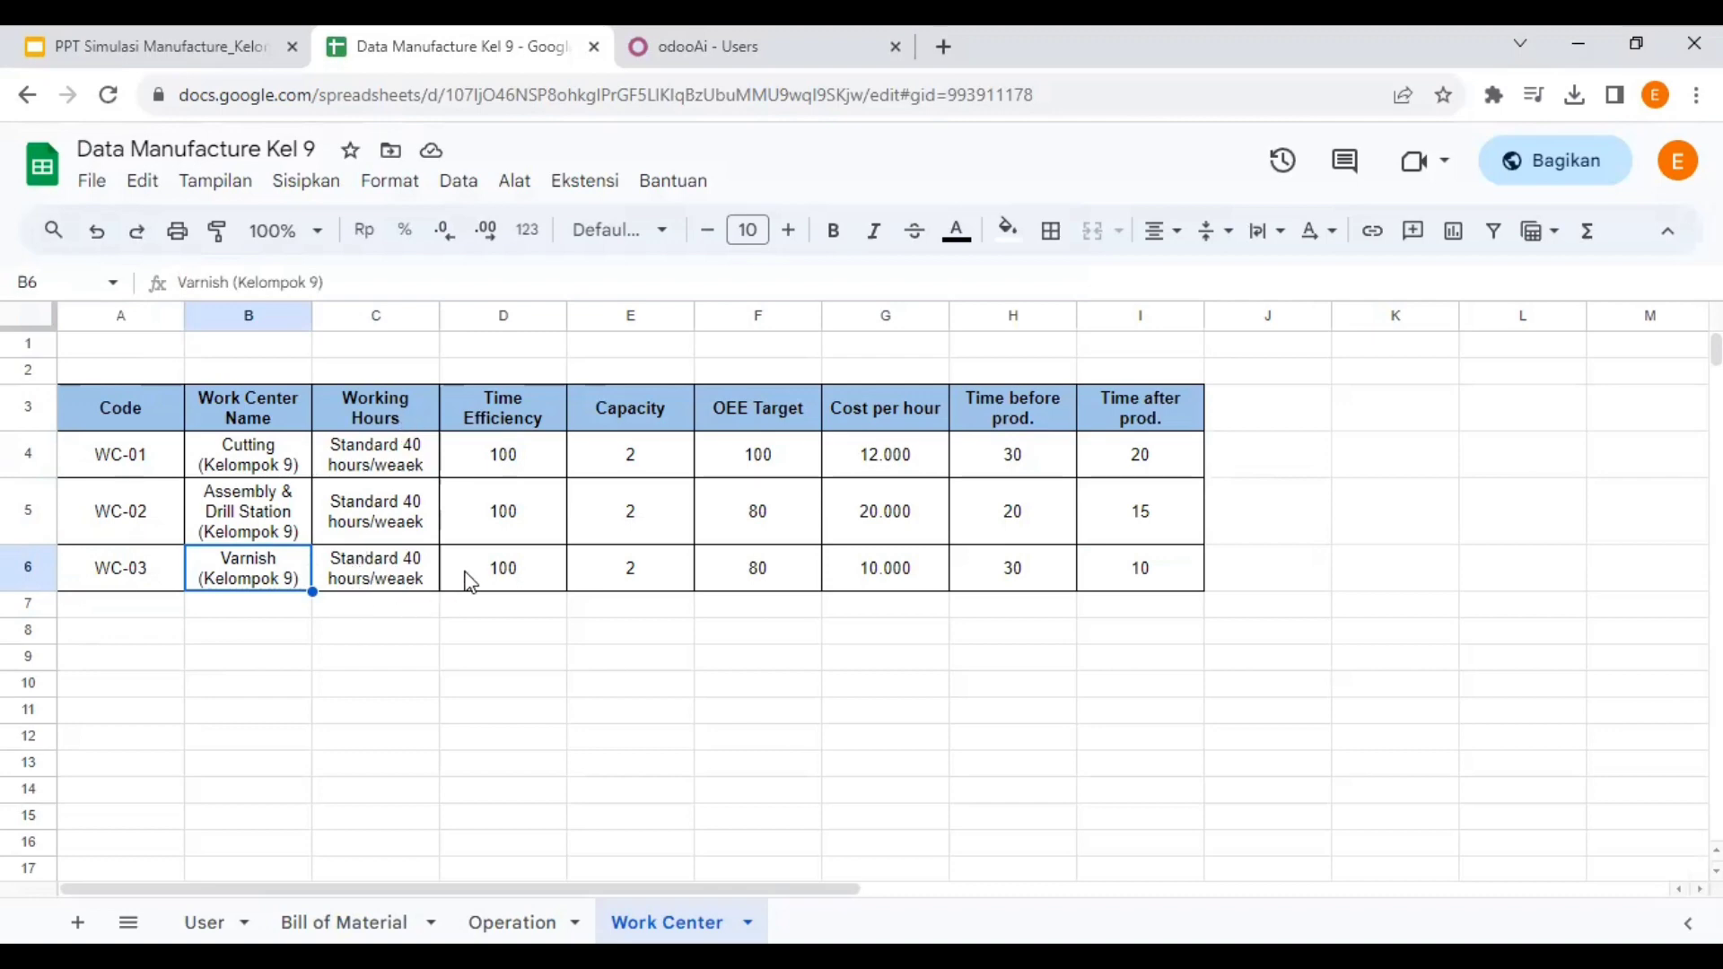
pyautogui.click(499, 570)
pyautogui.click(631, 567)
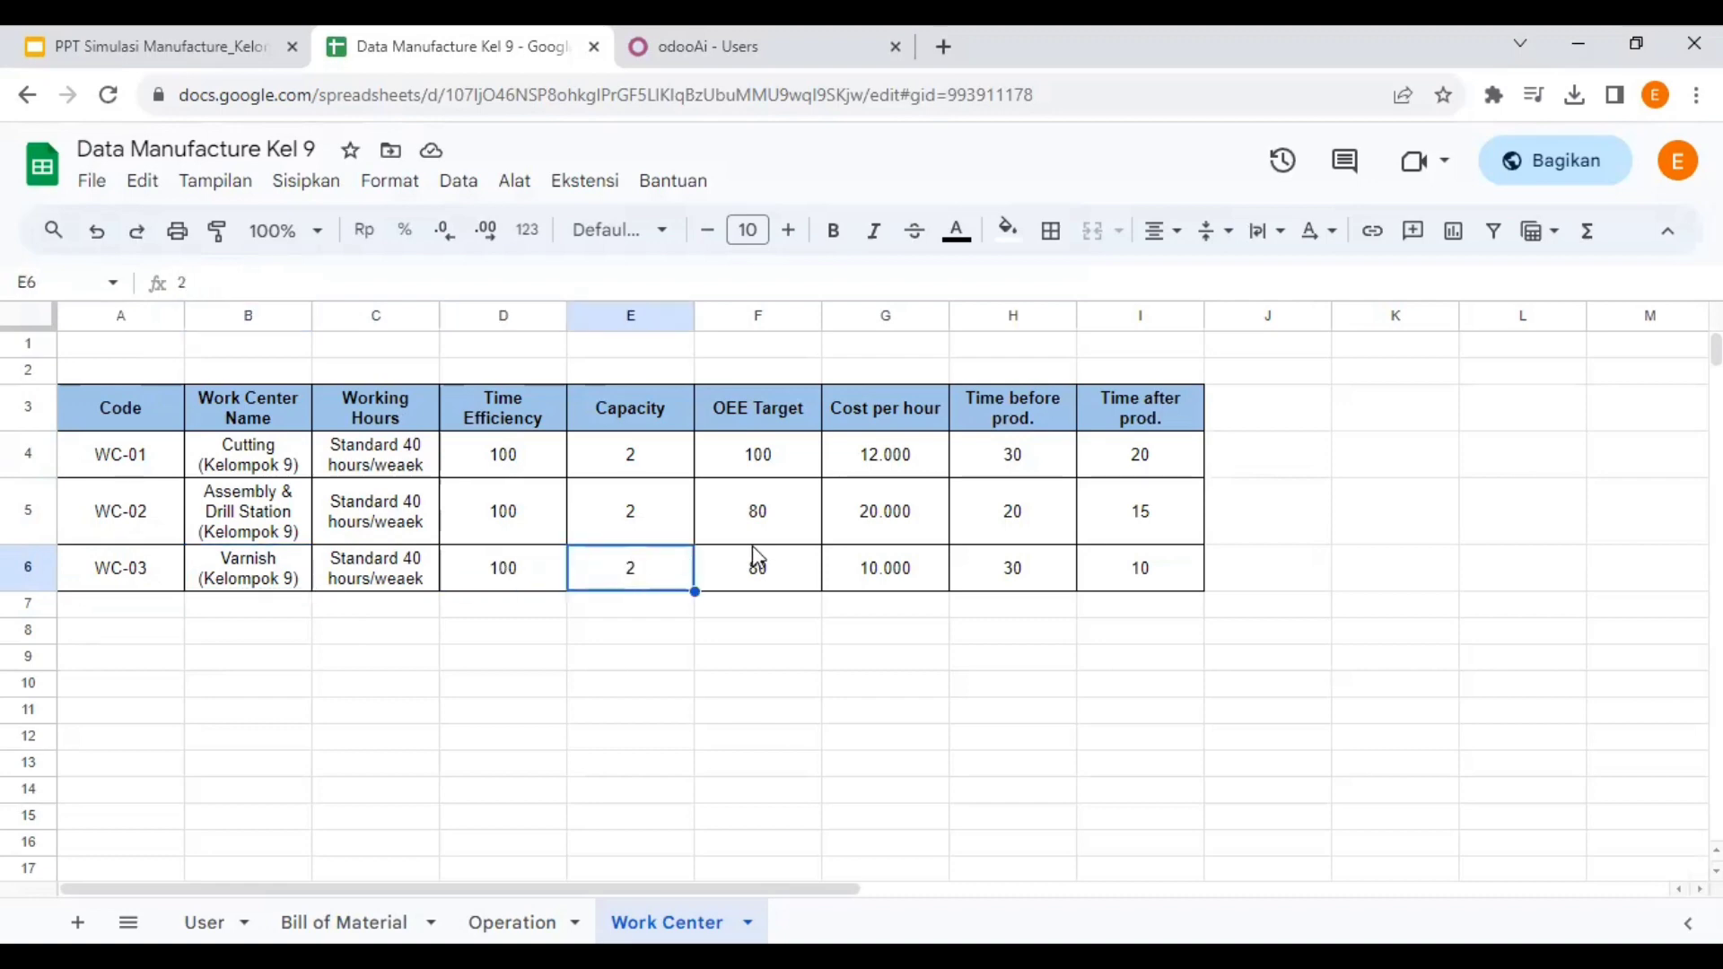
pyautogui.click(790, 572)
pyautogui.click(893, 577)
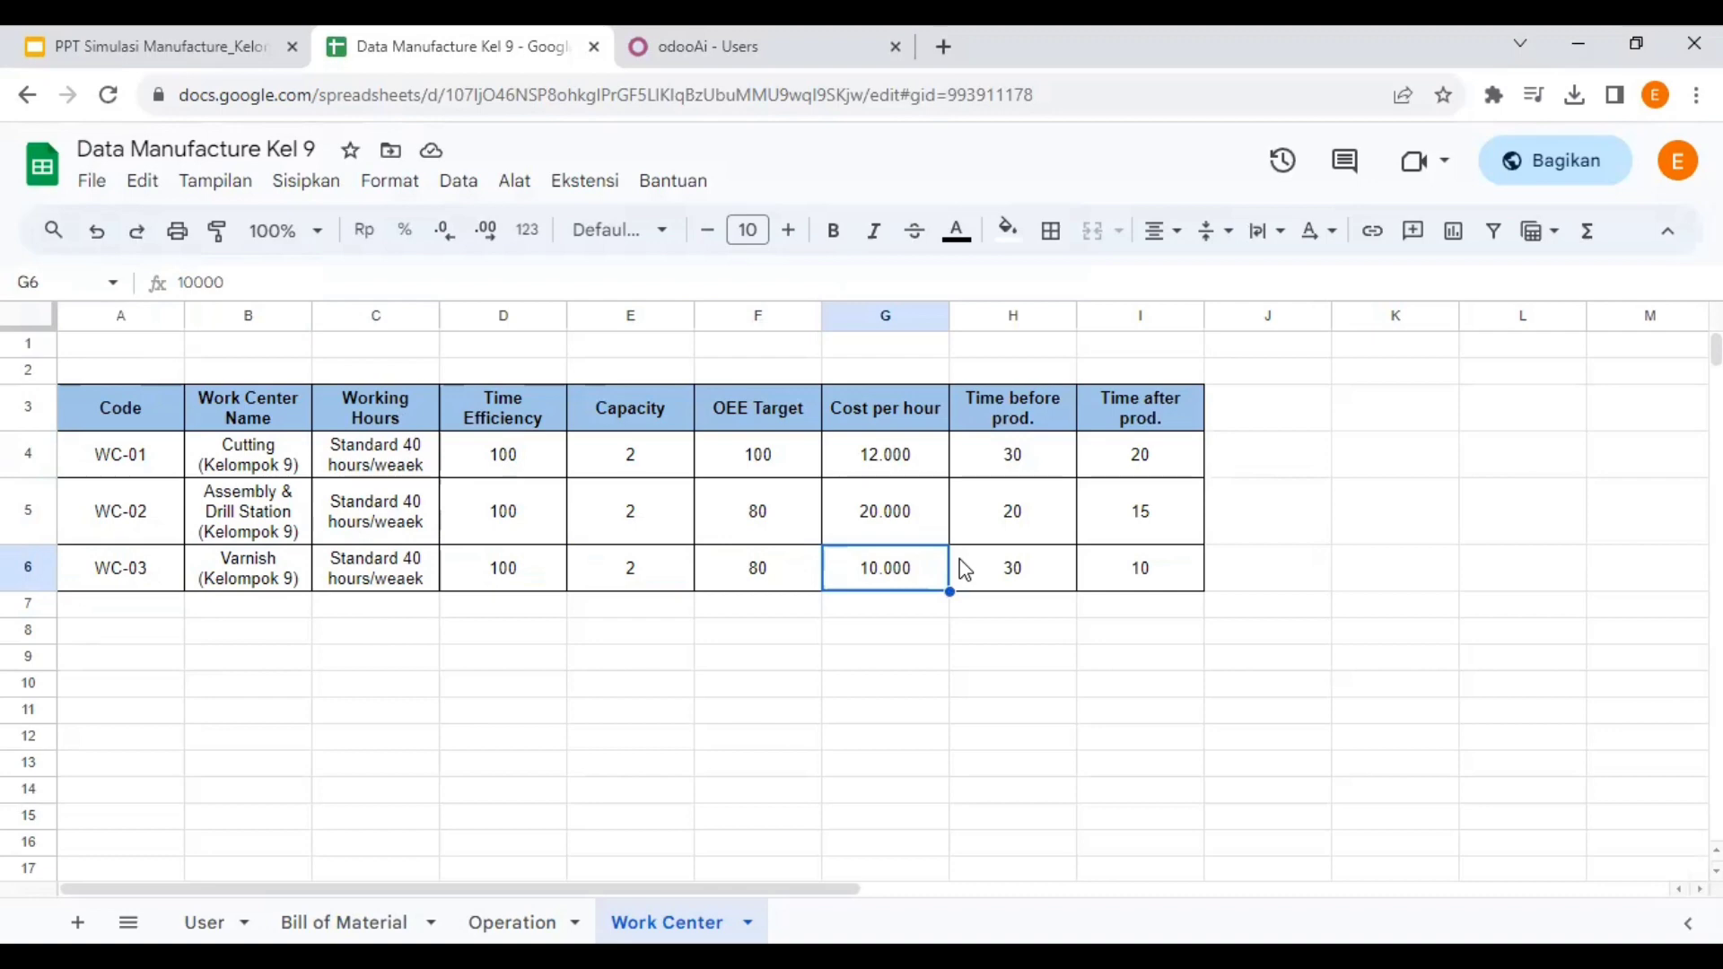
pyautogui.click(1010, 570)
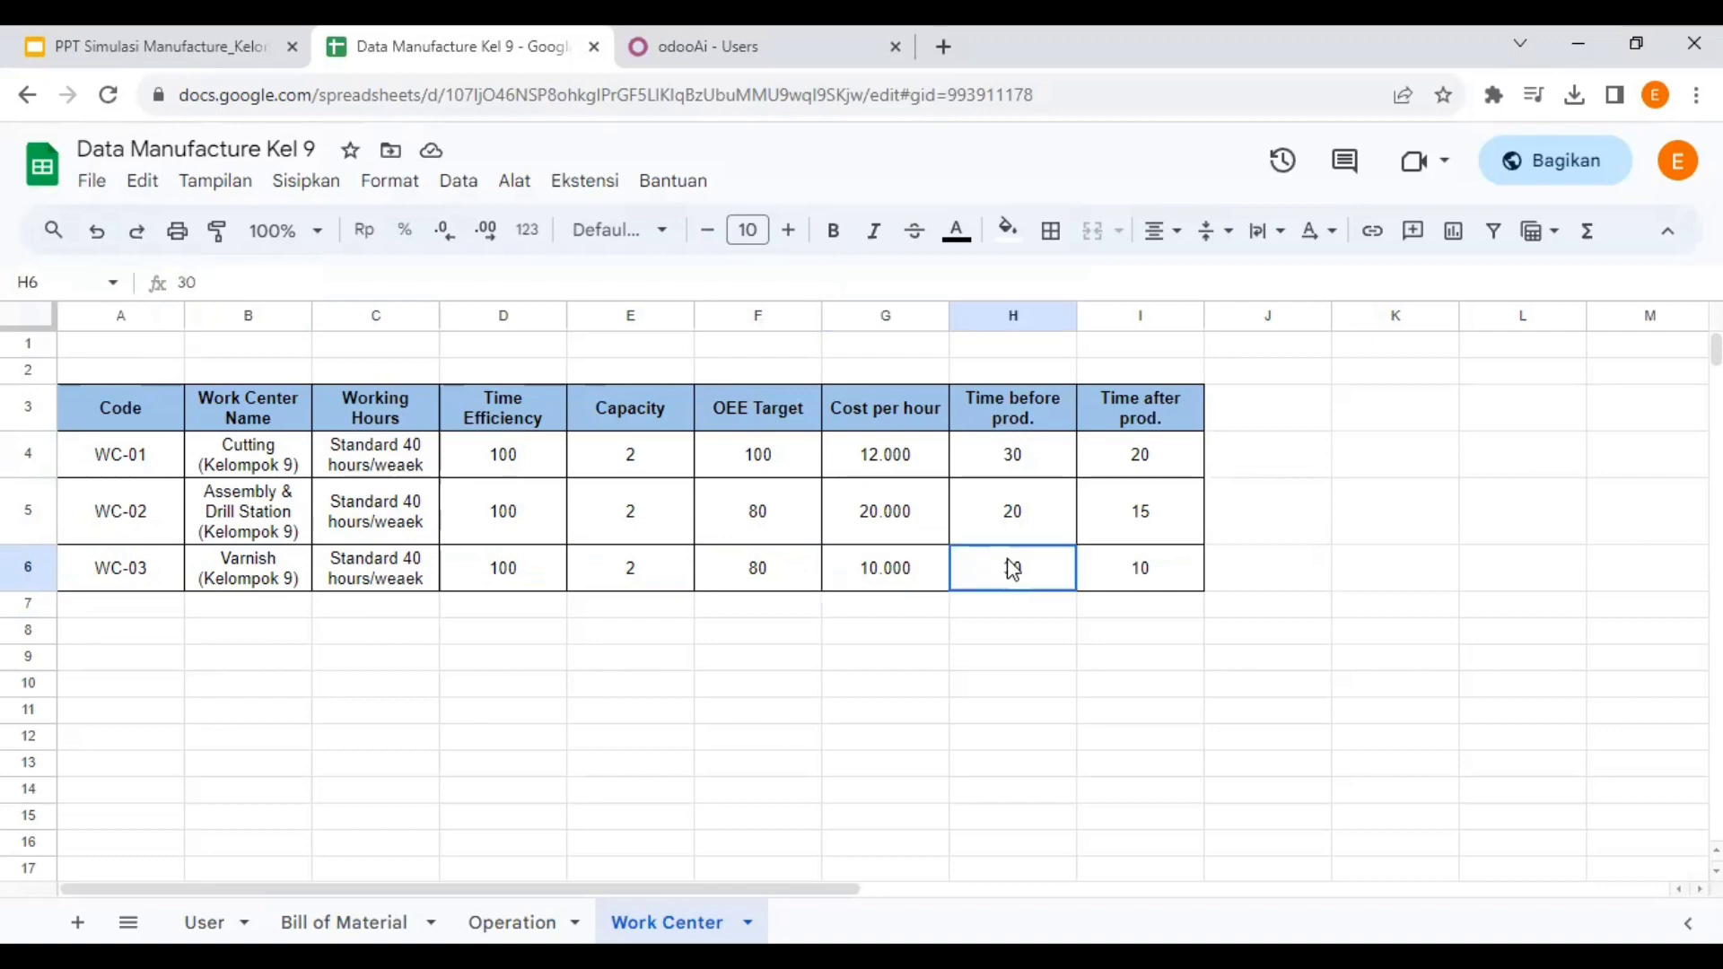
pyautogui.click(1167, 583)
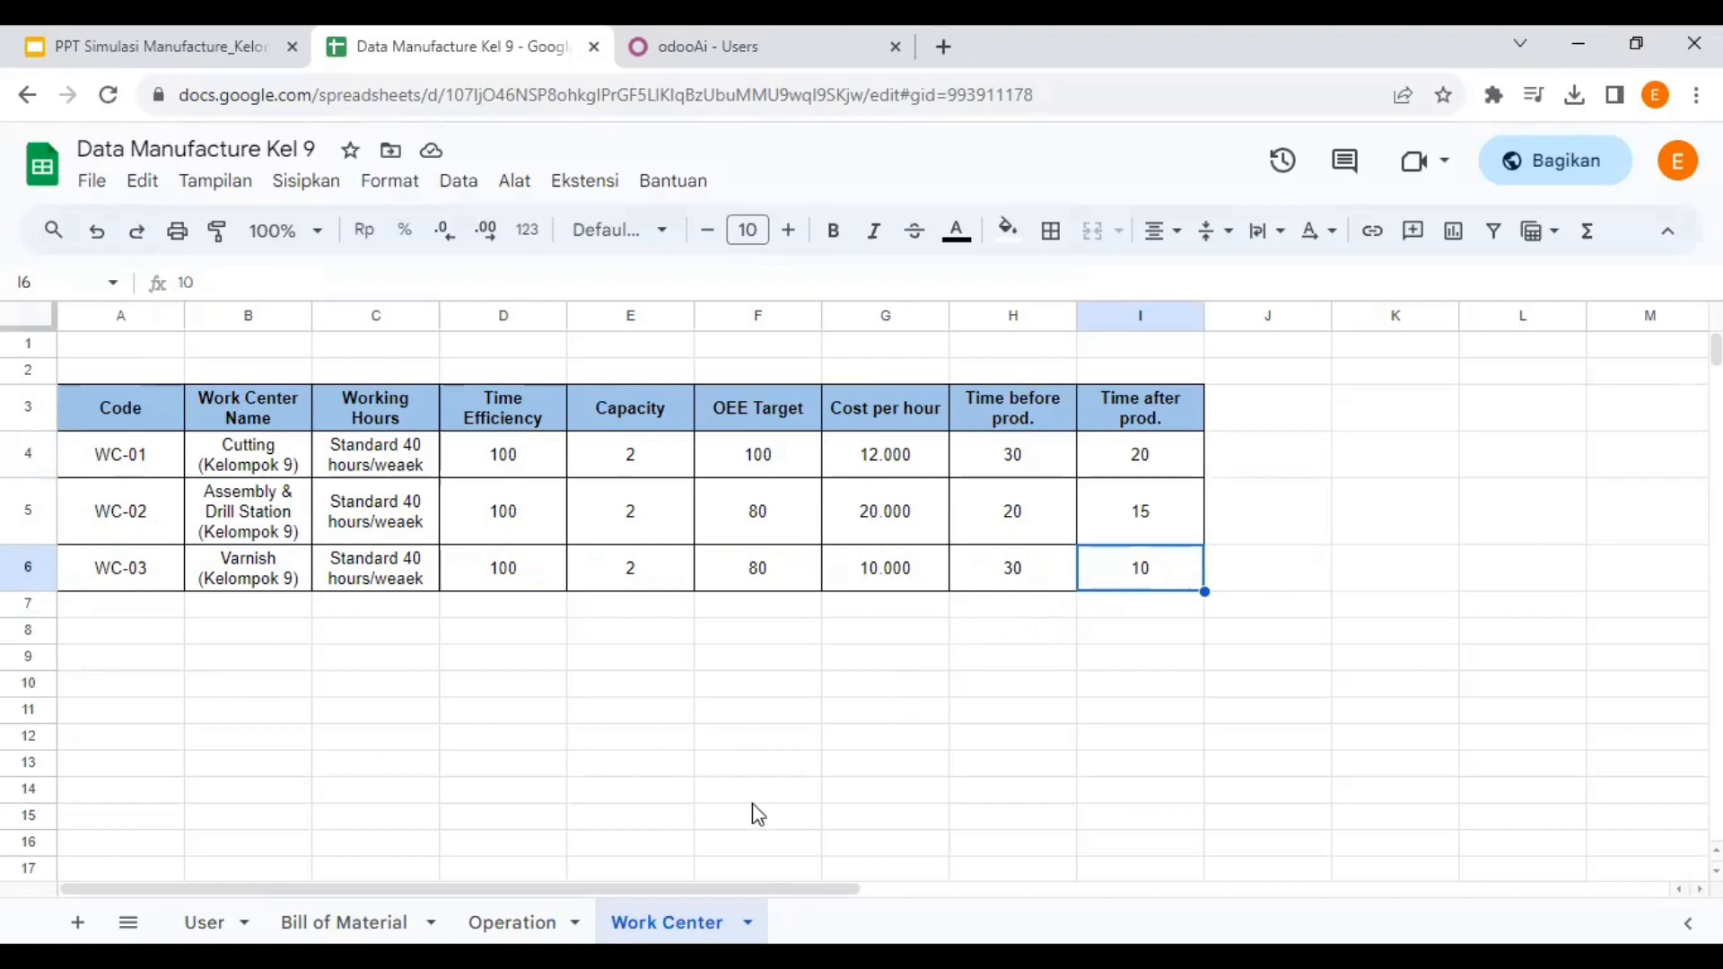
pyautogui.click(161, 47)
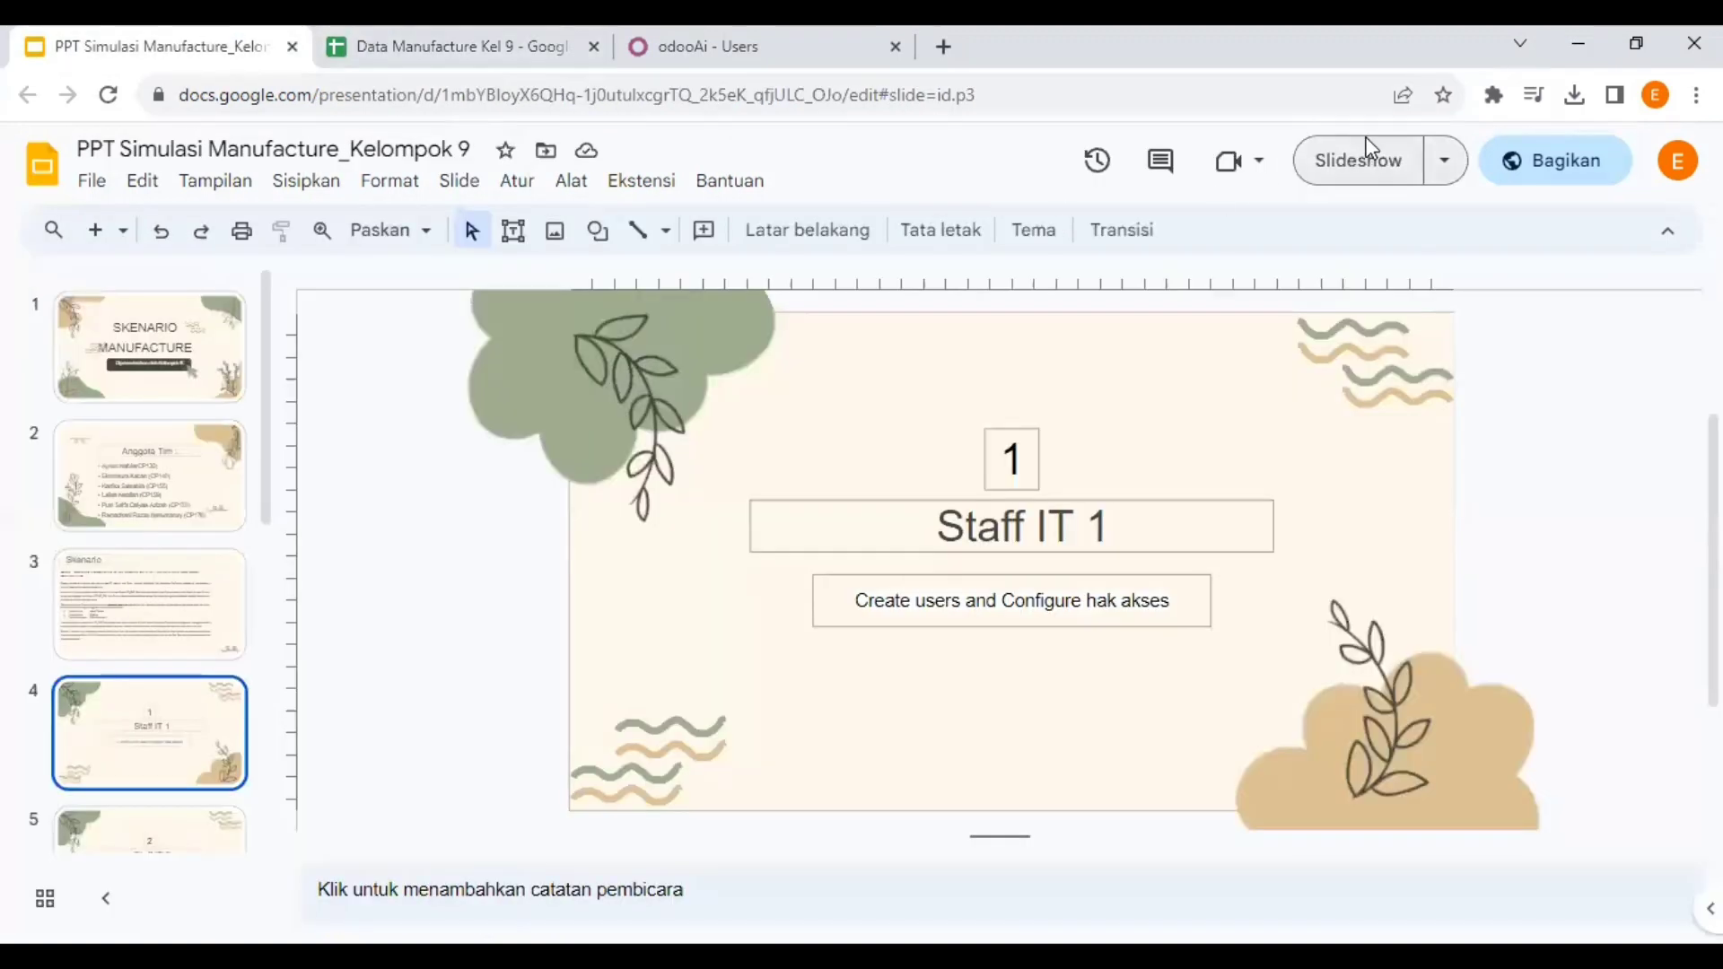
# - Present the Staff IT 1 slide full screen, exit, and switch to the Excel Akun workbook
pyautogui.click(1367, 161)
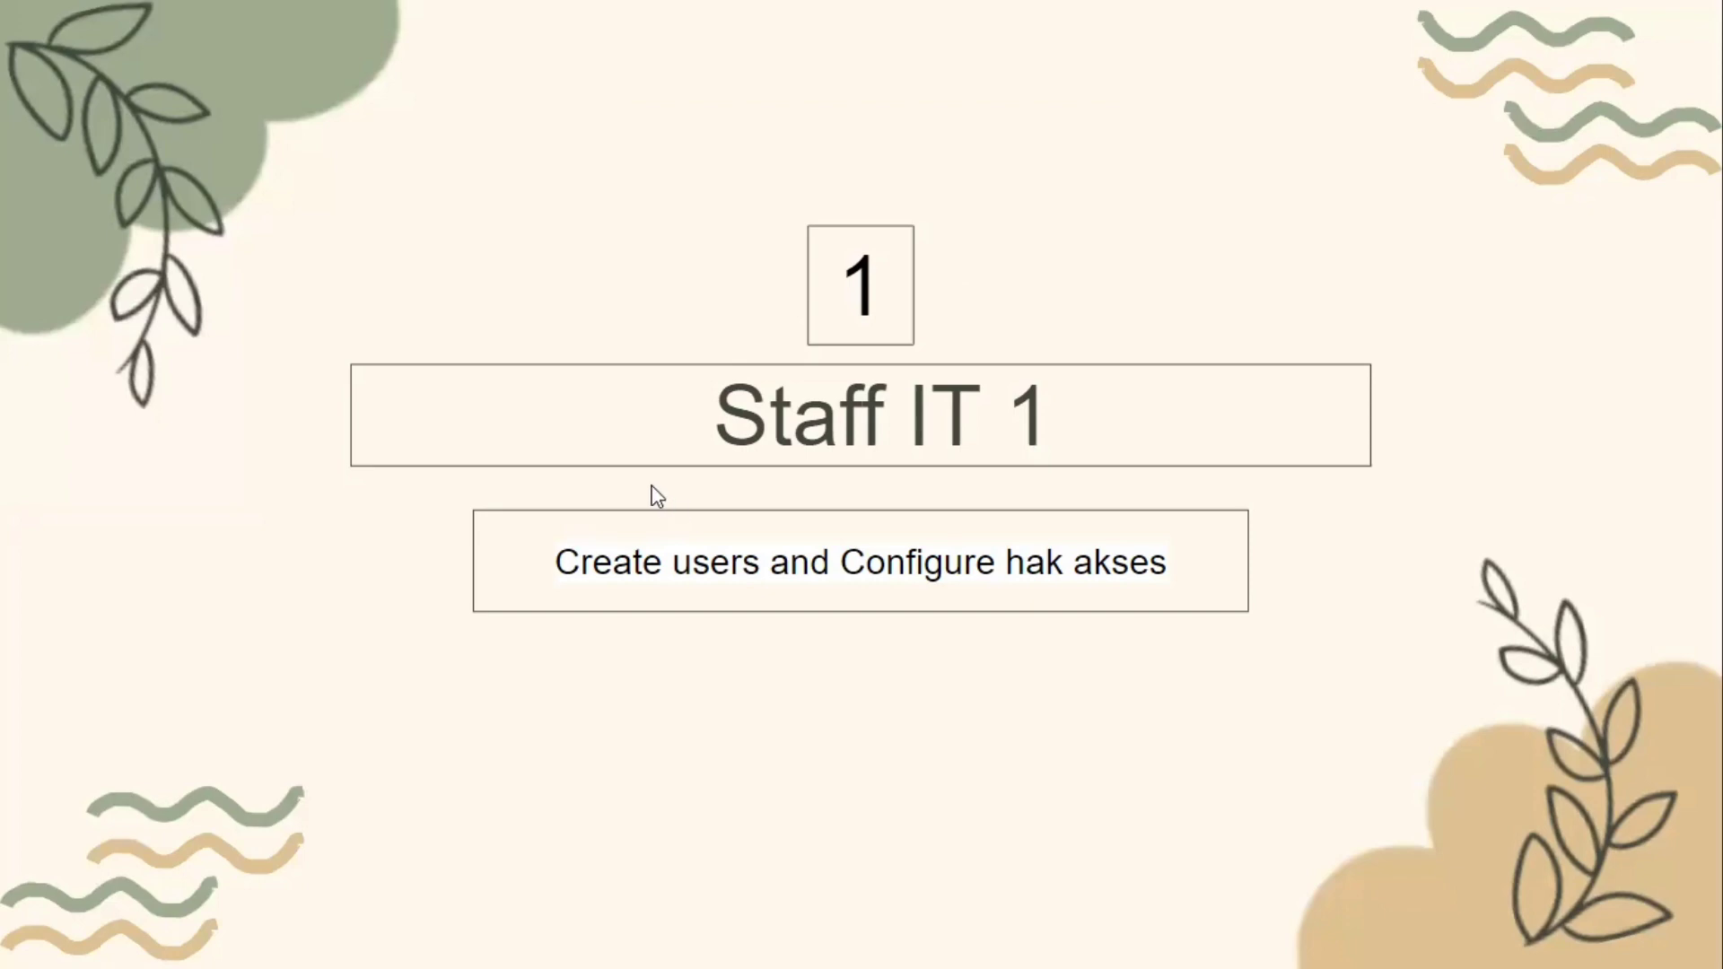
pyautogui.click(829, 171)
pyautogui.press('Left')
pyautogui.press('Escape')
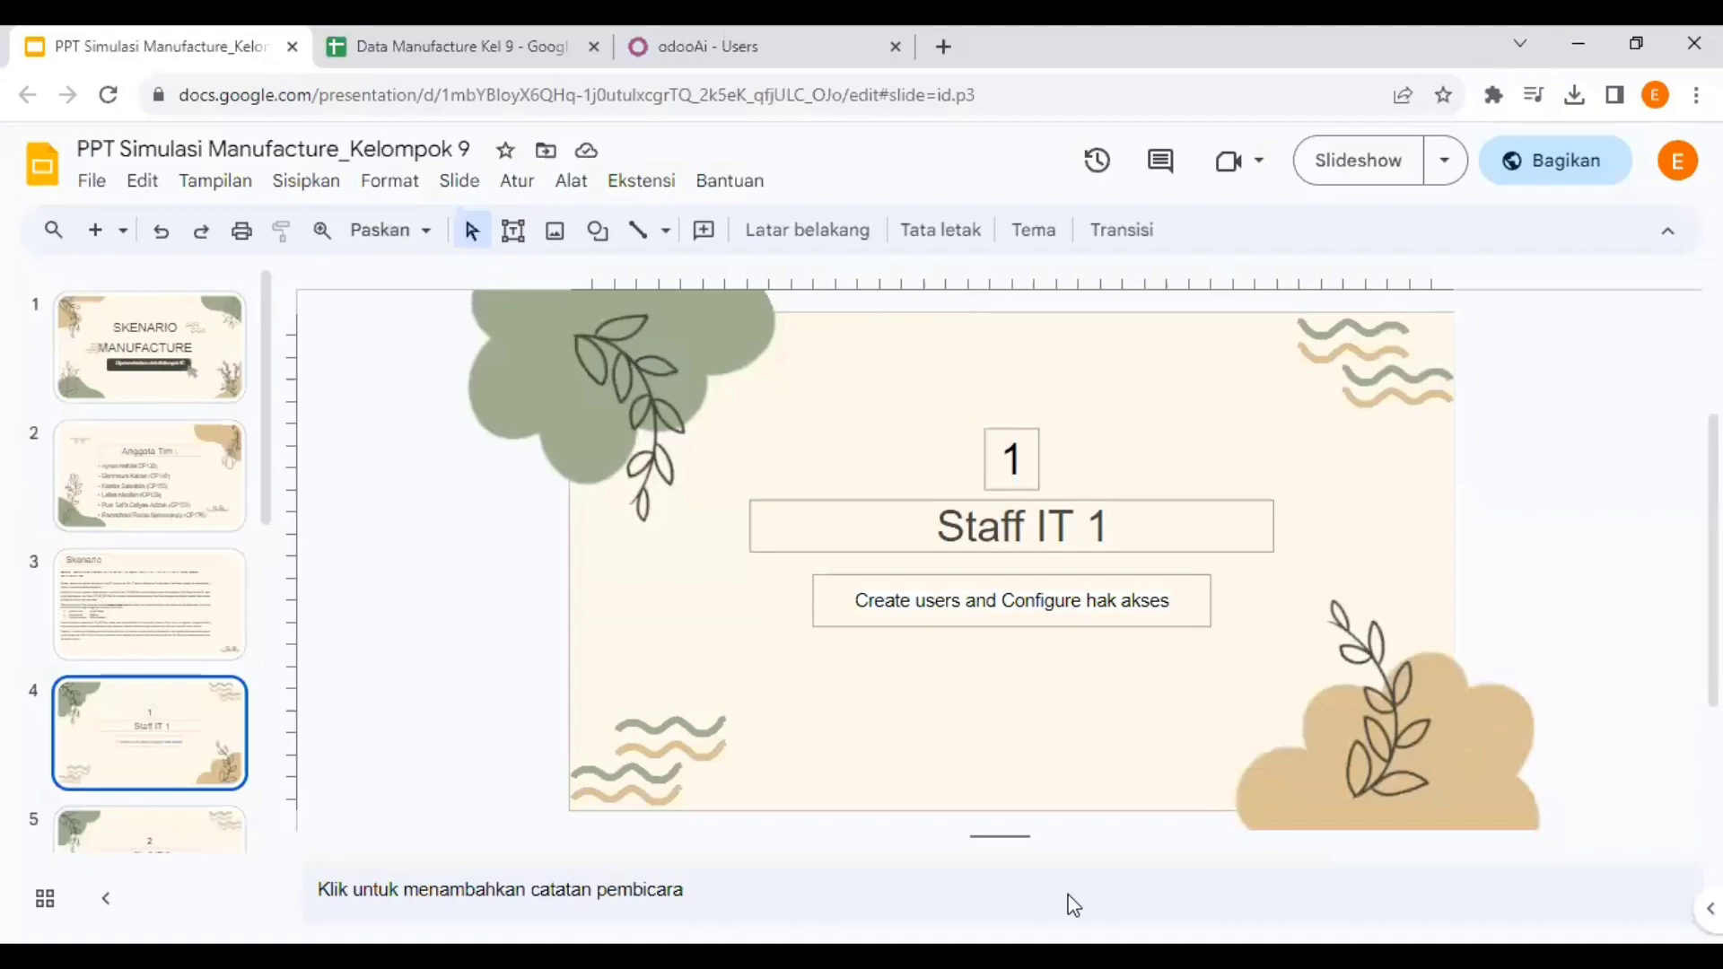
pyautogui.hotkey('alt', 'Tab')
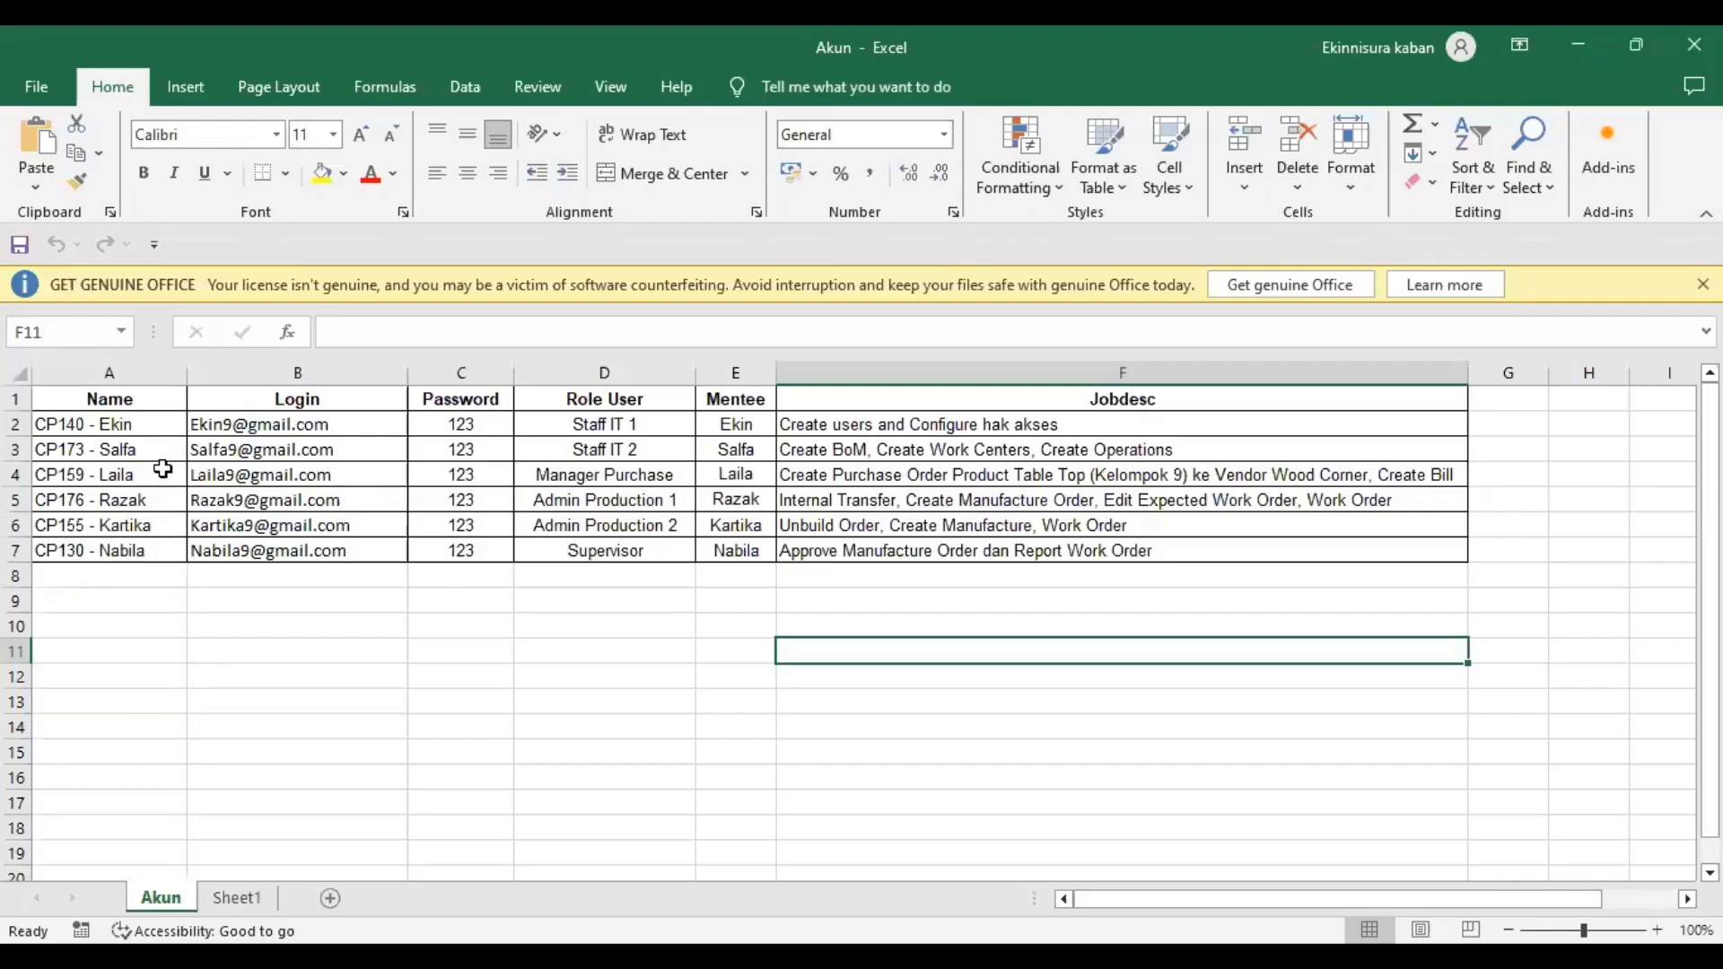
# - Look over the user account rows A3 to A7 in the Akun sheet
pyautogui.moveTo(120, 423); pyautogui.dragTo(133, 542)
pyautogui.click(115, 449)
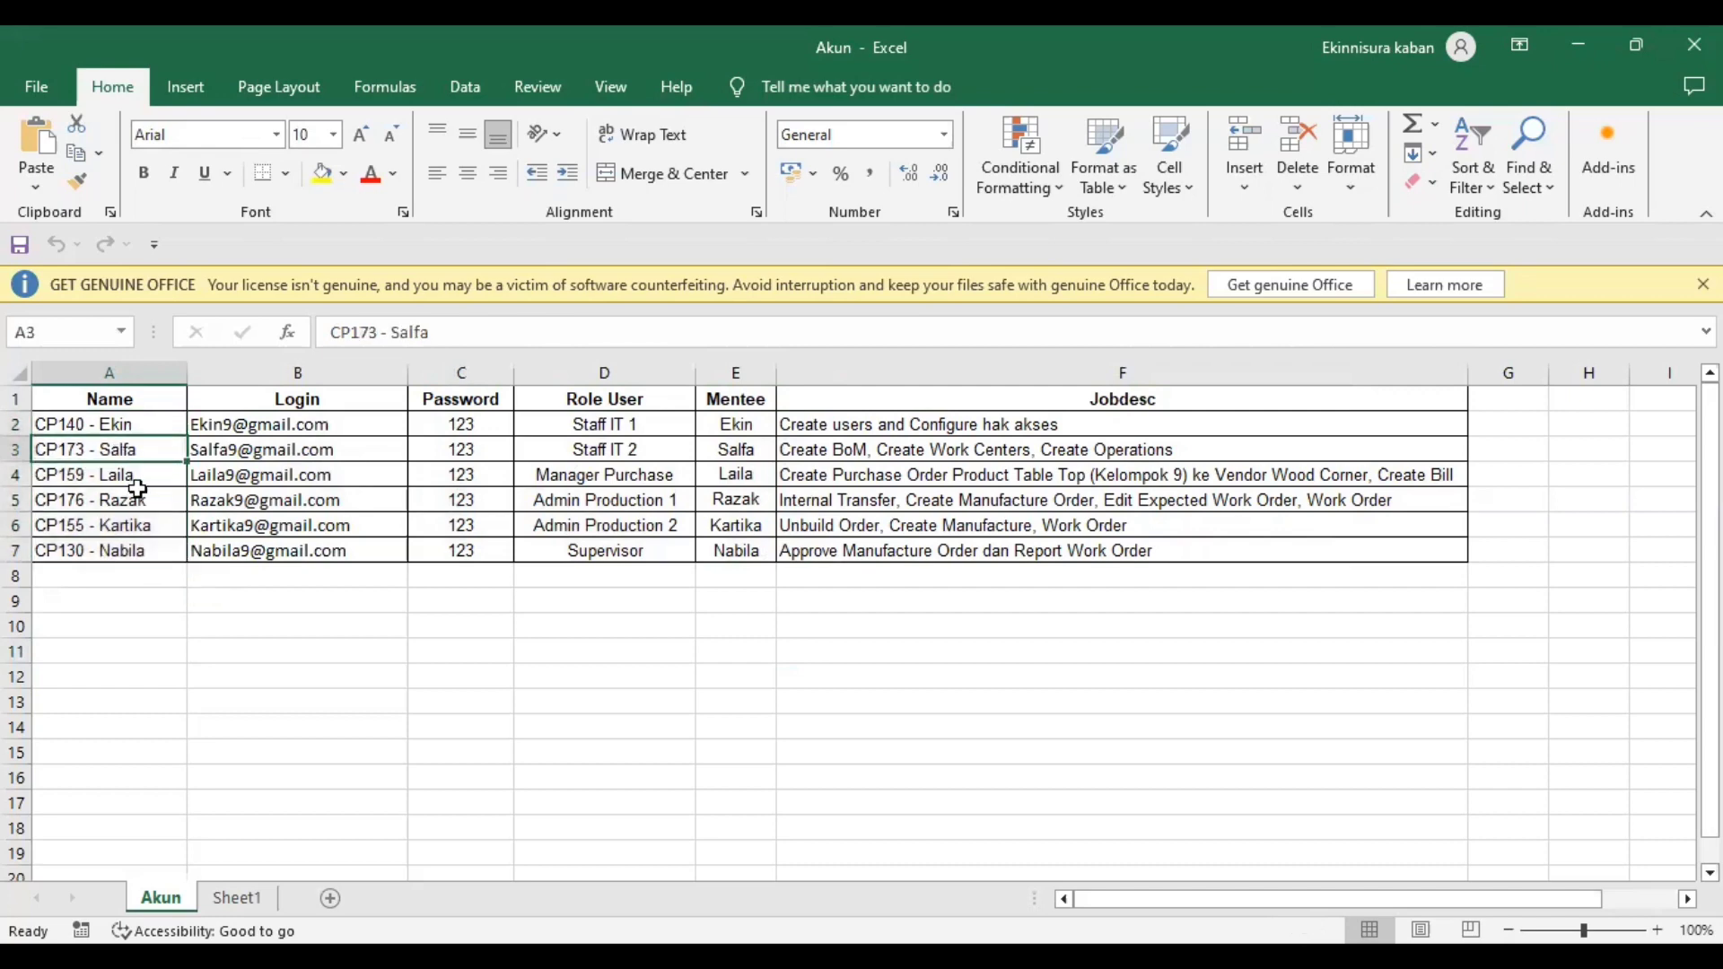
pyautogui.click(137, 478)
pyautogui.click(140, 500)
pyautogui.click(146, 526)
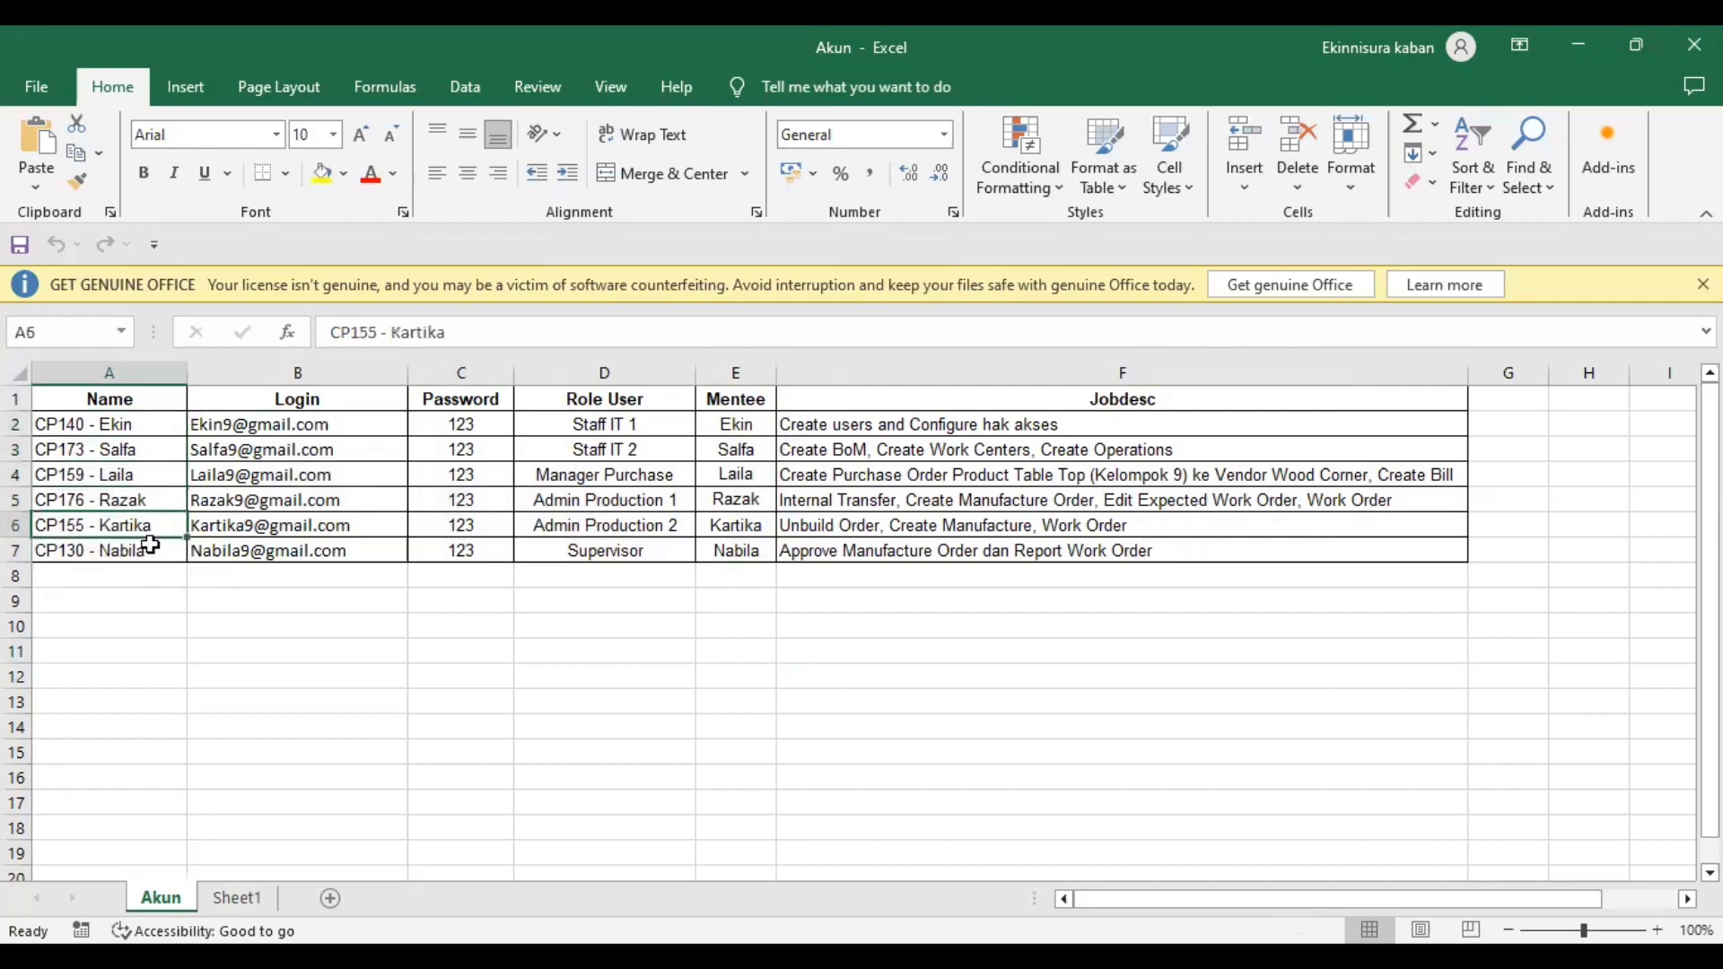
pyautogui.click(150, 551)
pyautogui.click(534, 648)
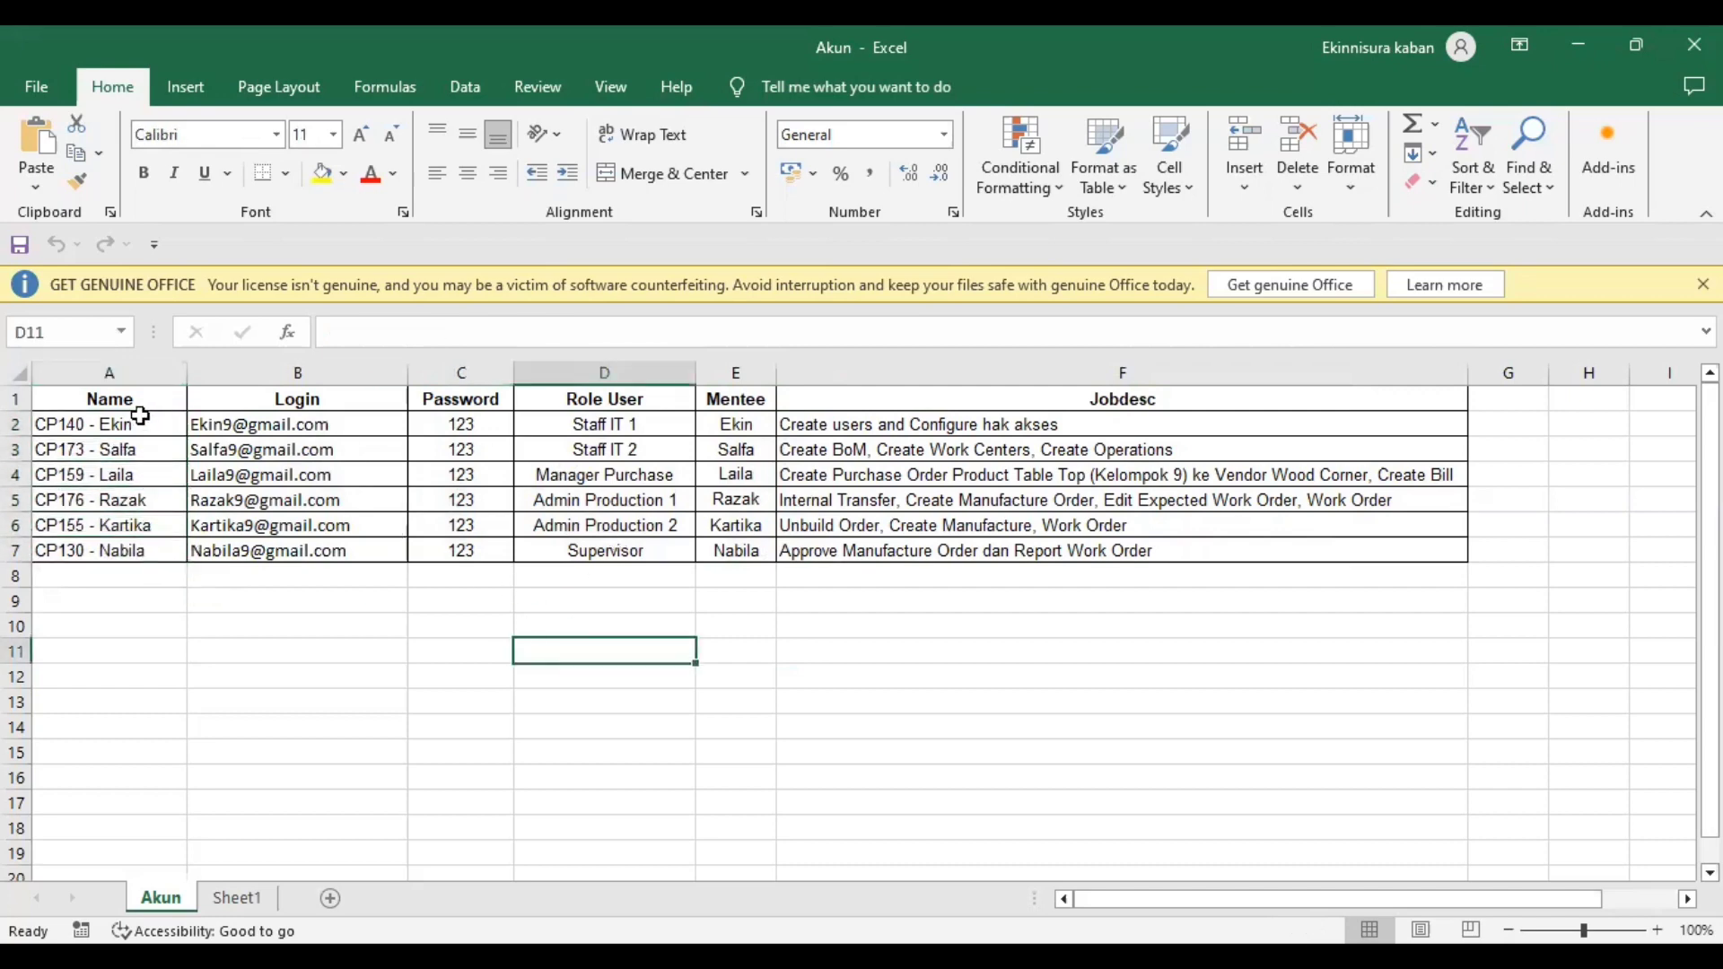
# - Read each account's job description in cells F2 to F7
pyautogui.click(911, 429)
pyautogui.click(870, 451)
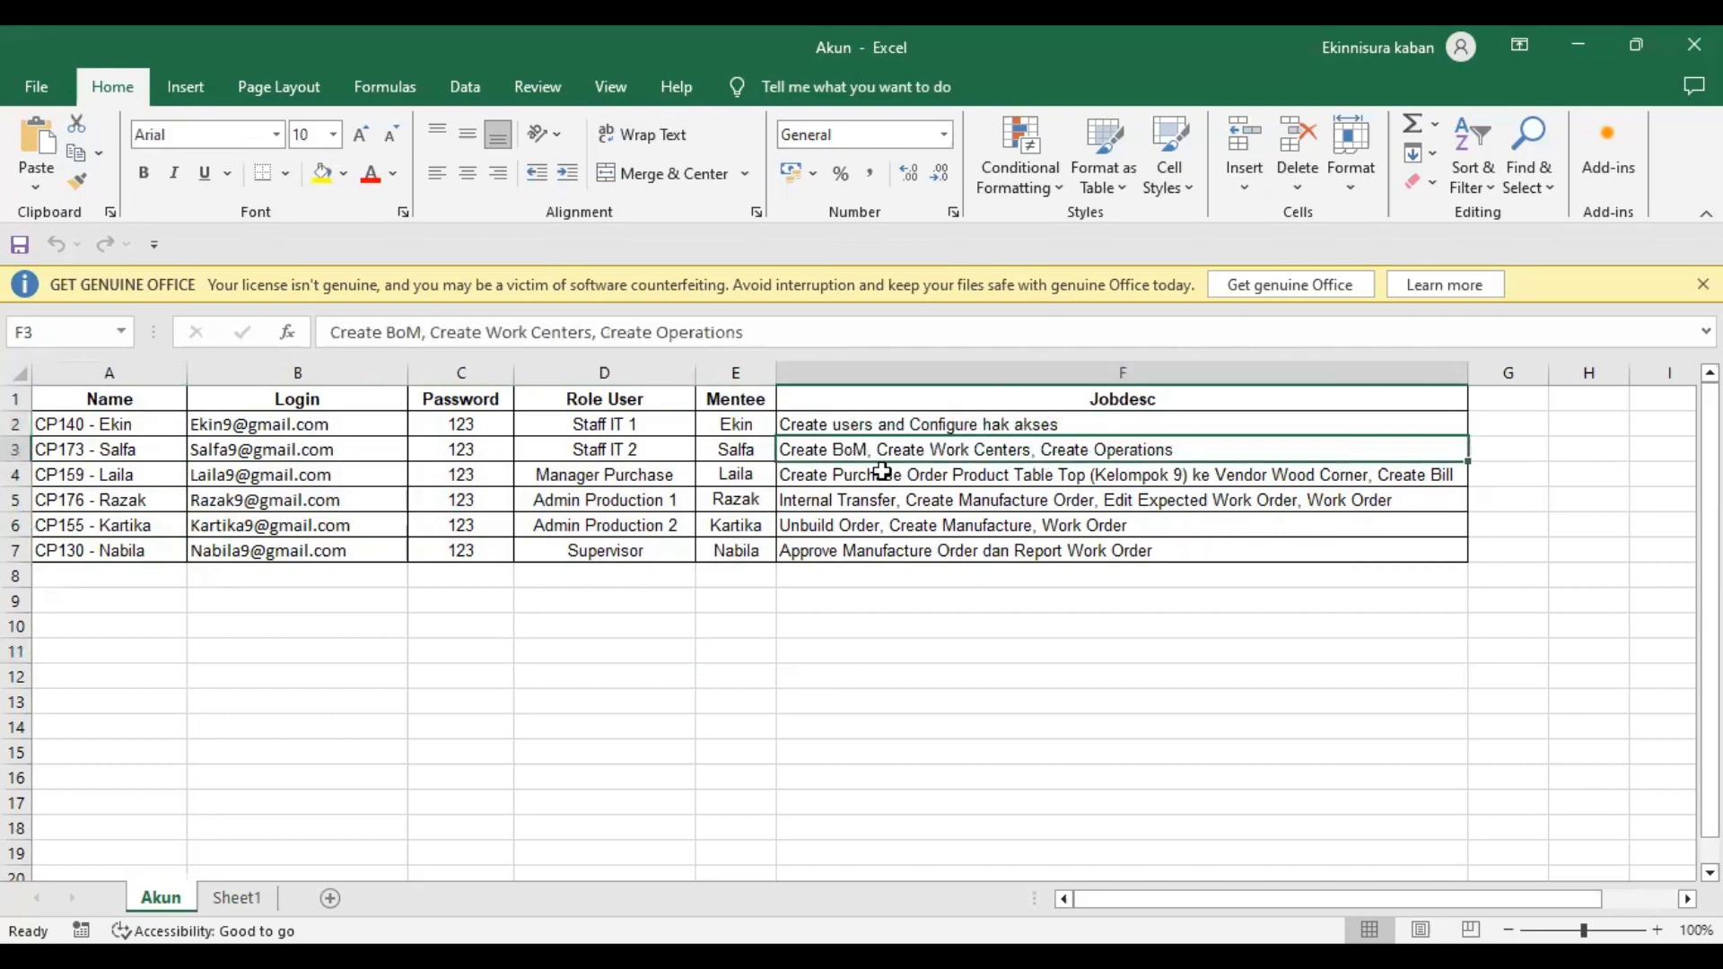
pyautogui.click(883, 474)
pyautogui.click(883, 499)
pyautogui.click(888, 525)
pyautogui.click(867, 547)
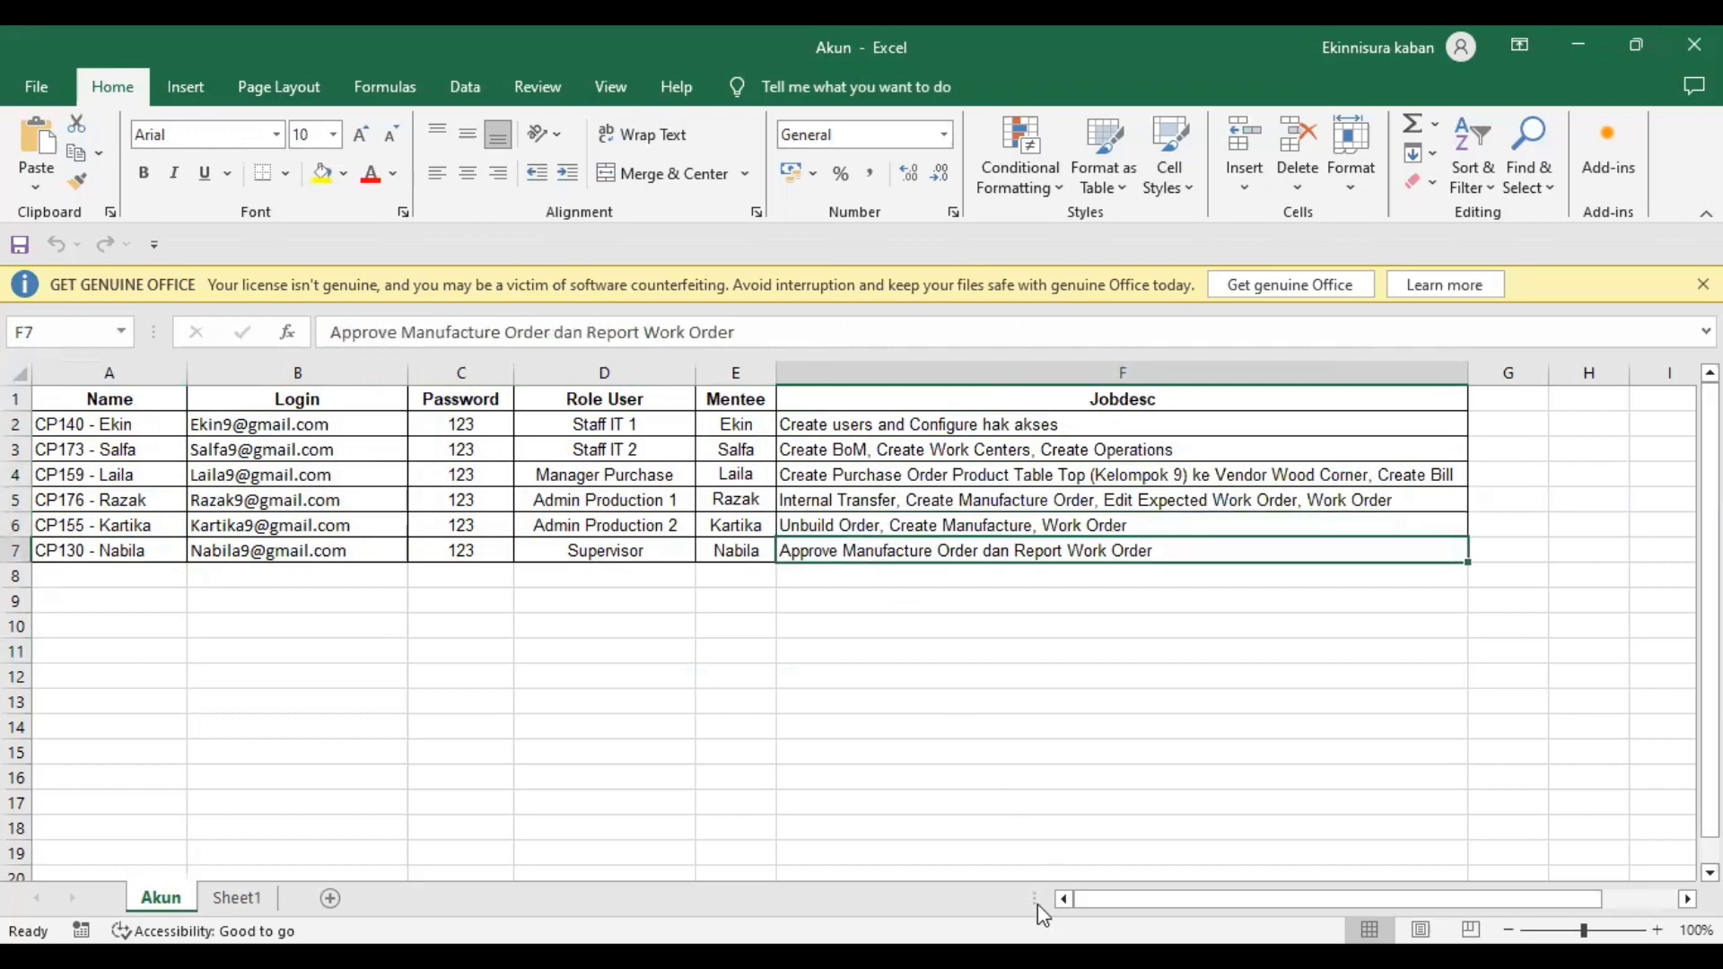
# - Return to Odoo in the browser and open the Settings app
pyautogui.hotkey('alt', 'Tab')
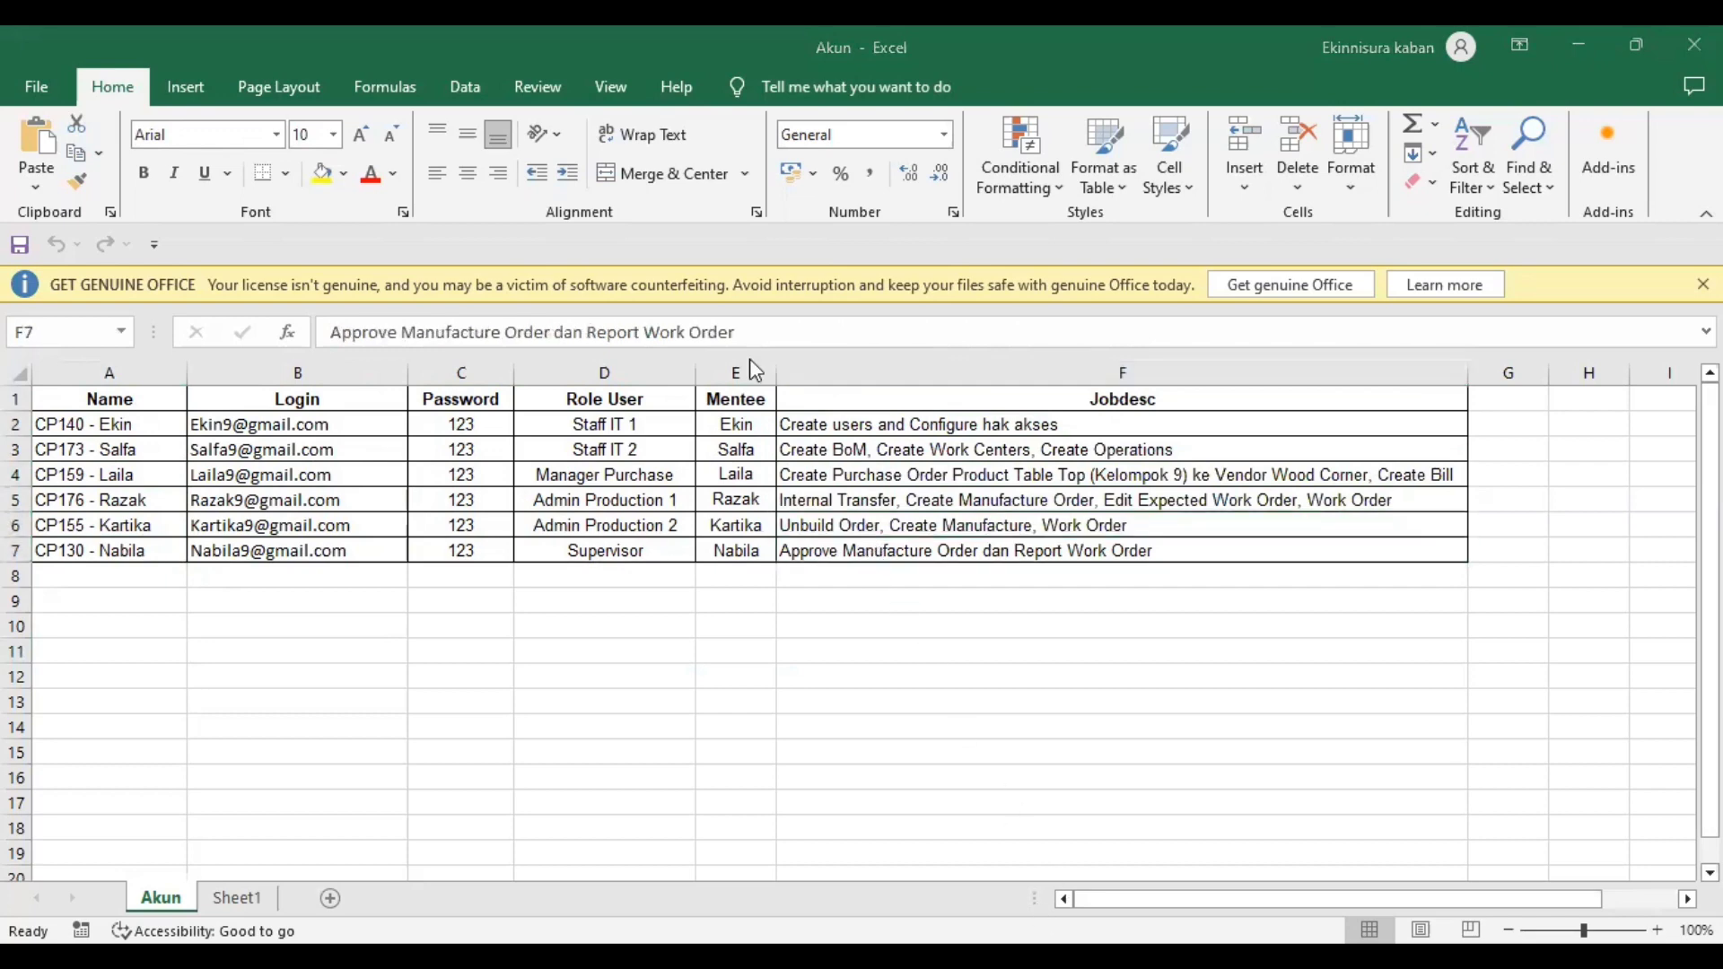
pyautogui.hotkey('alt', 'Tab')
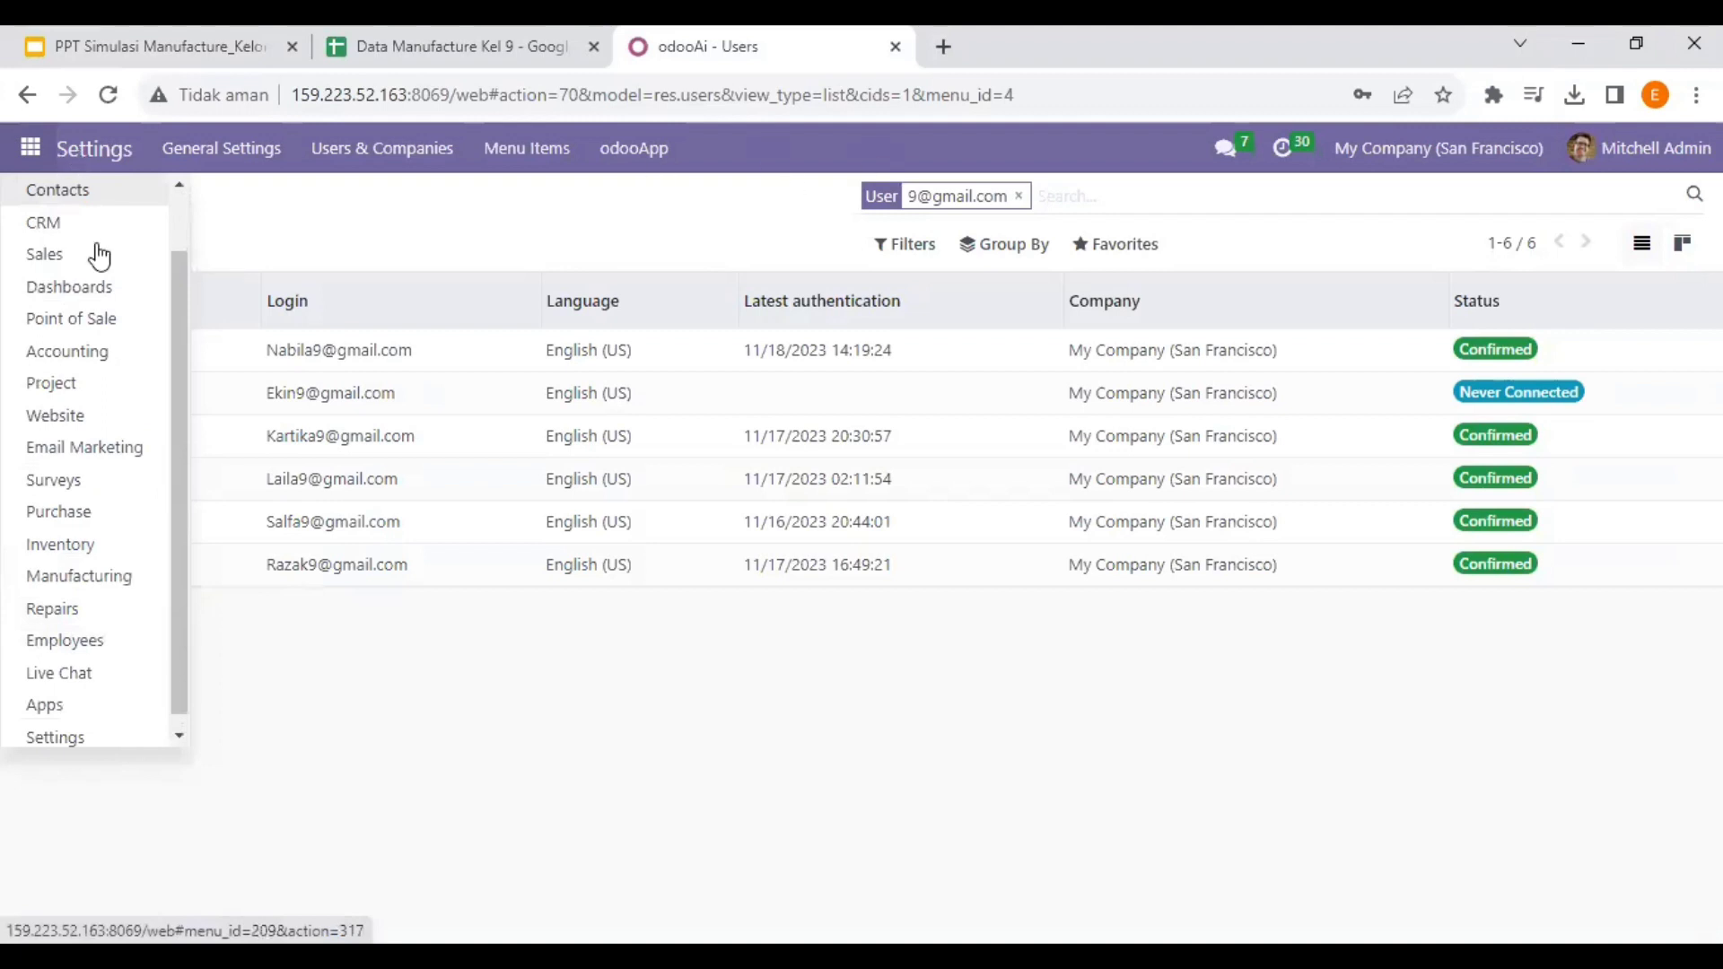
pyautogui.click(77, 735)
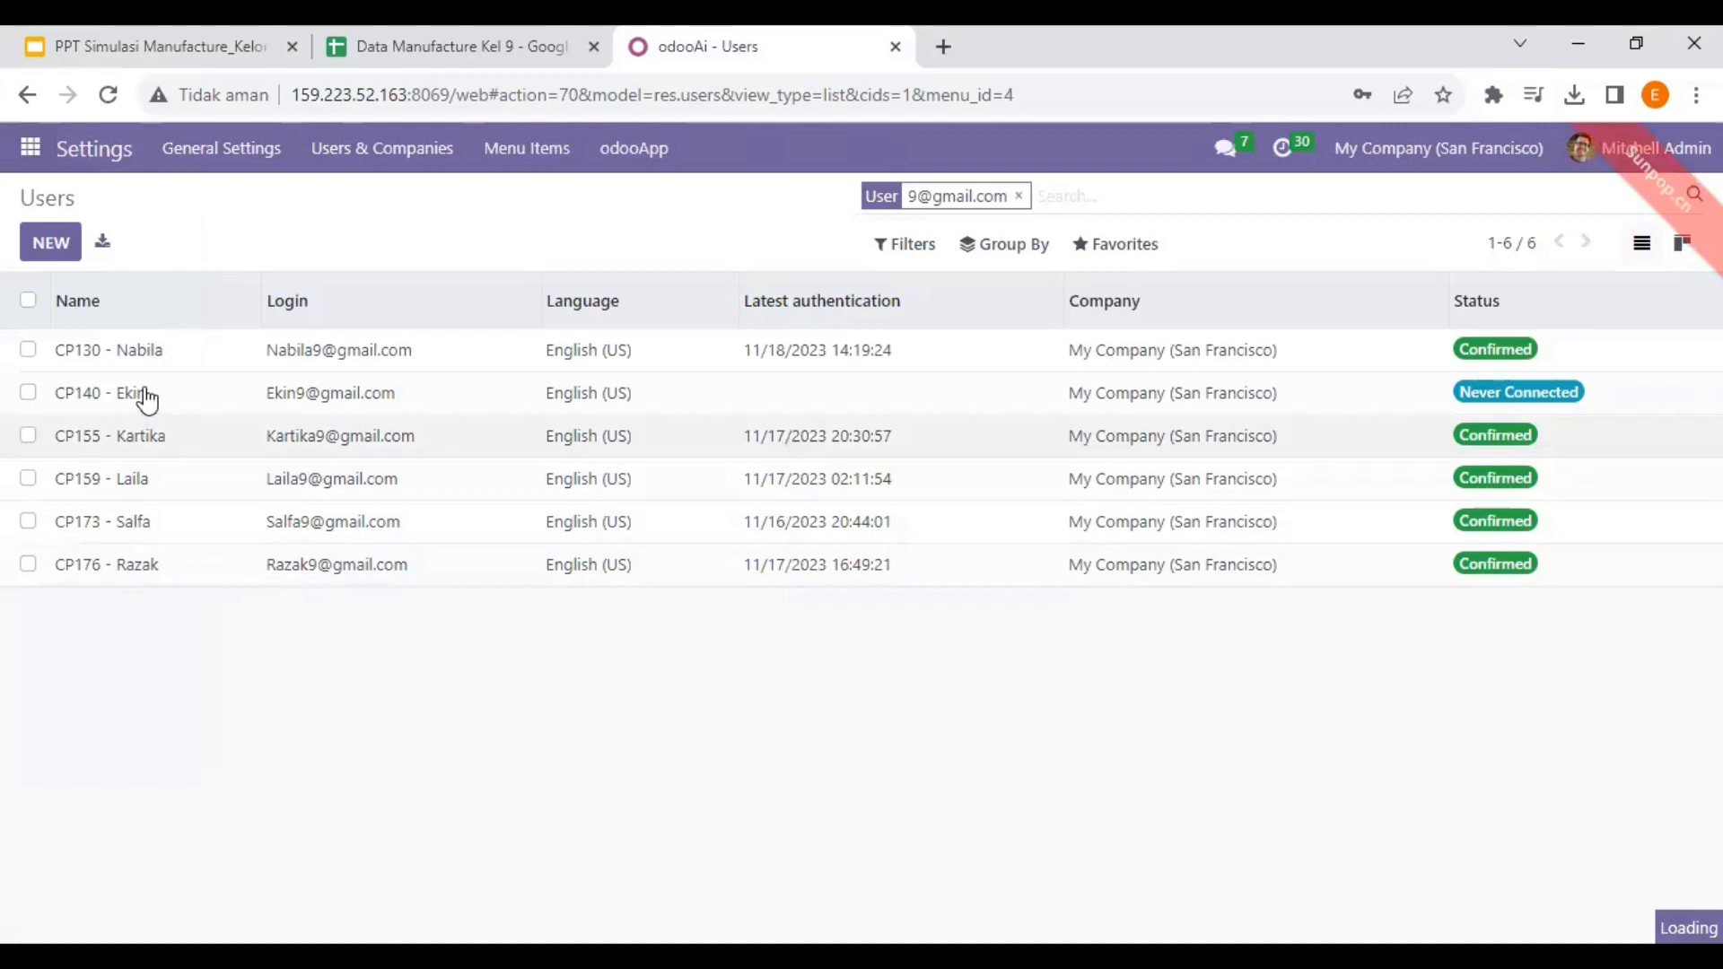
# - Go to Users & Companies > Companies and choose Import records from Favorites
pyautogui.click(404, 151)
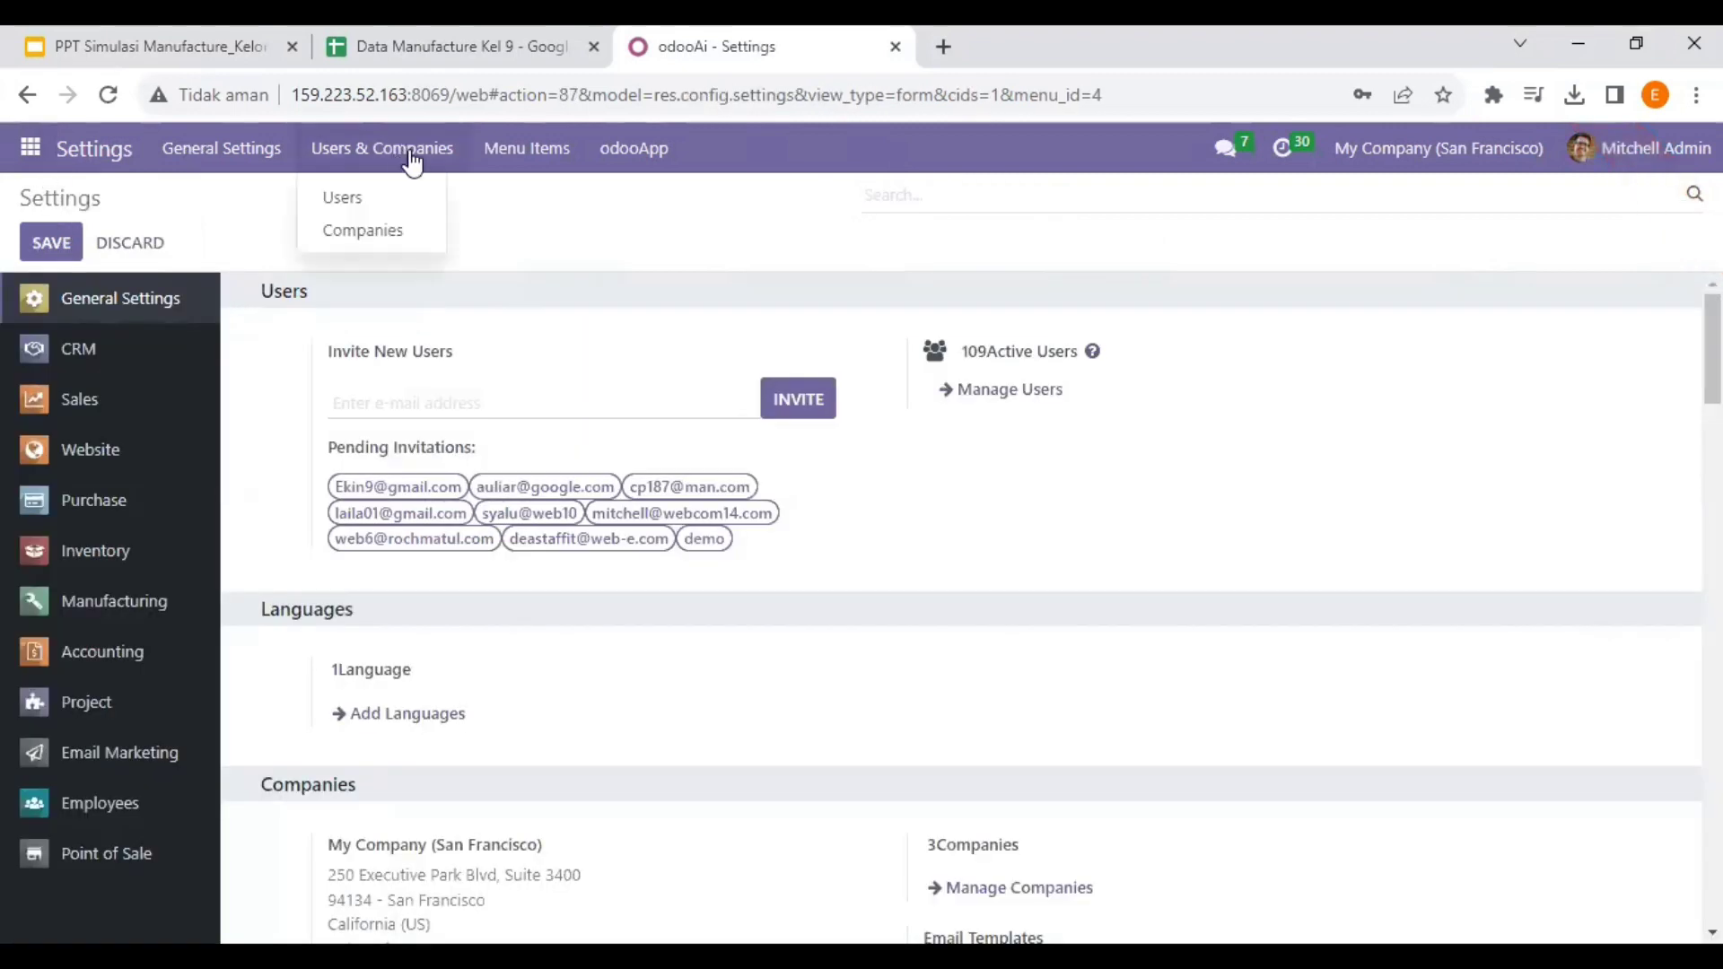
pyautogui.click(406, 234)
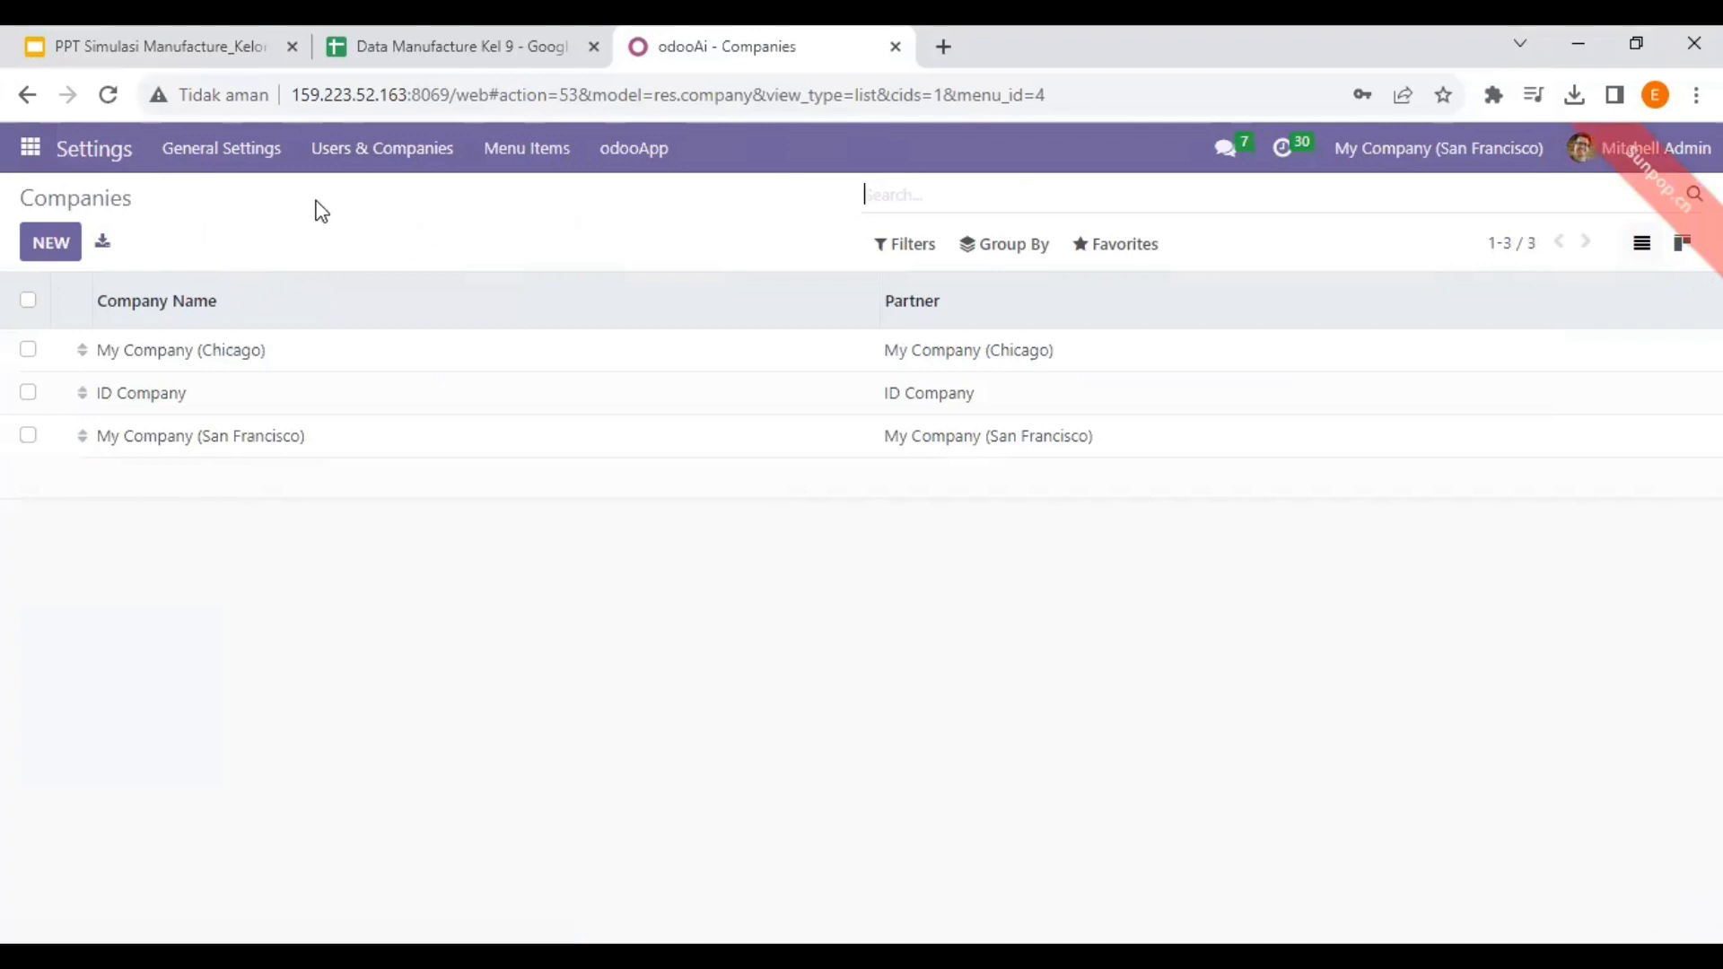
pyautogui.click(1122, 243)
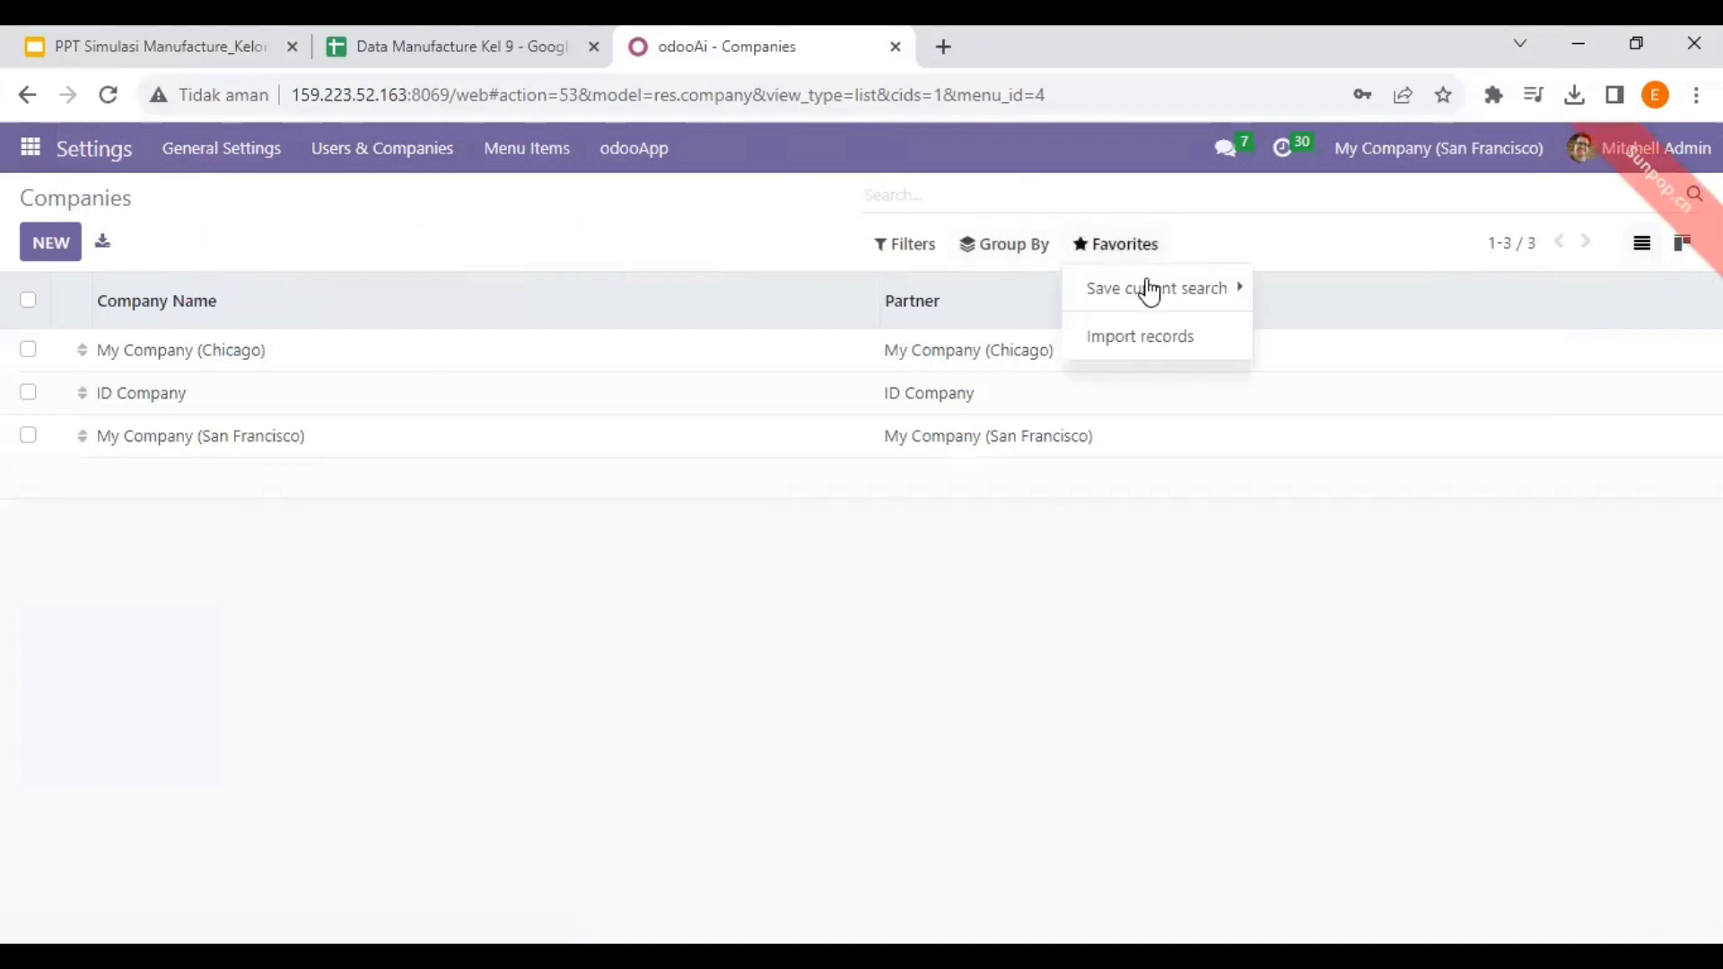
pyautogui.click(1158, 336)
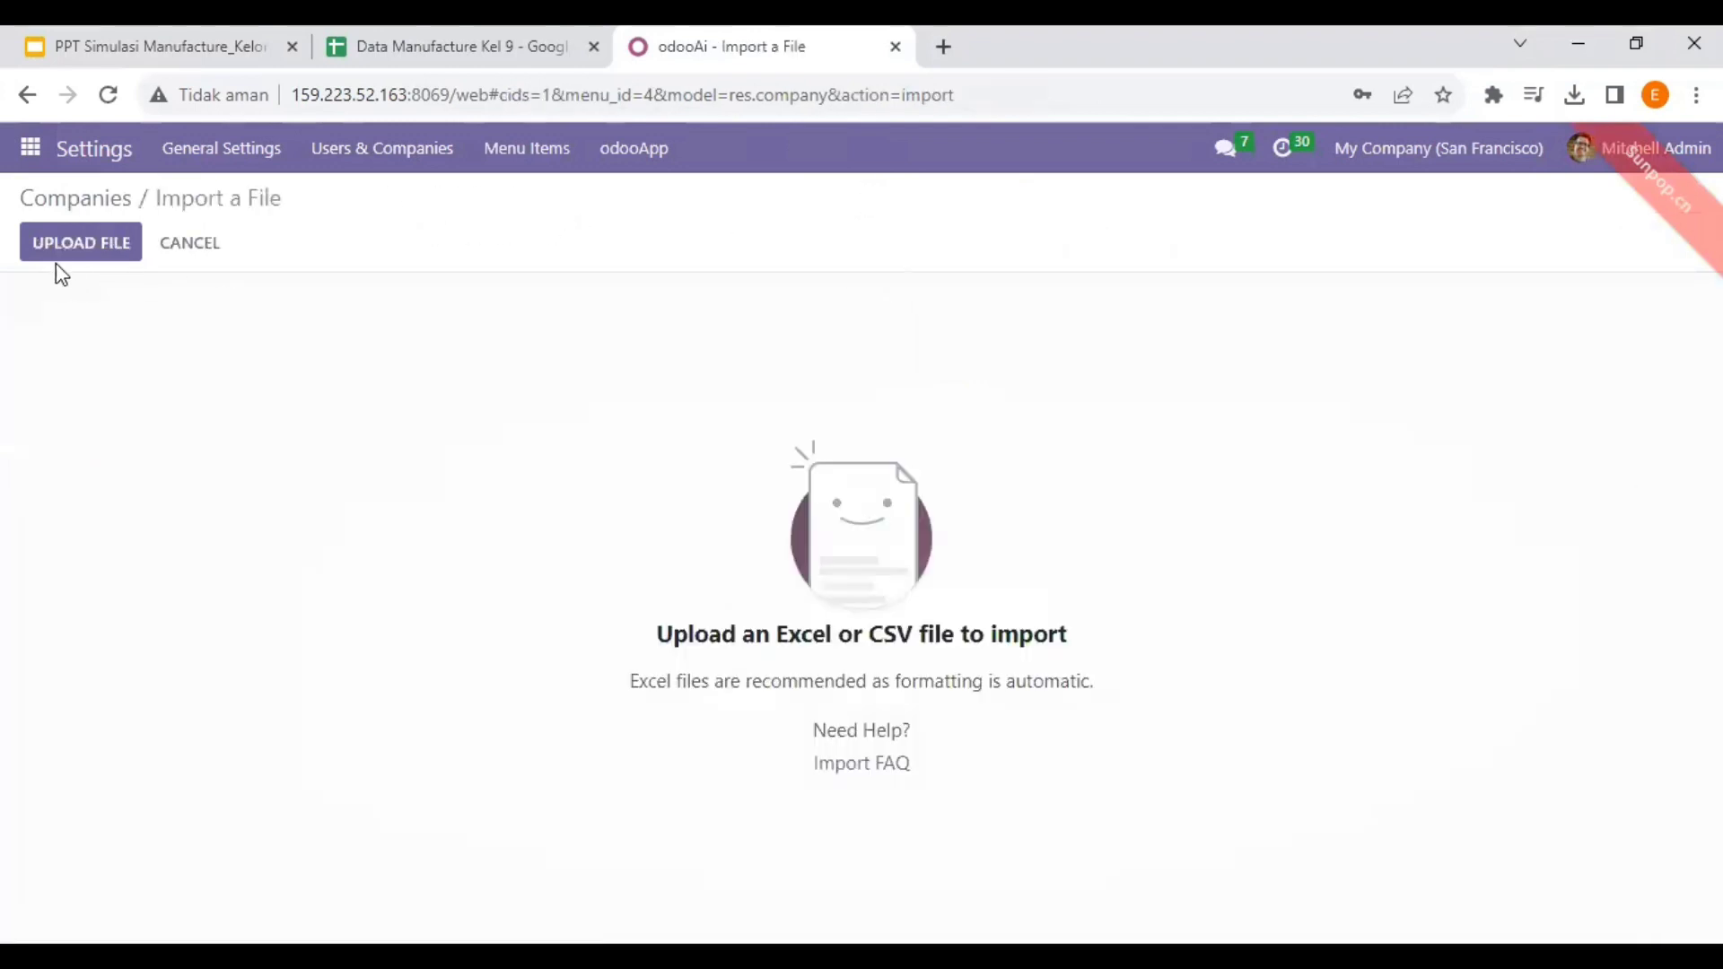
# - Upload the Akun workbook from Documents > Materi ERP PT Ctech > 4. Simulasi > 5. Simulasi Manufacture
pyautogui.click(63, 249)
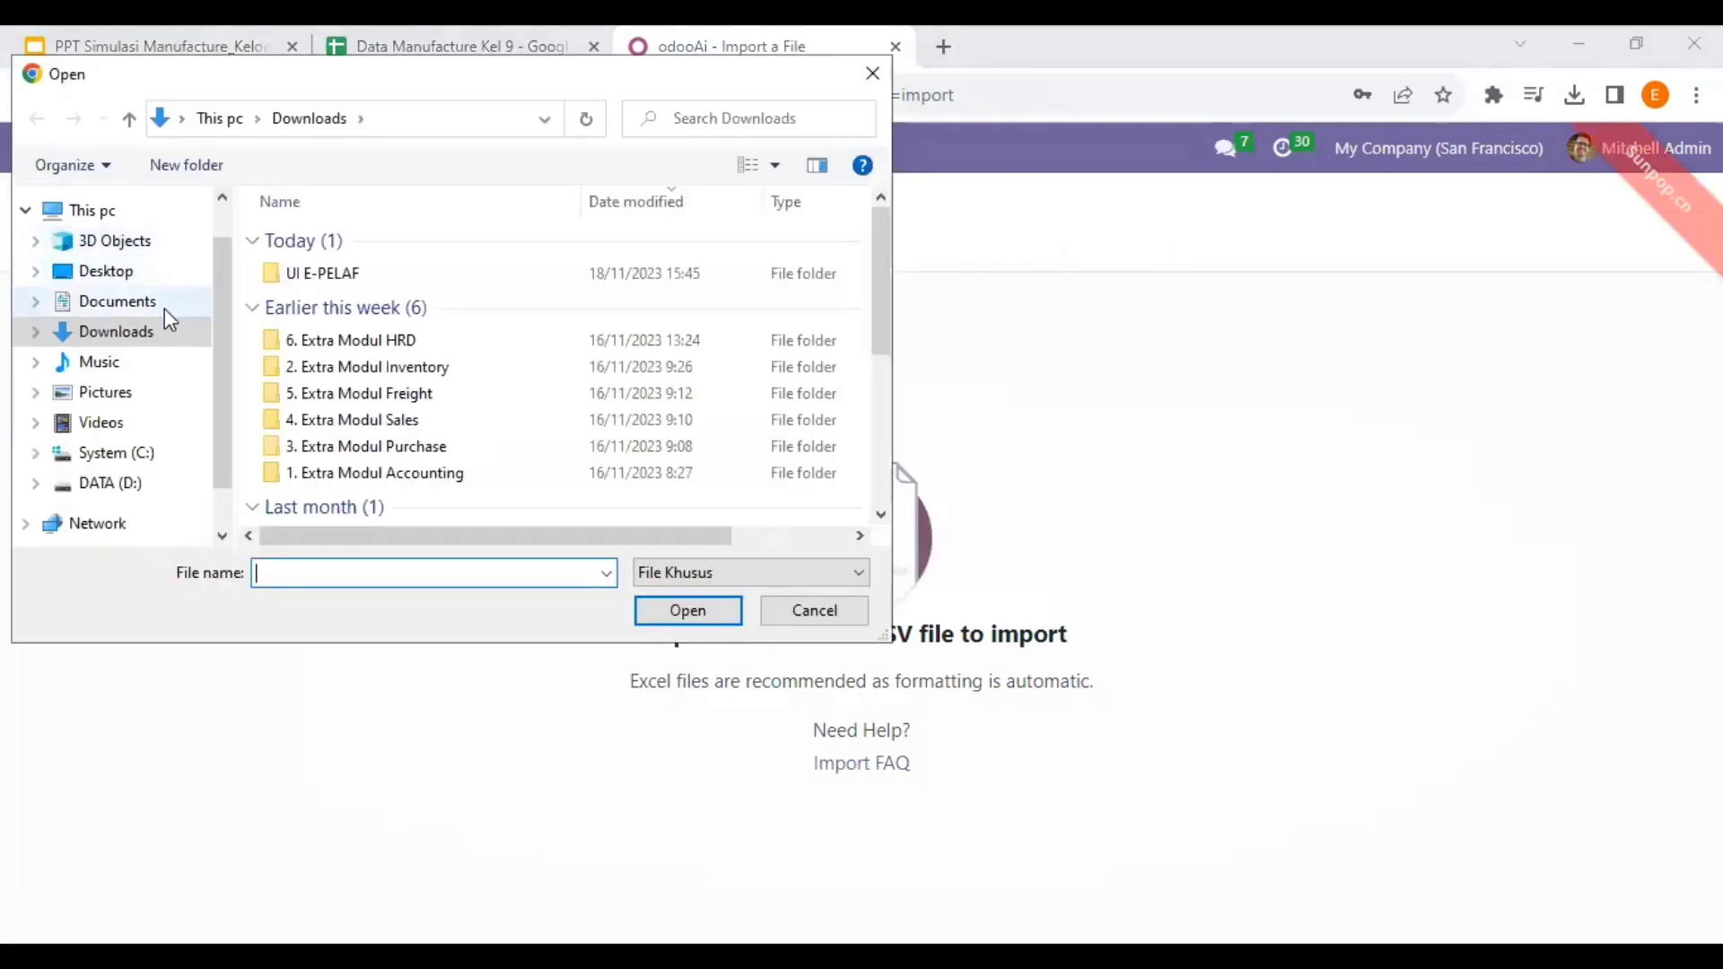
pyautogui.click(166, 307)
pyautogui.scroll(-3, 493, 383)
pyautogui.scroll(2, 497, 388)
pyautogui.scroll(-5, 470, 364)
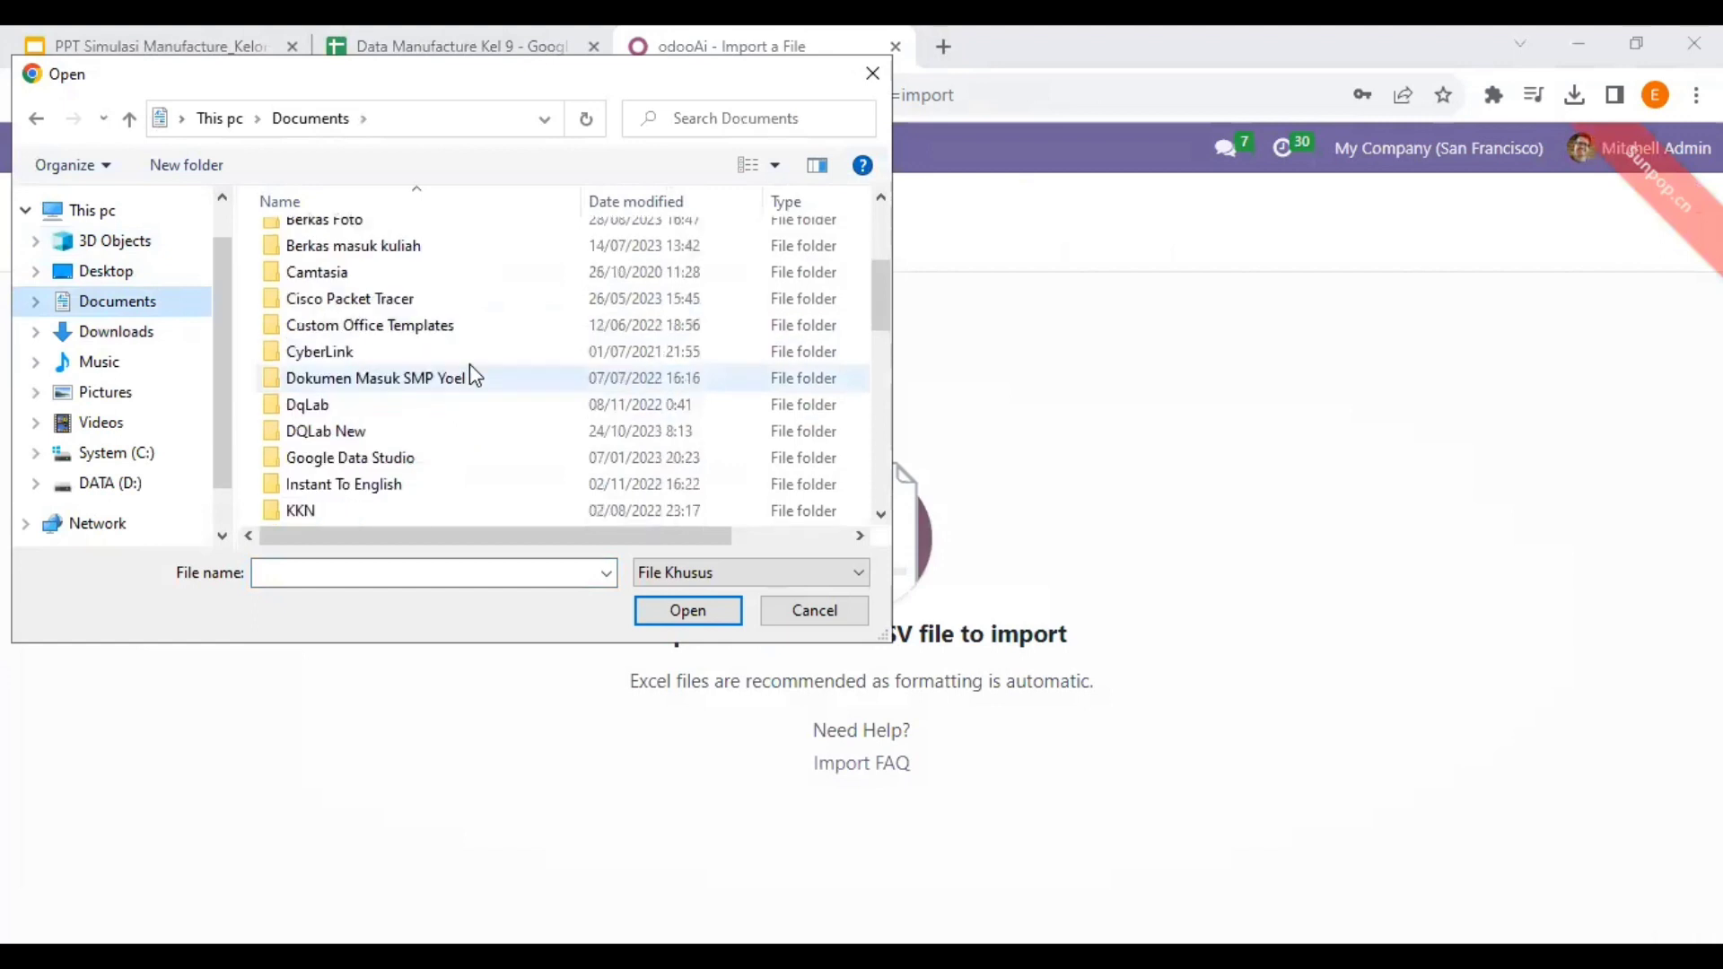
pyautogui.scroll(-5, 461, 364)
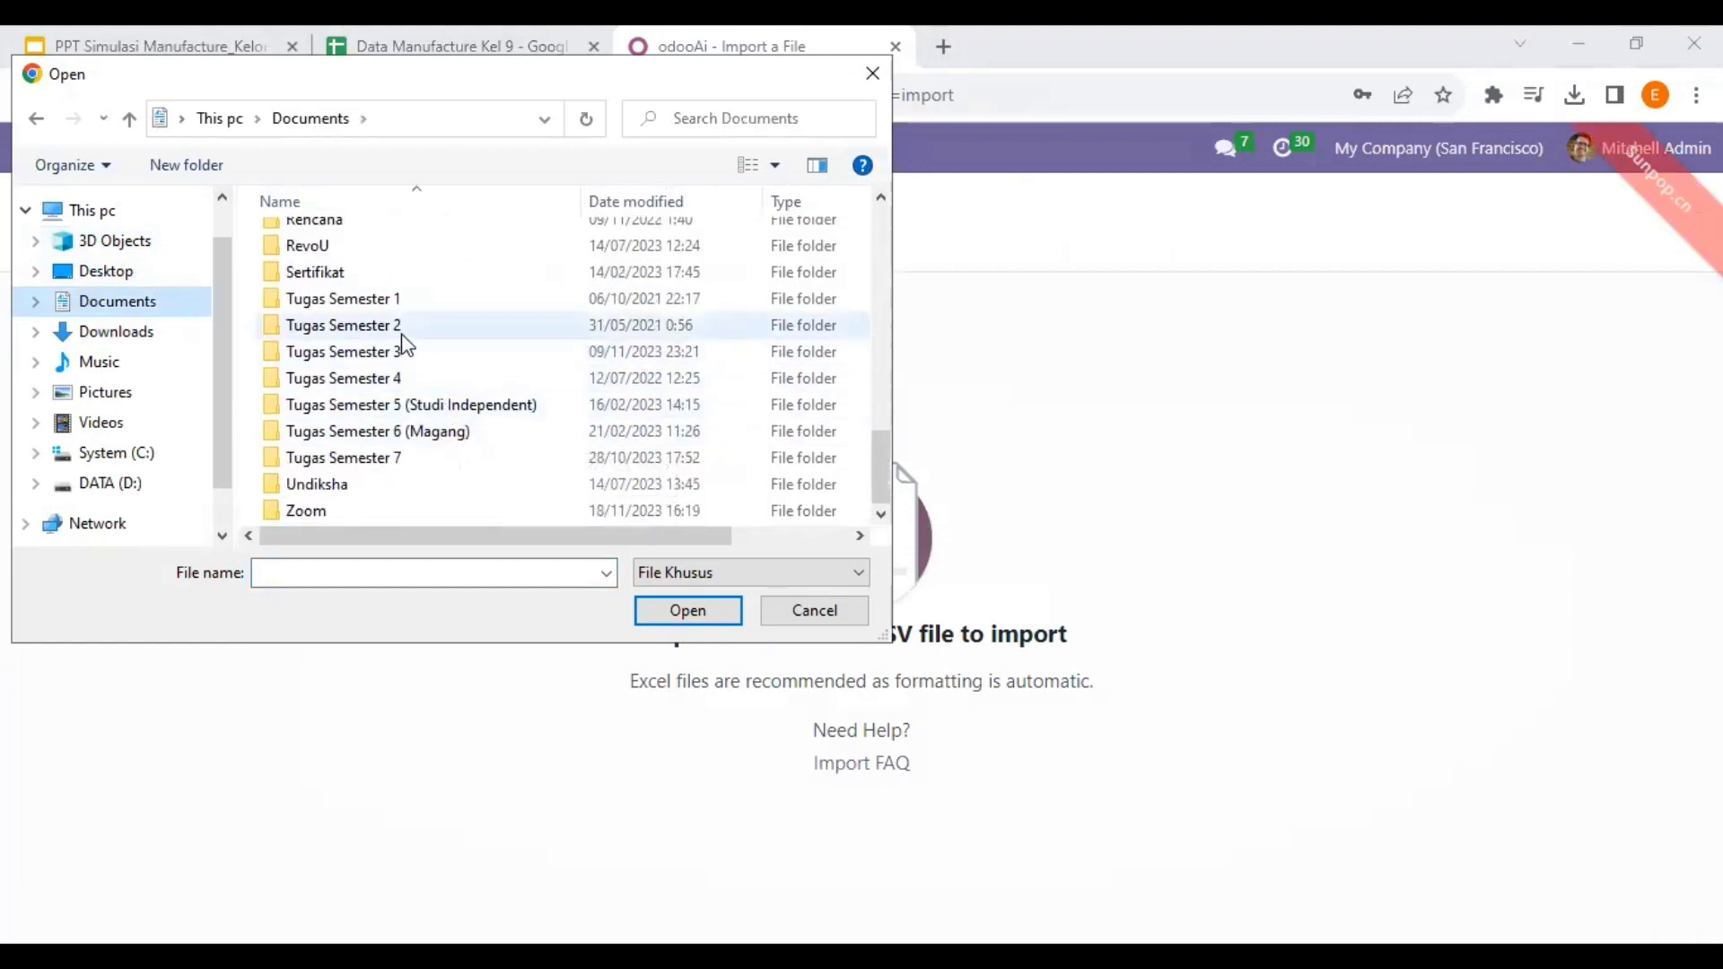
pyautogui.scroll(4, 402, 338)
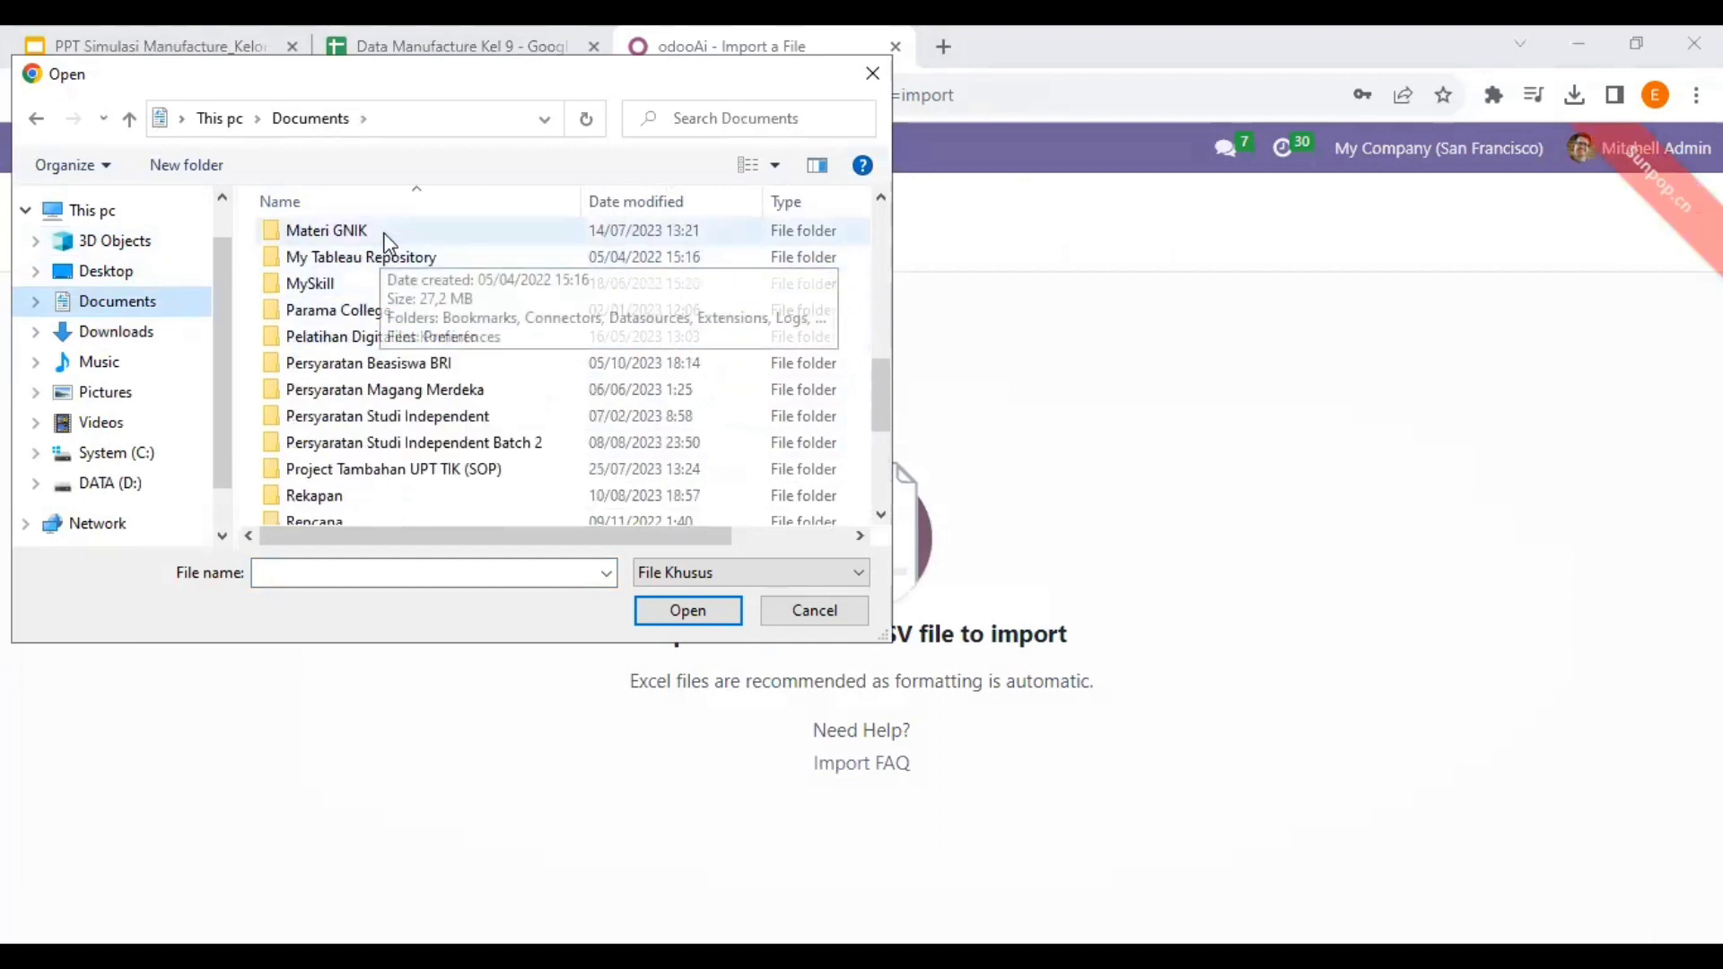
pyautogui.scroll(2, 413, 315)
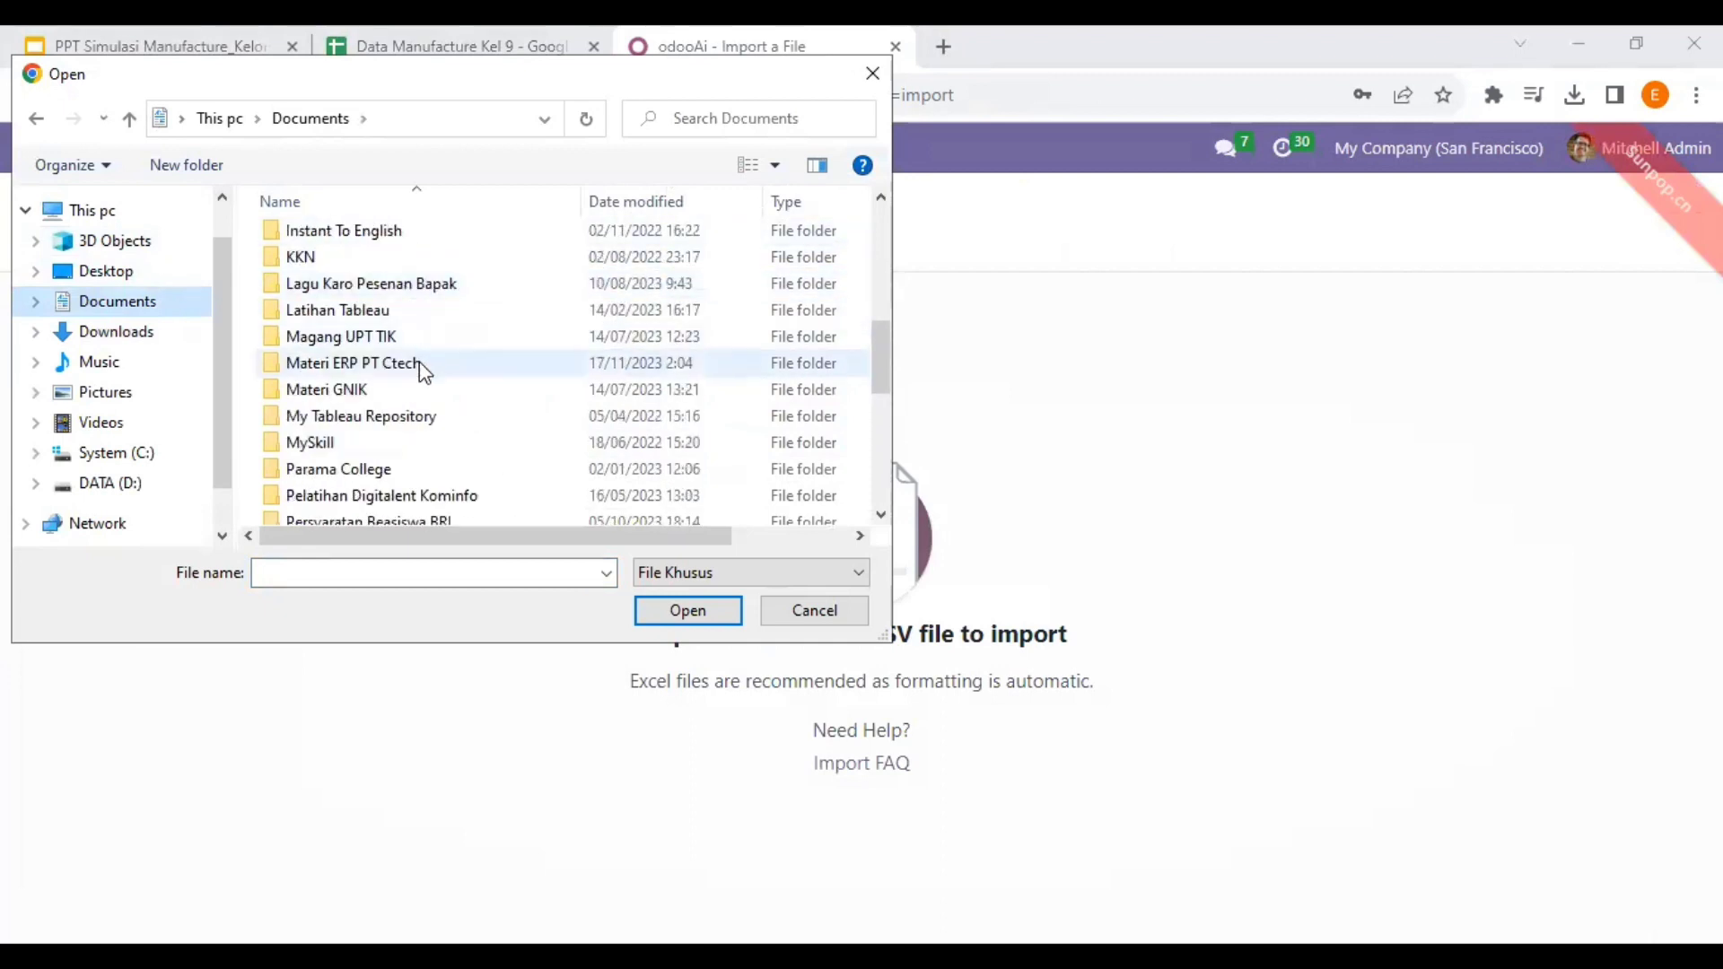
pyautogui.doubleClick(418, 363)
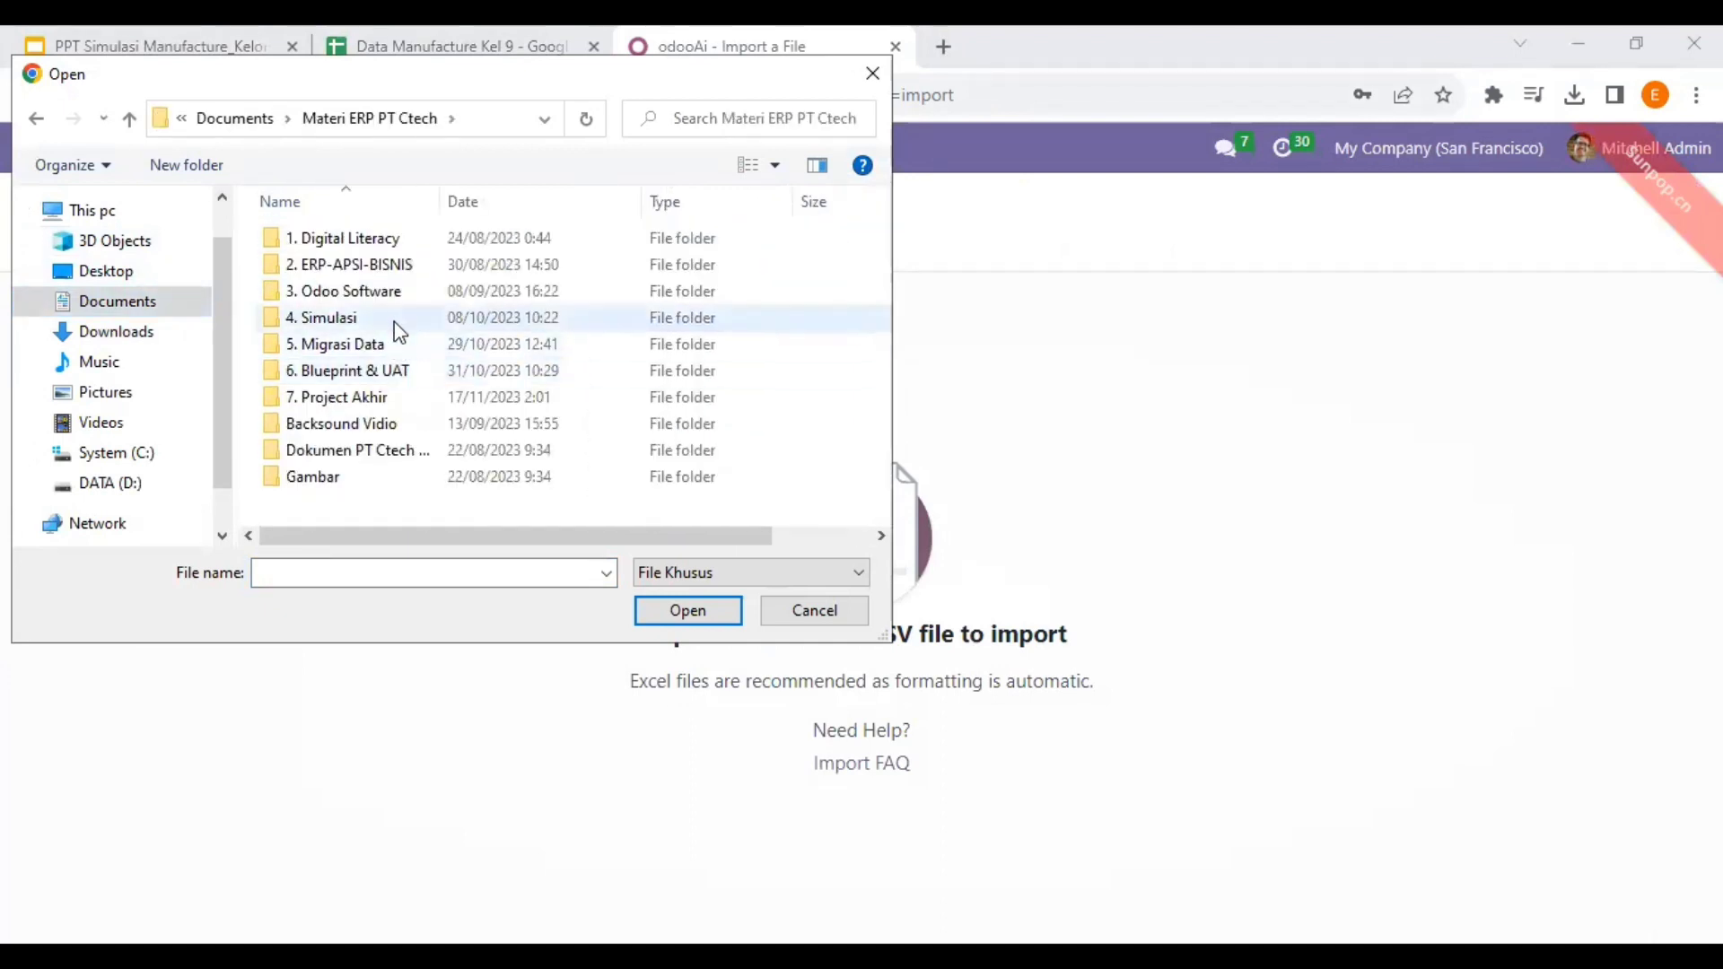
pyautogui.doubleClick(396, 319)
pyautogui.doubleClick(402, 350)
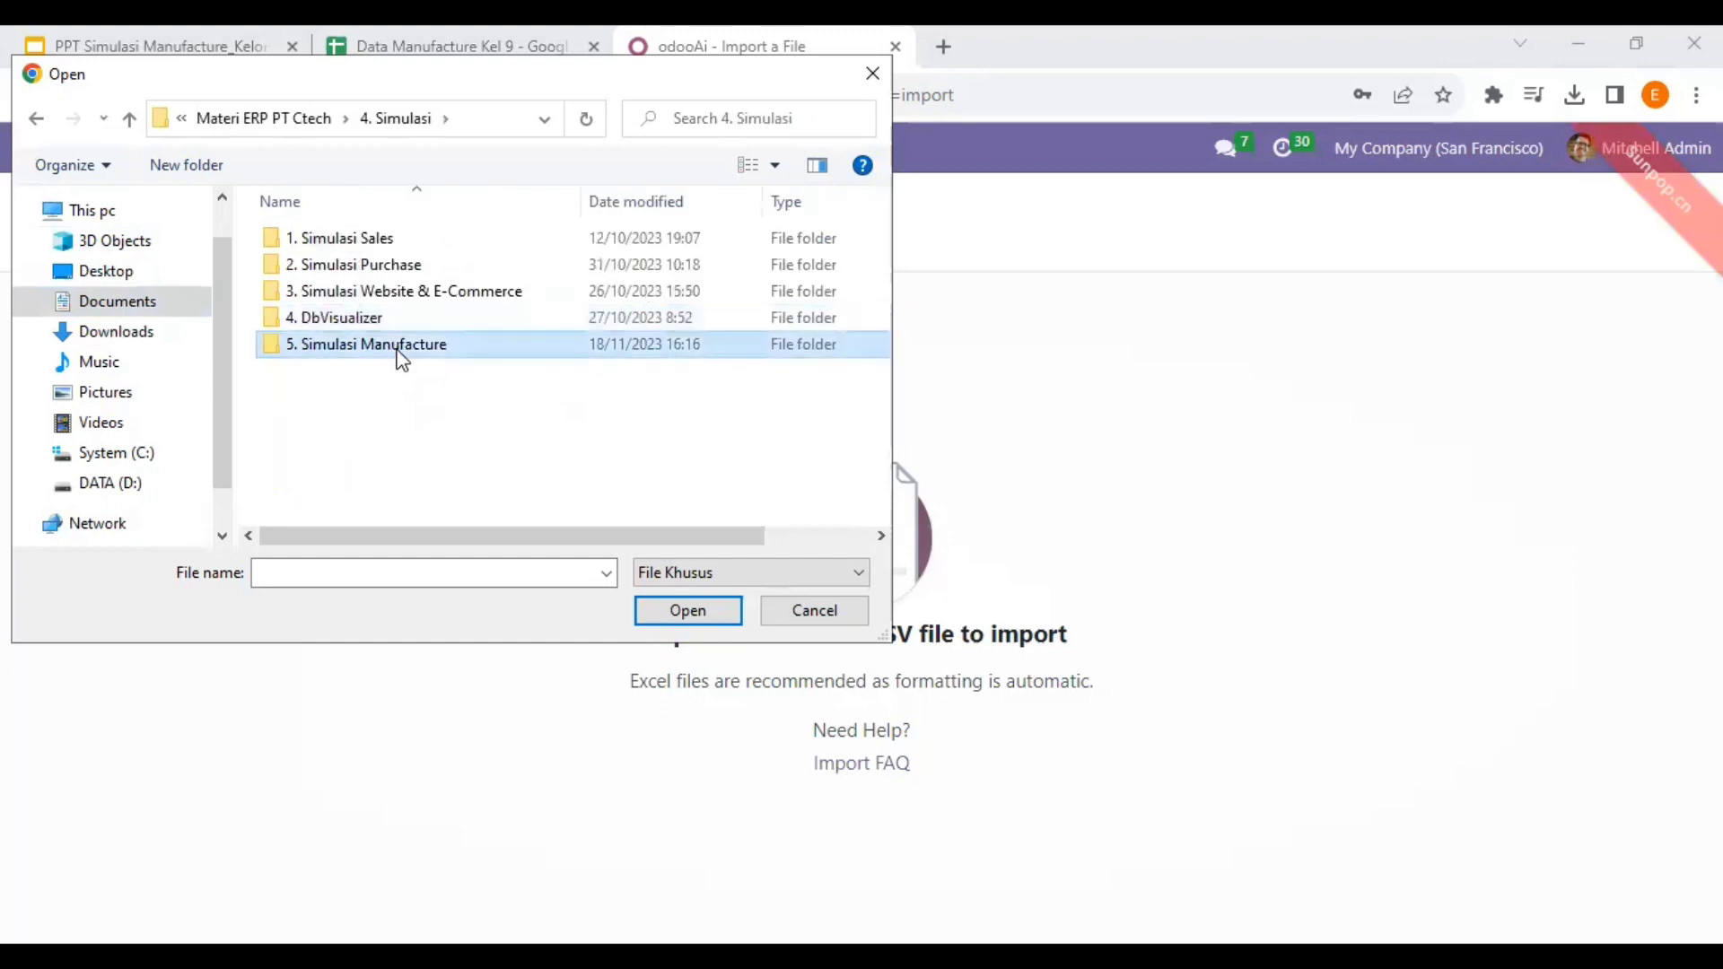
pyautogui.click(386, 241)
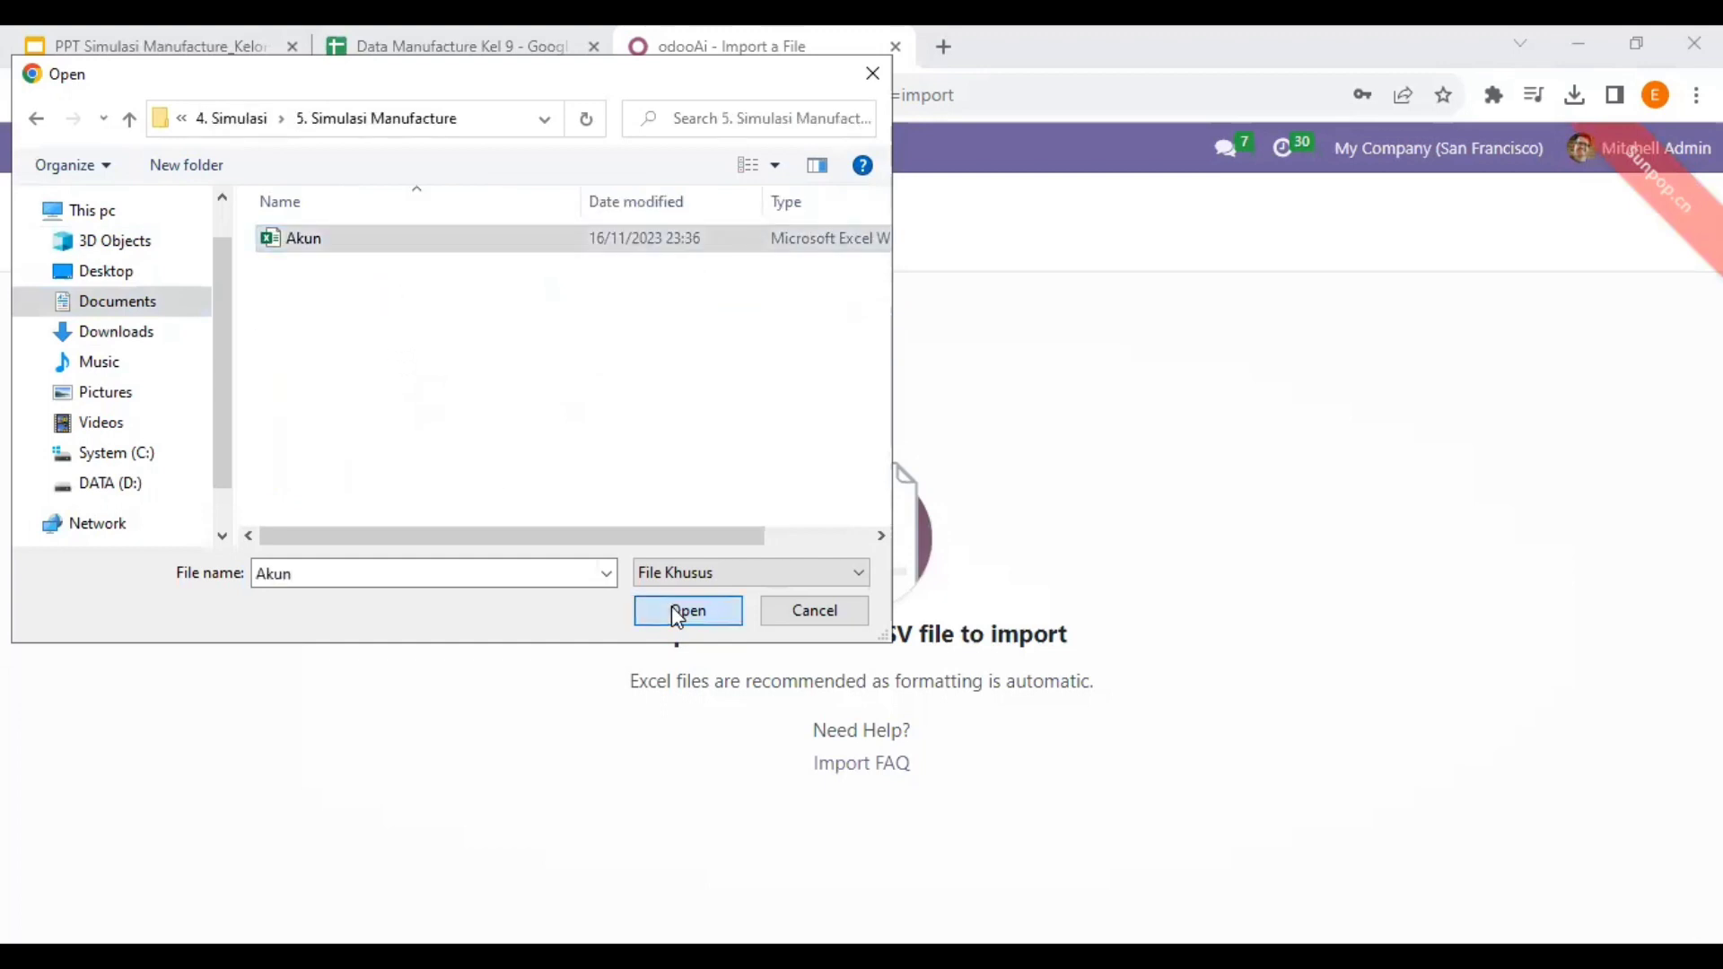
pyautogui.click(675, 611)
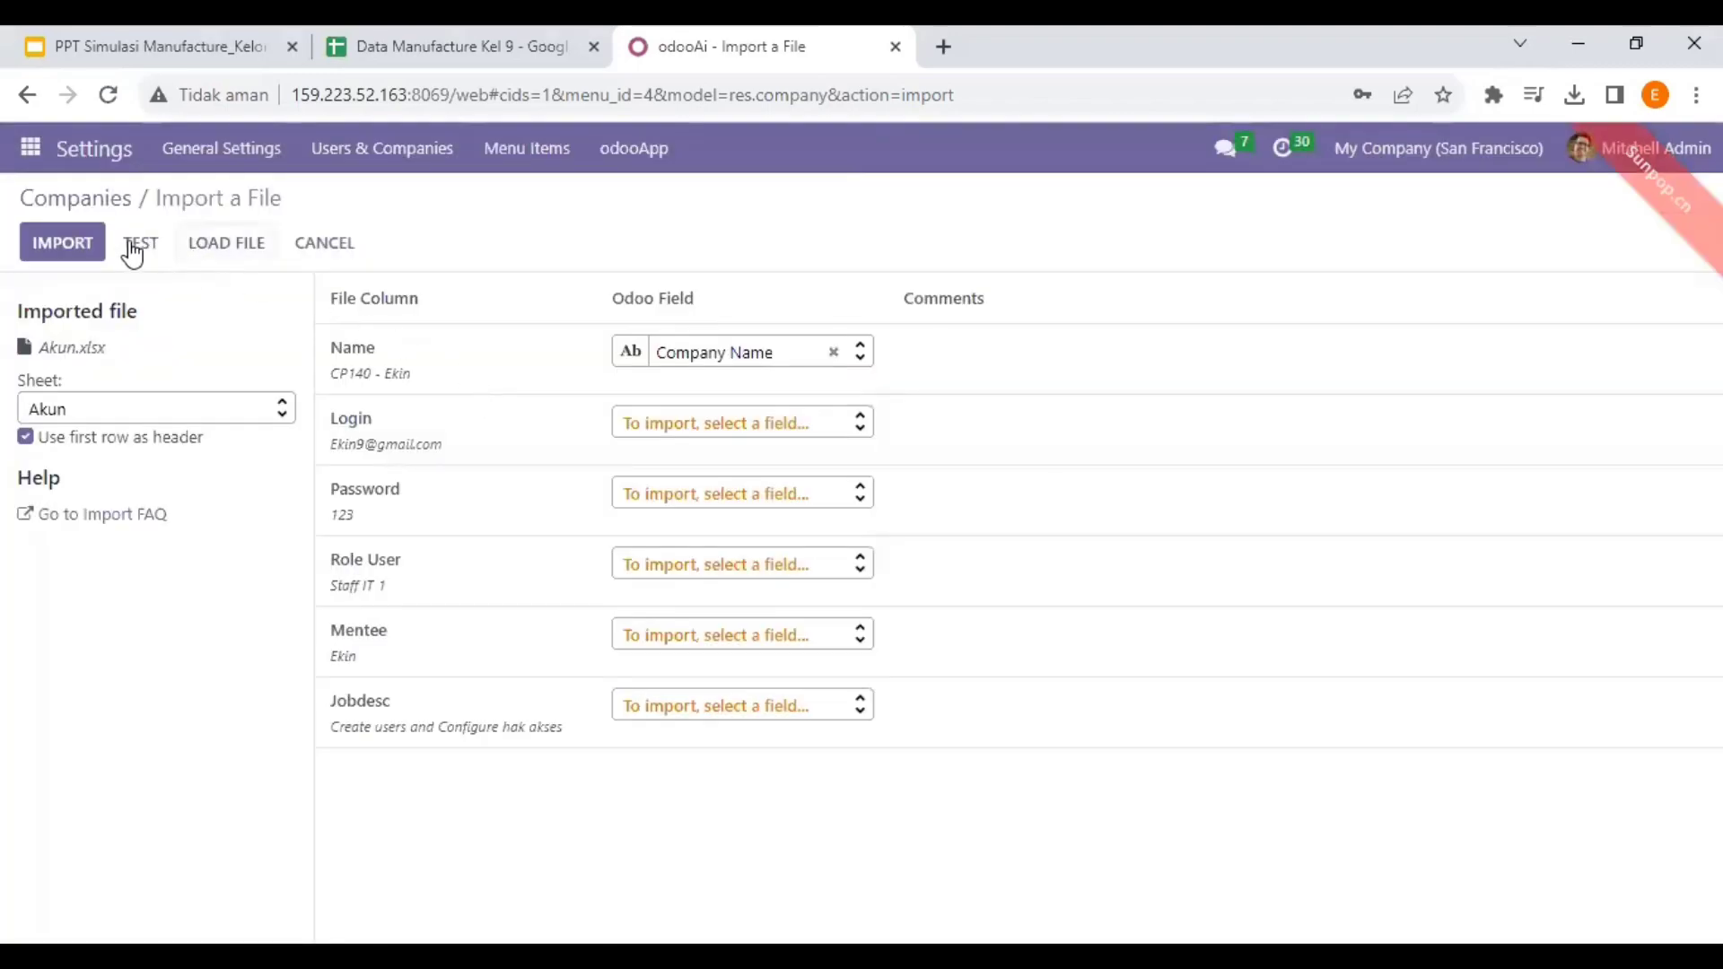
# - Test the Akun.xlsx import, then go to Users & Companies > Users
pyautogui.click(135, 246)
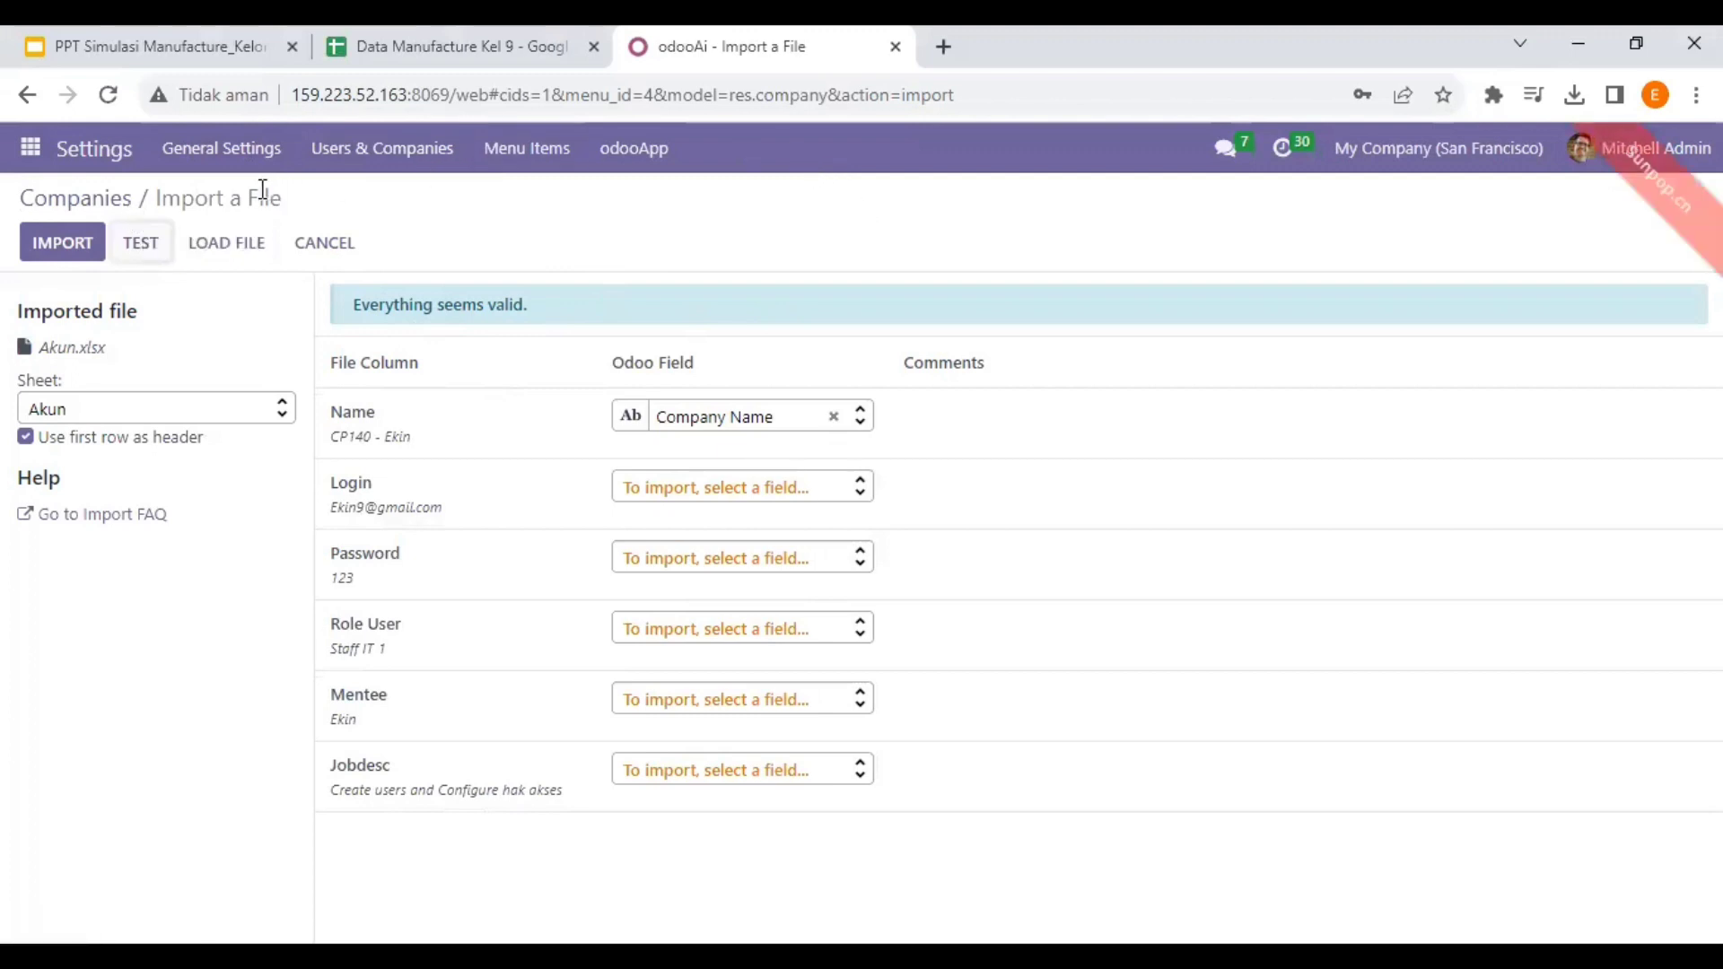
pyautogui.click(384, 154)
pyautogui.click(392, 203)
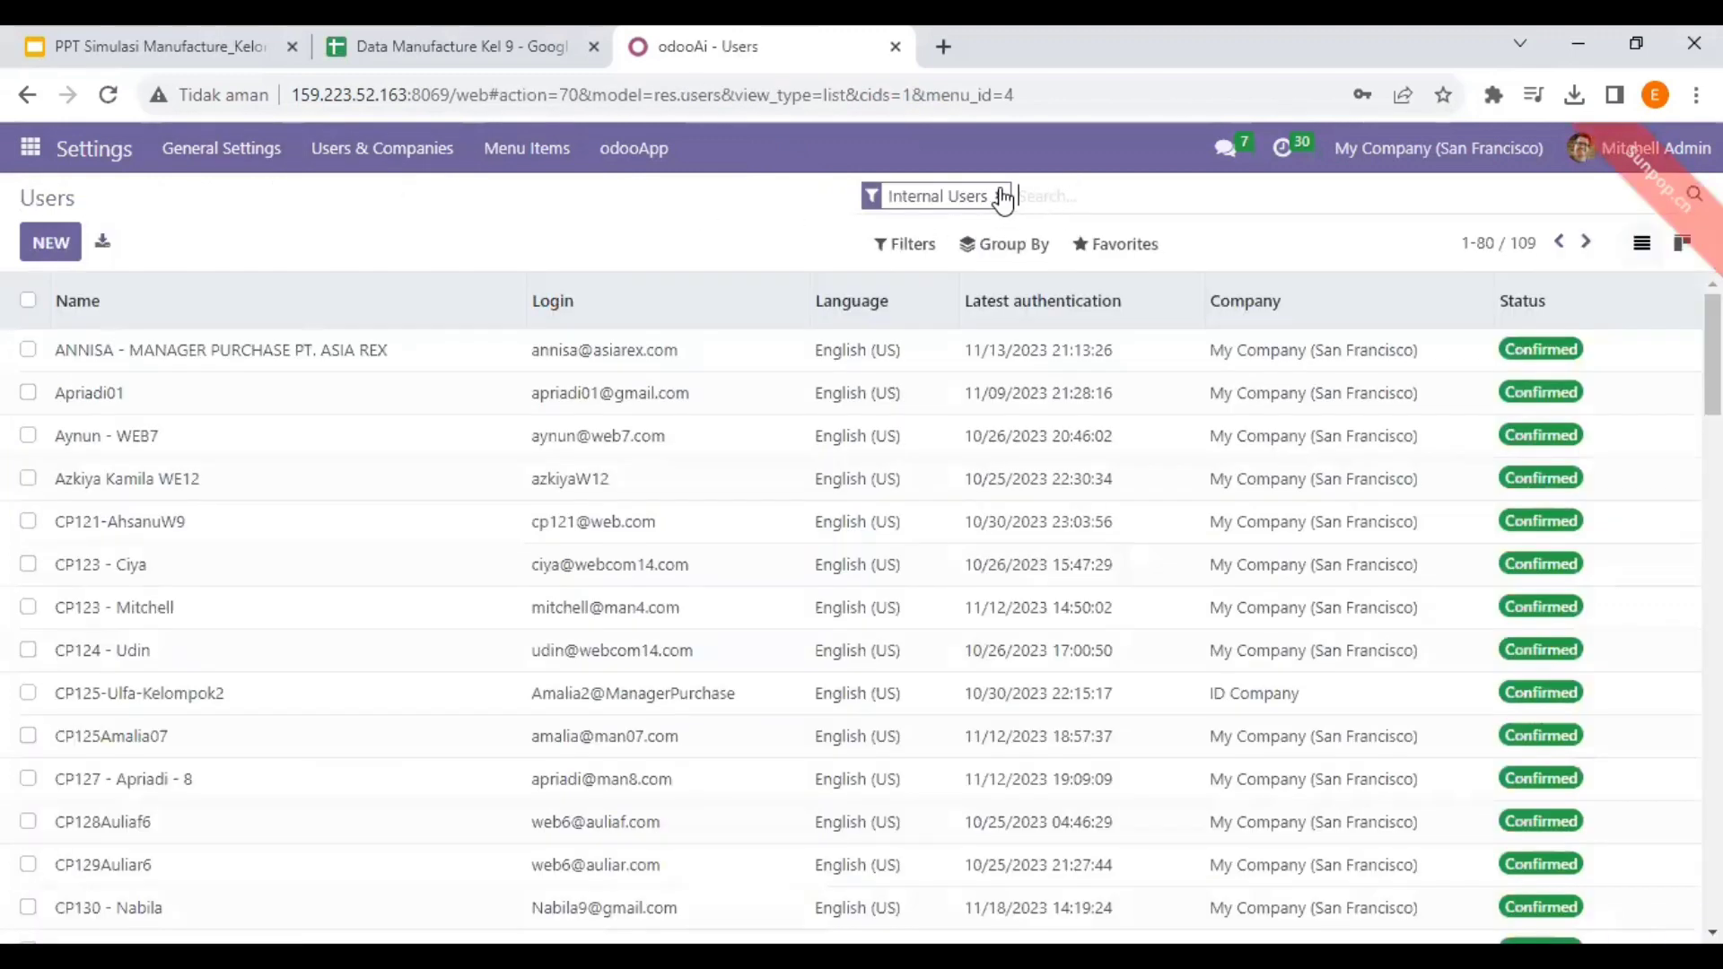
pyautogui.click(999, 196)
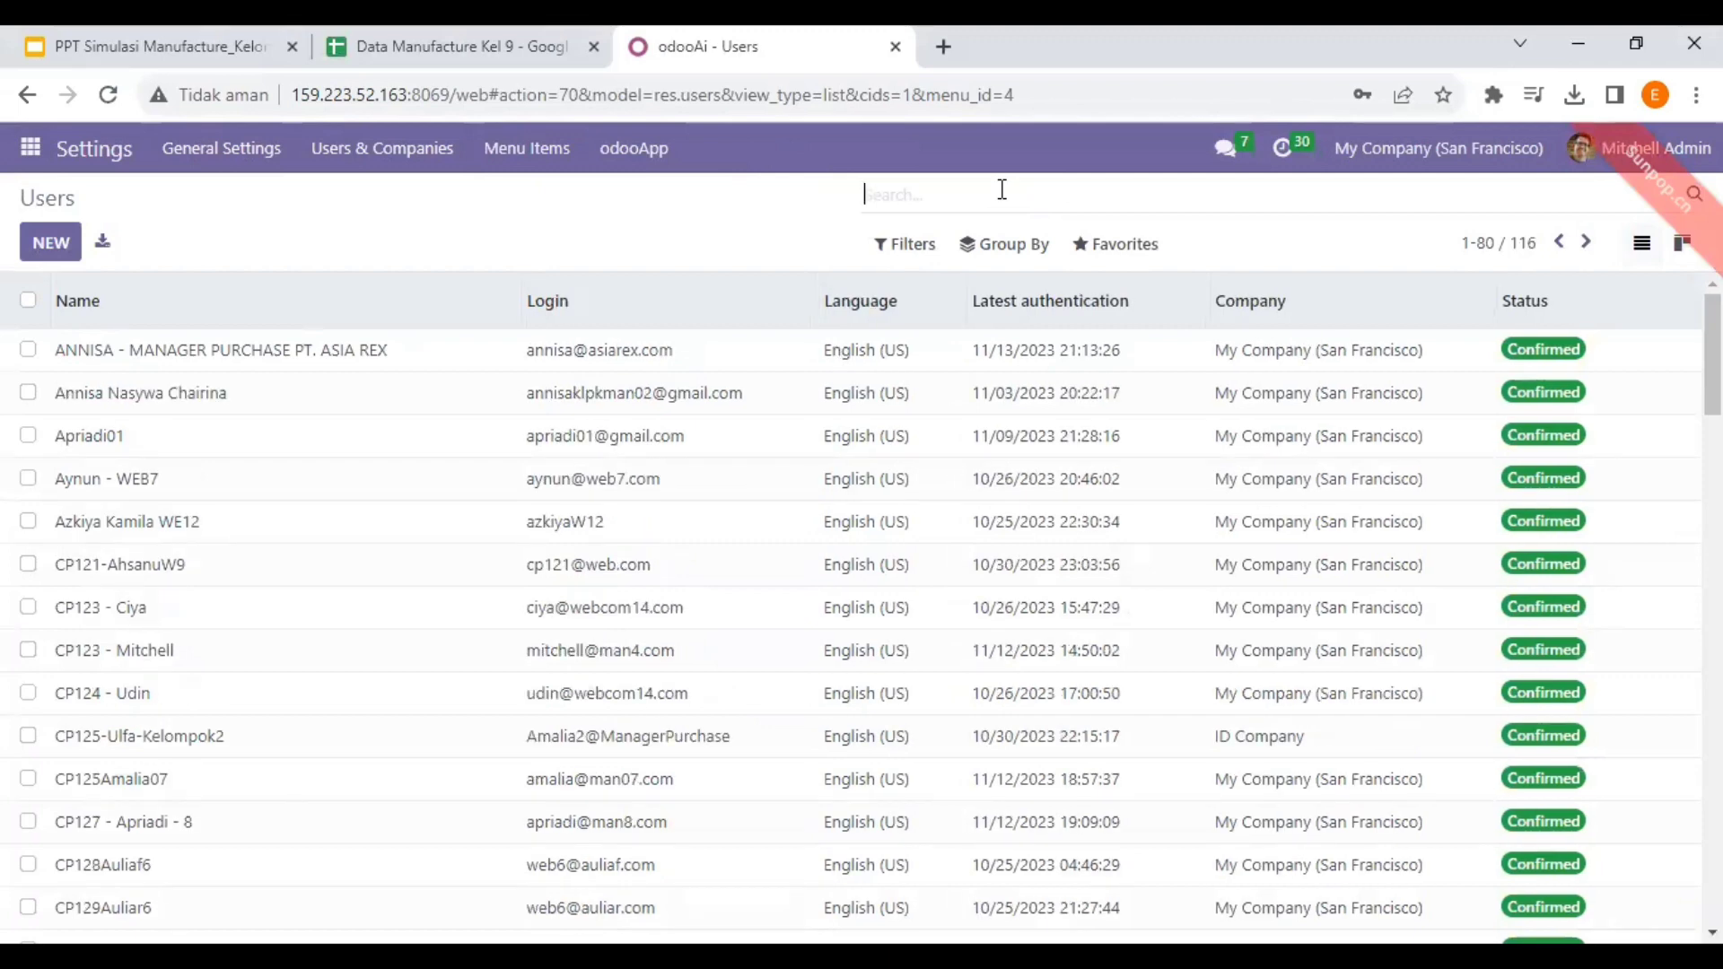
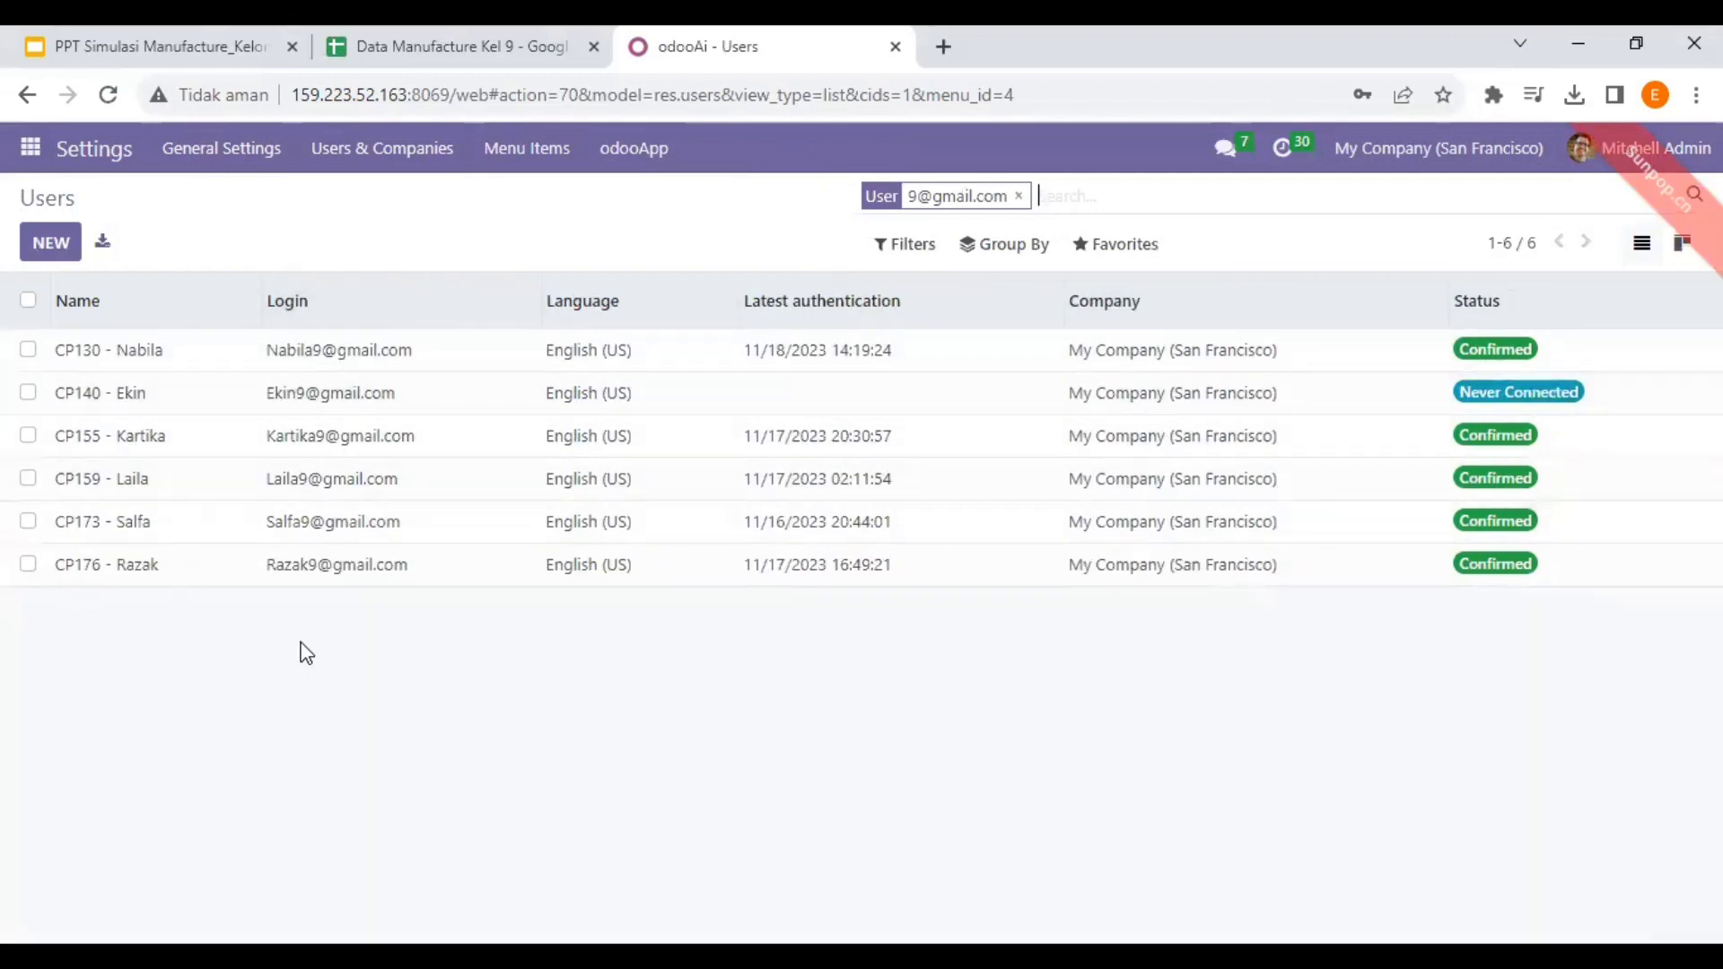
pyautogui.hotkey('alt', 'Tab')
pyautogui.moveTo(278, 426); pyautogui.dragTo(462, 557)
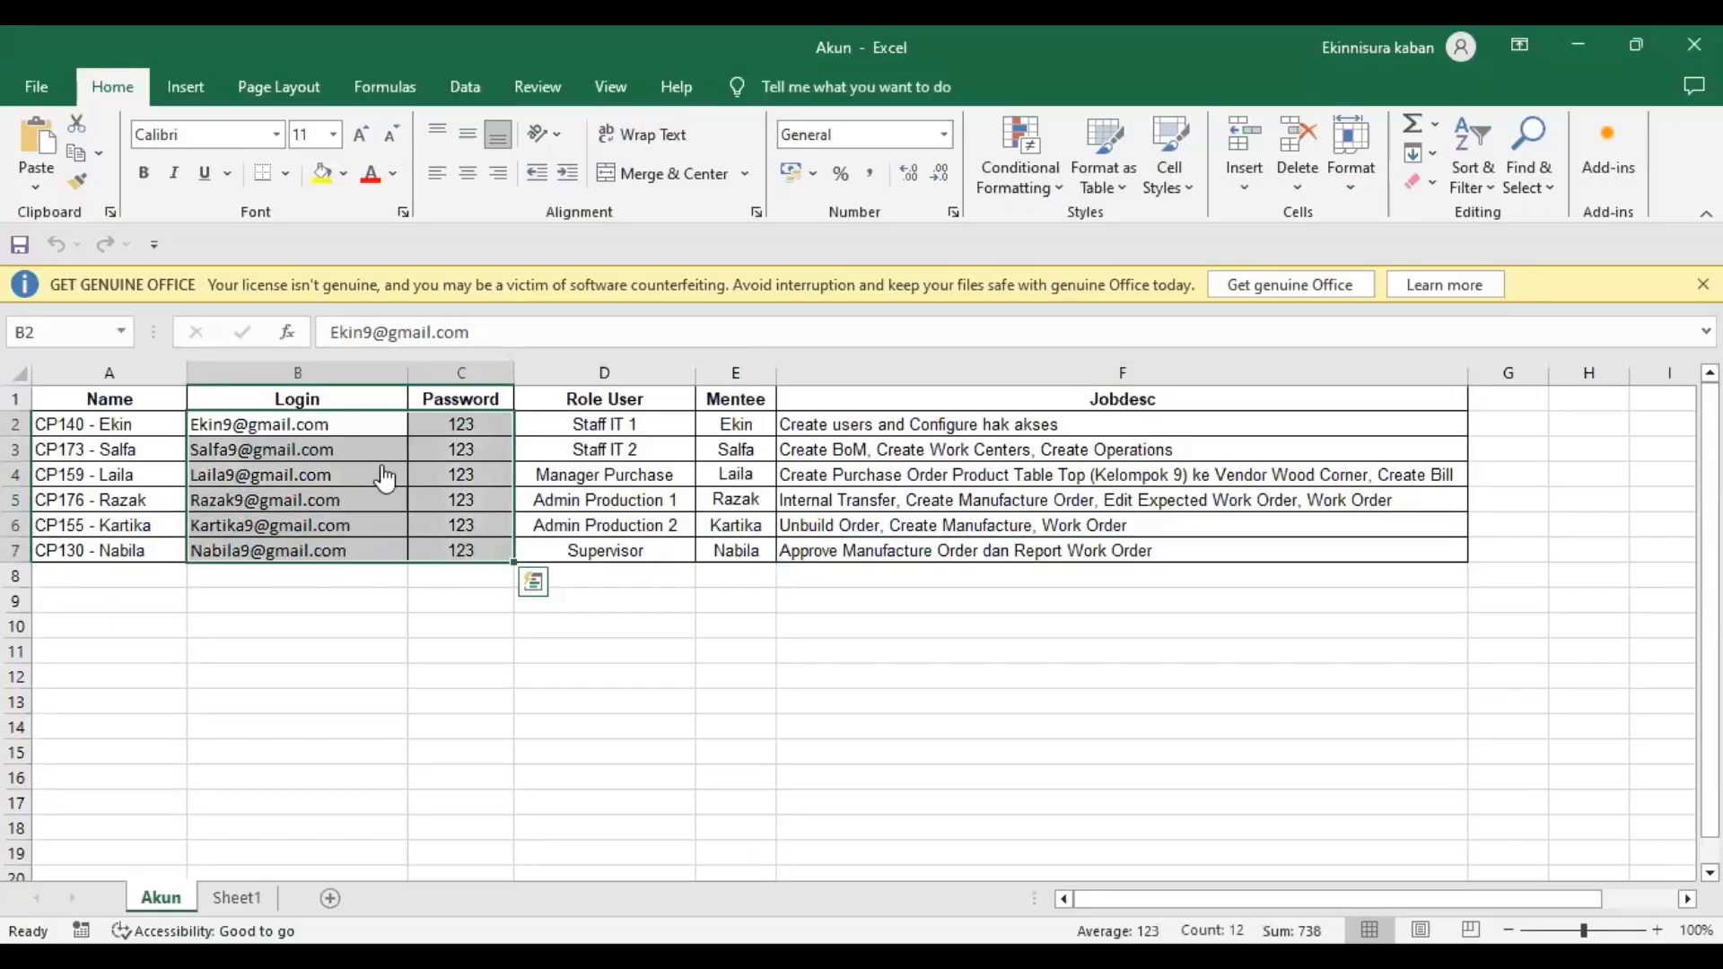
# - Look over the Excel Akun account sheet, then open the never-connected user's record in Odoo
pyautogui.hotkey('alt', 'Tab')
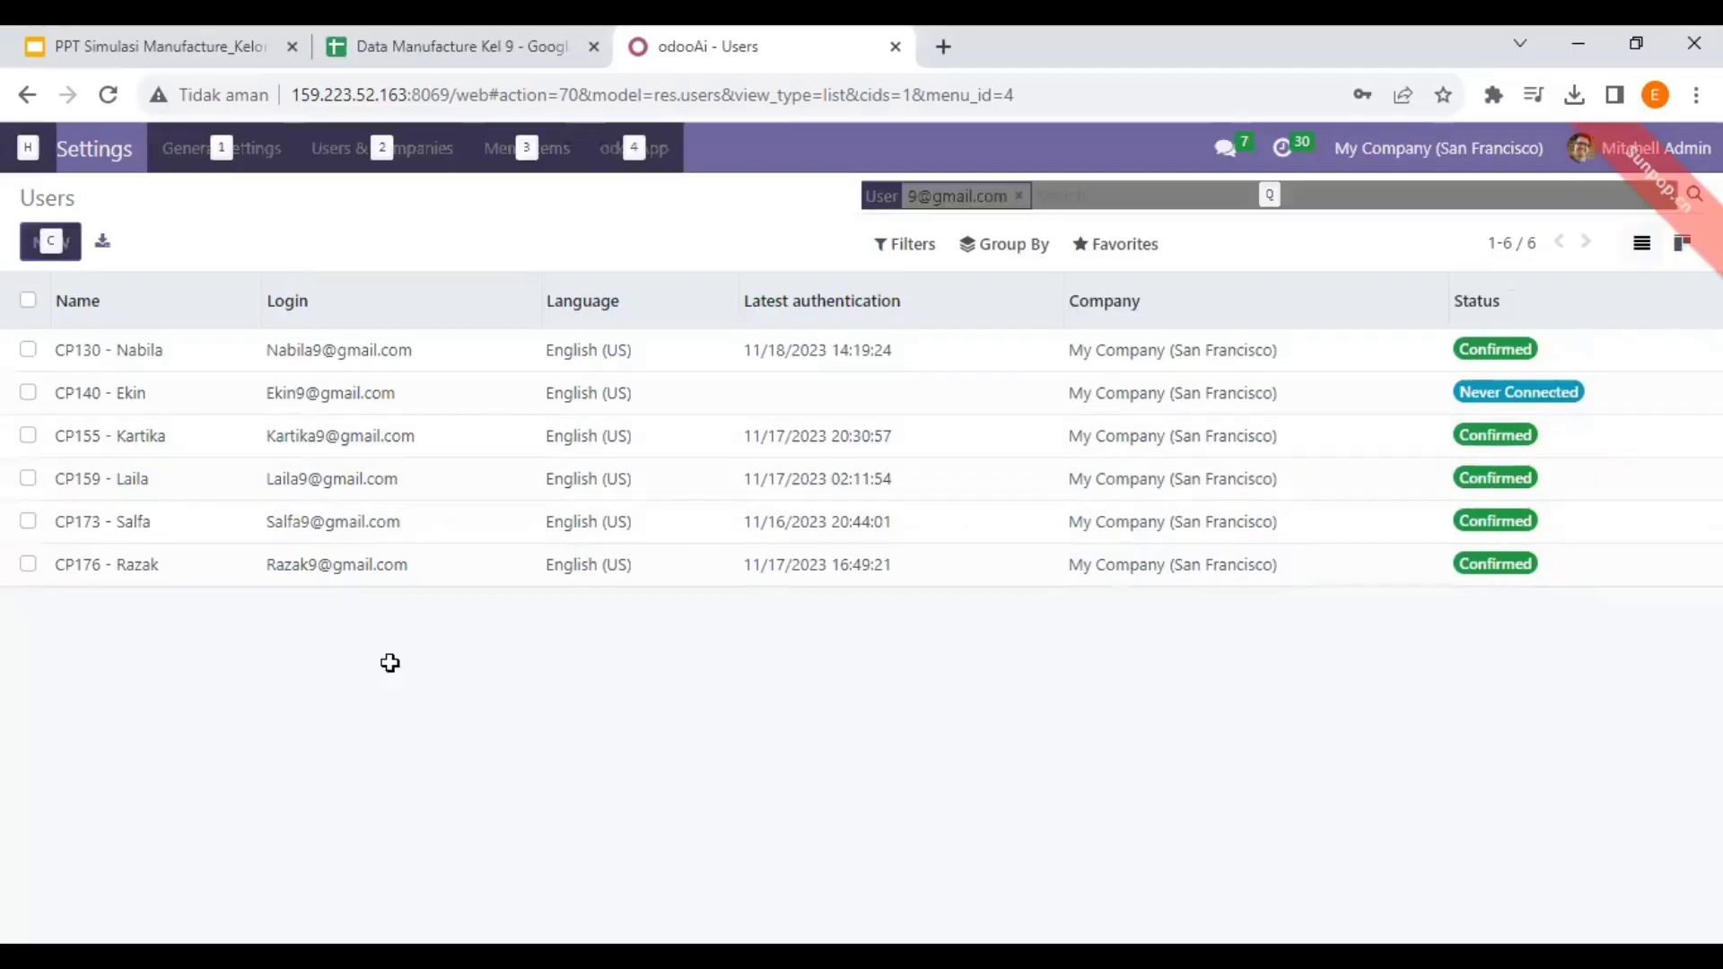
pyautogui.hotkey('alt', 'Tab')
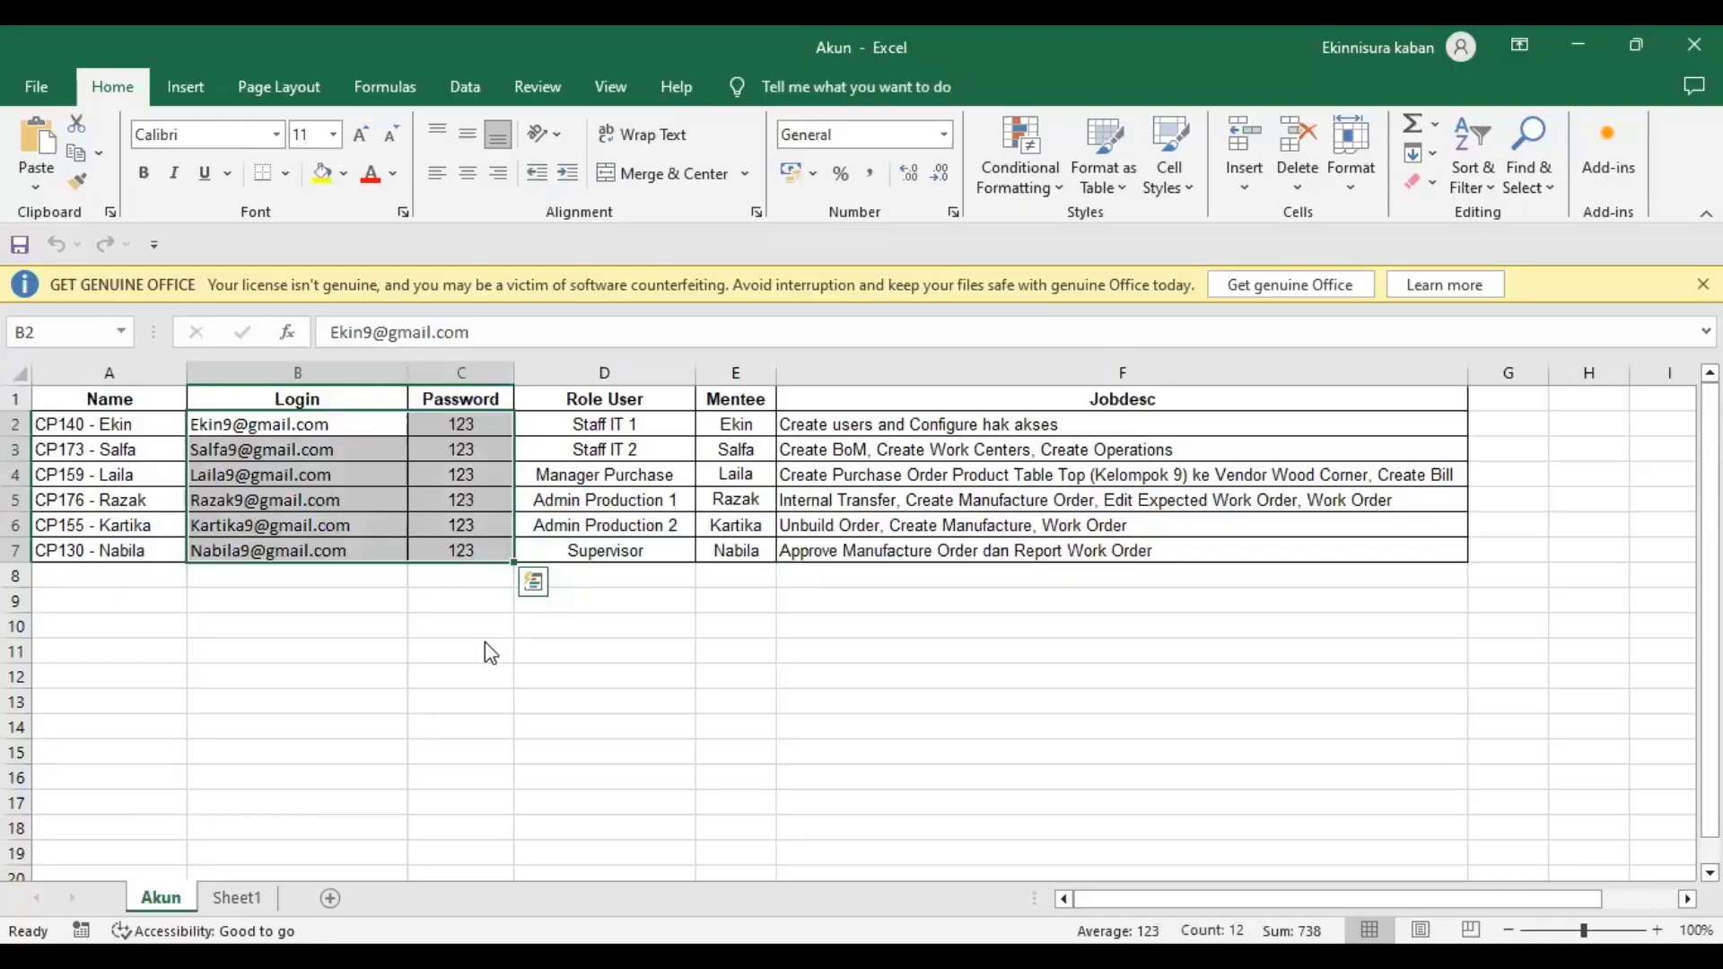
pyautogui.click(301, 441)
pyautogui.click(127, 428)
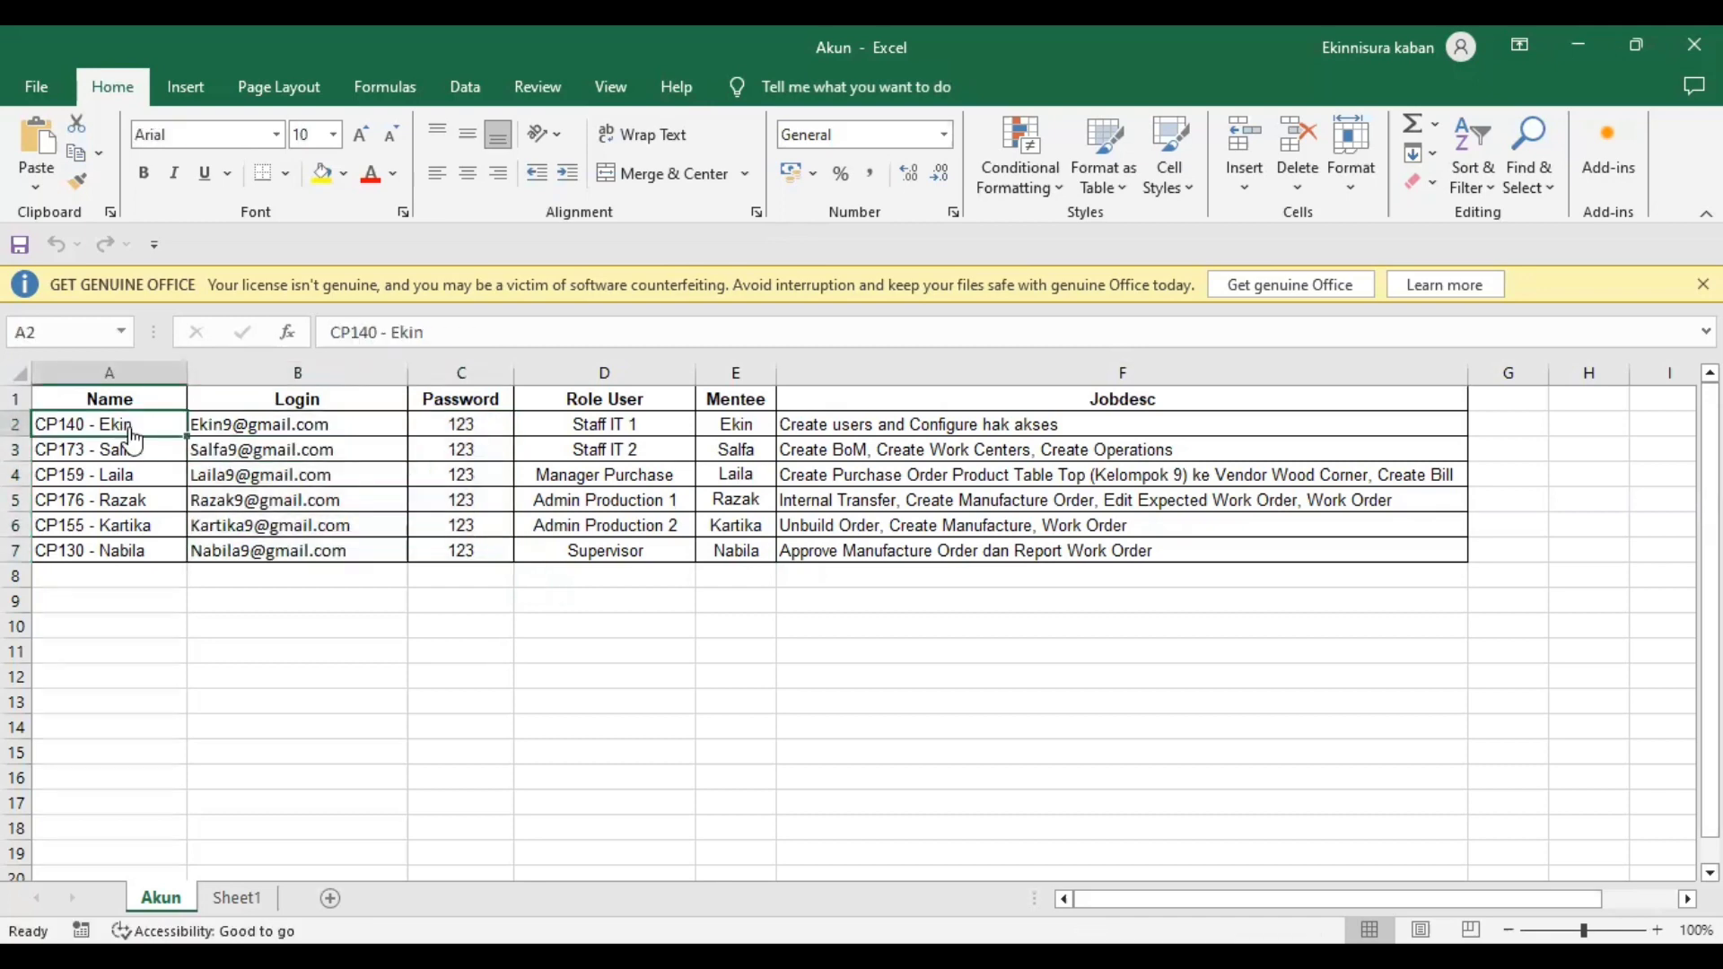
pyautogui.hotkey('alt', 'Tab')
pyautogui.doubleClick(130, 395)
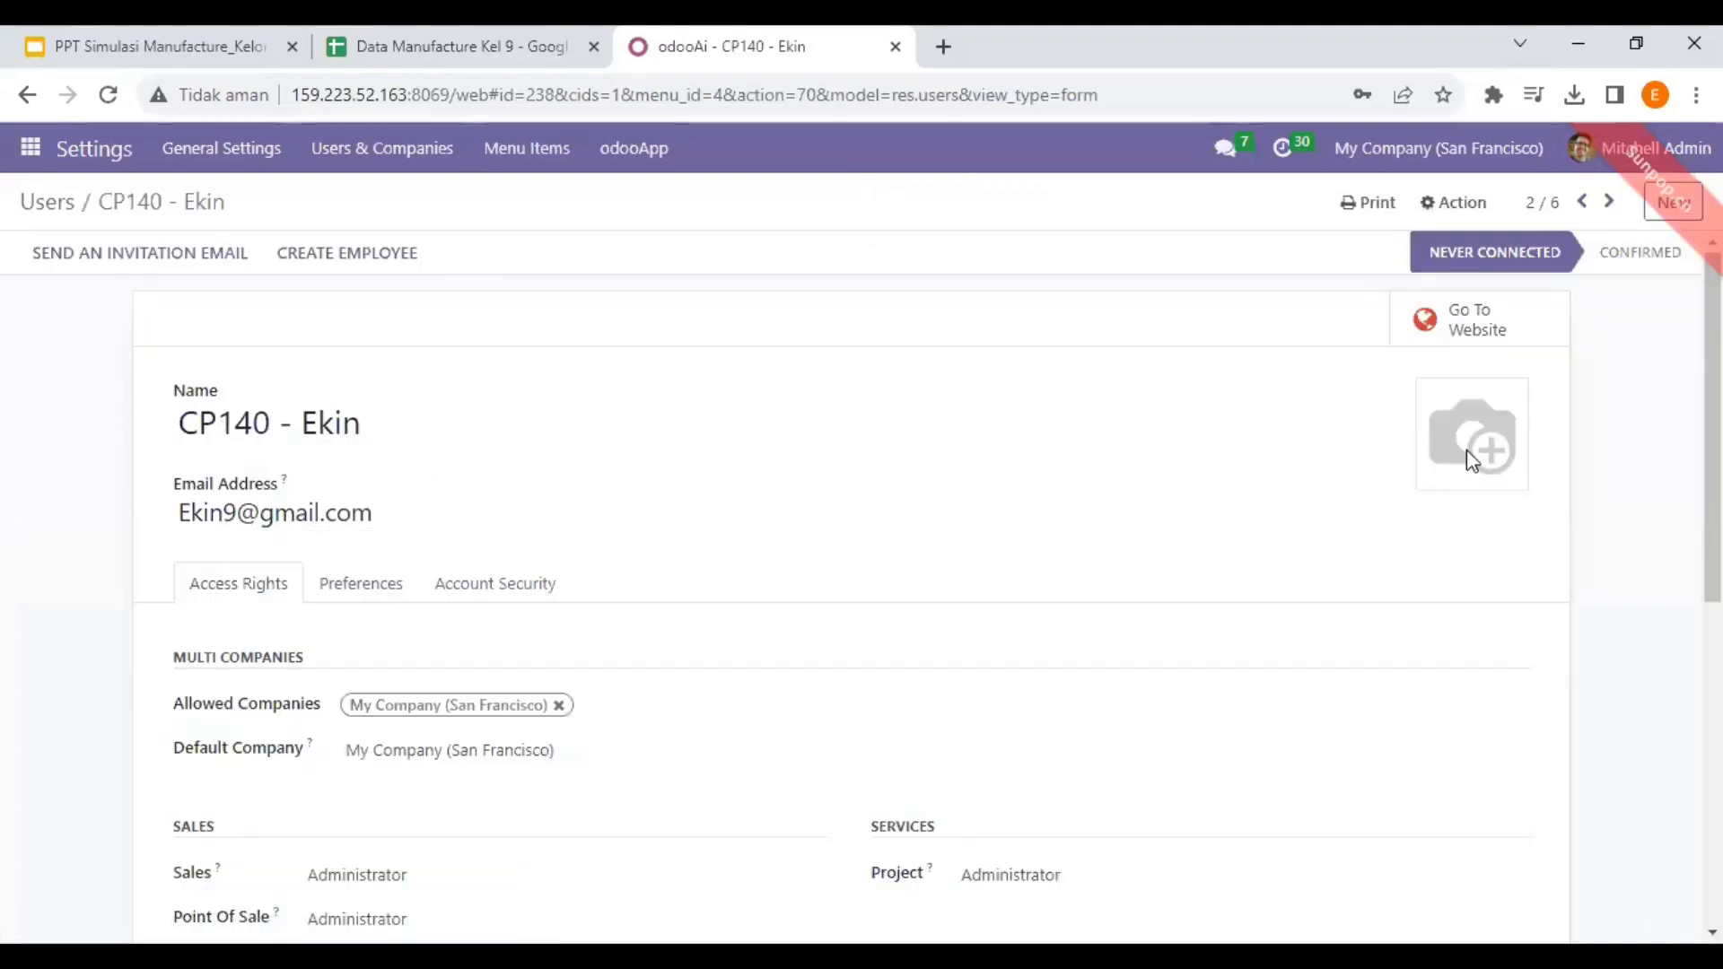
# - Scroll through the never-connected user's Access Rights tab, then go back to the filtered Users list
pyautogui.scroll(-7, 862, 575)
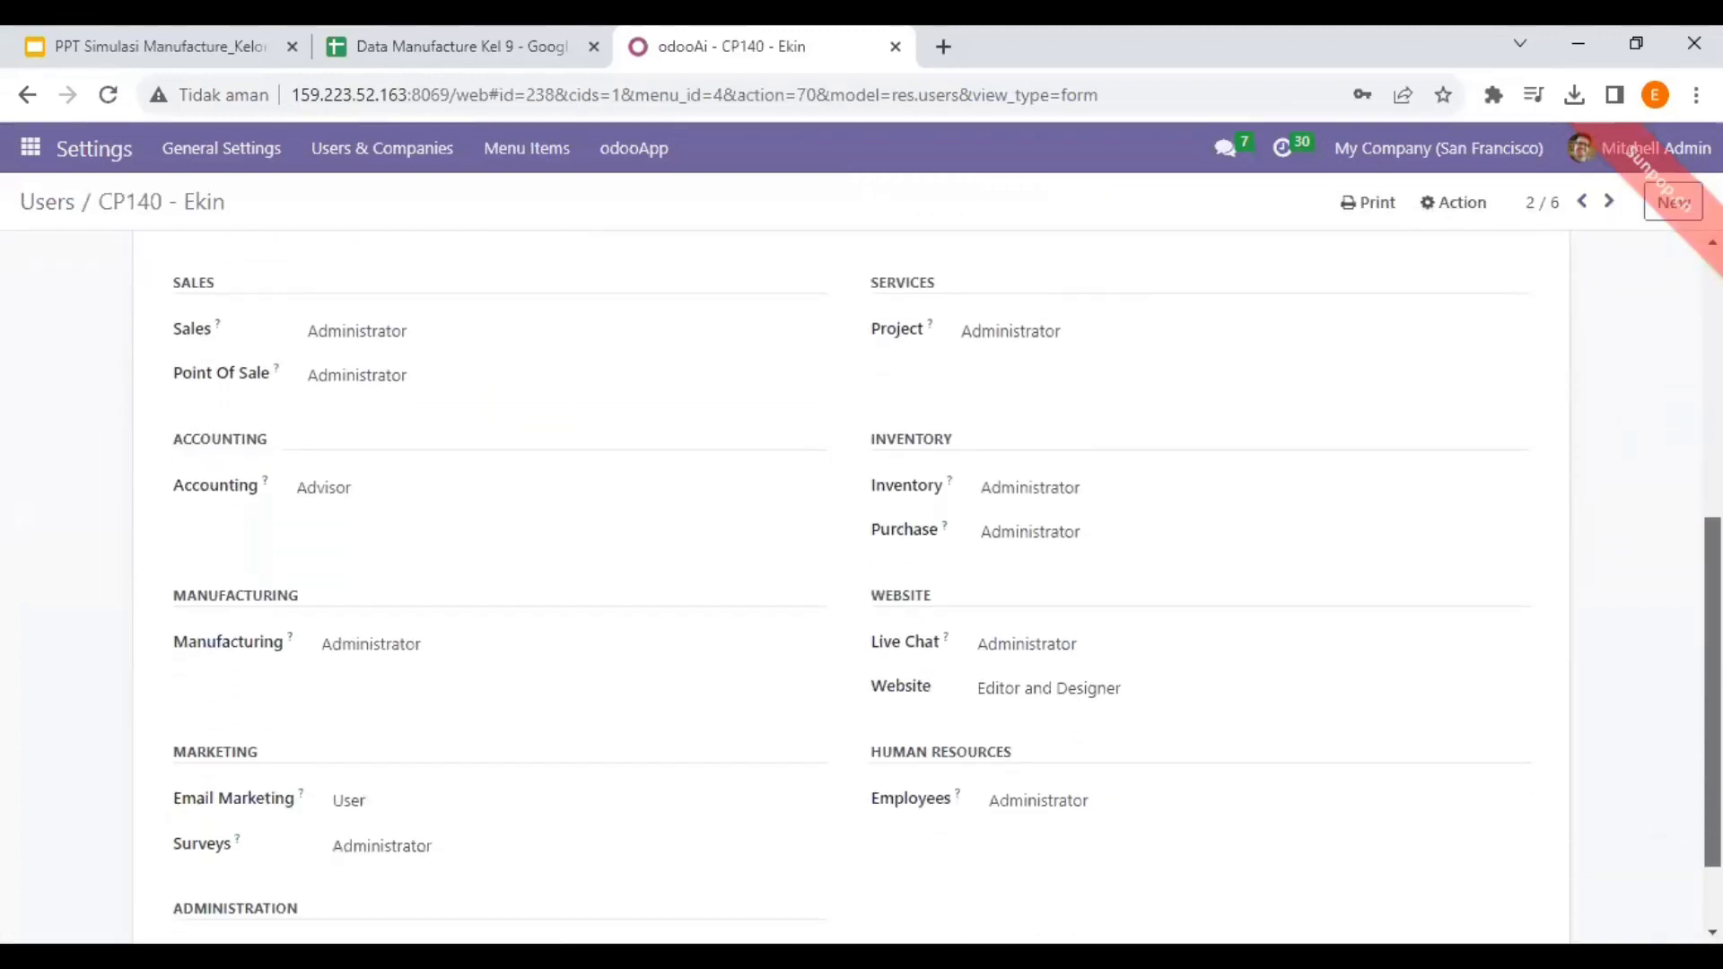
pyautogui.scroll(5, 862, 575)
pyautogui.scroll(-4, 862, 575)
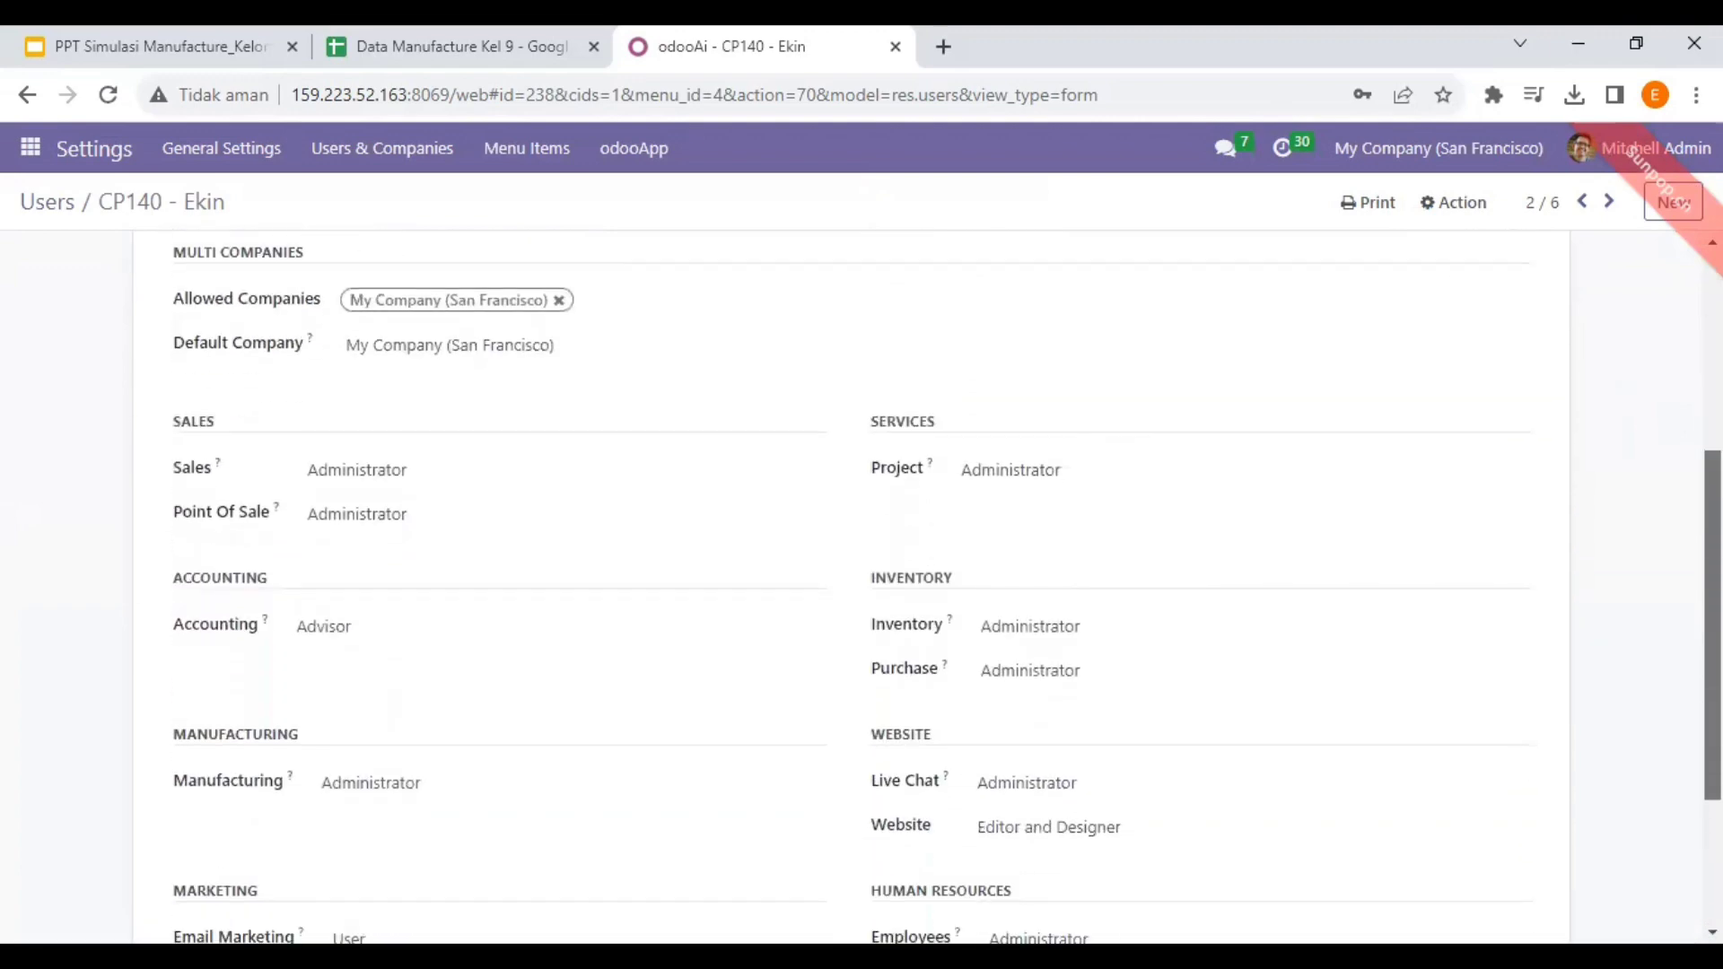
pyautogui.scroll(-1, 1004, 550)
pyautogui.scroll(6, 1004, 550)
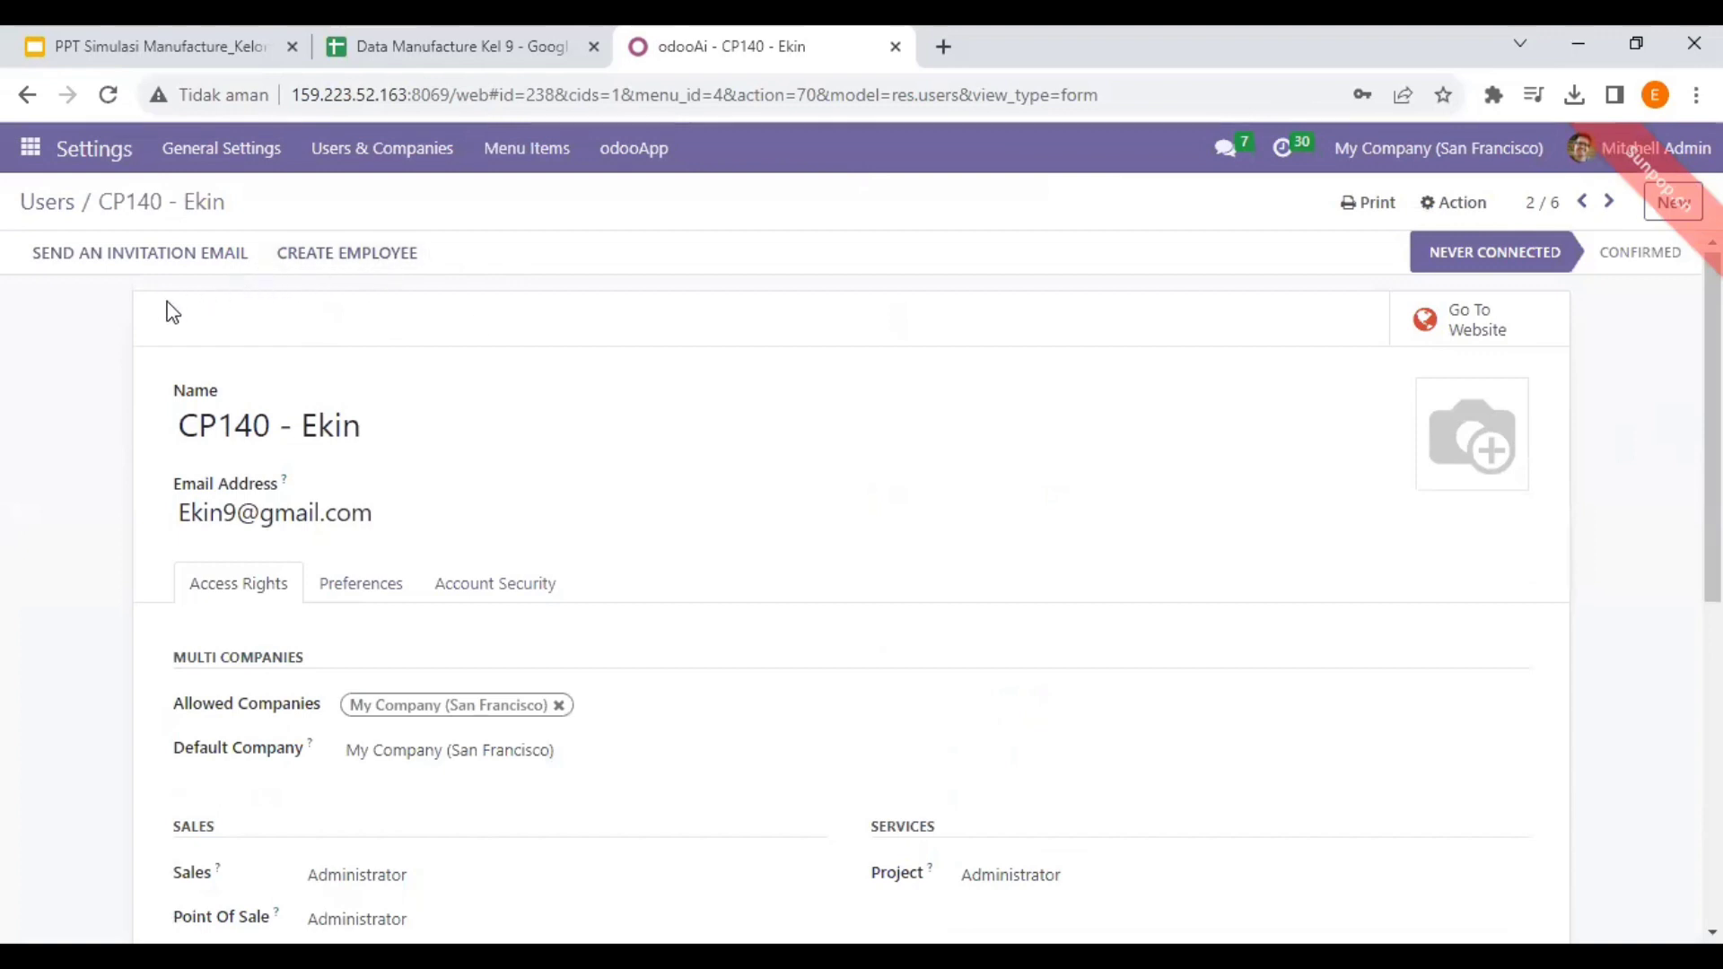
pyautogui.click(42, 212)
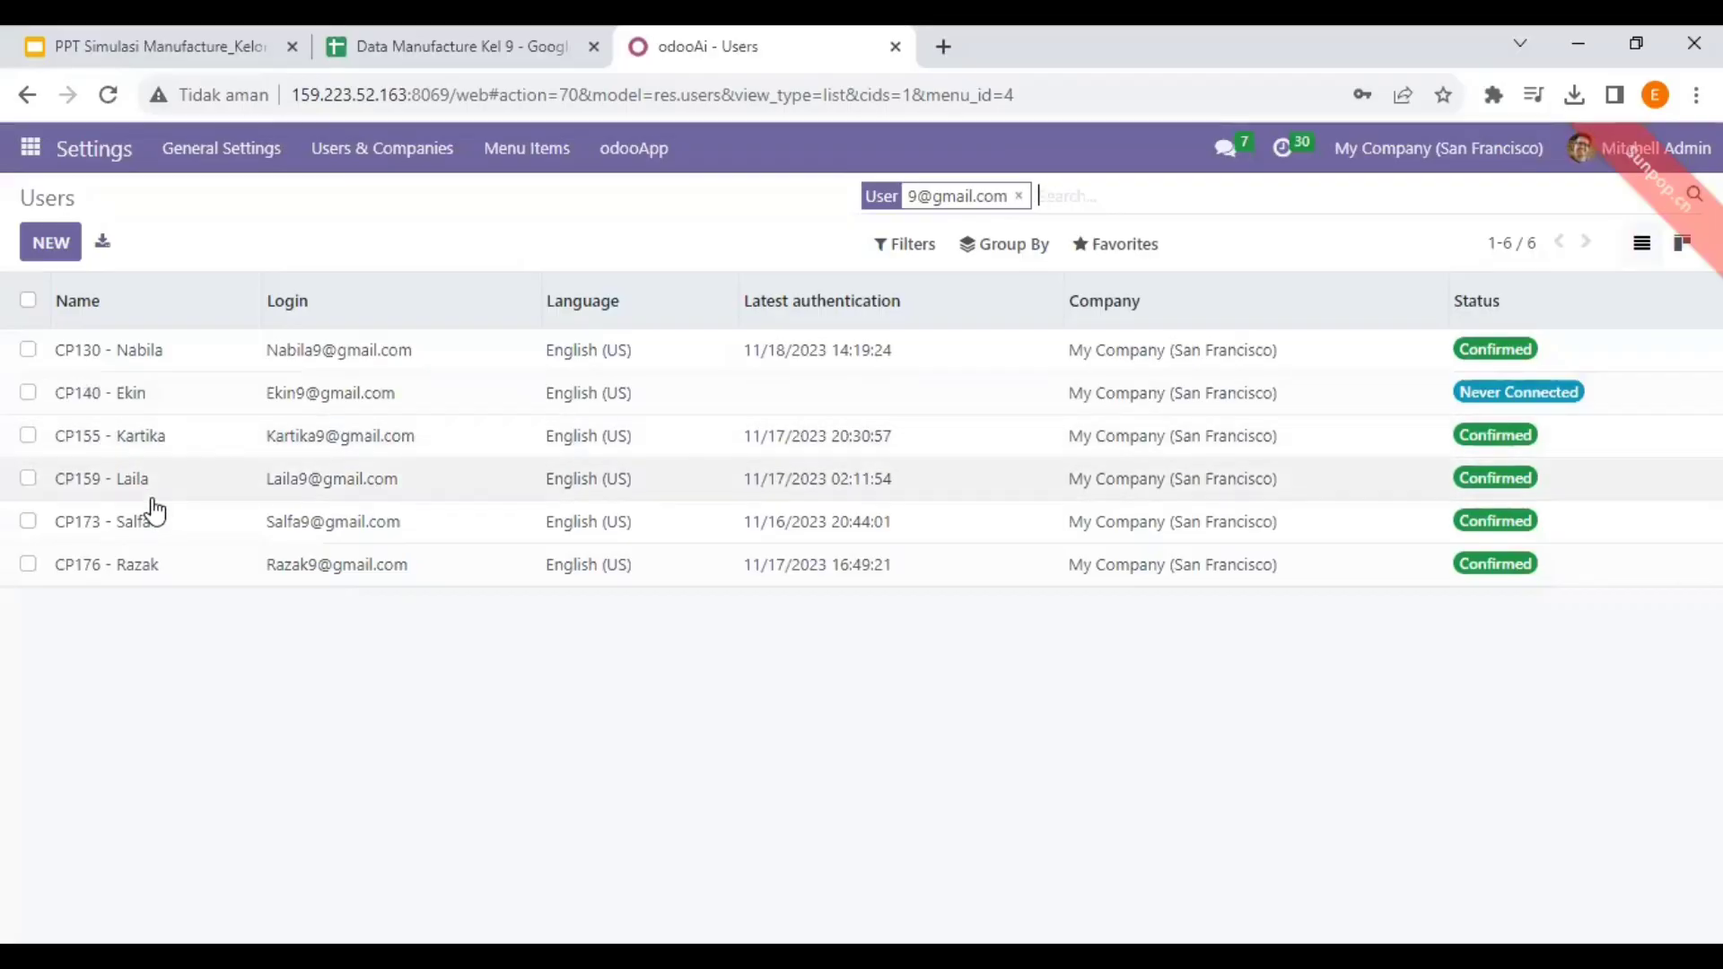
pyautogui.doubleClick(135, 531)
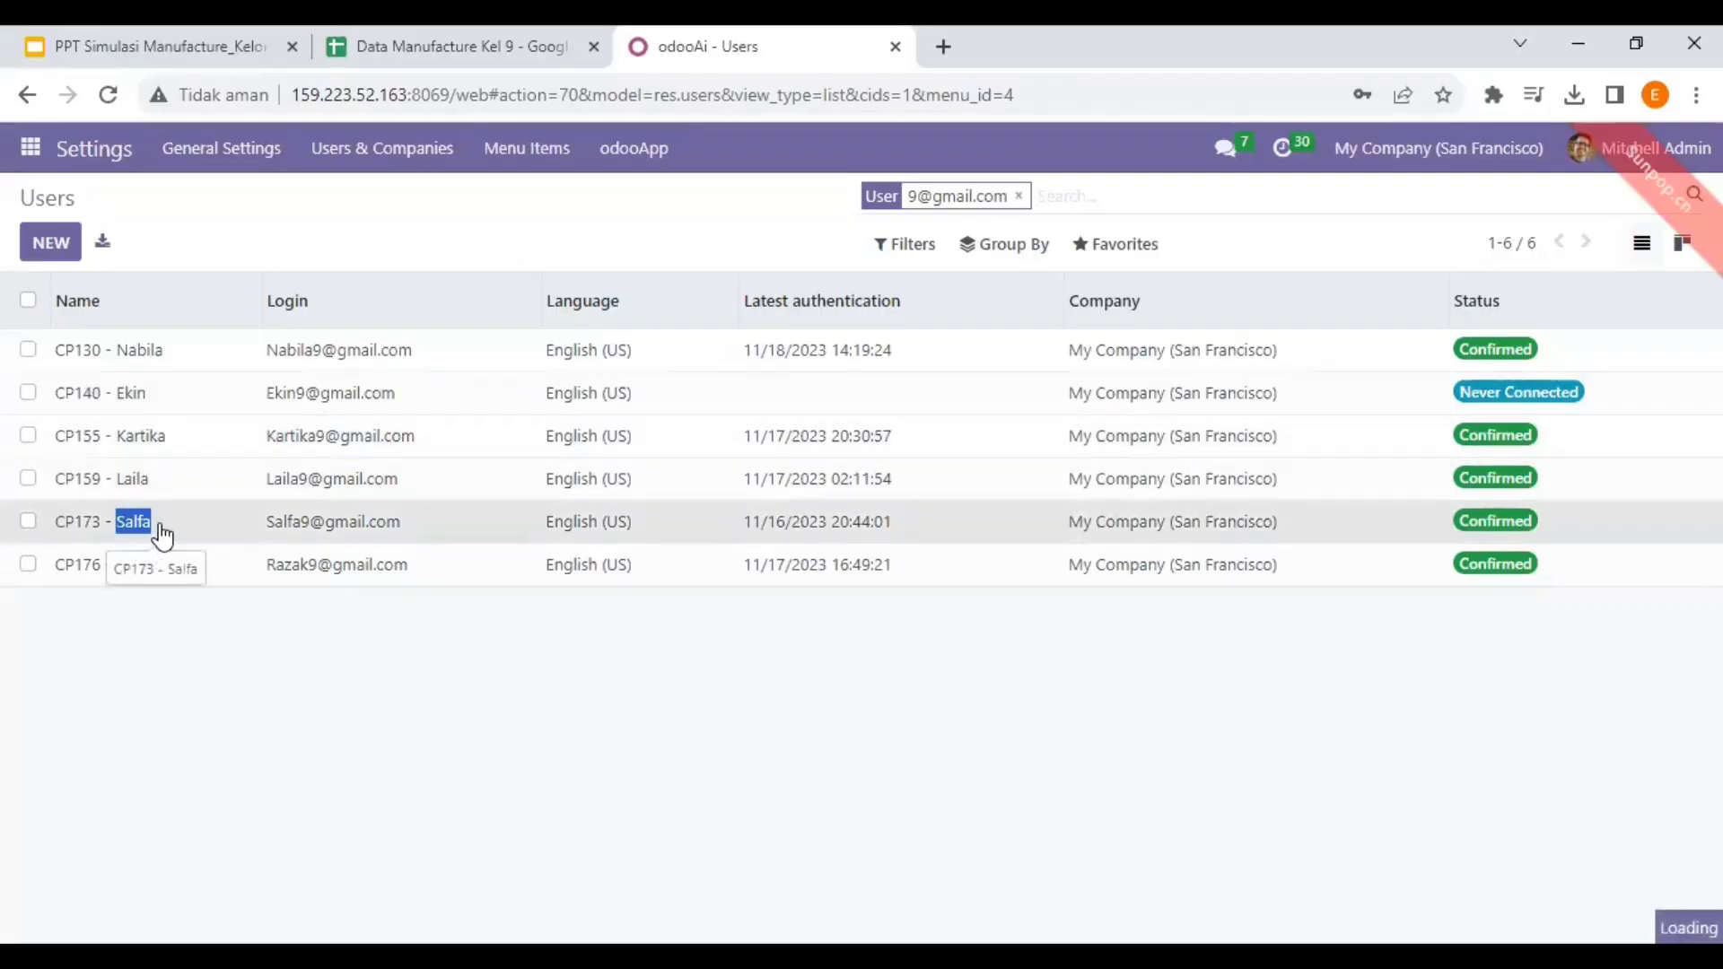
pyautogui.scroll(-3, 1183, 586)
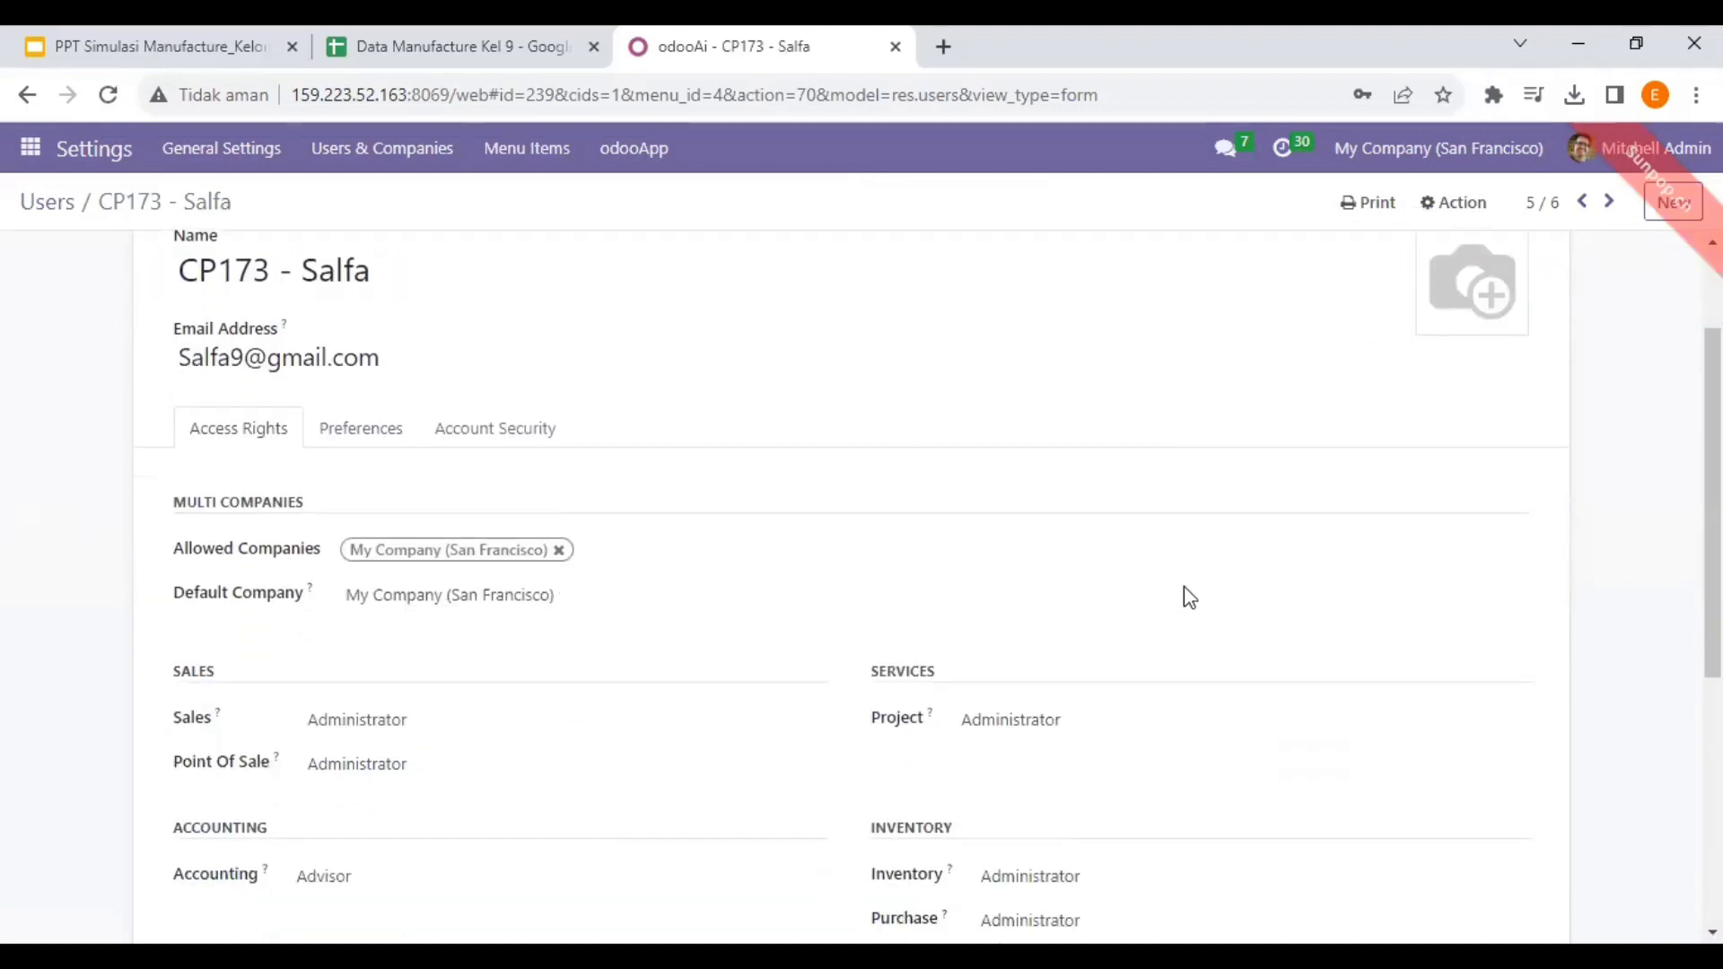
pyautogui.scroll(-4, 1384, 600)
pyautogui.scroll(5, 1027, 462)
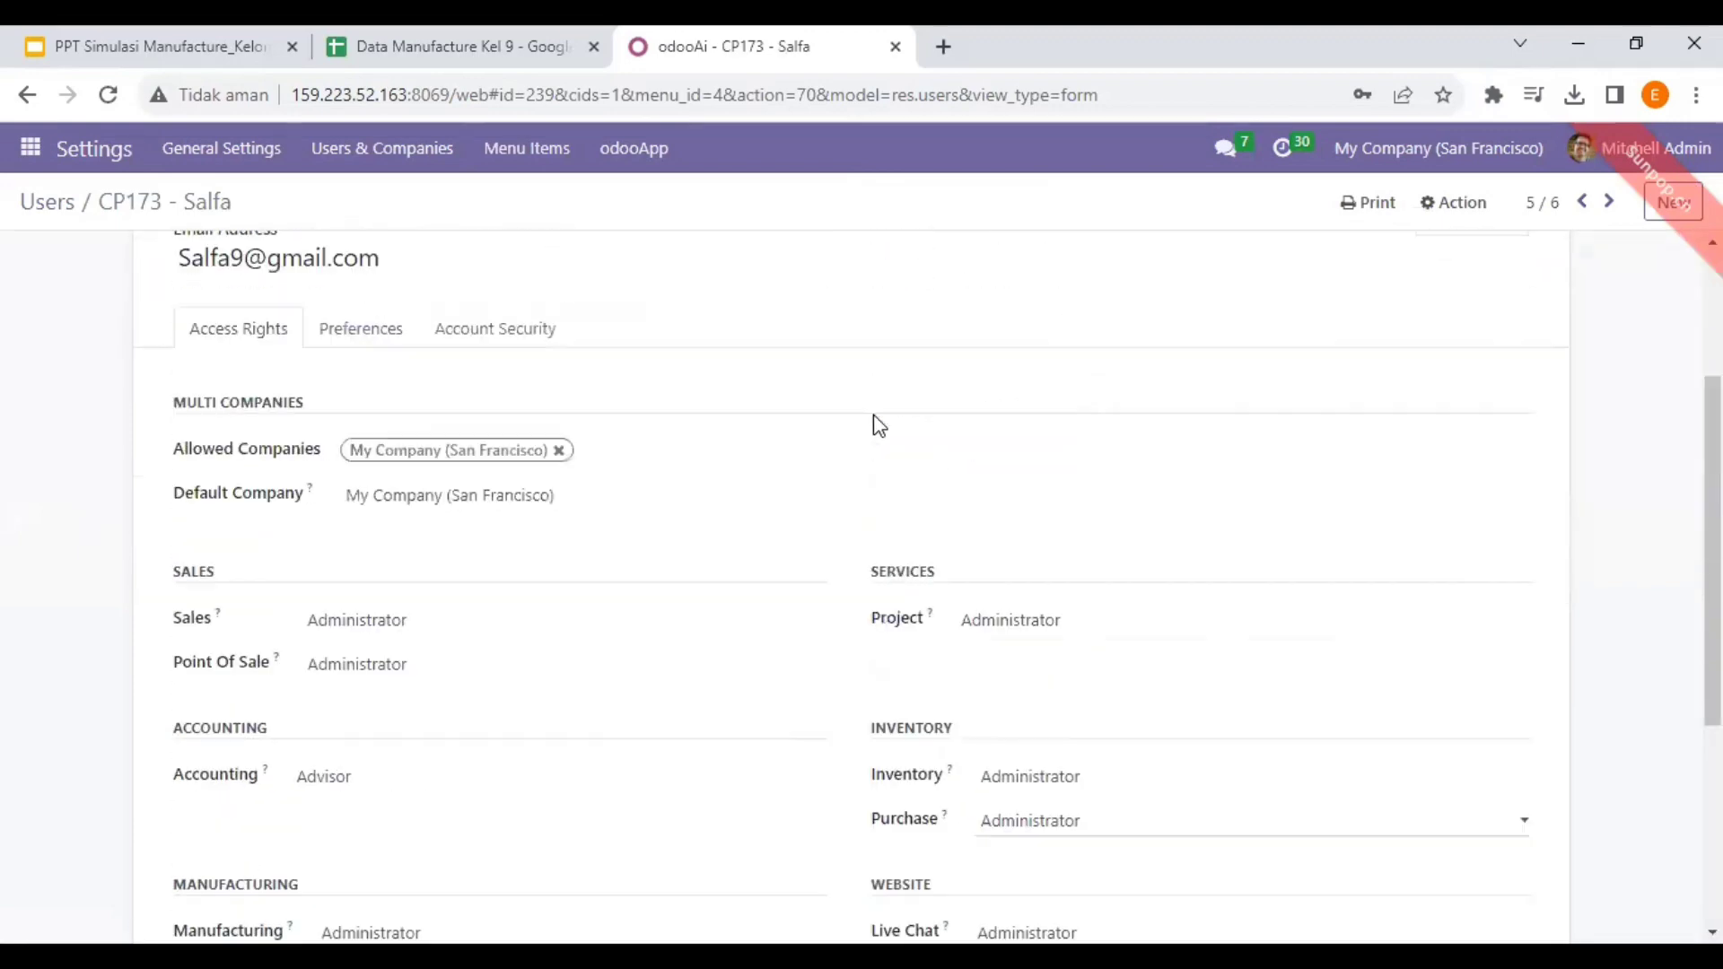
pyautogui.scroll(-5, 869, 414)
pyautogui.scroll(3, 469, 339)
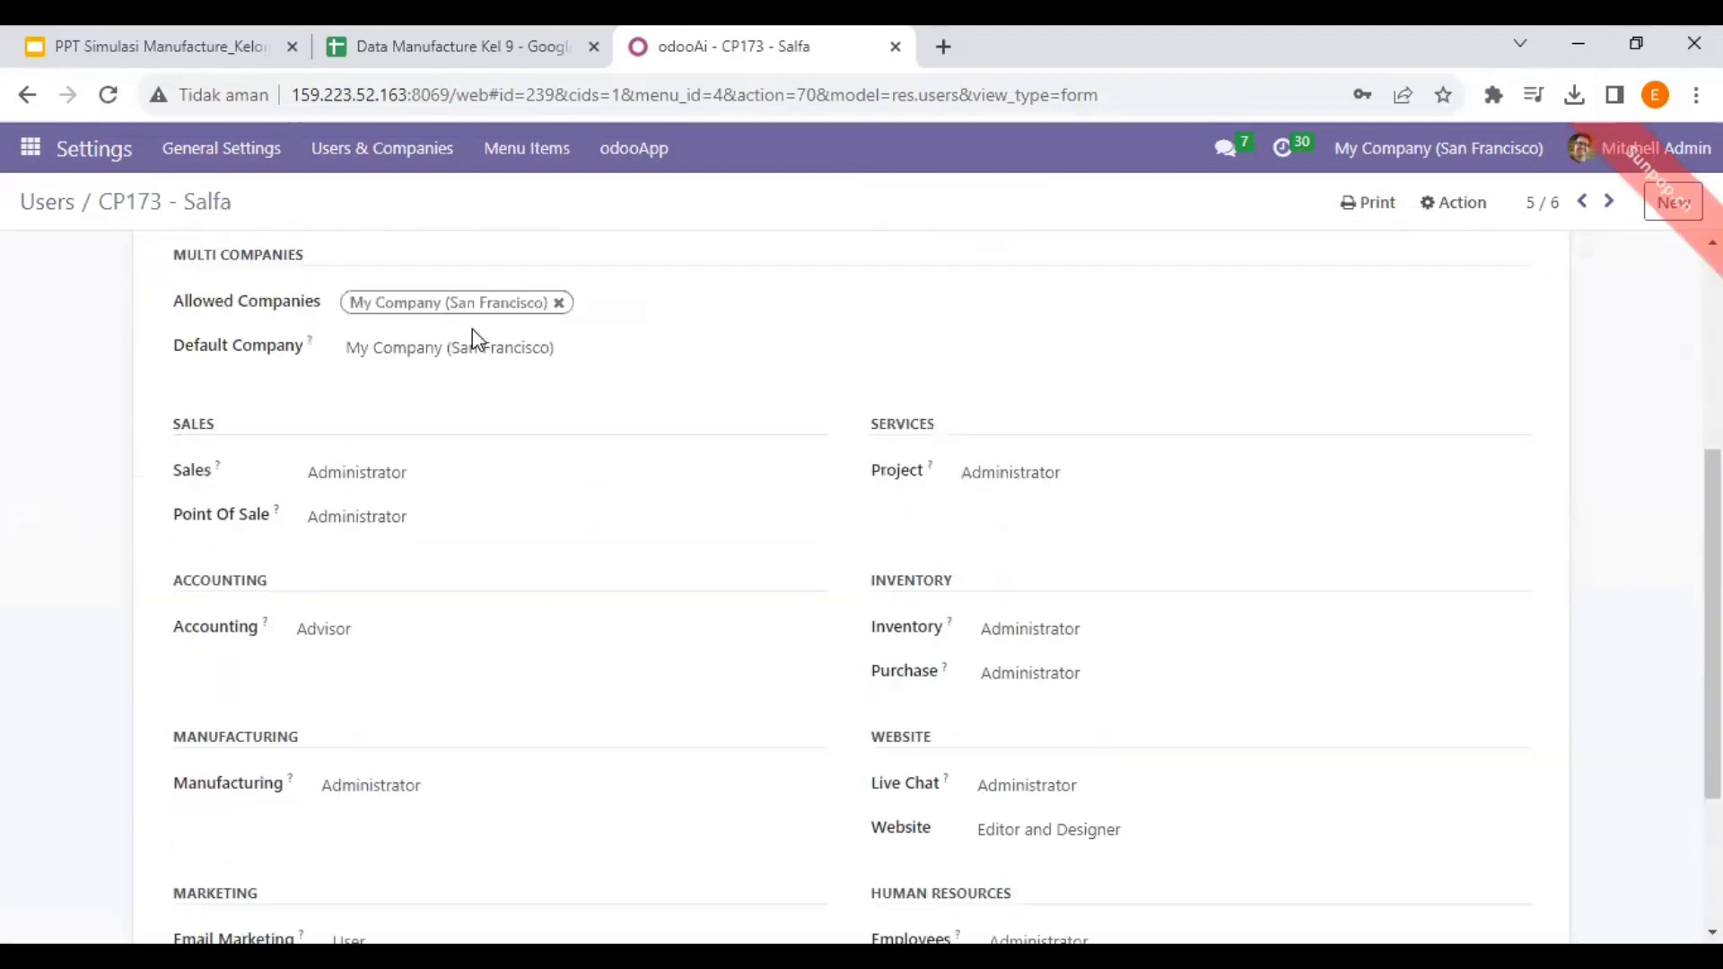
pyautogui.scroll(-1, 632, 368)
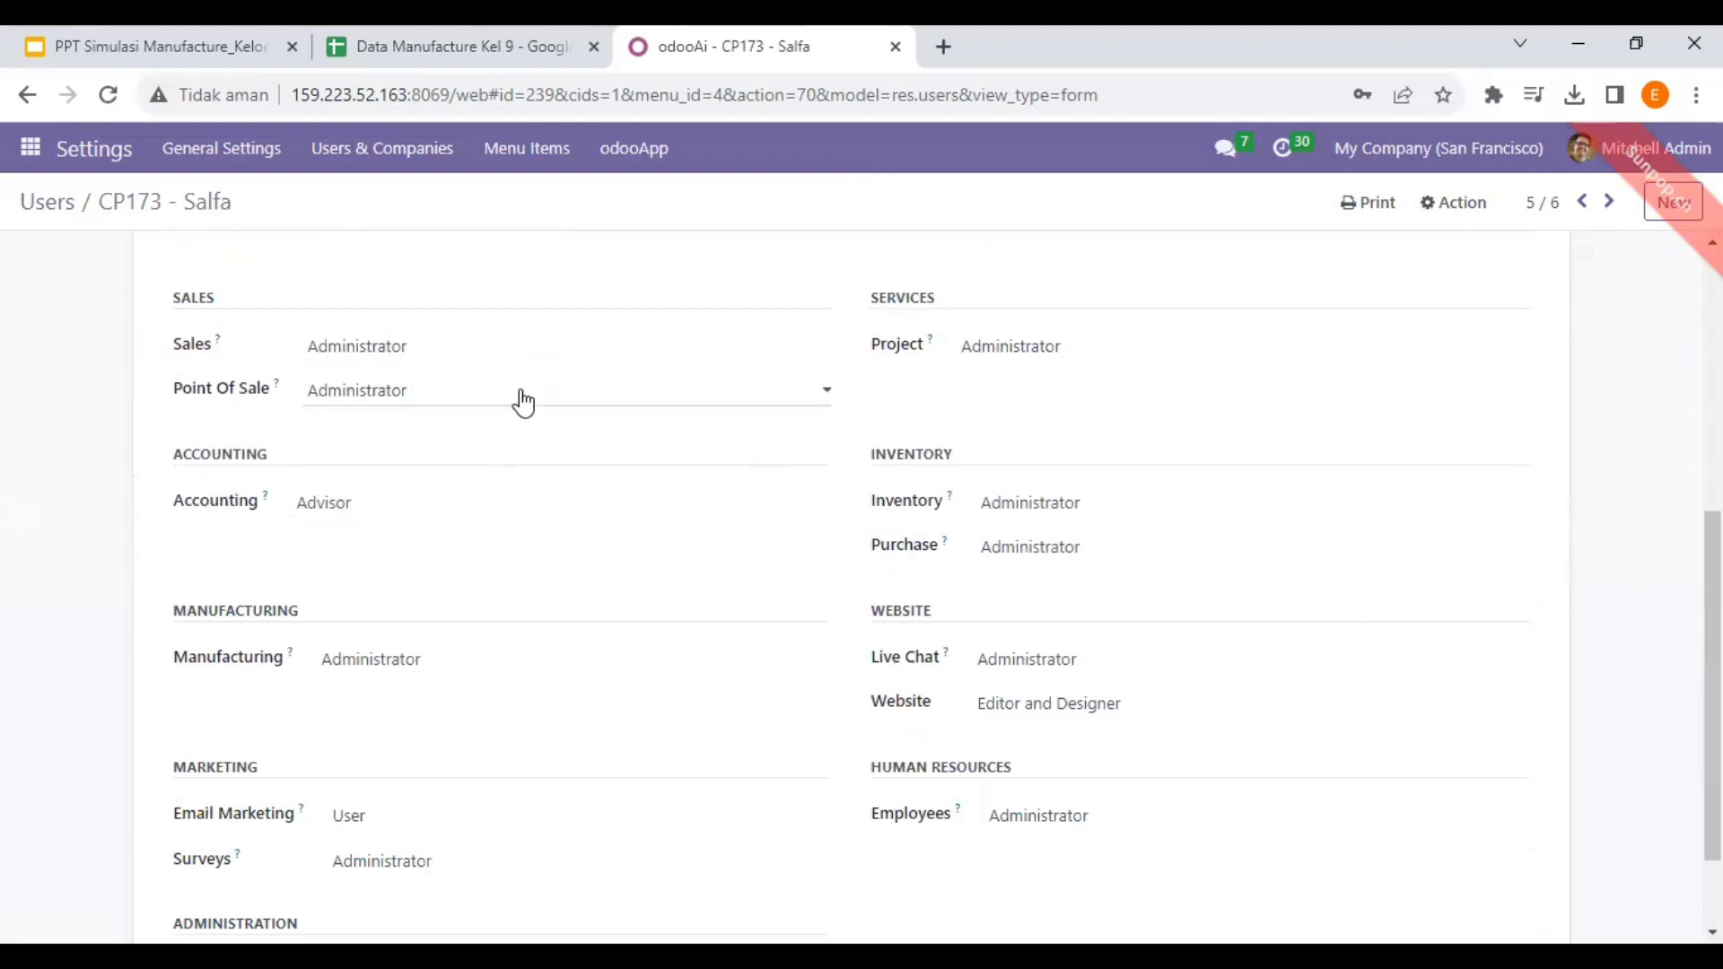
pyautogui.scroll(-1, 987, 458)
pyautogui.scroll(7, 1096, 546)
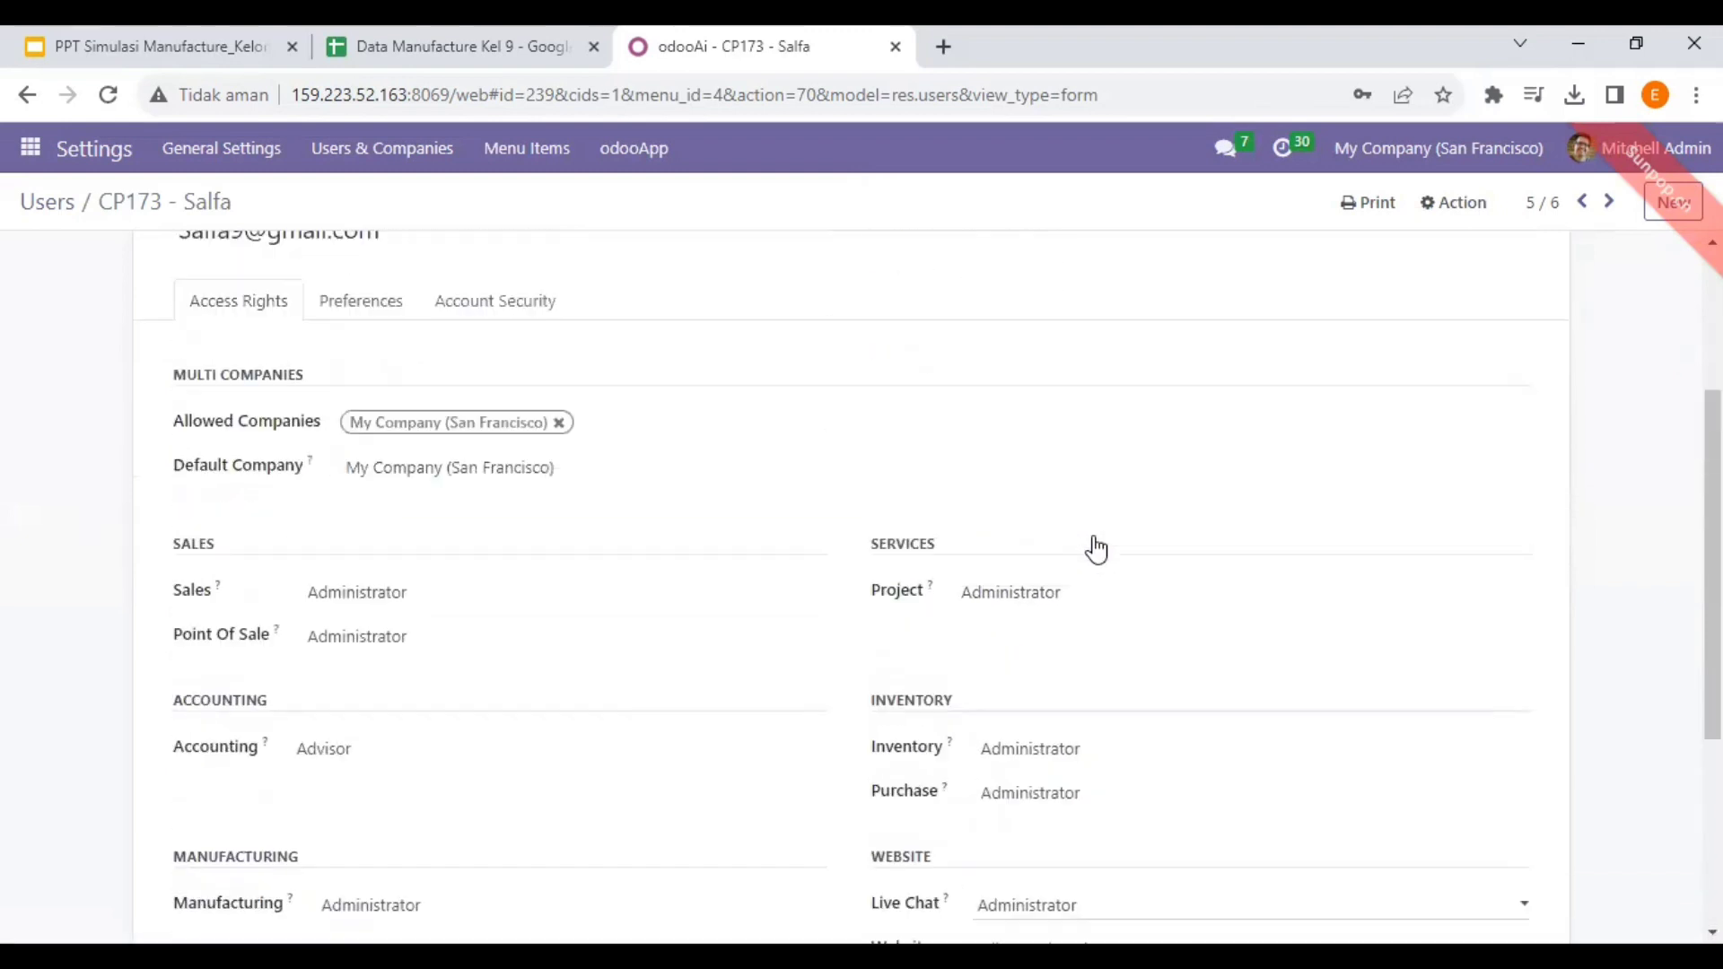
pyautogui.click(41, 205)
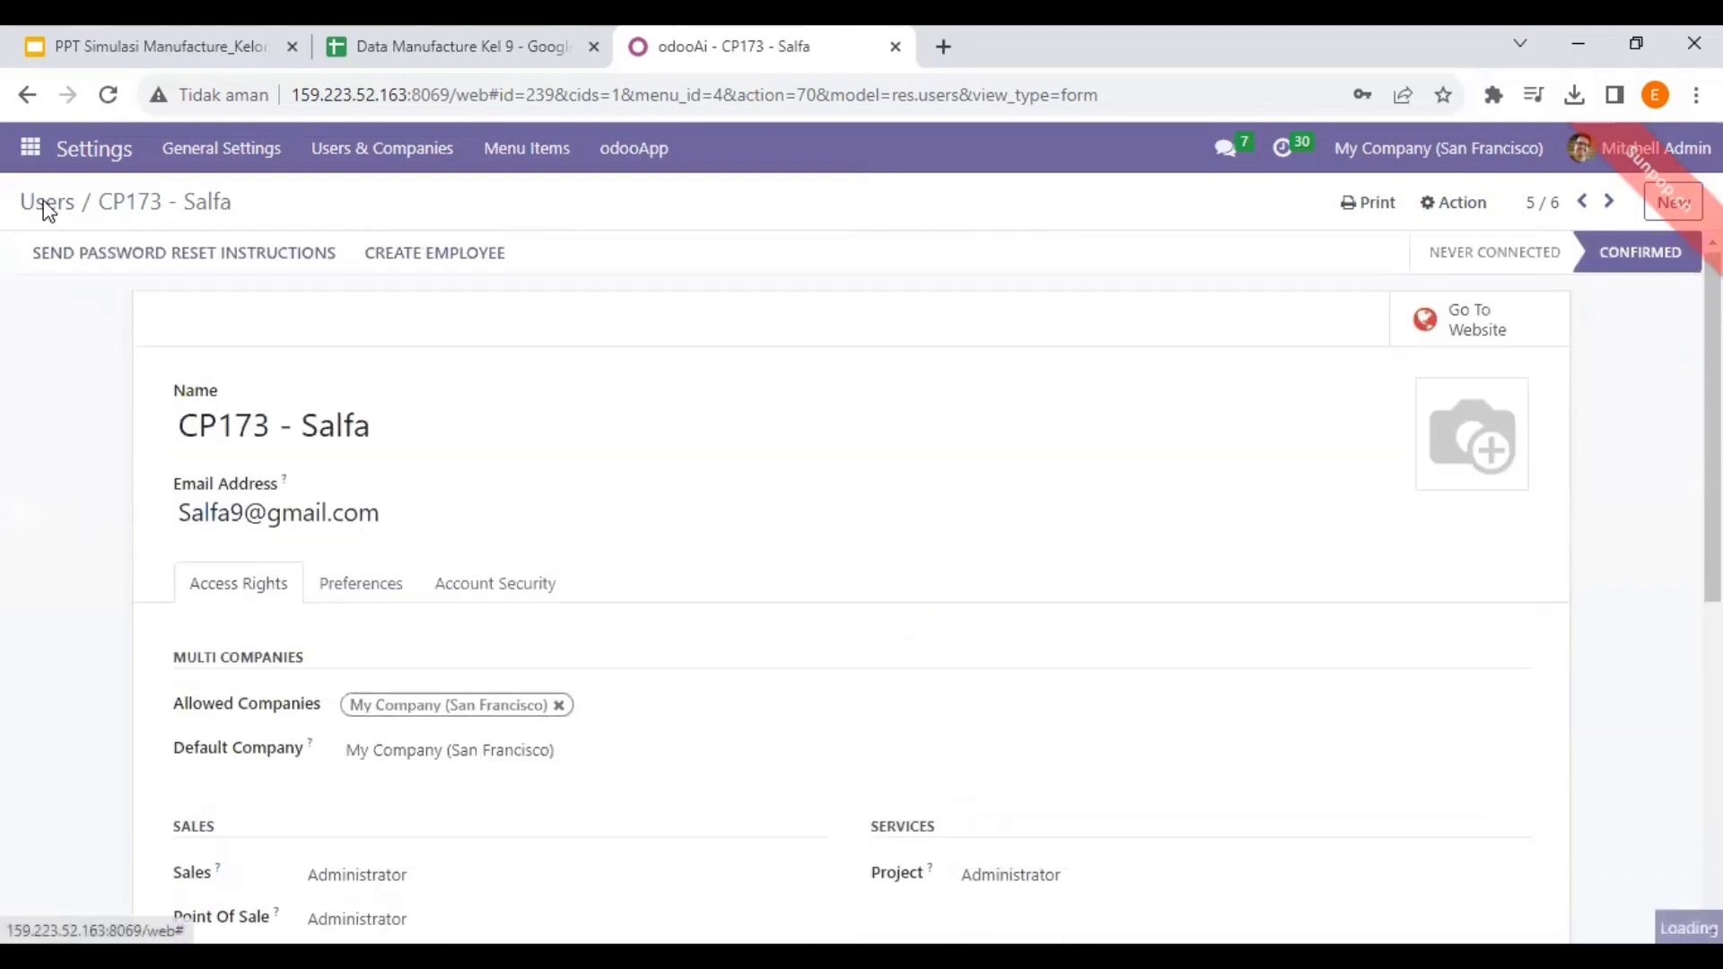
pyautogui.hotkey('alt', 'Tab')
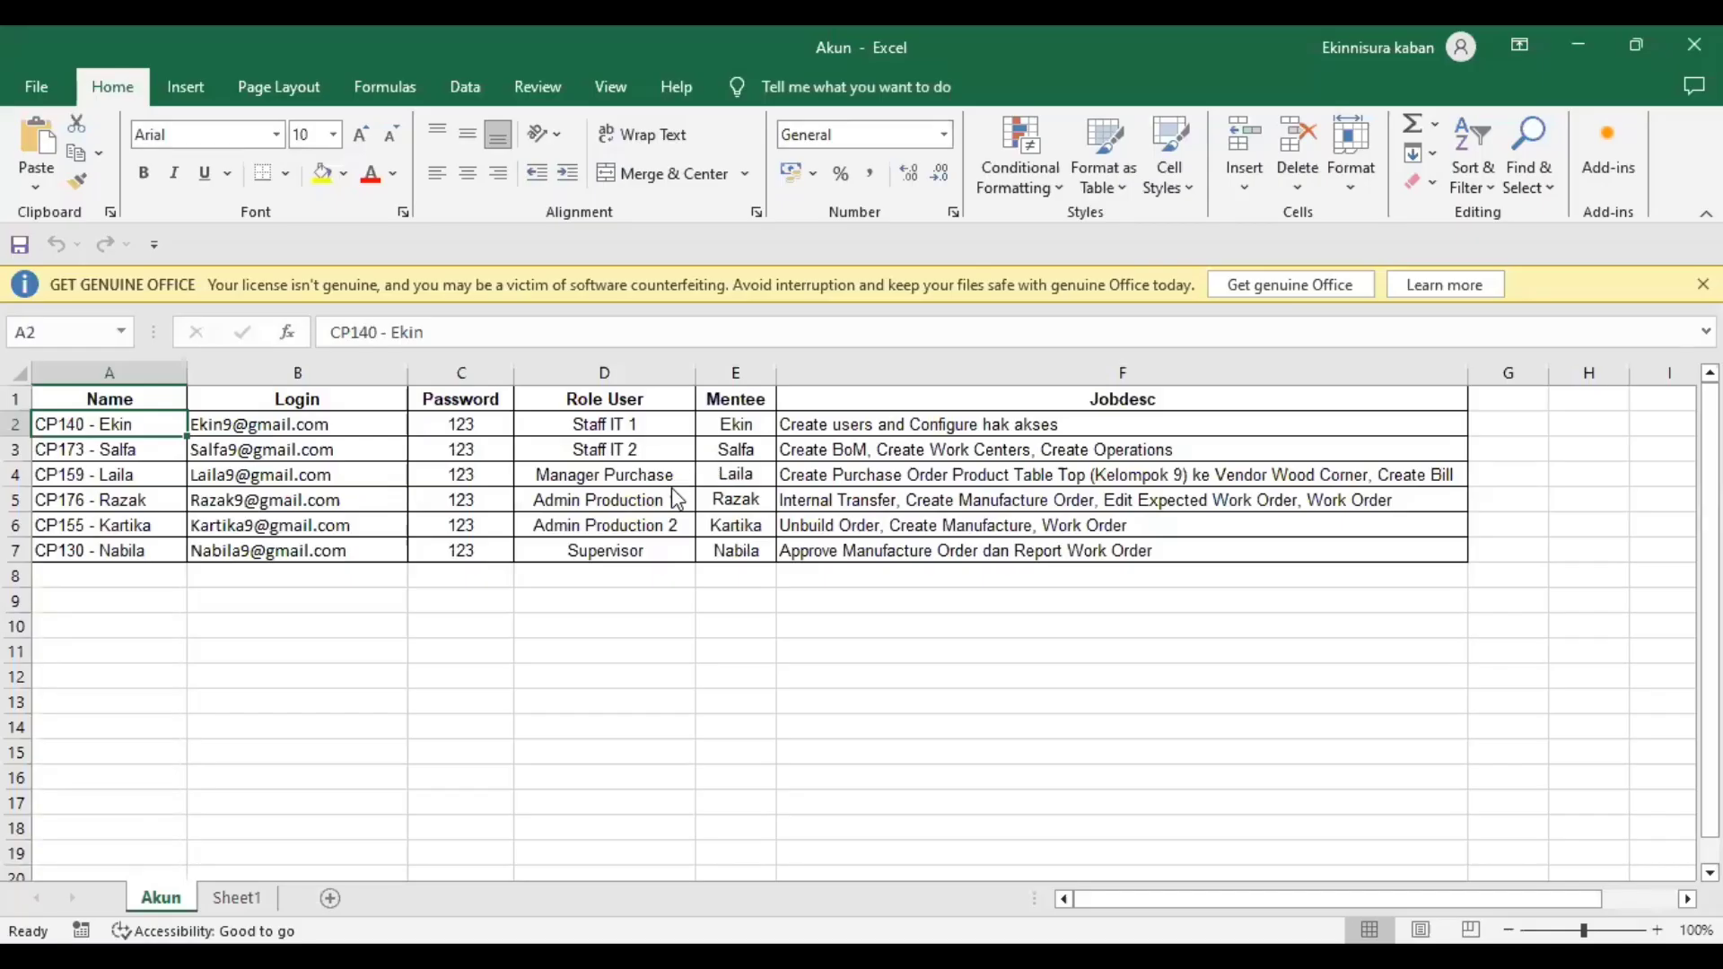
pyautogui.hotkey('alt', 'Tab')
pyautogui.click(152, 489)
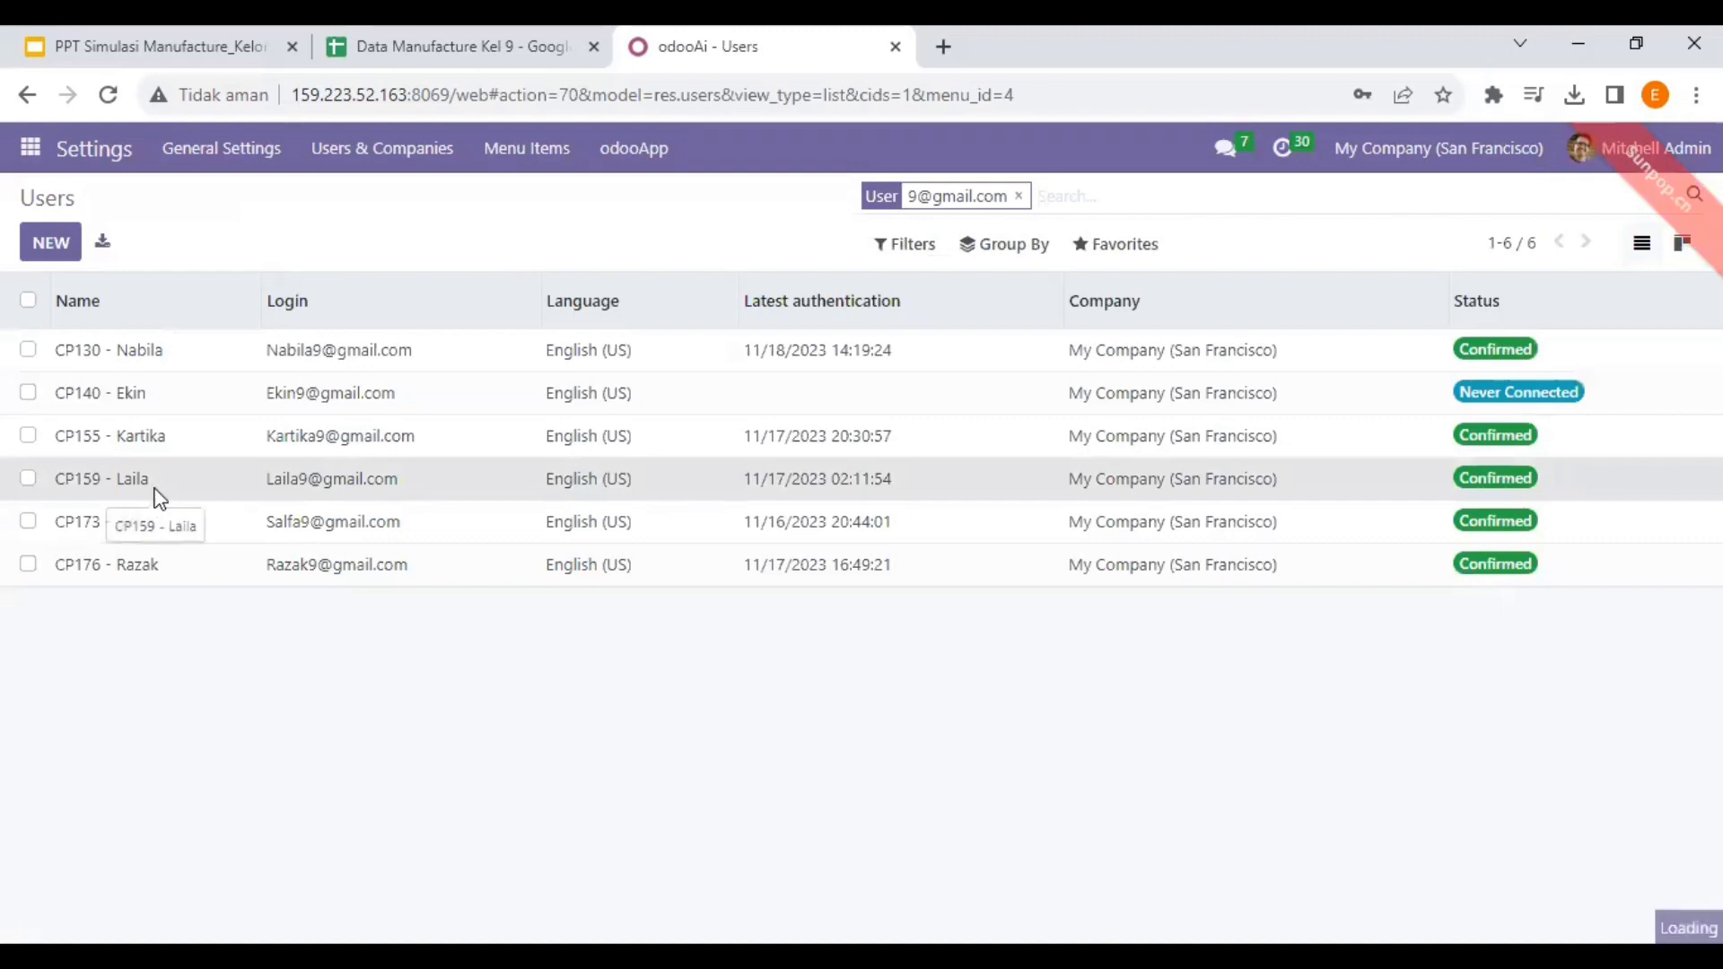
pyautogui.scroll(-6, 450, 404)
pyautogui.scroll(2, 454, 408)
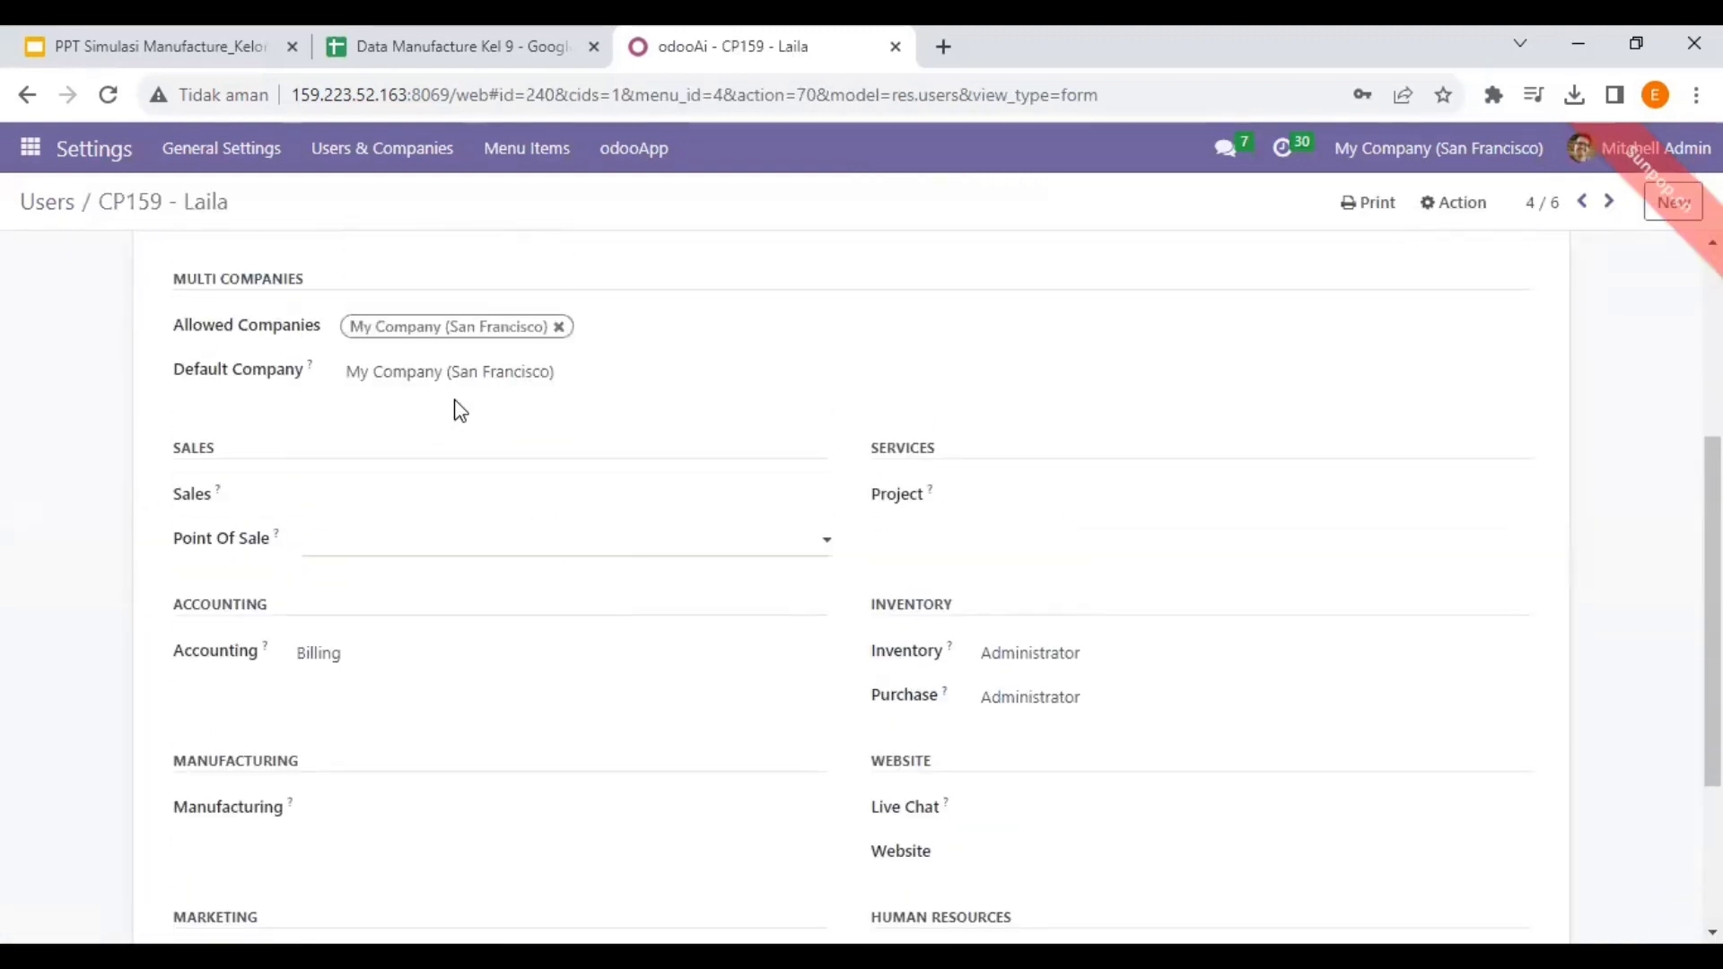
pyautogui.scroll(-1, 884, 333)
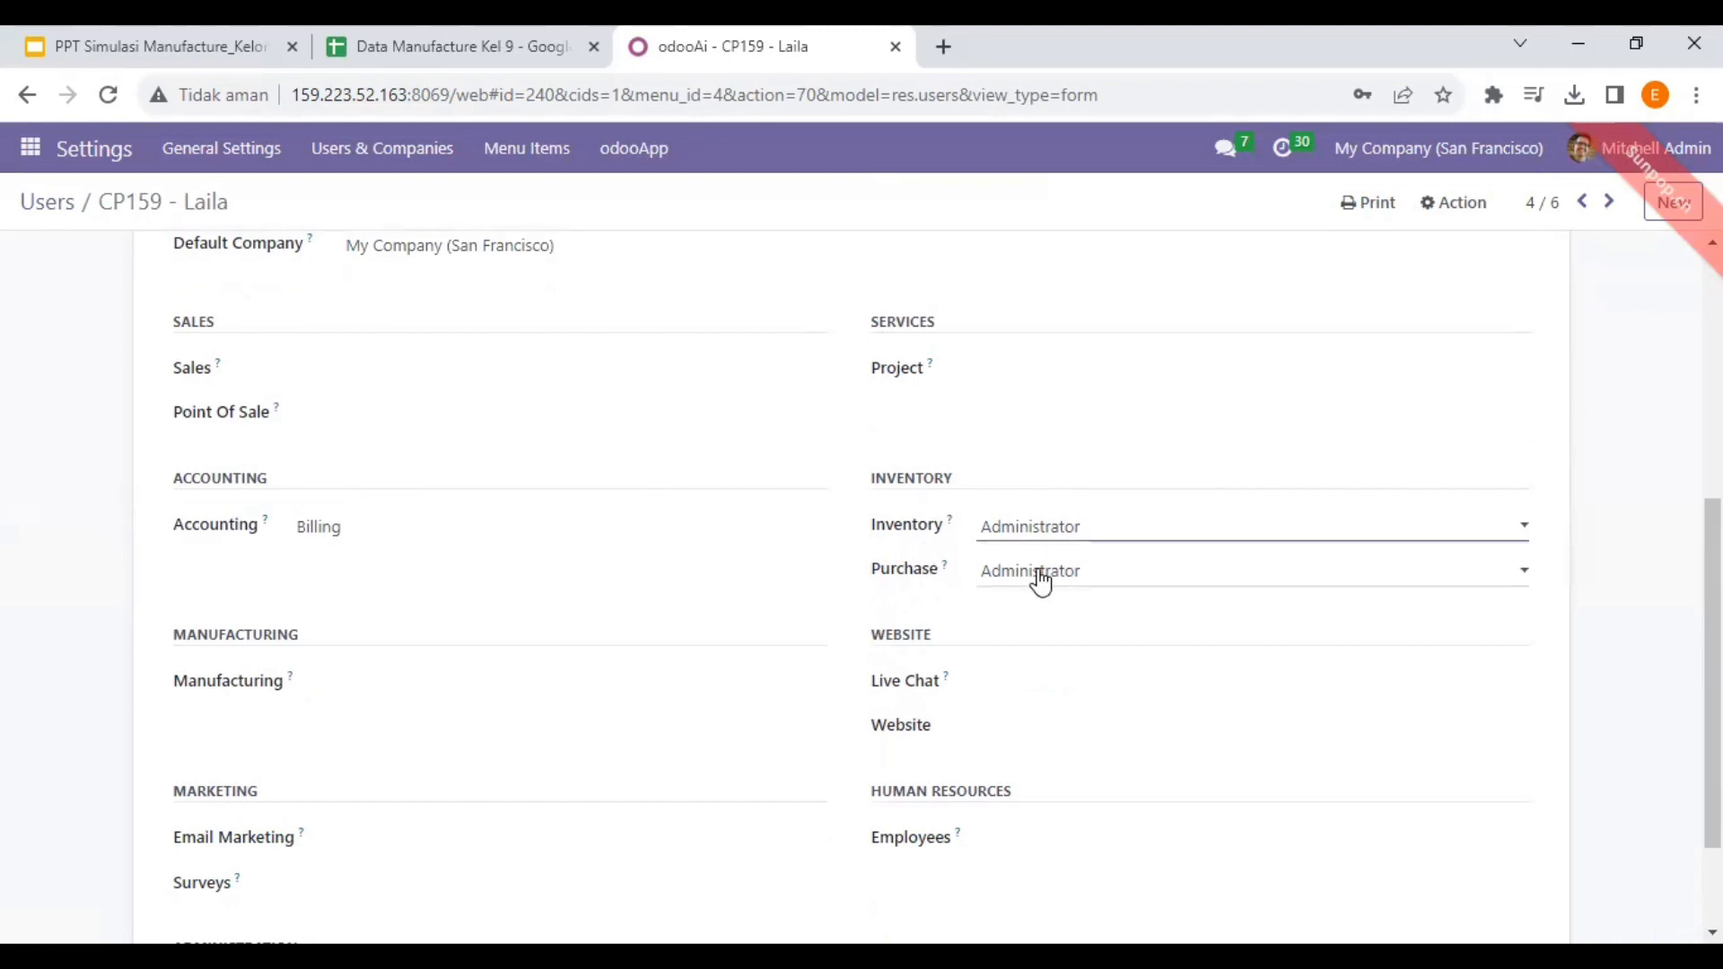
pyautogui.click(424, 543)
pyautogui.click(157, 552)
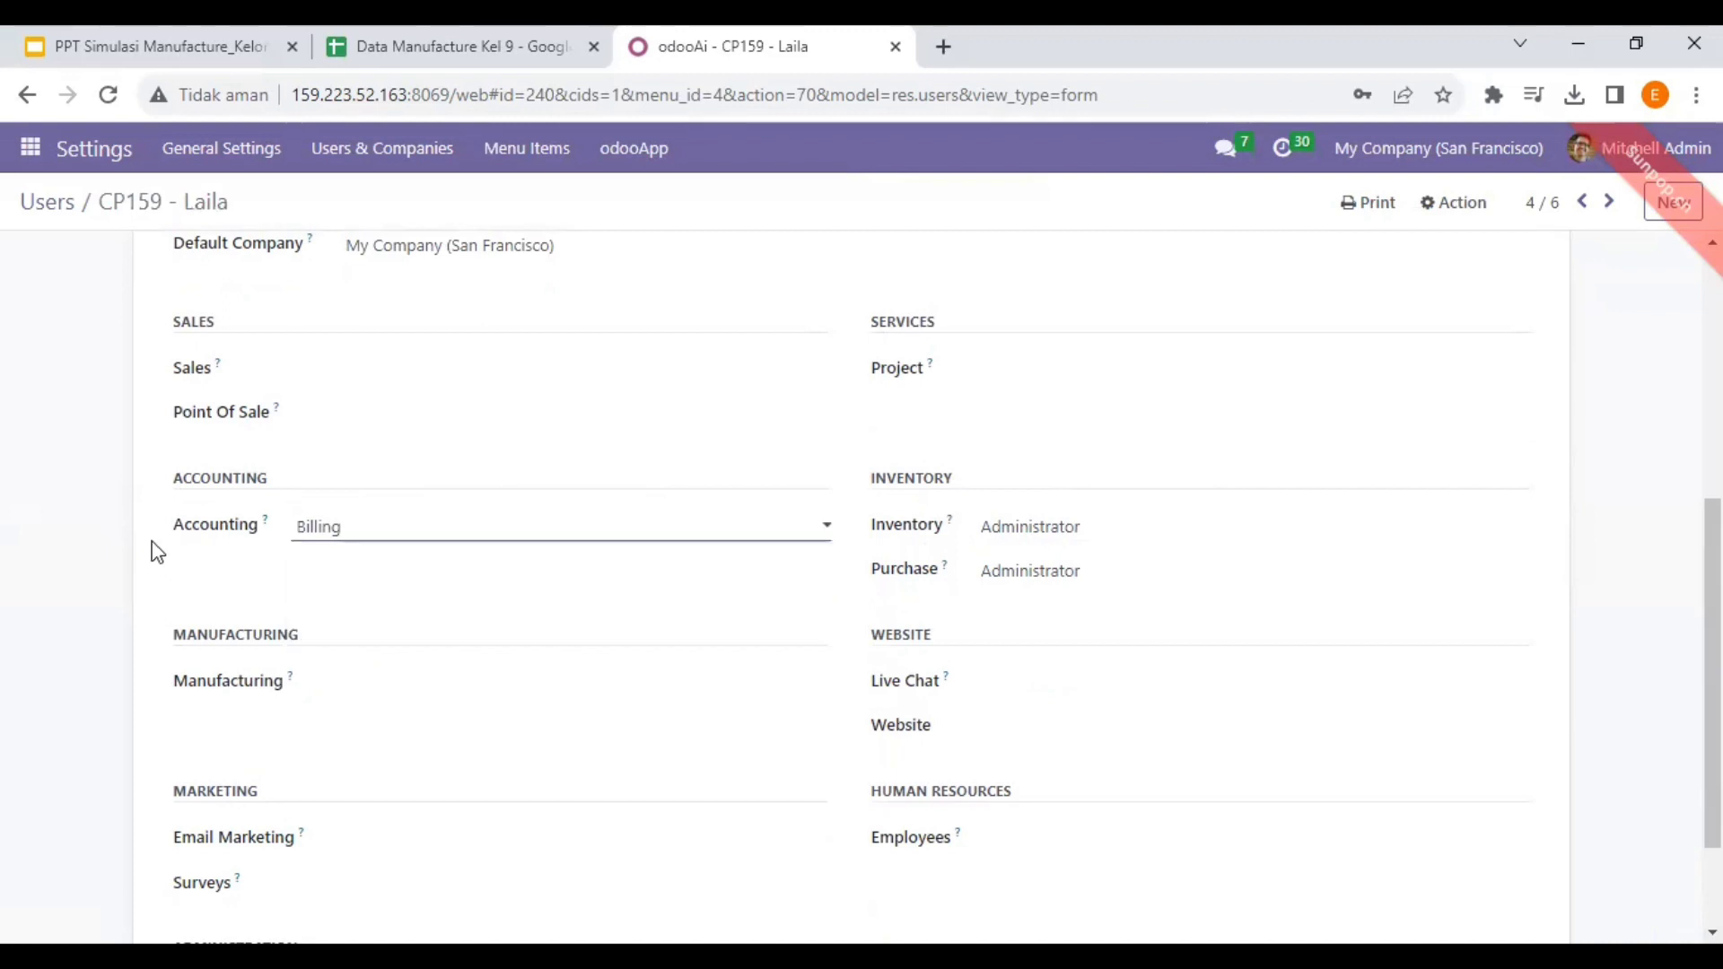
pyautogui.scroll(5, 569, 430)
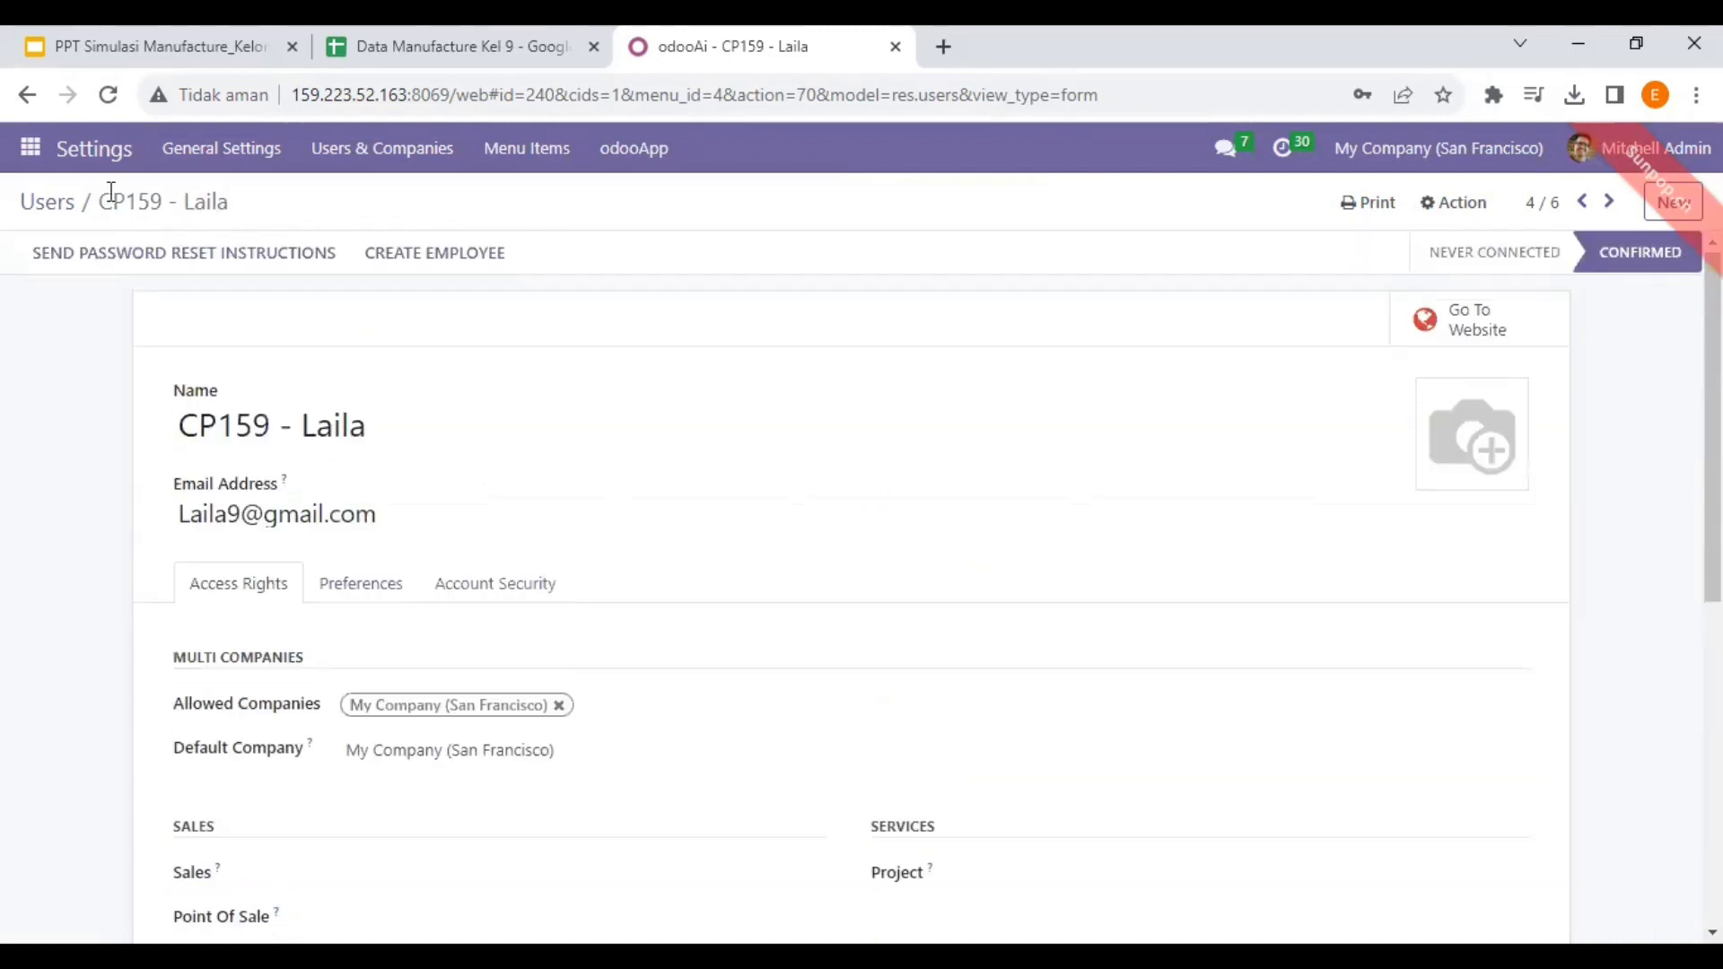
pyautogui.click(40, 208)
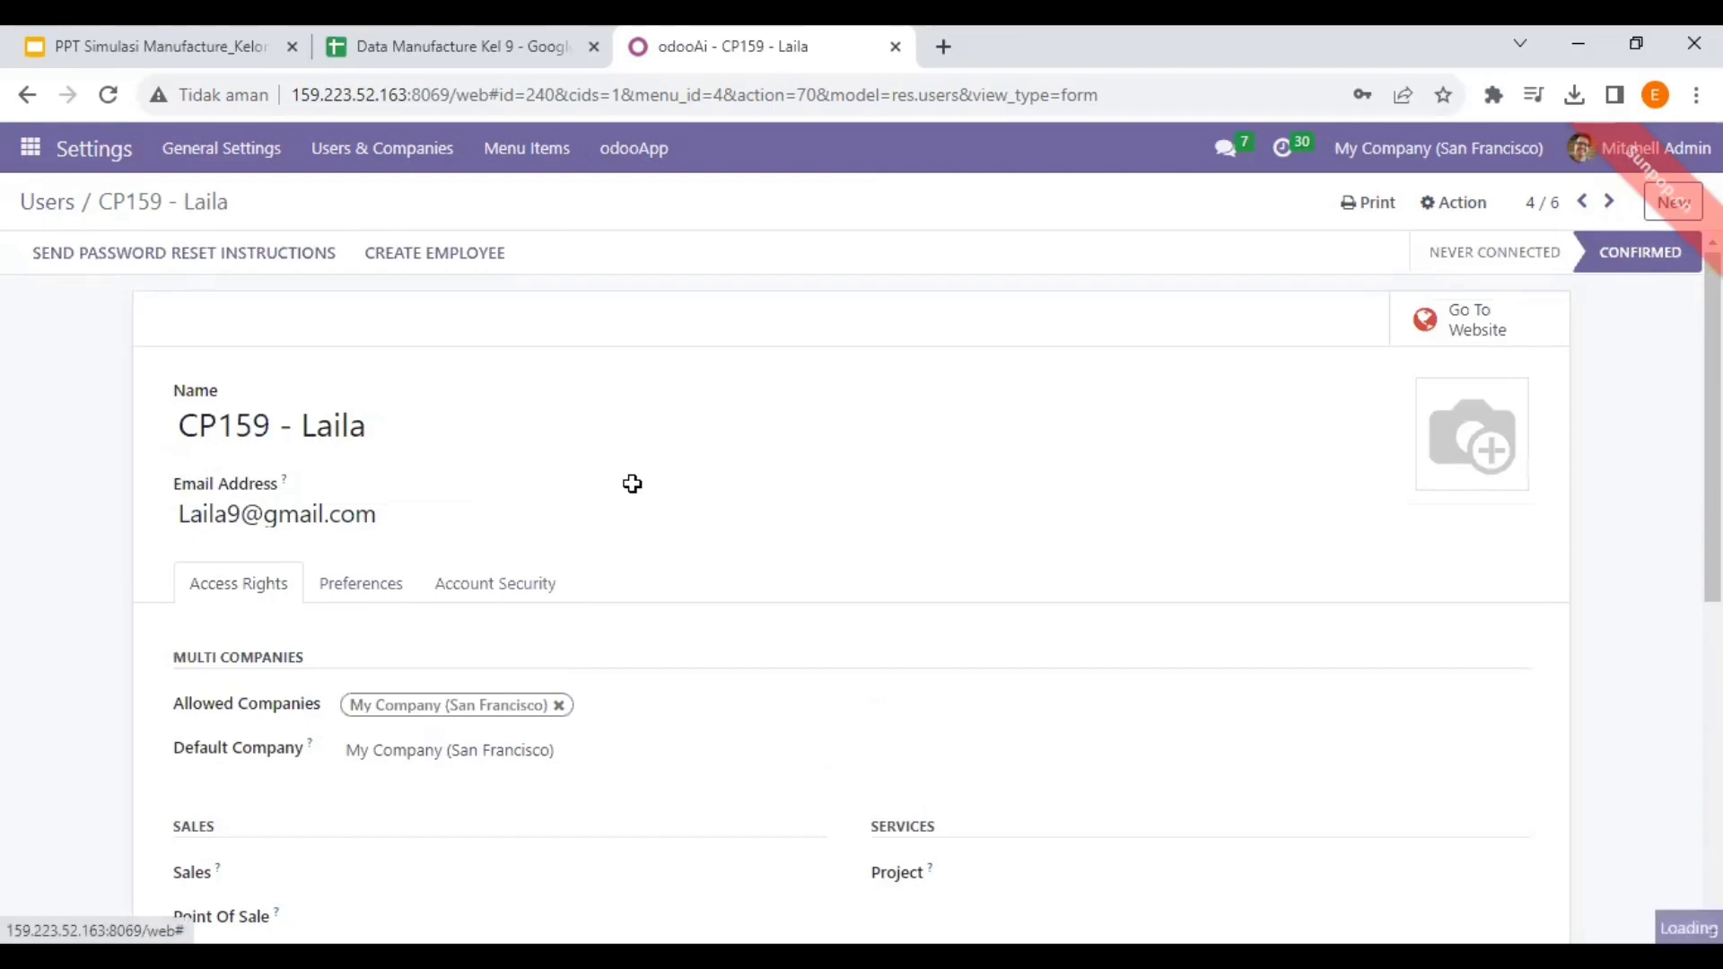
pyautogui.hotkey('alt', 'Tab')
pyautogui.click(736, 504)
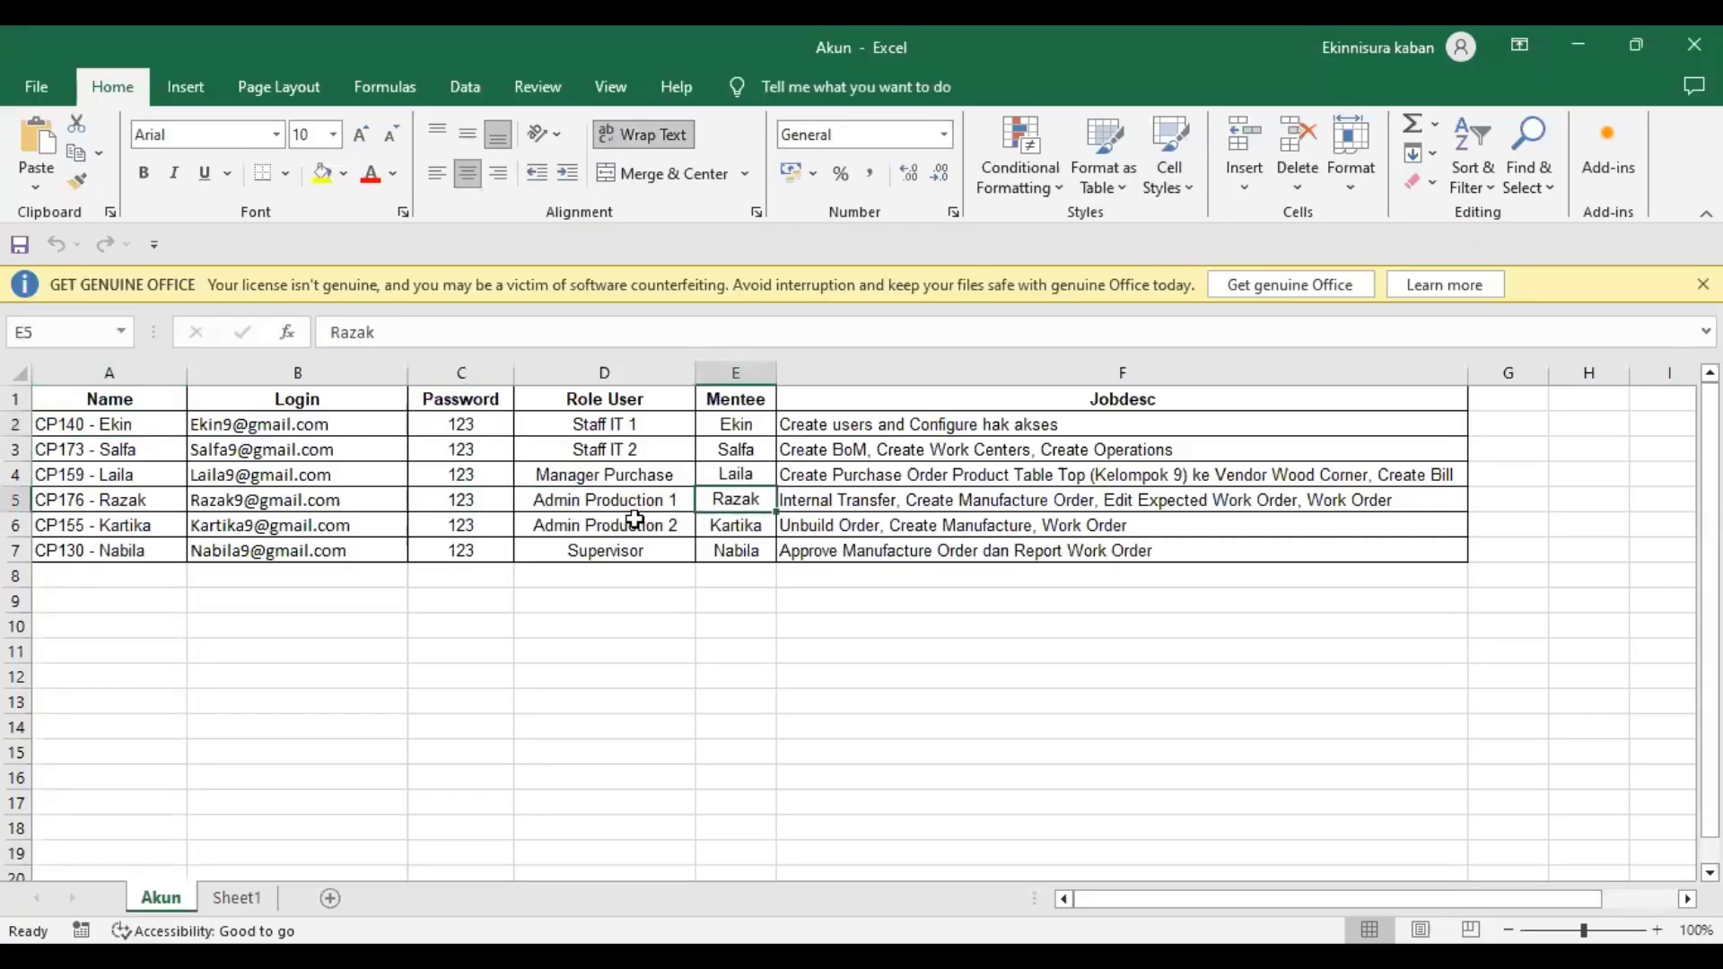
pyautogui.hotkey('alt', 'Tab')
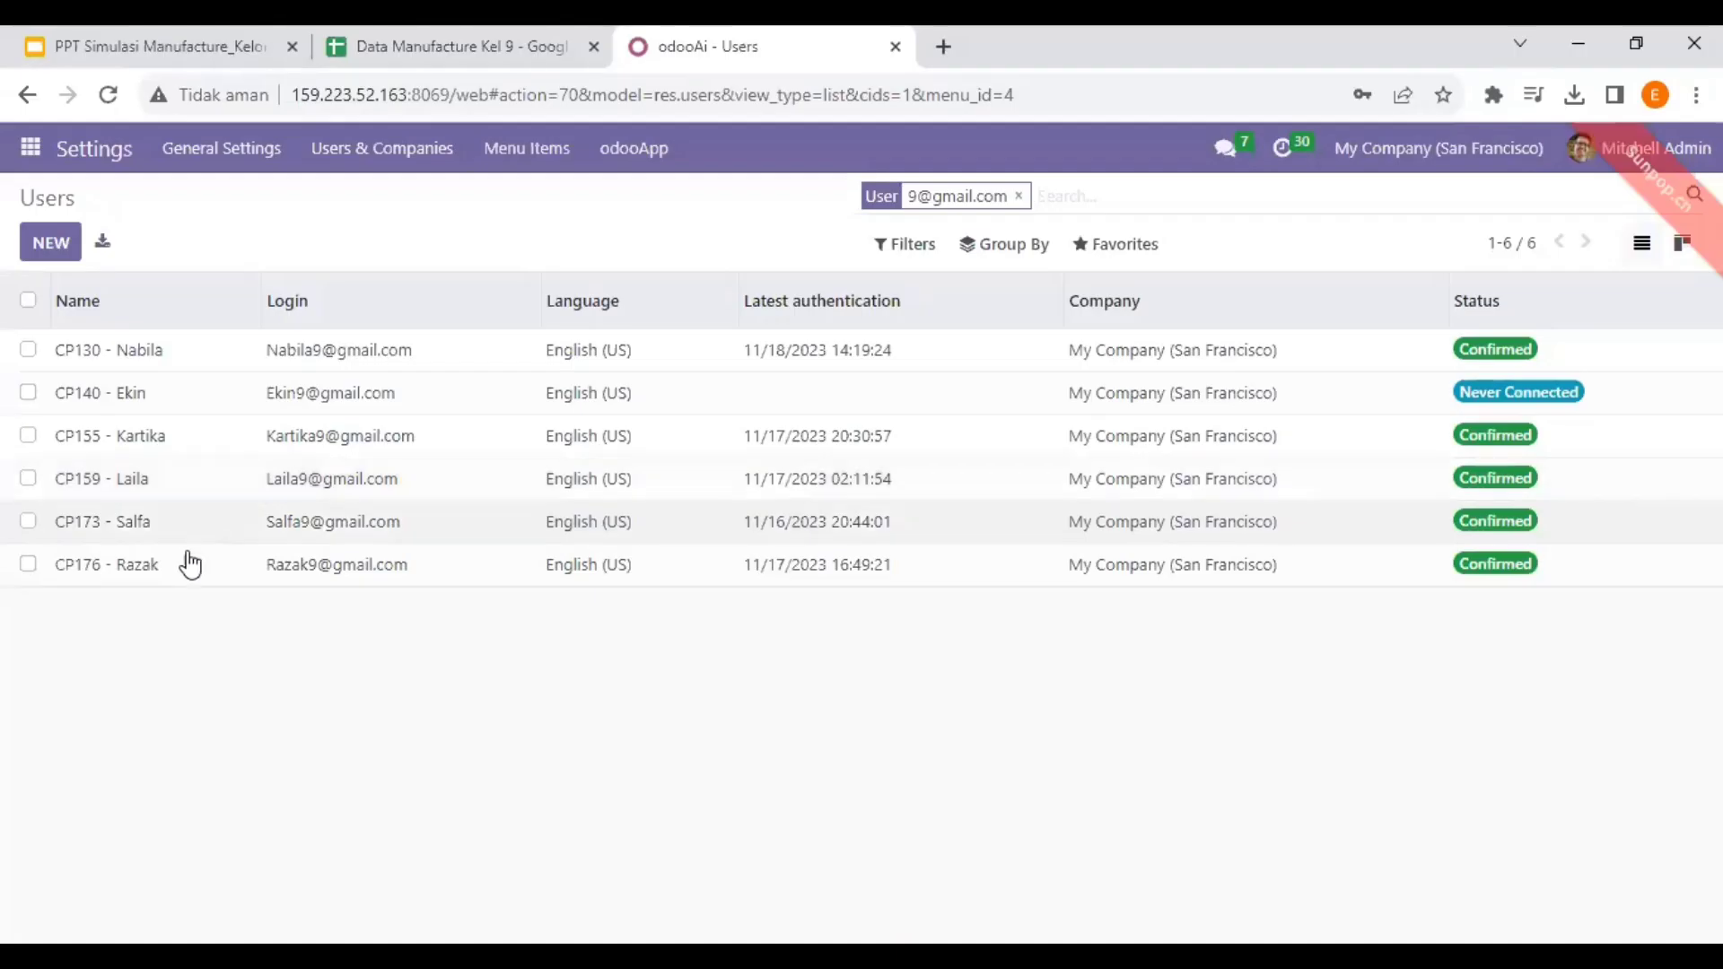
# - Open the Admin Production 1 user and scroll through its Access Rights tab
pyautogui.click(170, 564)
pyautogui.tripleClick(170, 564)
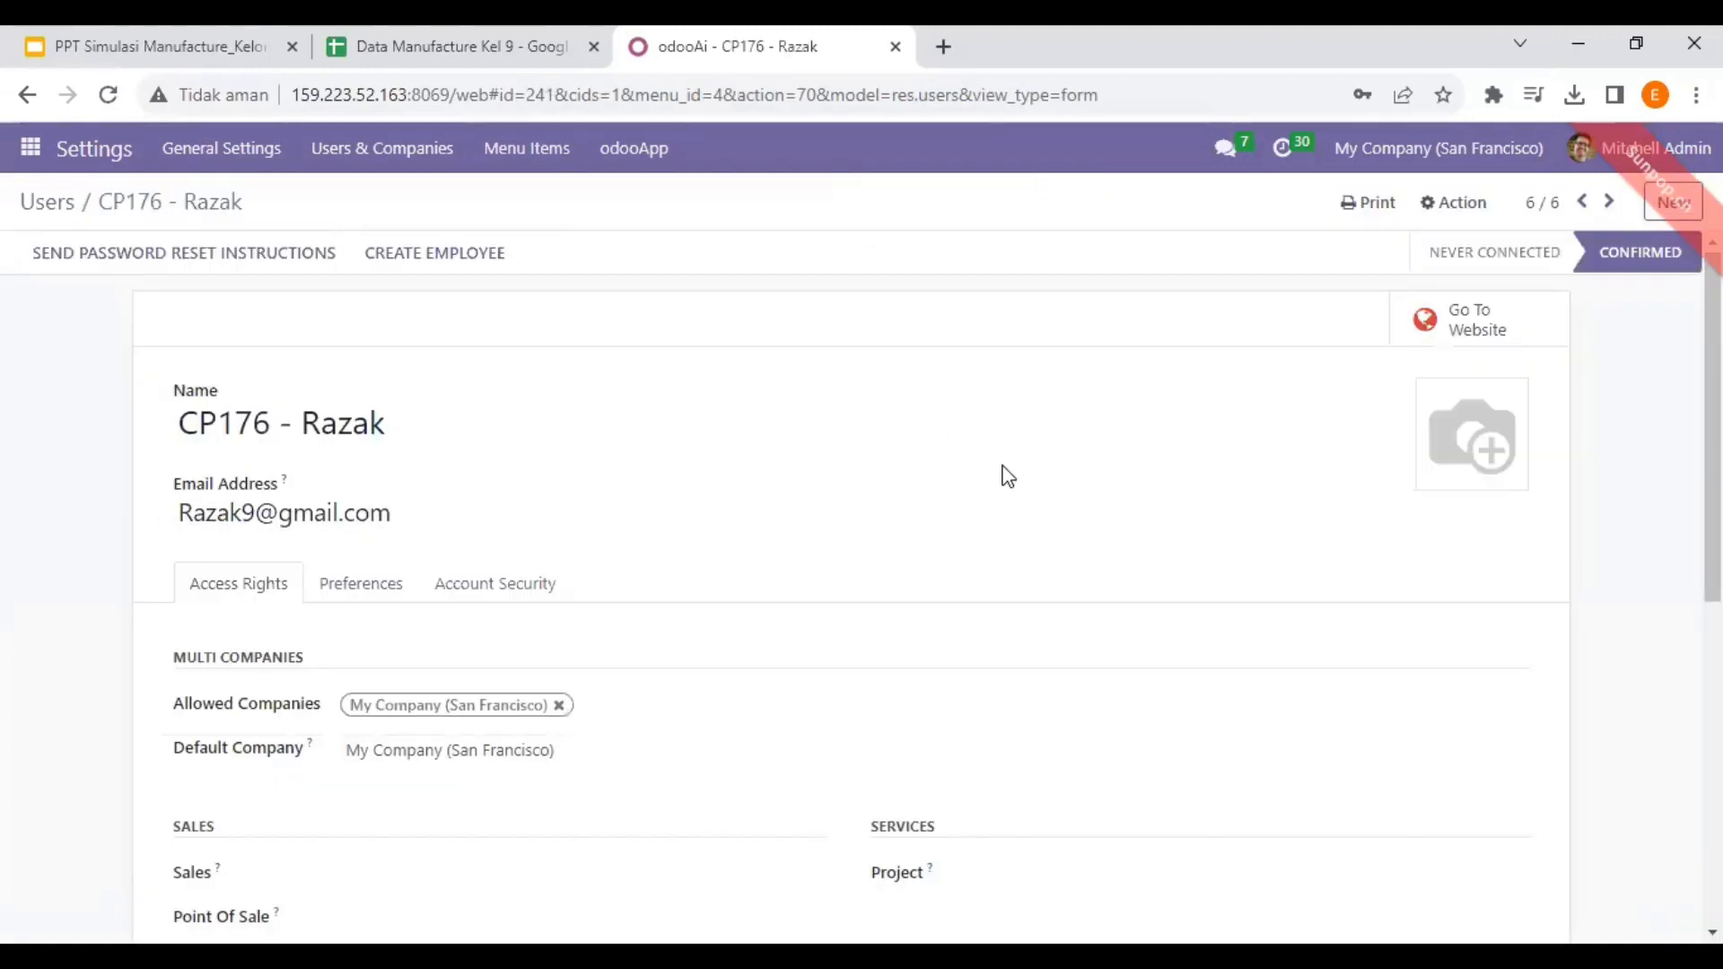
pyautogui.scroll(-5, 1077, 494)
pyautogui.scroll(-2, 712, 493)
pyautogui.scroll(4, 638, 466)
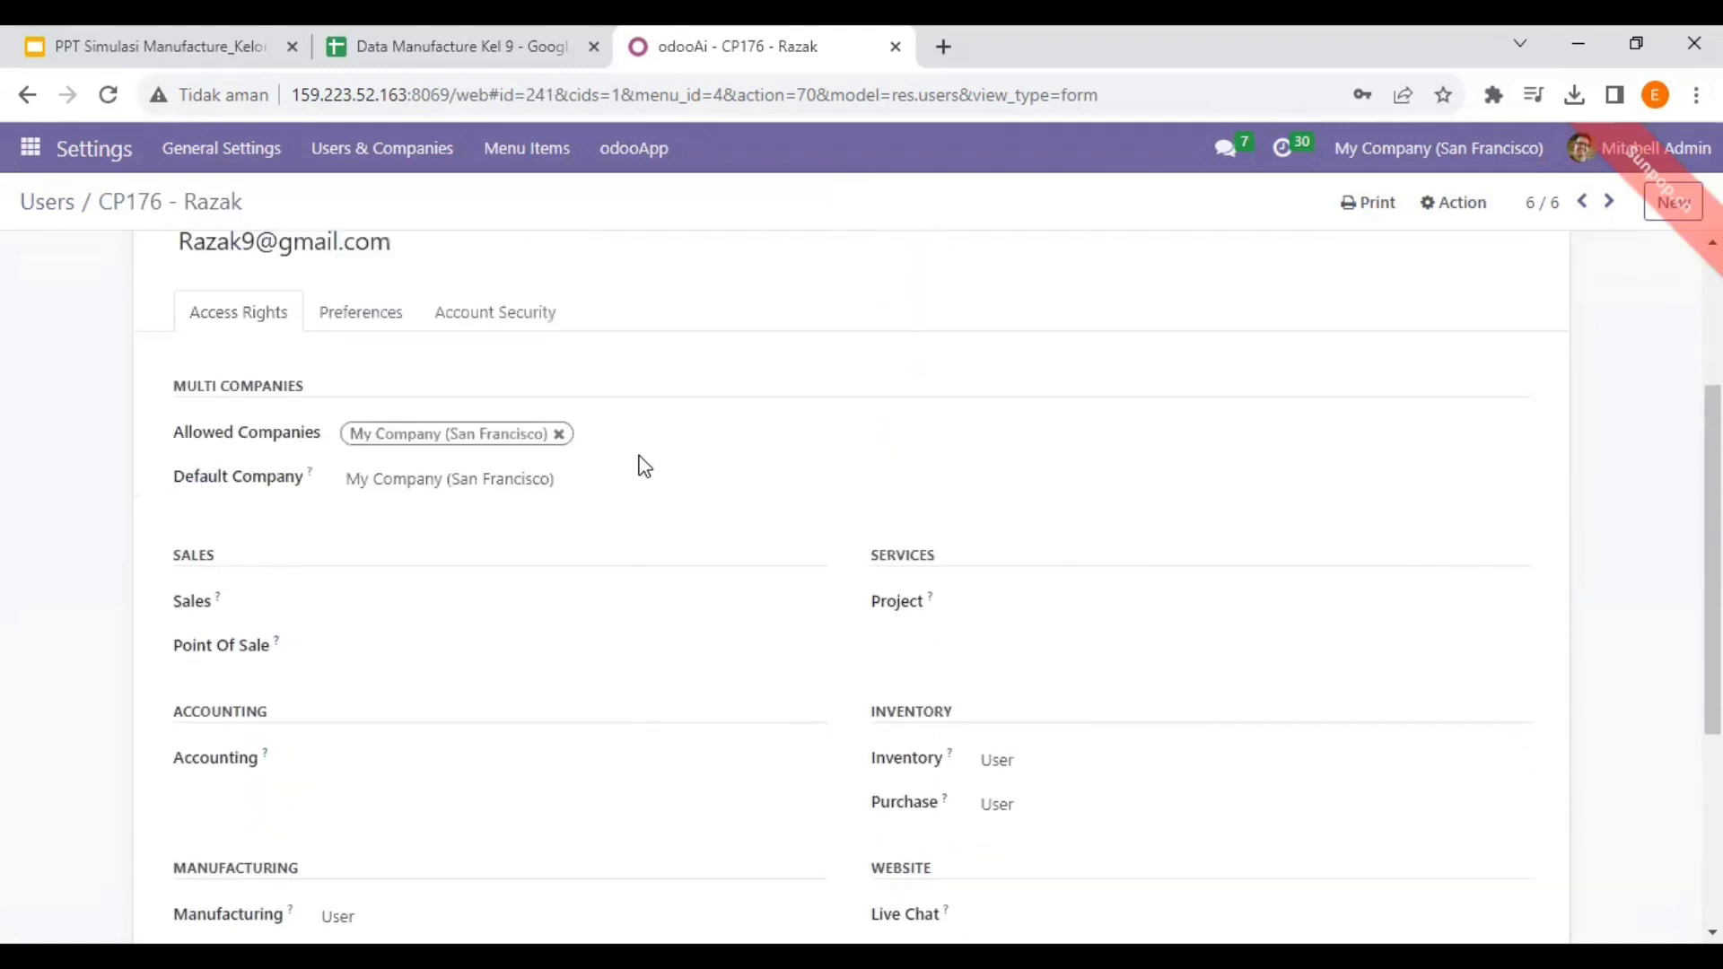
pyautogui.scroll(-2, 638, 465)
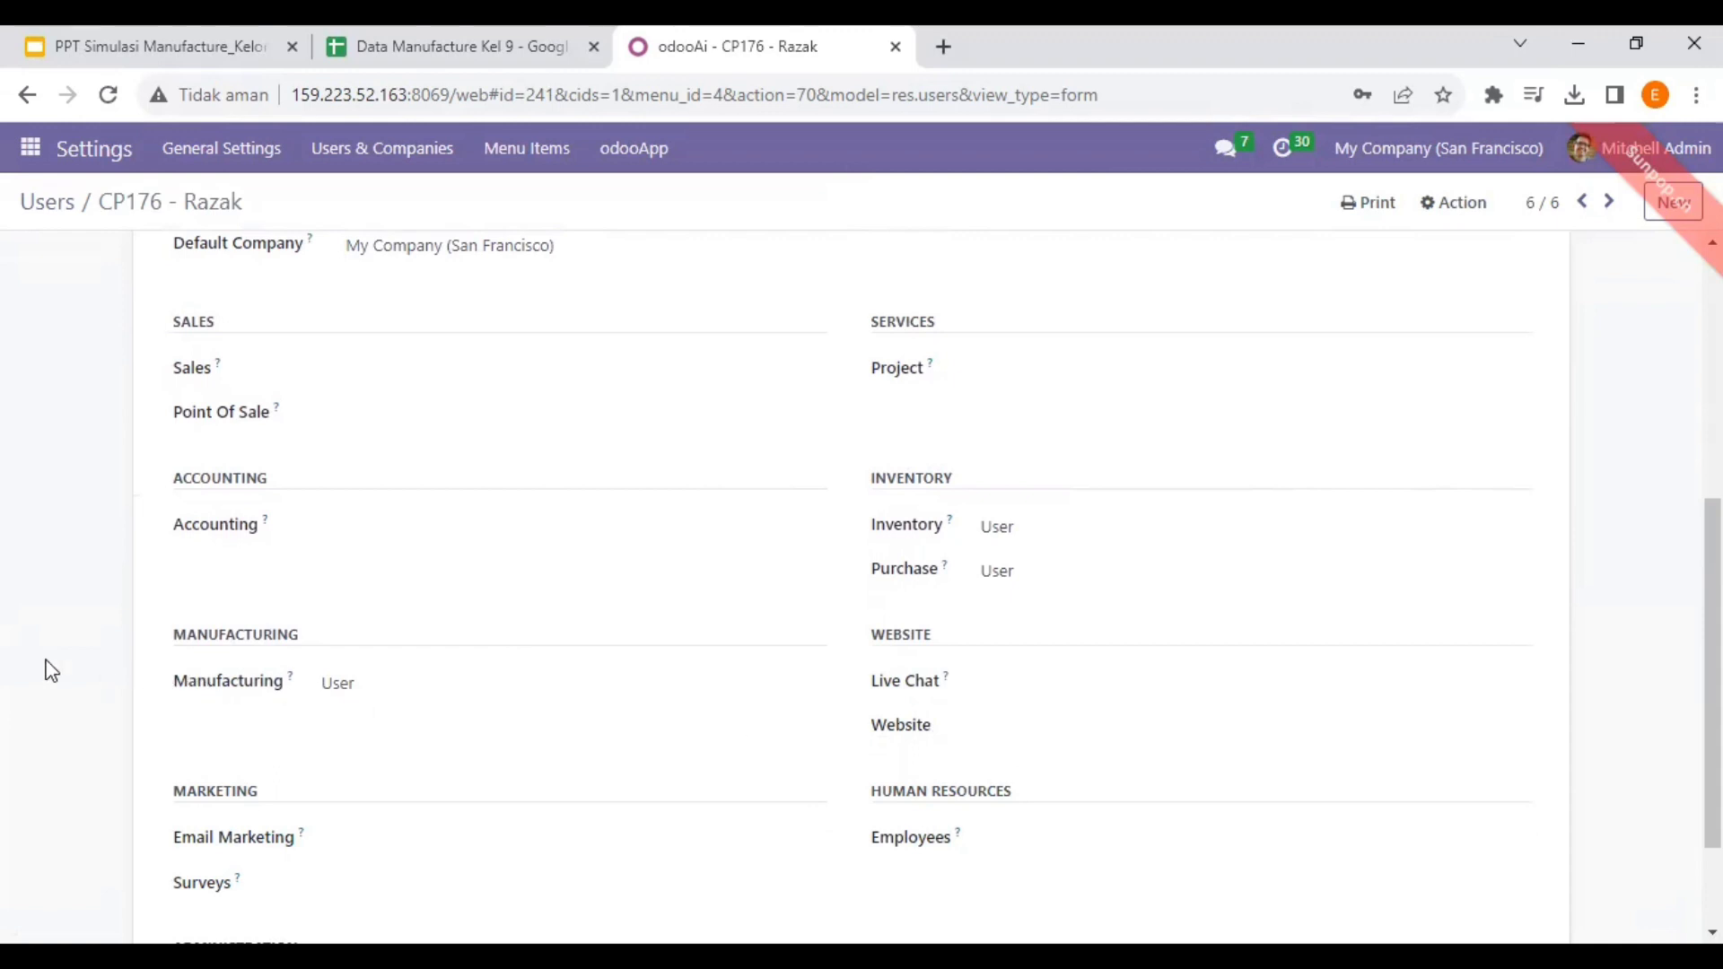
pyautogui.scroll(3, 1005, 446)
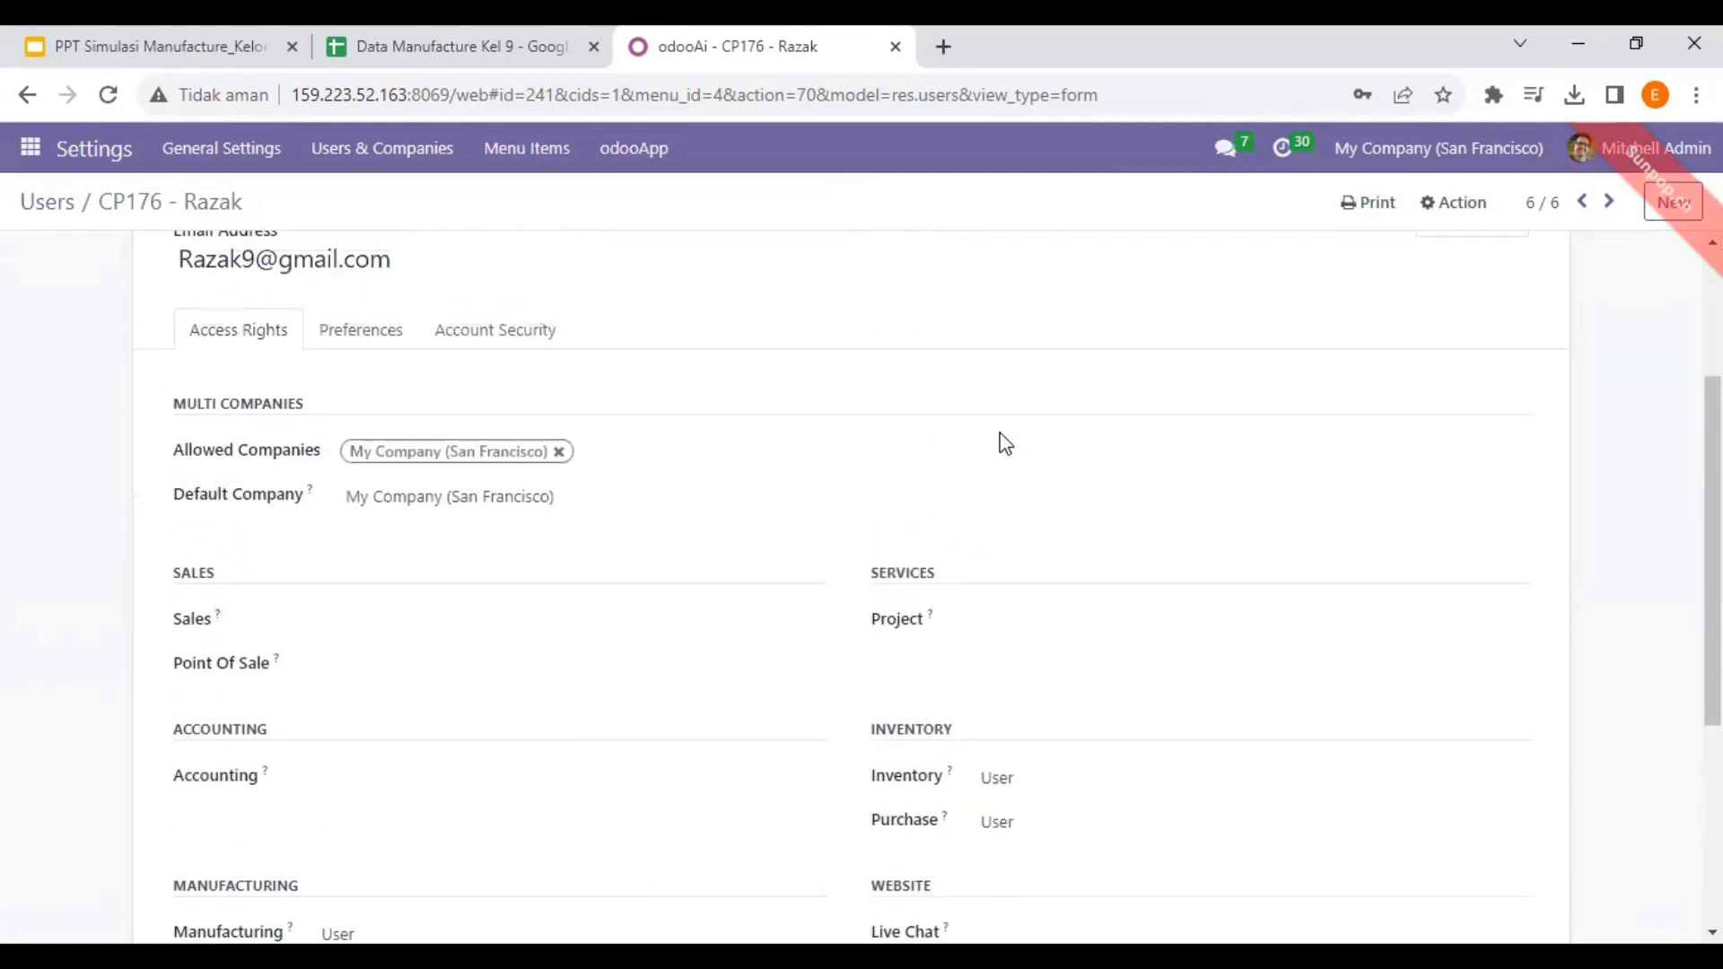
pyautogui.scroll(-3, 1000, 443)
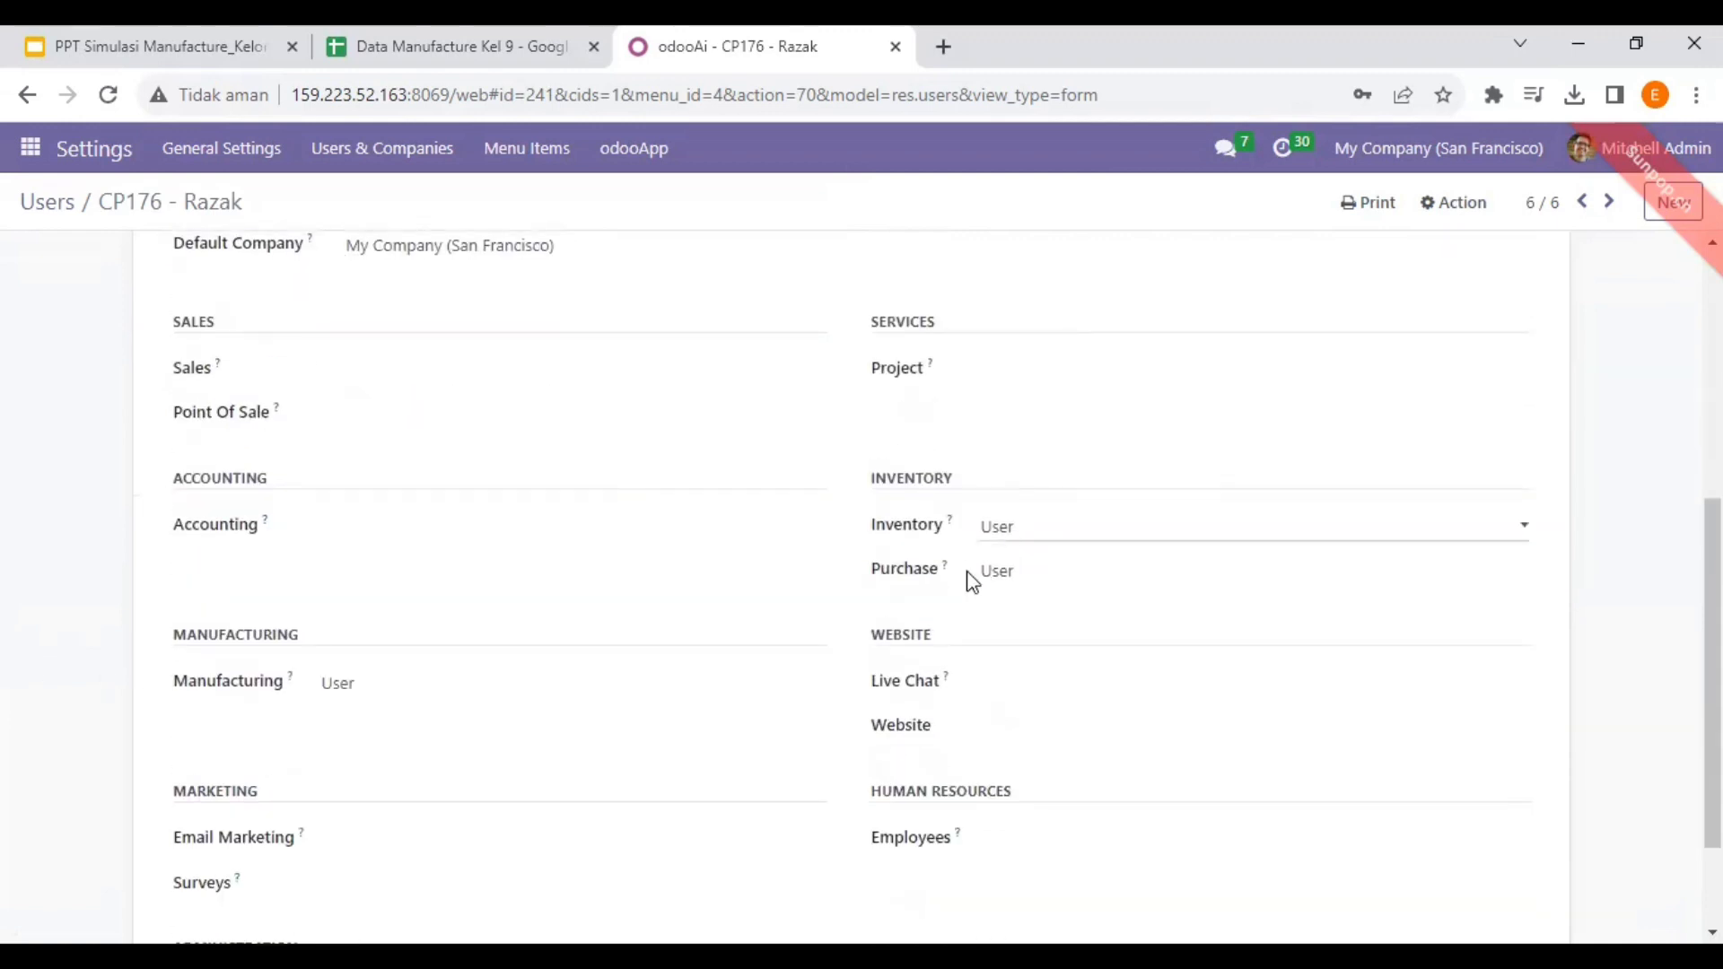
pyautogui.scroll(5, 574, 459)
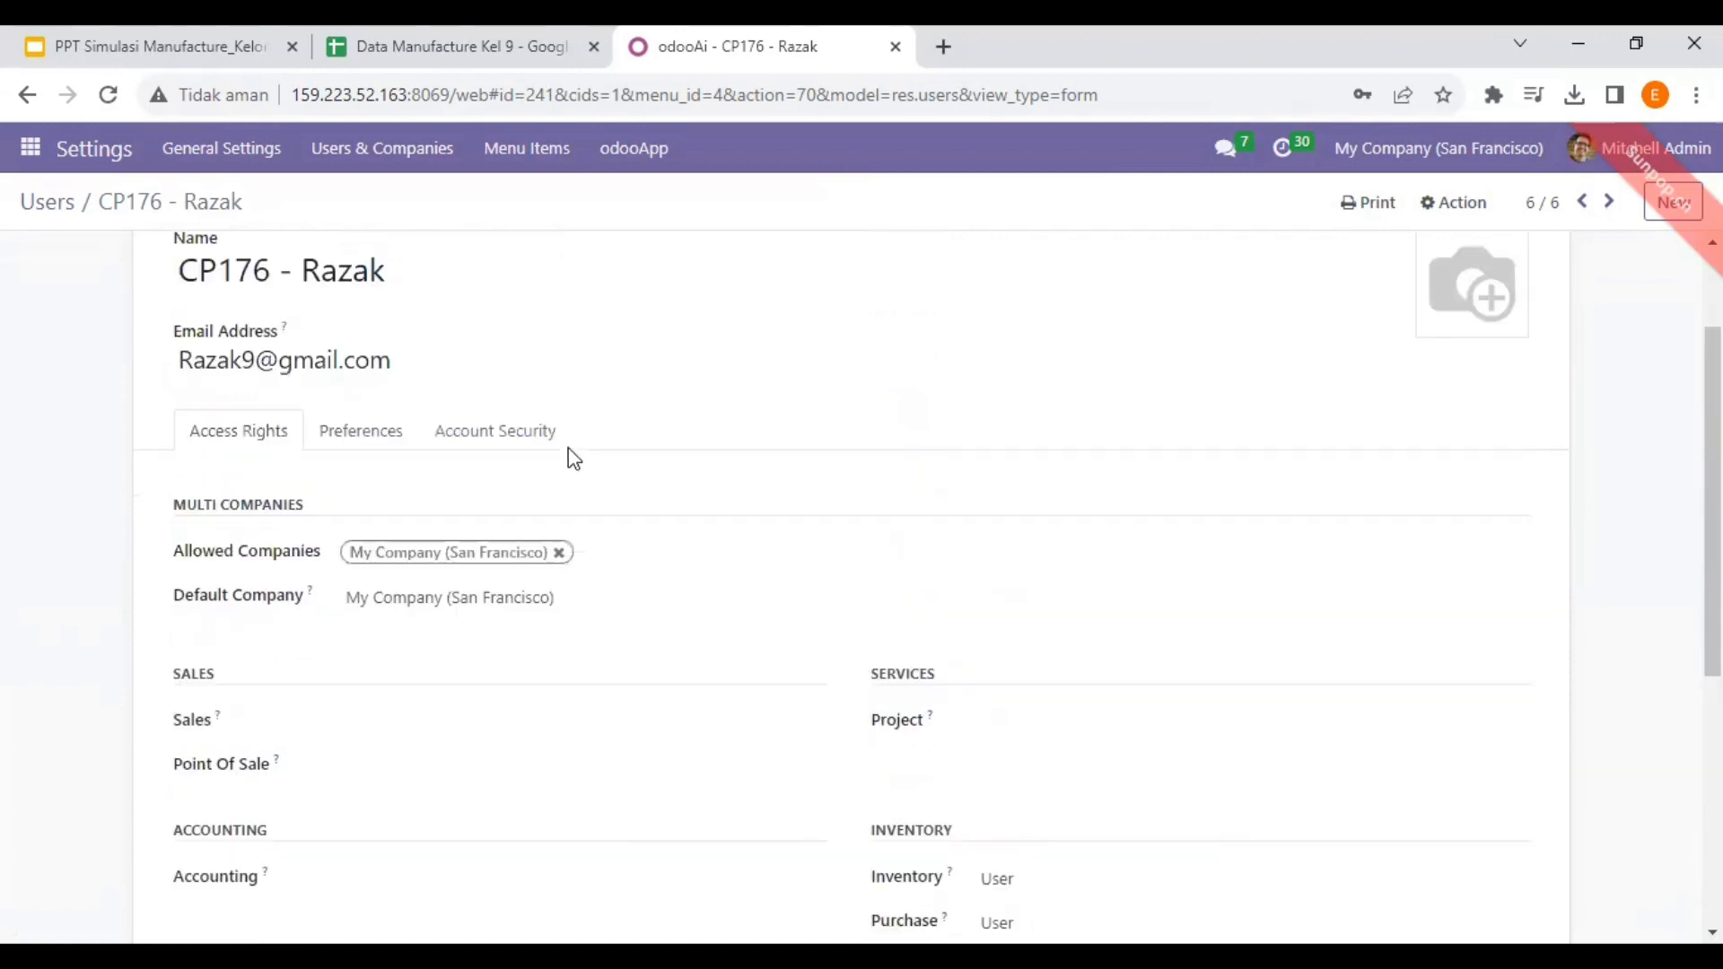
# - Return to the Users list and select cell E6 on the Excel Akun sheet
pyautogui.click(29, 213)
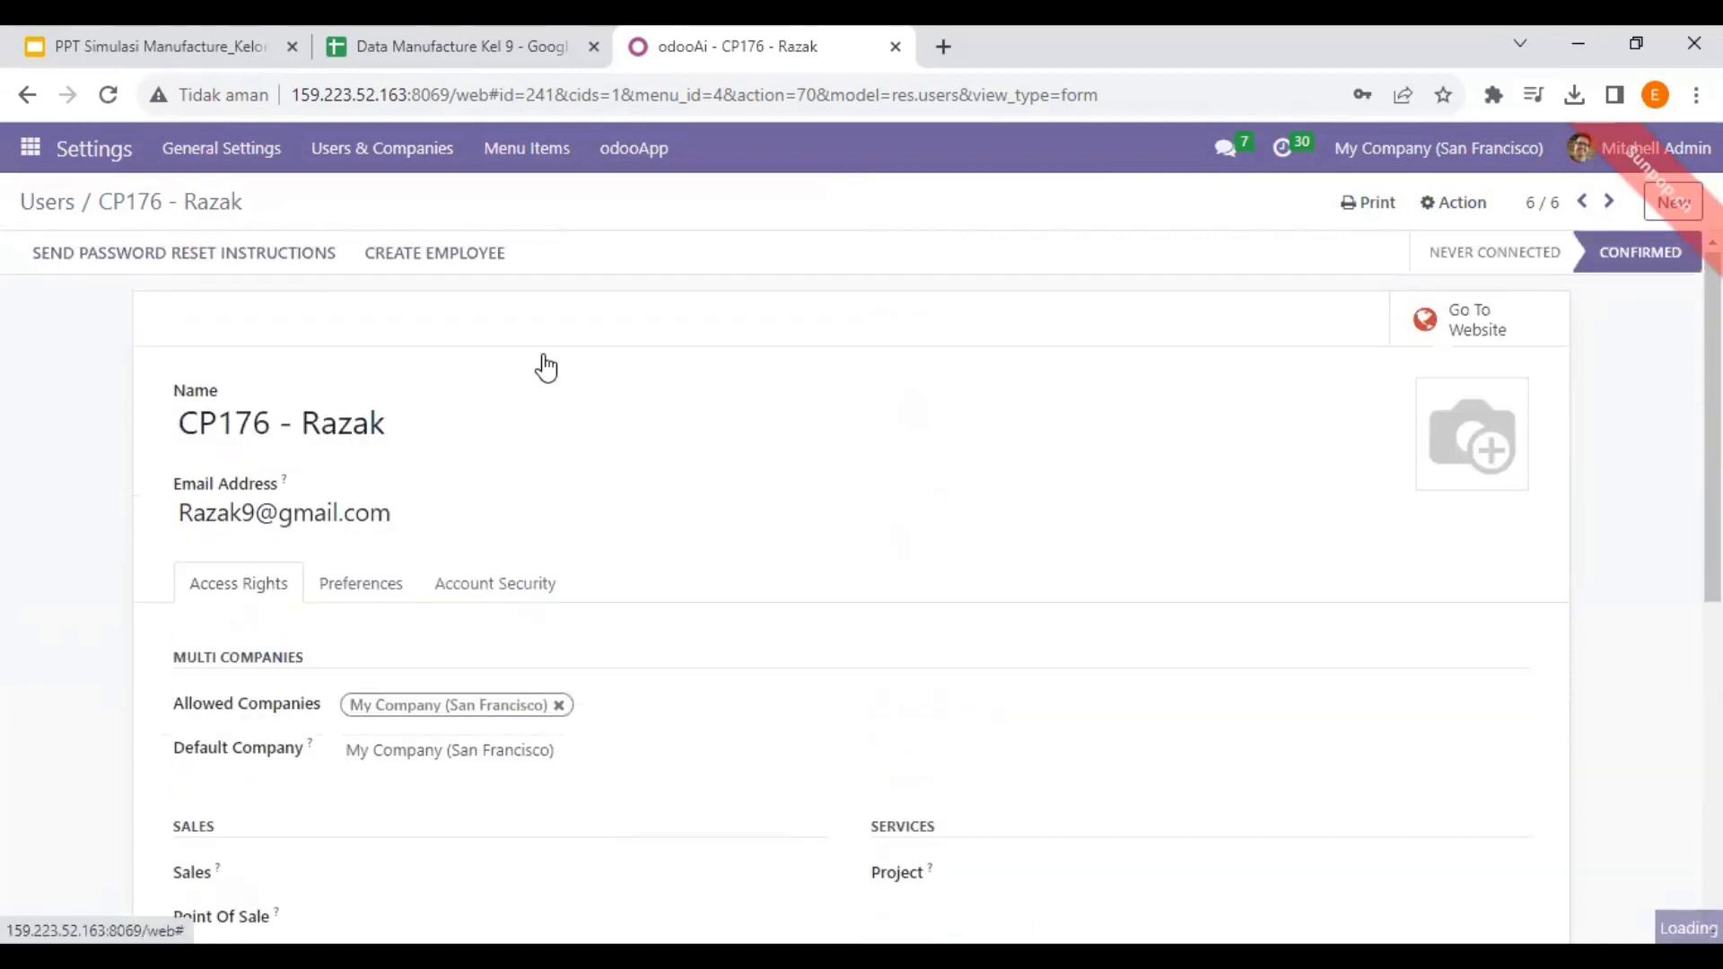
pyautogui.hotkey('alt', 'Tab')
pyautogui.click(738, 530)
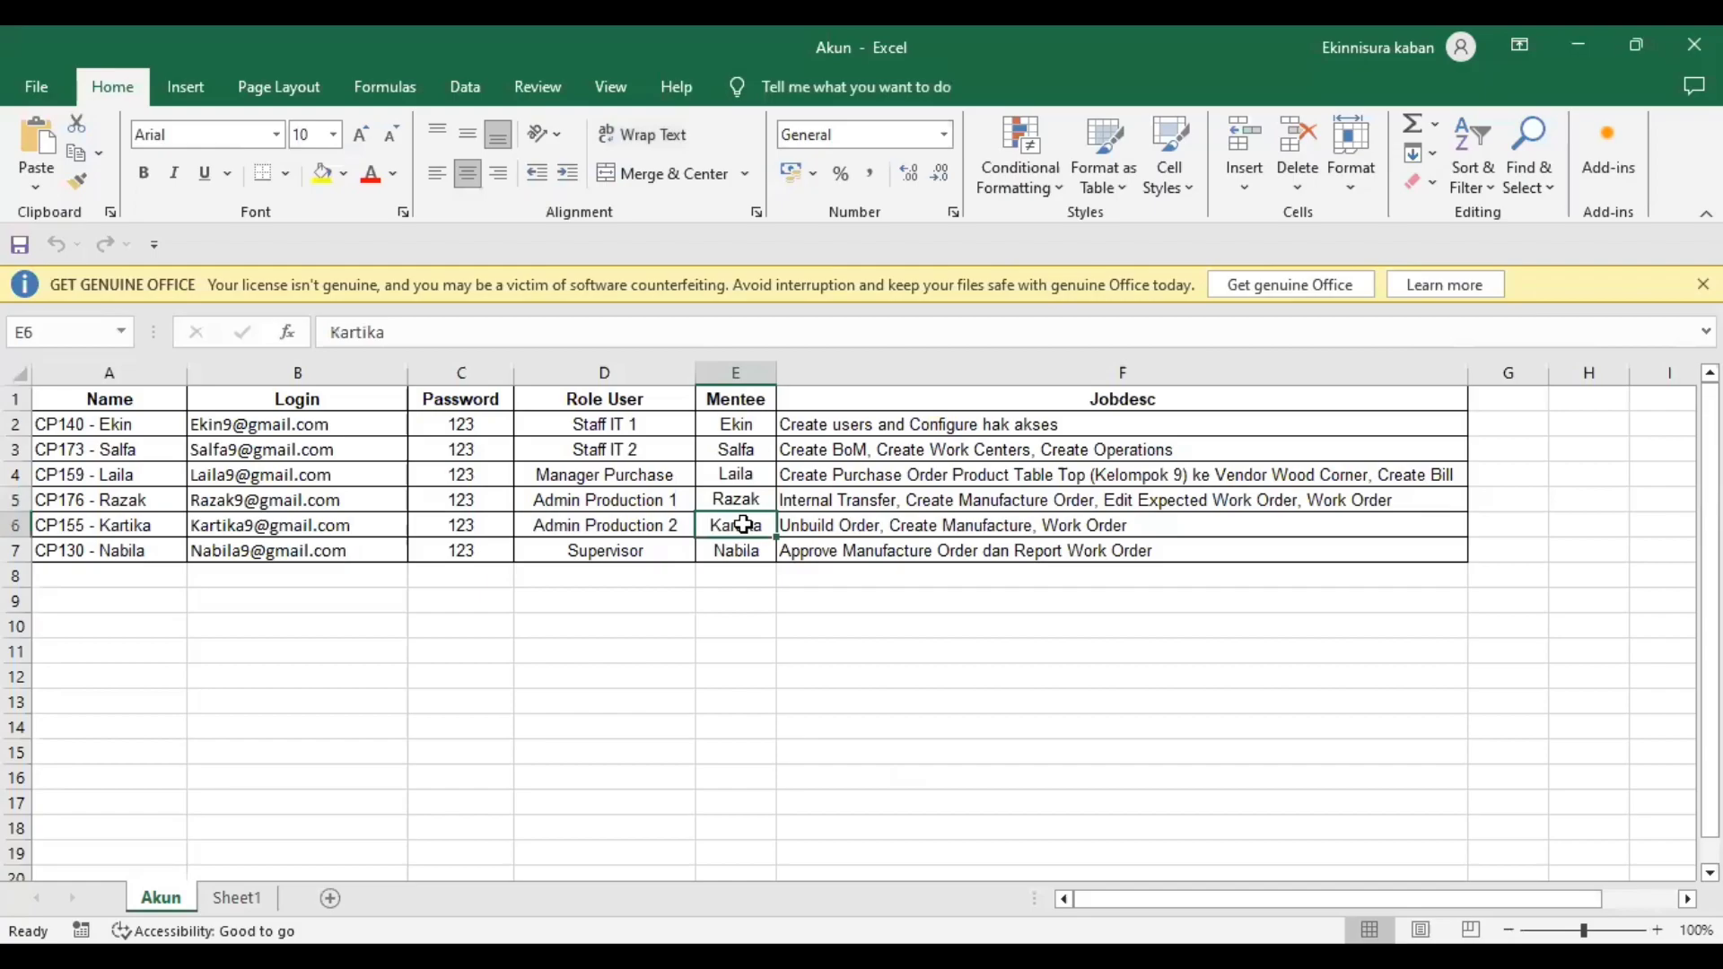
# - Check Admin Production 2's Inventory, Purchase and Manufacturing User-level rights, then return to the Akun sheet
pyautogui.hotkey('alt', 'Tab')
pyautogui.doubleClick(150, 440)
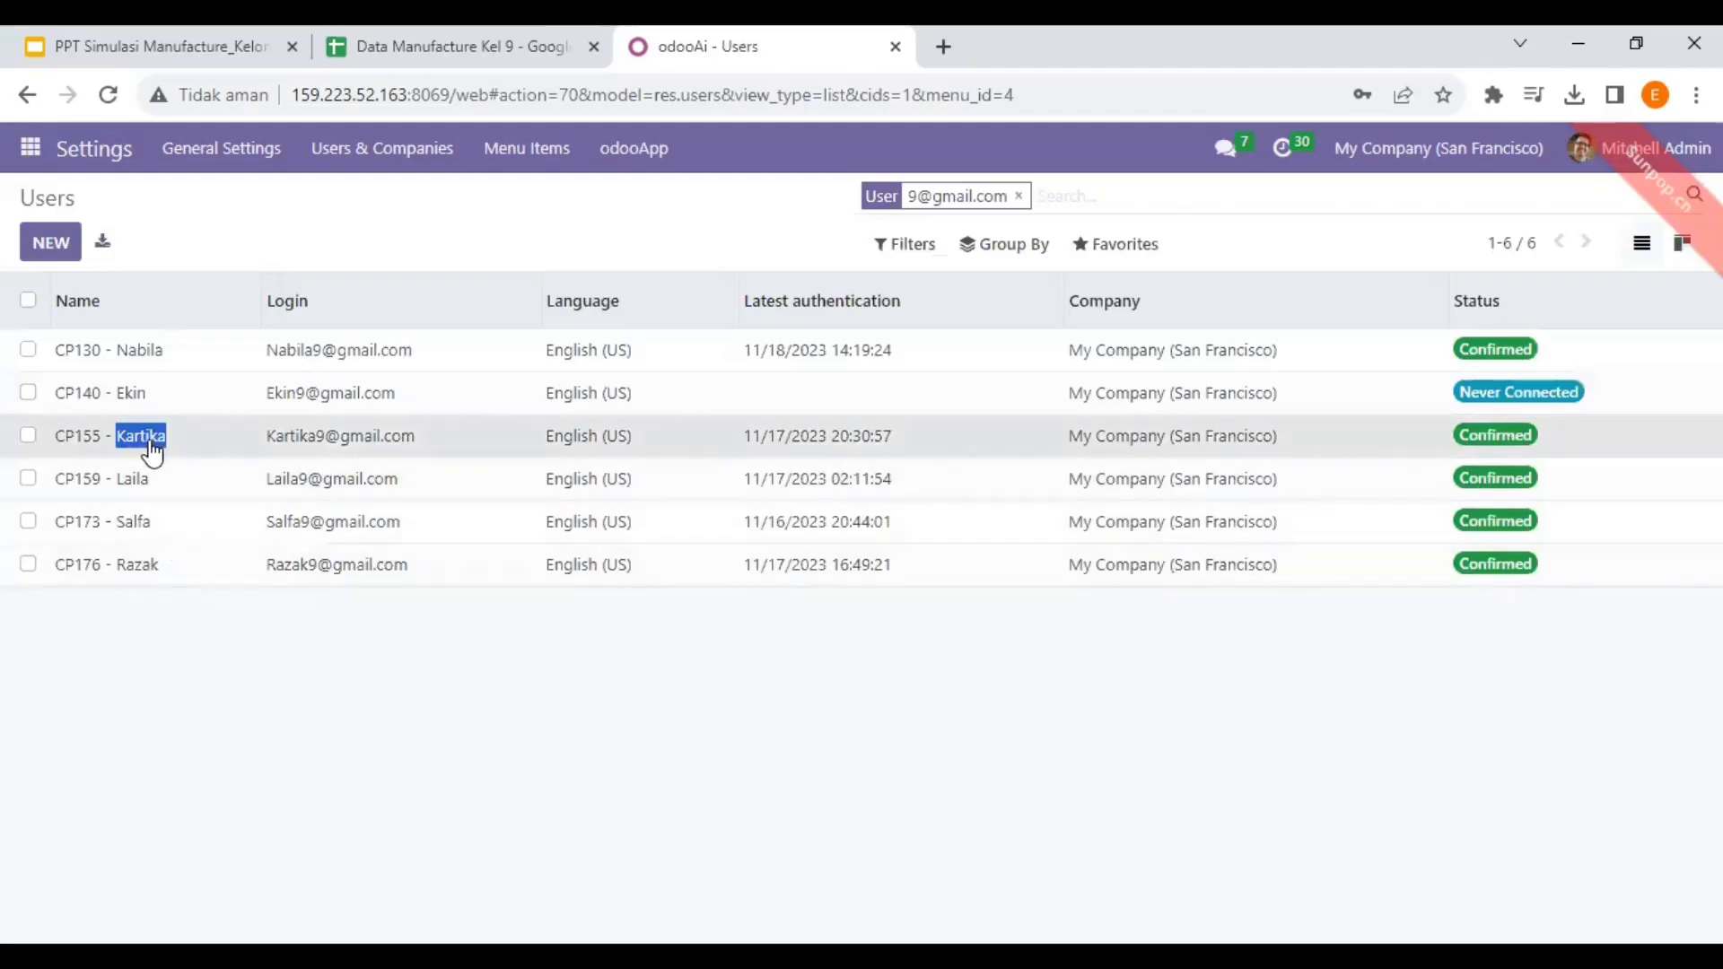
pyautogui.click(151, 441)
pyautogui.scroll(-5, 412, 466)
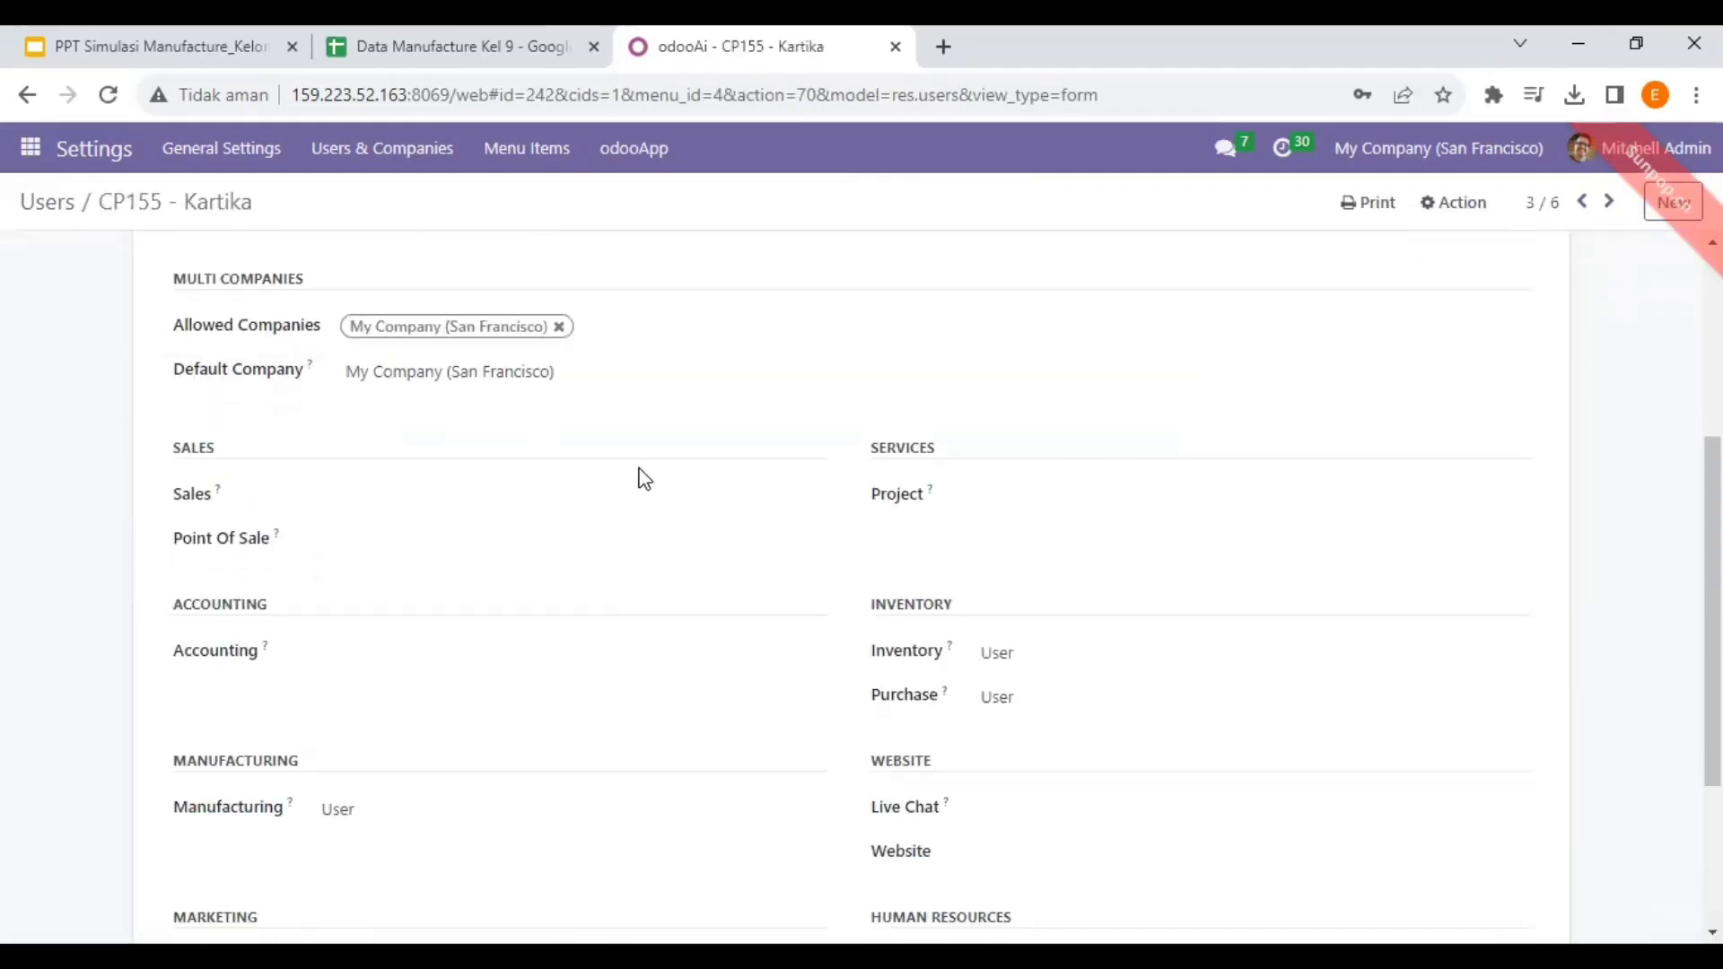
pyautogui.scroll(-3, 643, 478)
pyautogui.scroll(3, 466, 365)
pyautogui.scroll(-2, 416, 472)
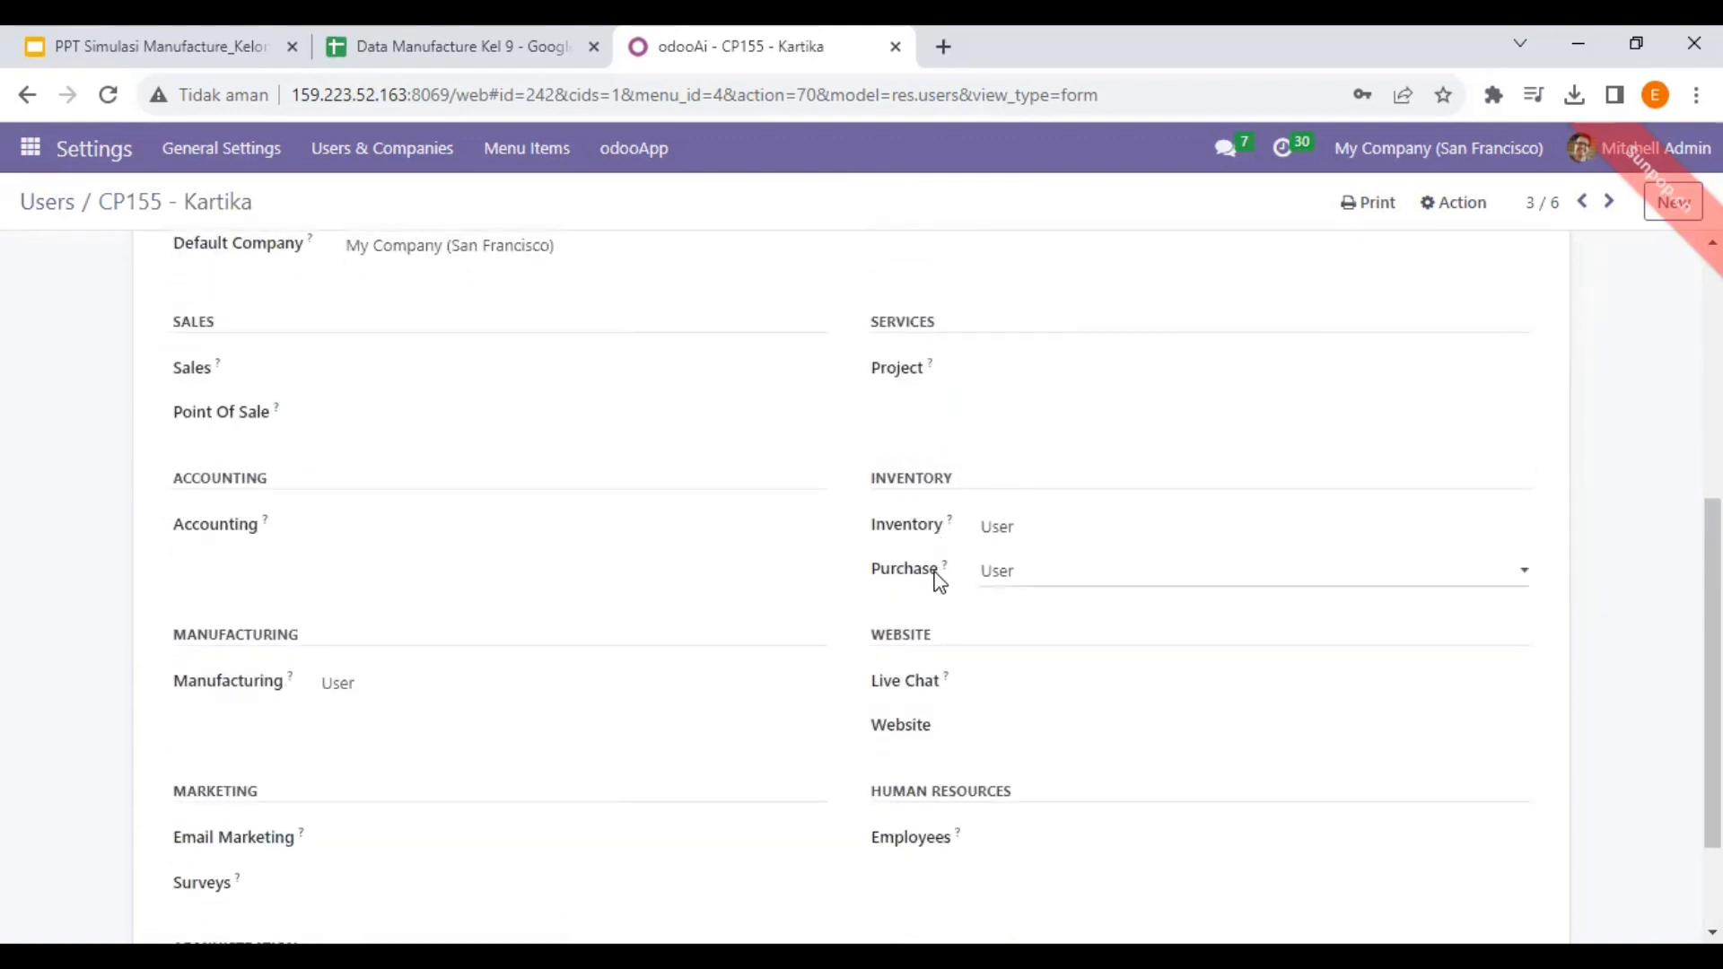
pyautogui.click(47, 202)
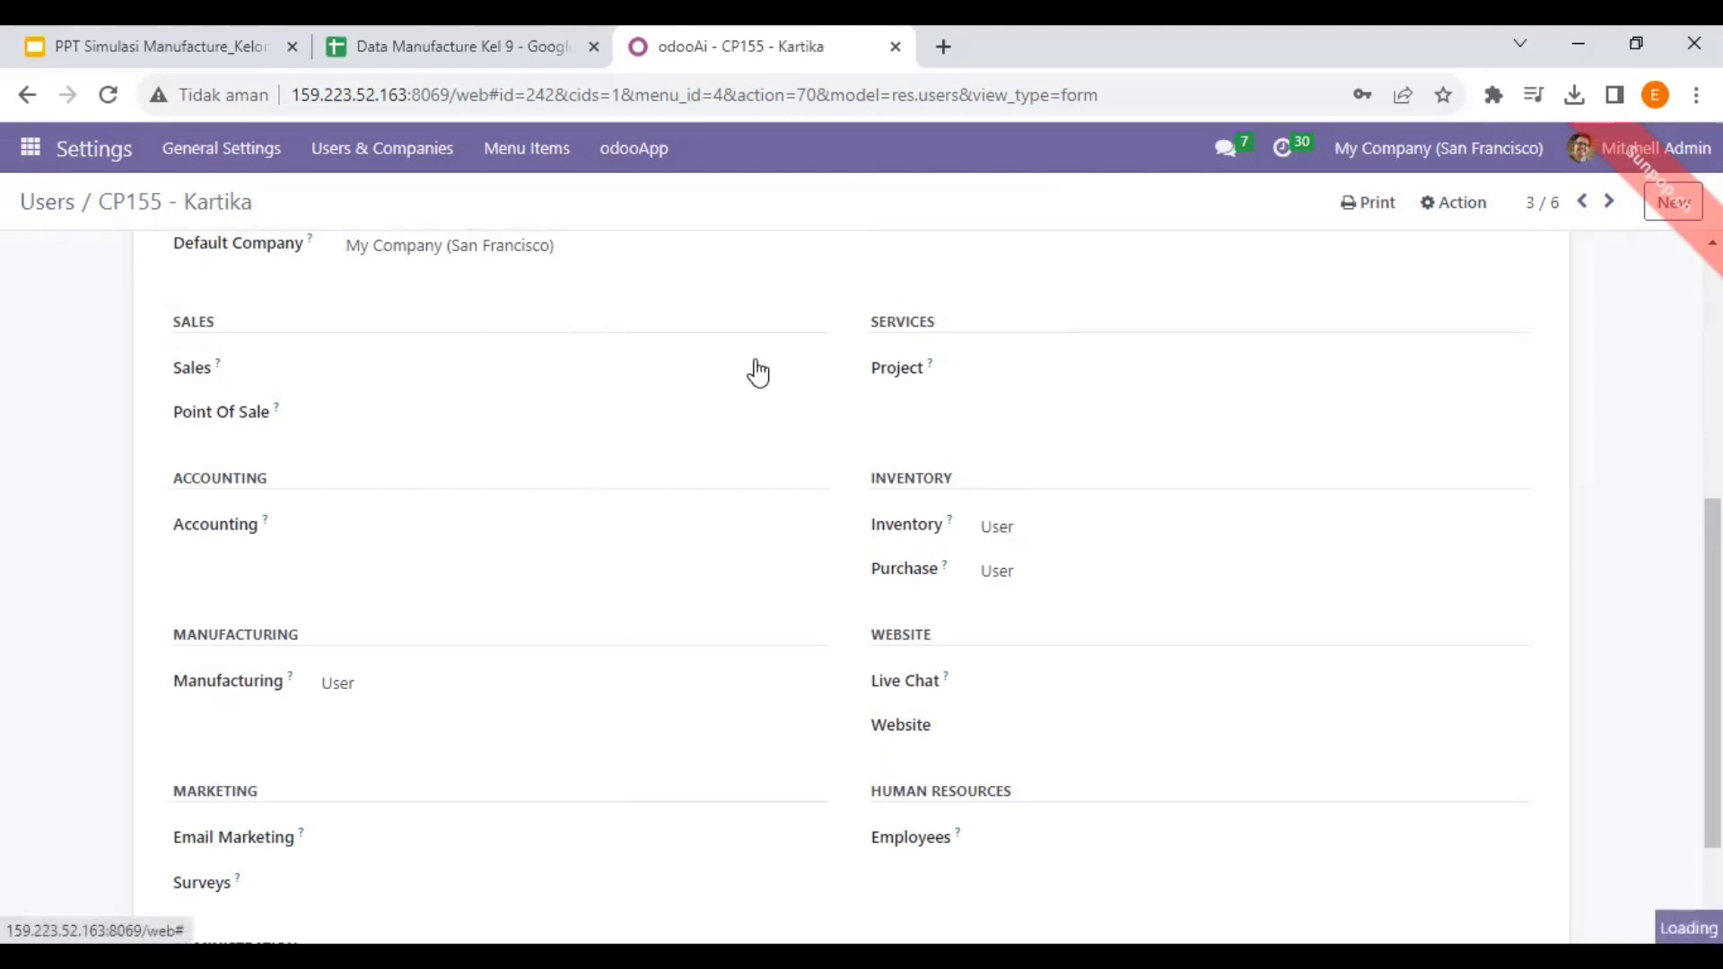
pyautogui.hotkey('alt', 'Tab')
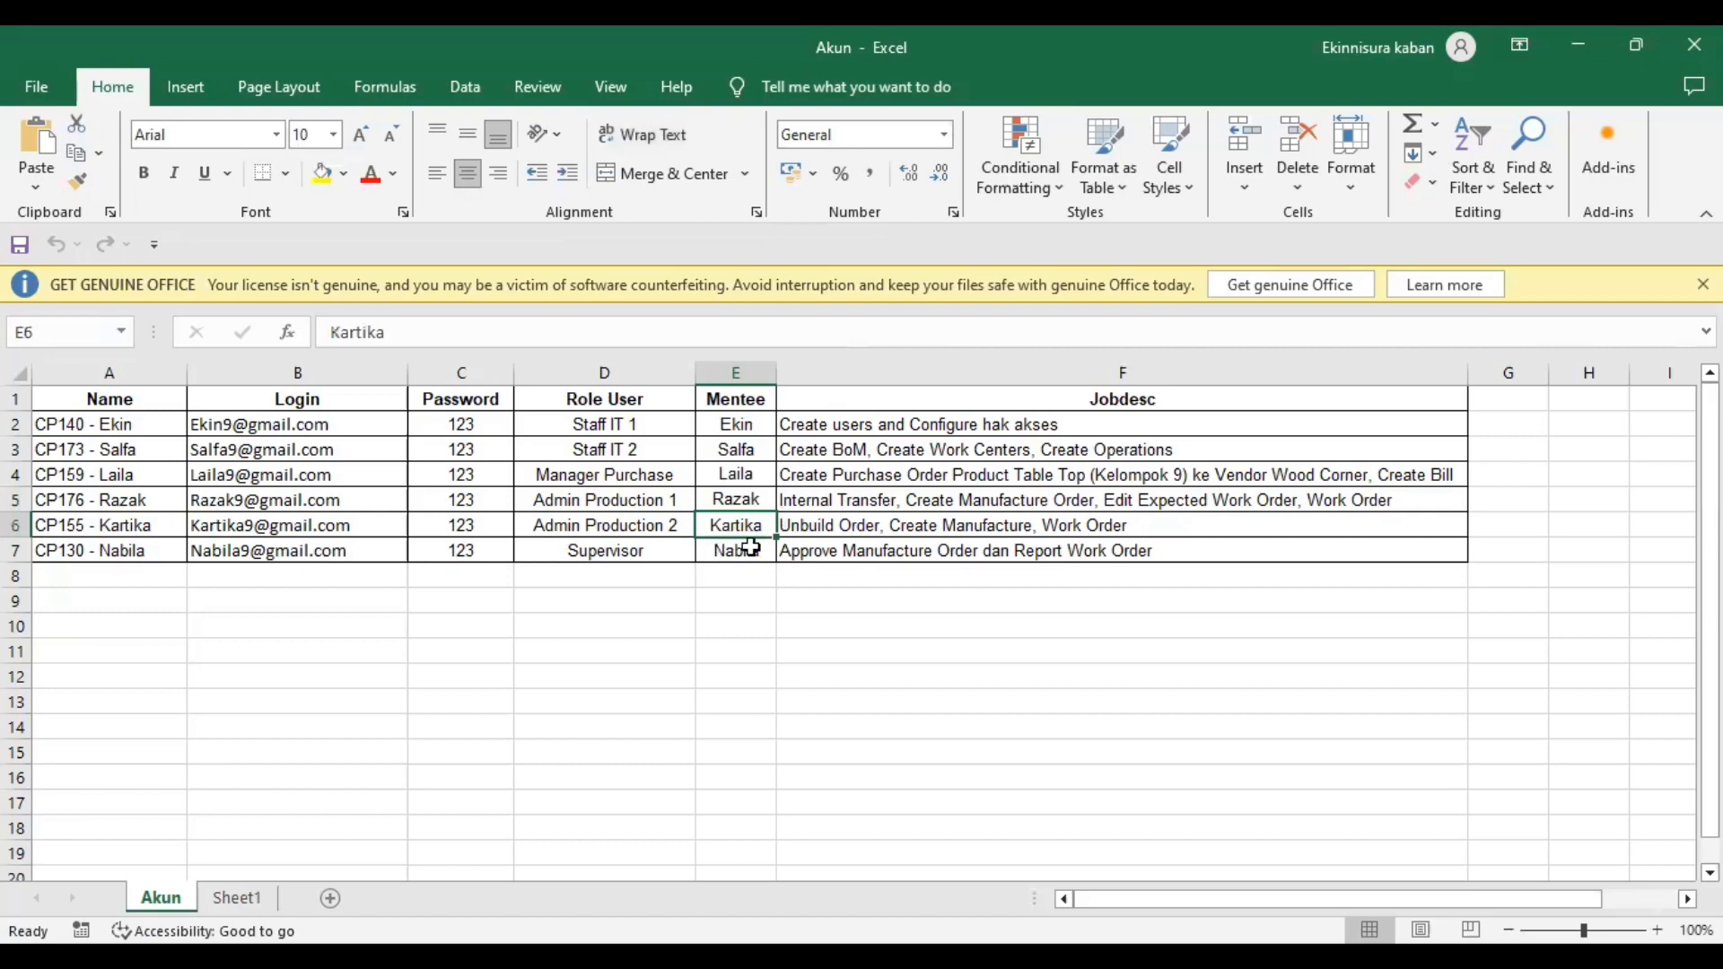
# - Open the Supervisor user and check its Manufacturing Administrator, Accounting Advisor and Inventory/Purchase User rights
pyautogui.click(752, 549)
pyautogui.click(648, 565)
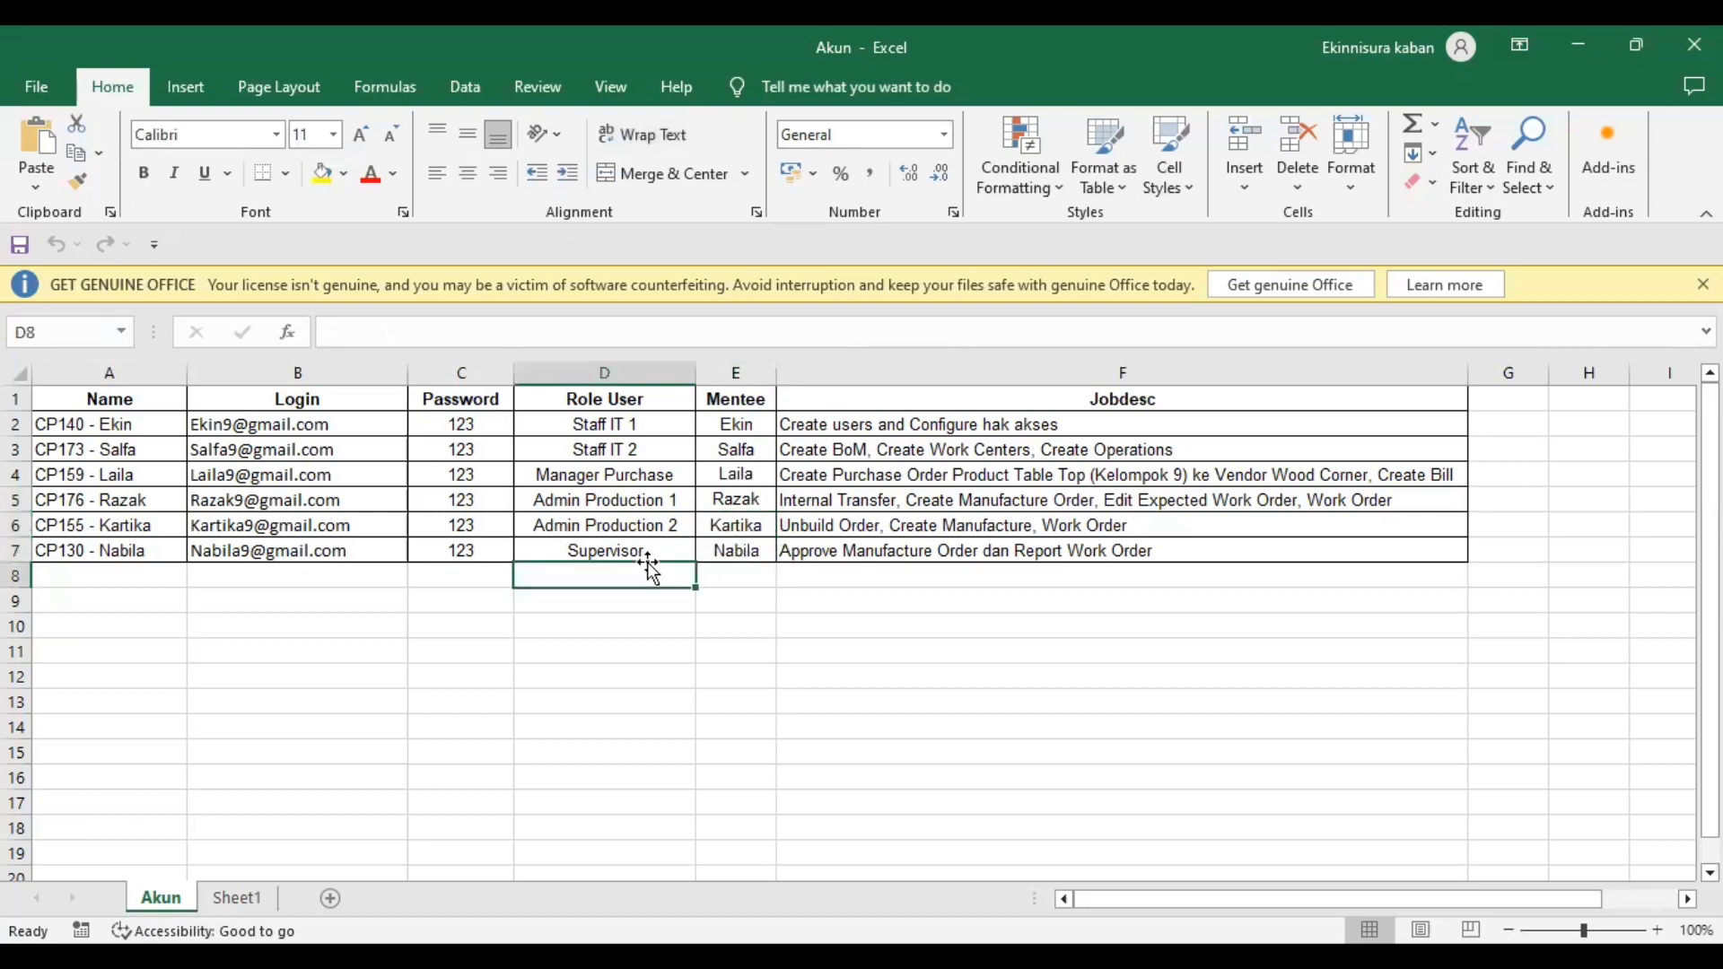
pyautogui.hotkey('alt', 'Tab')
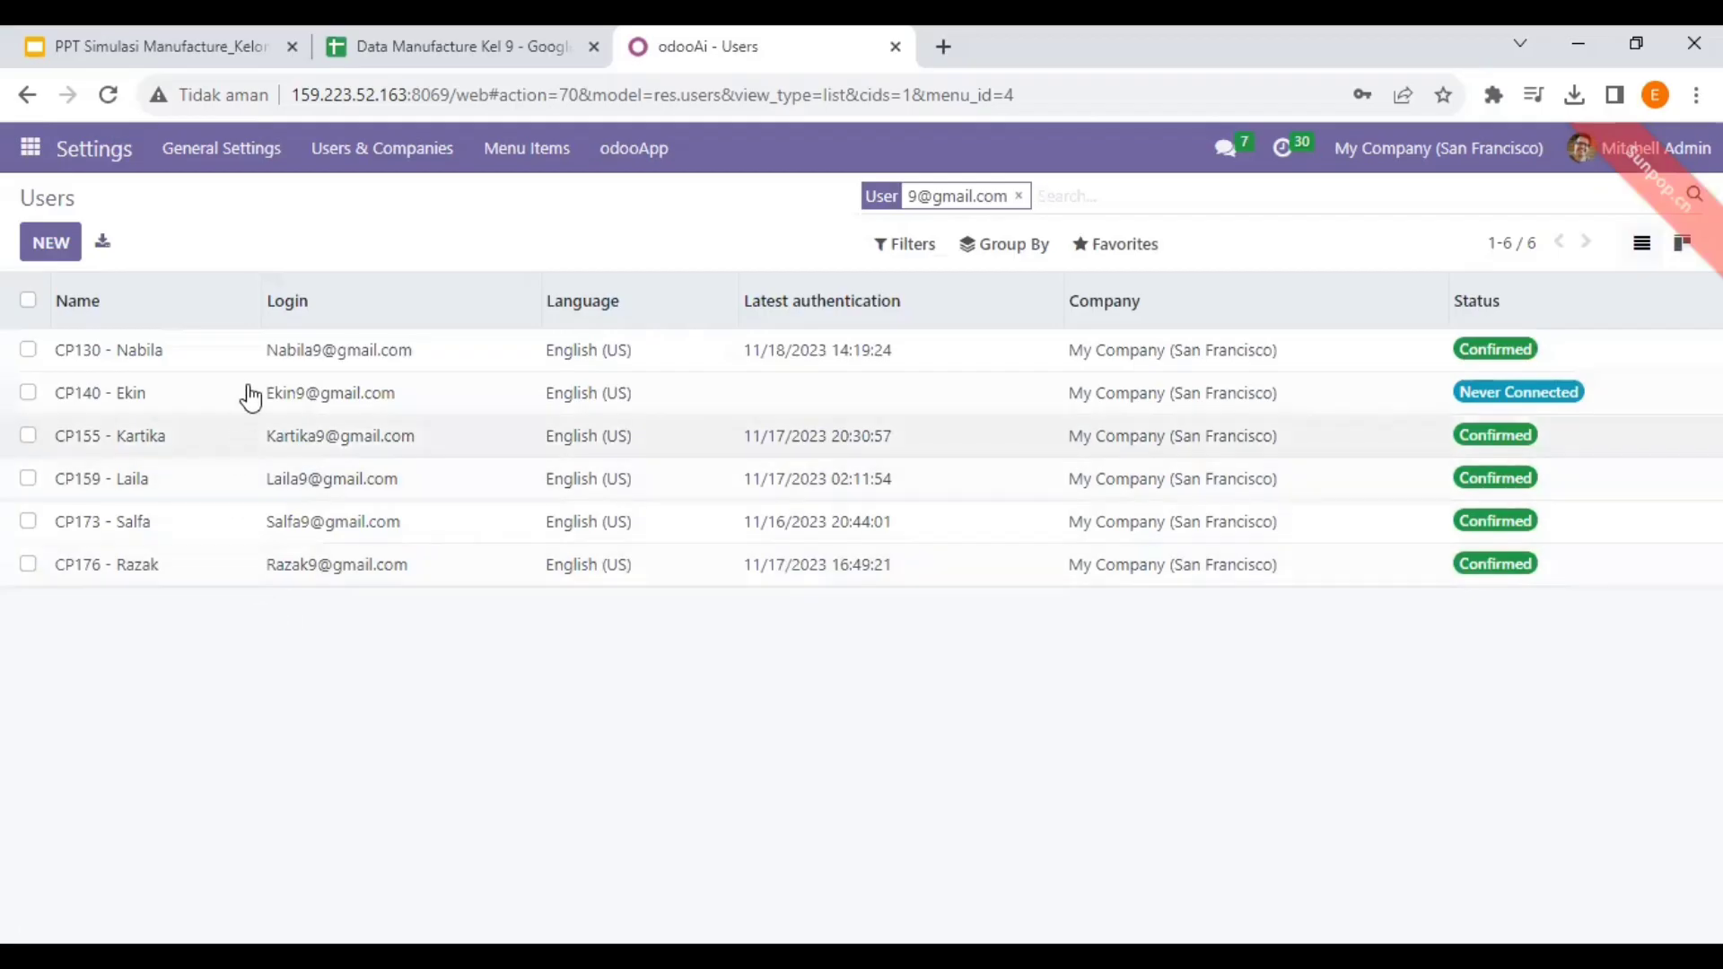
pyautogui.click(261, 361)
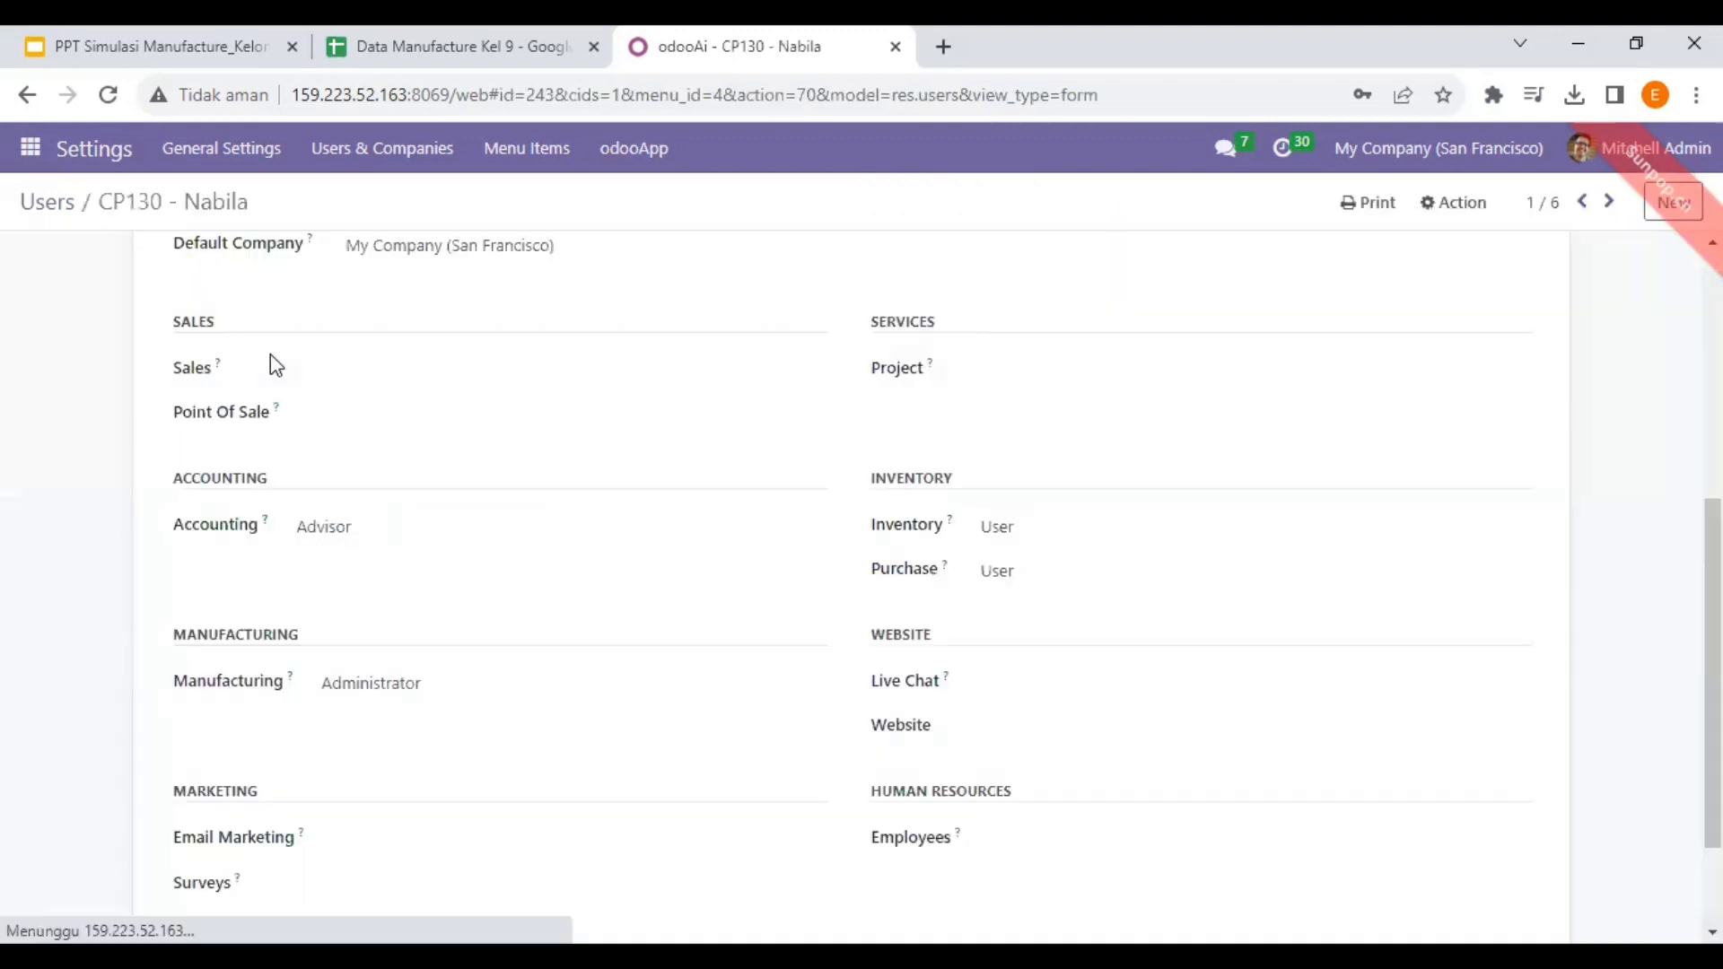
pyautogui.scroll(-2, 772, 411)
pyautogui.scroll(4, 763, 418)
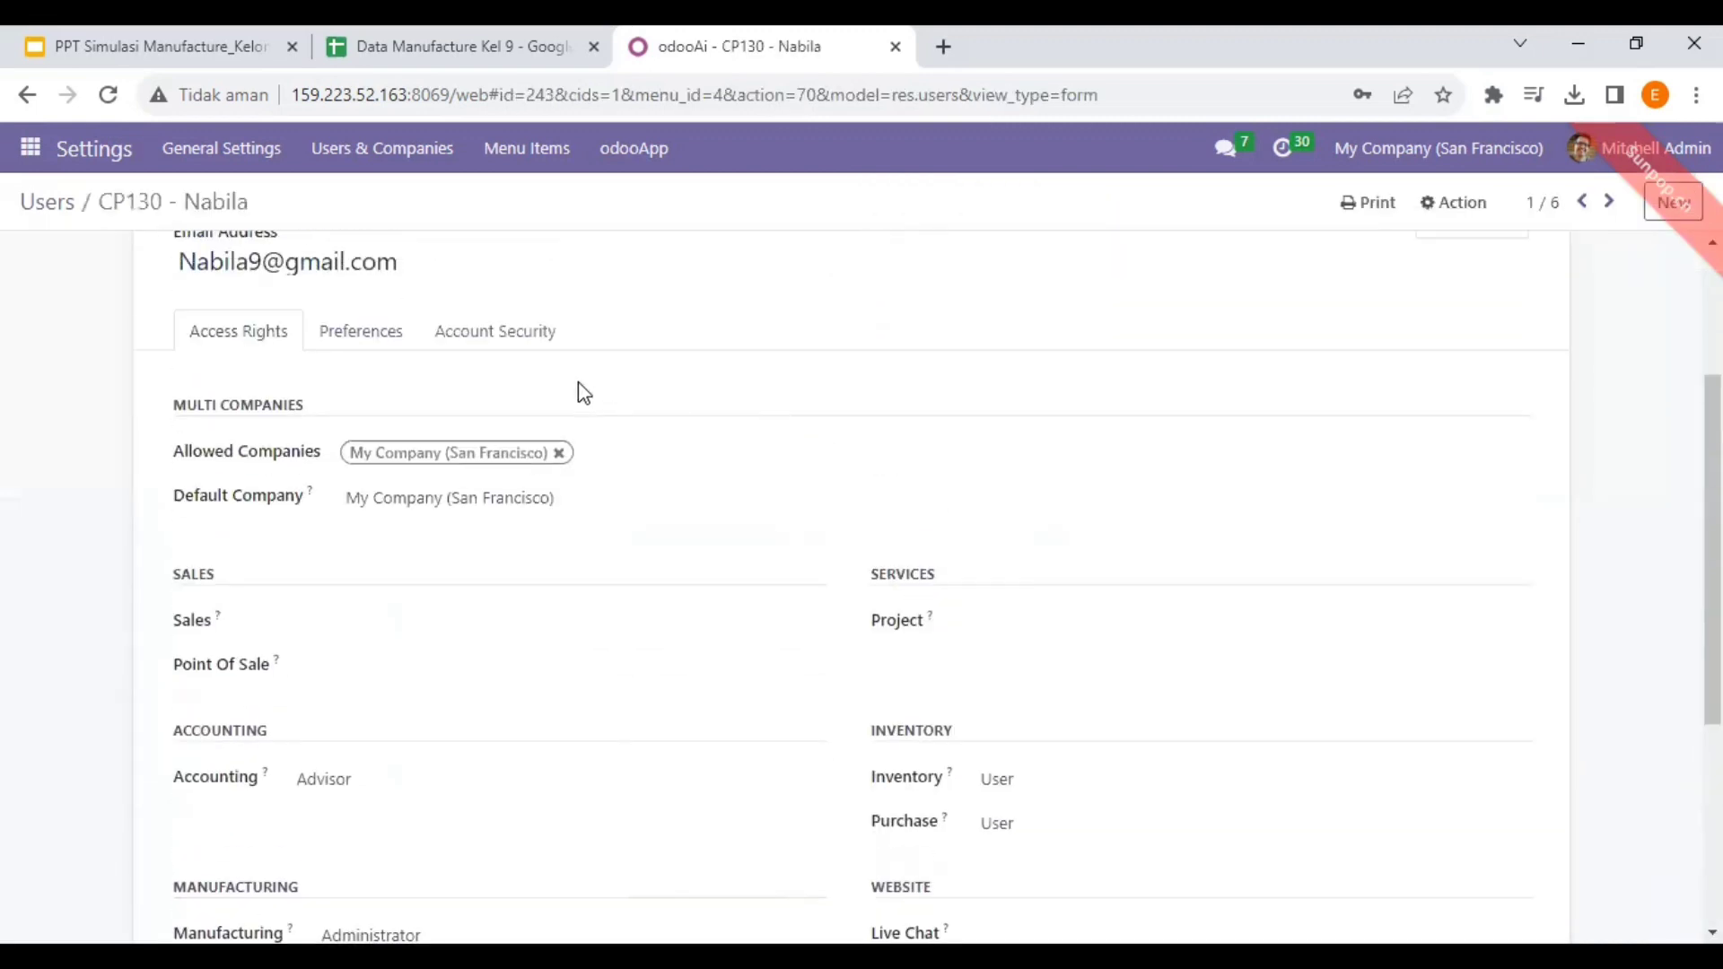
pyautogui.scroll(-3, 584, 393)
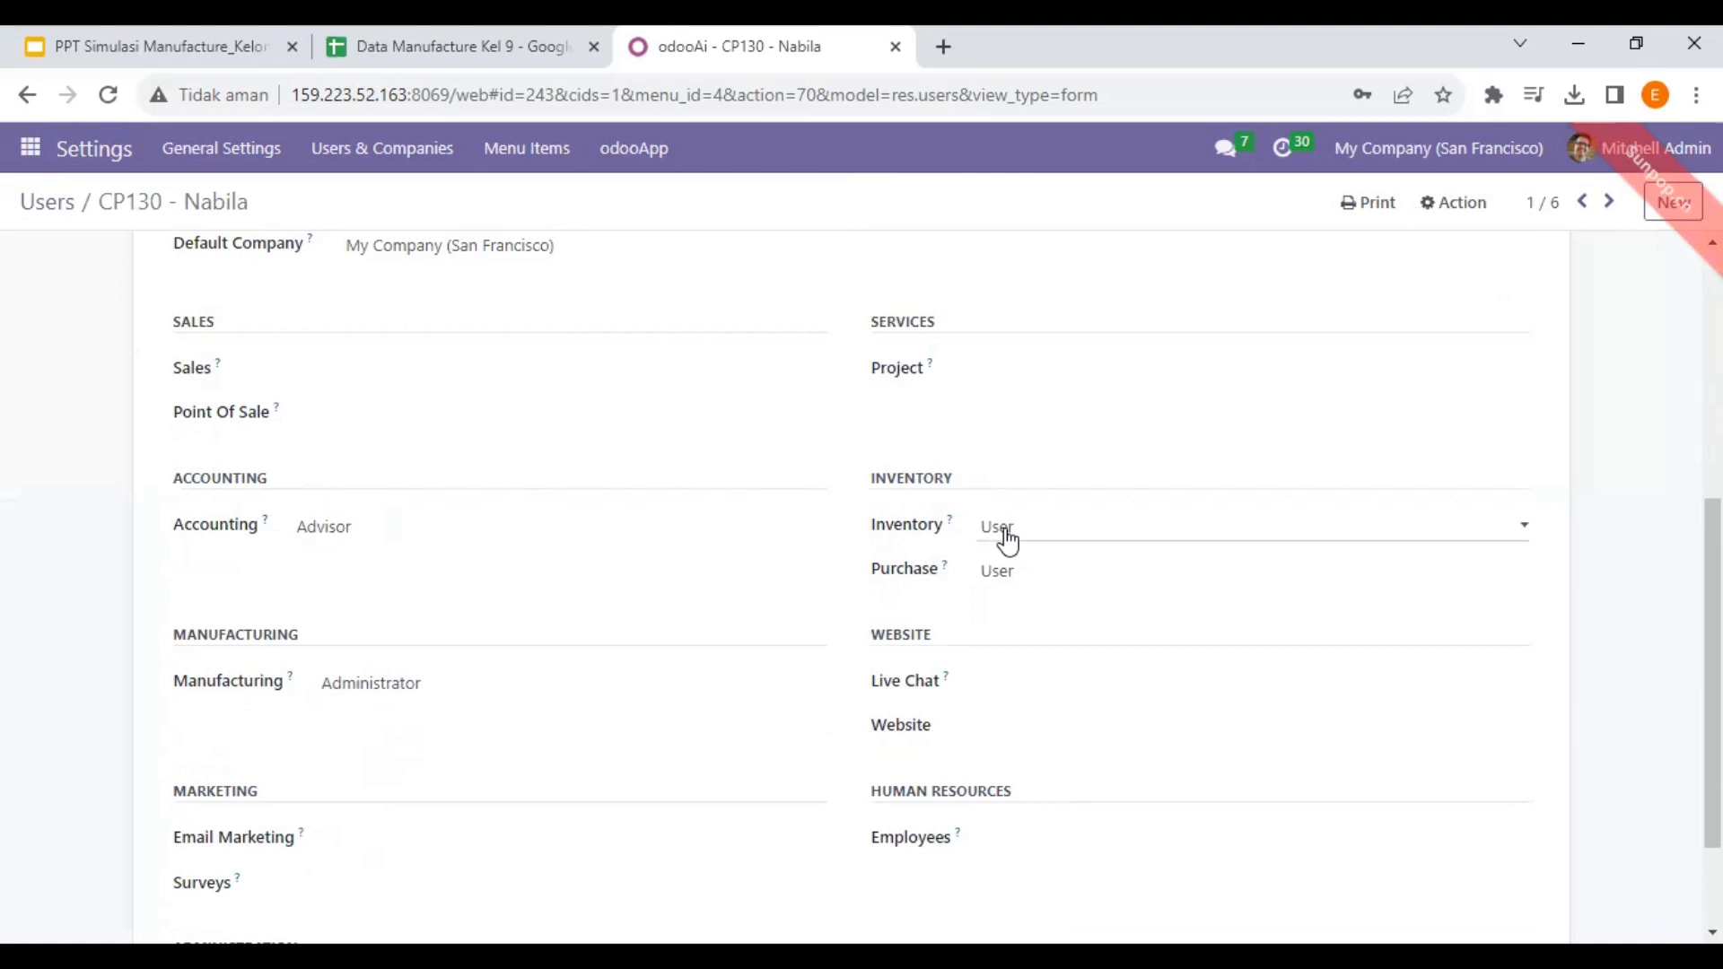
pyautogui.scroll(5, 1035, 589)
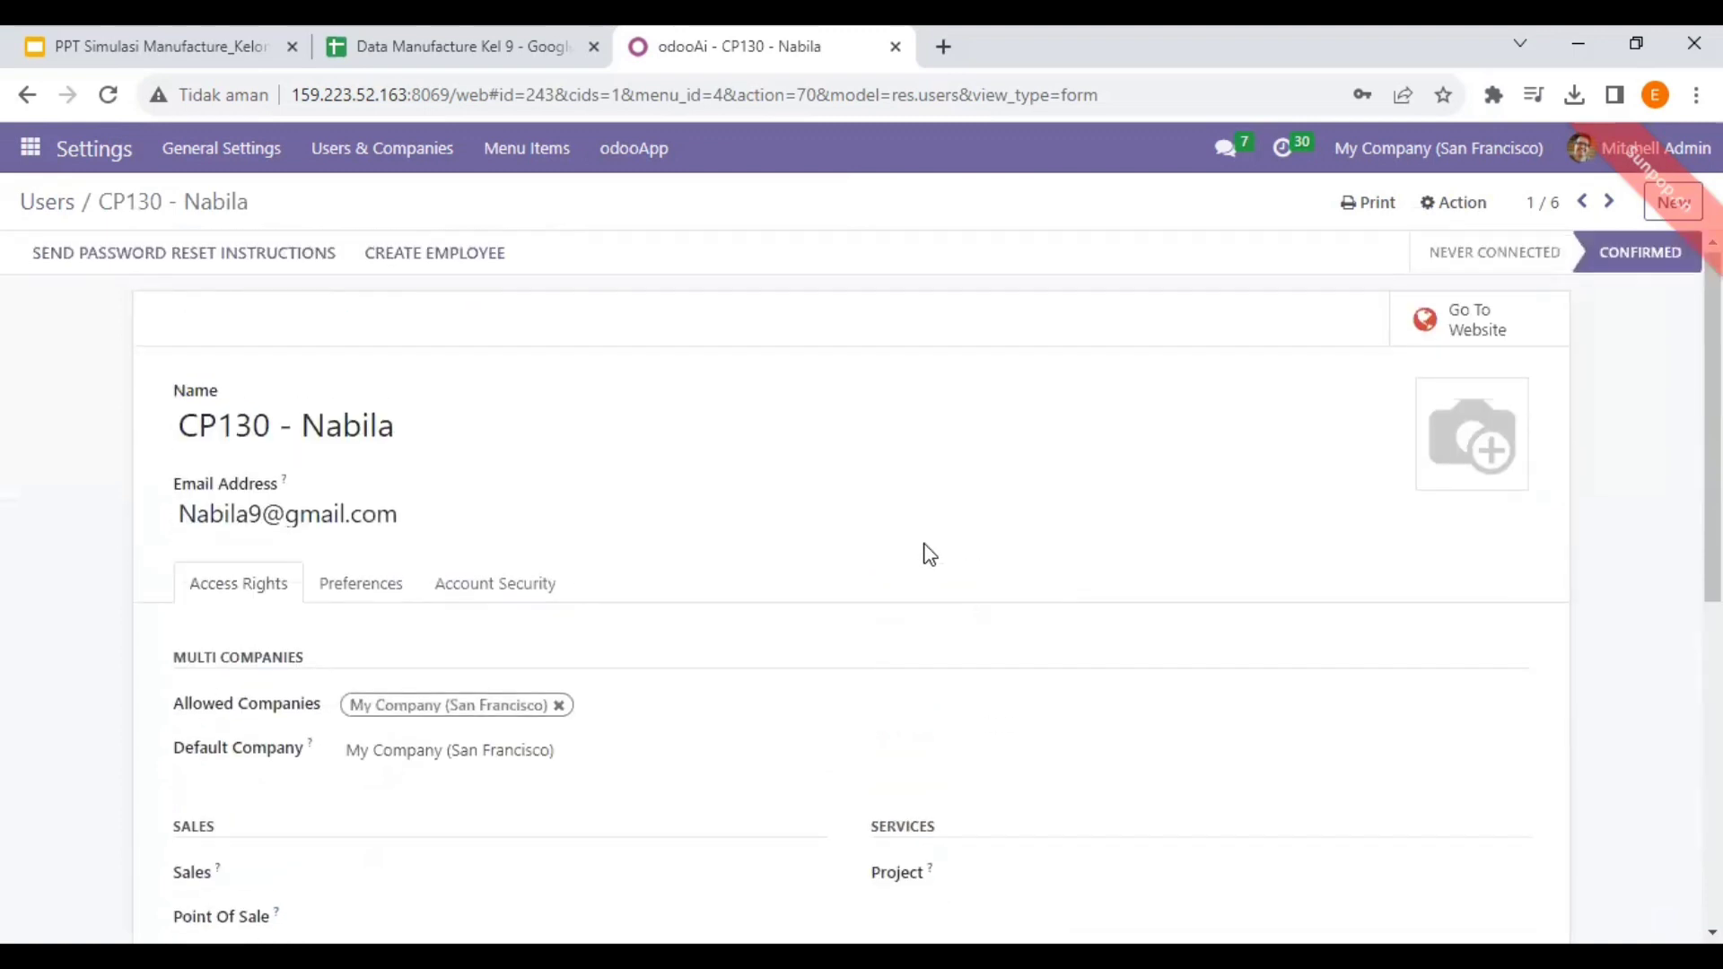
pyautogui.click(47, 204)
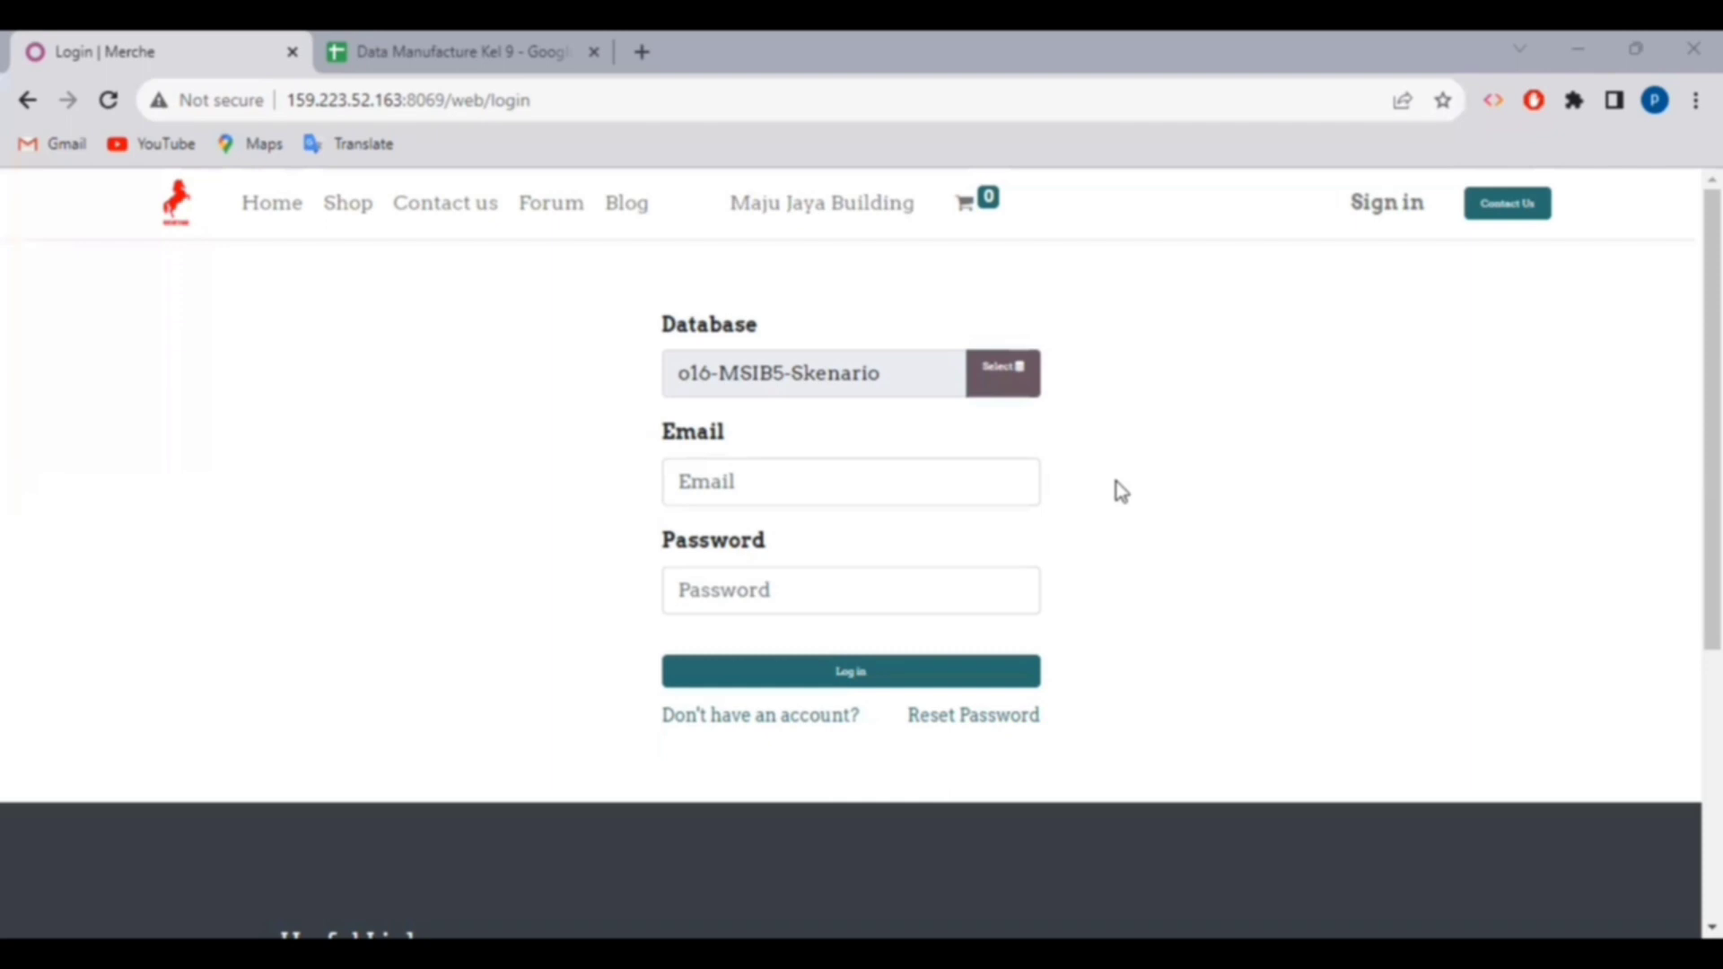
# - Log in to o16-MSIB5-Skenario with the team member's e-mail and password
pyautogui.click(942, 493)
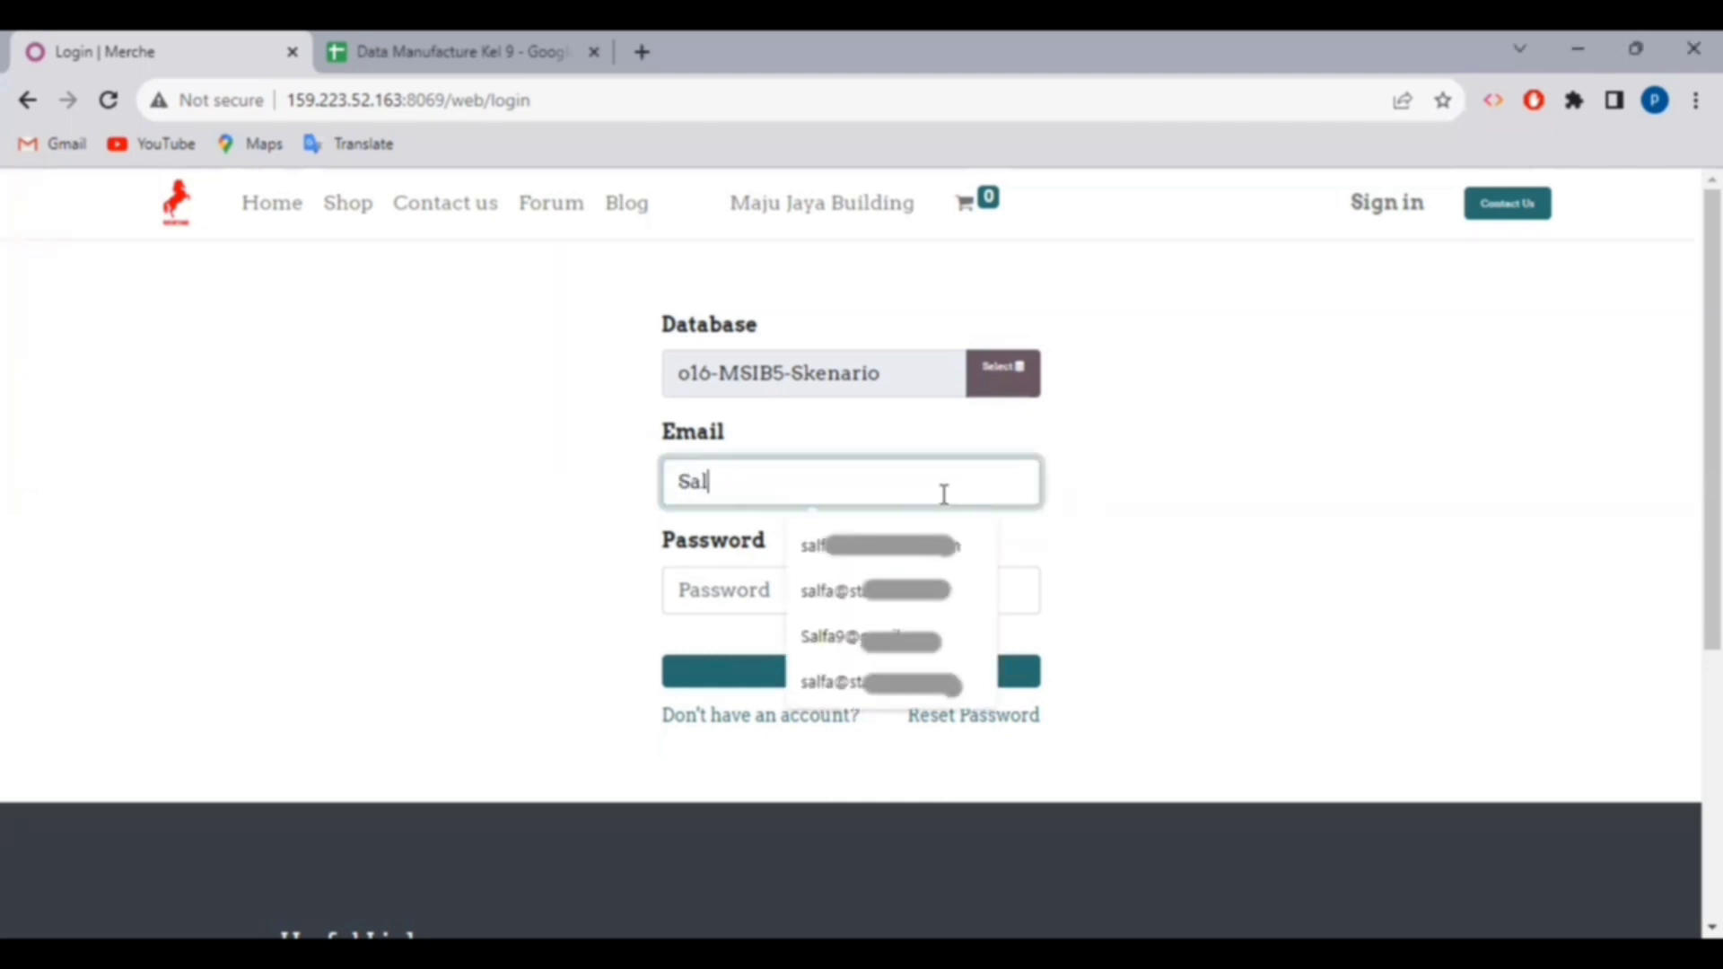
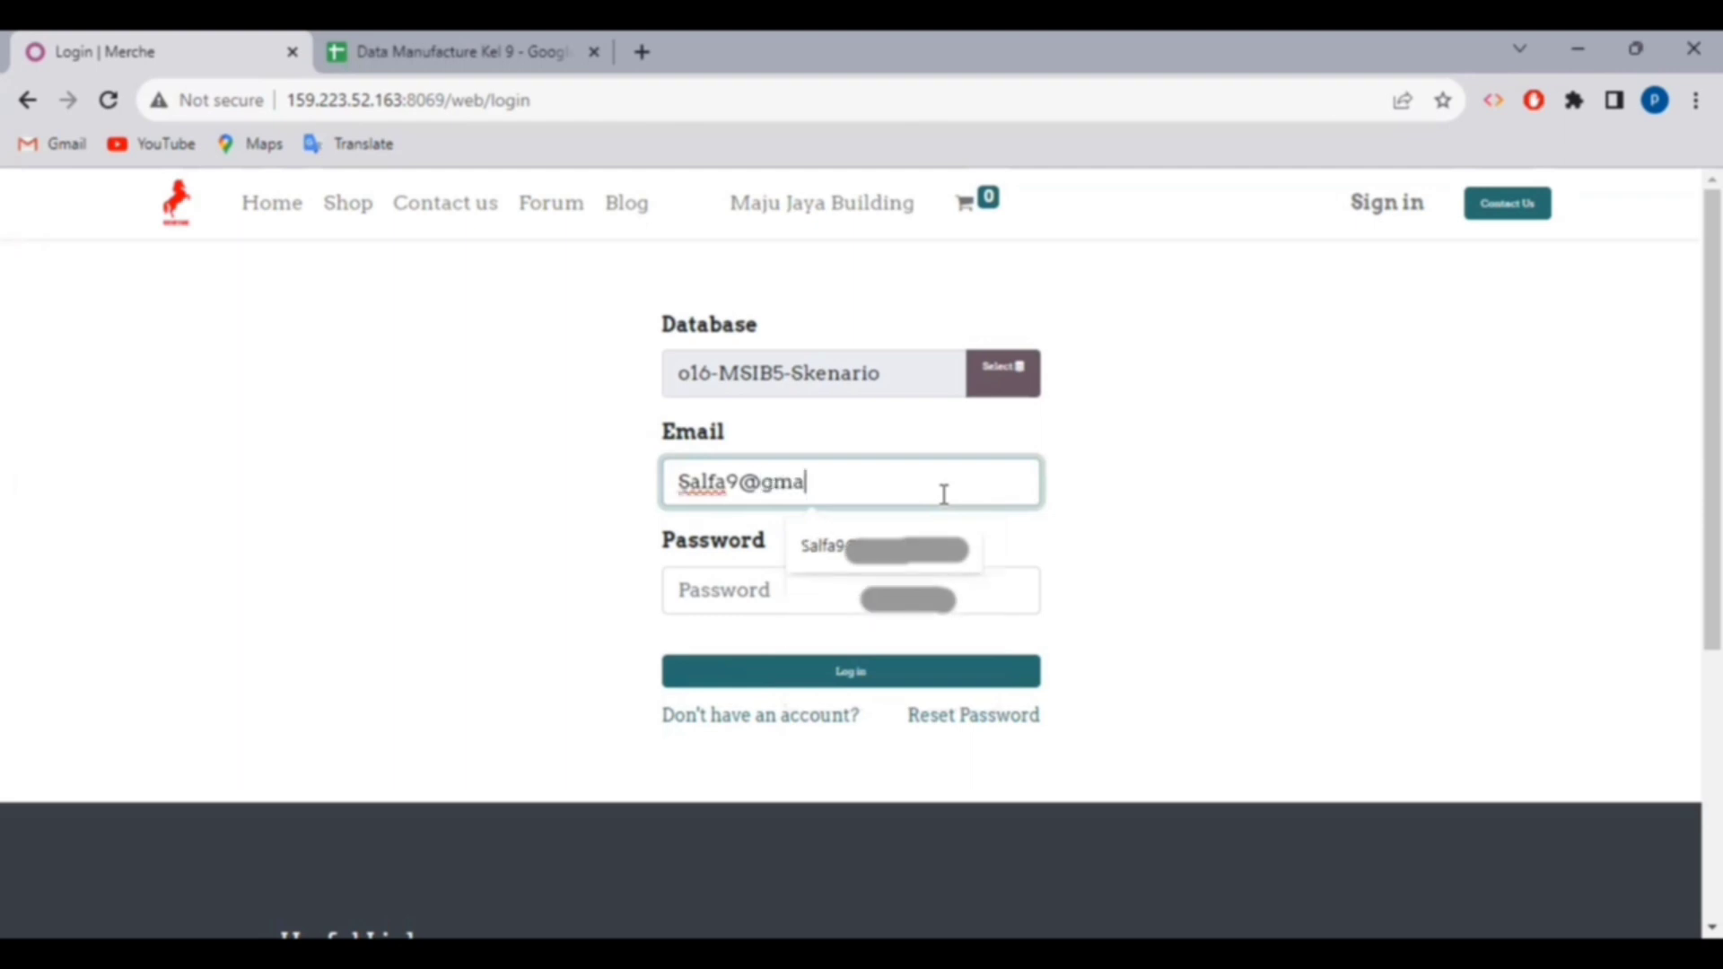
pyautogui.press('Tab')
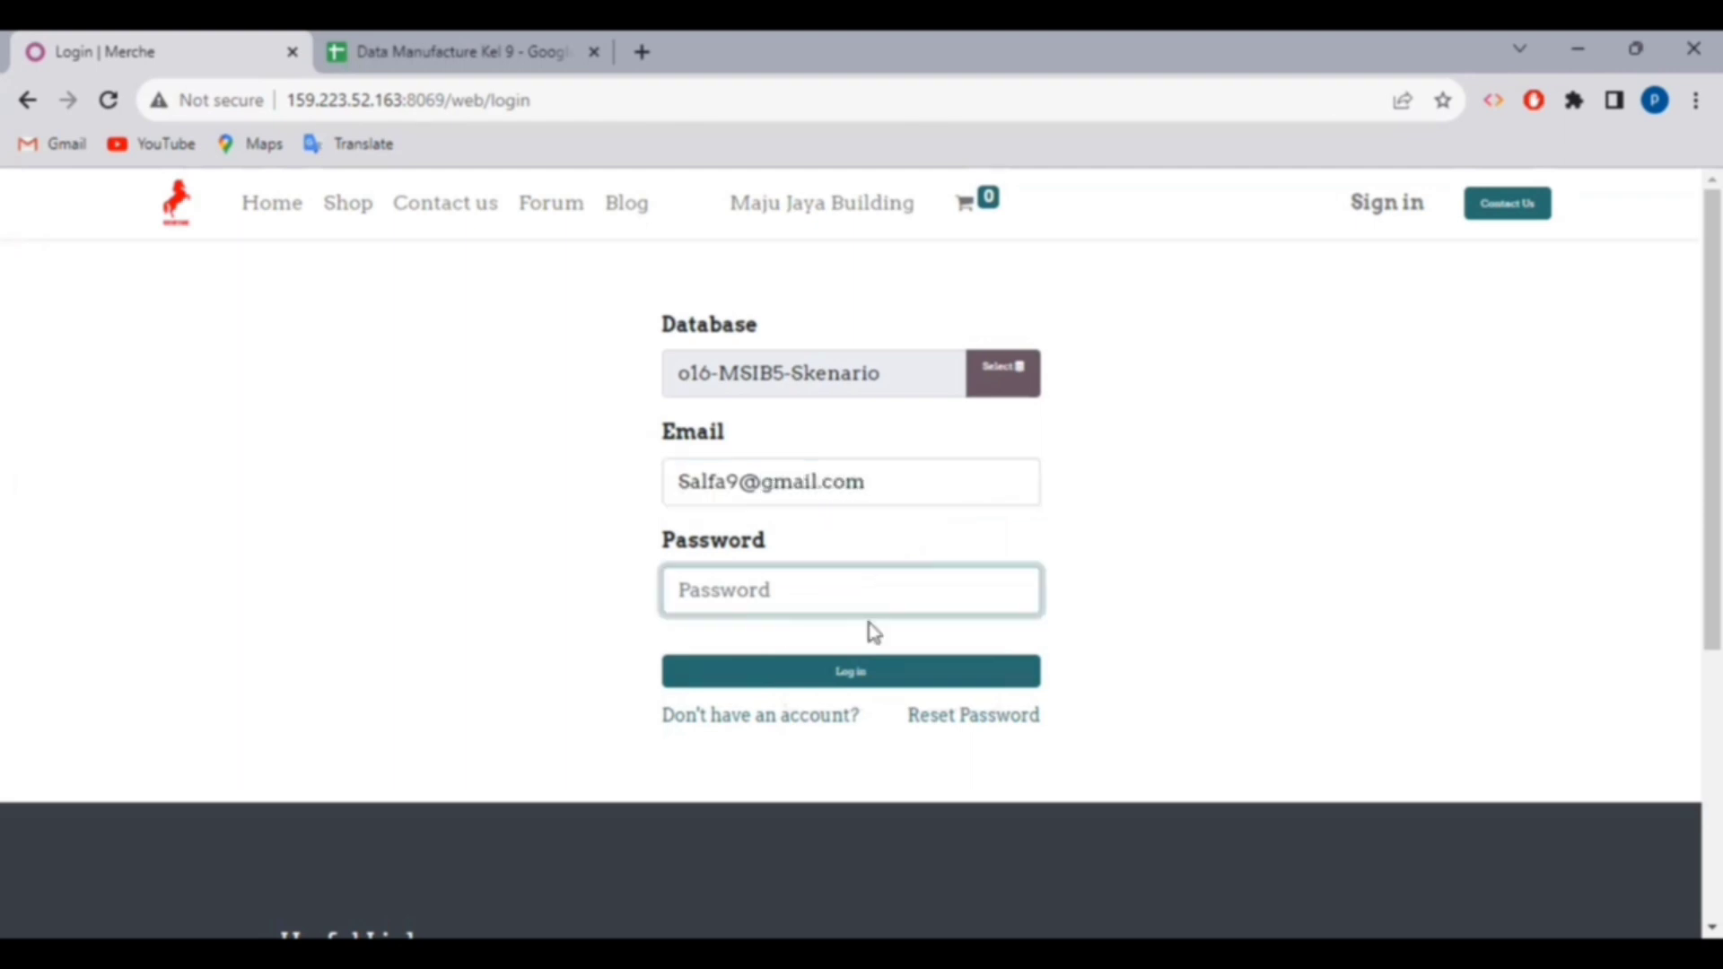
pyautogui.write('•')
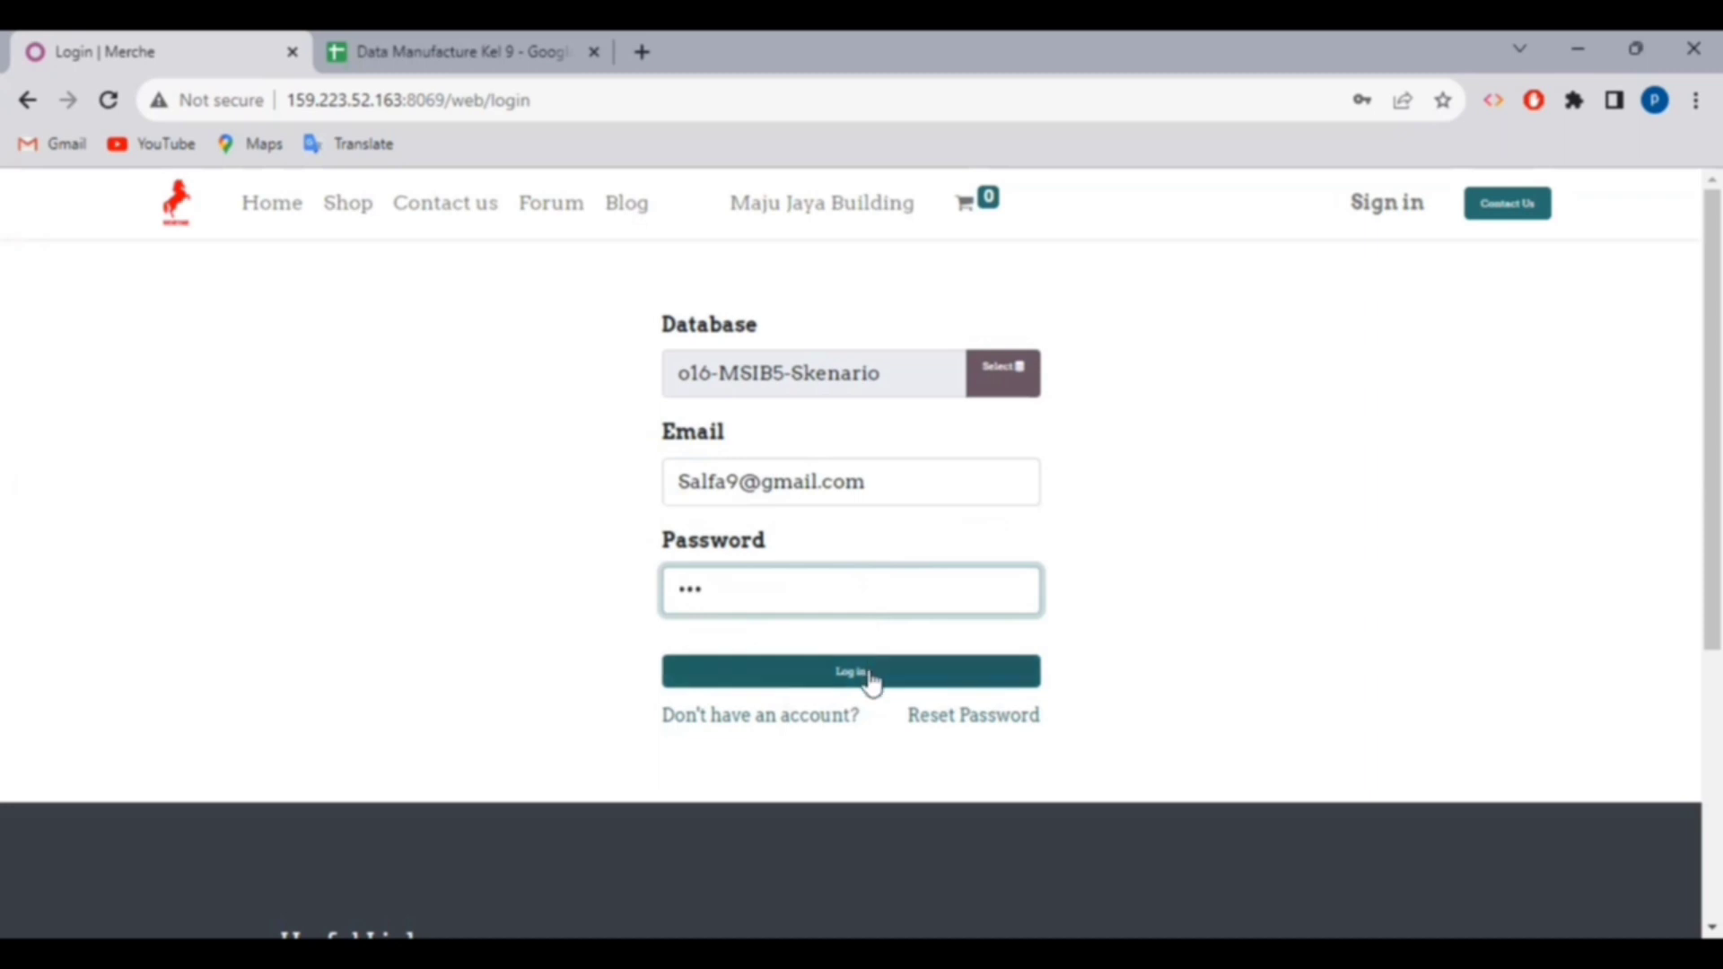
pyautogui.click(868, 674)
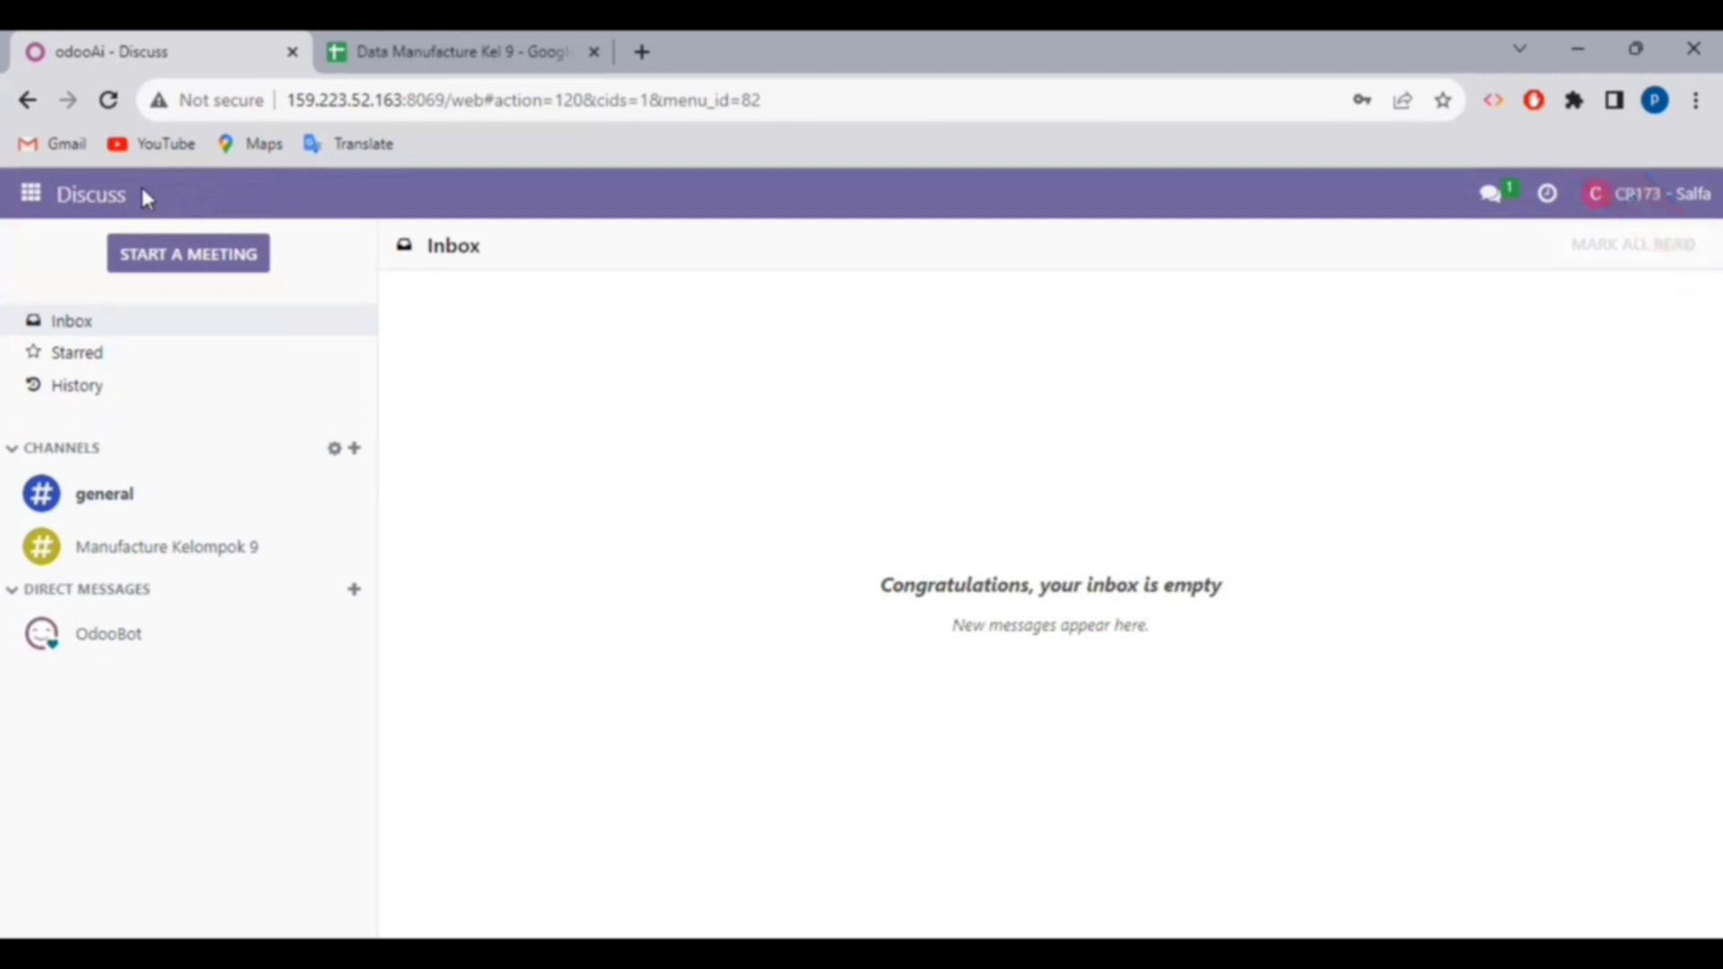
# - Open the Bills of Materials list in the Manufacturing app
pyautogui.click(32, 196)
pyautogui.click(107, 698)
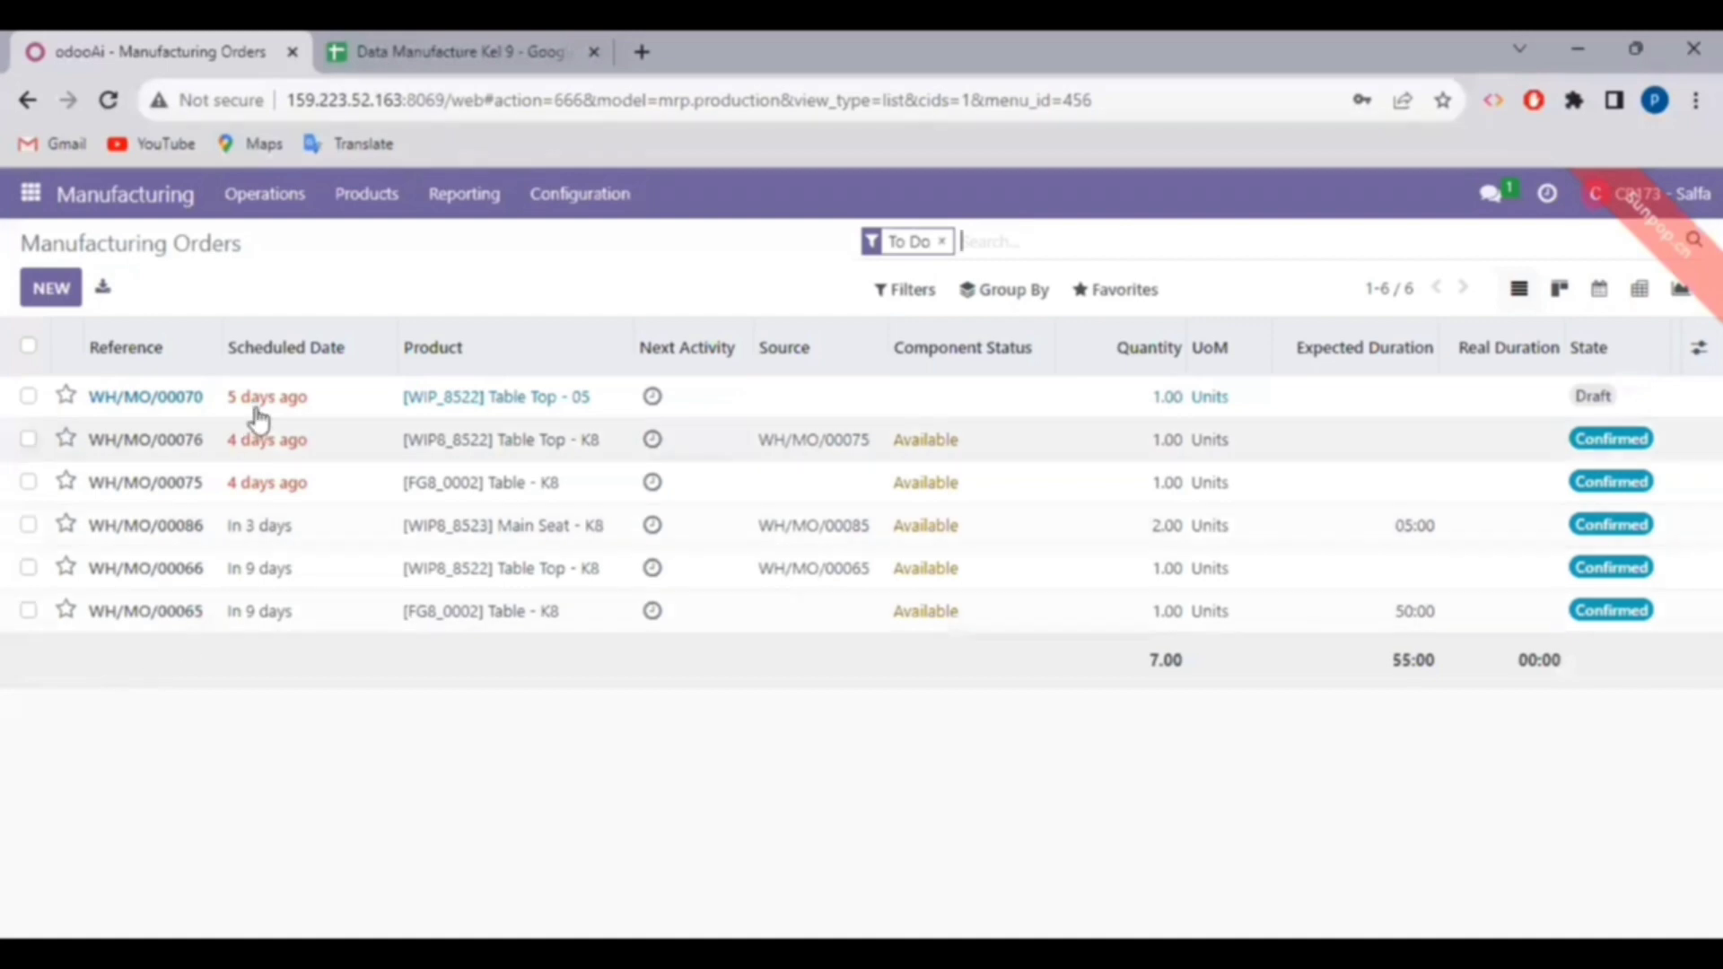
pyautogui.click(372, 208)
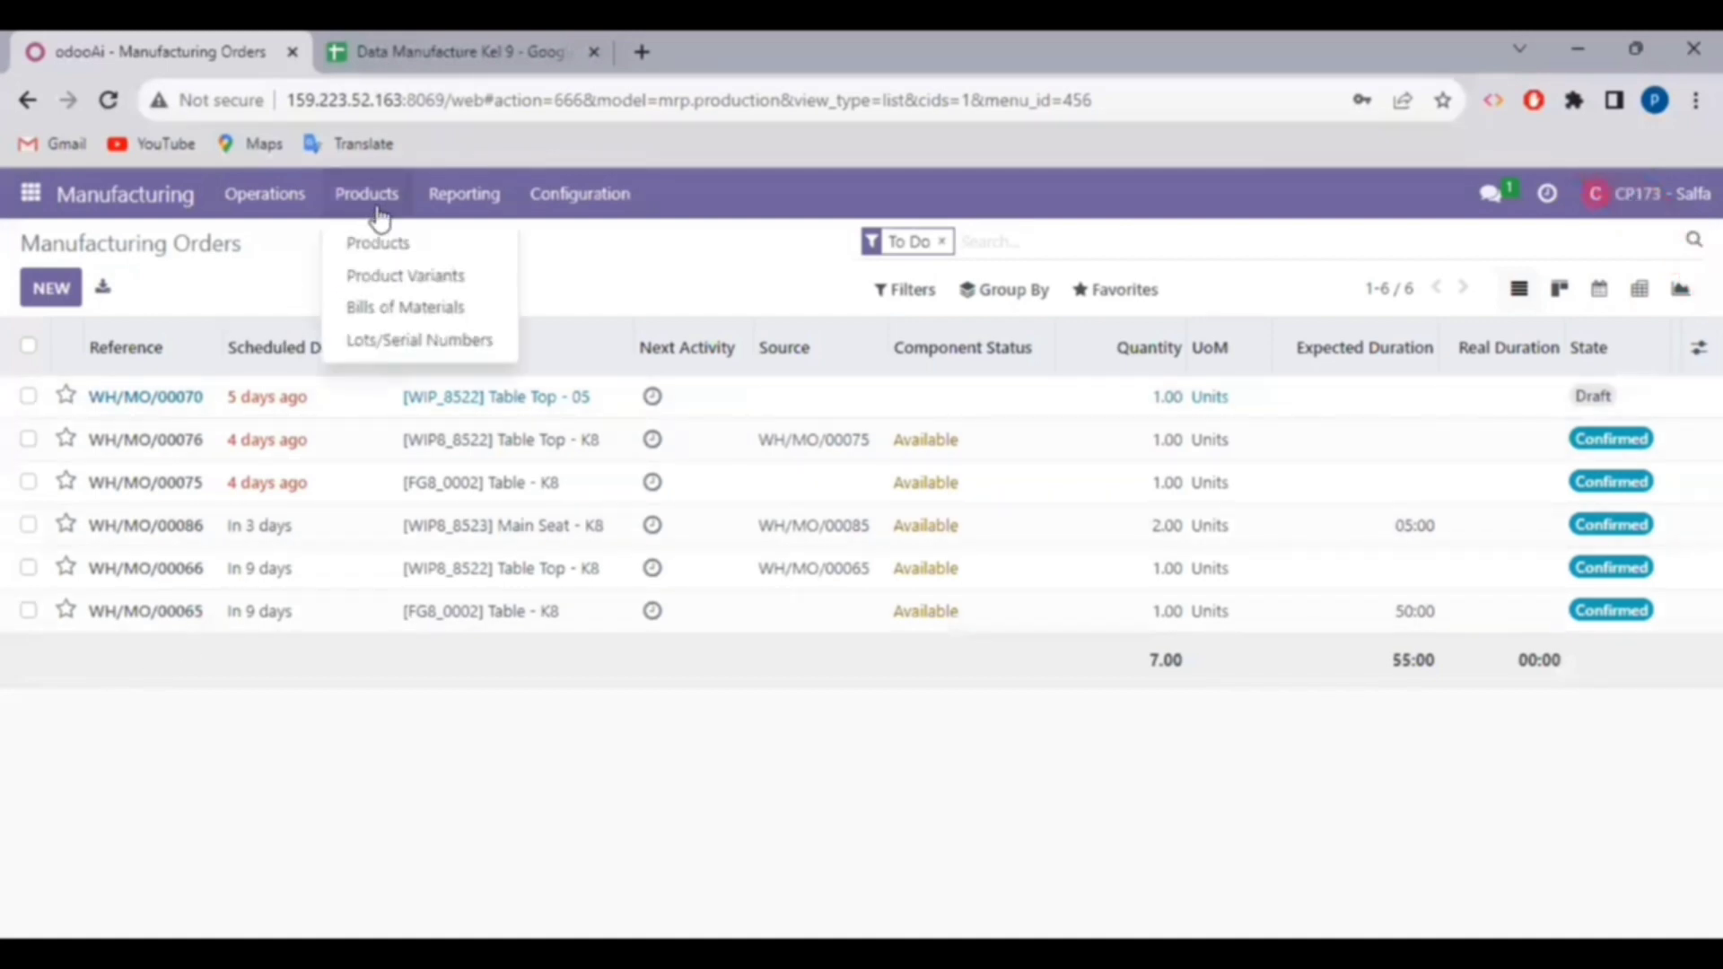
pyautogui.click(407, 310)
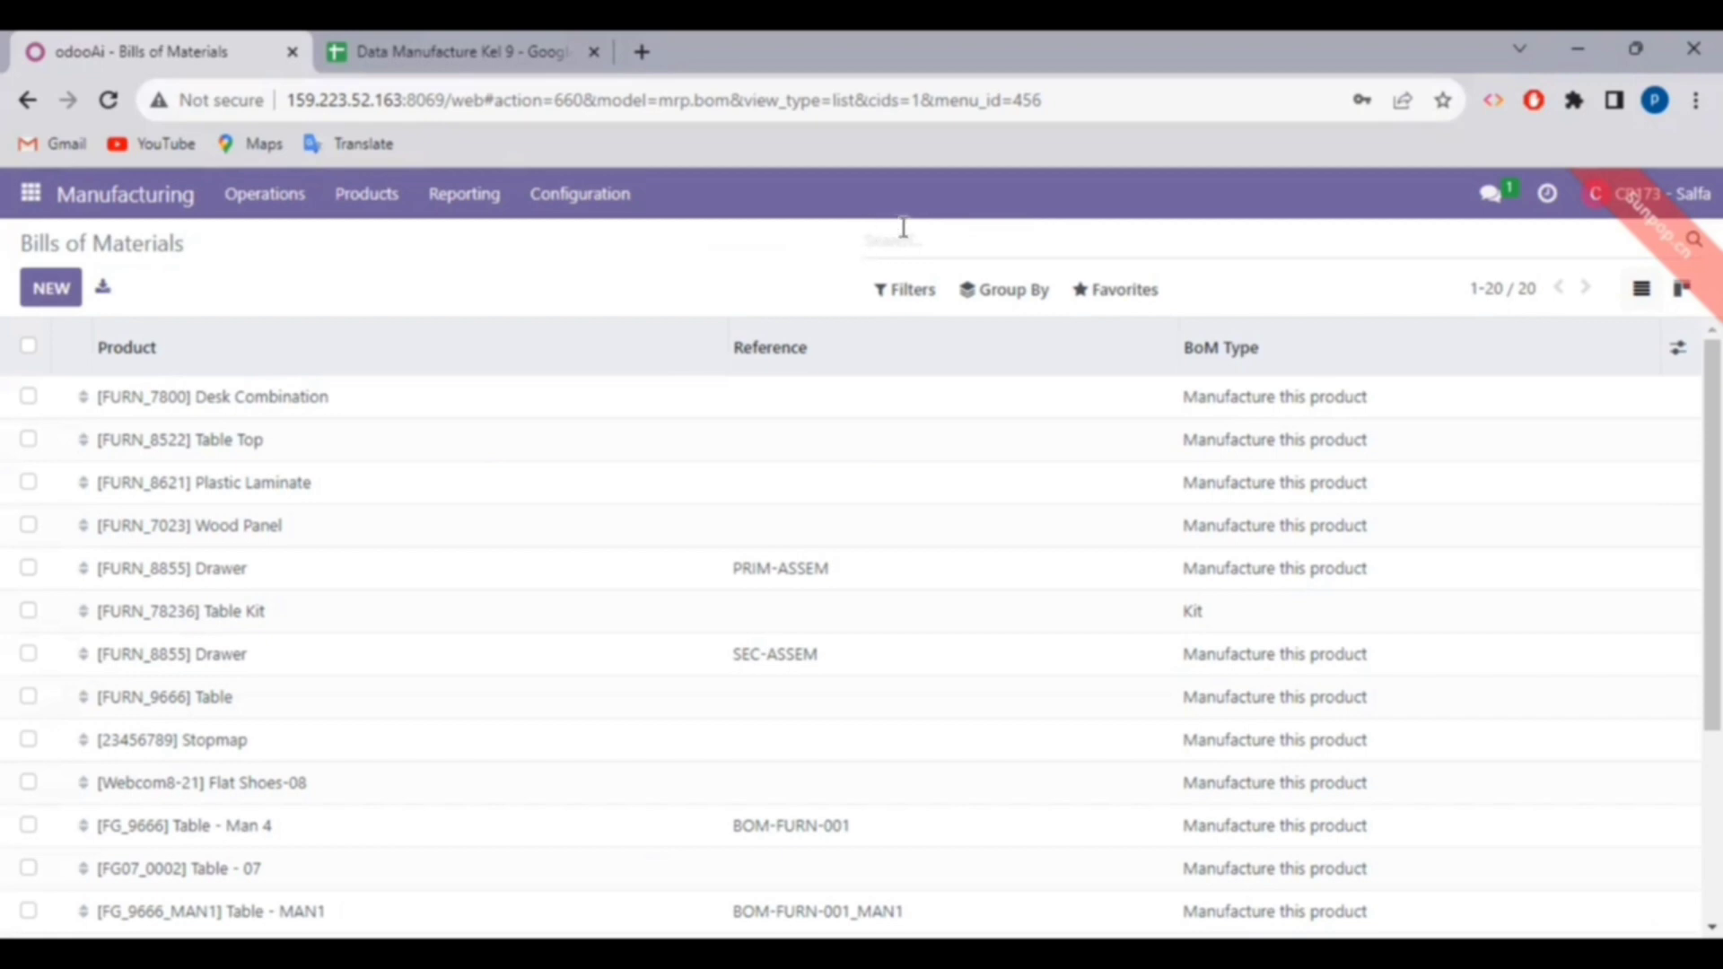
# - Search 'kelompok 9' and open the Table bill of materials BOM-FURN-001
pyautogui.write('kelompok 9')
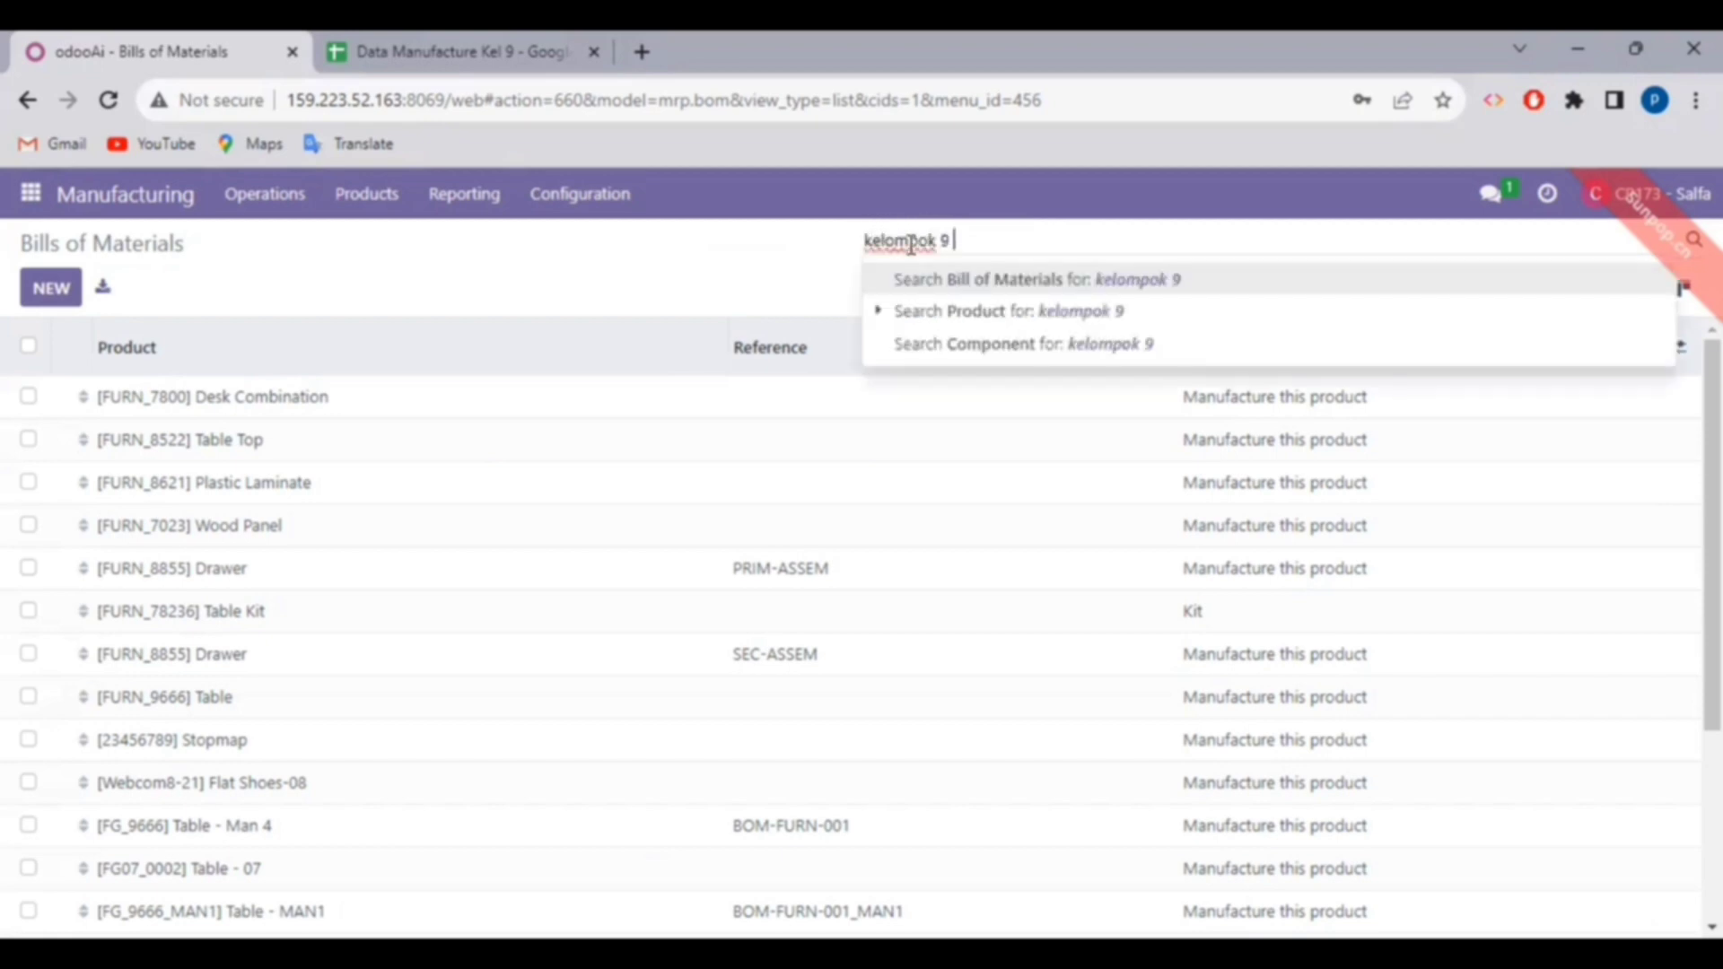
pyautogui.press('Return')
pyautogui.write('\\')
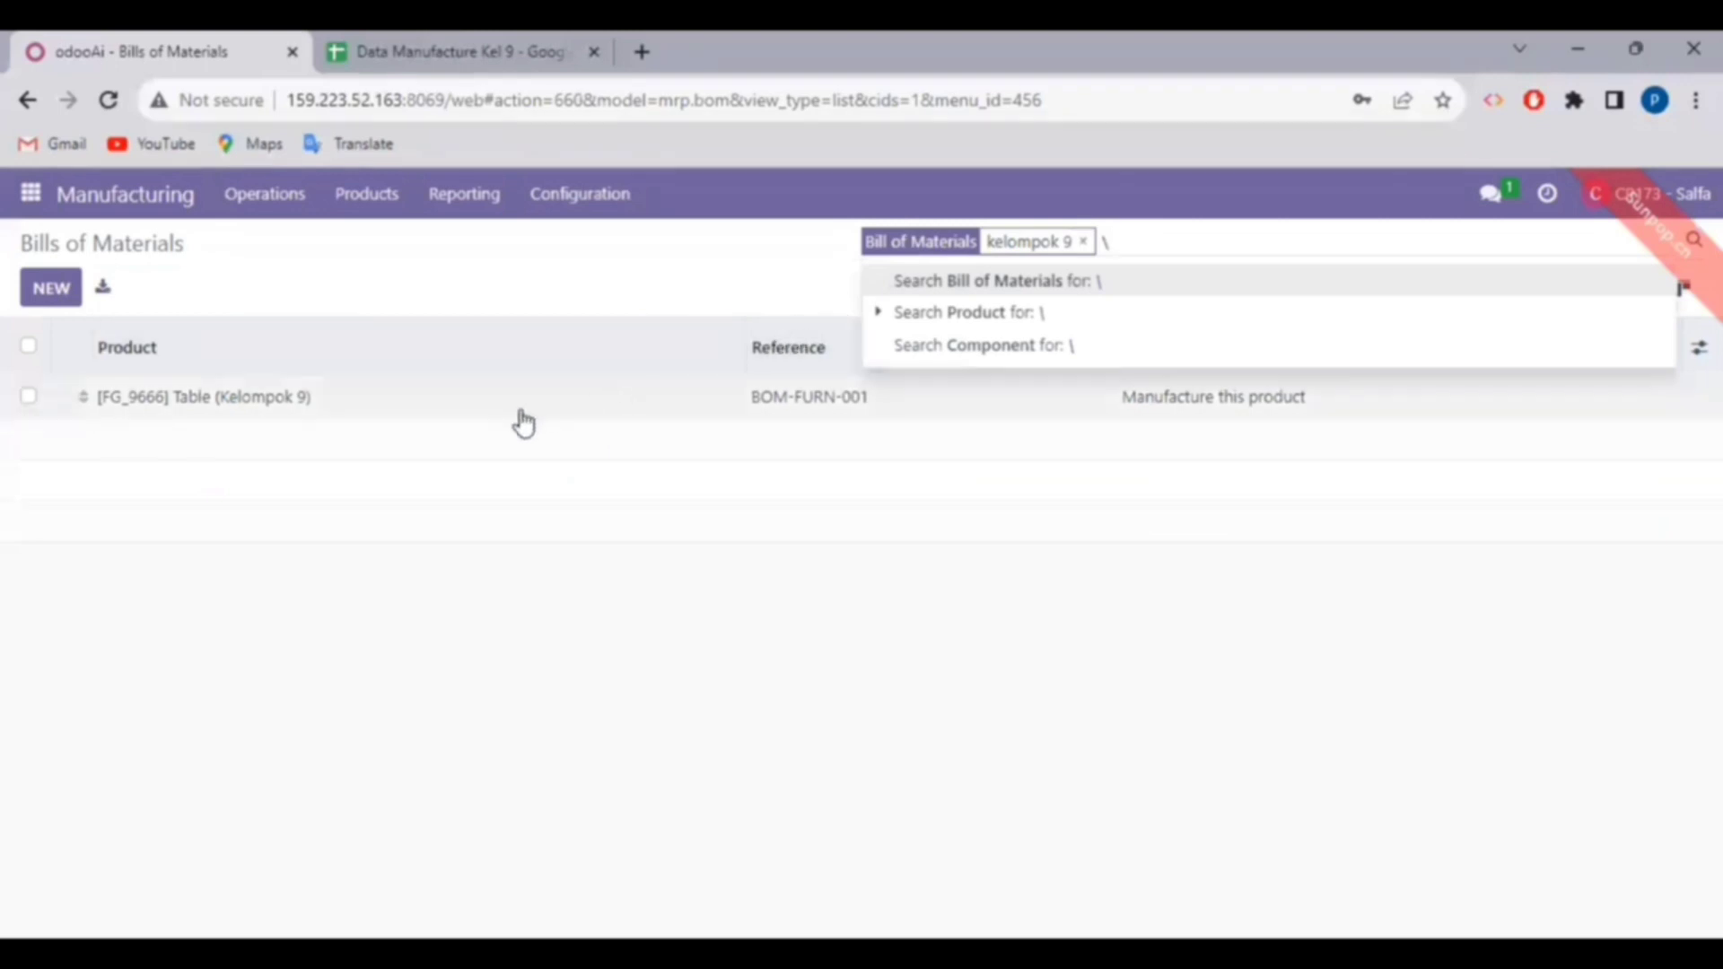
pyautogui.click(524, 422)
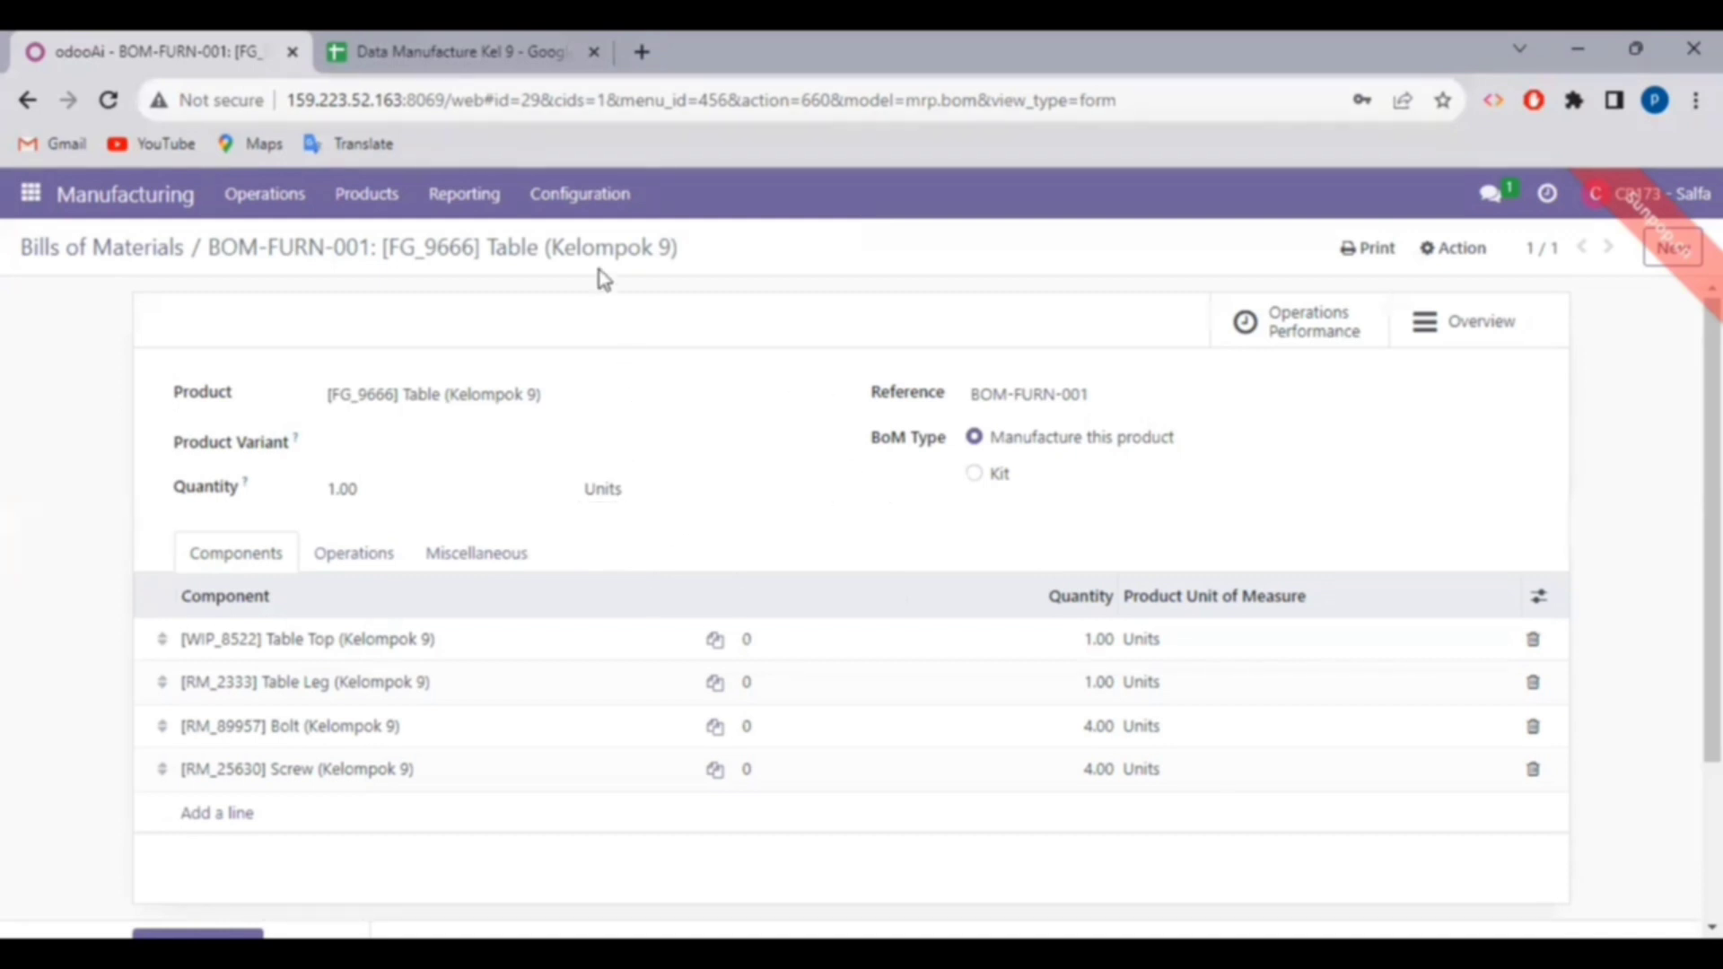
# - Filter work centers by 'kelompok 9' and open Assembly & Drill Station WC-02 (capacity 2, OEE 80%)
pyautogui.click(591, 208)
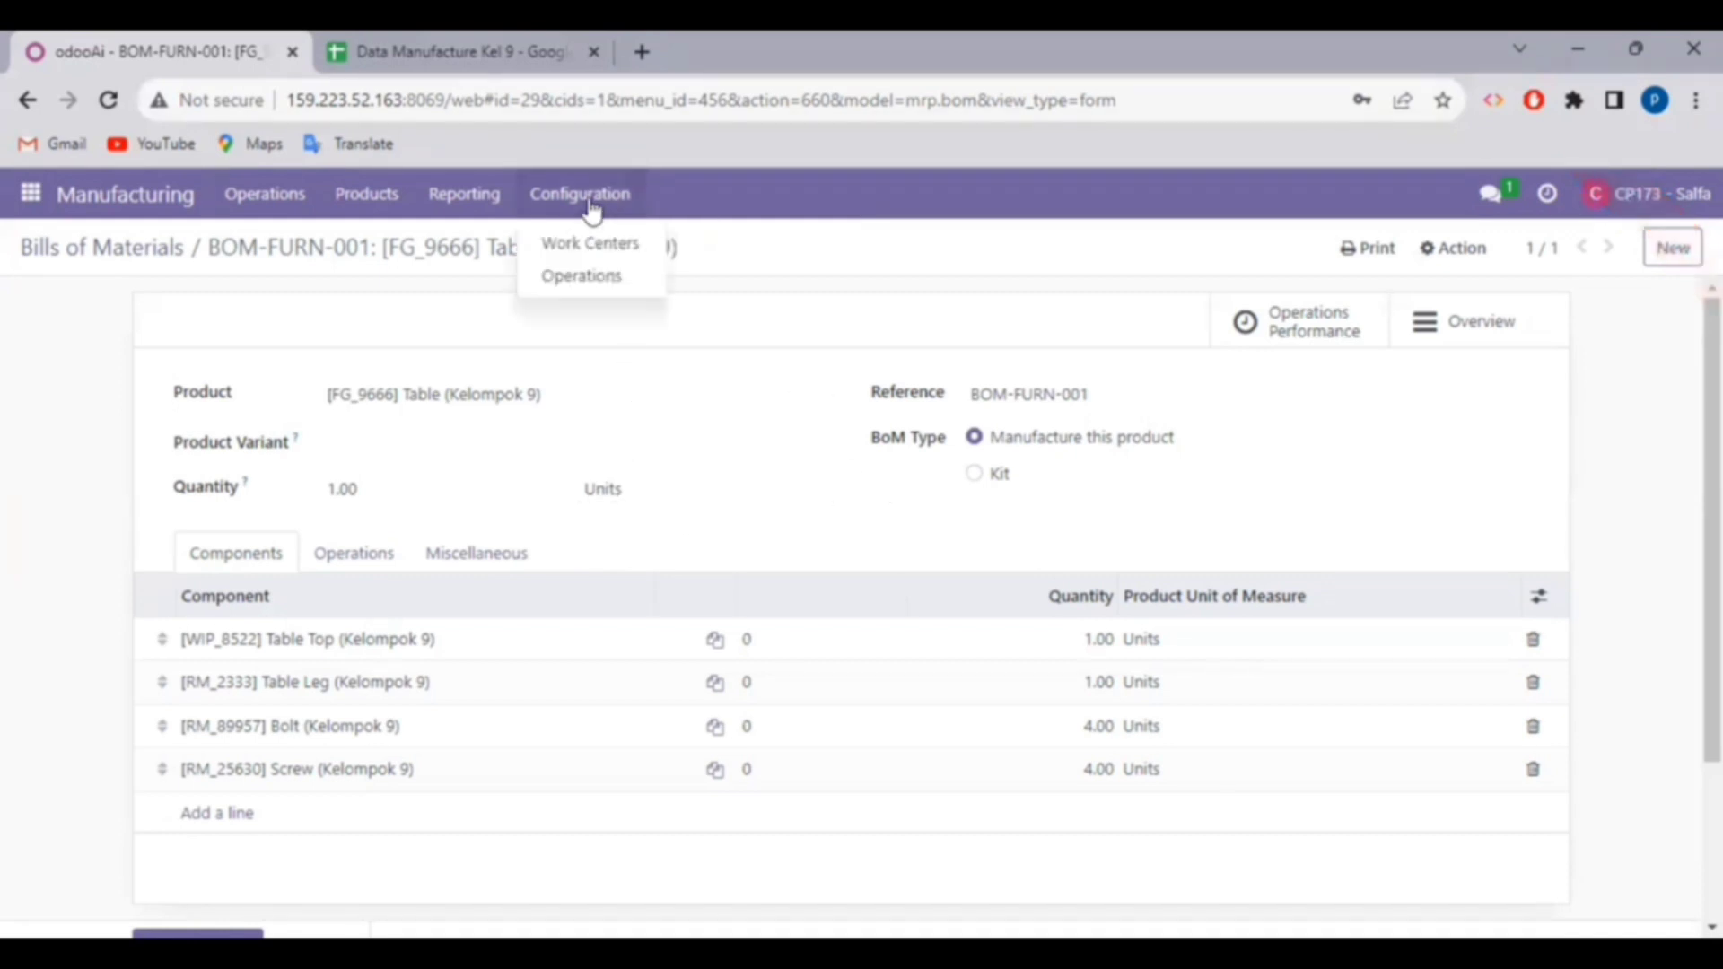
pyautogui.click(592, 252)
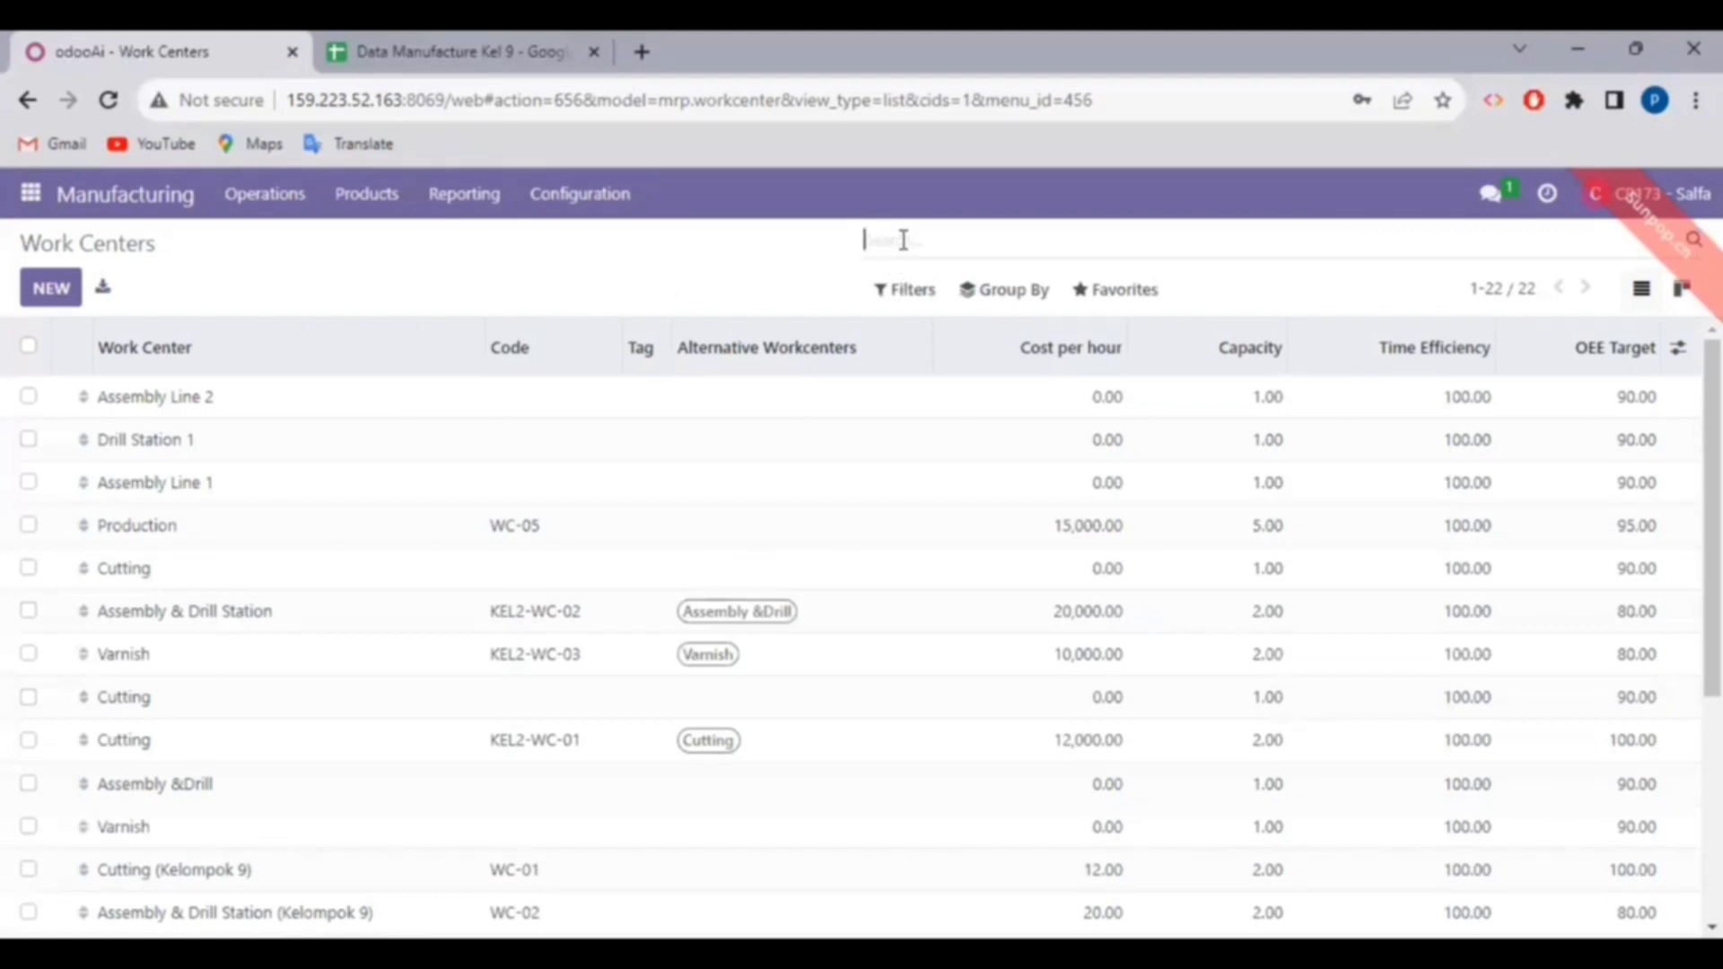
pyautogui.write('kelom')
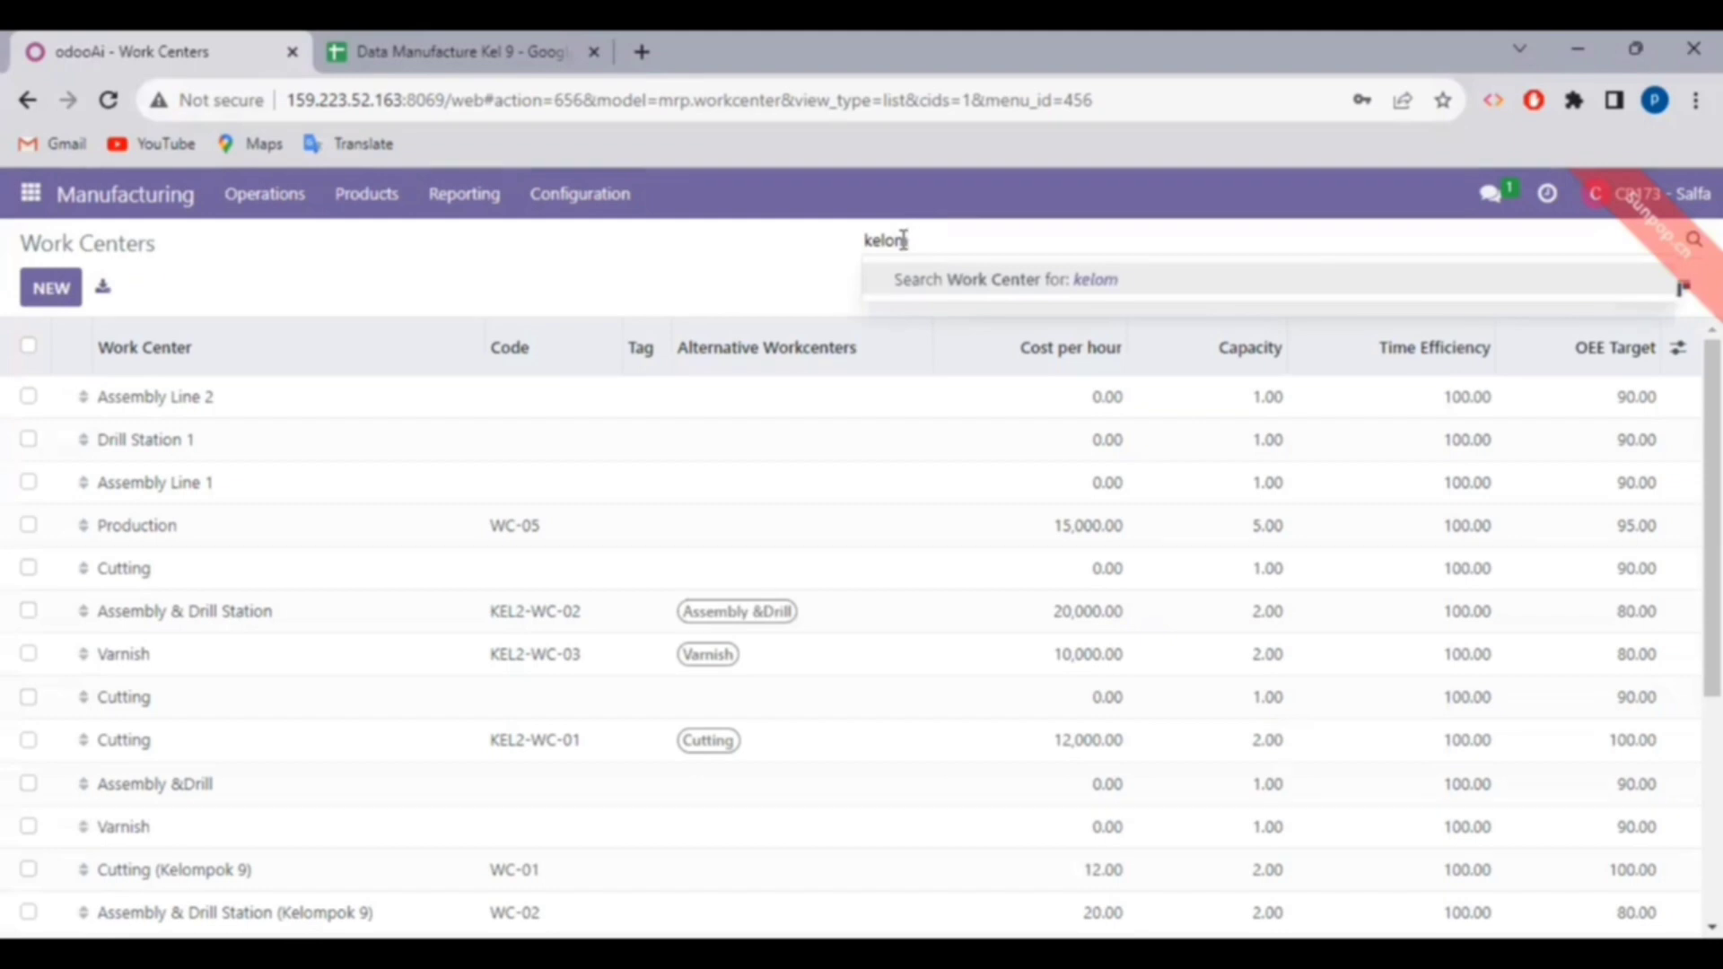
pyautogui.write('pok 9')
pyautogui.press('Return')
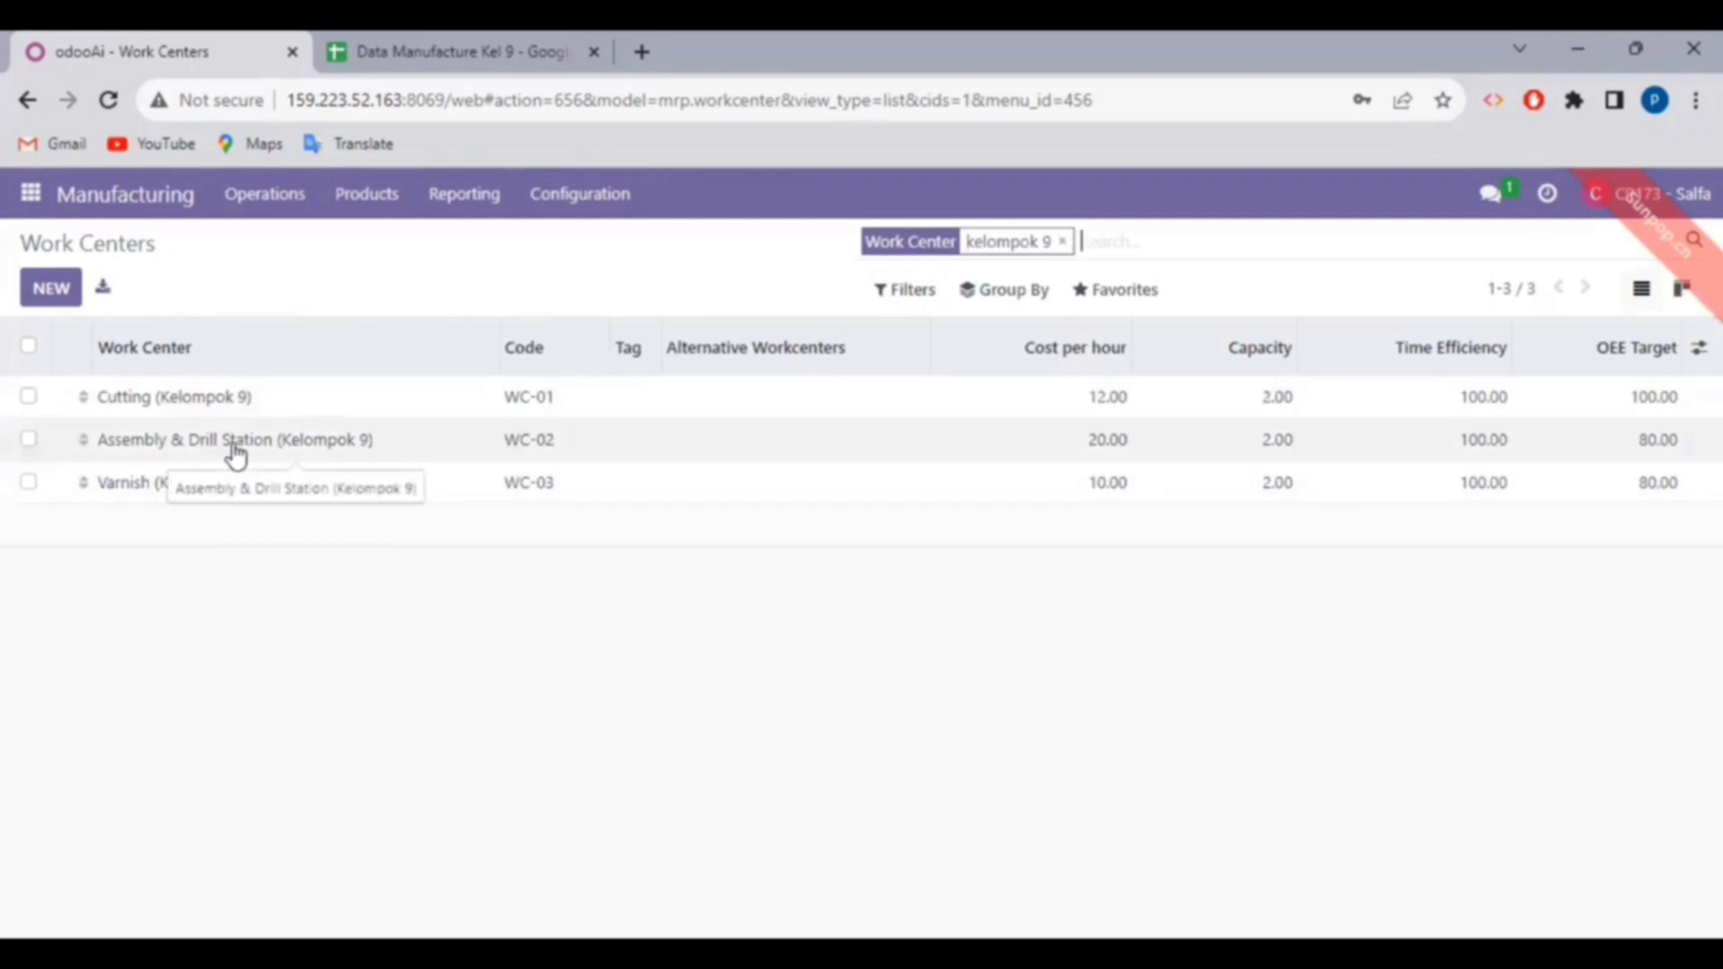
pyautogui.doubleClick(233, 446)
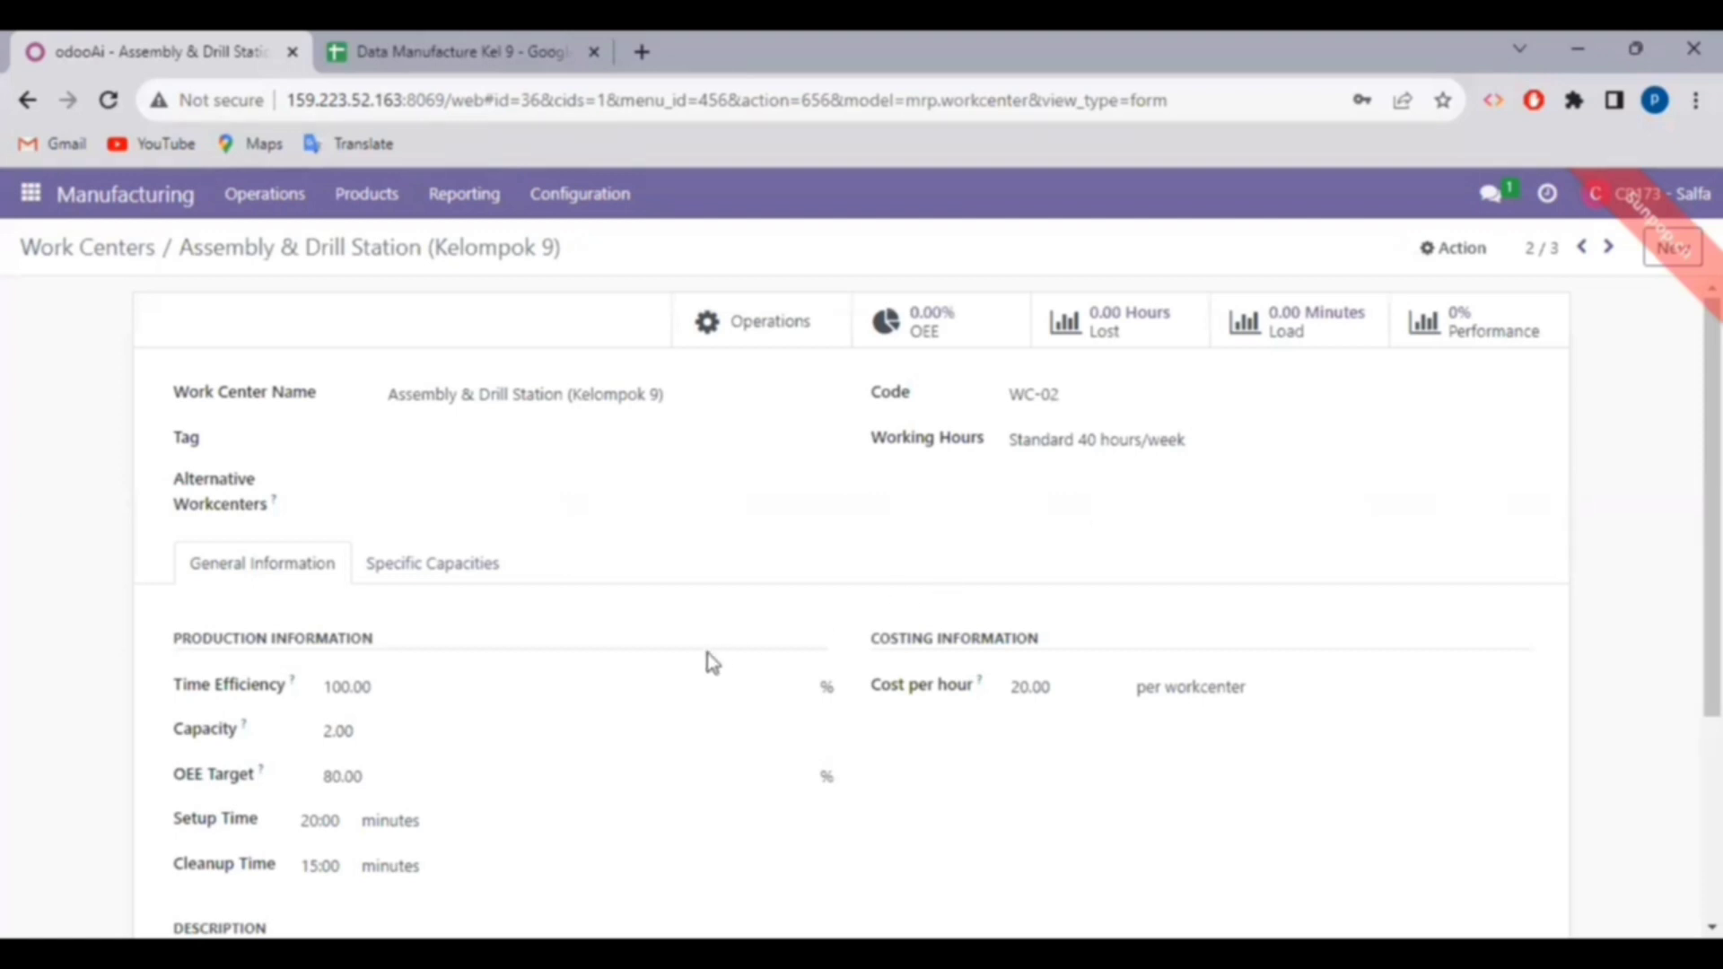
pyautogui.scroll(-1, 538, 677)
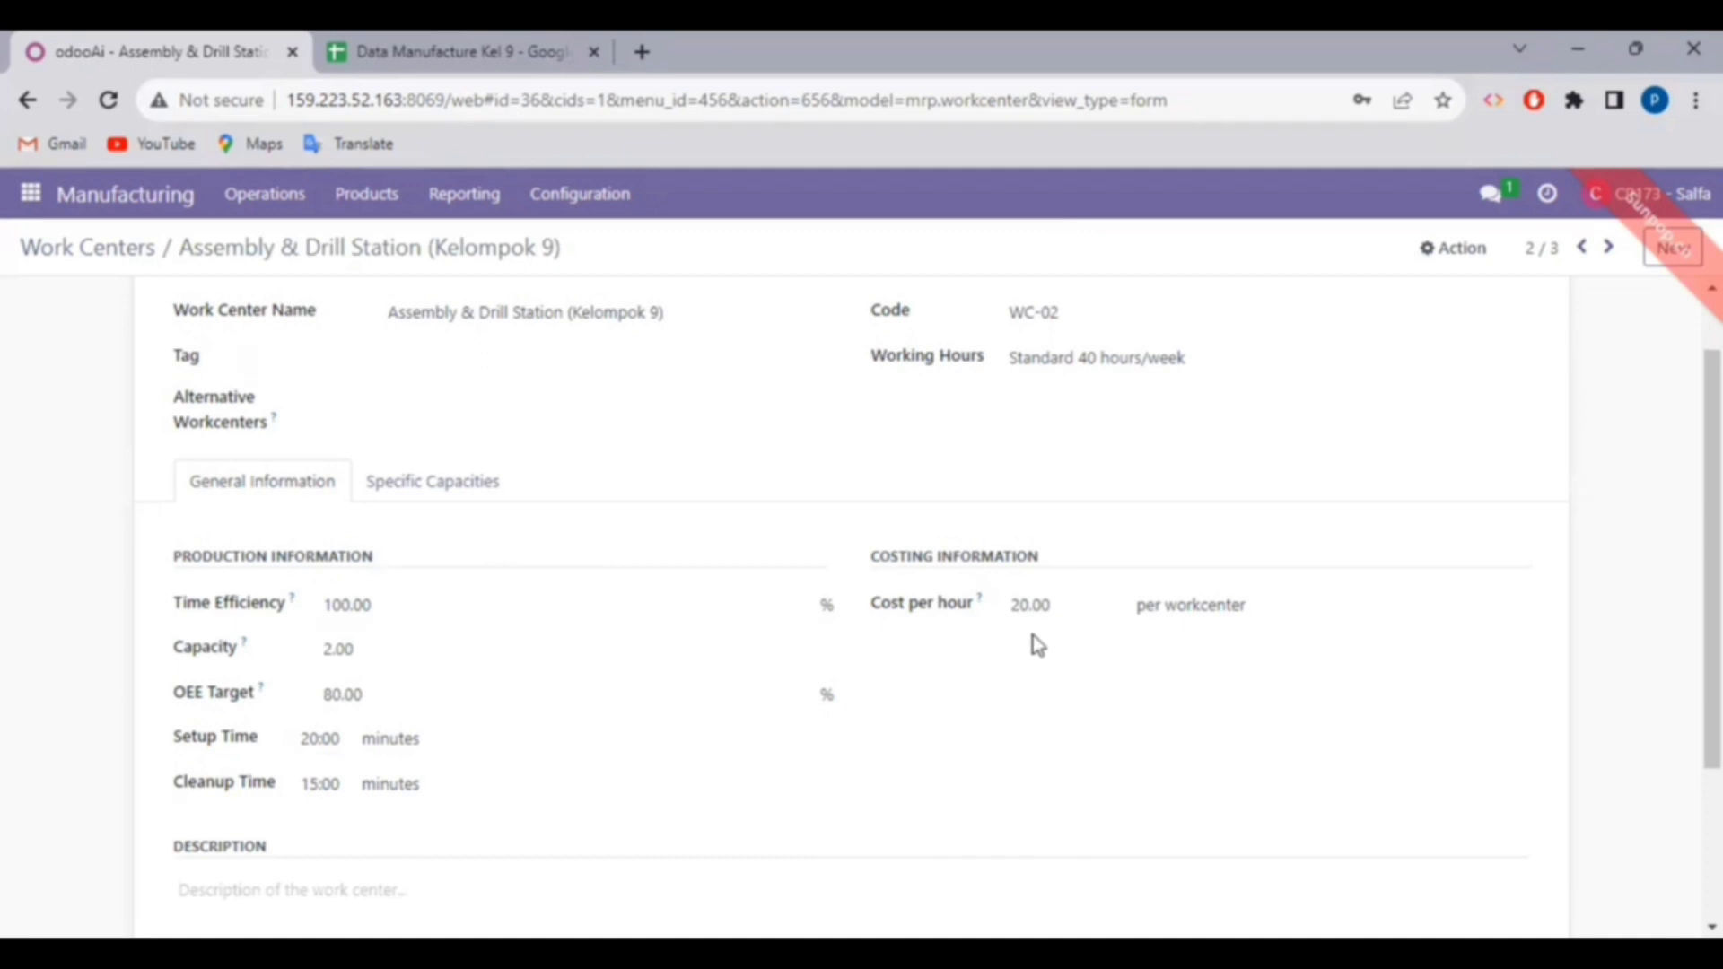
pyautogui.scroll(-1, 1038, 644)
pyautogui.scroll(2, 1038, 644)
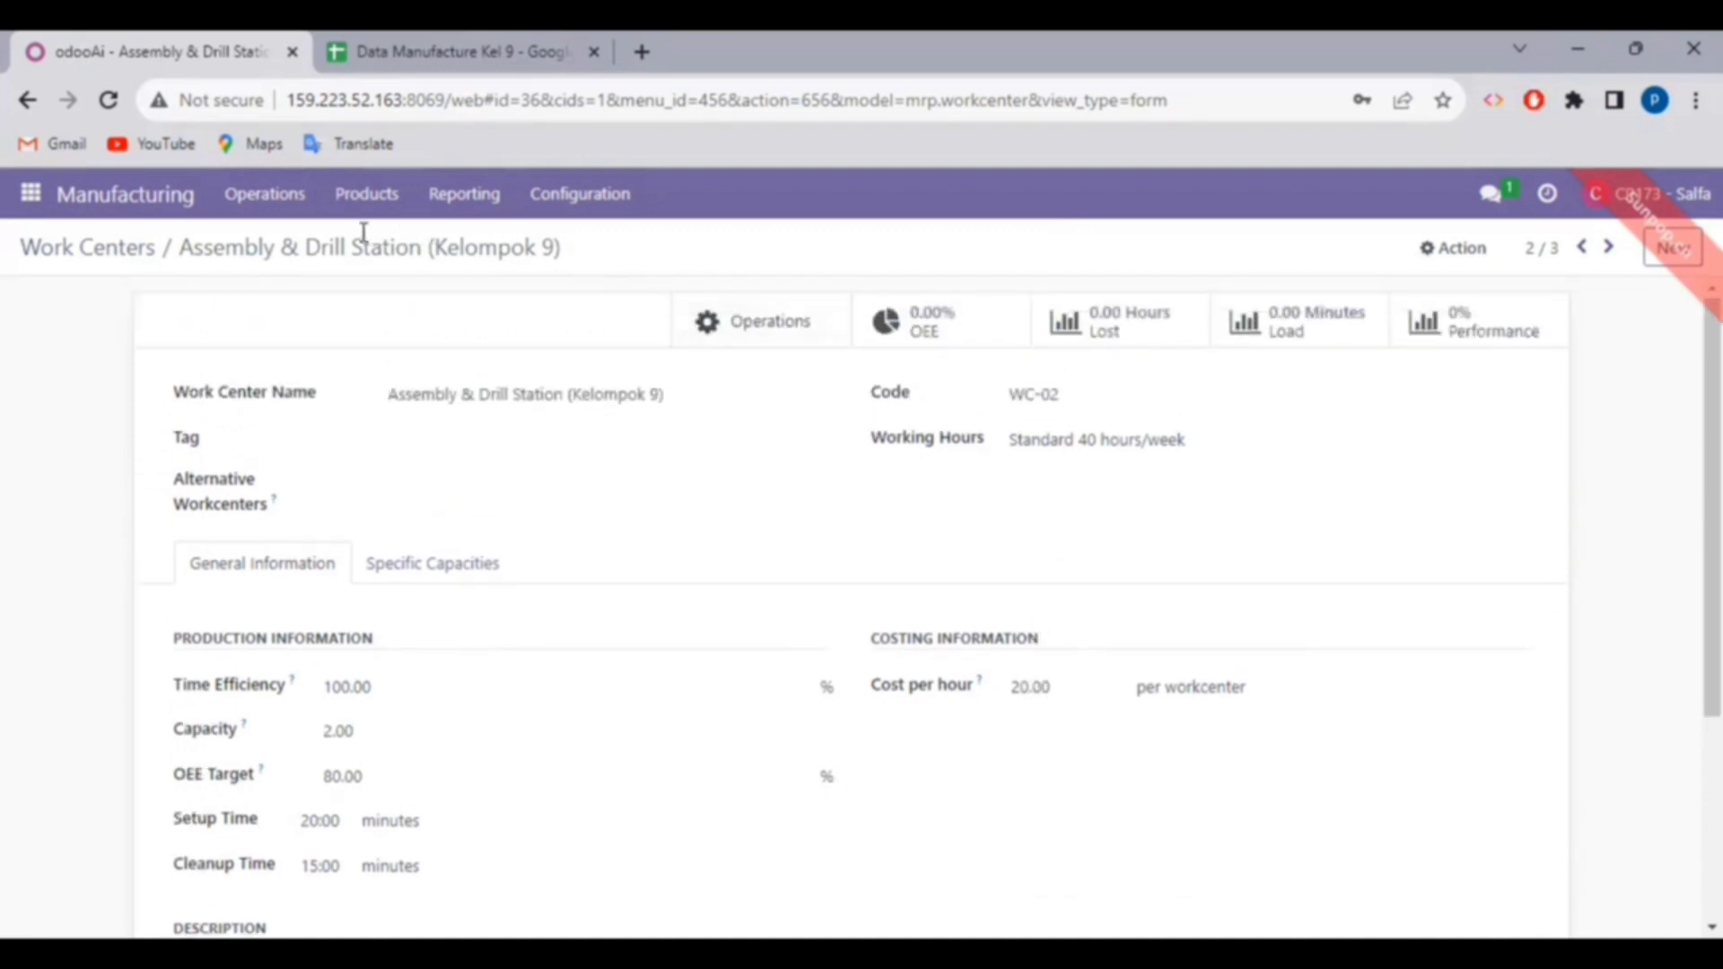
# - Filter operations by 'kelompok 9', review Cutting (Kelompok 9), and return to the three-operation list
pyautogui.click(571, 193)
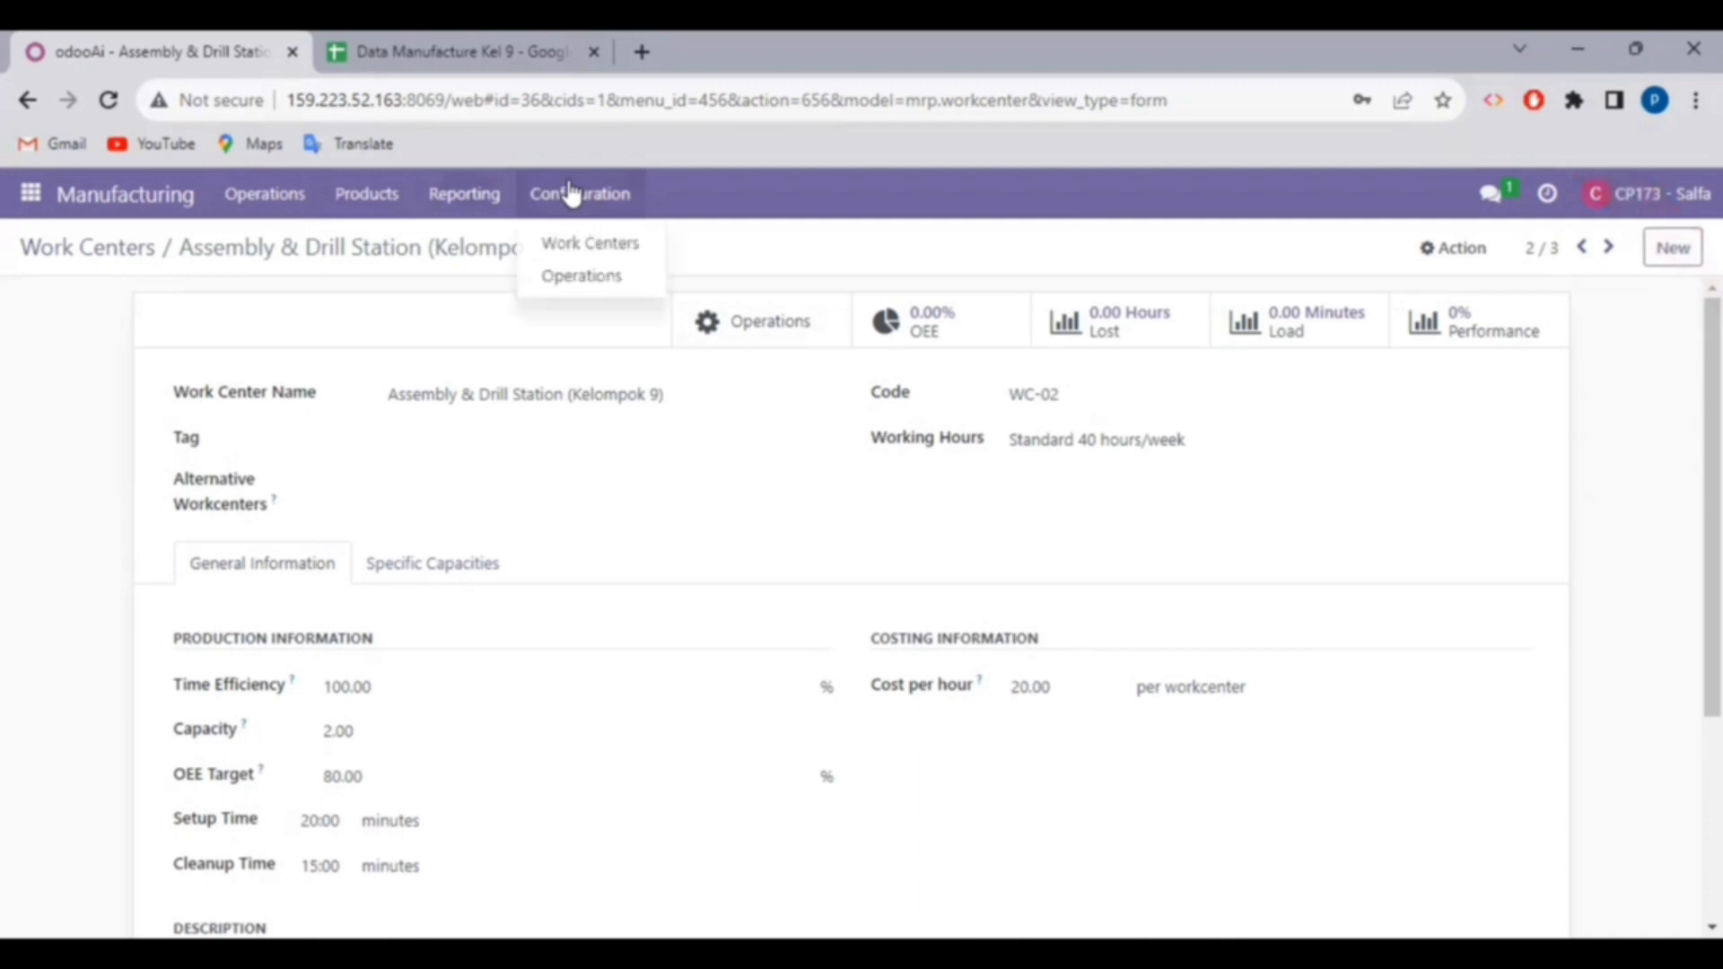
pyautogui.click(589, 278)
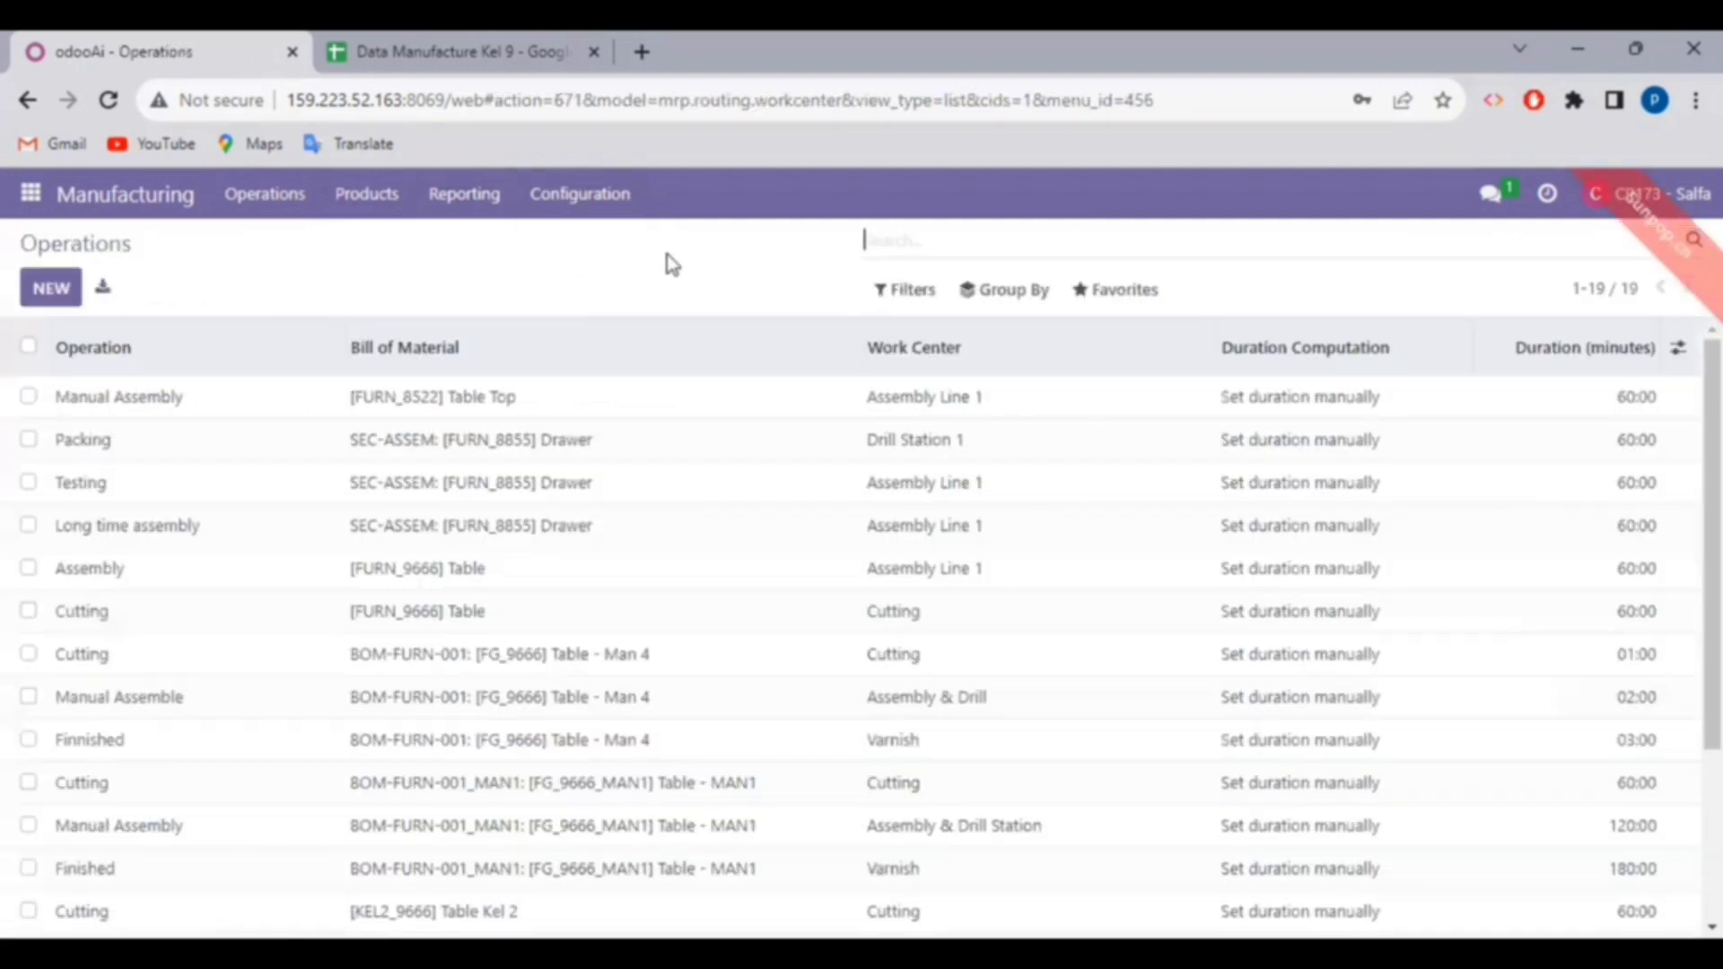
pyautogui.click(881, 240)
pyautogui.write('kel')
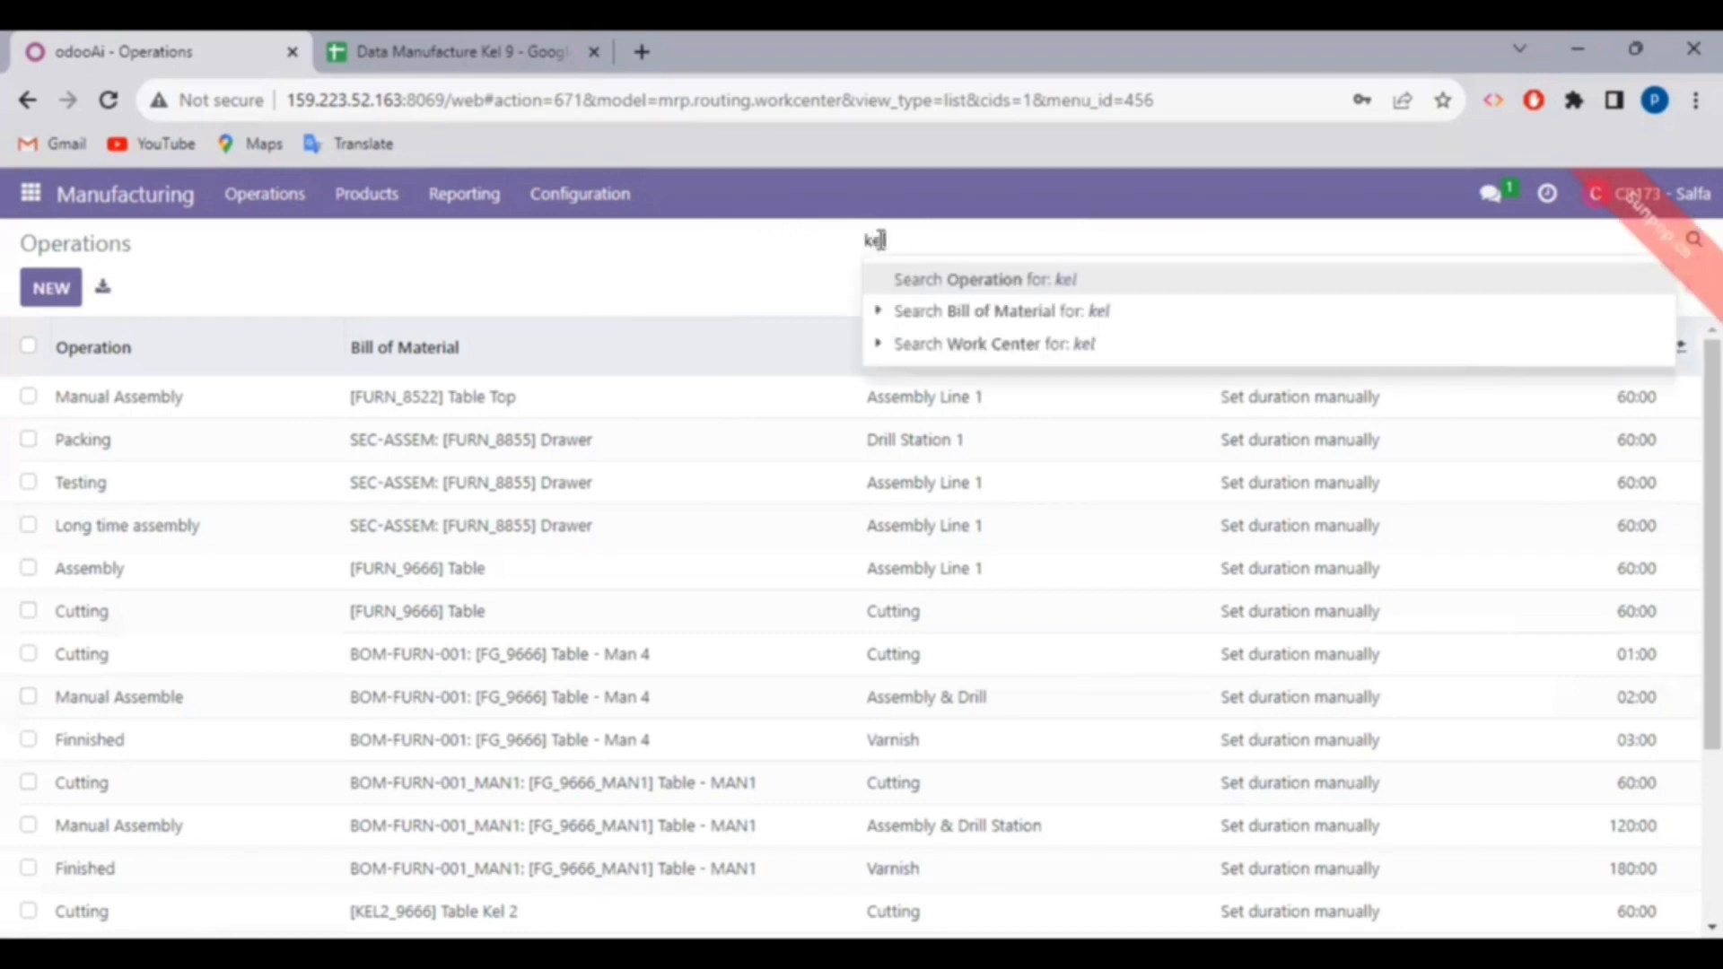
pyautogui.write('ompok 9')
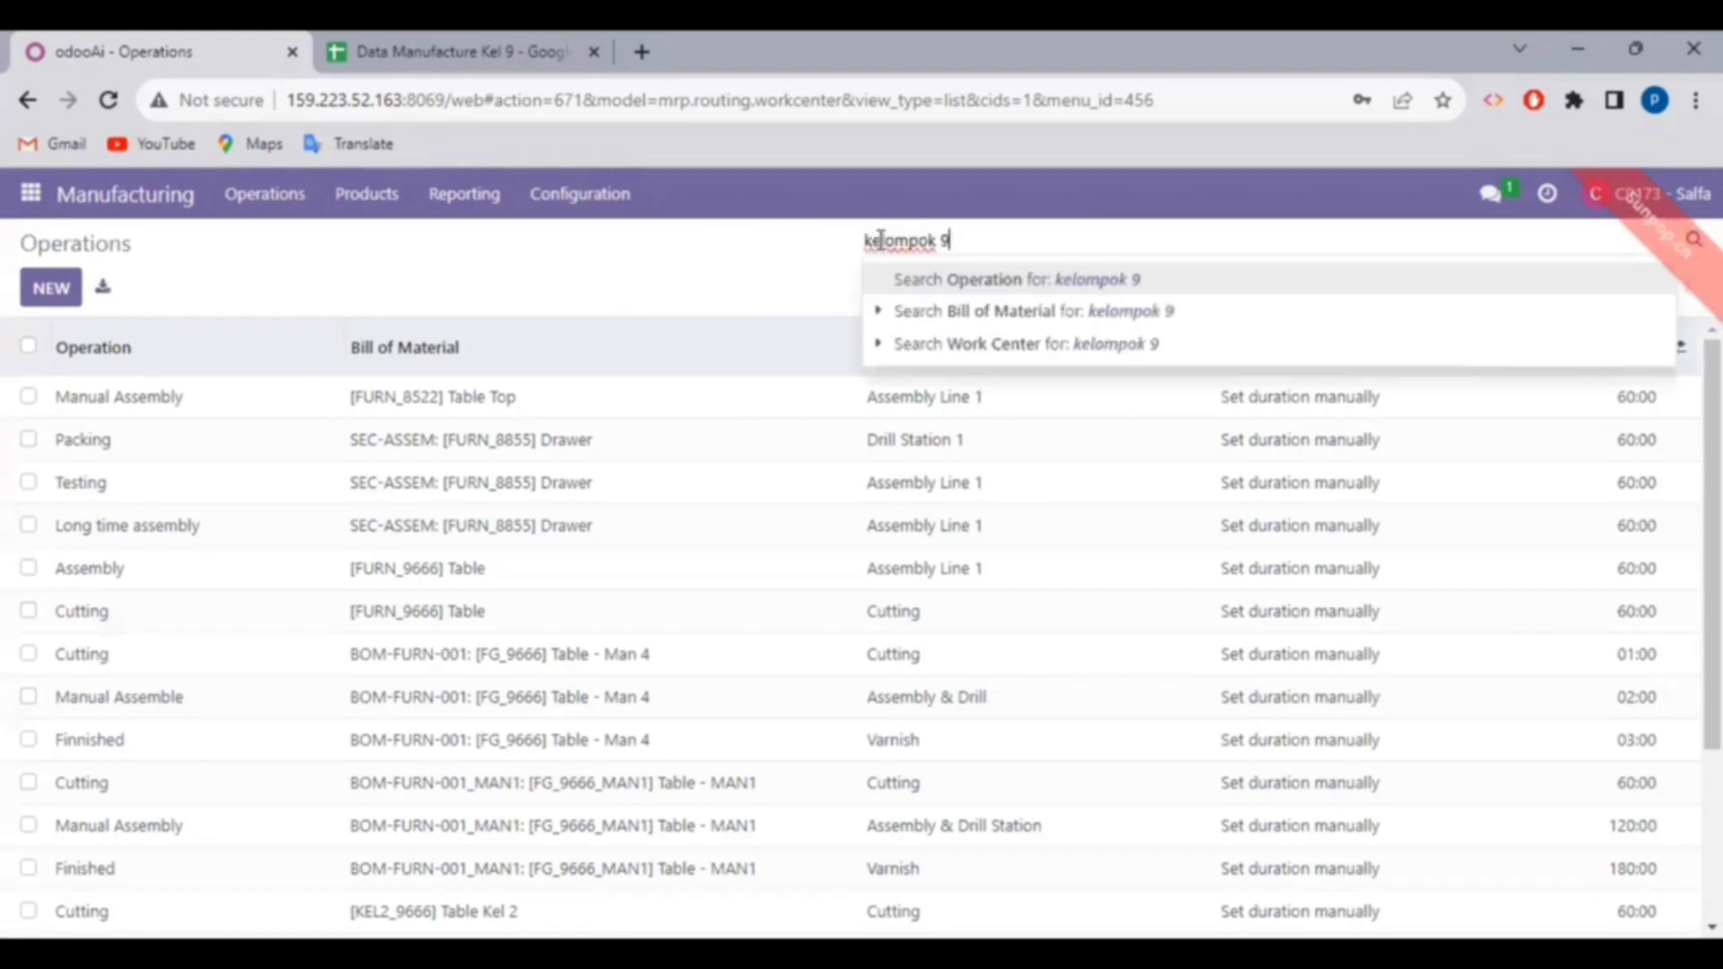
pyautogui.press('Return')
pyautogui.write('\\')
pyautogui.press('BackSpace')
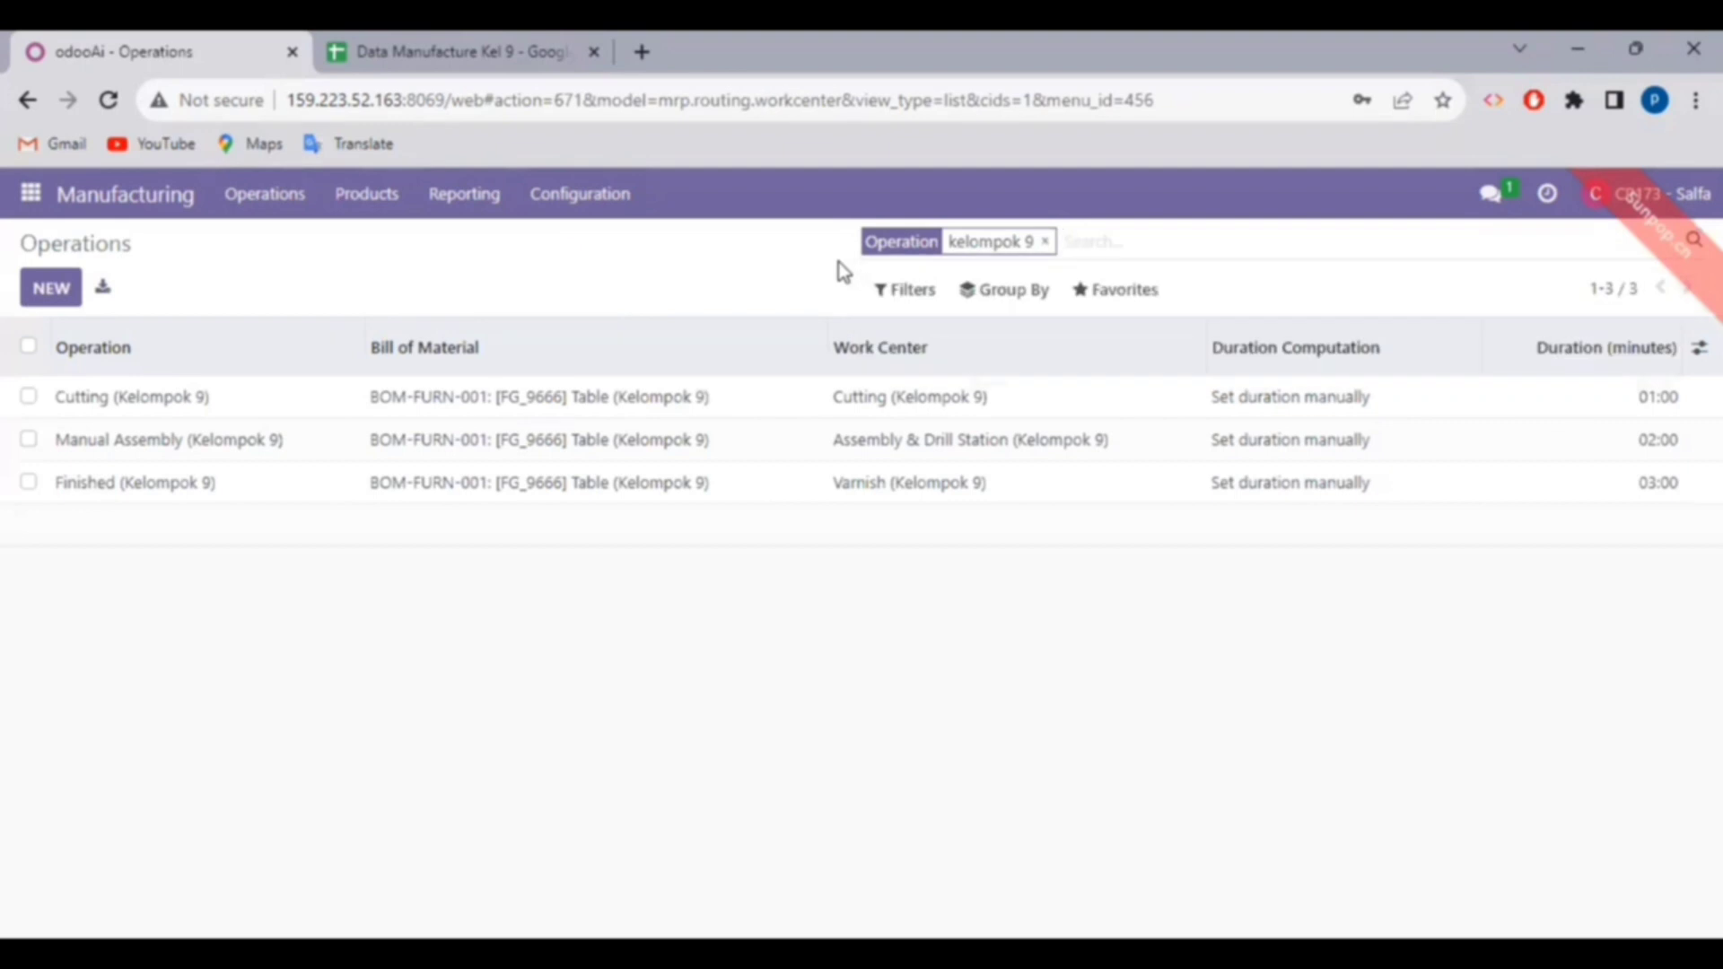
pyautogui.click(284, 419)
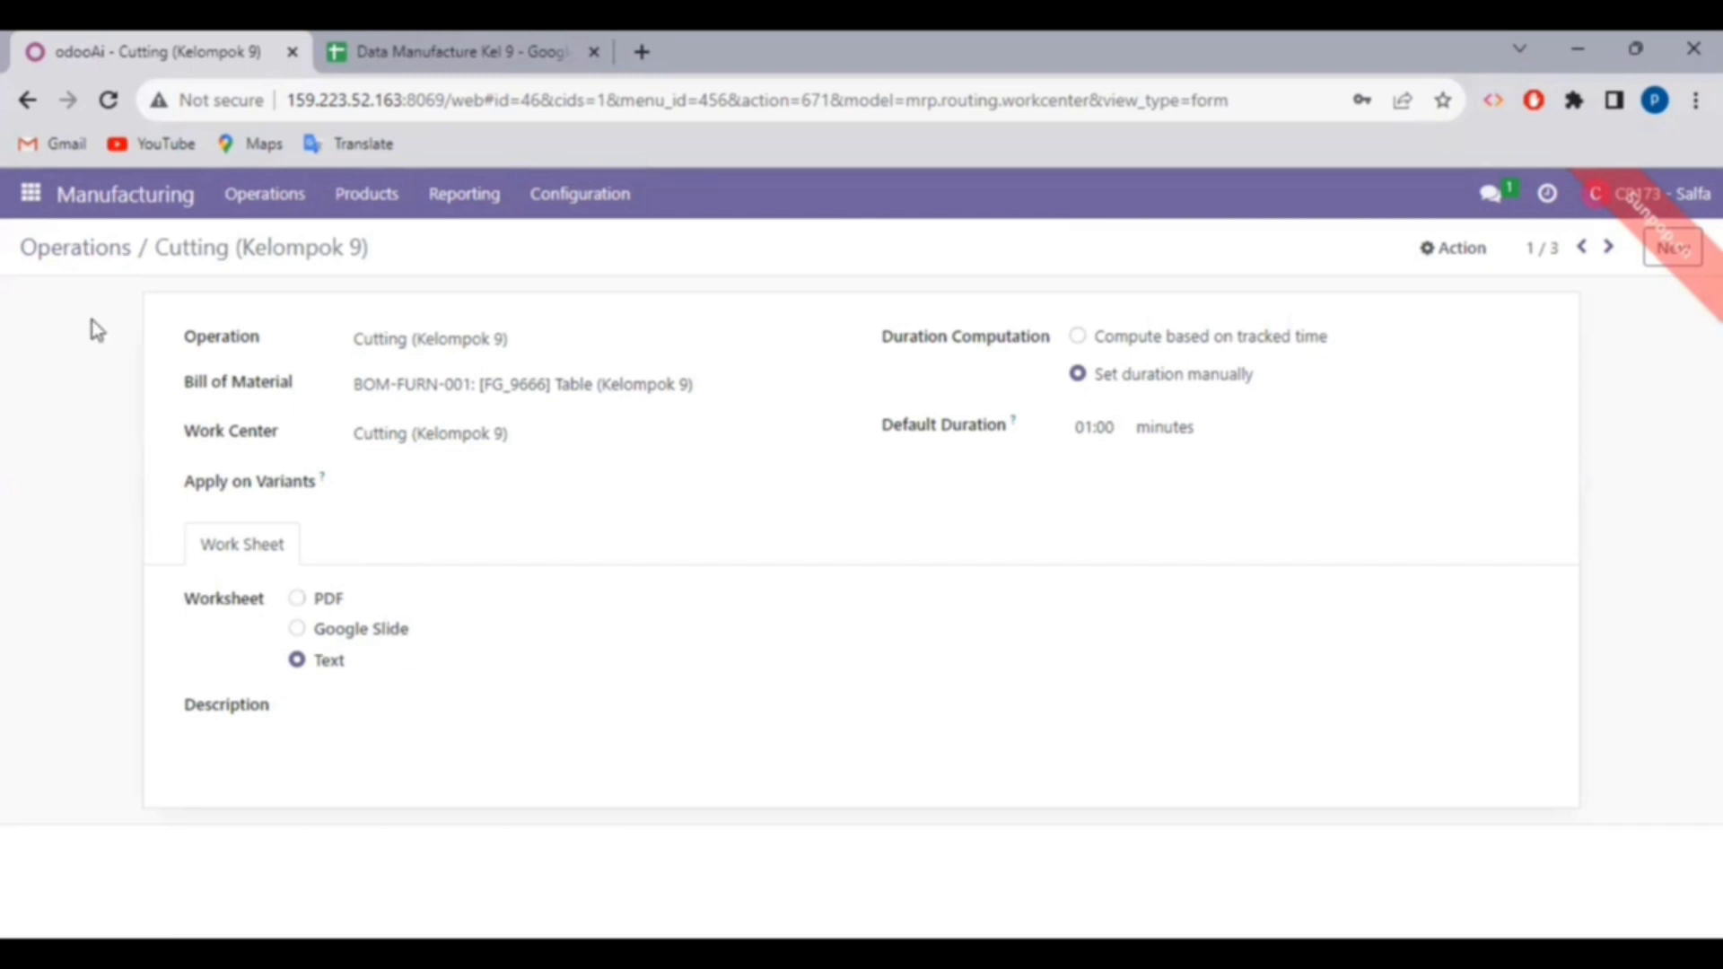
pyautogui.click(90, 256)
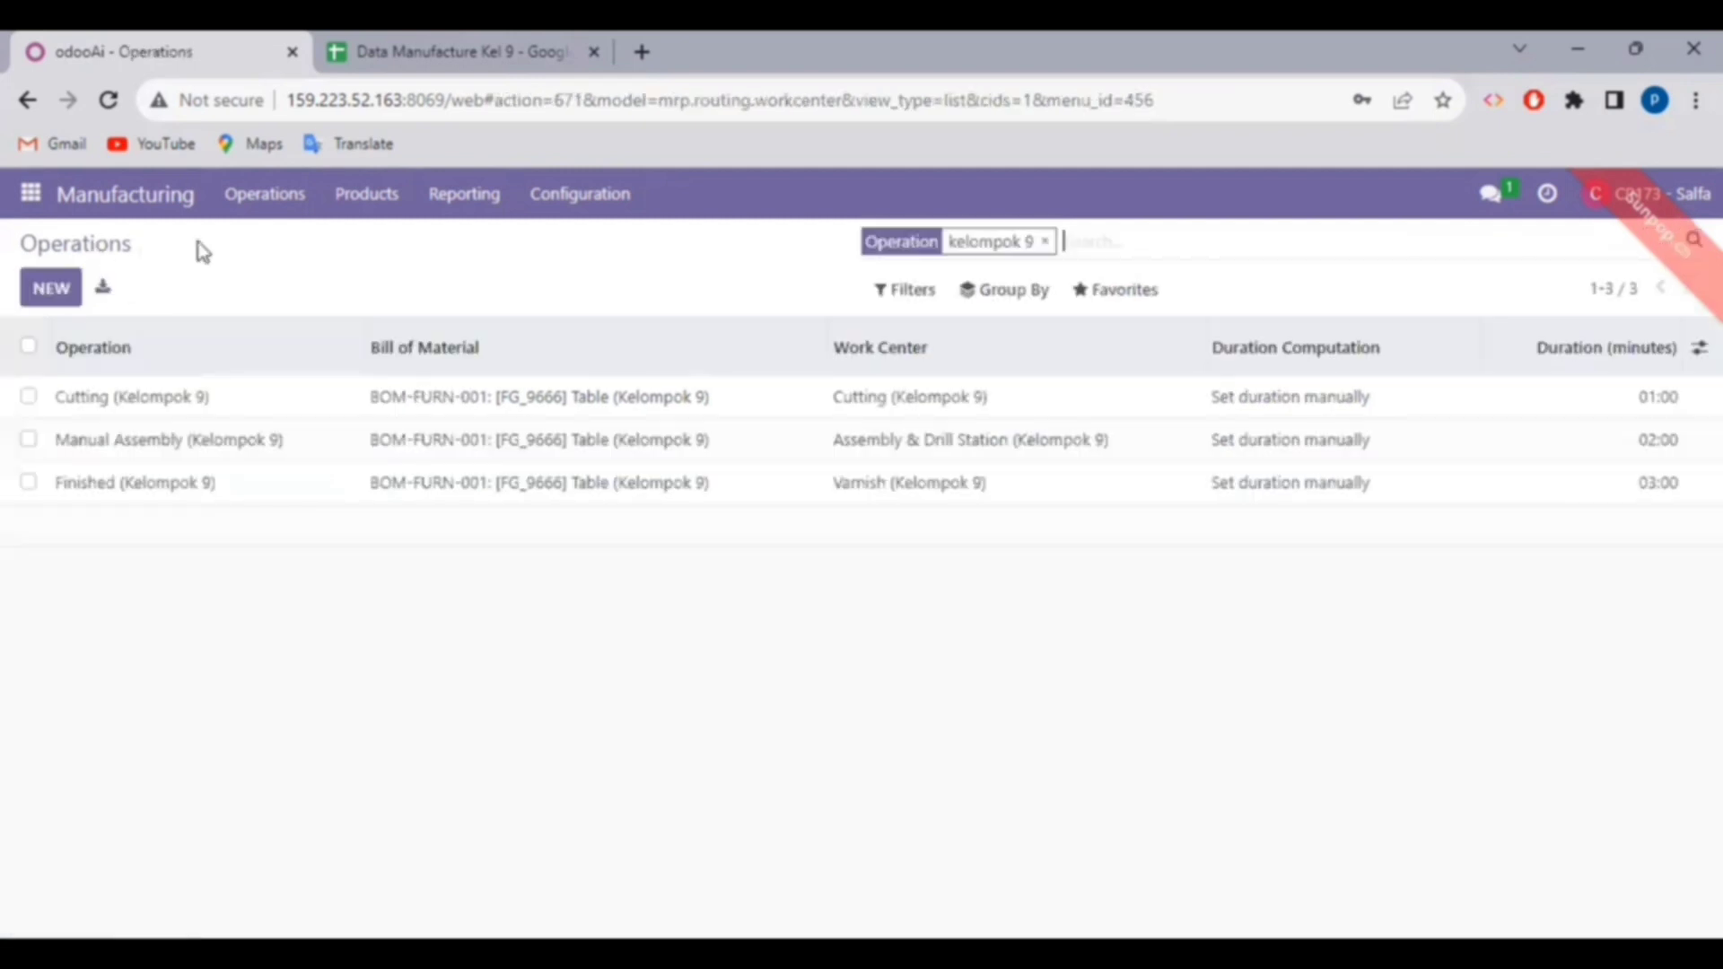
# - Open the Manual Assembly (Kelompok 9) operation, then advance past the Manager Purchase slide
pyautogui.click(270, 467)
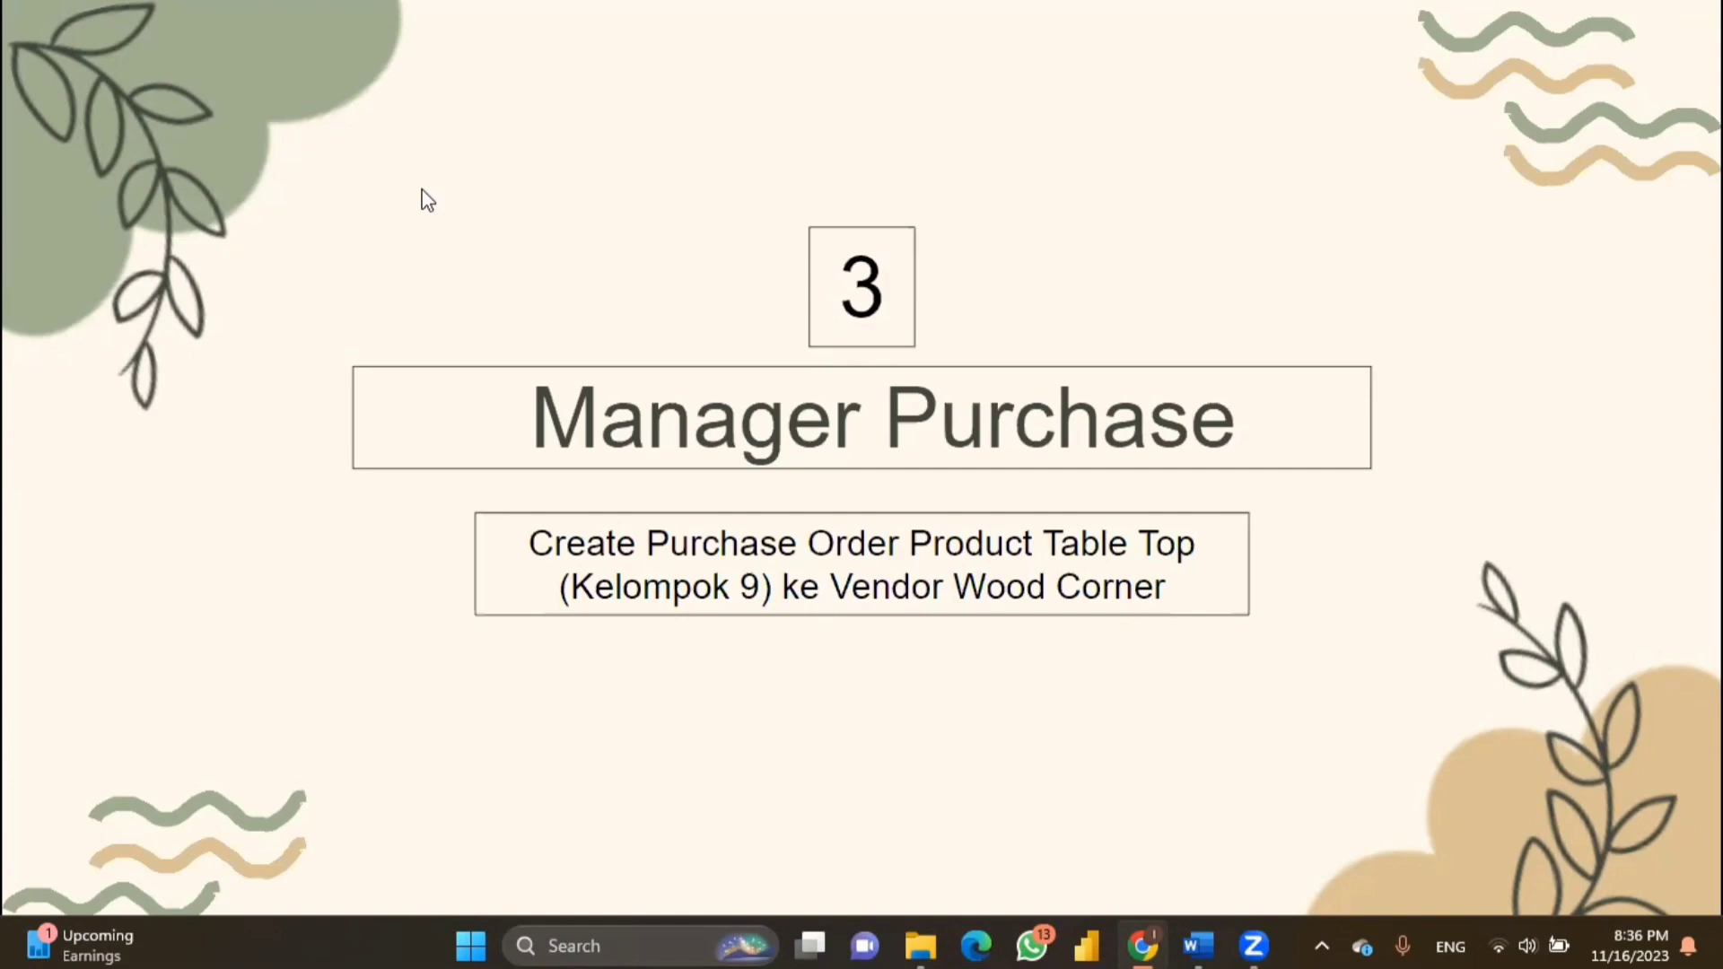
pyautogui.press('Right')
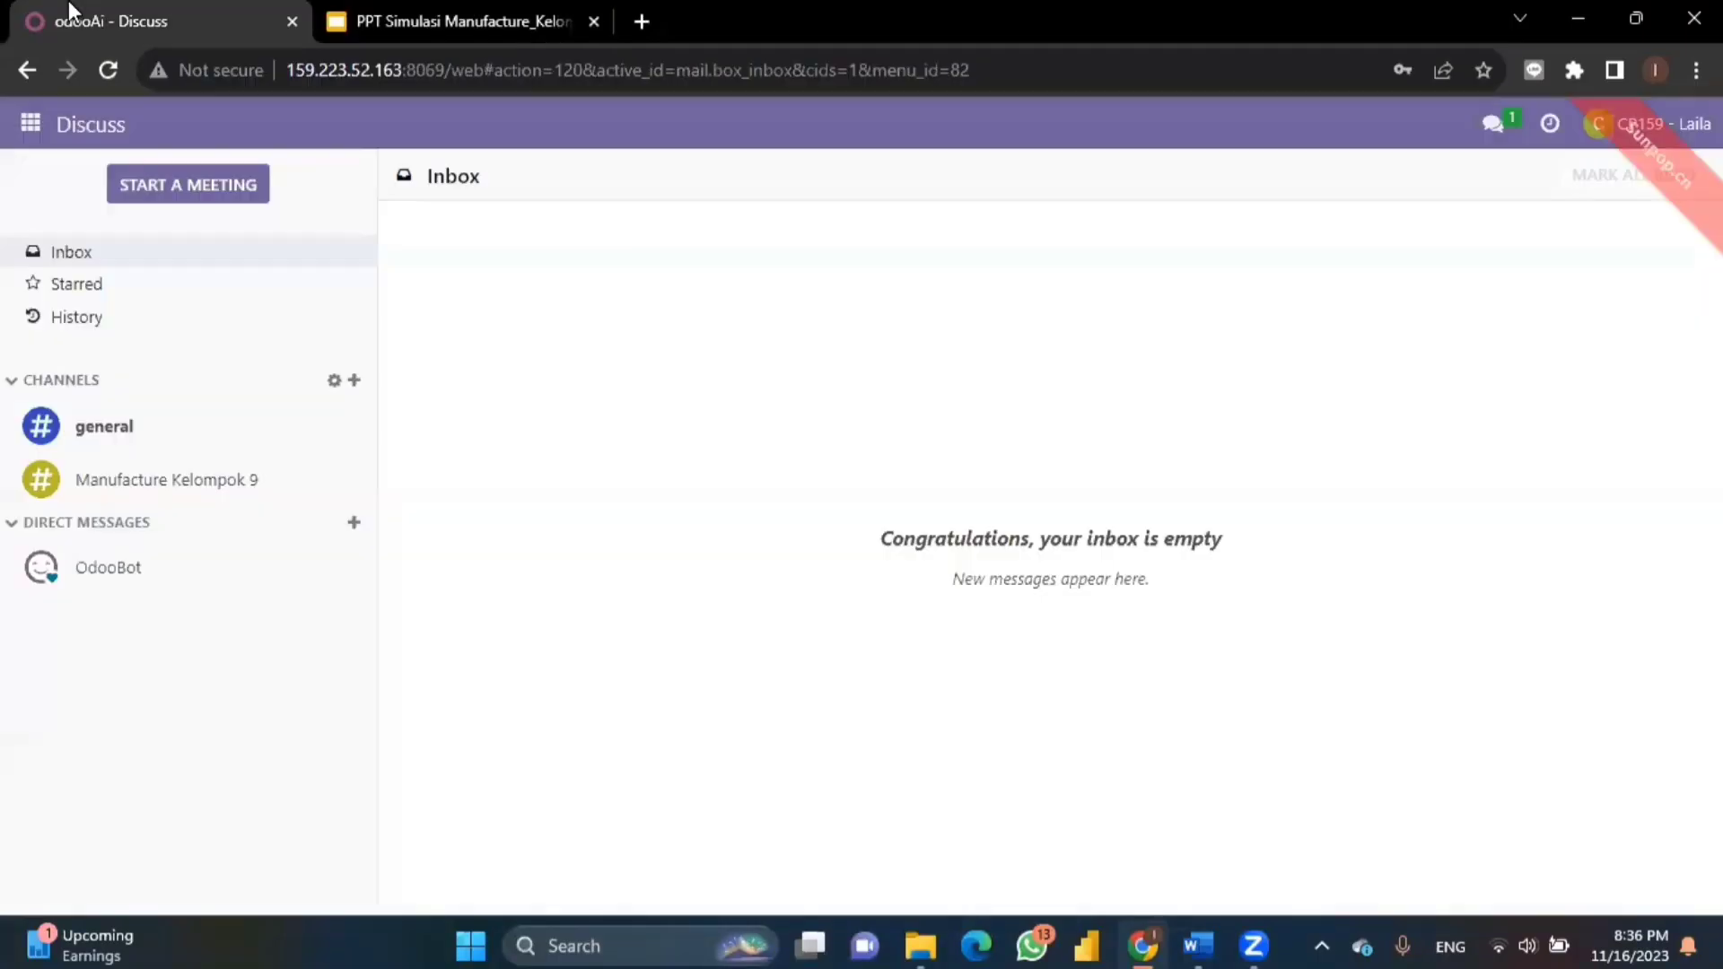
# - Go to the Purchase app and begin a new request for quotation
pyautogui.click(10, 132)
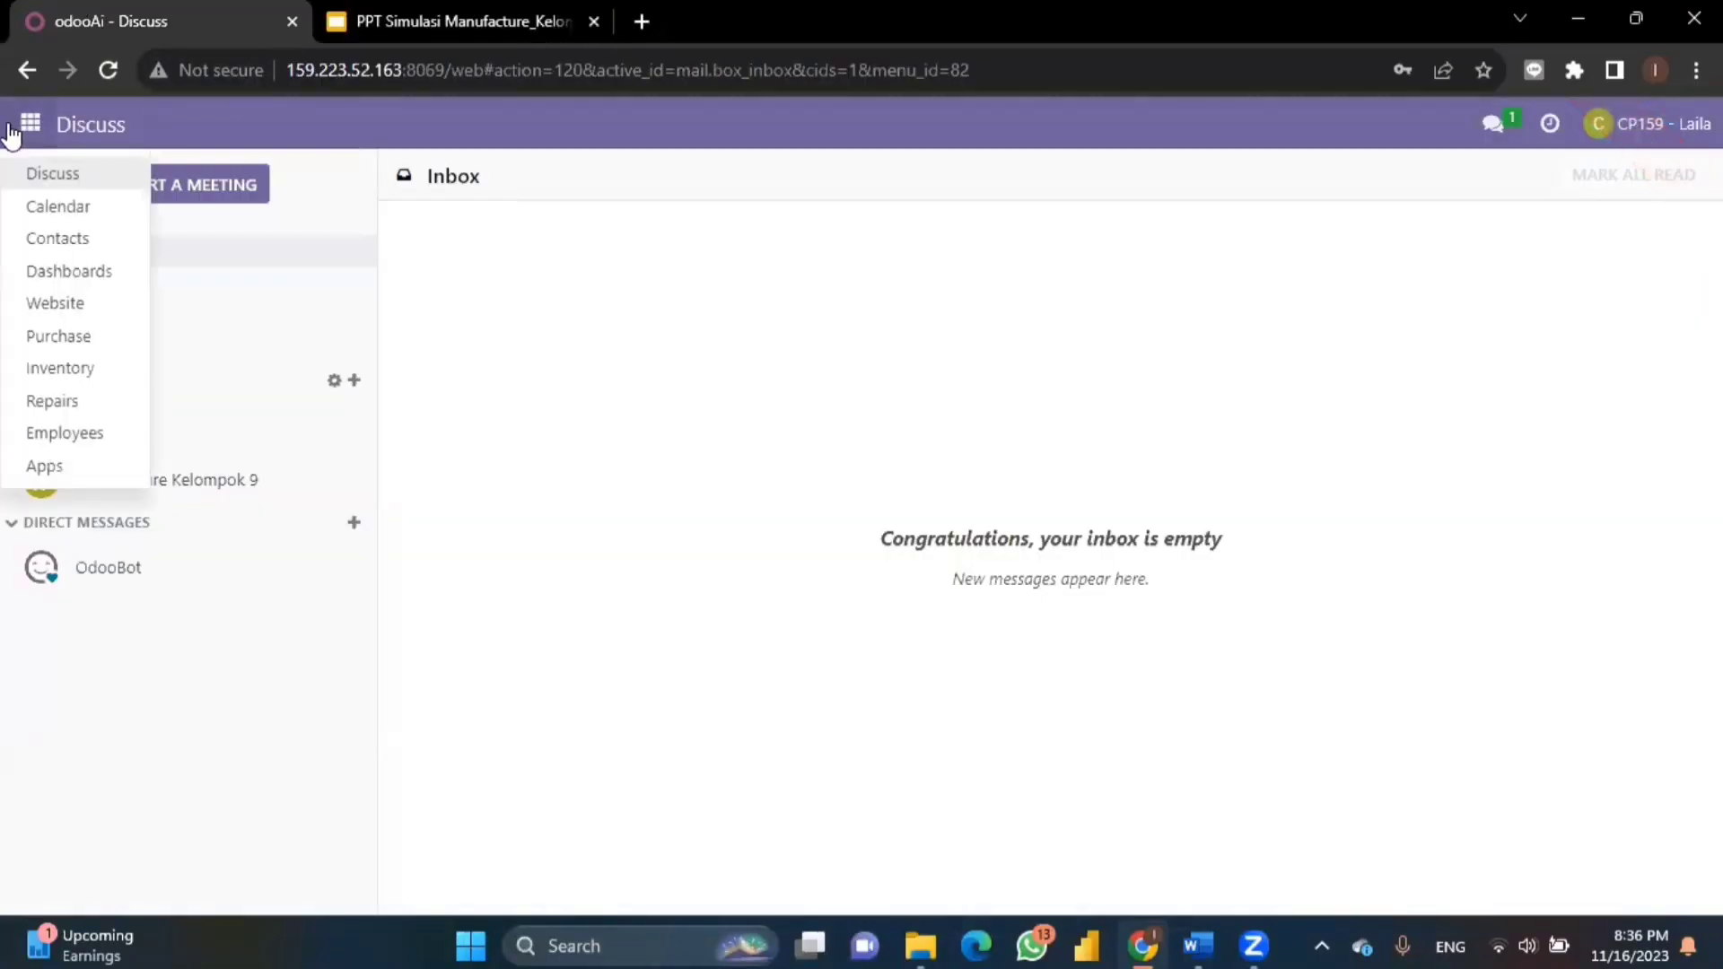
pyautogui.click(94, 347)
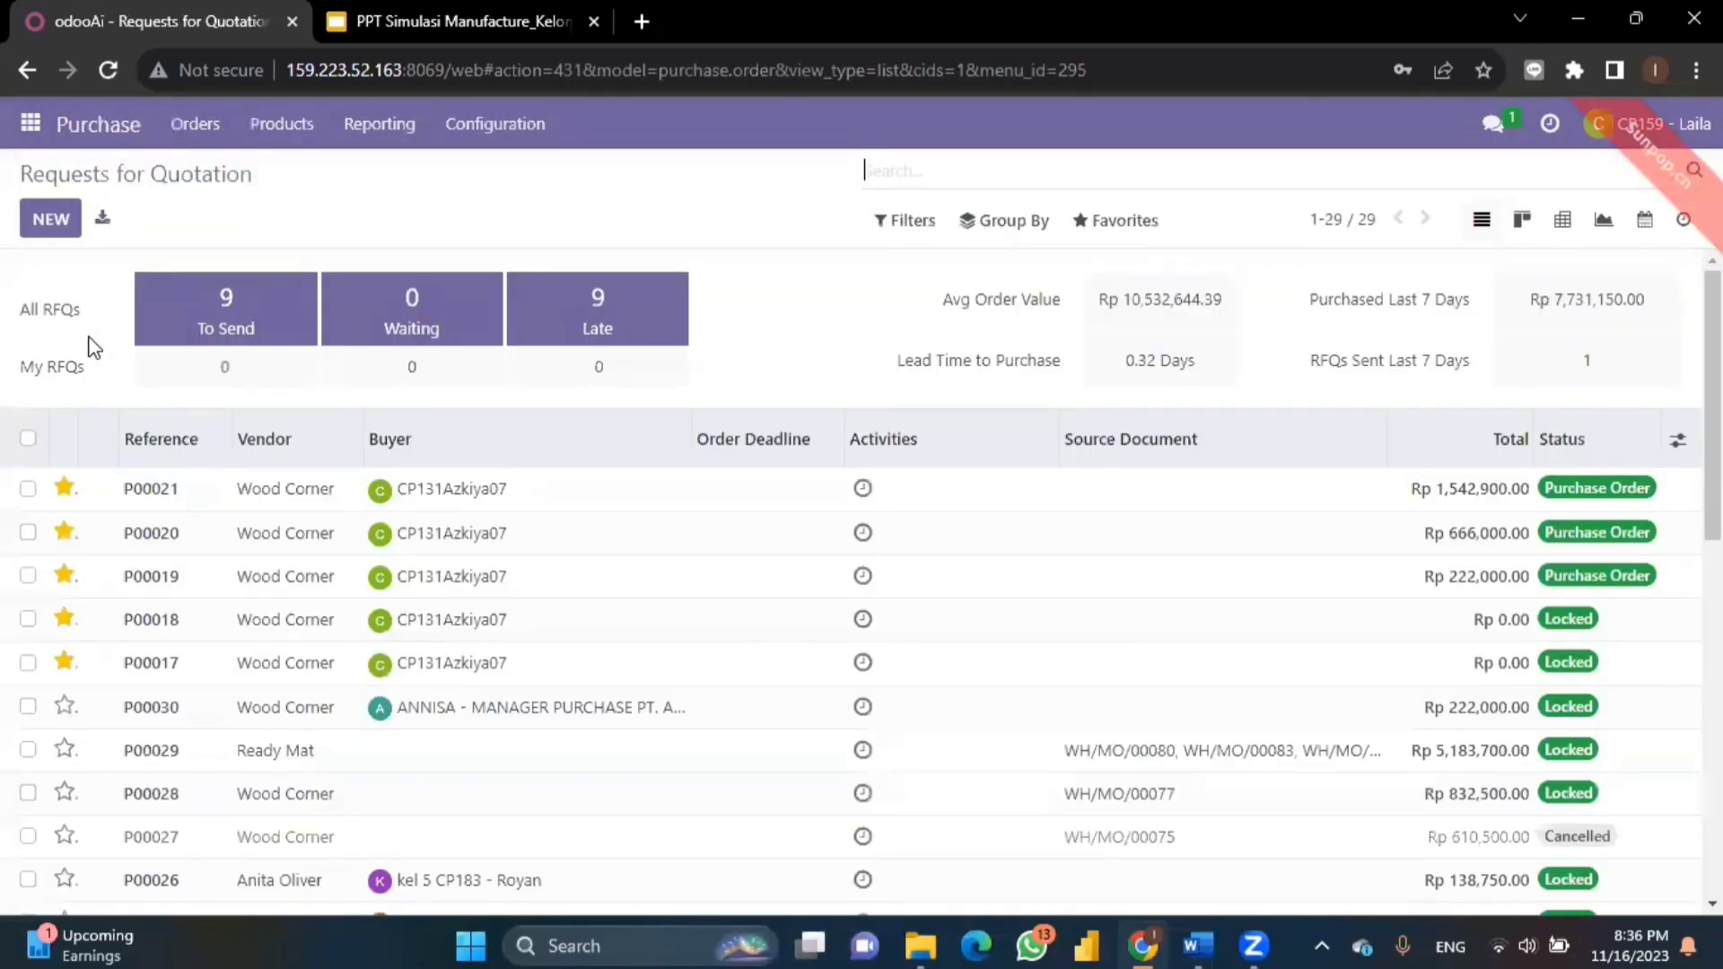
pyautogui.click(49, 231)
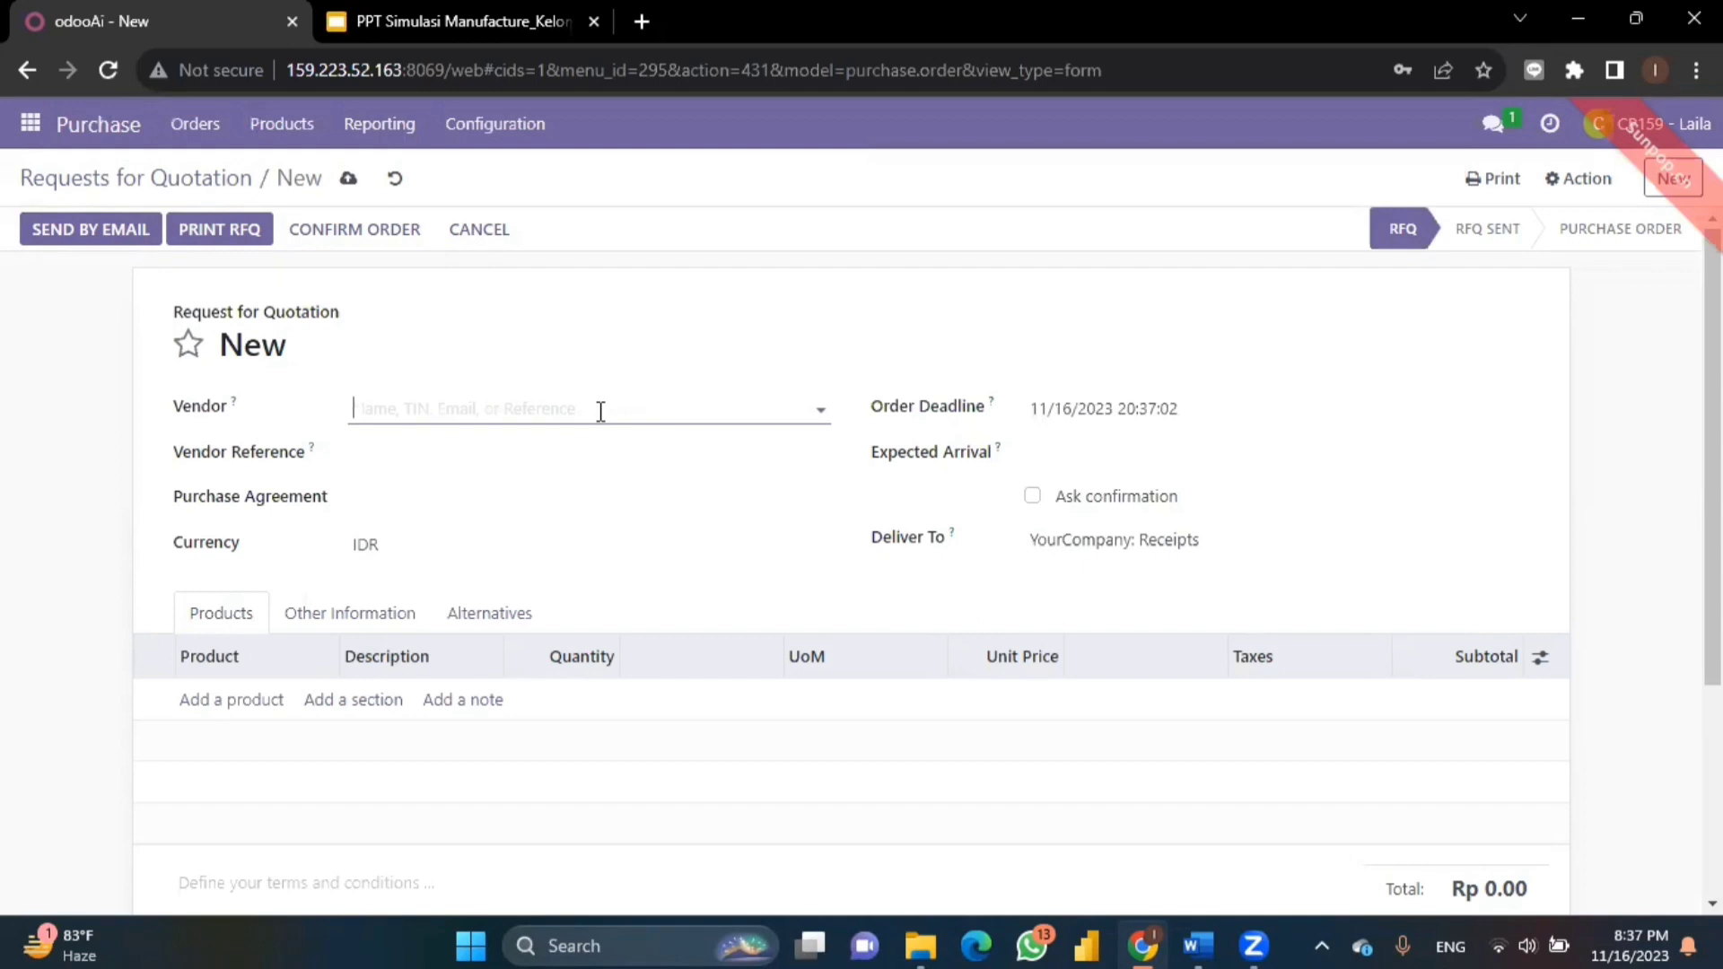
# - Choose Wood Corner as vendor and set expected arrival to 11/16/2023 20:37:40
pyautogui.click(533, 406)
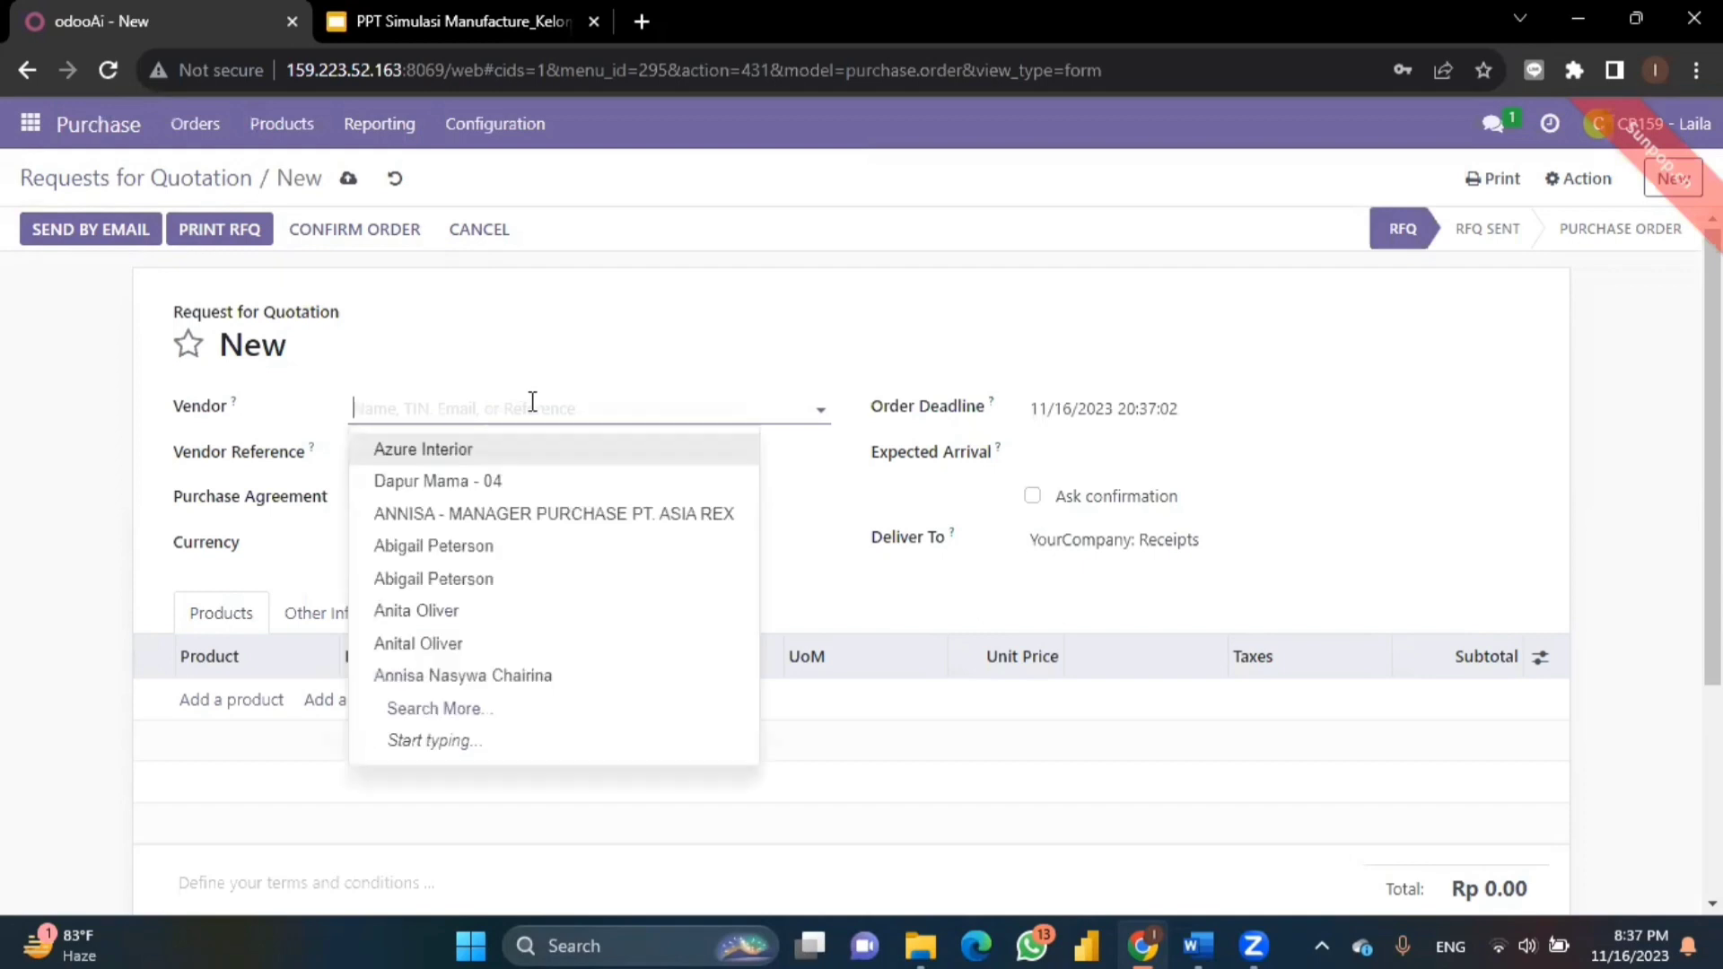
pyautogui.write('wood')
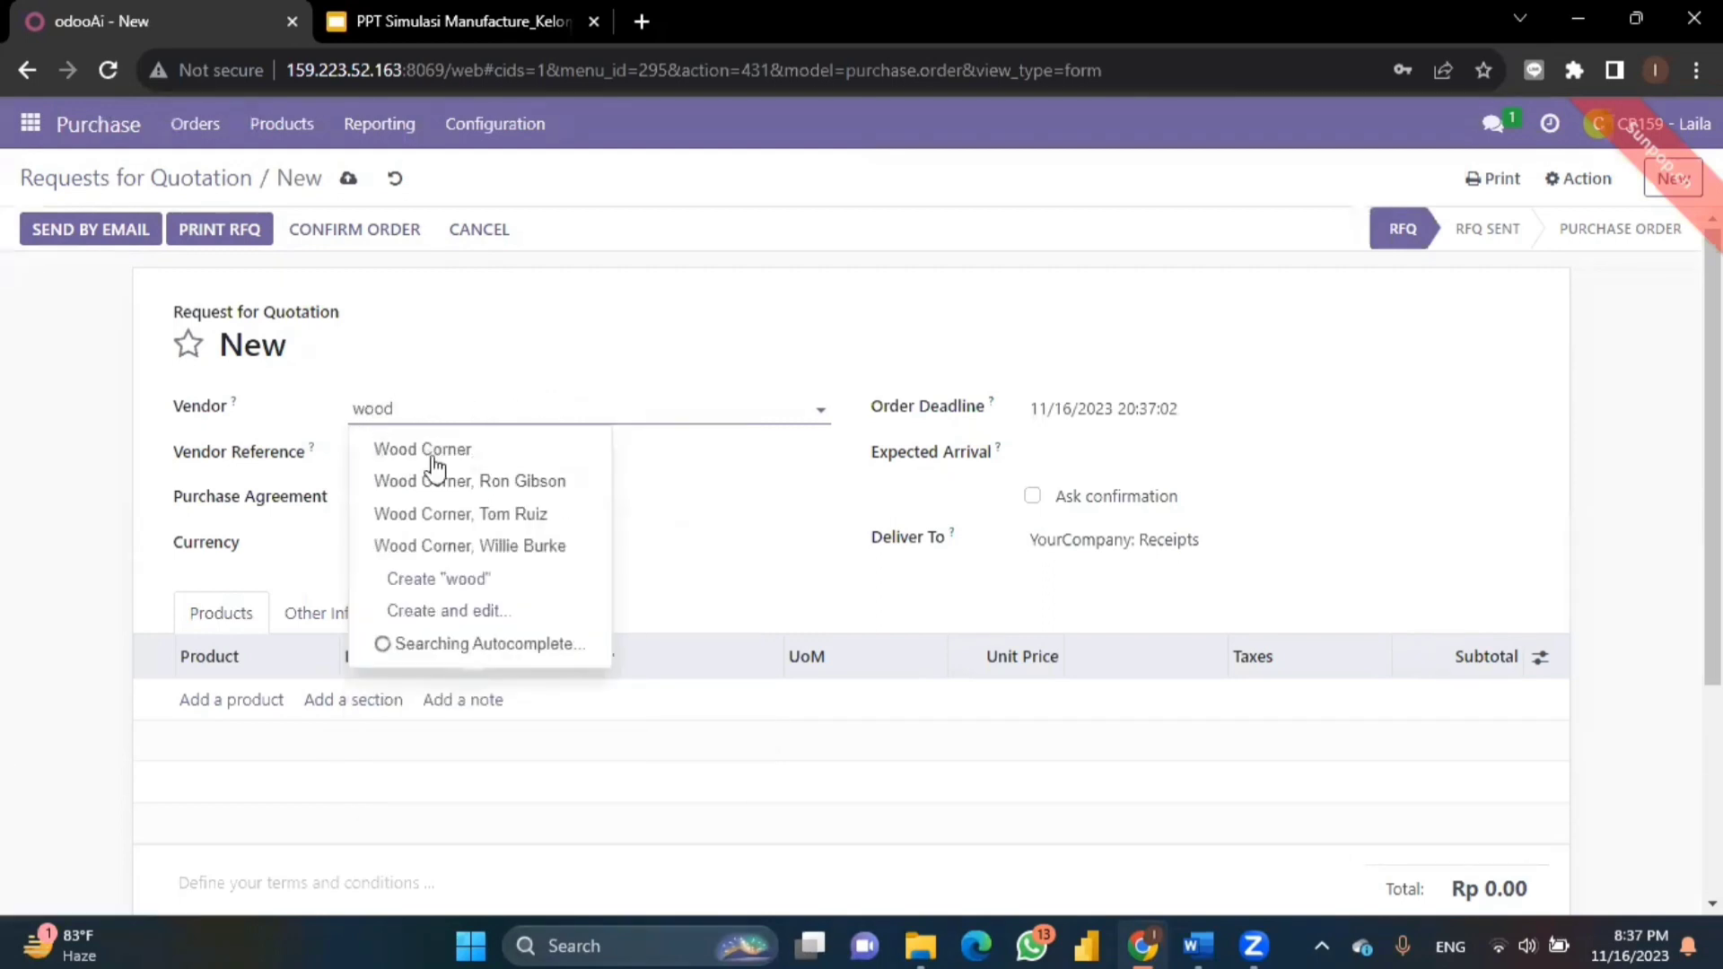
pyautogui.click(419, 460)
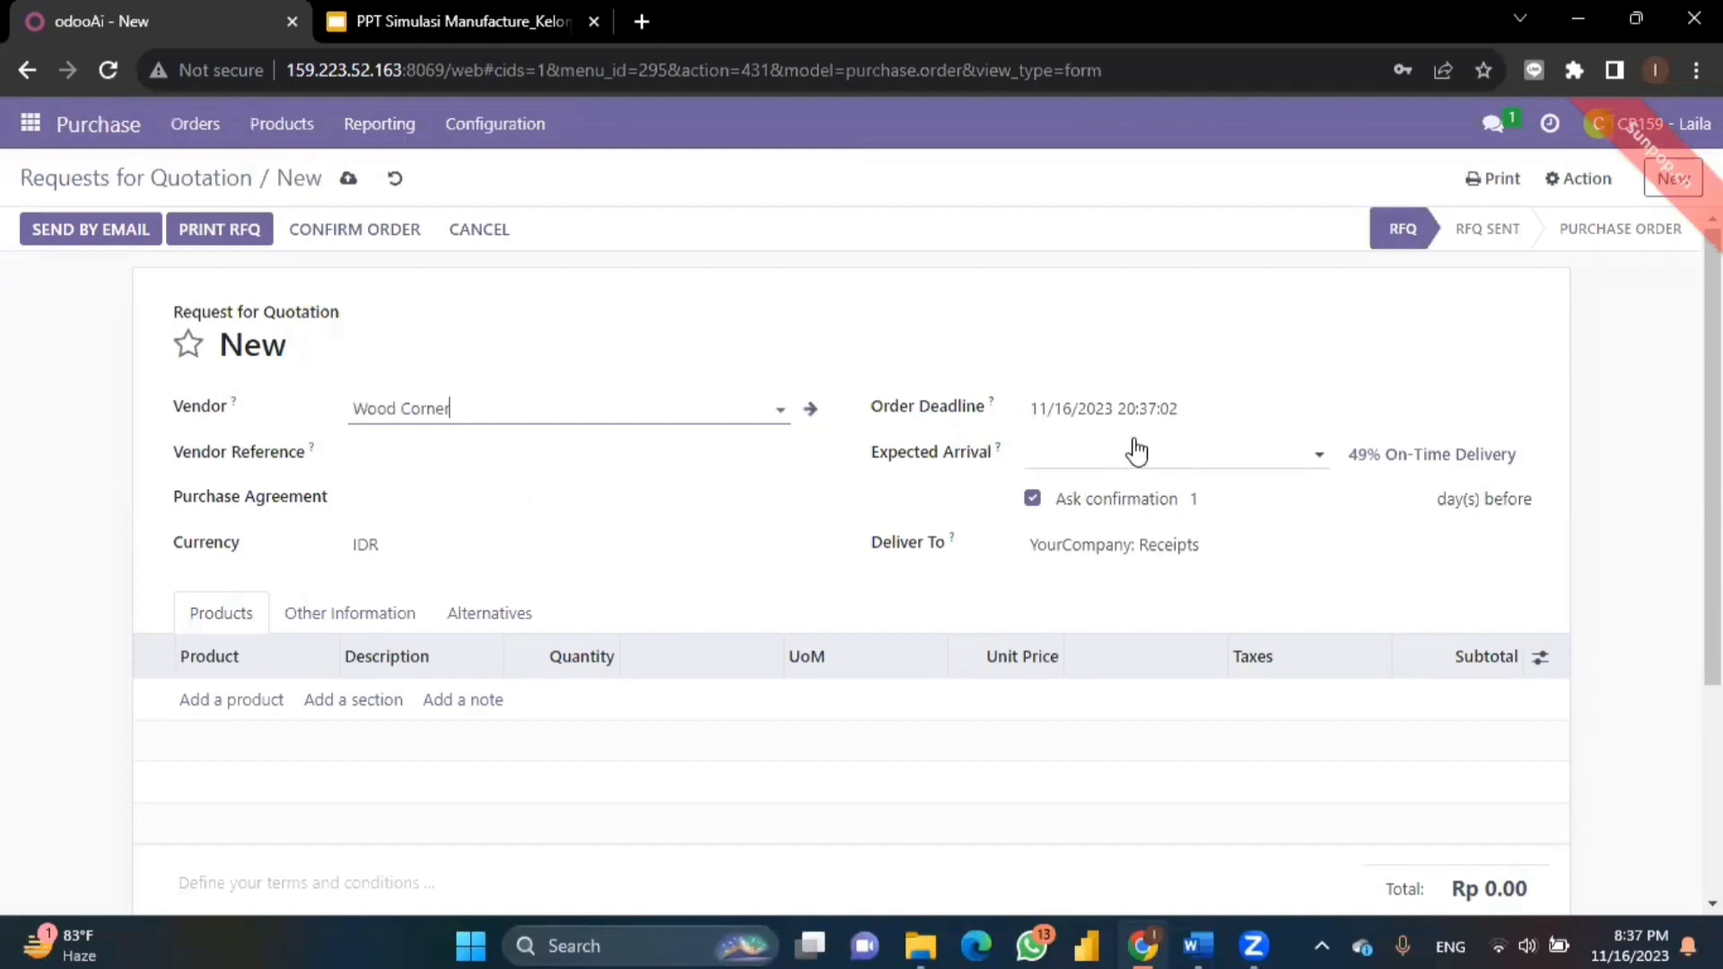
pyautogui.click(1087, 457)
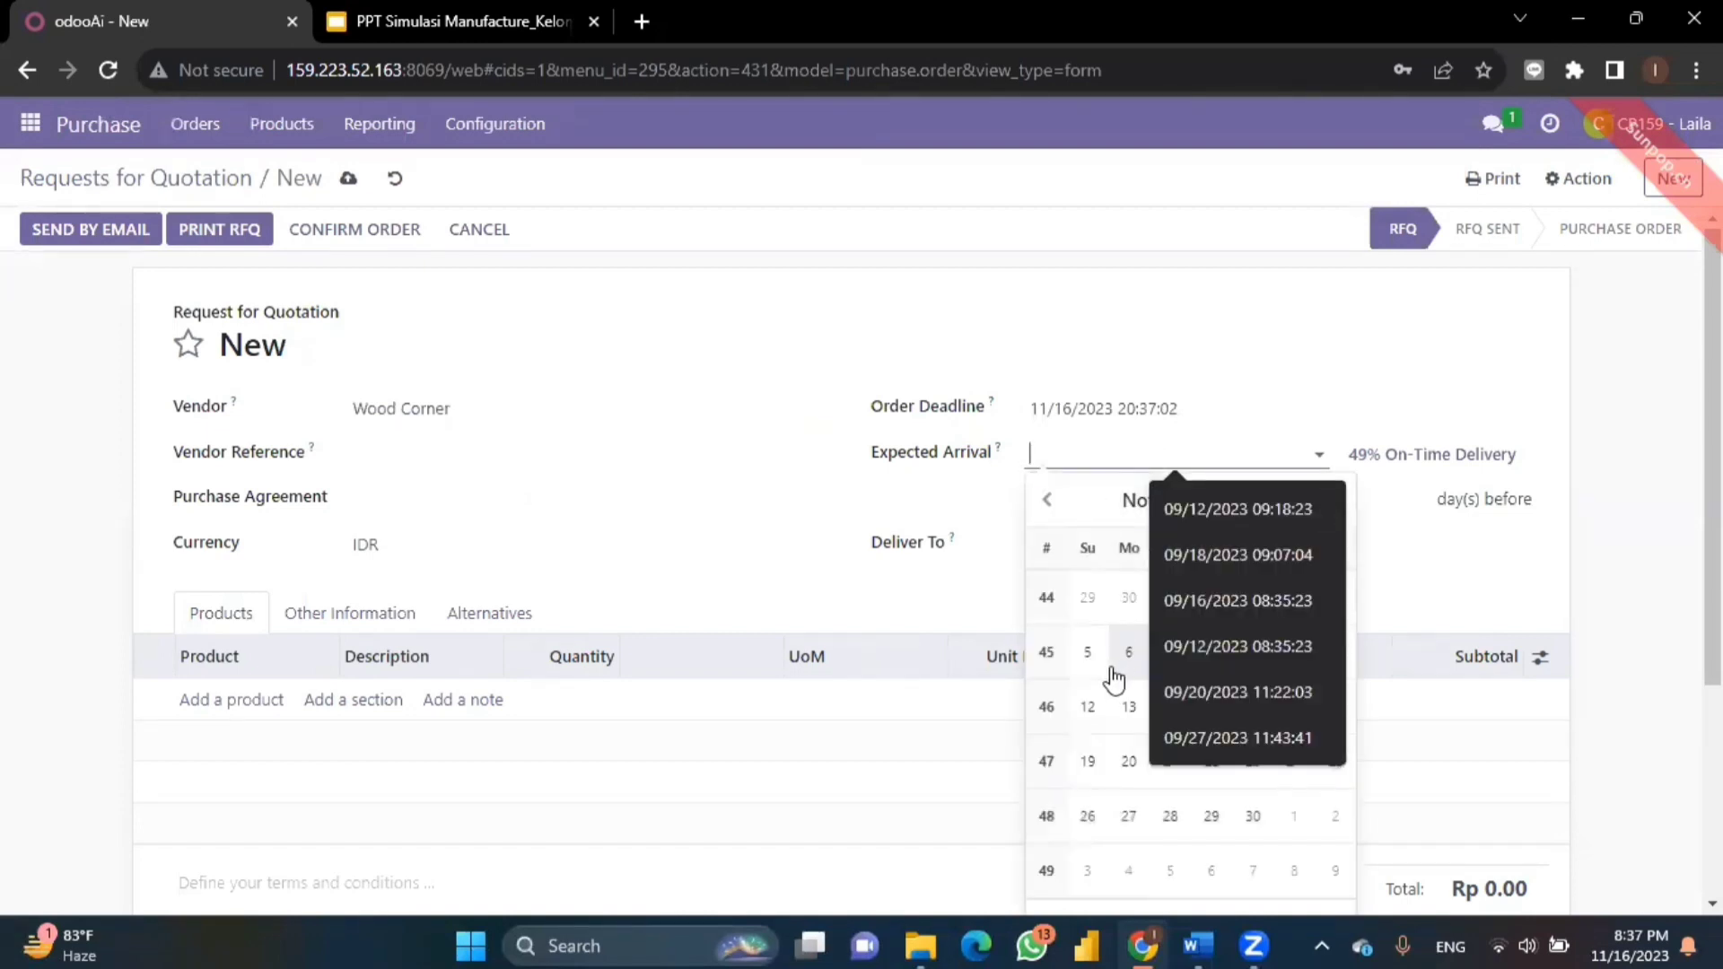
pyautogui.click(1232, 455)
pyautogui.click(1232, 451)
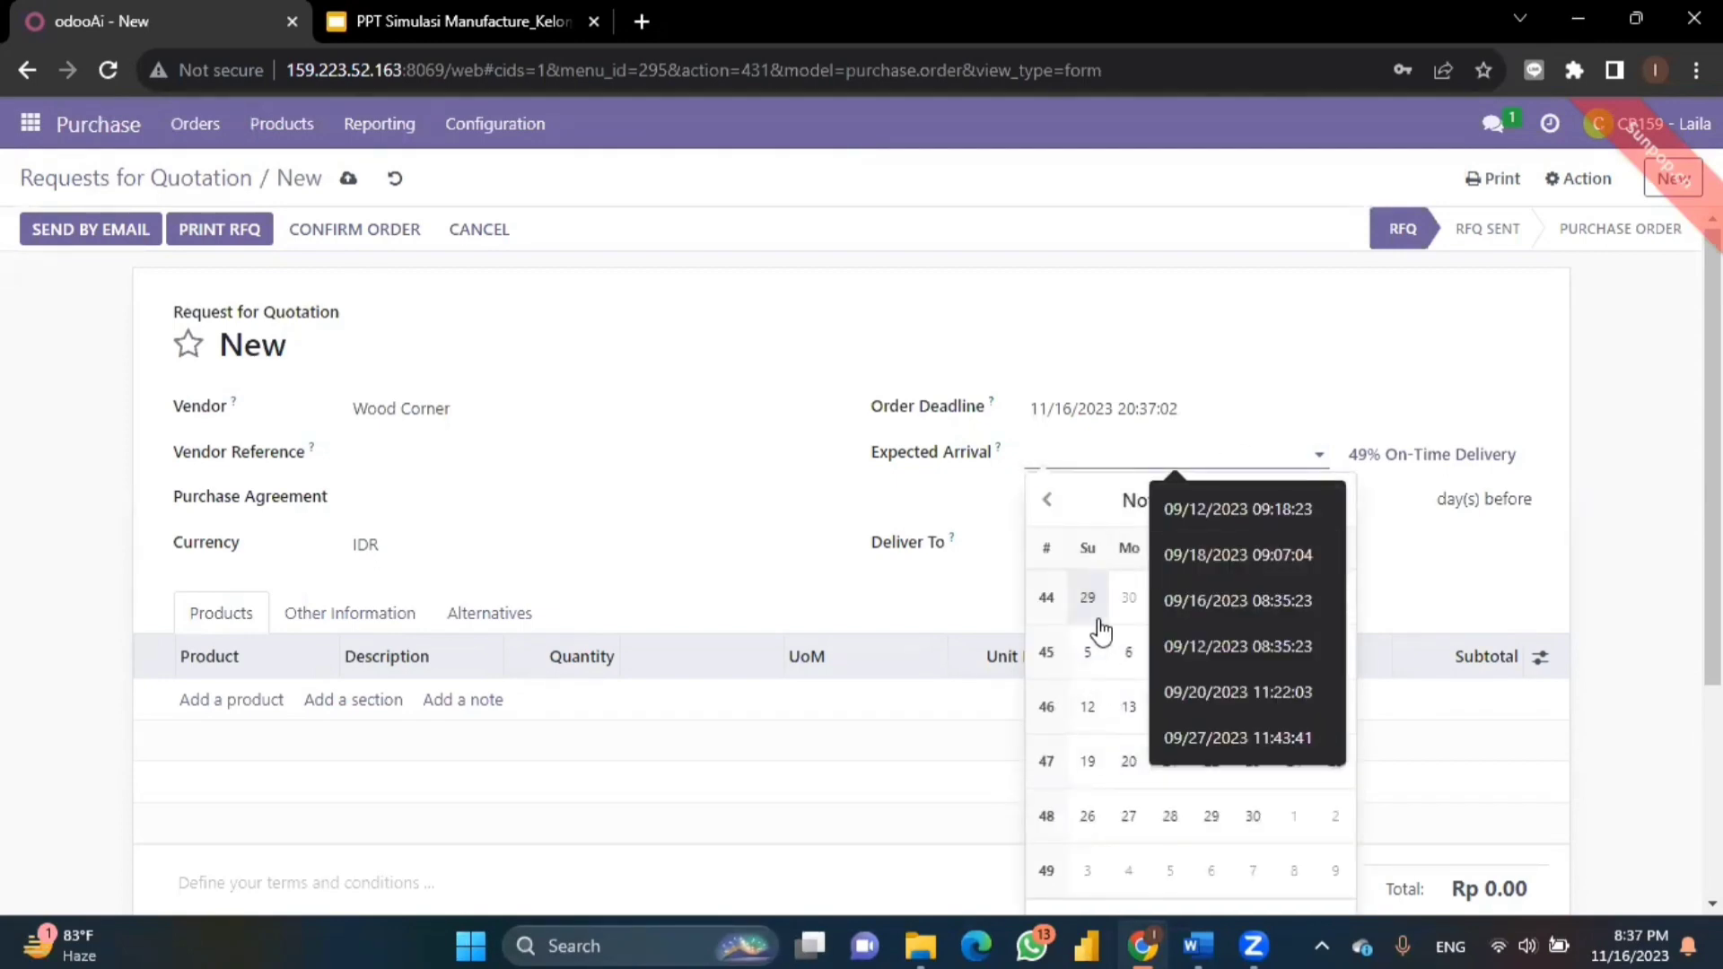
pyautogui.click(1389, 602)
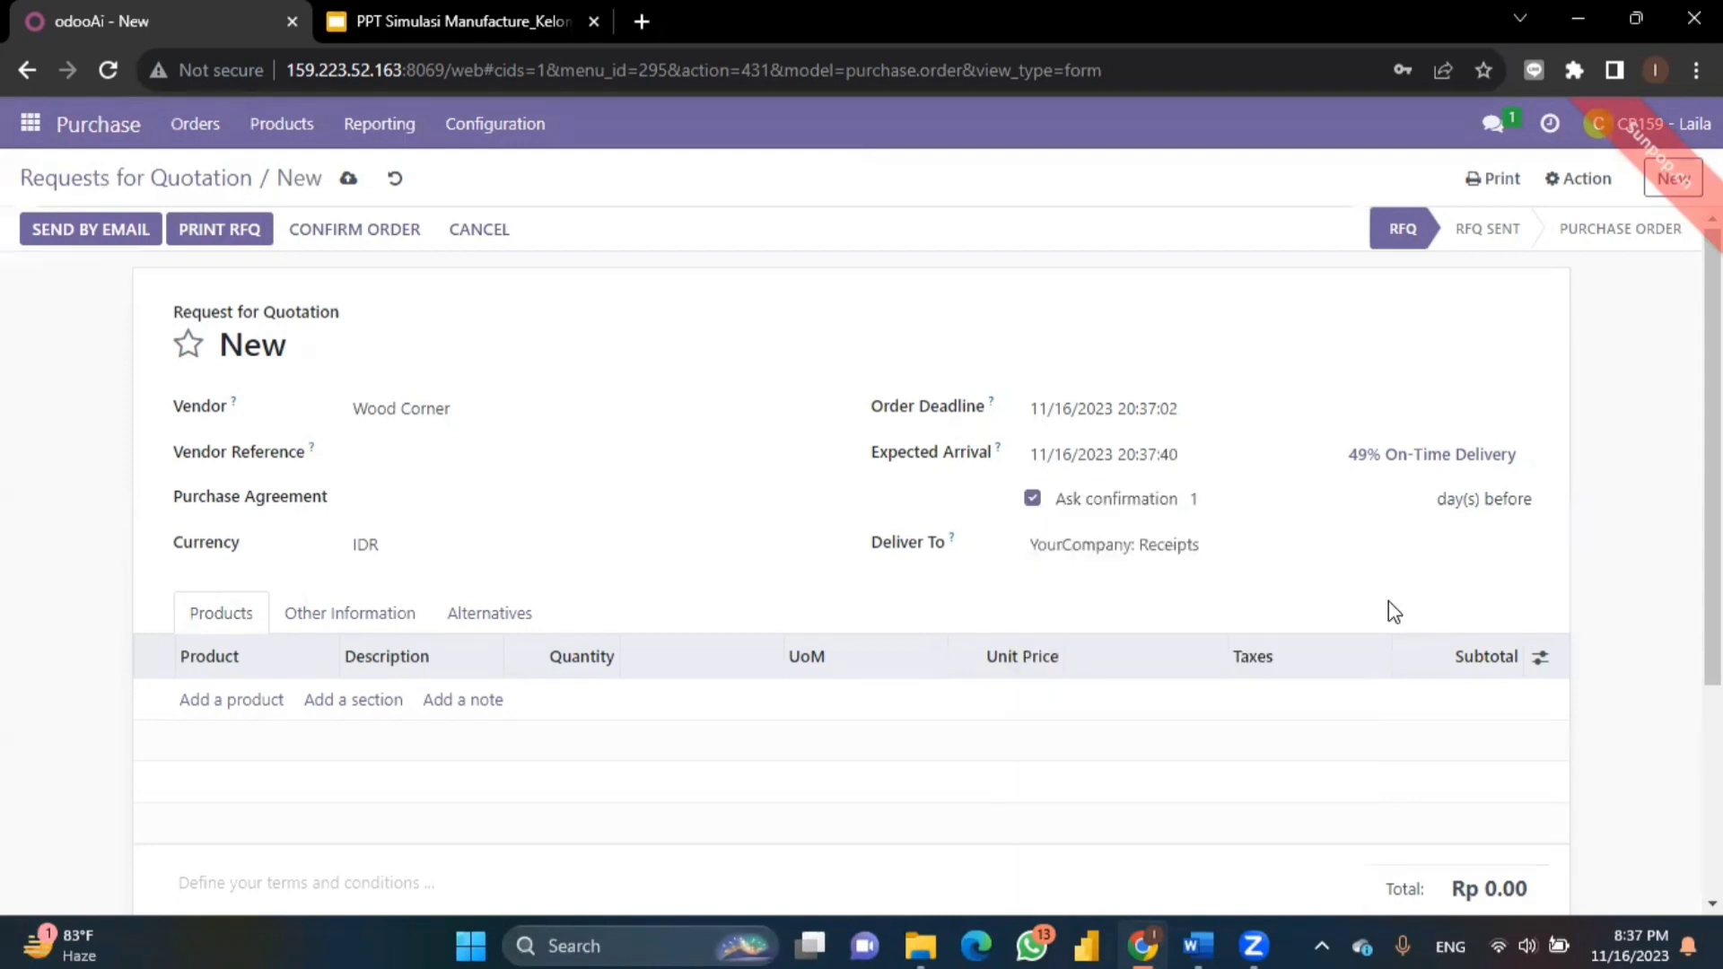
pyautogui.scroll(-2, 623, 469)
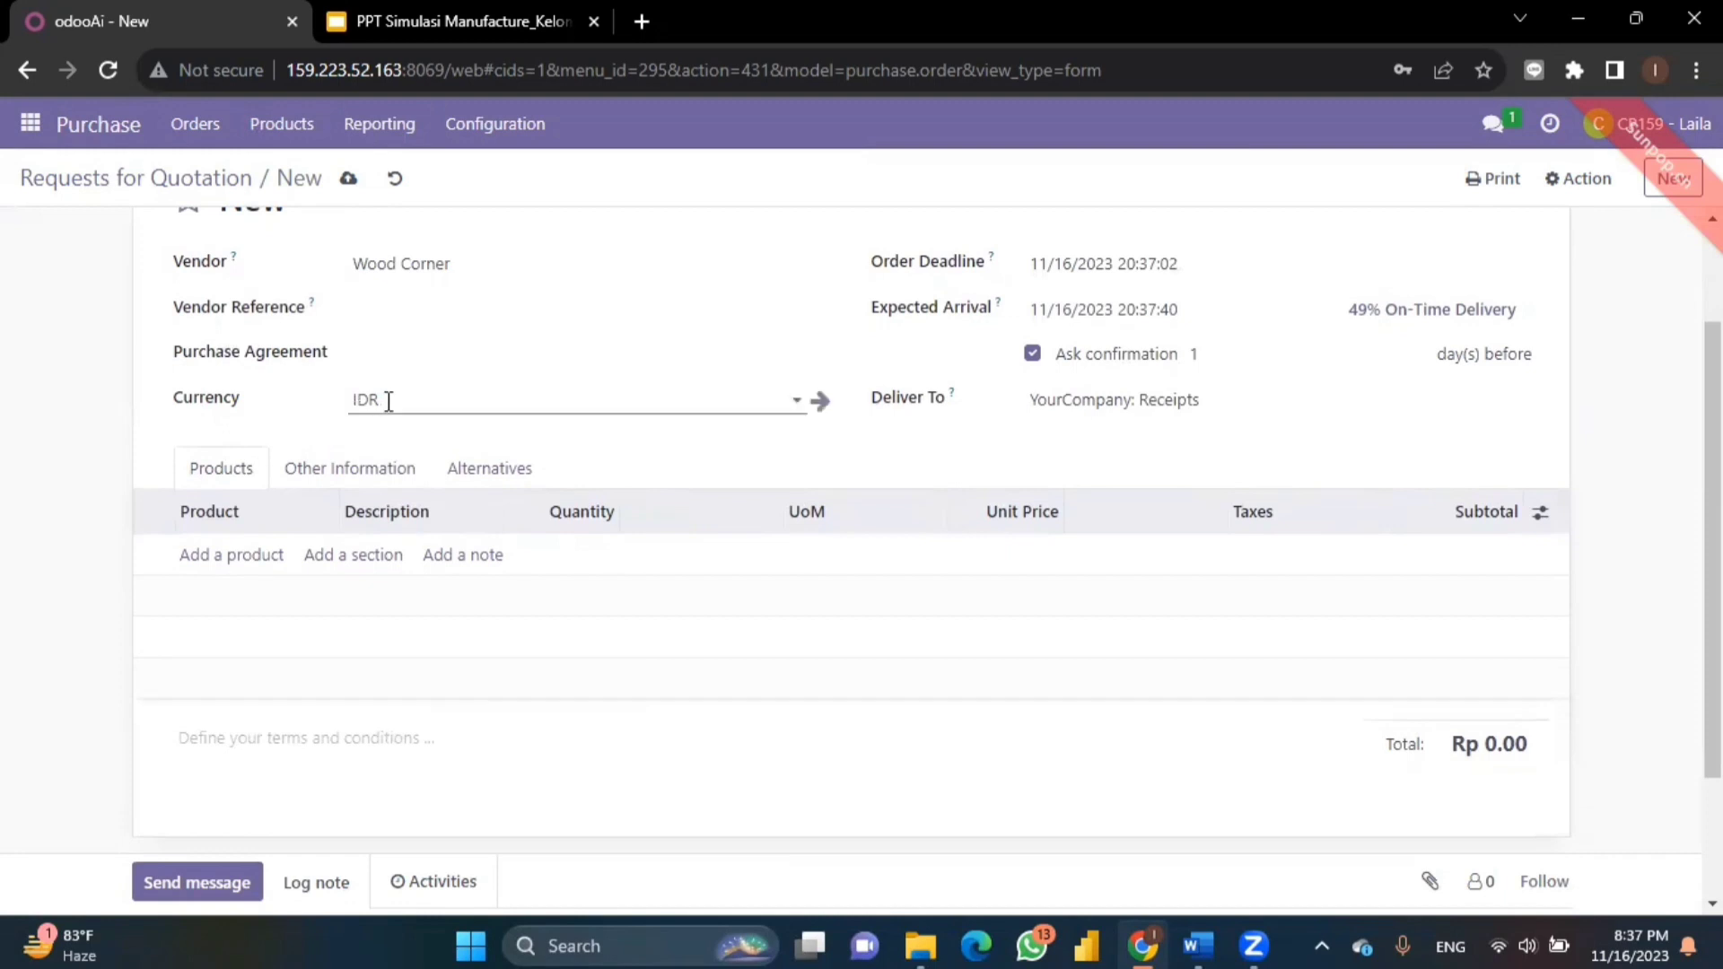
# - Add a [WIP_8522] Table Top (Kelompok 9) line at unit price 100,000, totalling Rp 111,000.00
pyautogui.click(245, 558)
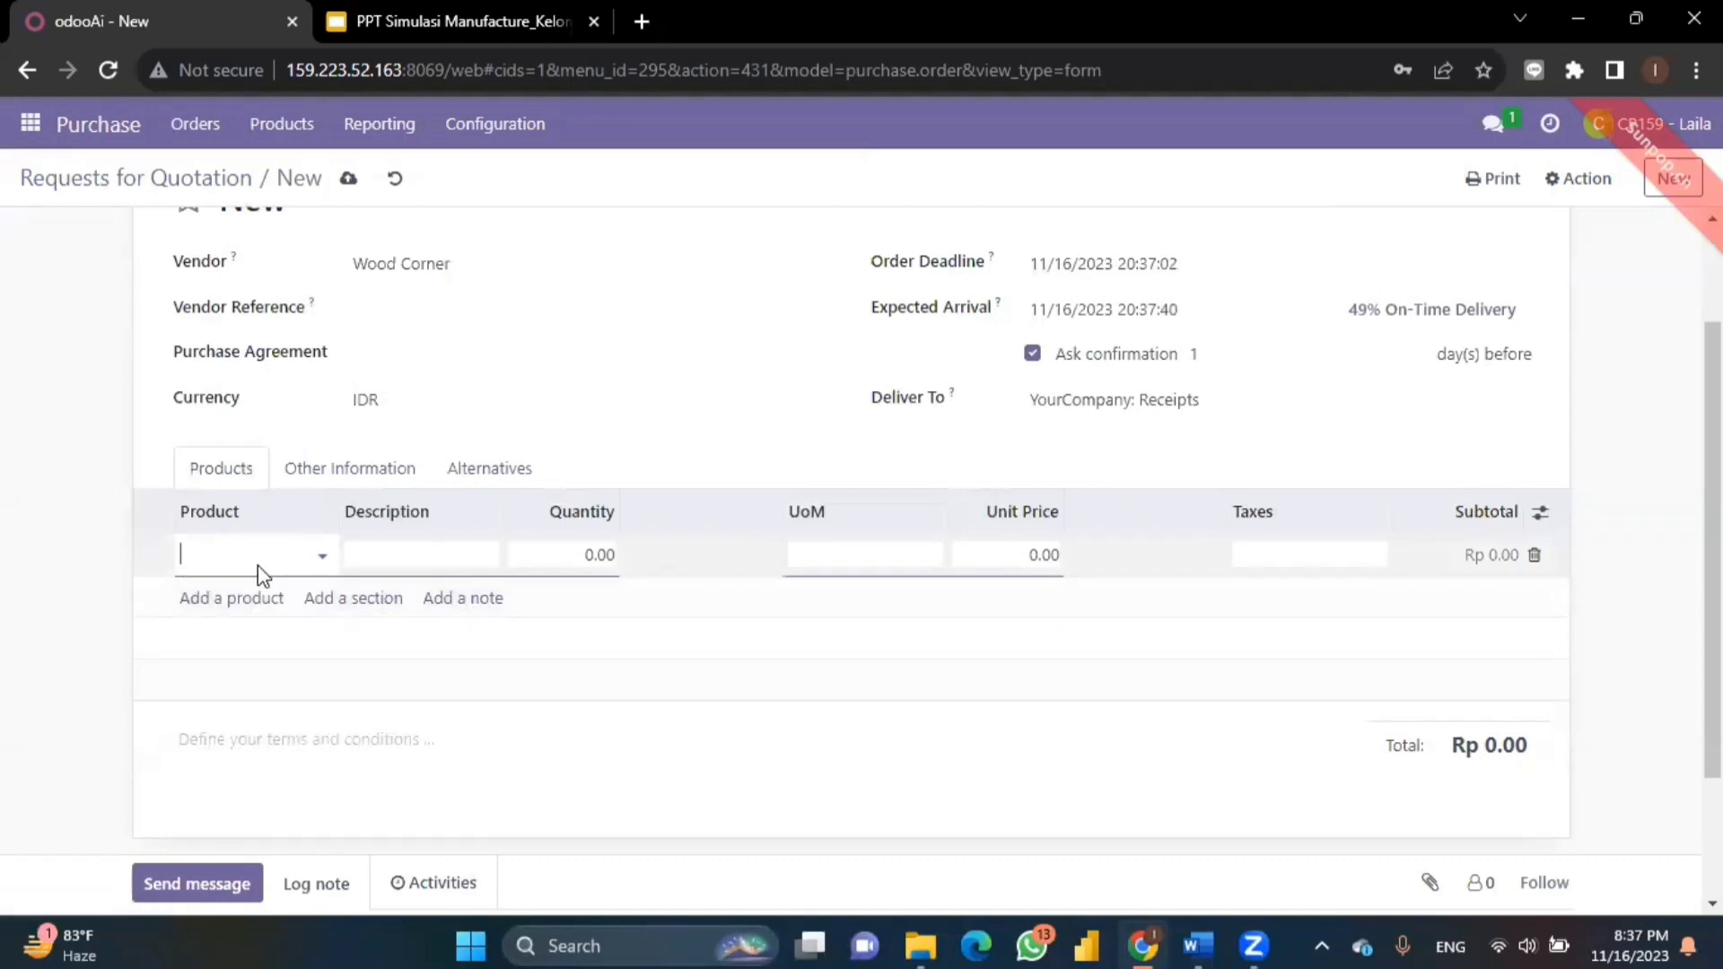
pyautogui.write('kelompok 9')
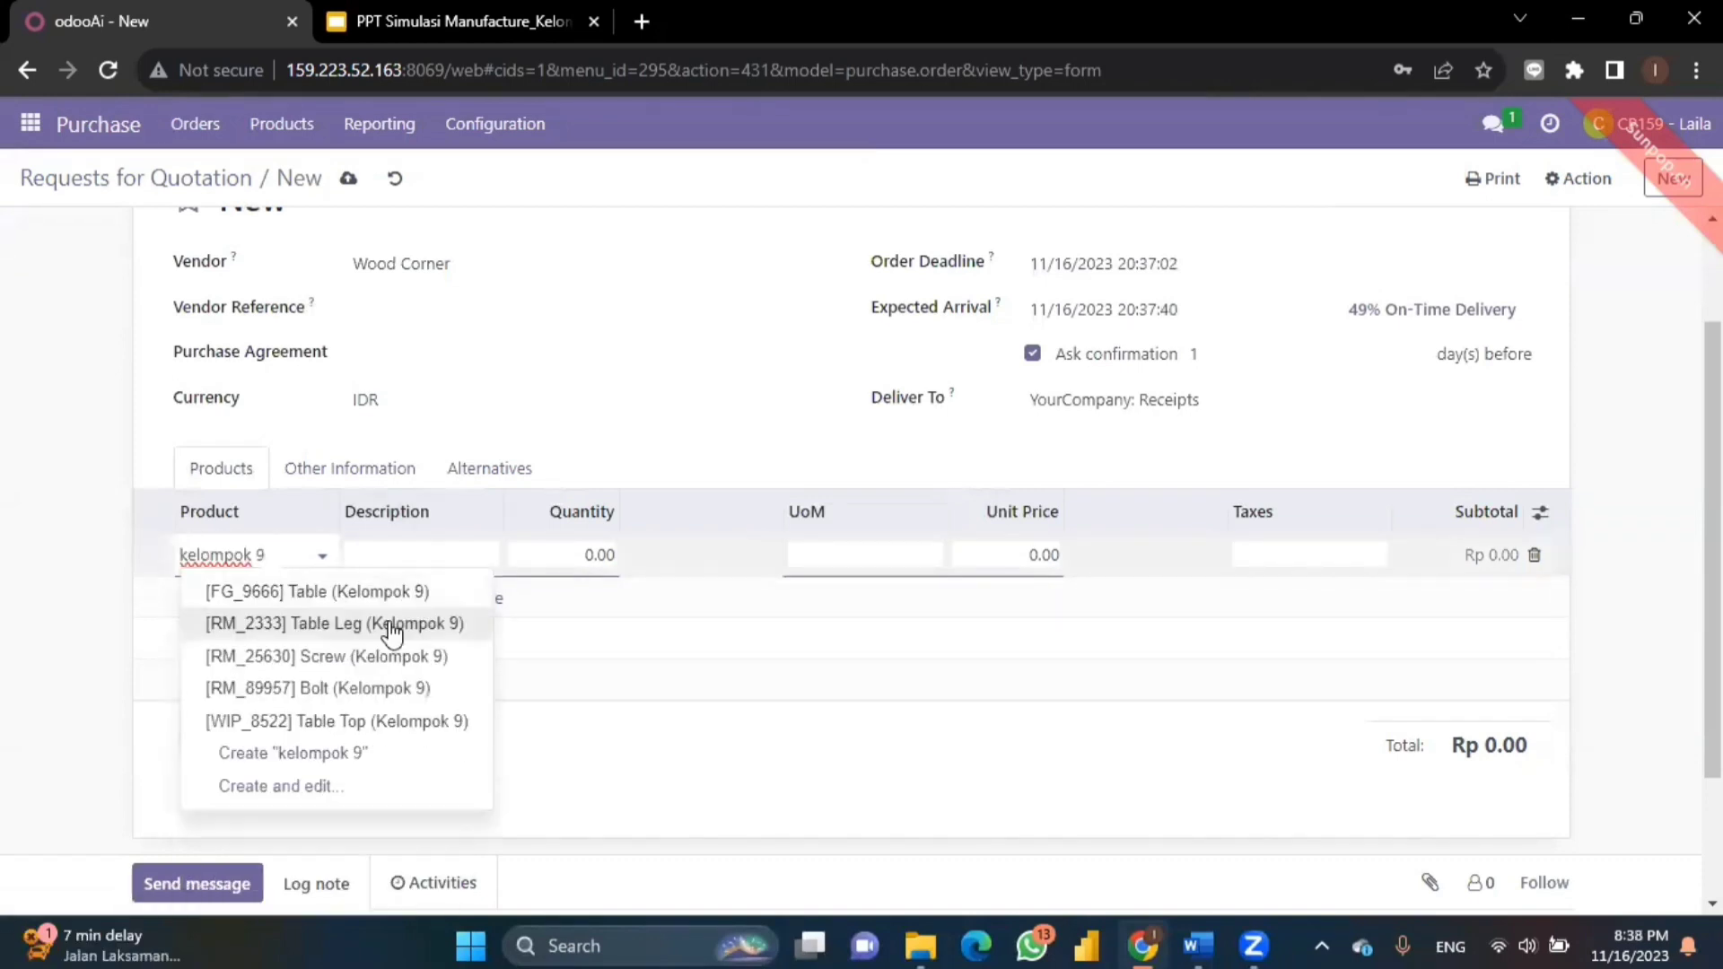
pyautogui.click(458, 724)
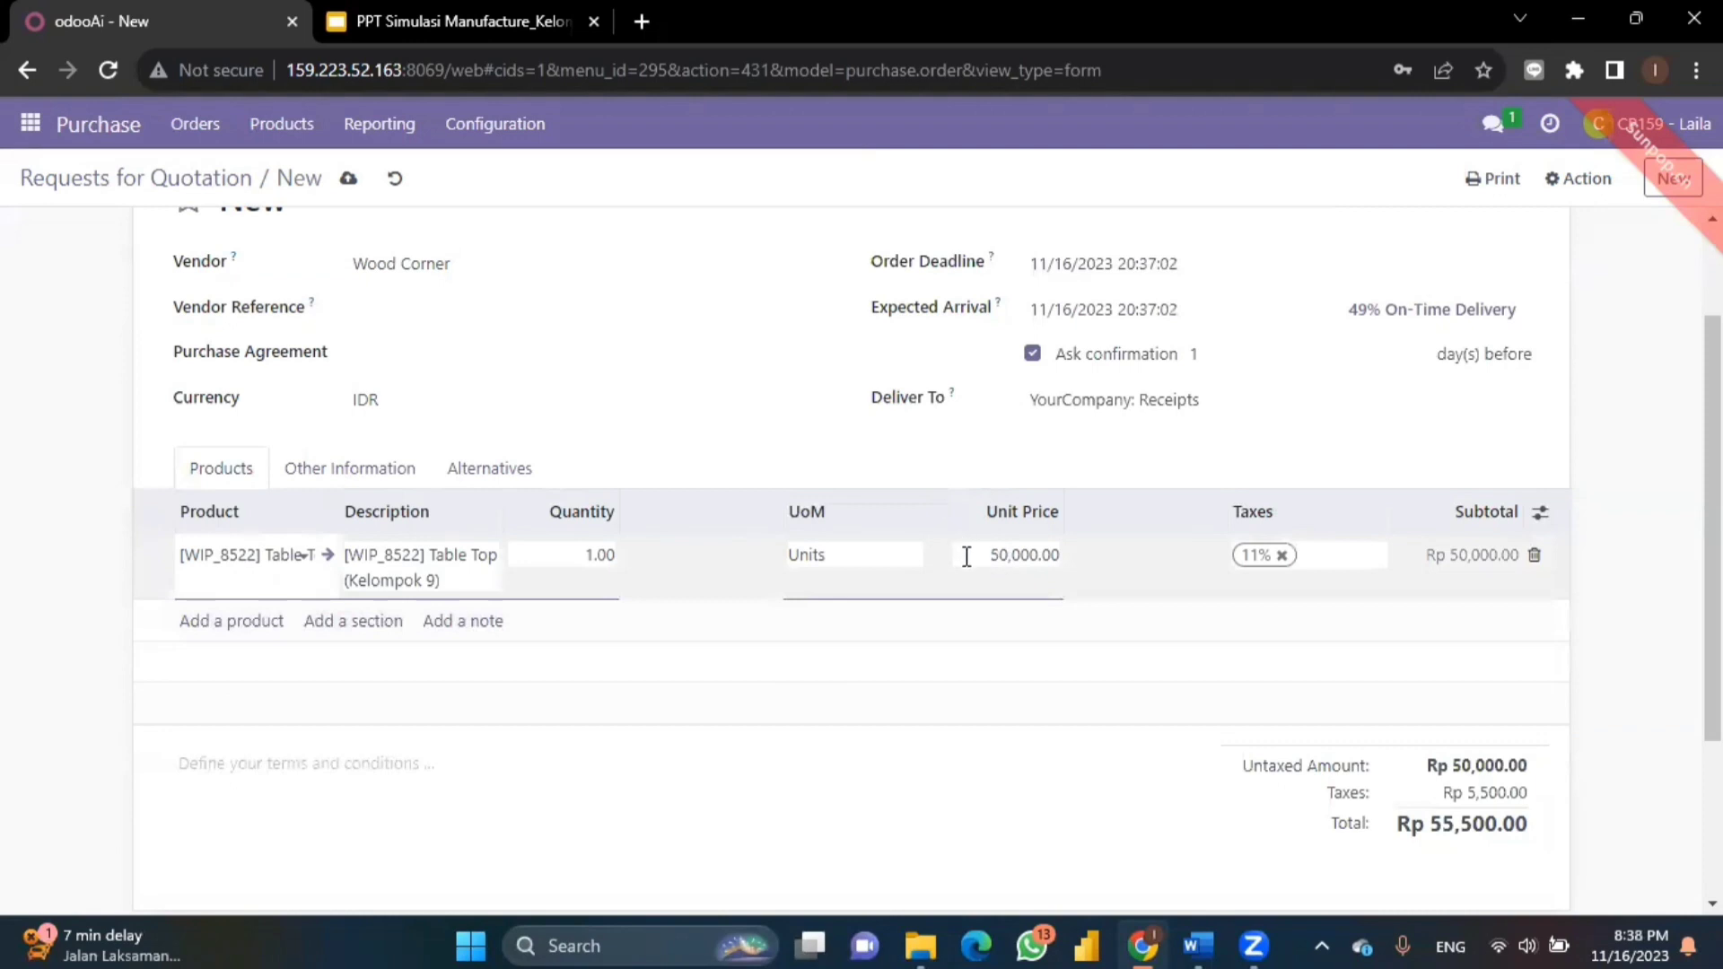
pyautogui.moveTo(967, 556); pyautogui.dragTo(1081, 579)
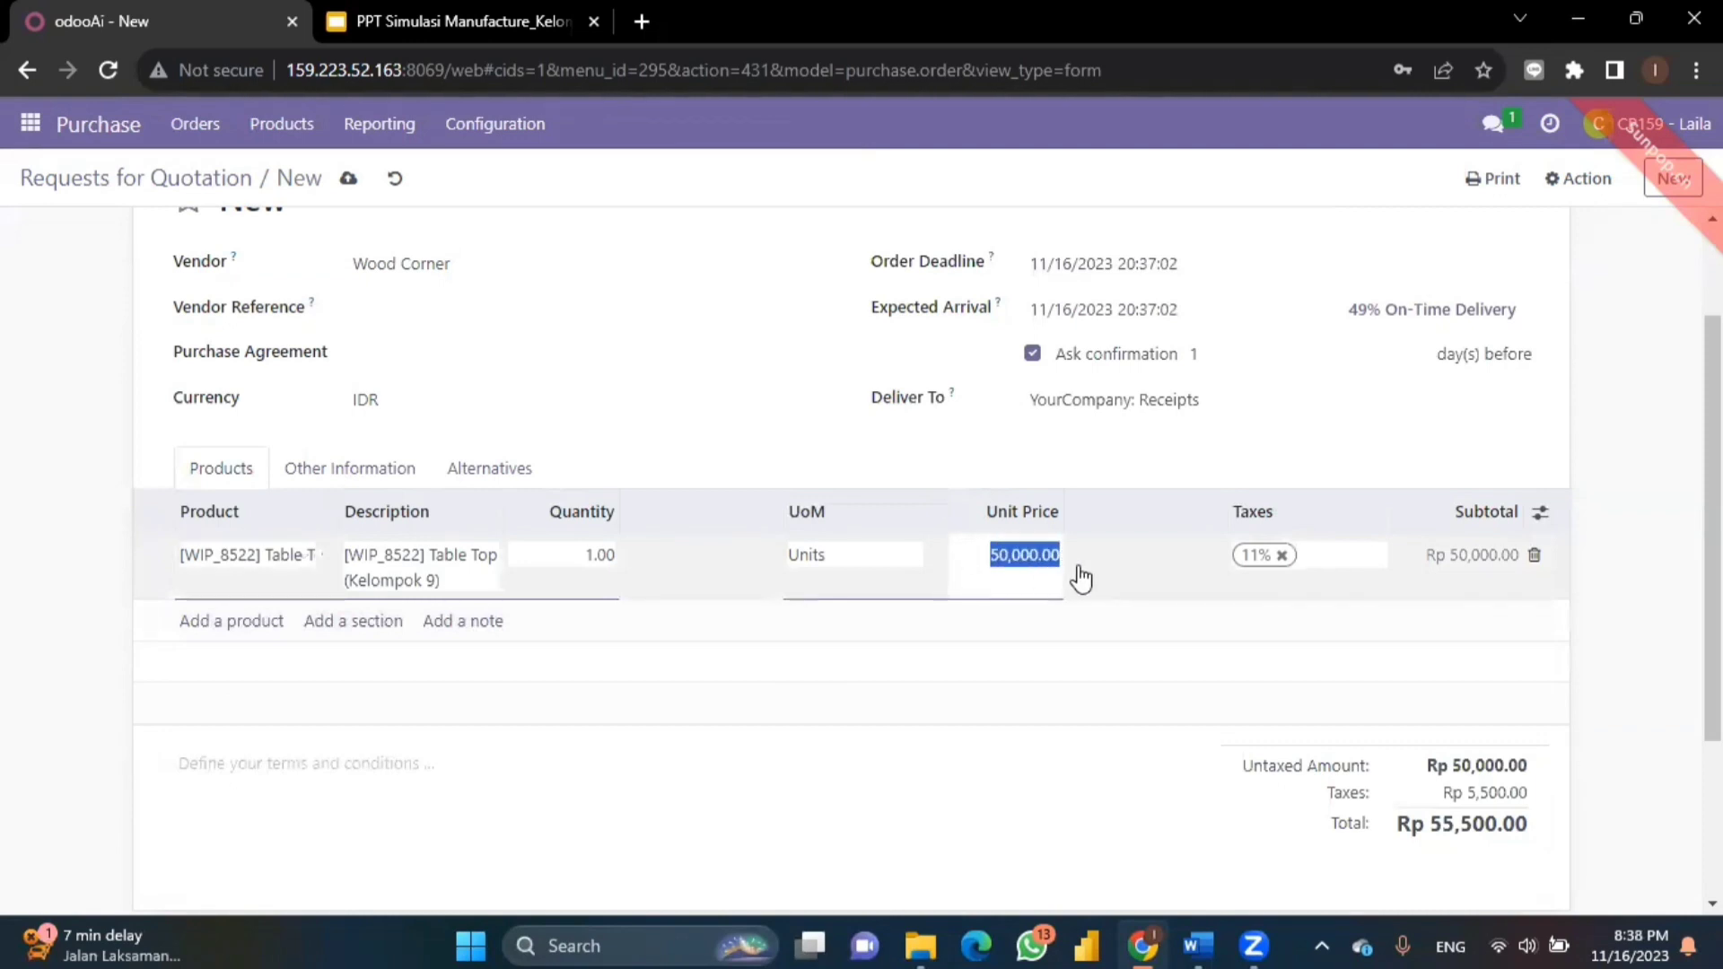
pyautogui.write('100000')
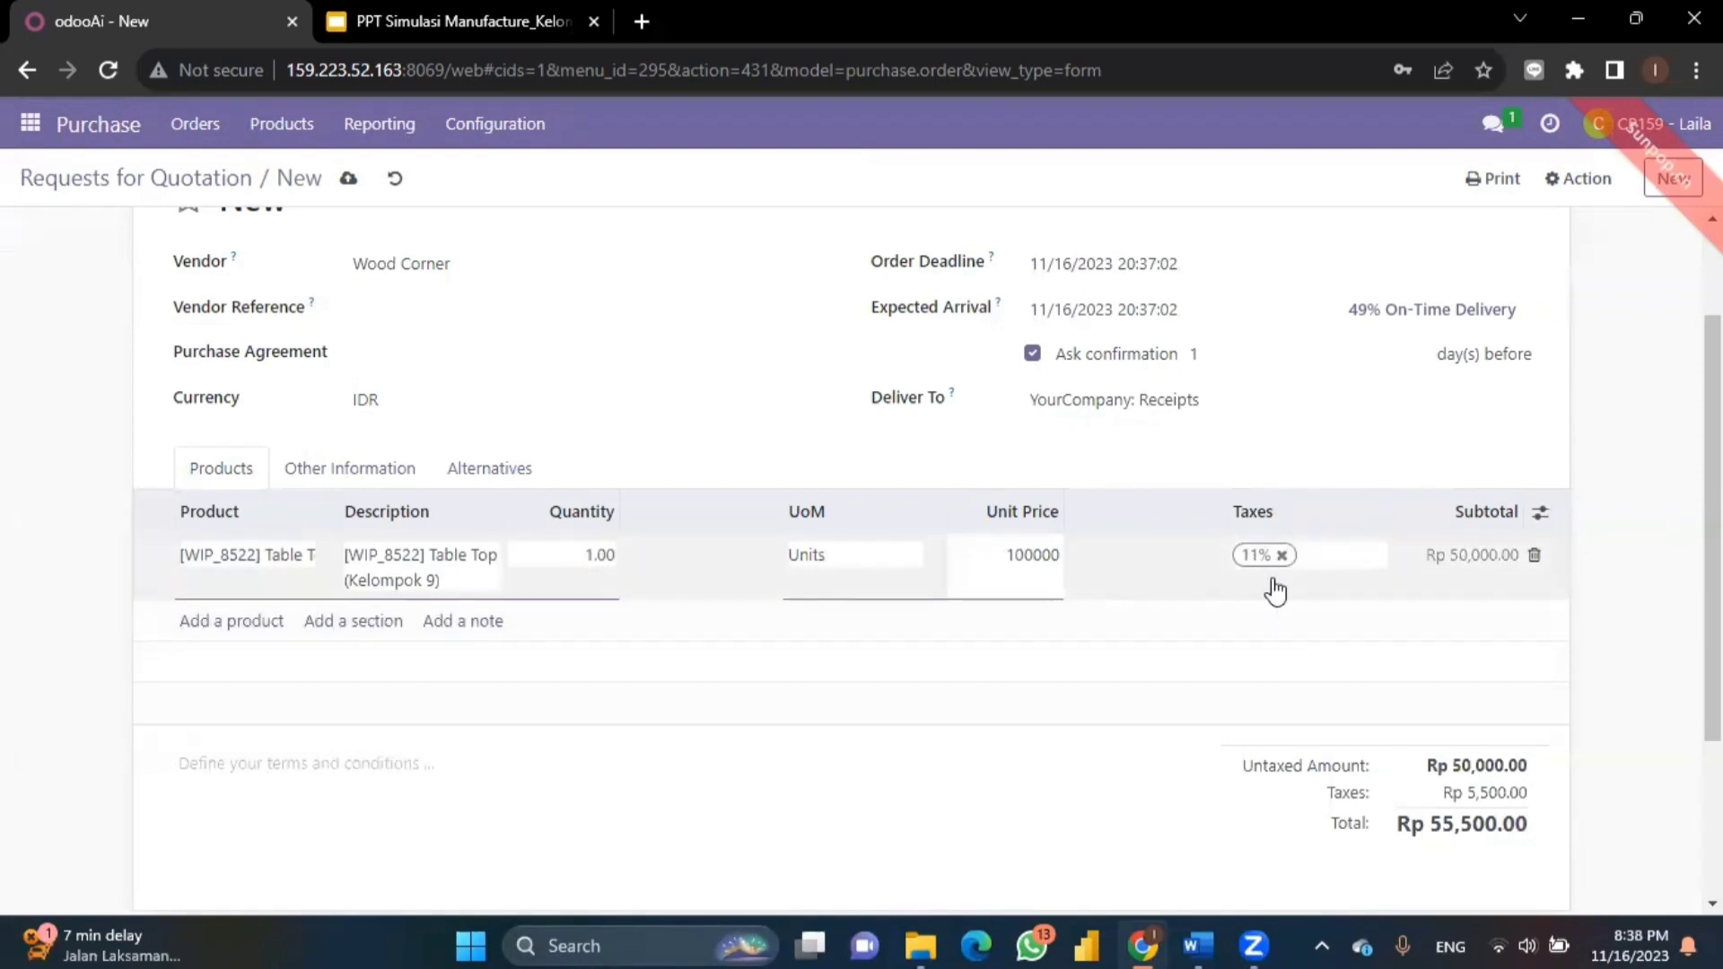
pyautogui.click(1463, 664)
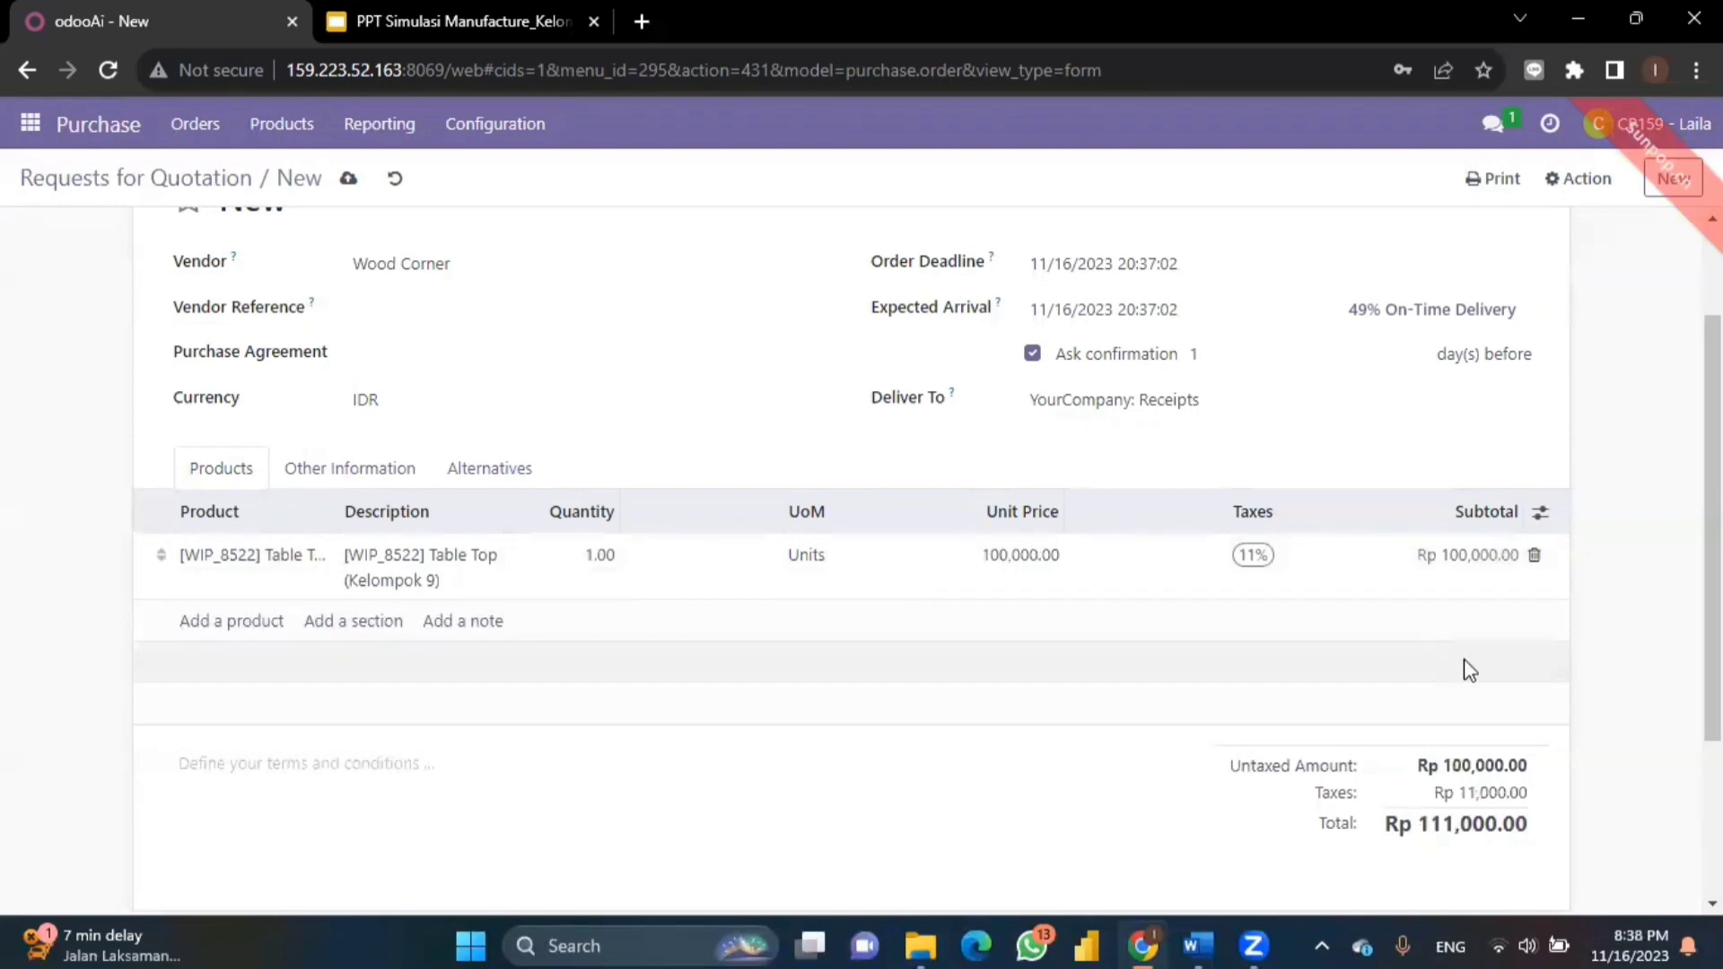
pyautogui.scroll(-1, 1463, 659)
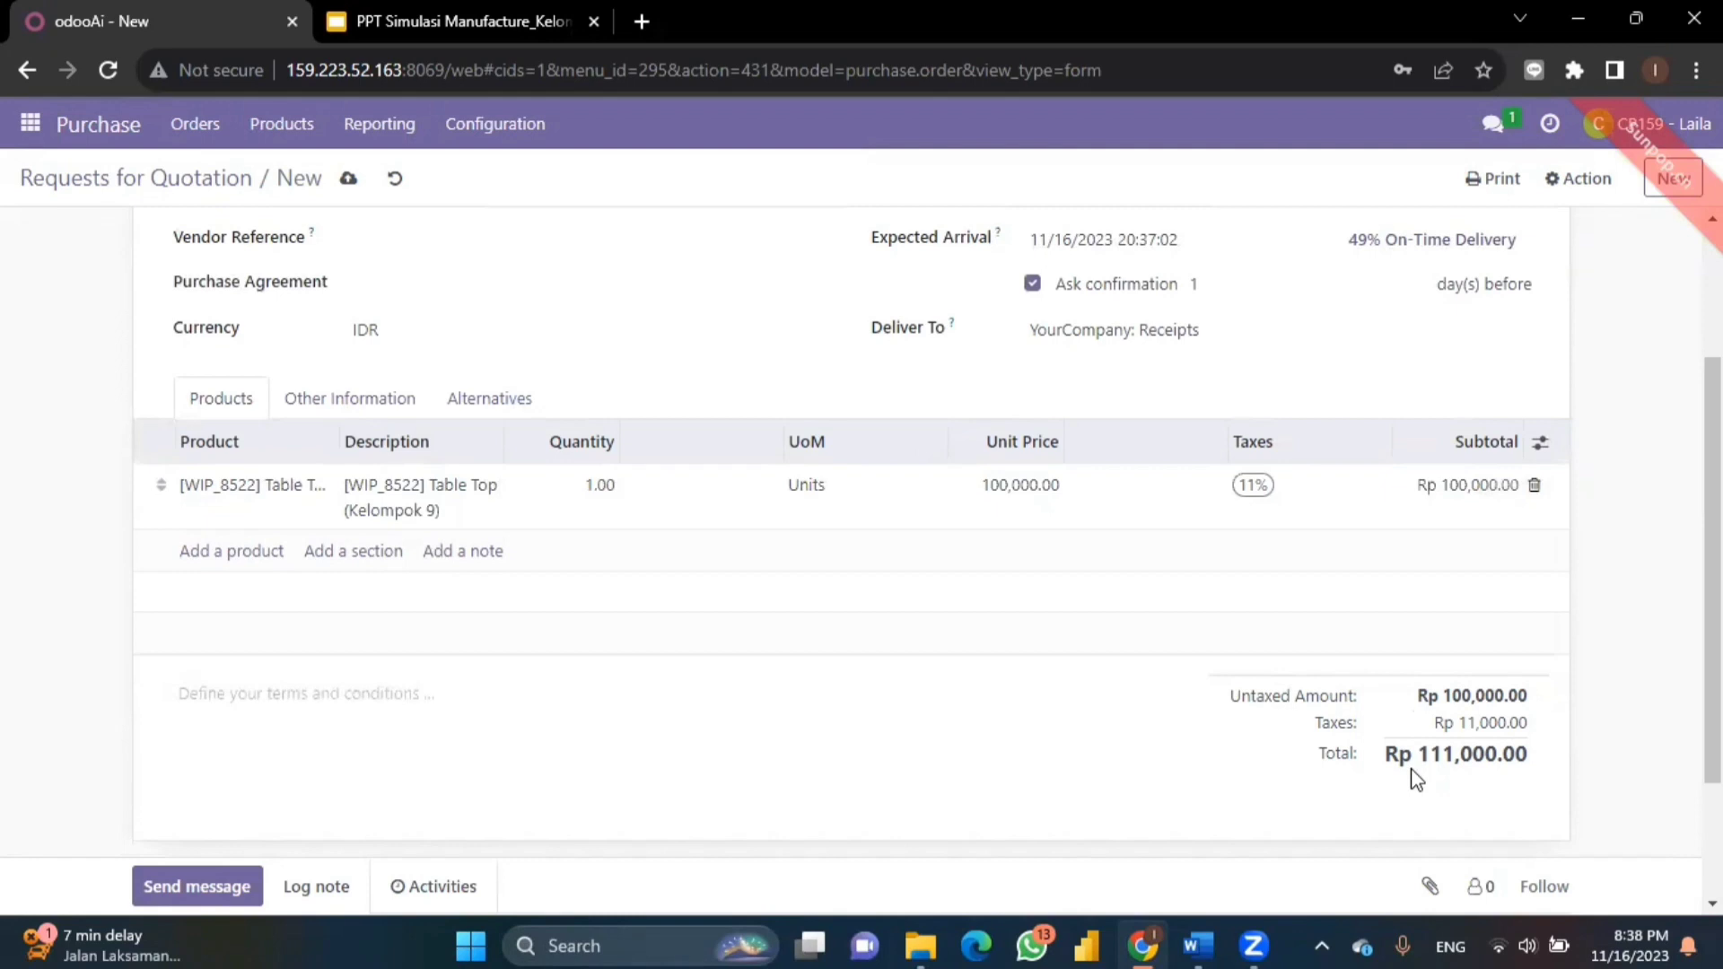
pyautogui.scroll(2, 1145, 568)
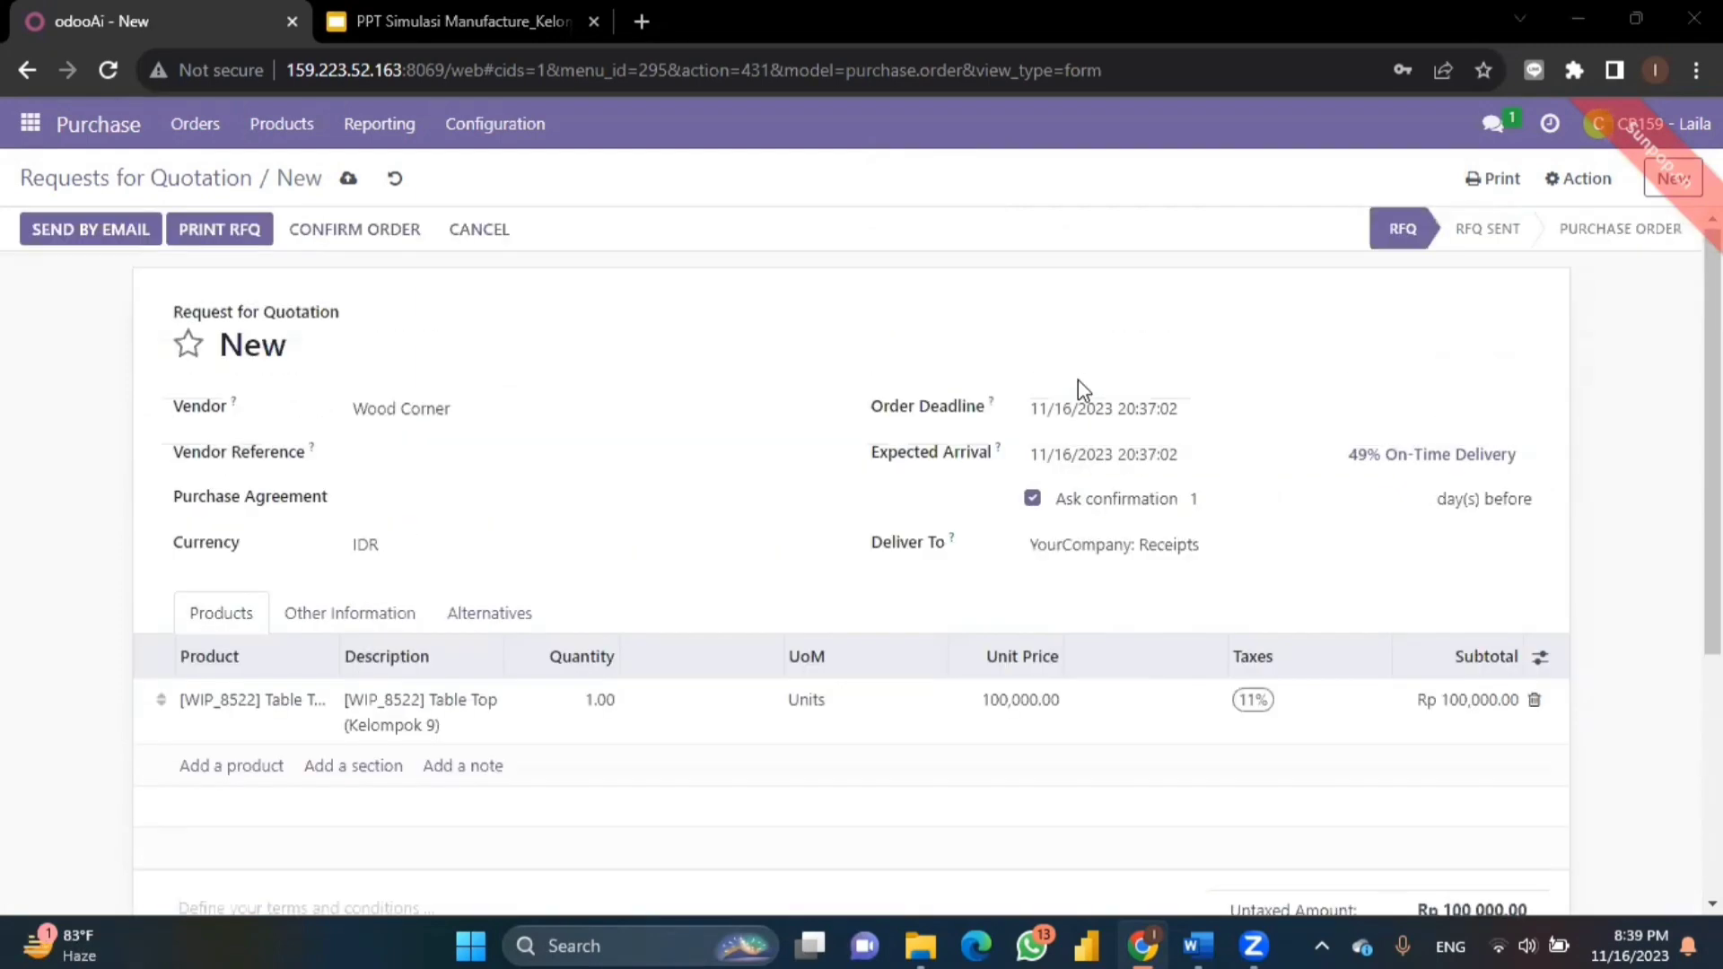
# - Confirm order P00031 and validate receipt WH/IN/00027 with 1.00 Table Top received
pyautogui.click(382, 231)
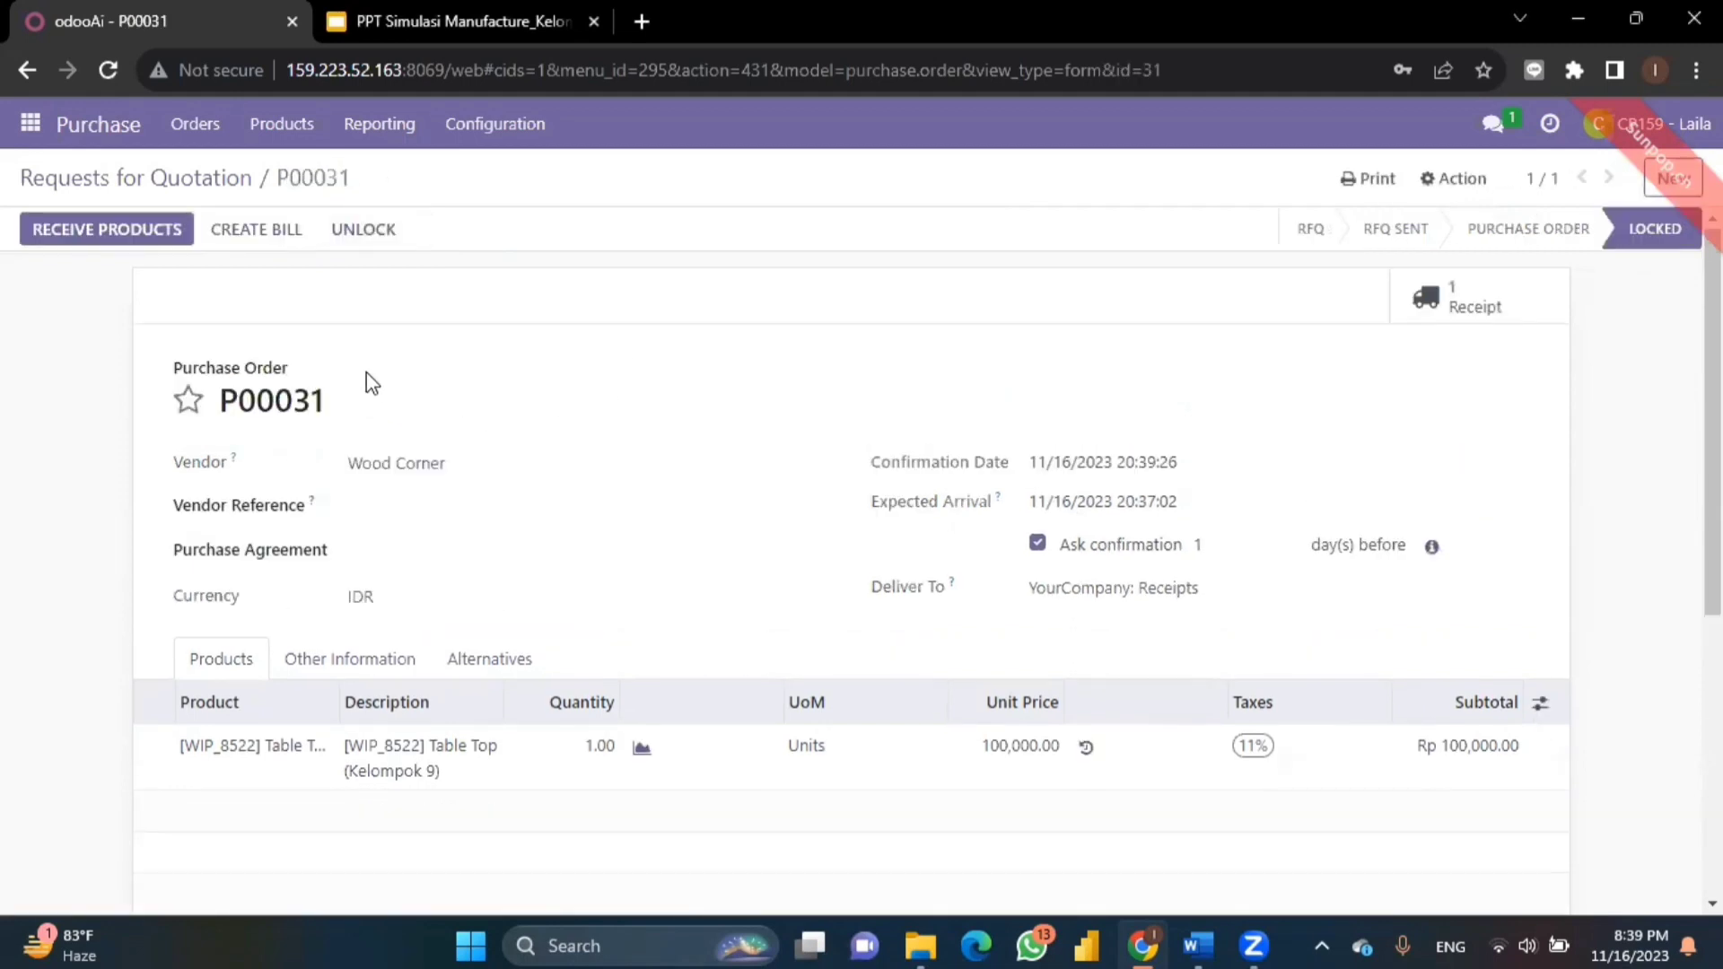
pyautogui.click(99, 235)
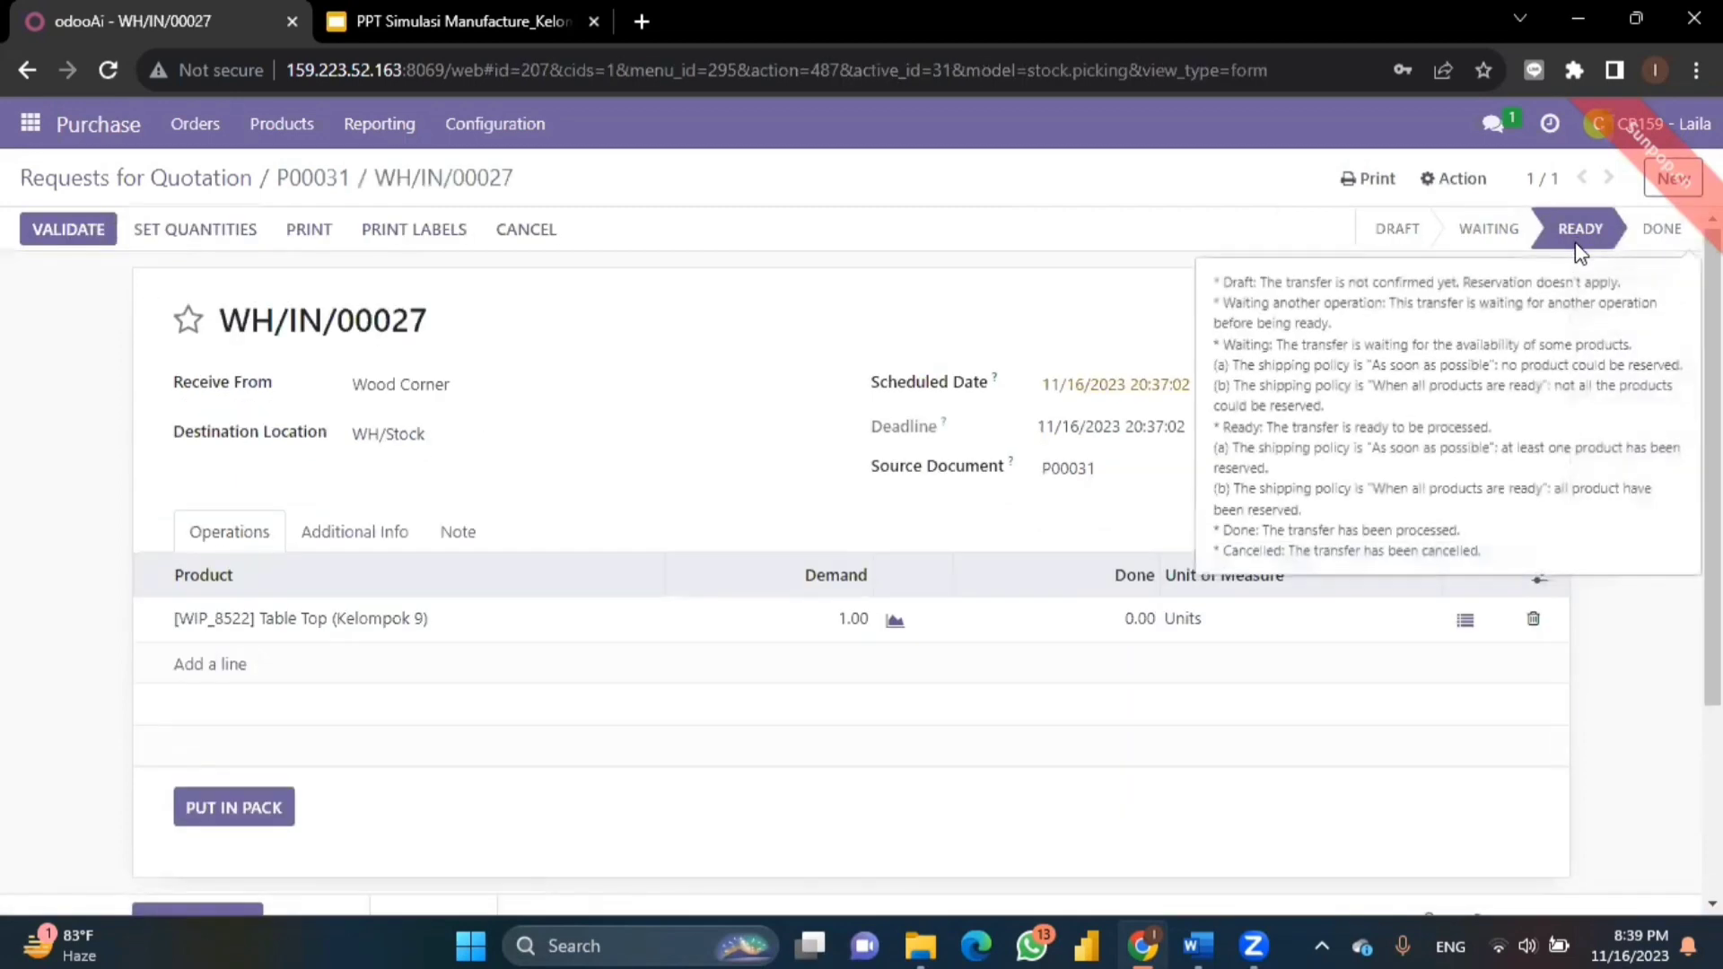
pyautogui.click(194, 240)
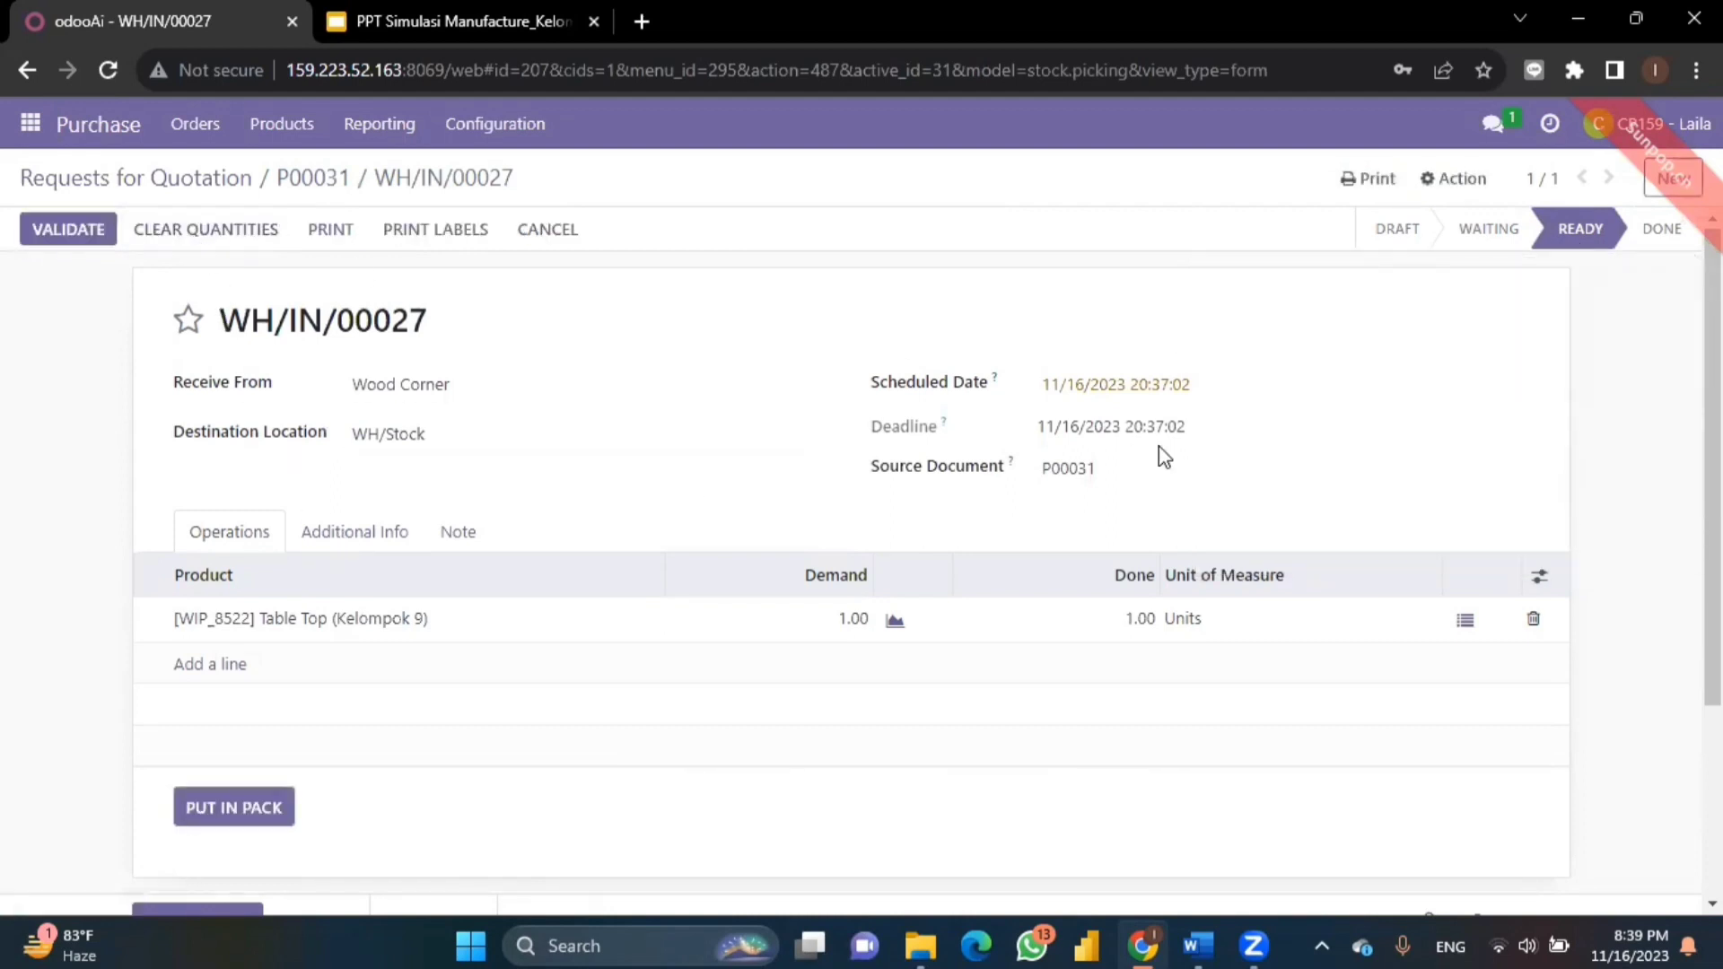
pyautogui.scroll(-3, 568, 548)
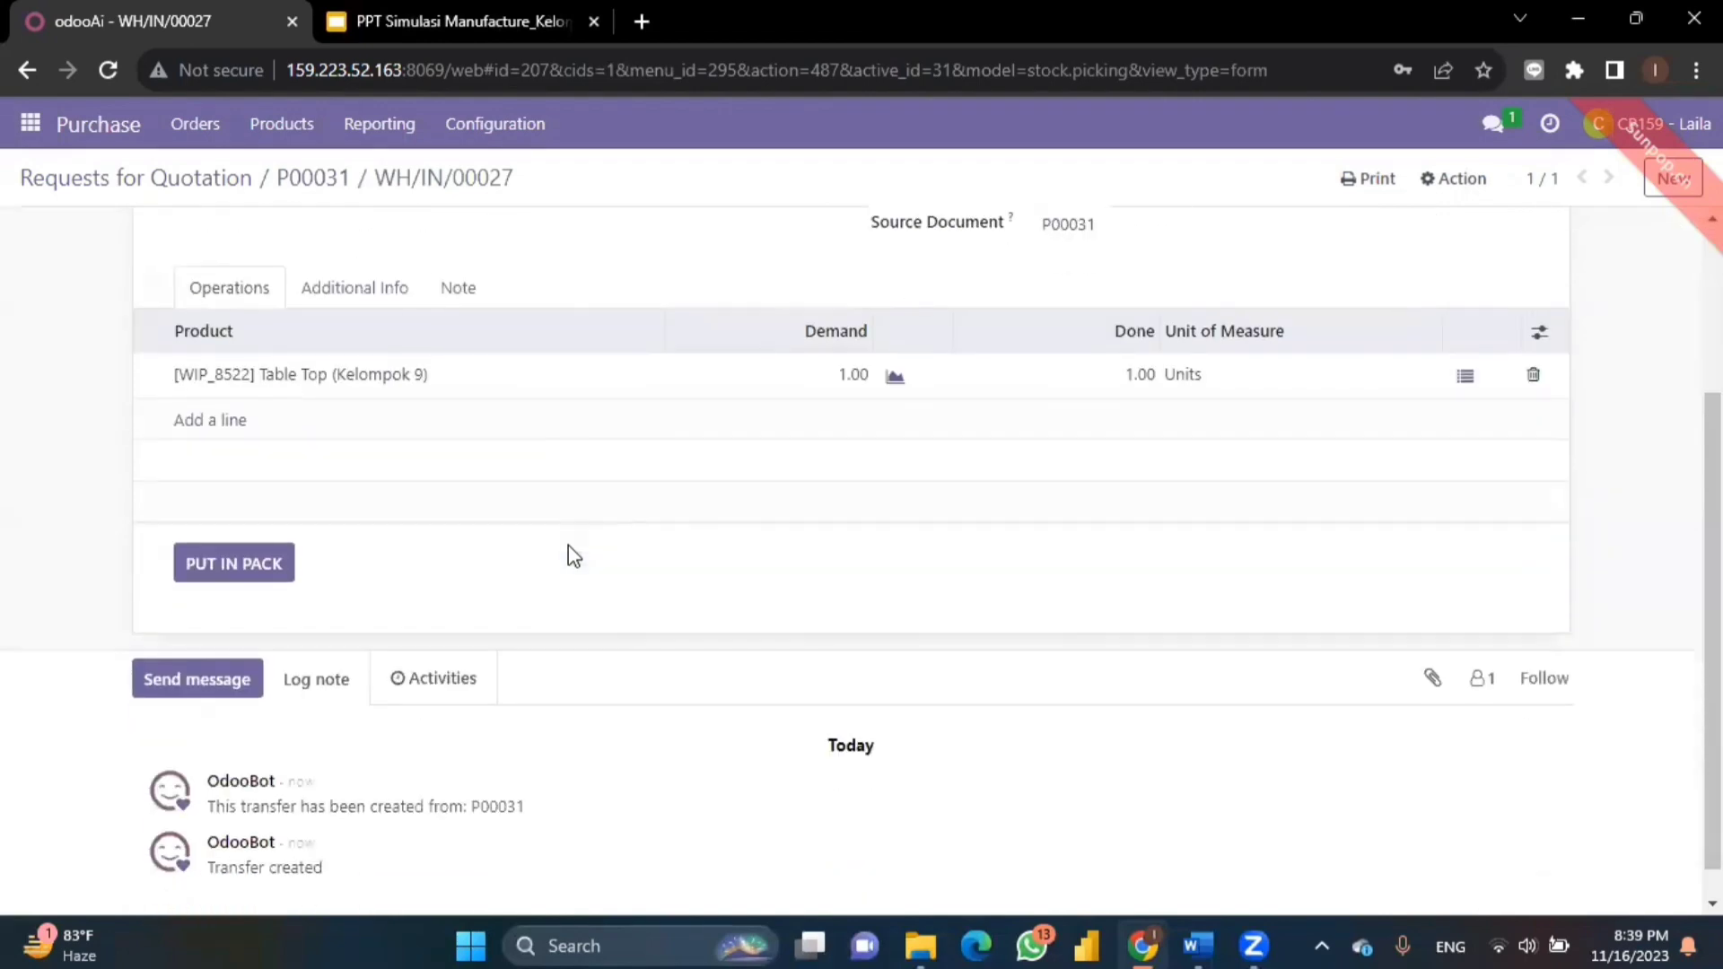
pyautogui.scroll(3, 568, 547)
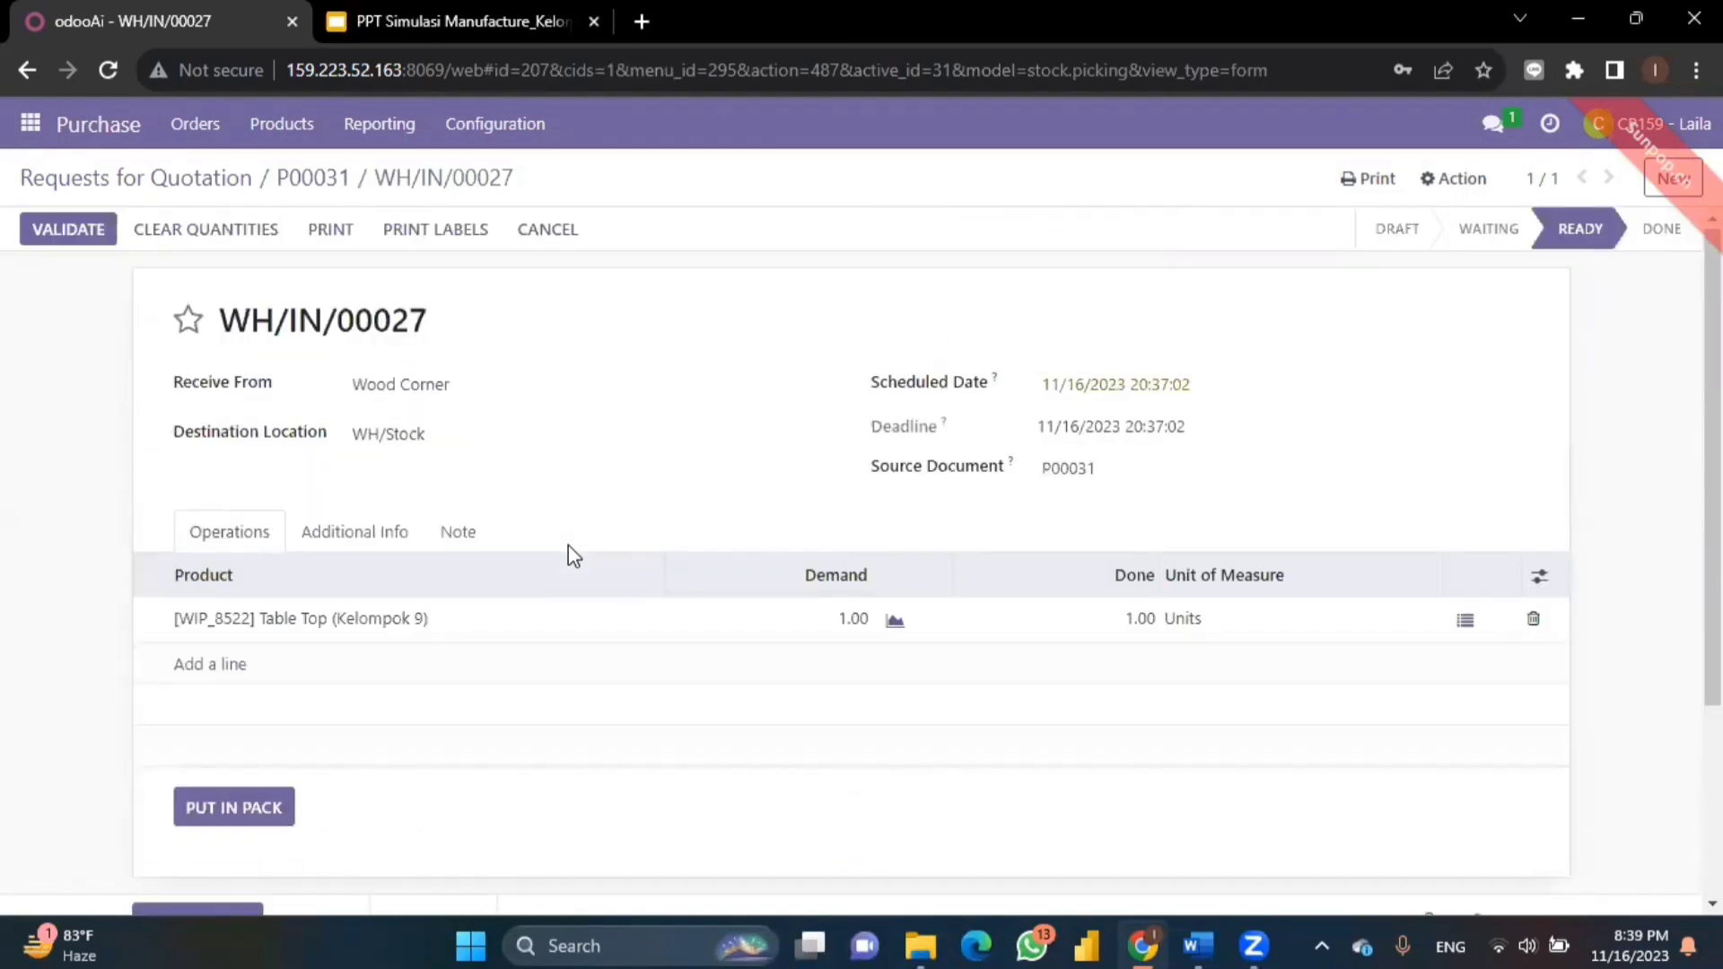
pyautogui.click(58, 231)
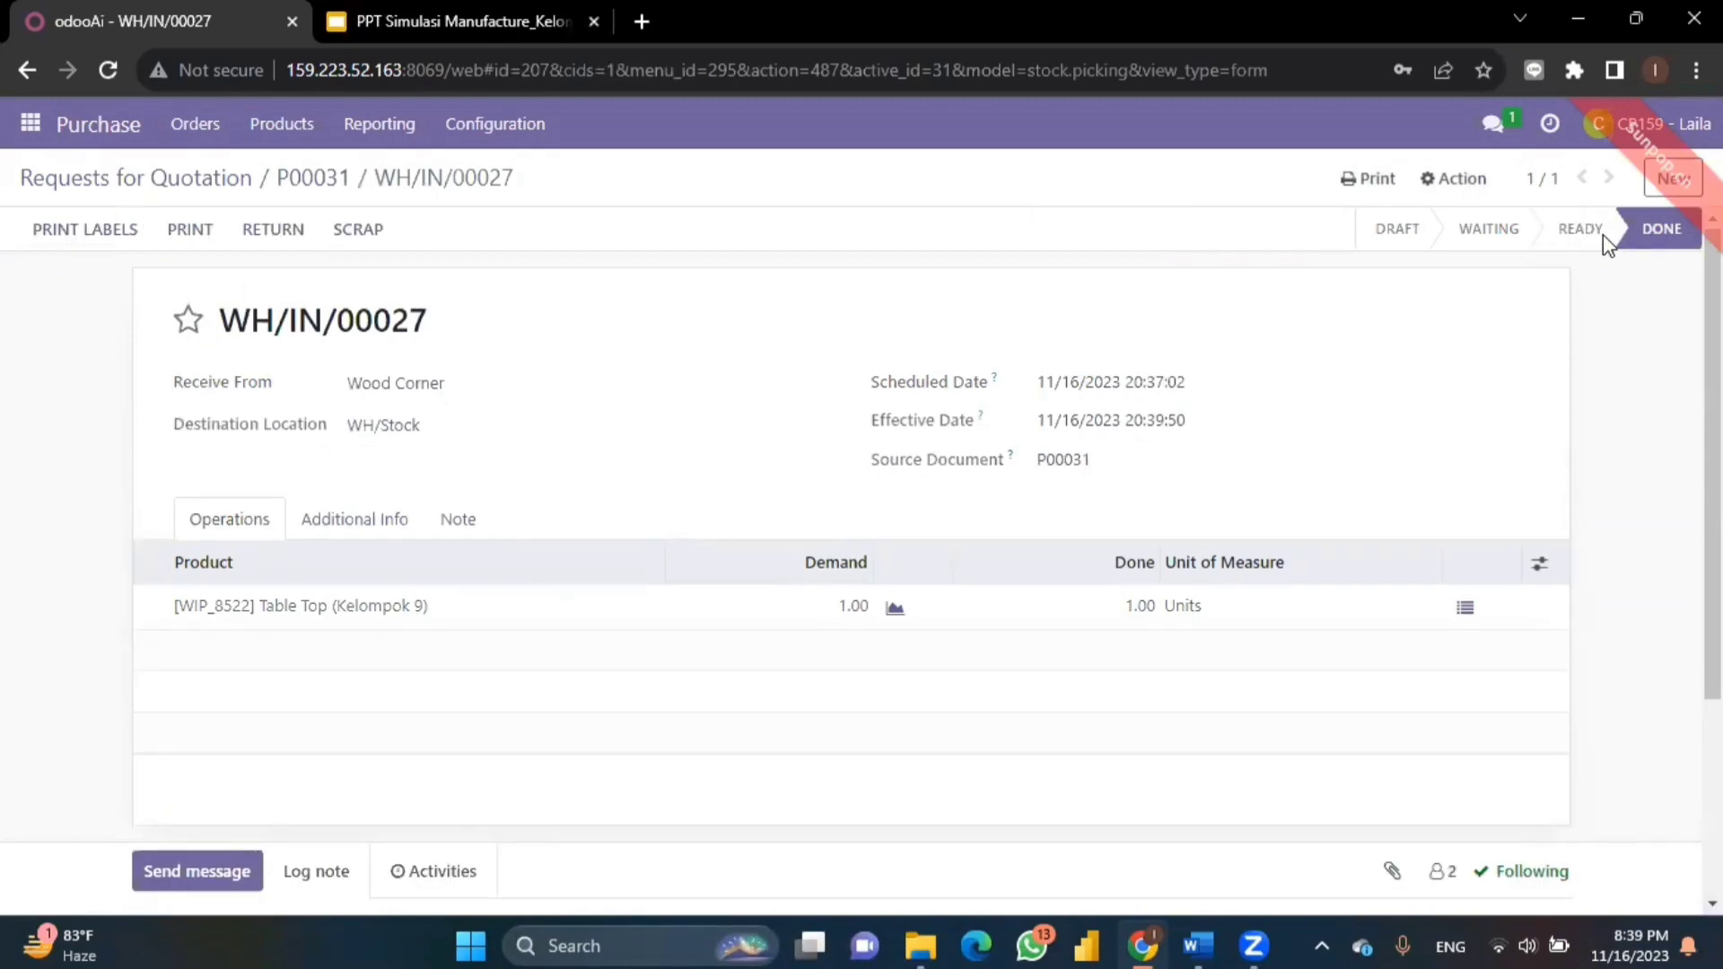
pyautogui.moveTo(1601, 234)
# - From P00031, create and save draft bill BILL/2023/11/0001 dated 11/16/2023
pyautogui.click(205, 179)
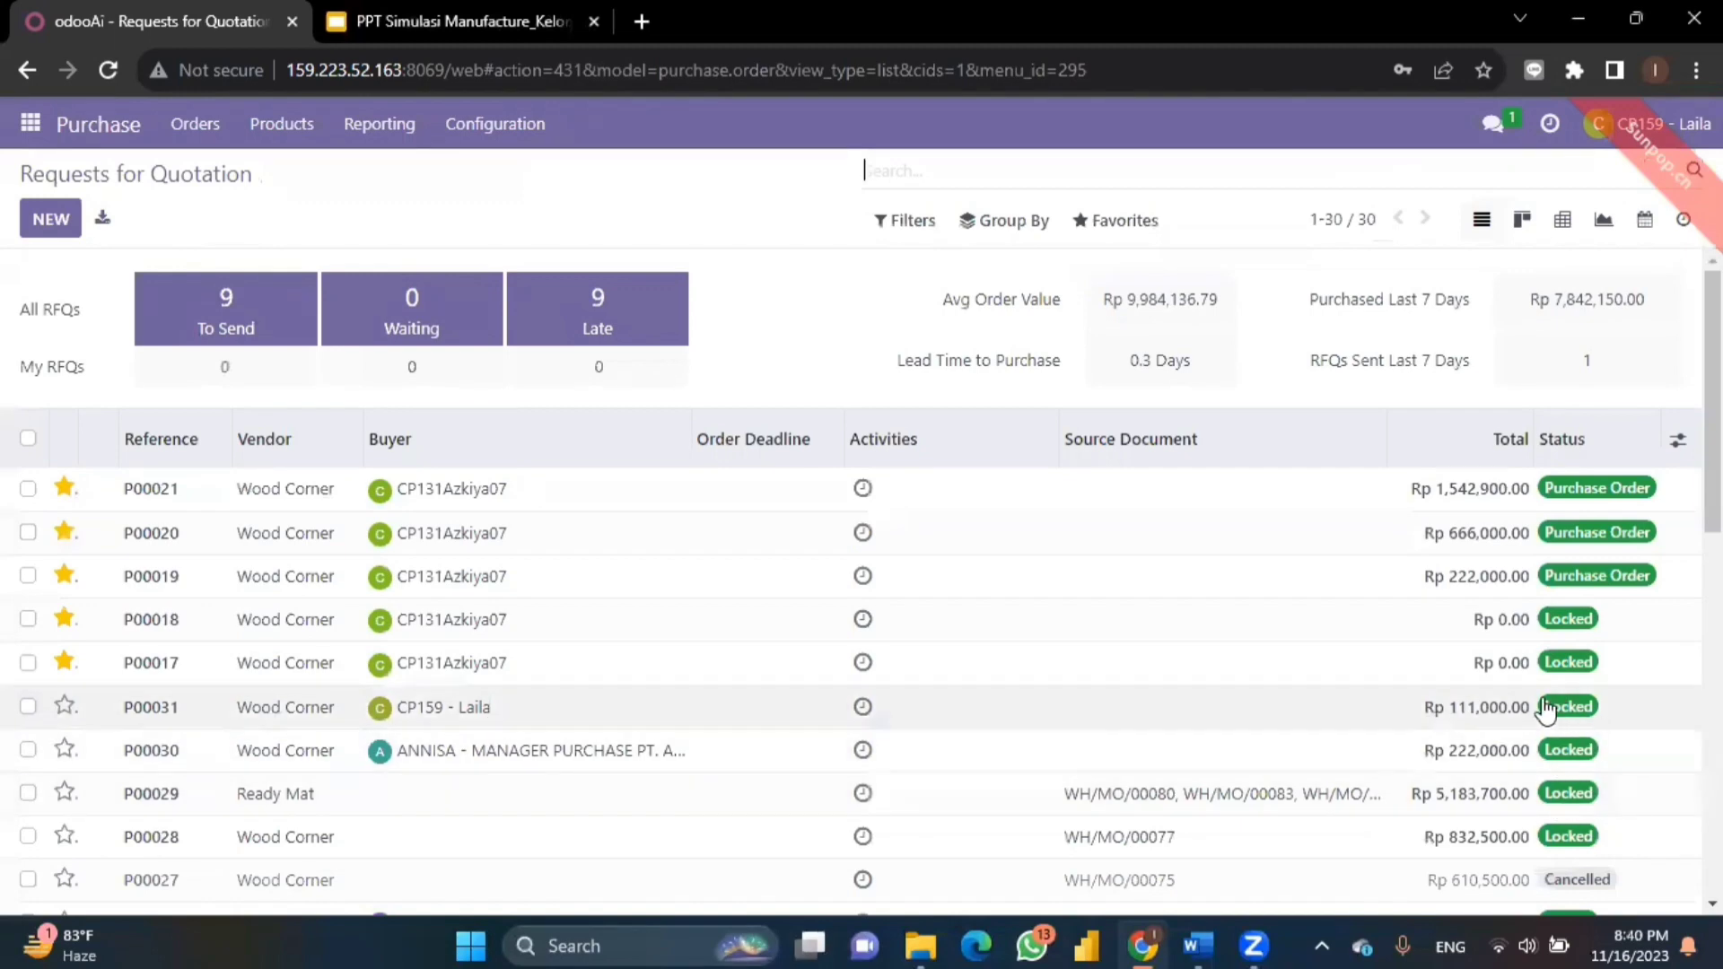
pyautogui.click(445, 709)
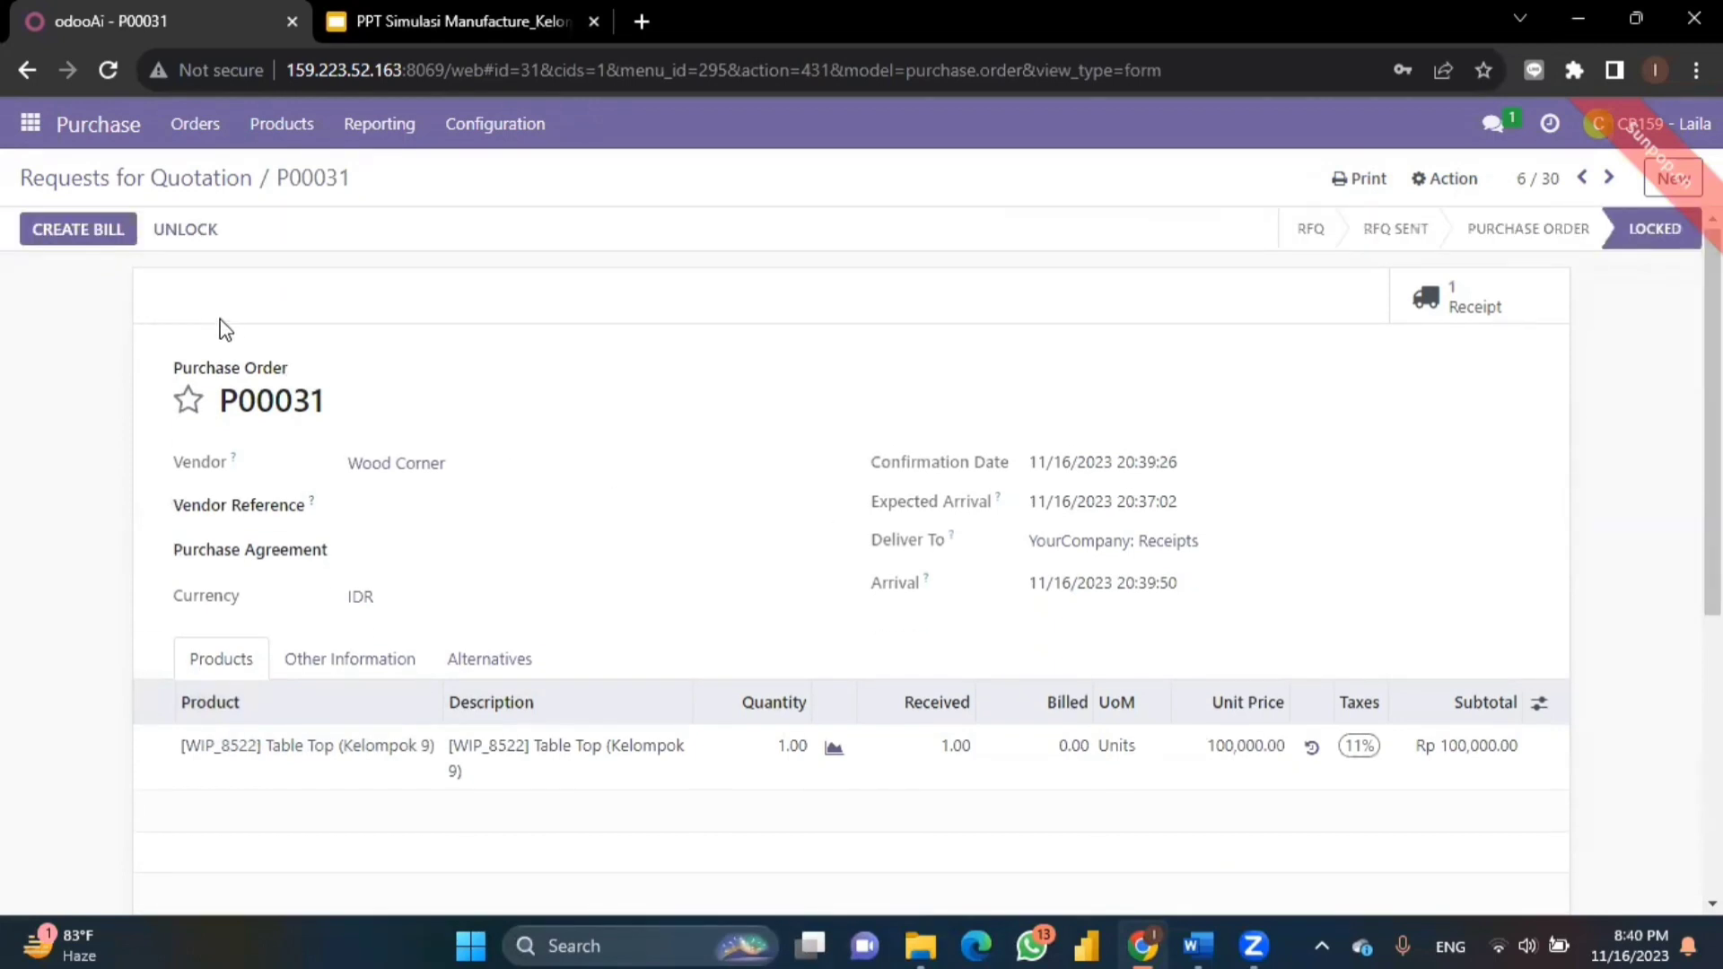
pyautogui.click(87, 240)
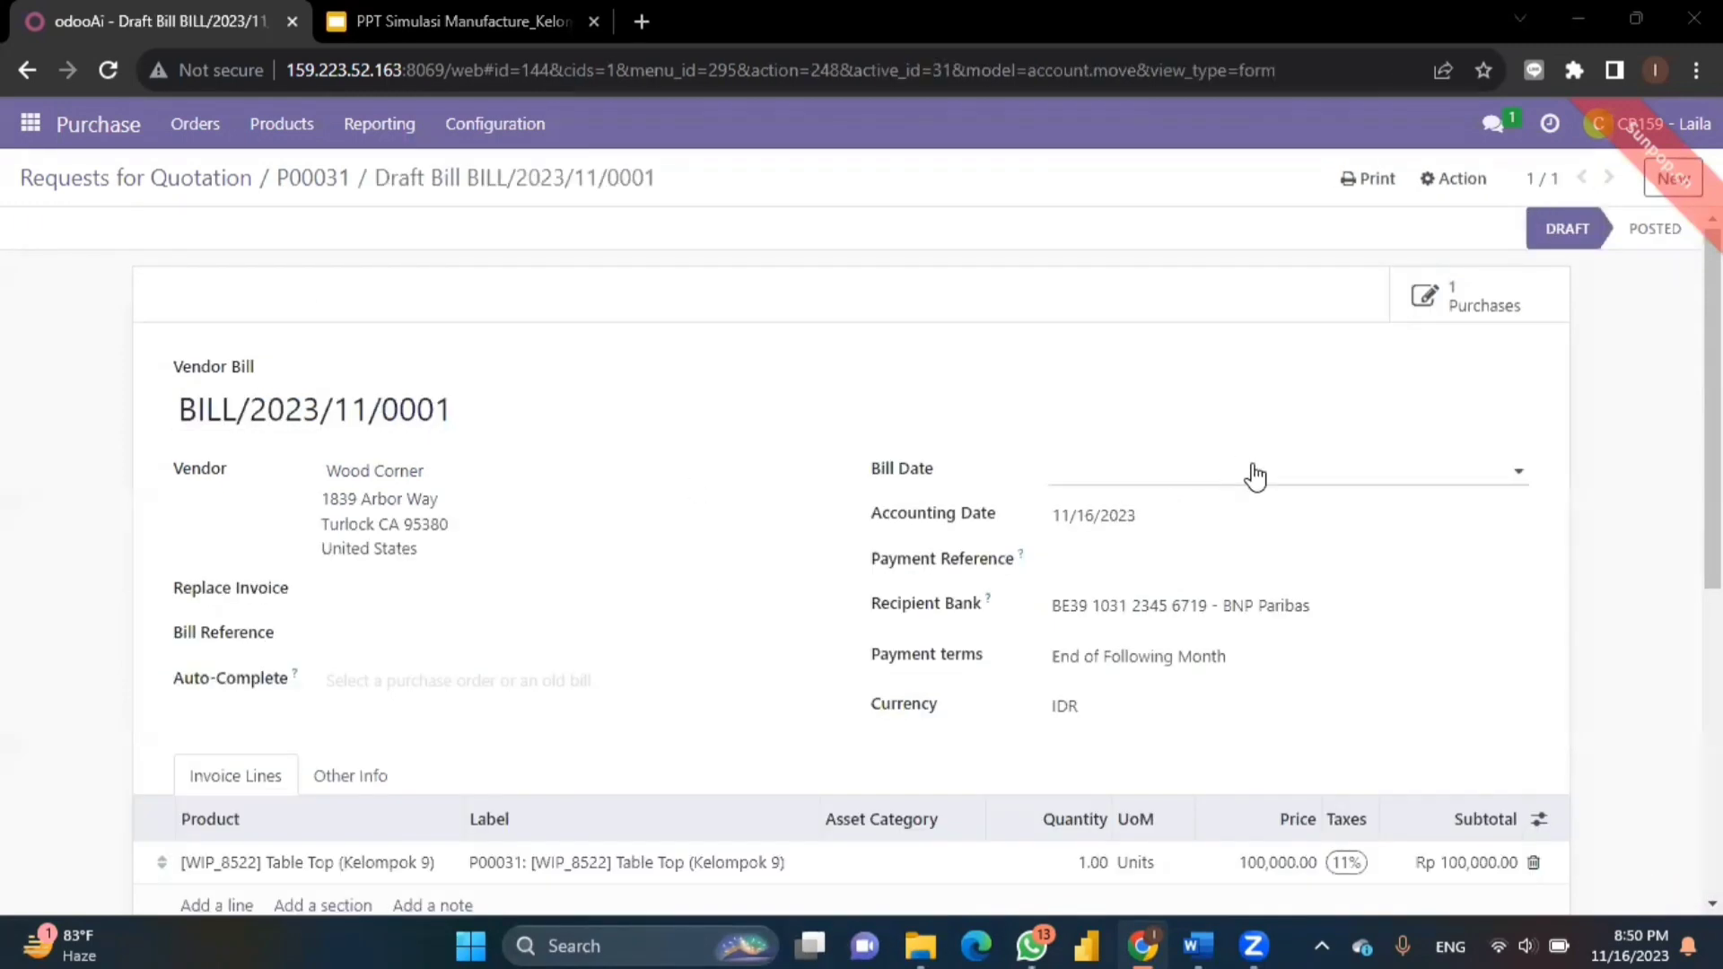
pyautogui.click(1253, 474)
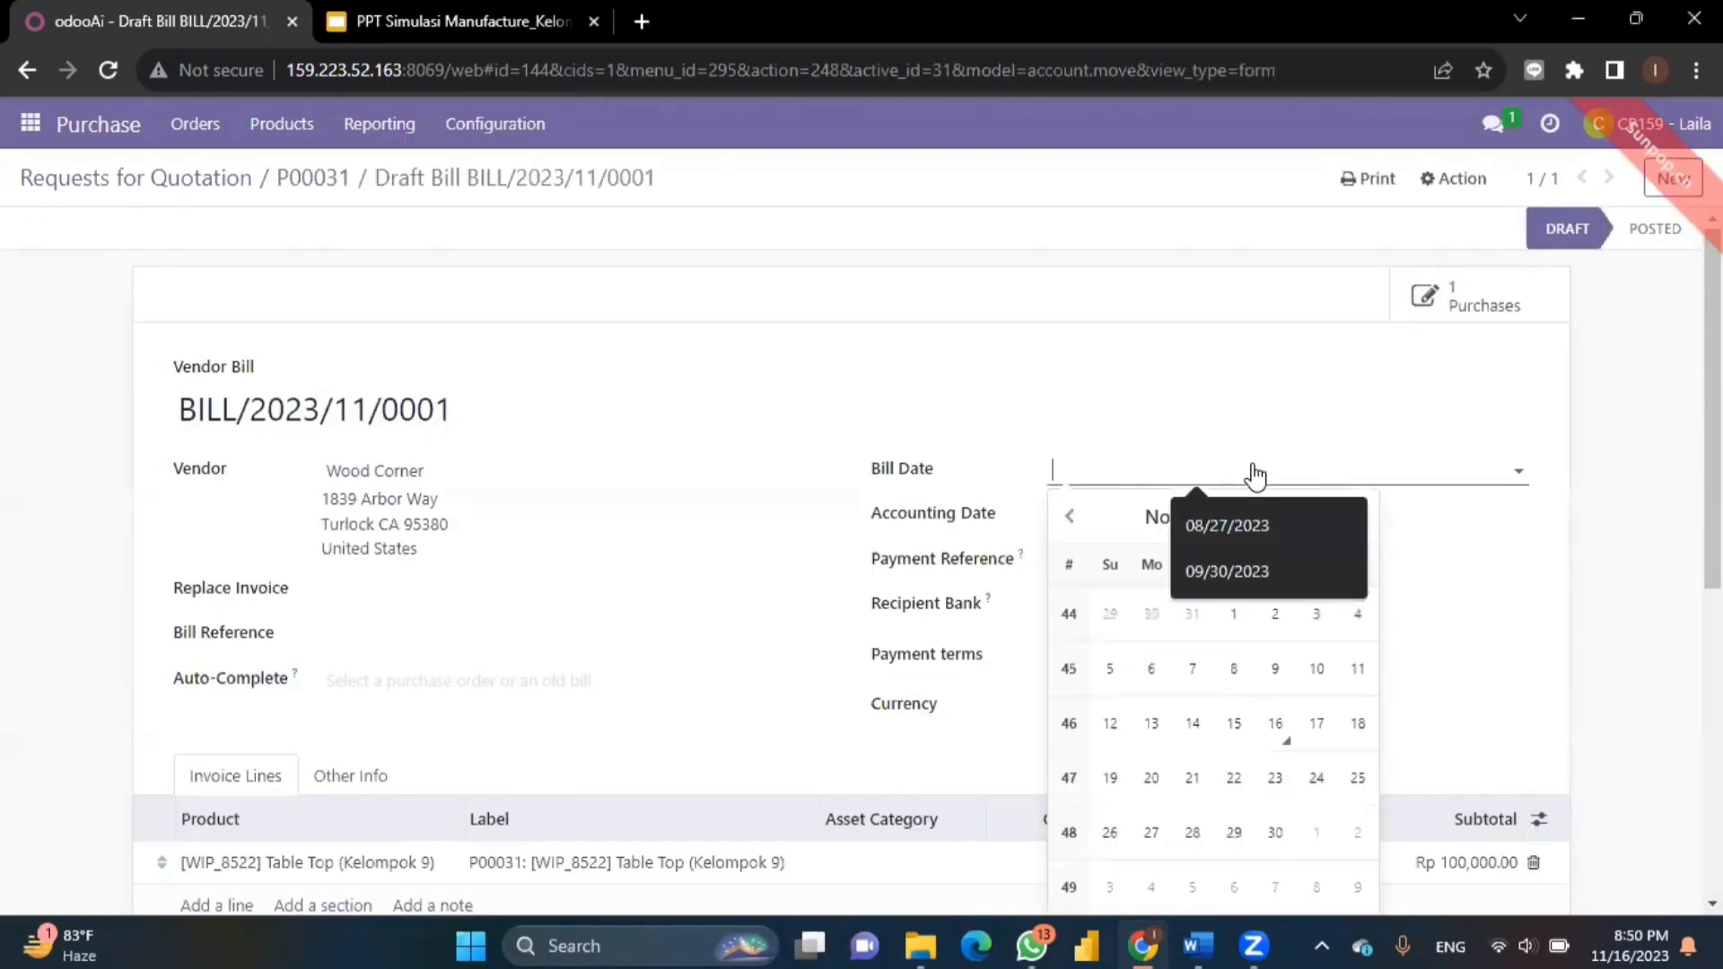
pyautogui.click(1276, 722)
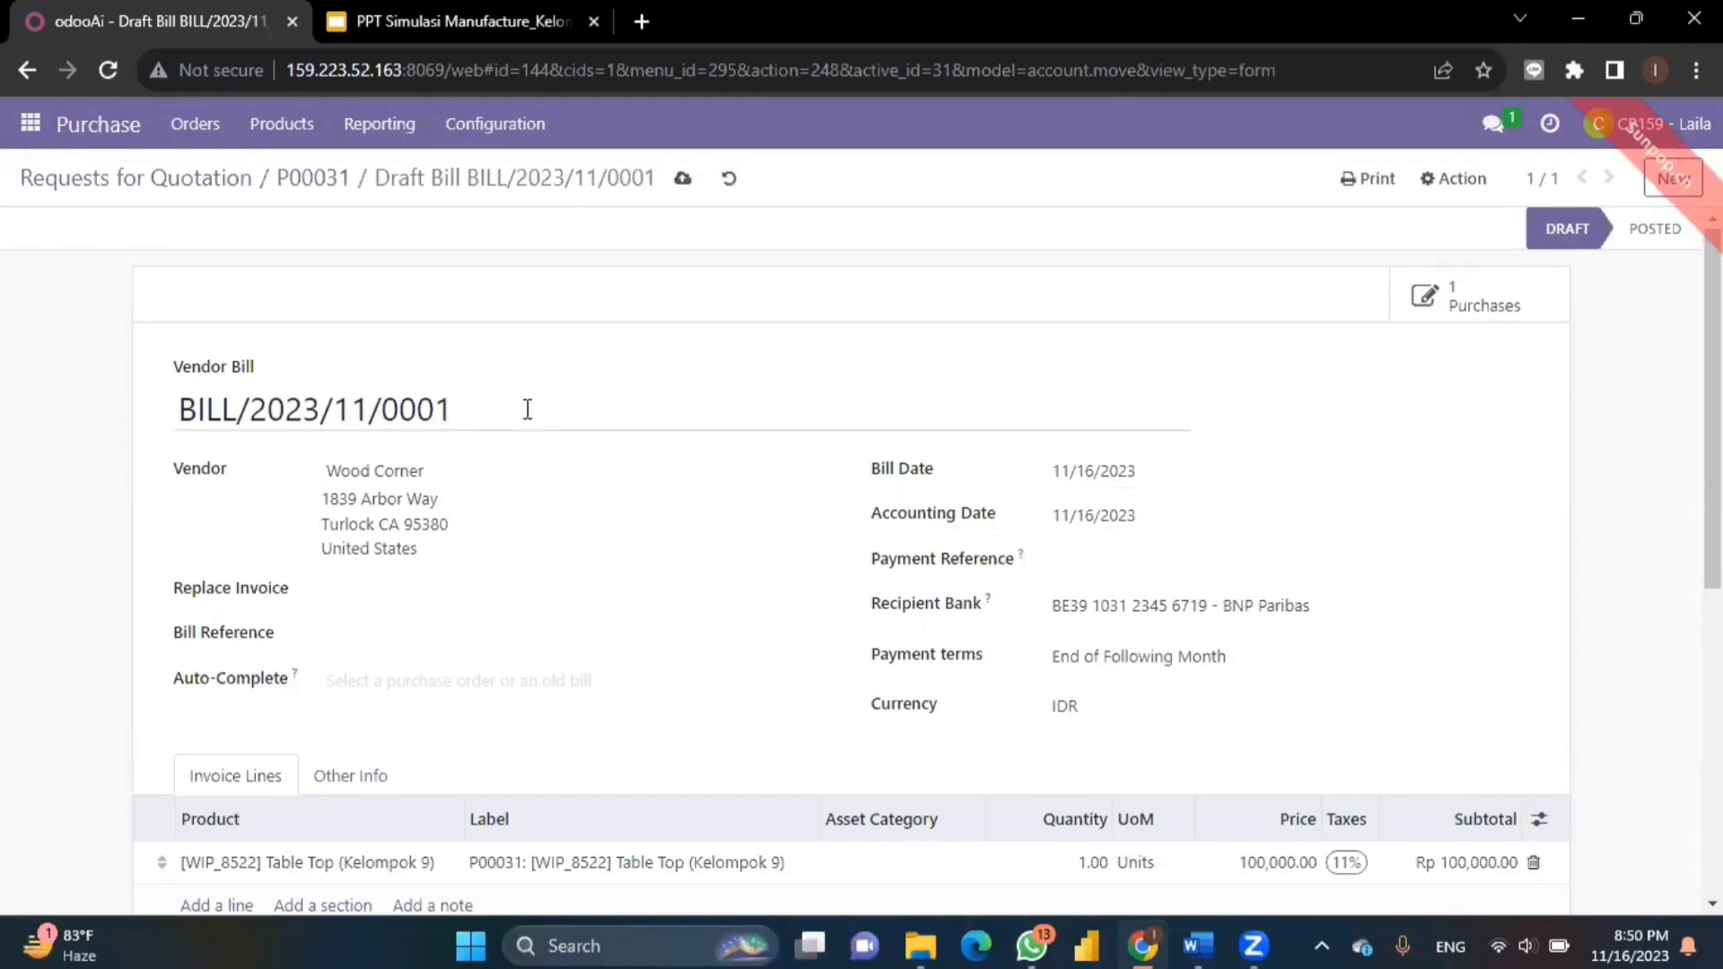
pyautogui.scroll(-6, 578, 655)
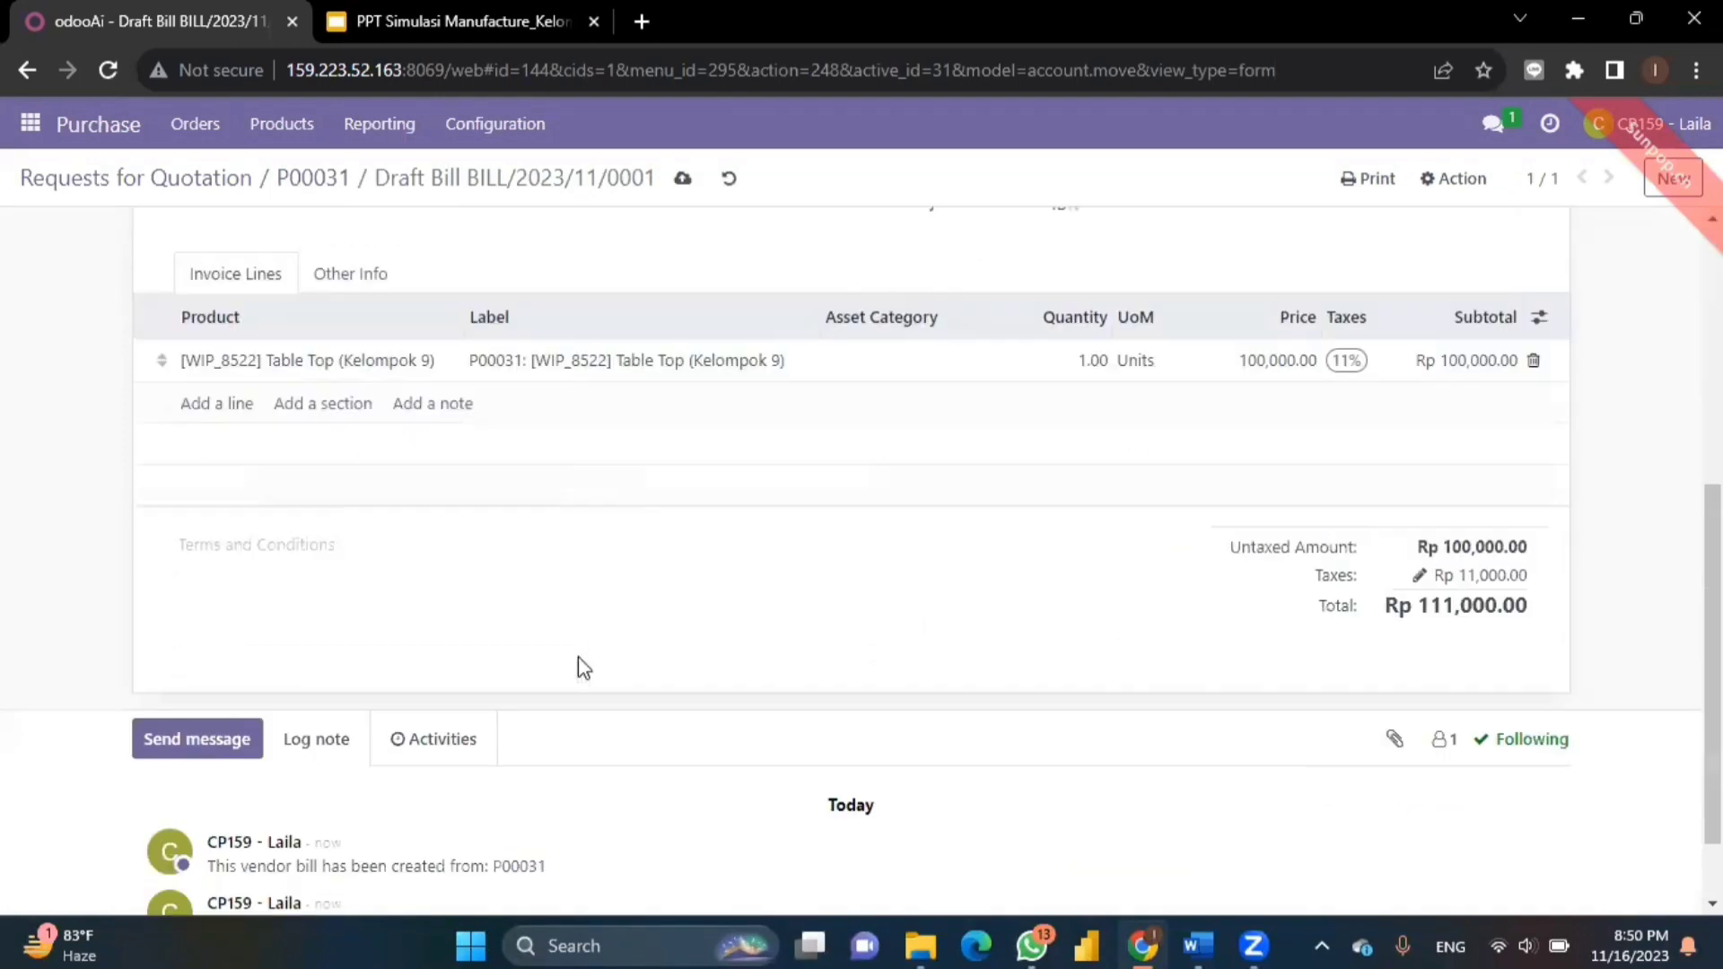
pyautogui.scroll(6, 578, 657)
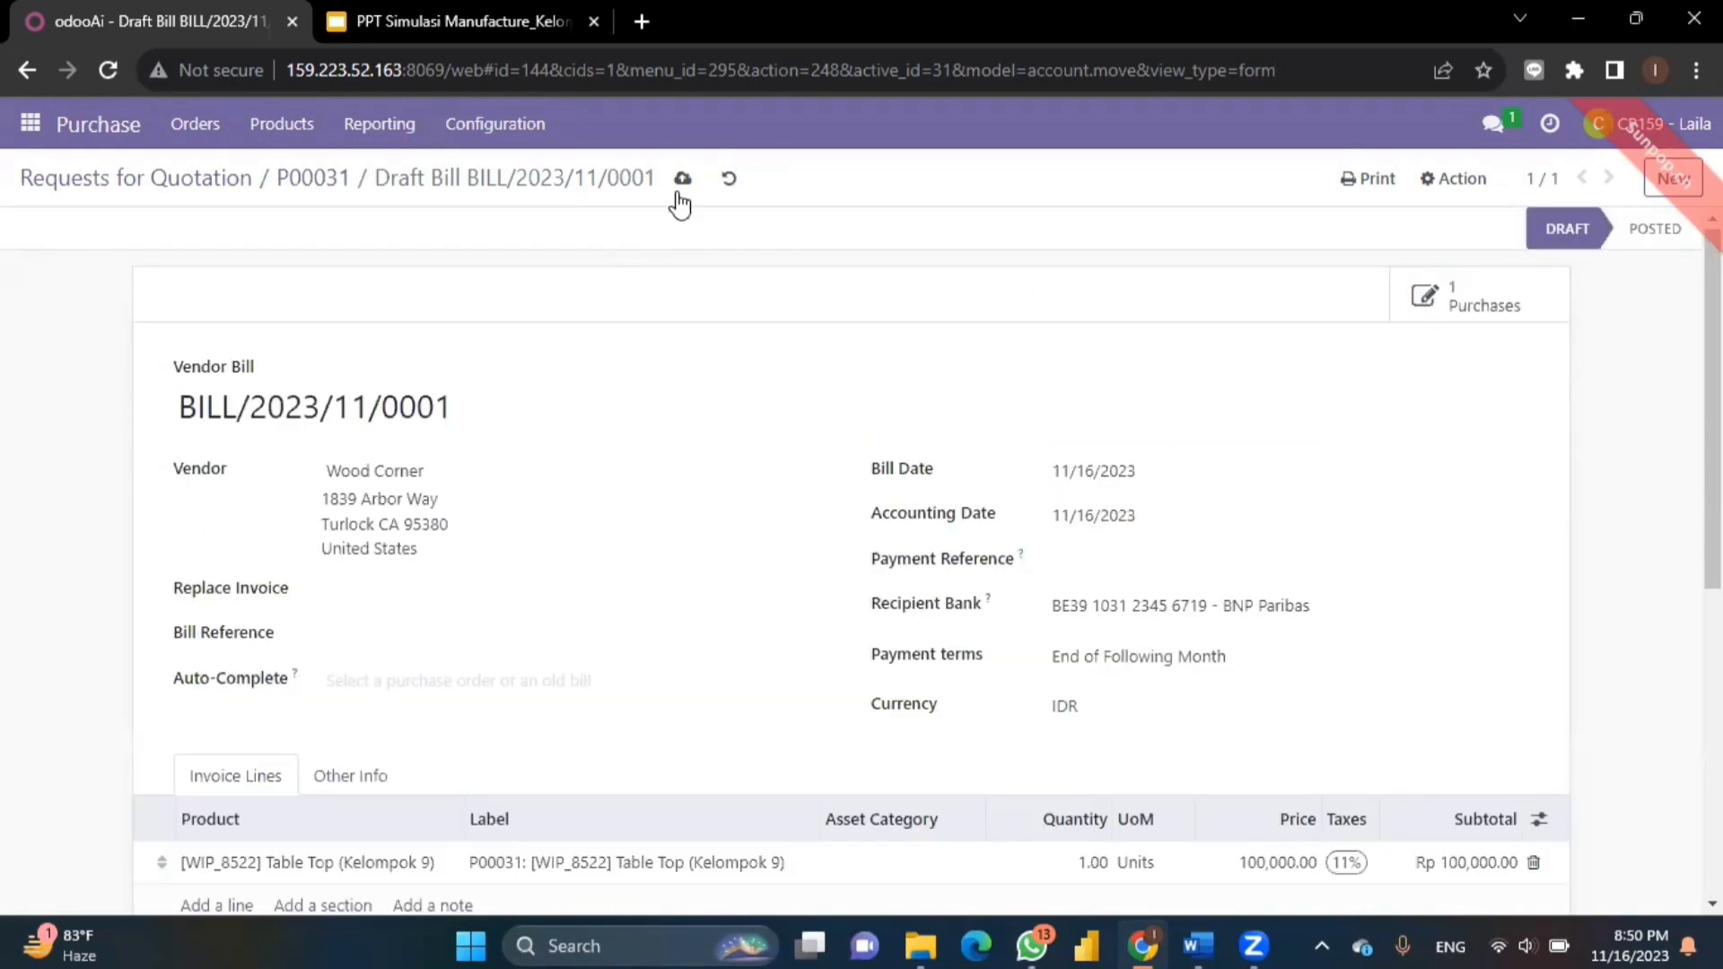
pyautogui.click(682, 179)
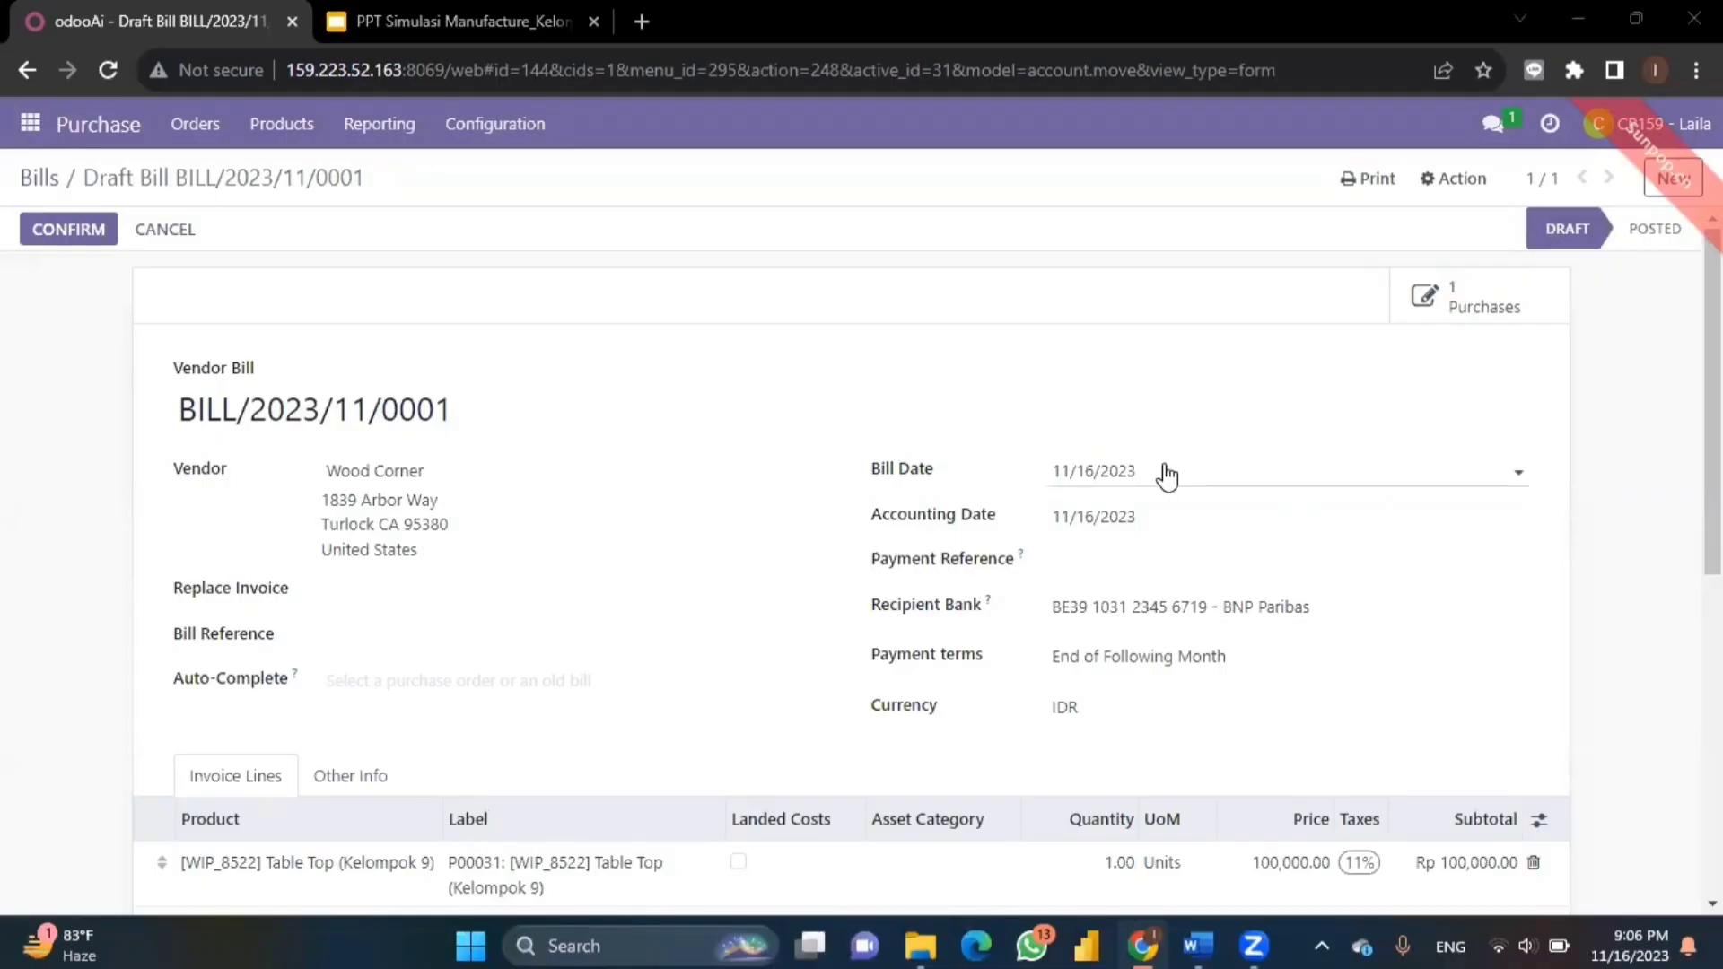
# - Confirm draft bill BILL/2023/11/0001 to post it
pyautogui.click(67, 235)
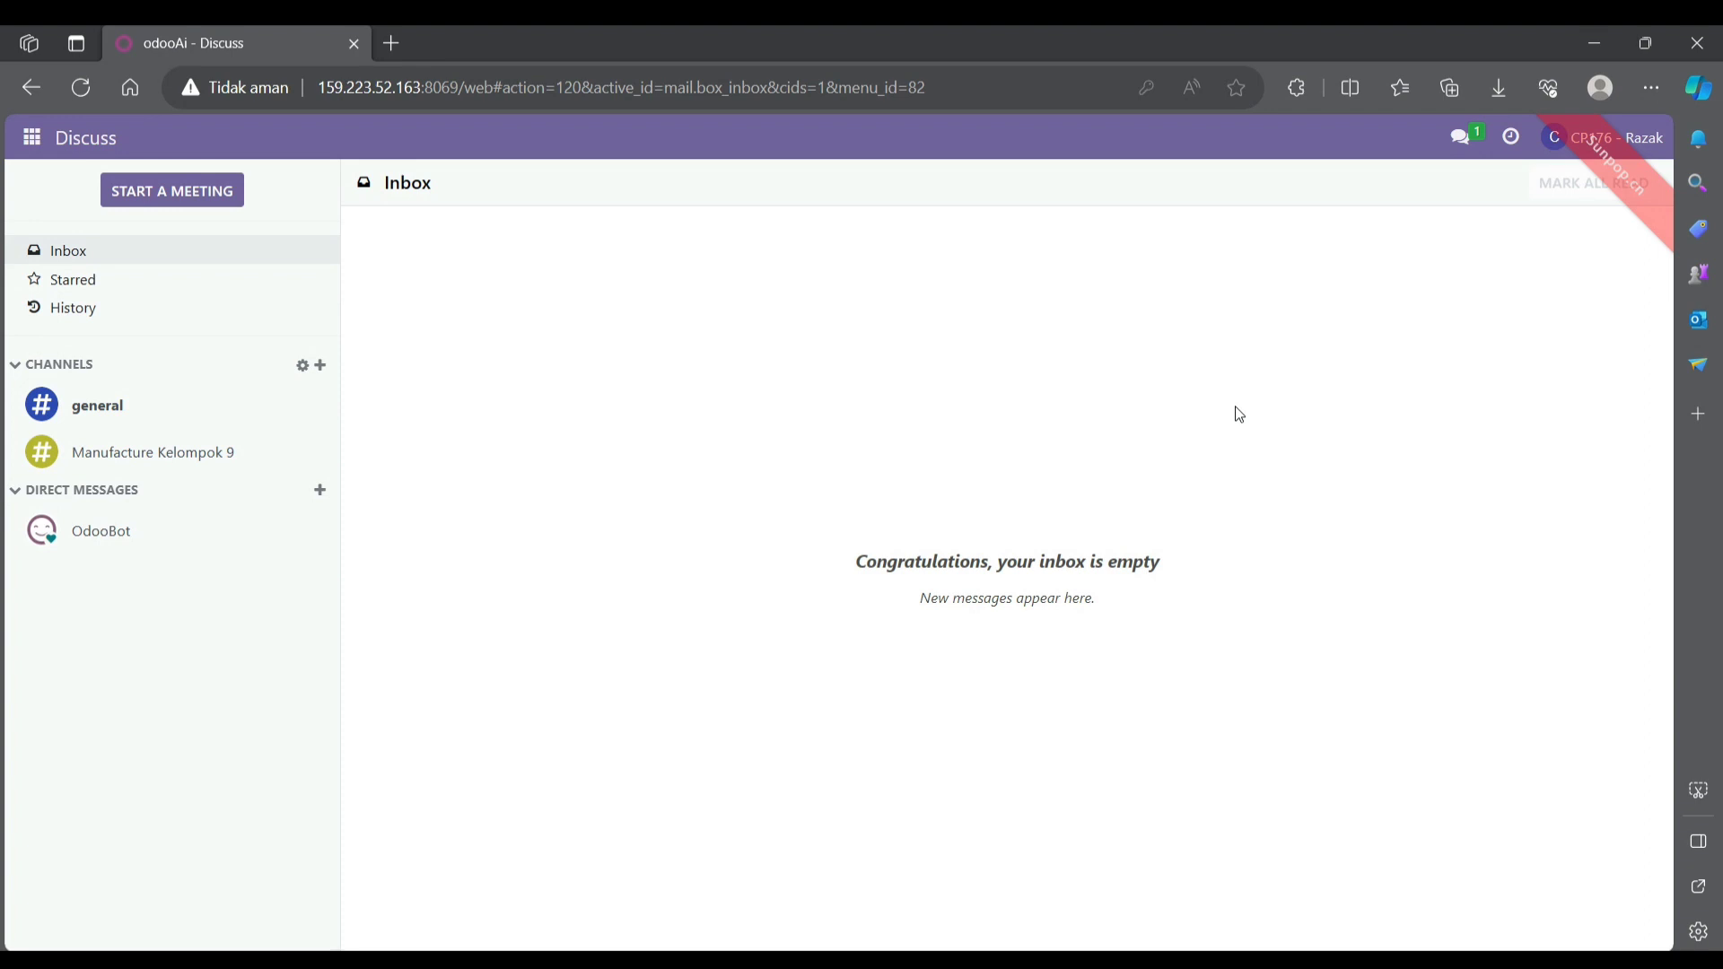
# - Start a new internal transfer in Inventory with destination WH/Pre-Production
pyautogui.click(32, 140)
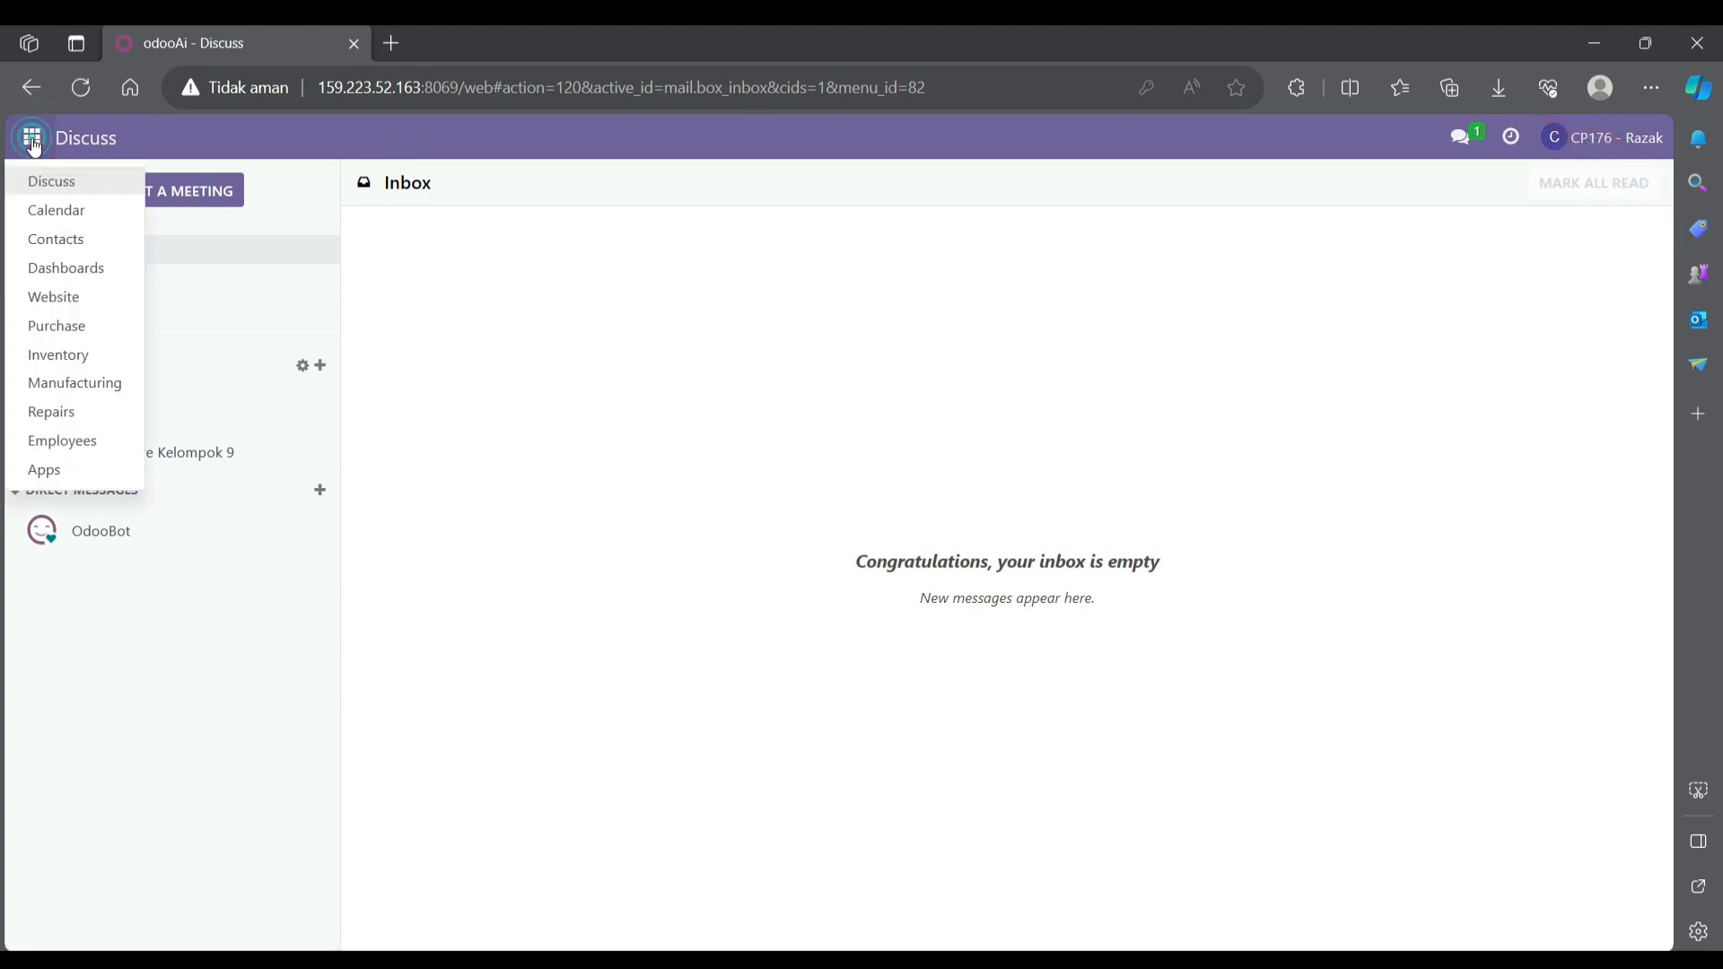
pyautogui.click(78, 354)
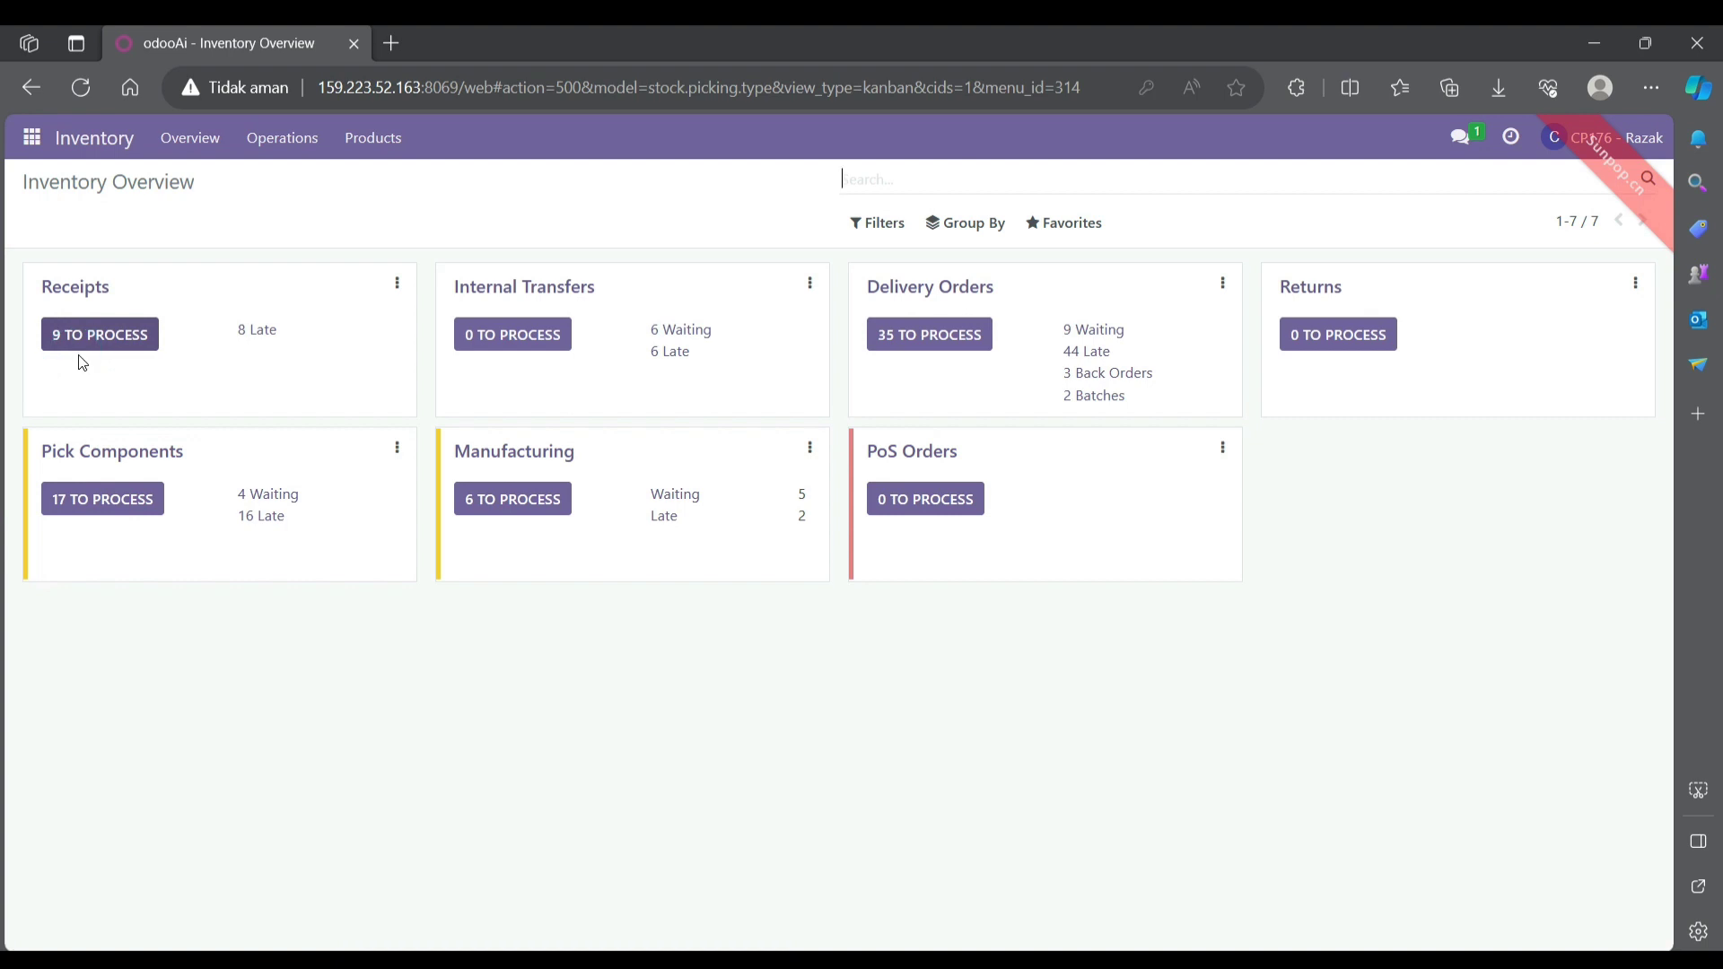
pyautogui.click(277, 148)
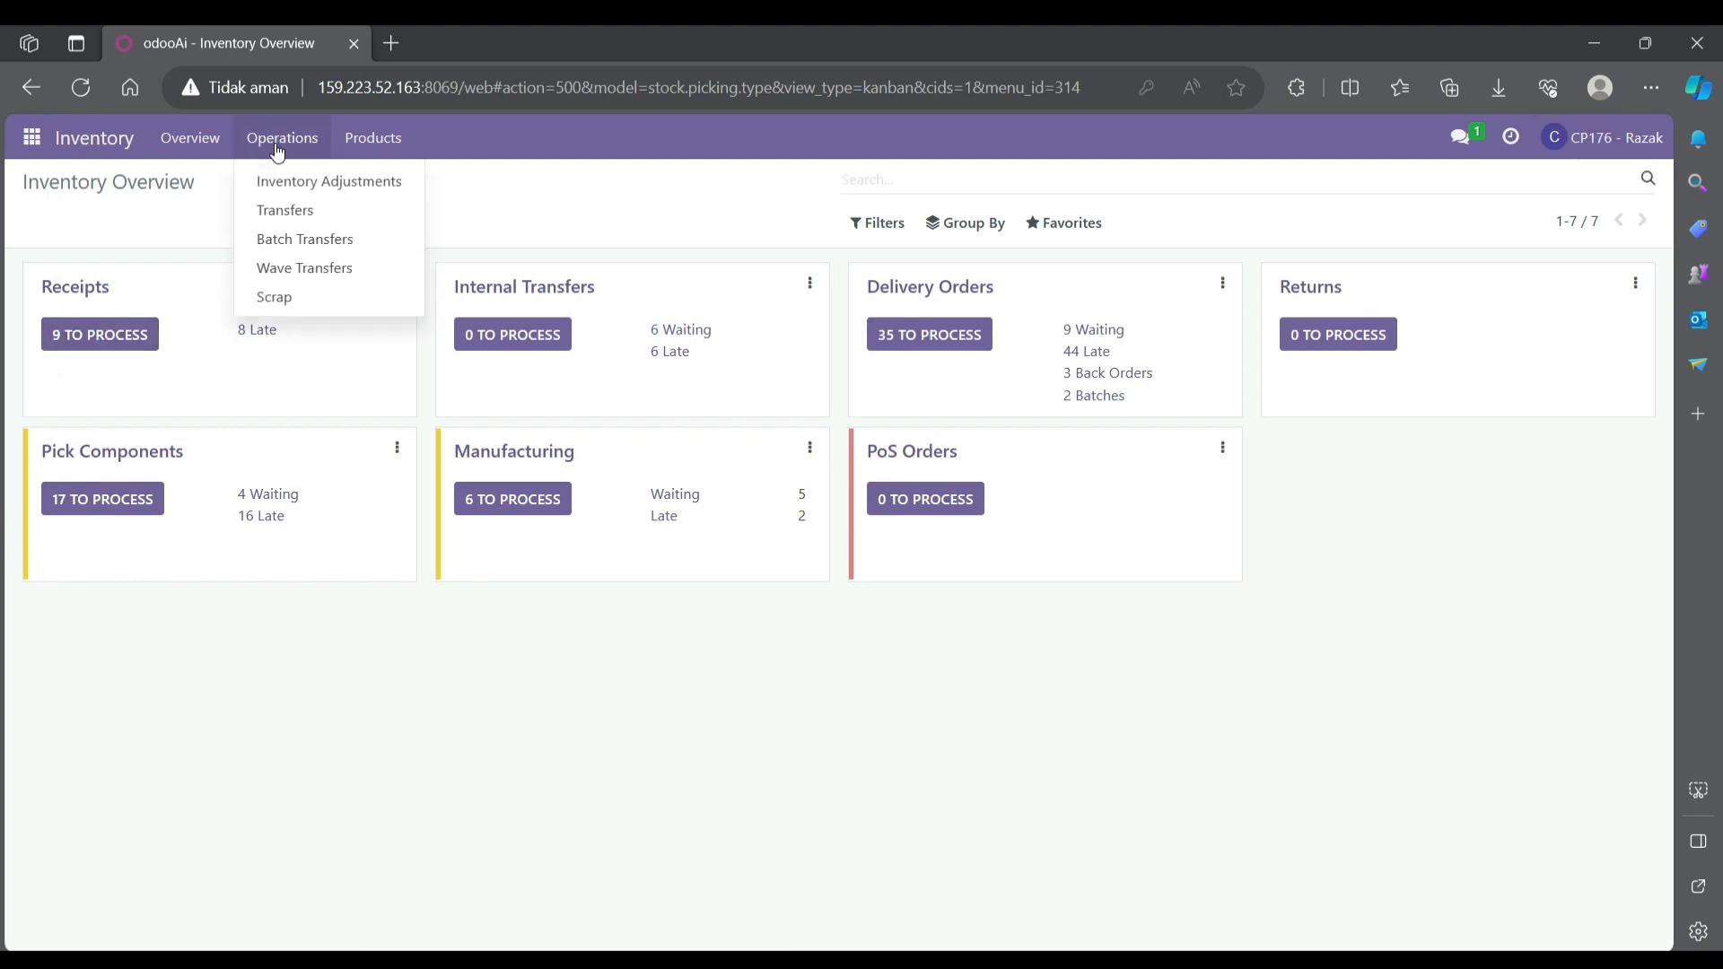
pyautogui.click(287, 209)
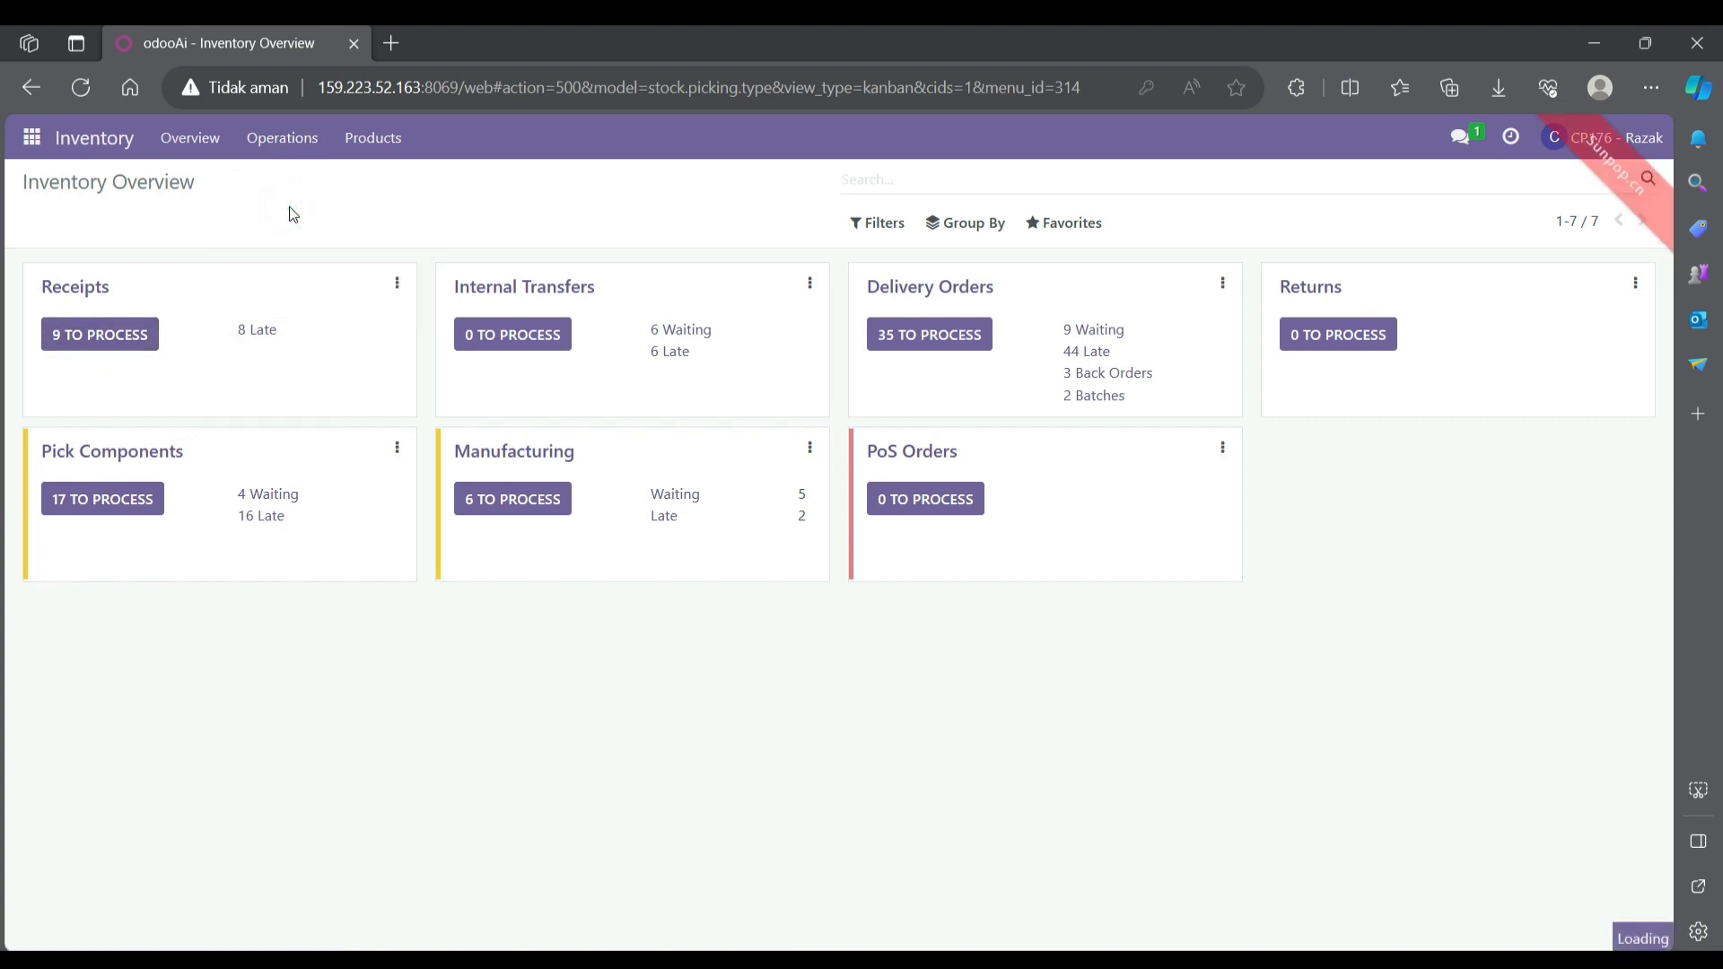
pyautogui.click(56, 224)
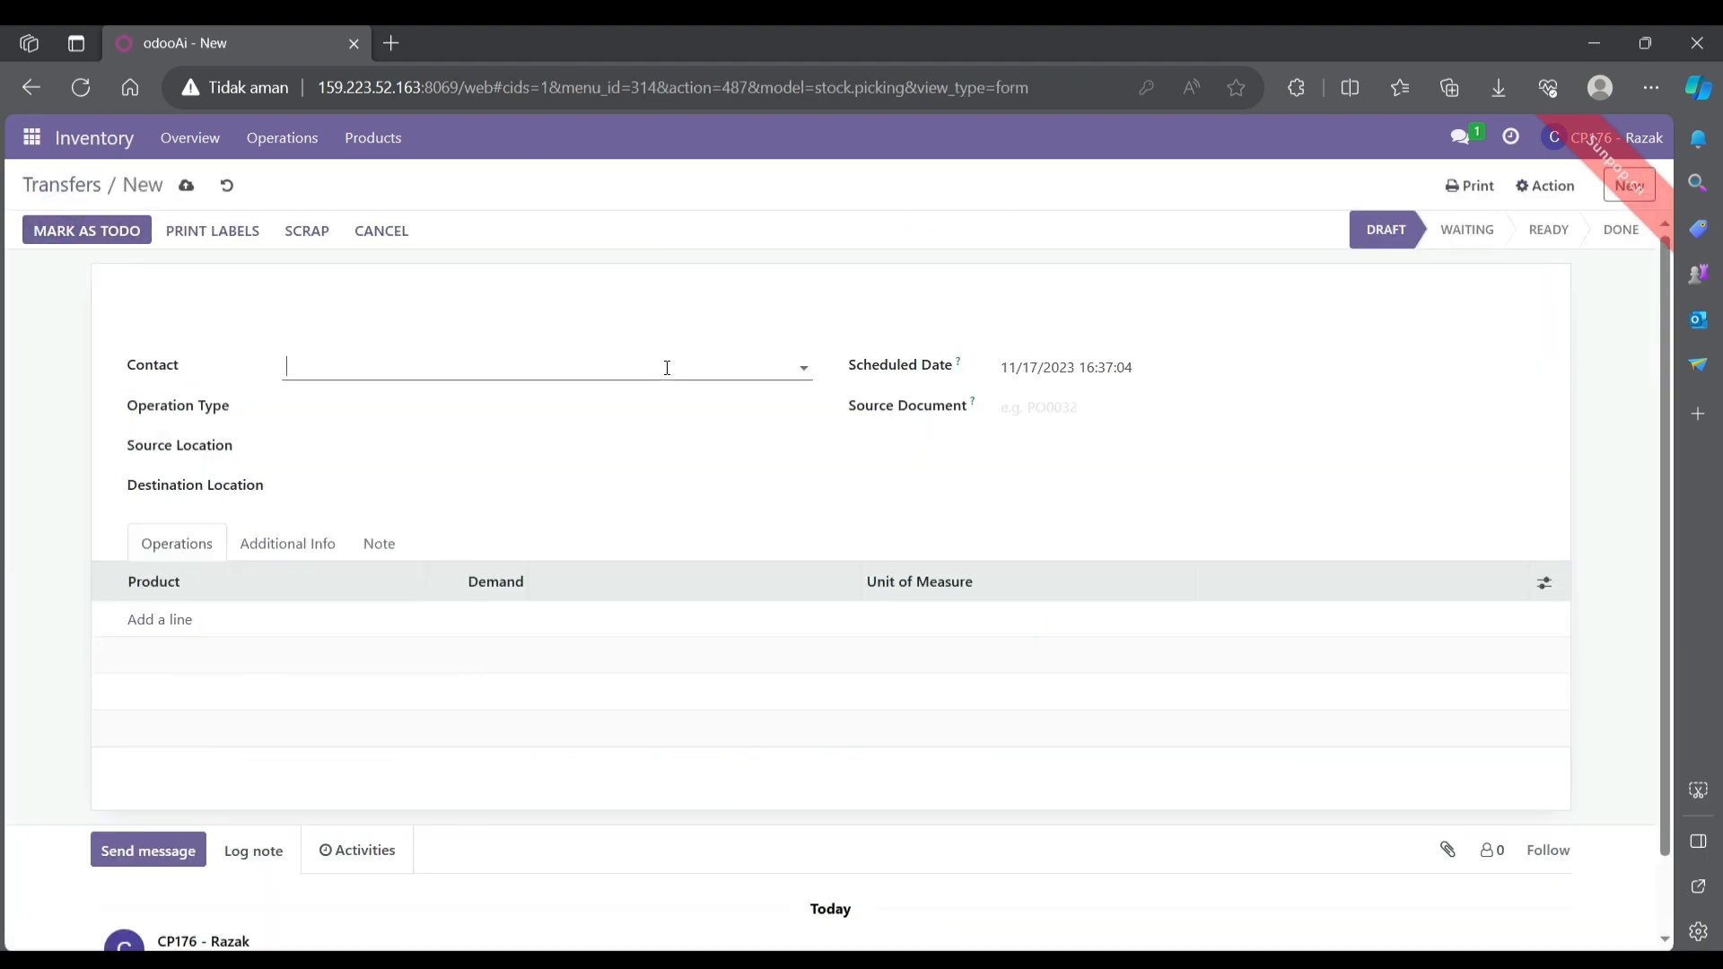
pyautogui.click(435, 408)
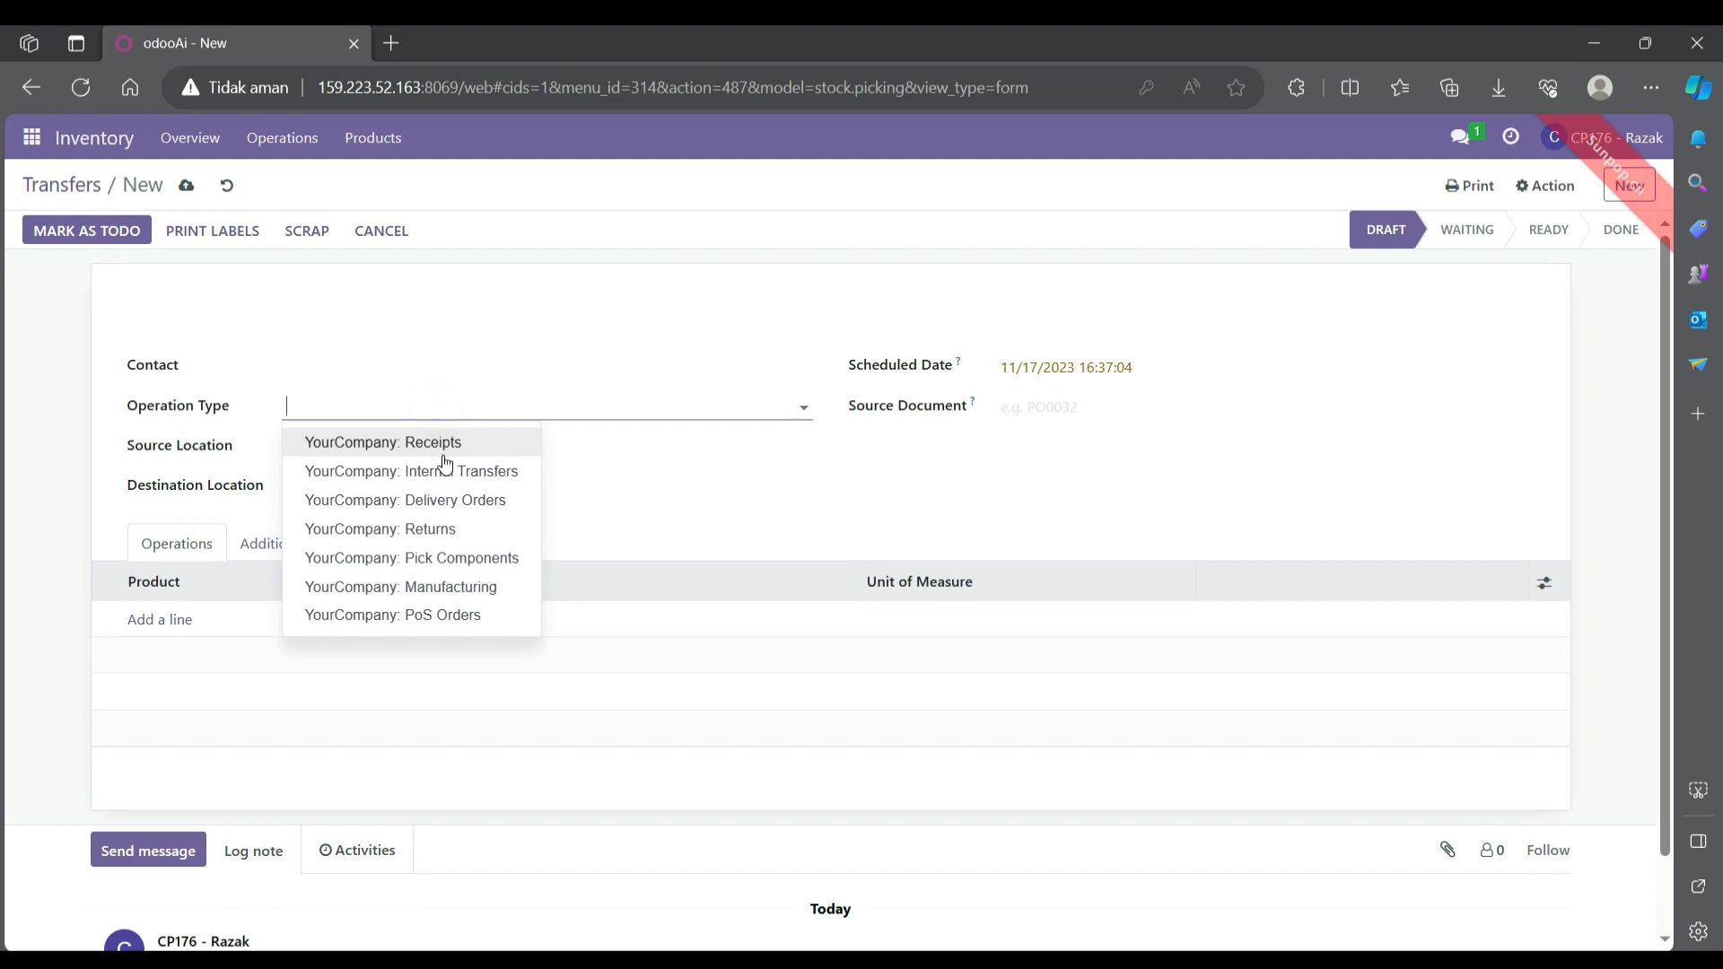
pyautogui.click(444, 471)
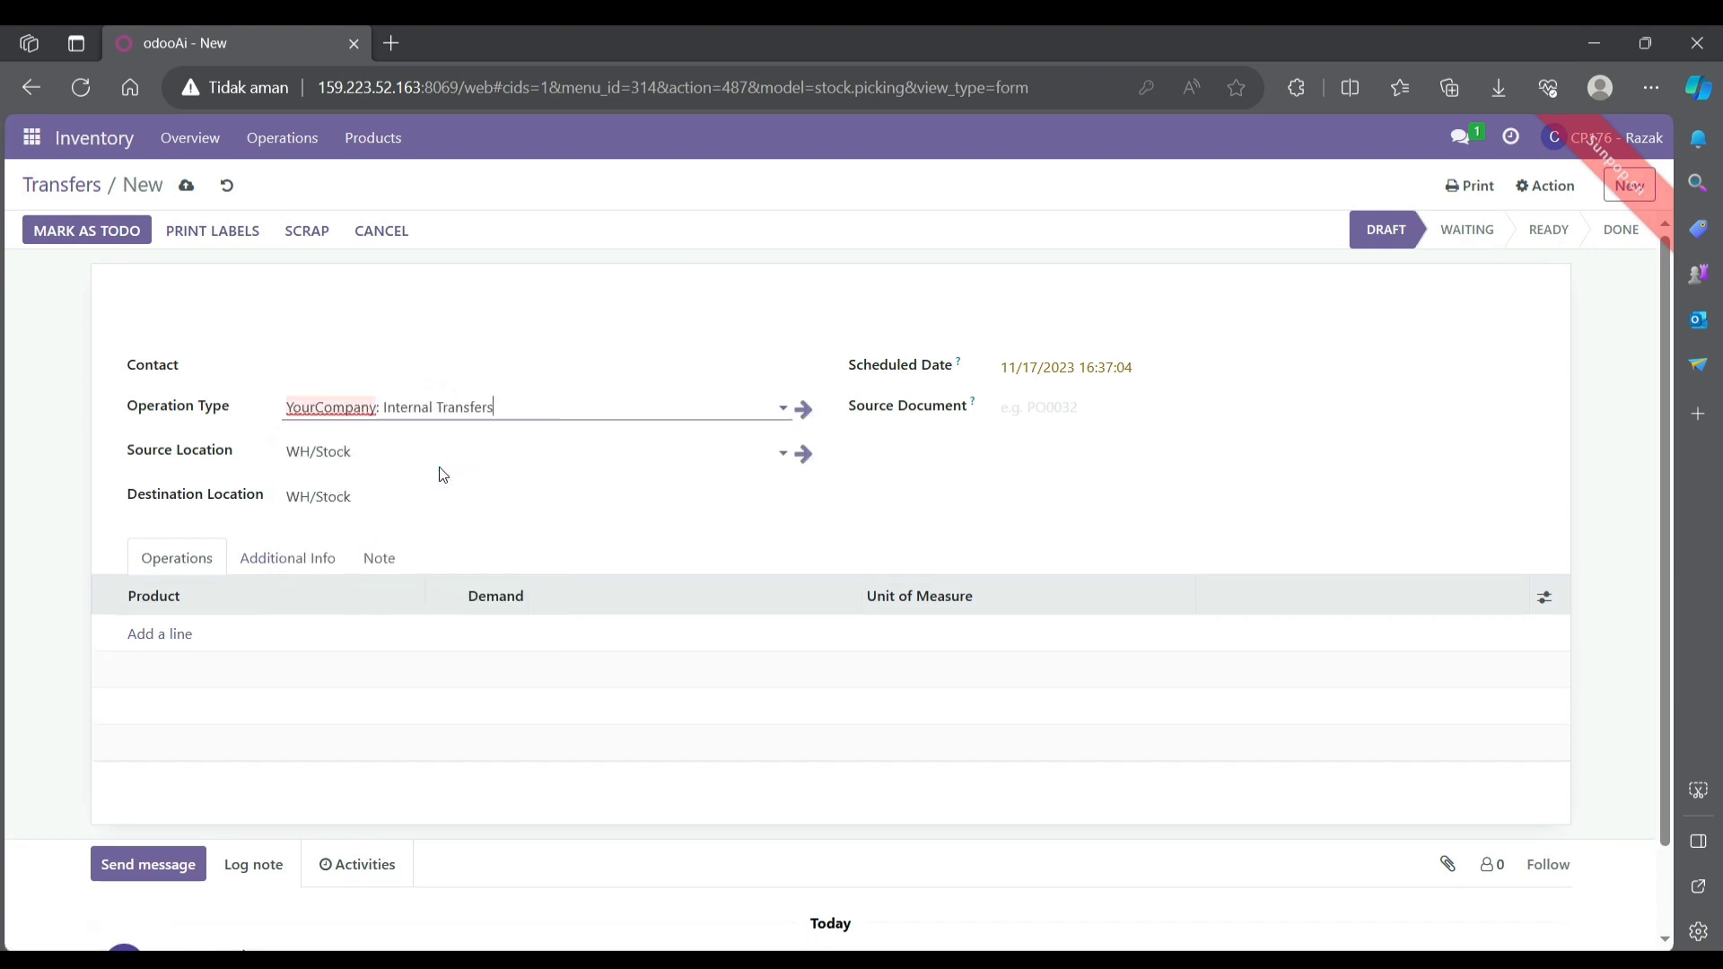
pyautogui.click(548, 494)
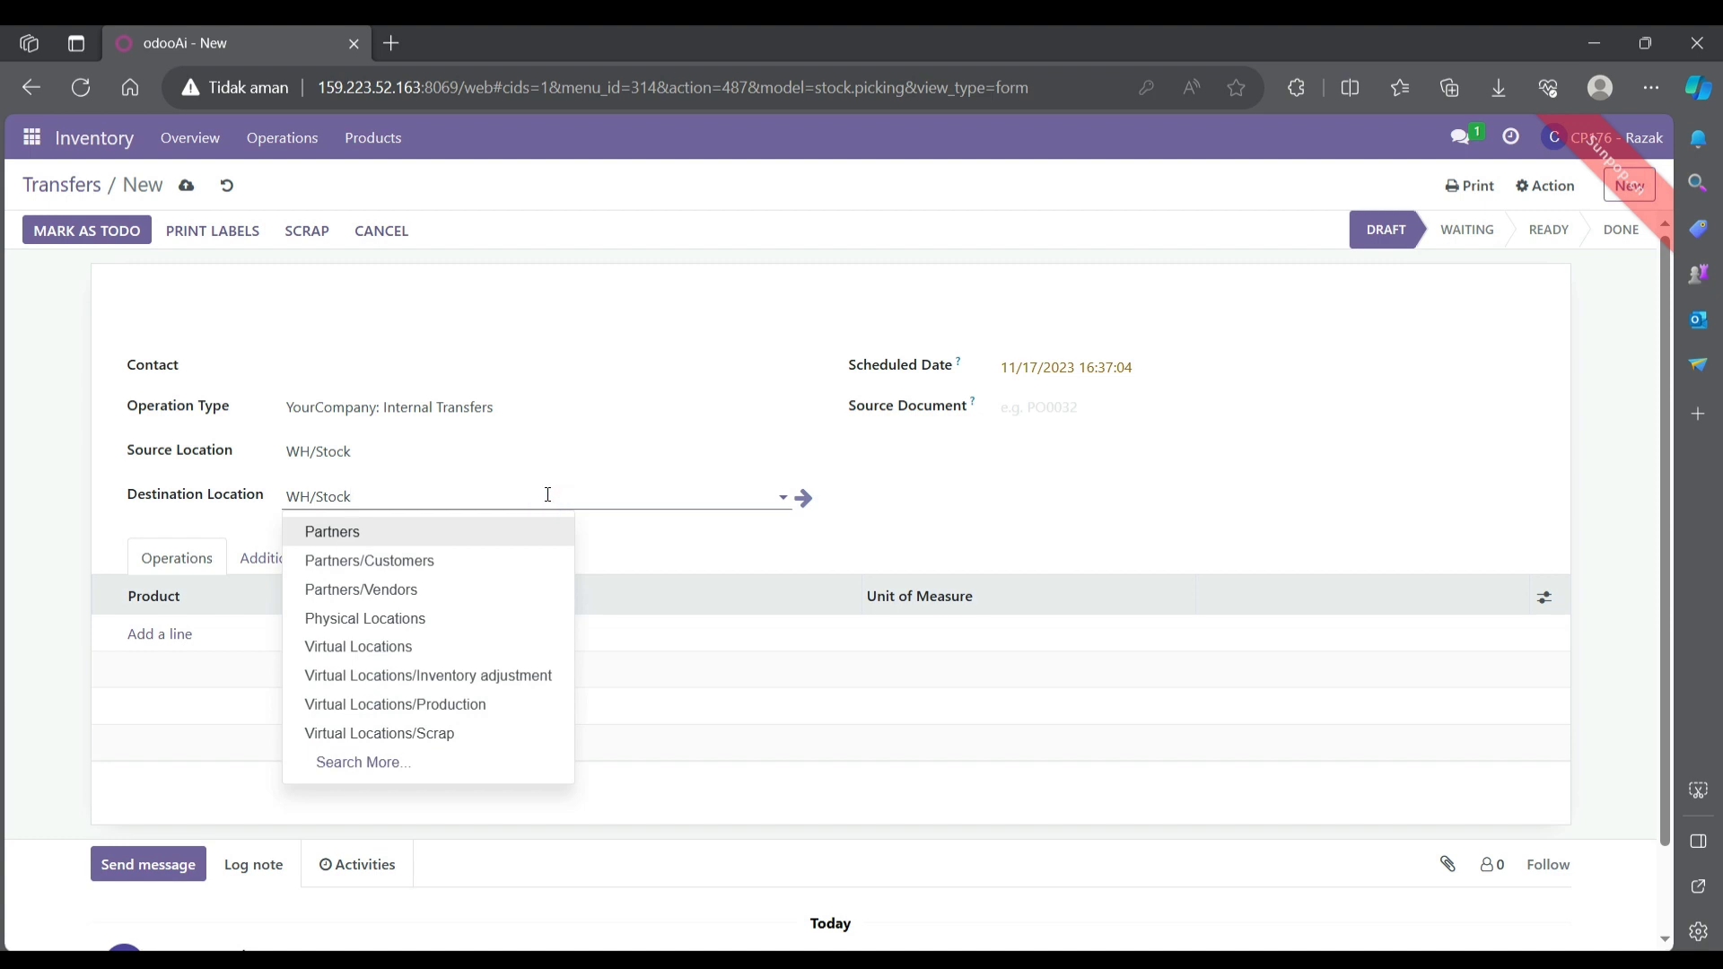
pyautogui.press('BackSpace')
pyautogui.press('BackSpace')
pyautogui.press('BackSpace')
pyautogui.press('BackSpace')
pyautogui.press('BackSpace')
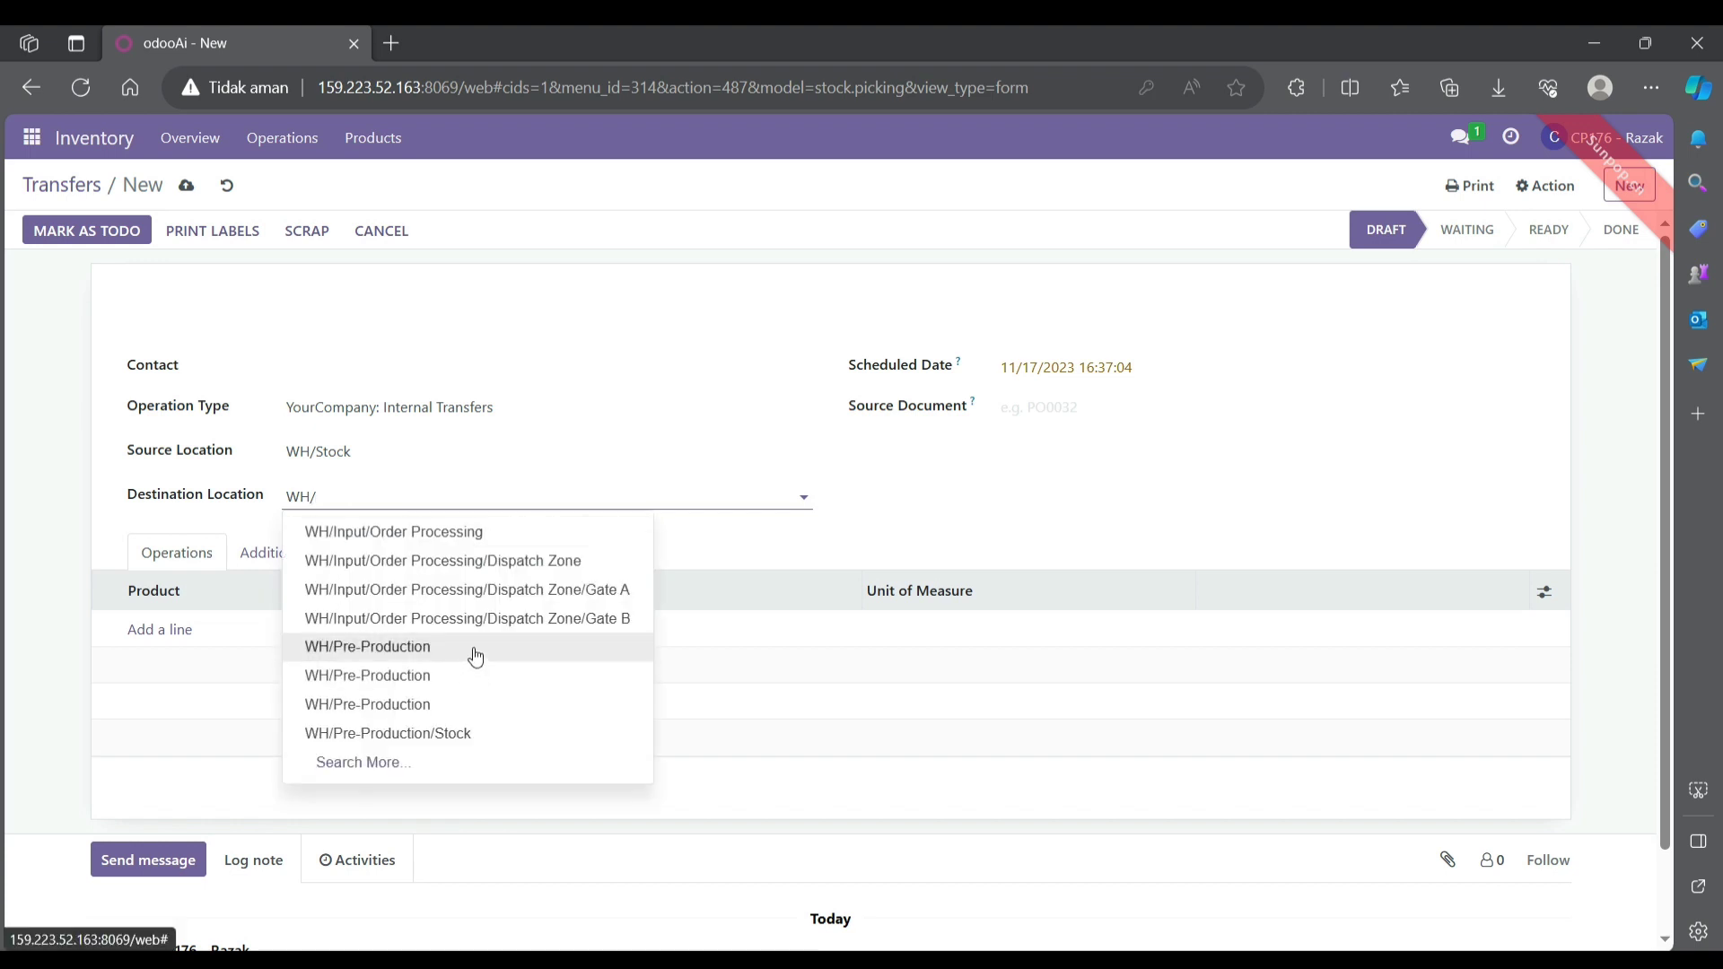
pyautogui.click(476, 651)
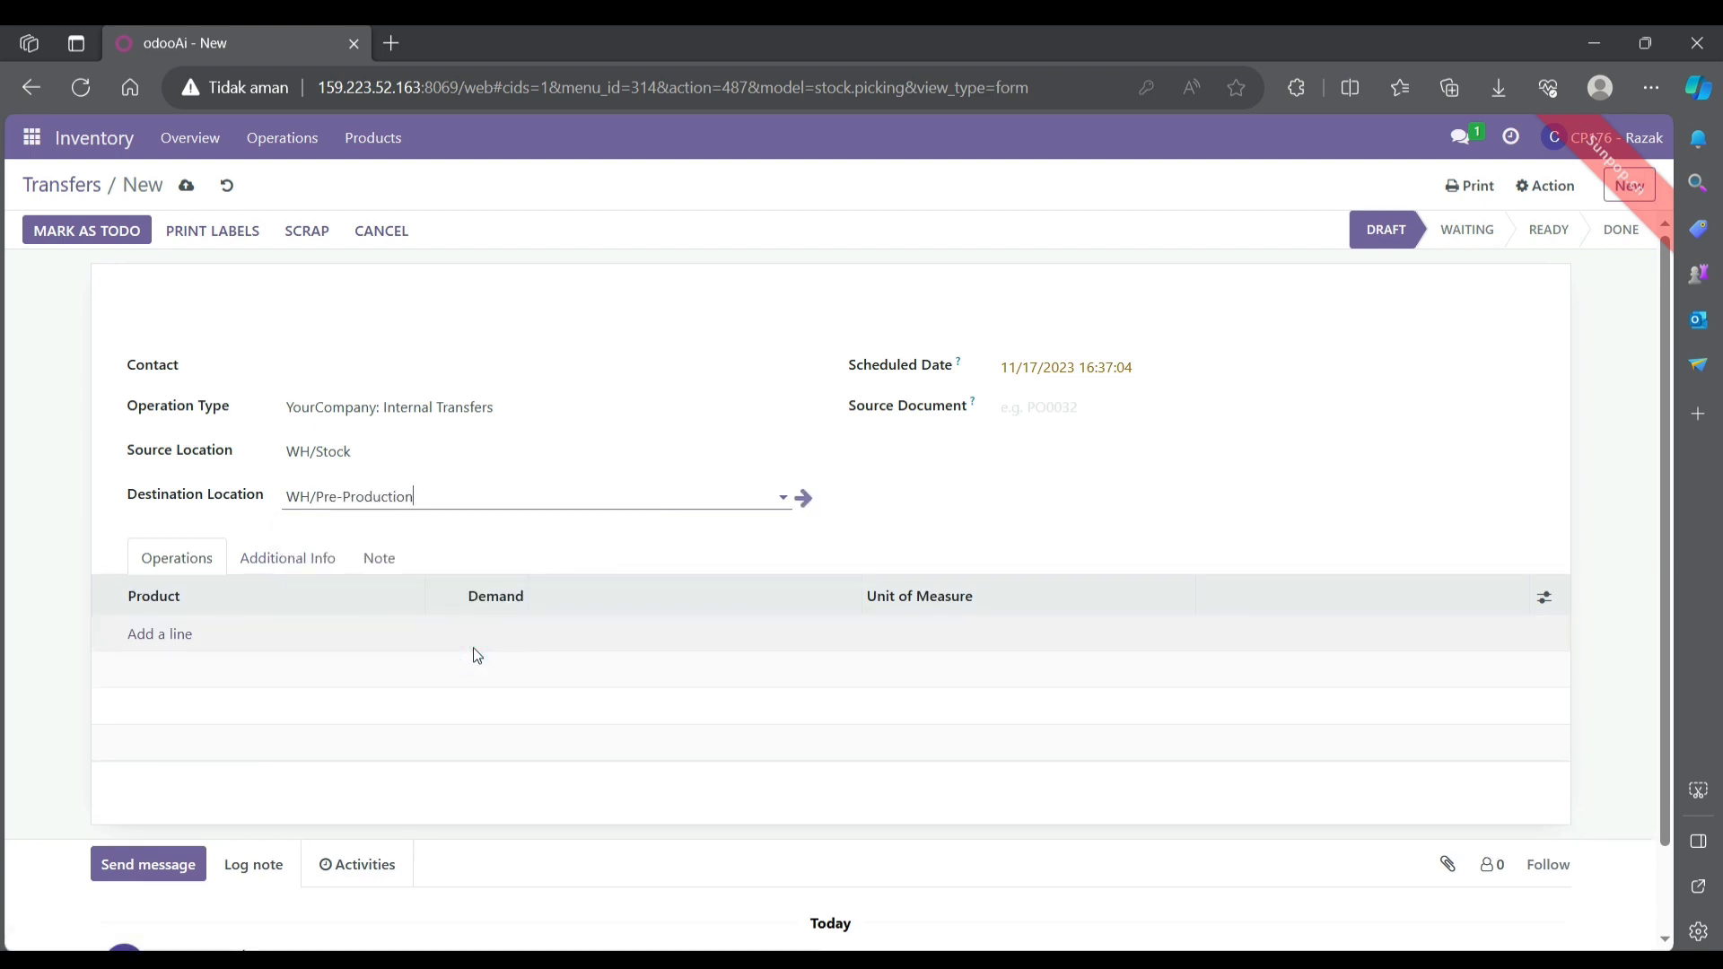
# - Add Table Top, Table Leg, Bolt and Screw (Kelompok 9) lines to the transfer
pyautogui.click(184, 637)
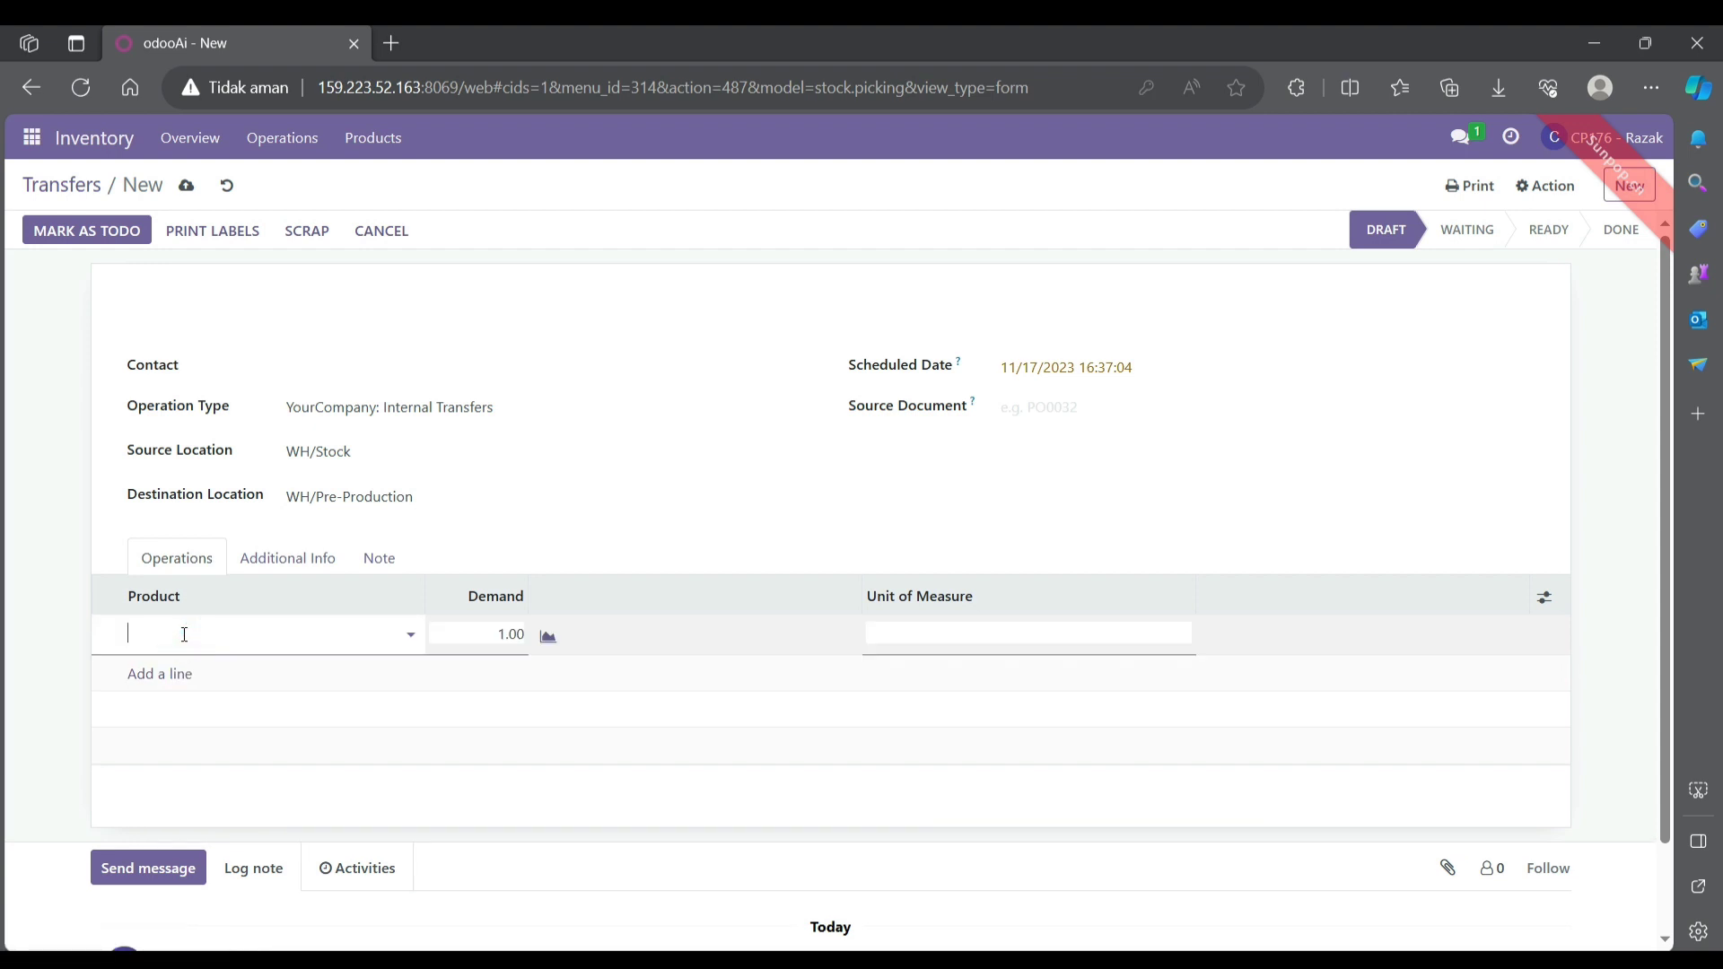
pyautogui.write('tabl')
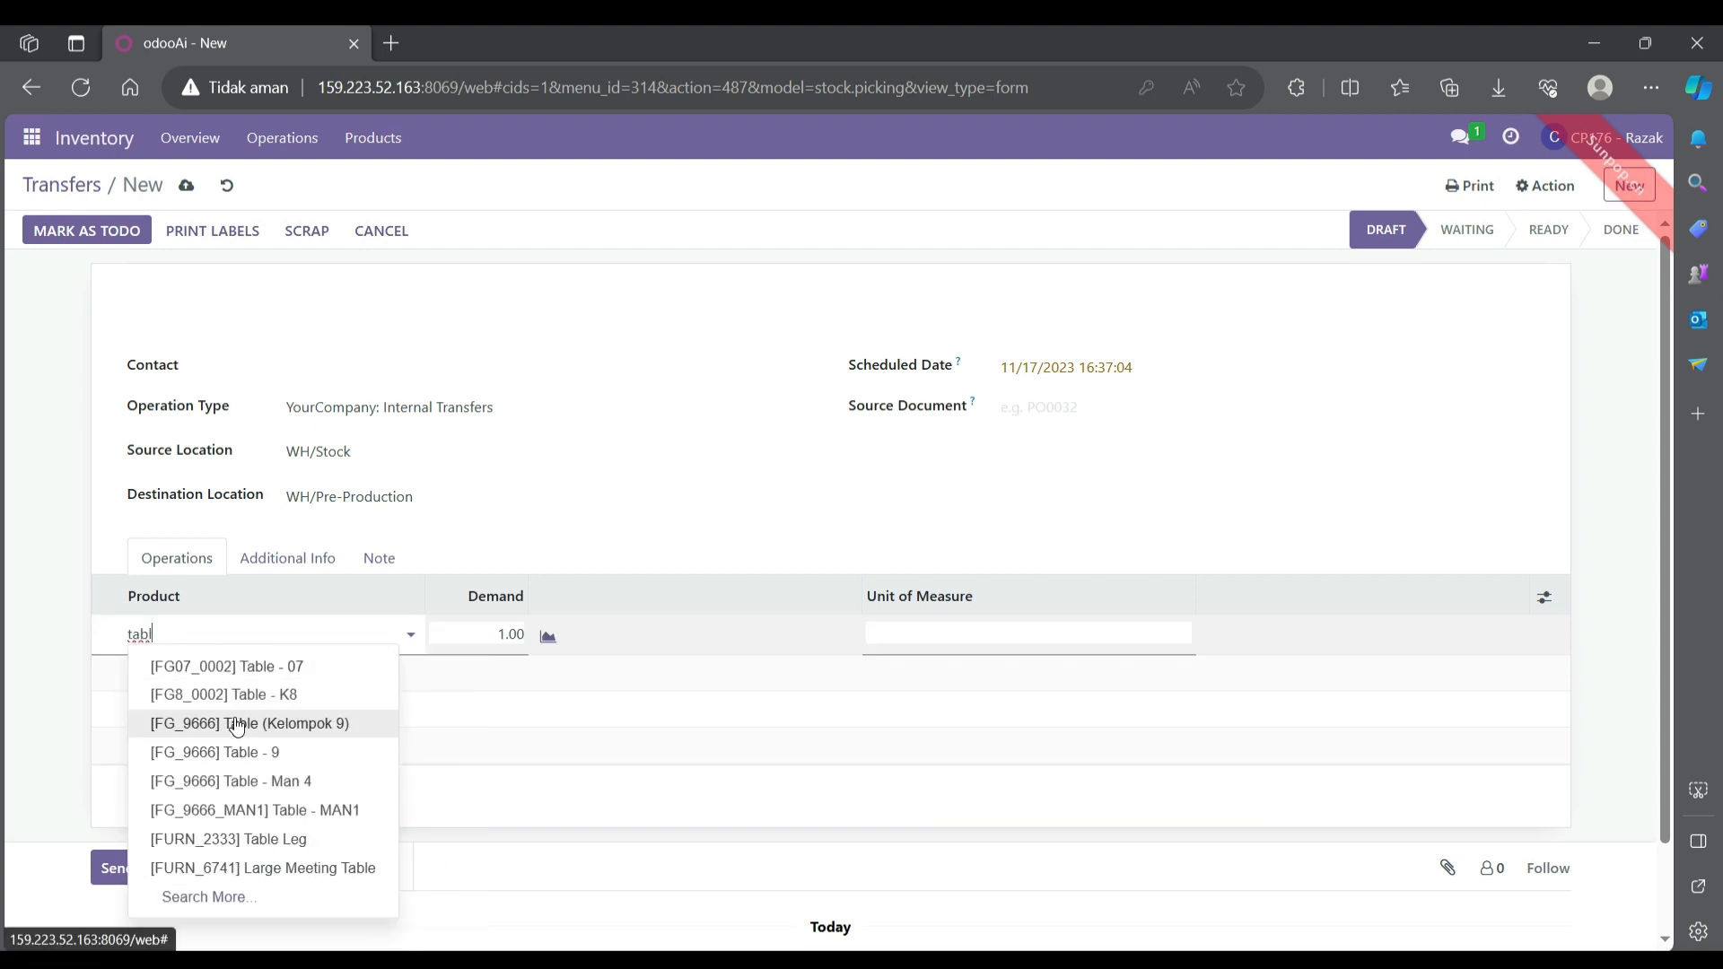
pyautogui.write('e to')
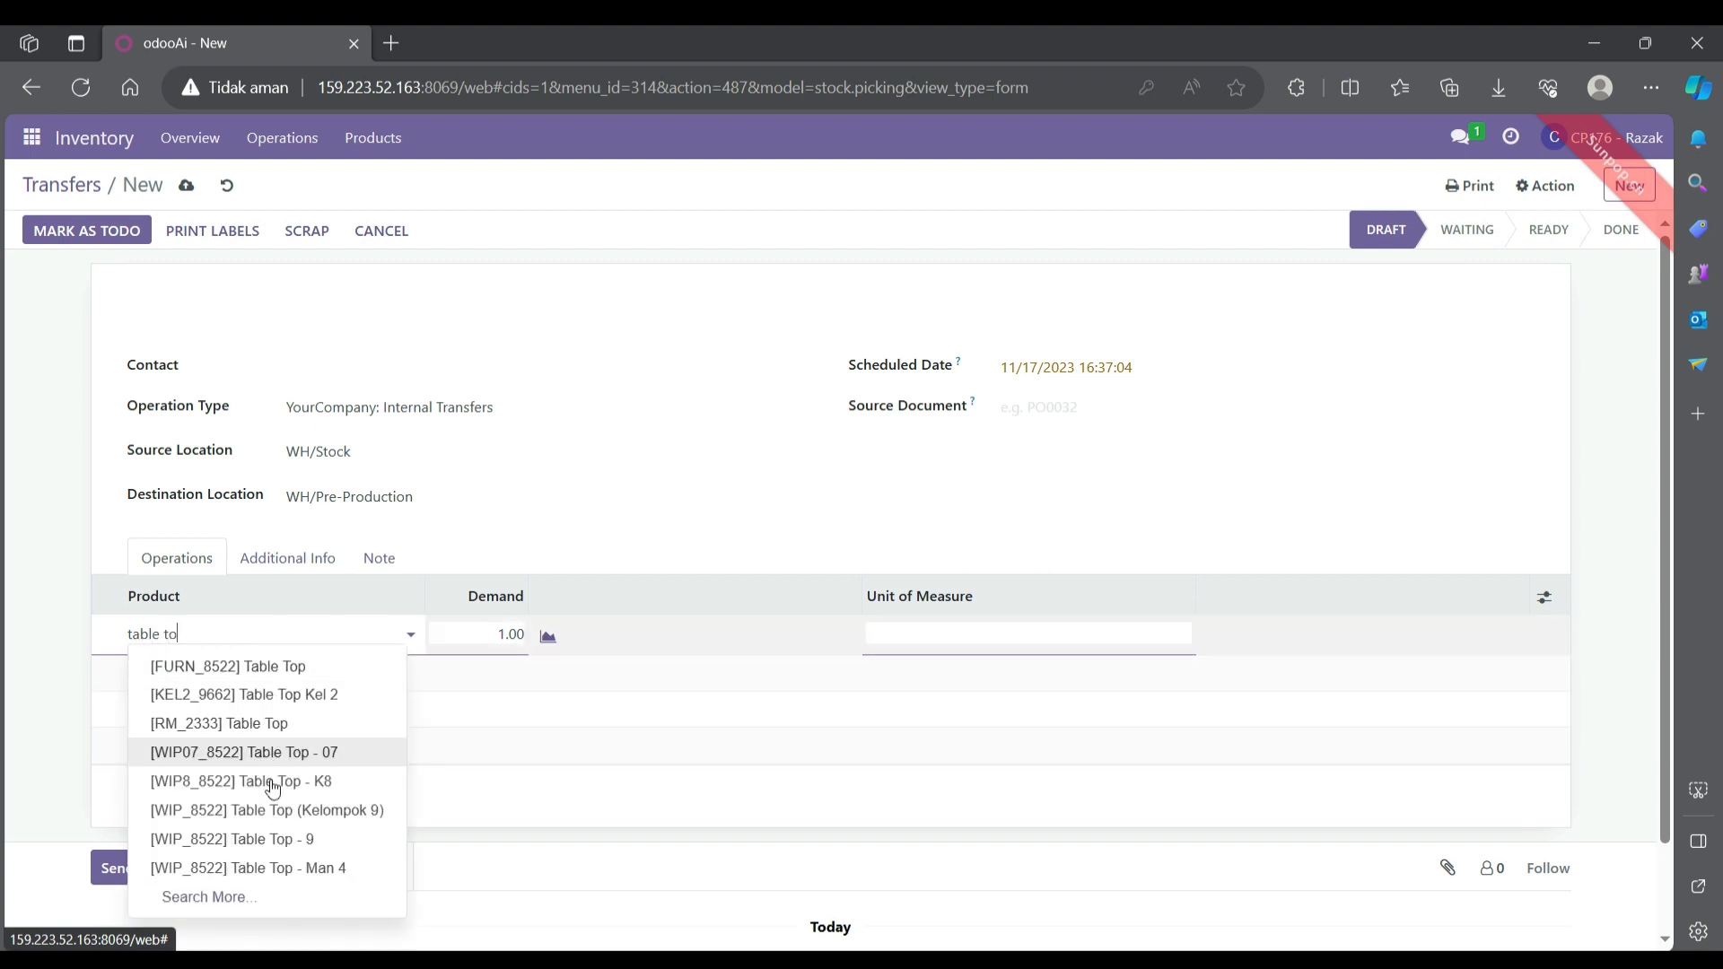
pyautogui.click(271, 810)
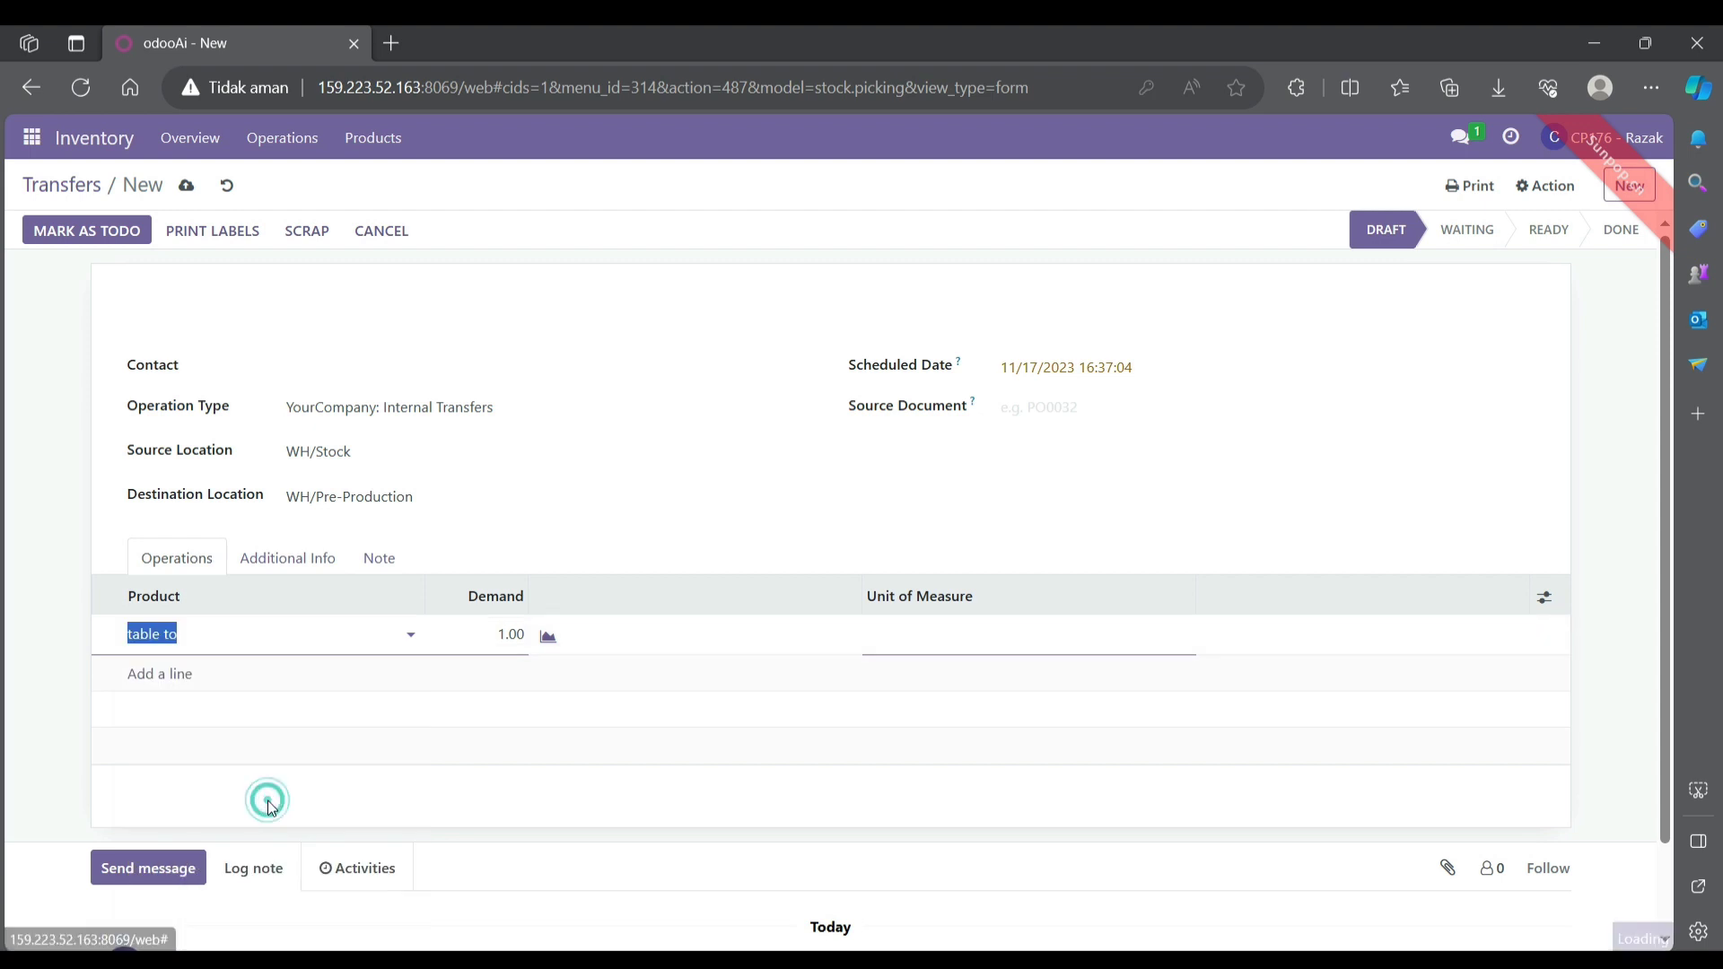
pyautogui.click(173, 672)
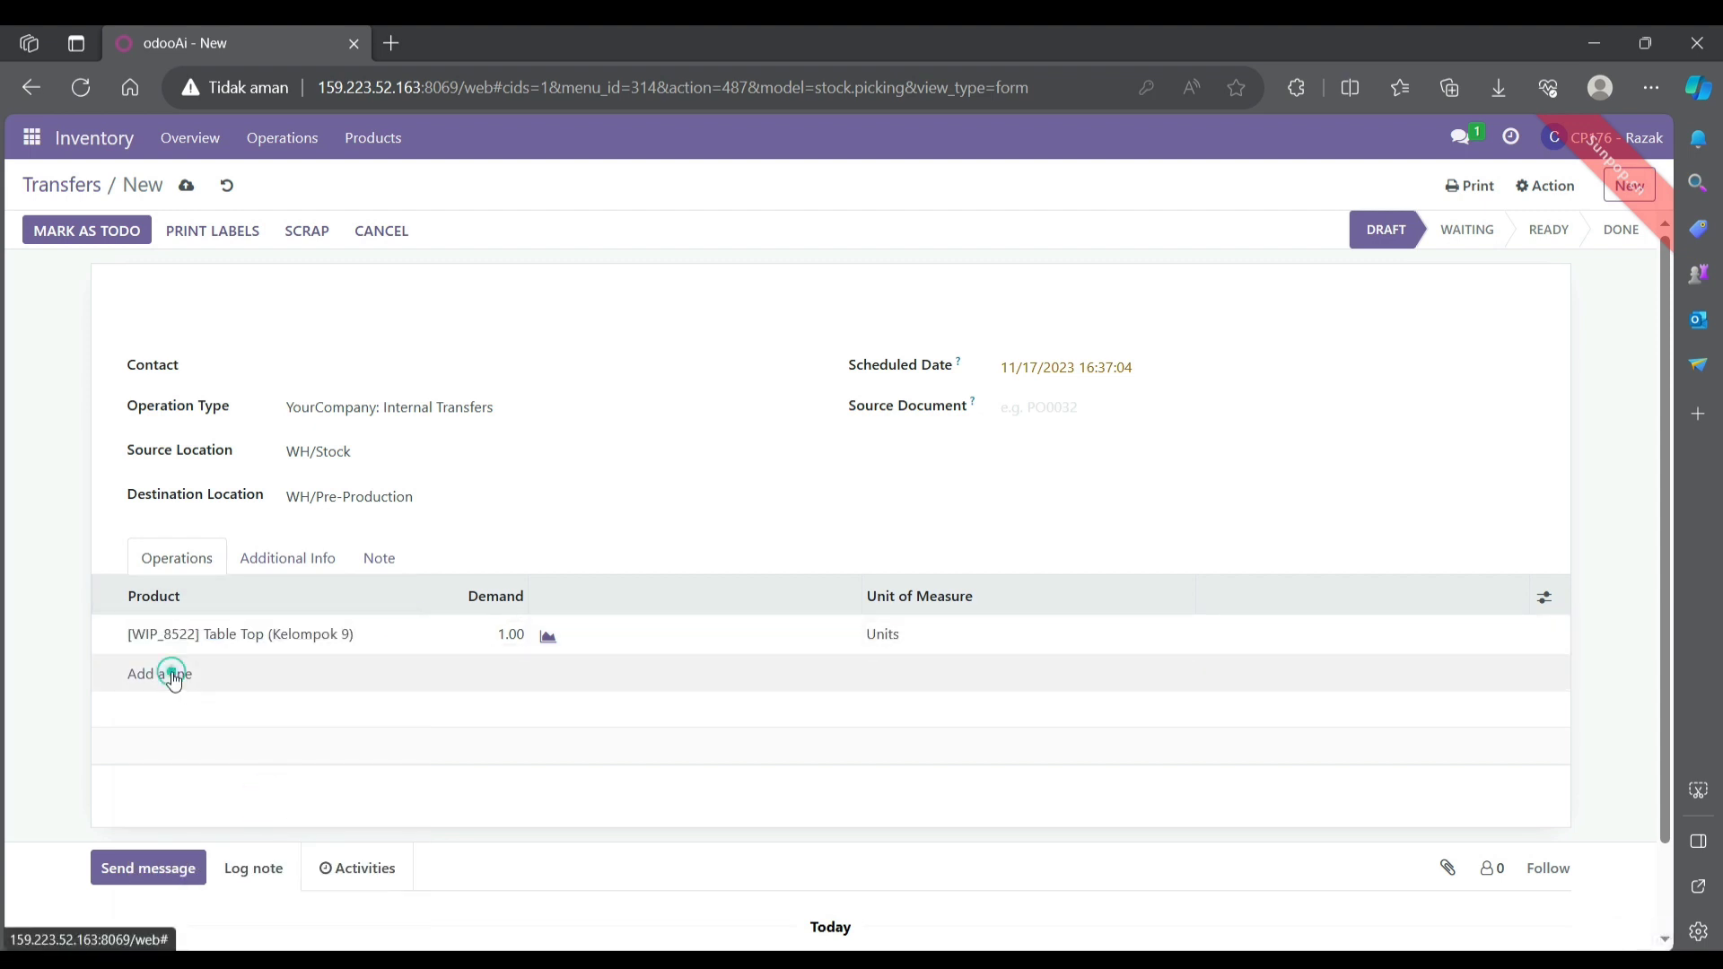
pyautogui.write('tabl')
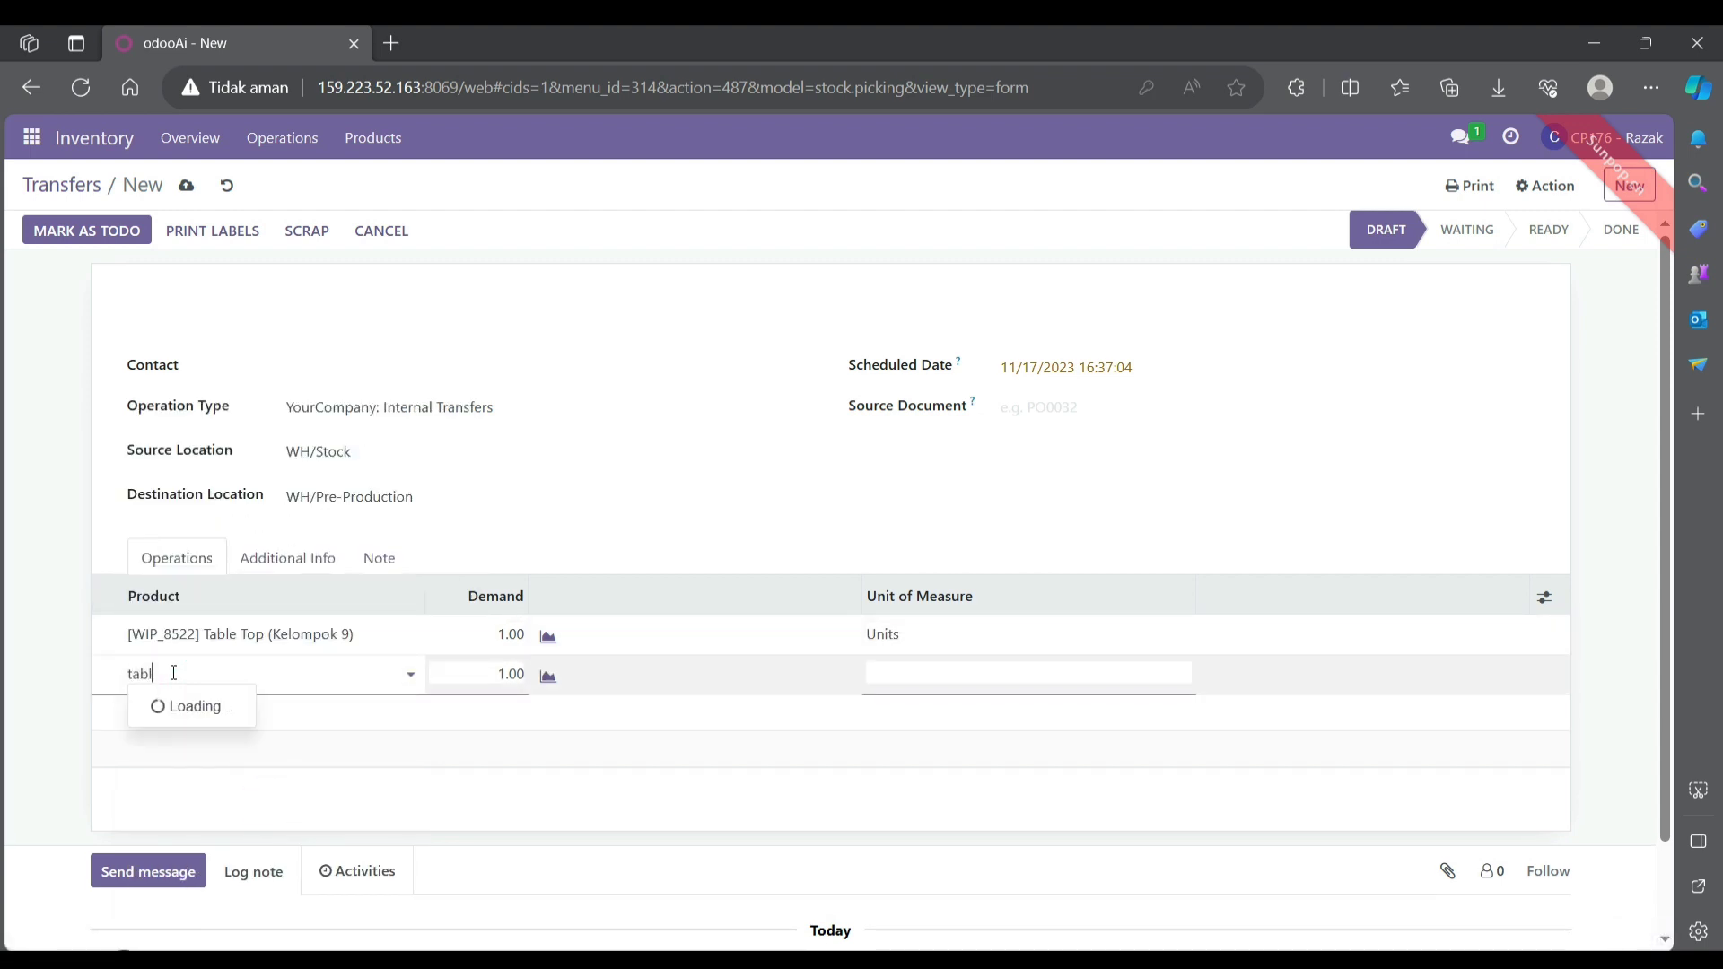
pyautogui.write('e leg')
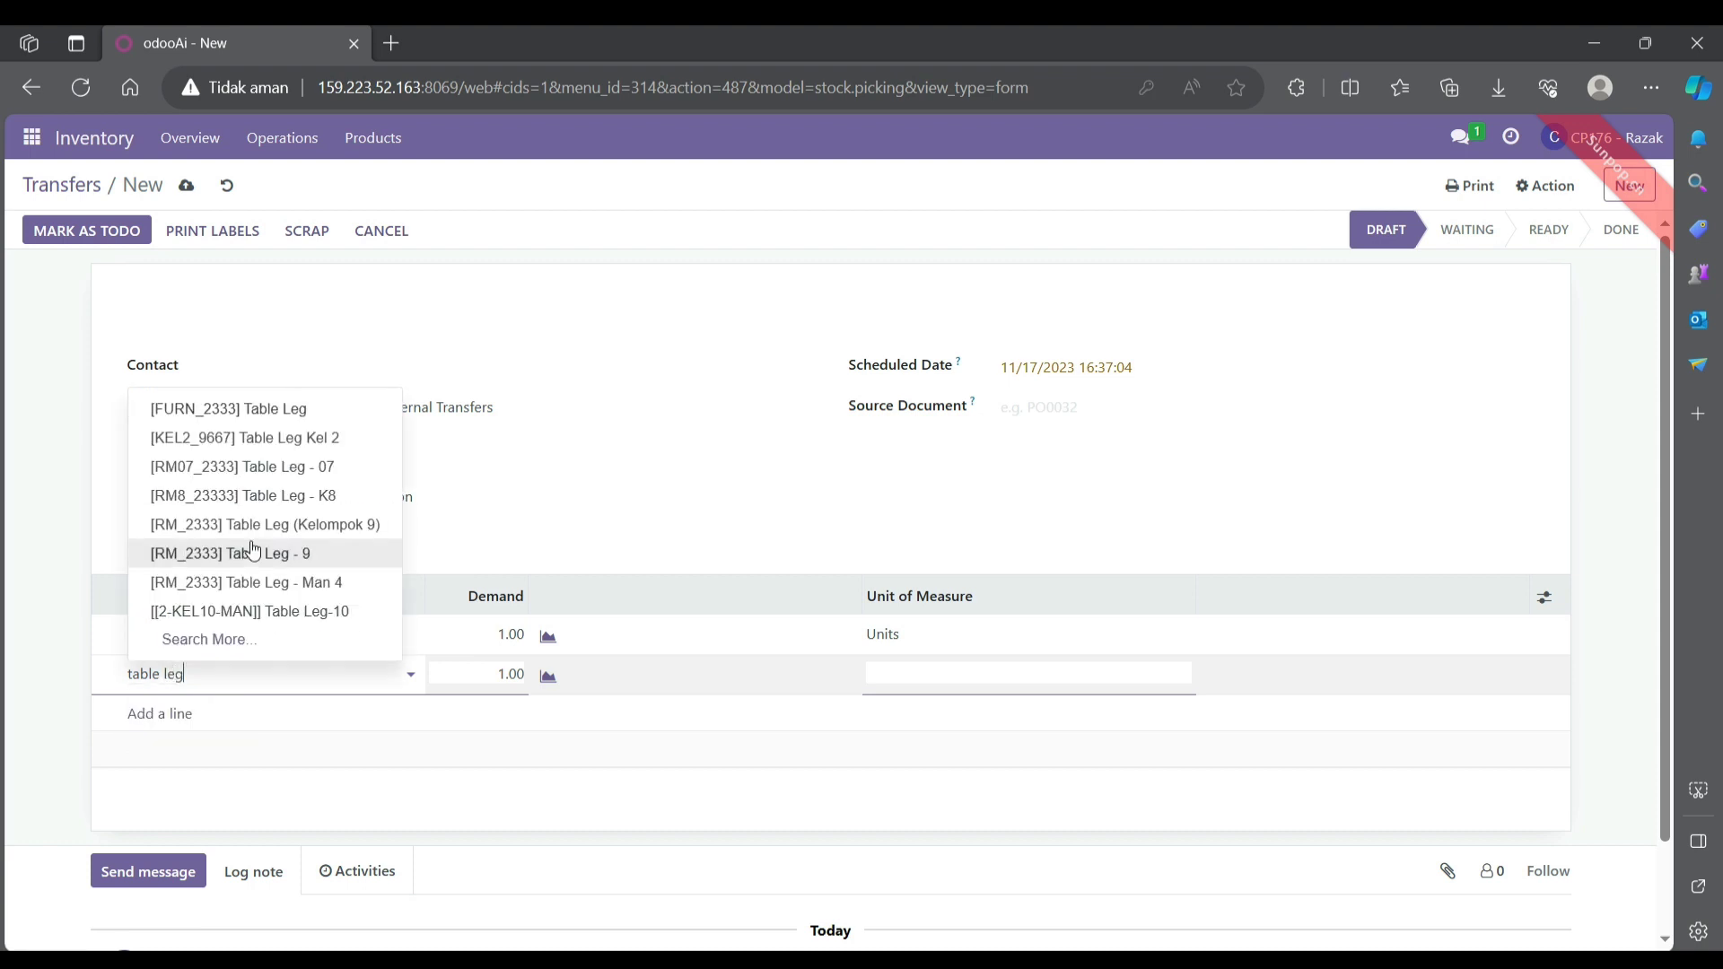
pyautogui.click(264, 525)
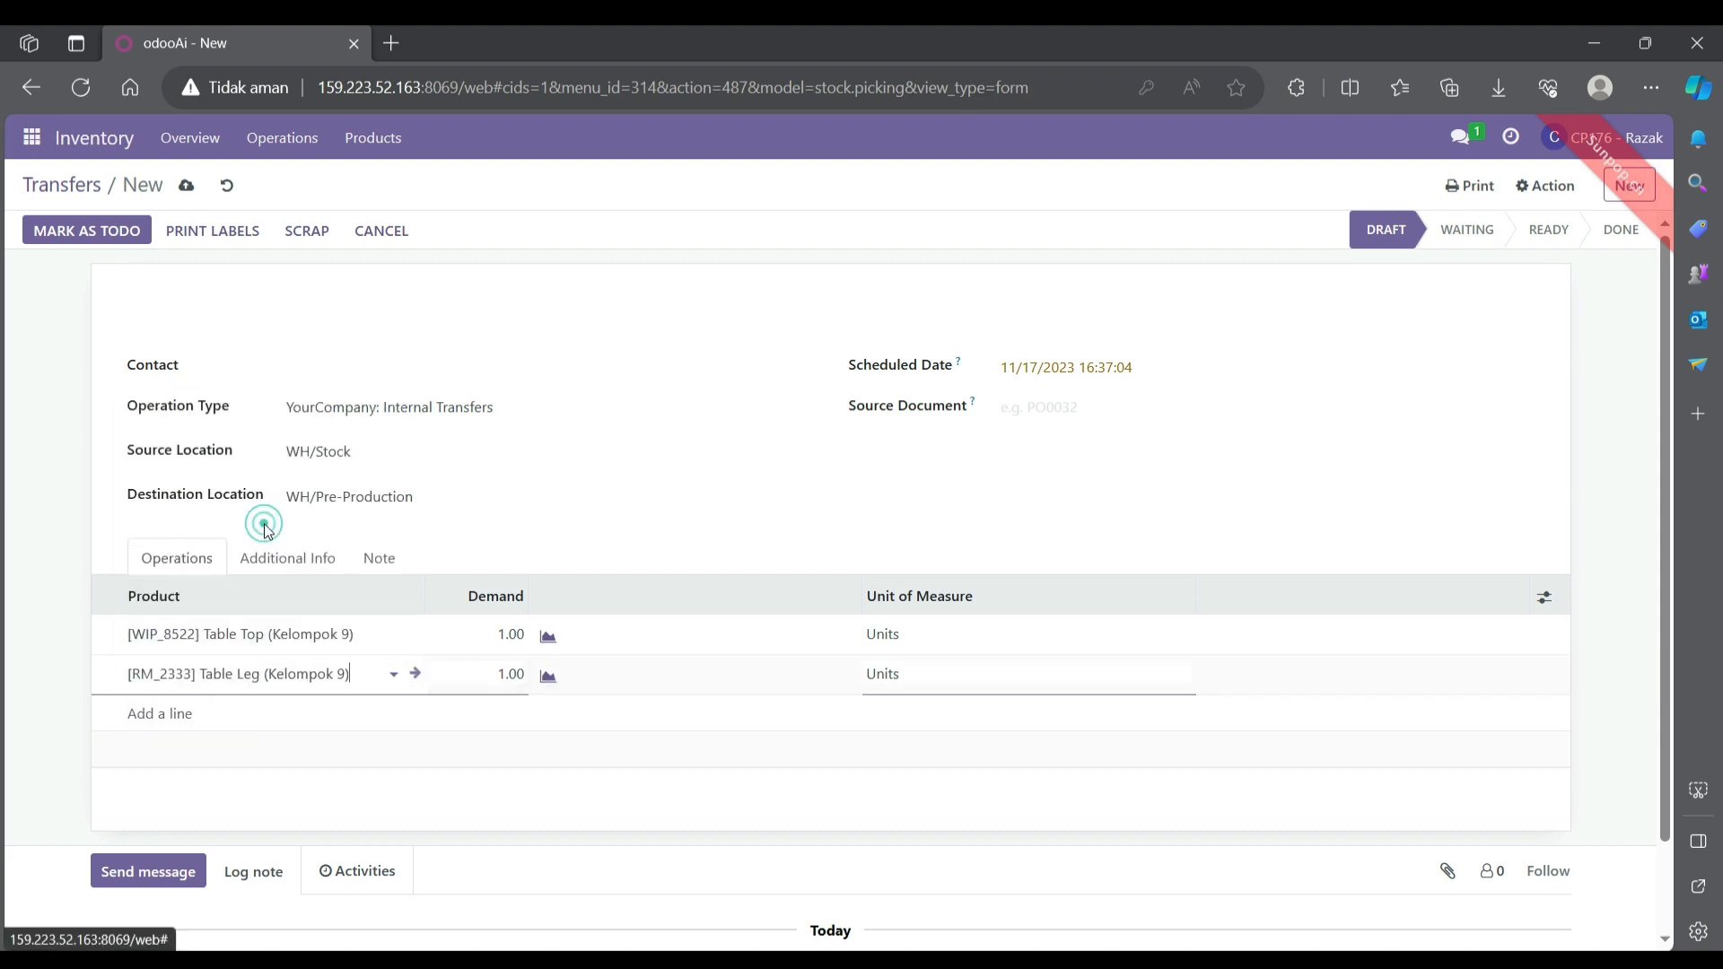
pyautogui.click(177, 713)
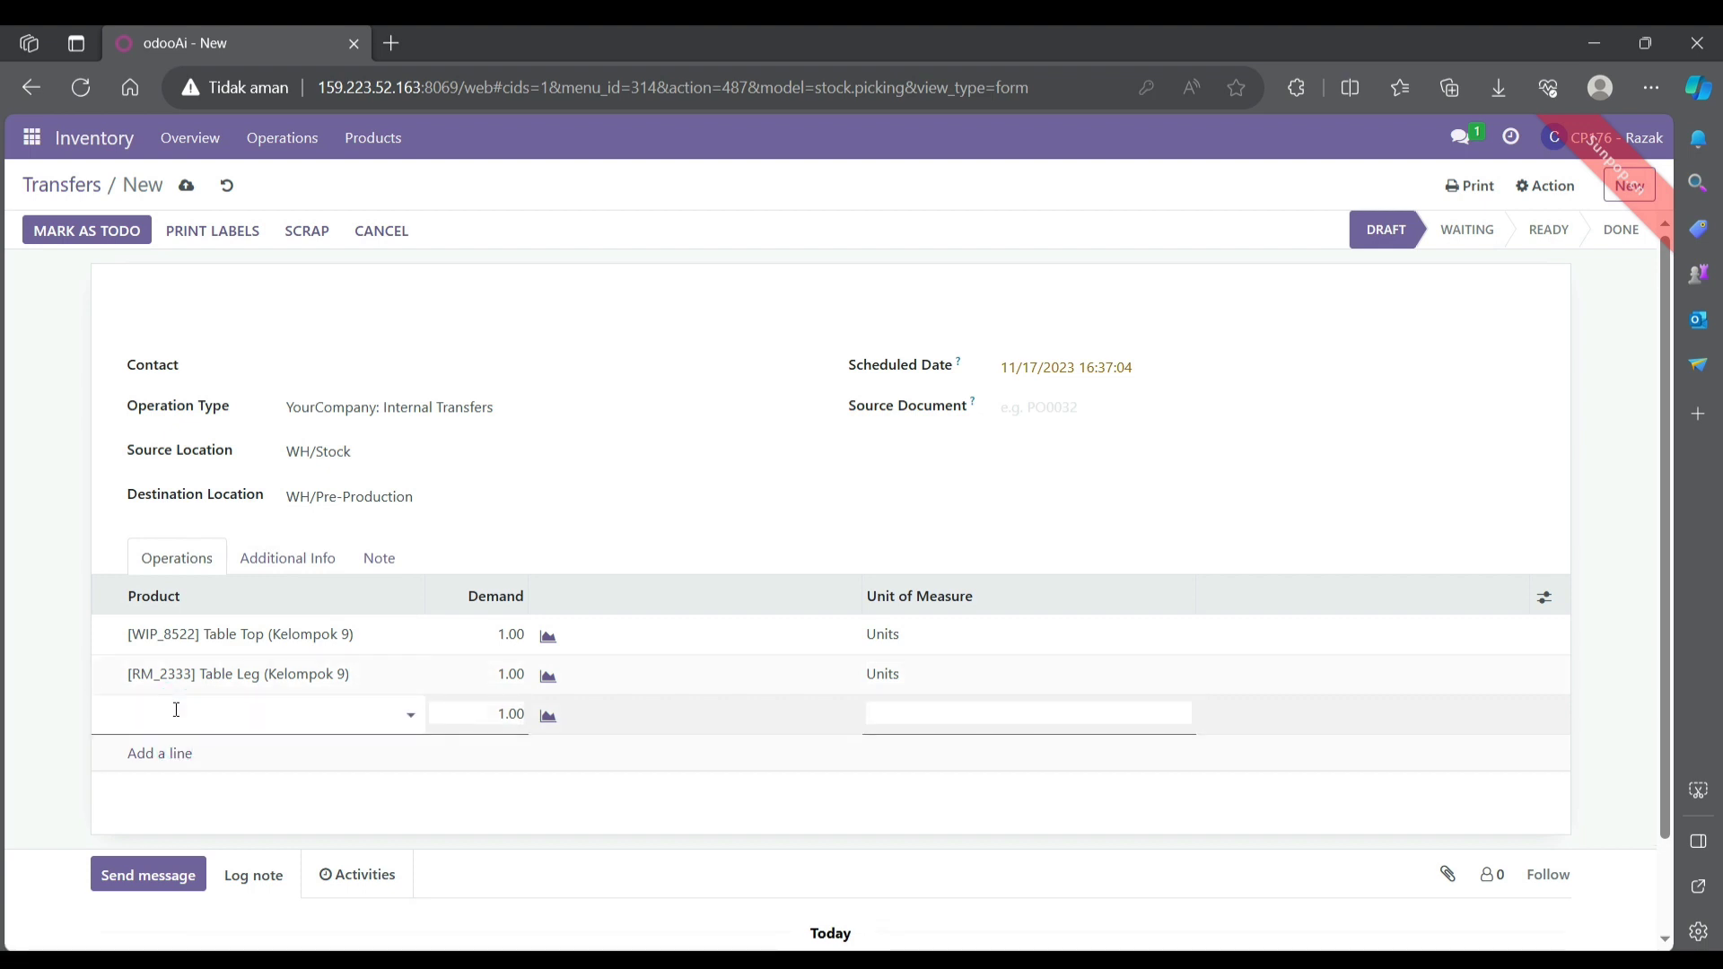
pyautogui.write('bol')
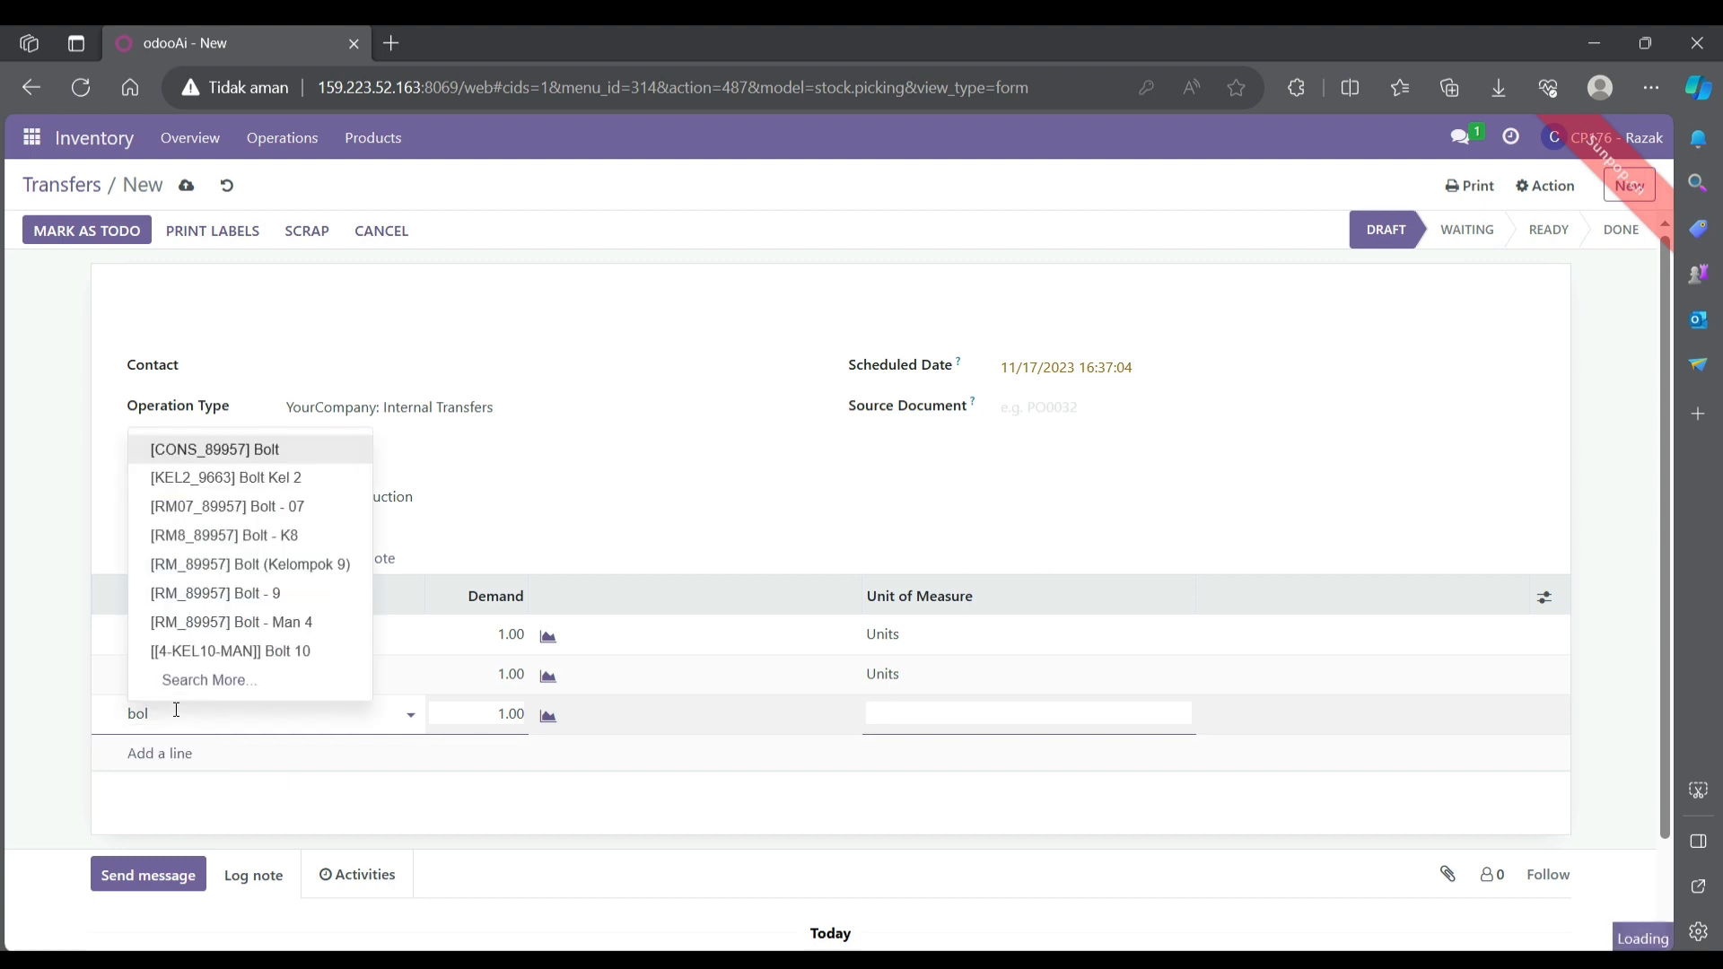
pyautogui.click(248, 563)
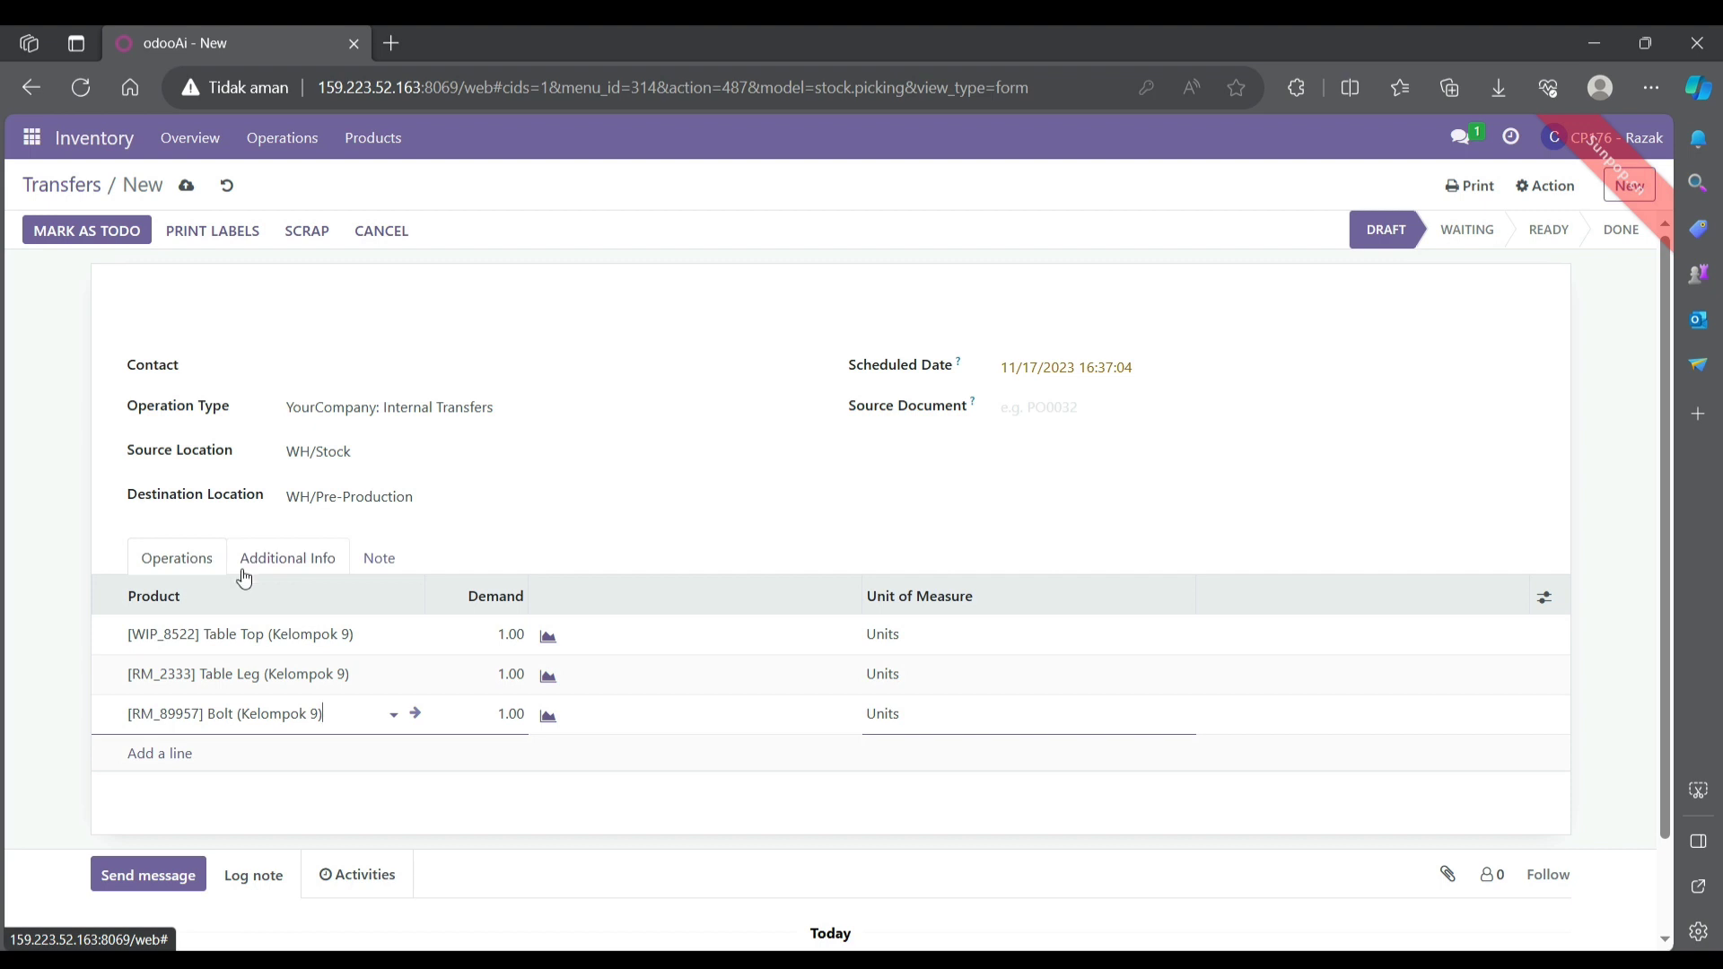
pyautogui.click(159, 753)
pyautogui.write('scre')
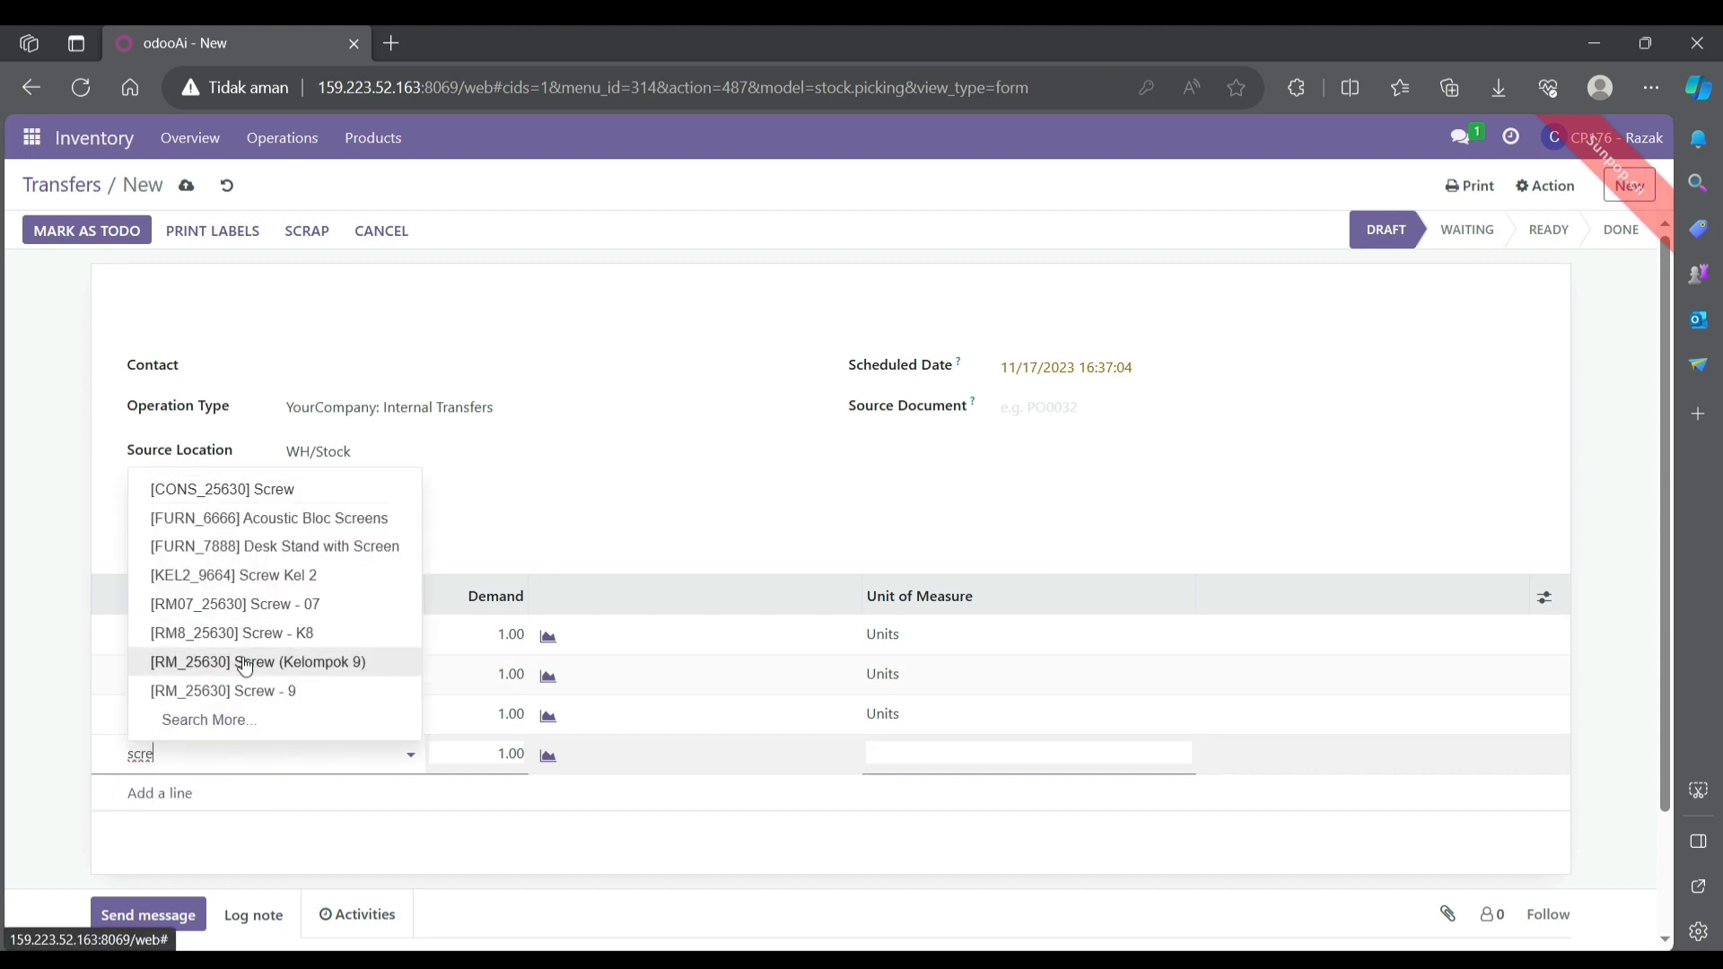
pyautogui.click(238, 662)
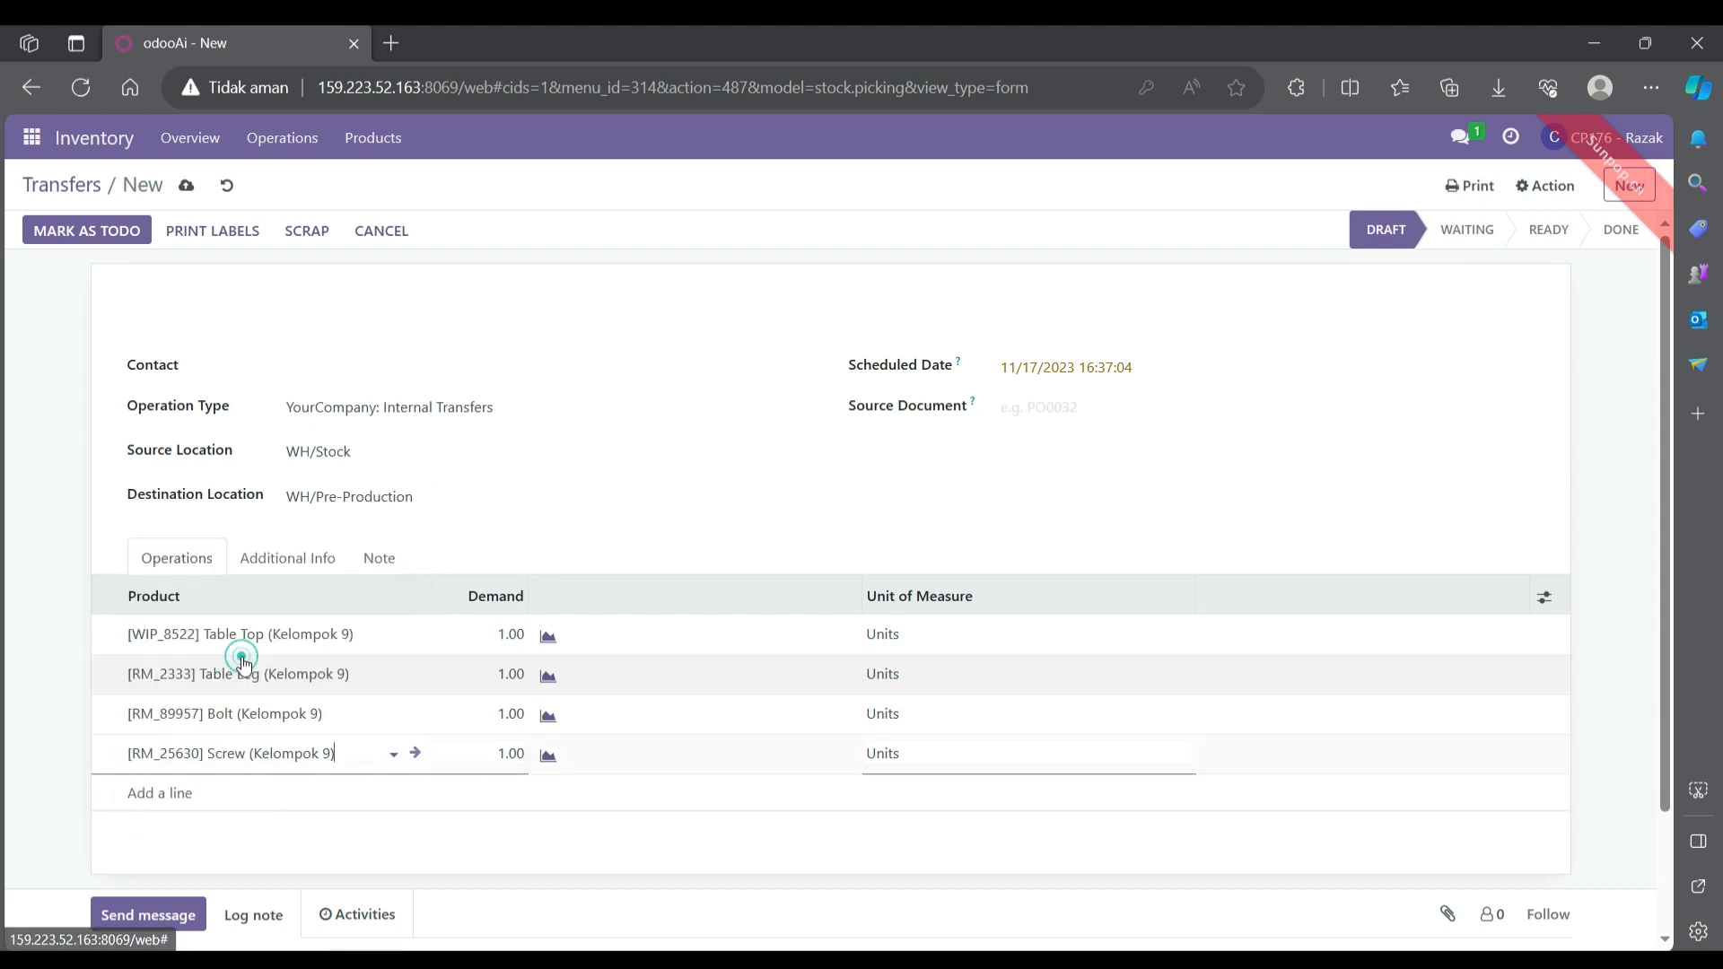
pyautogui.click(508, 636)
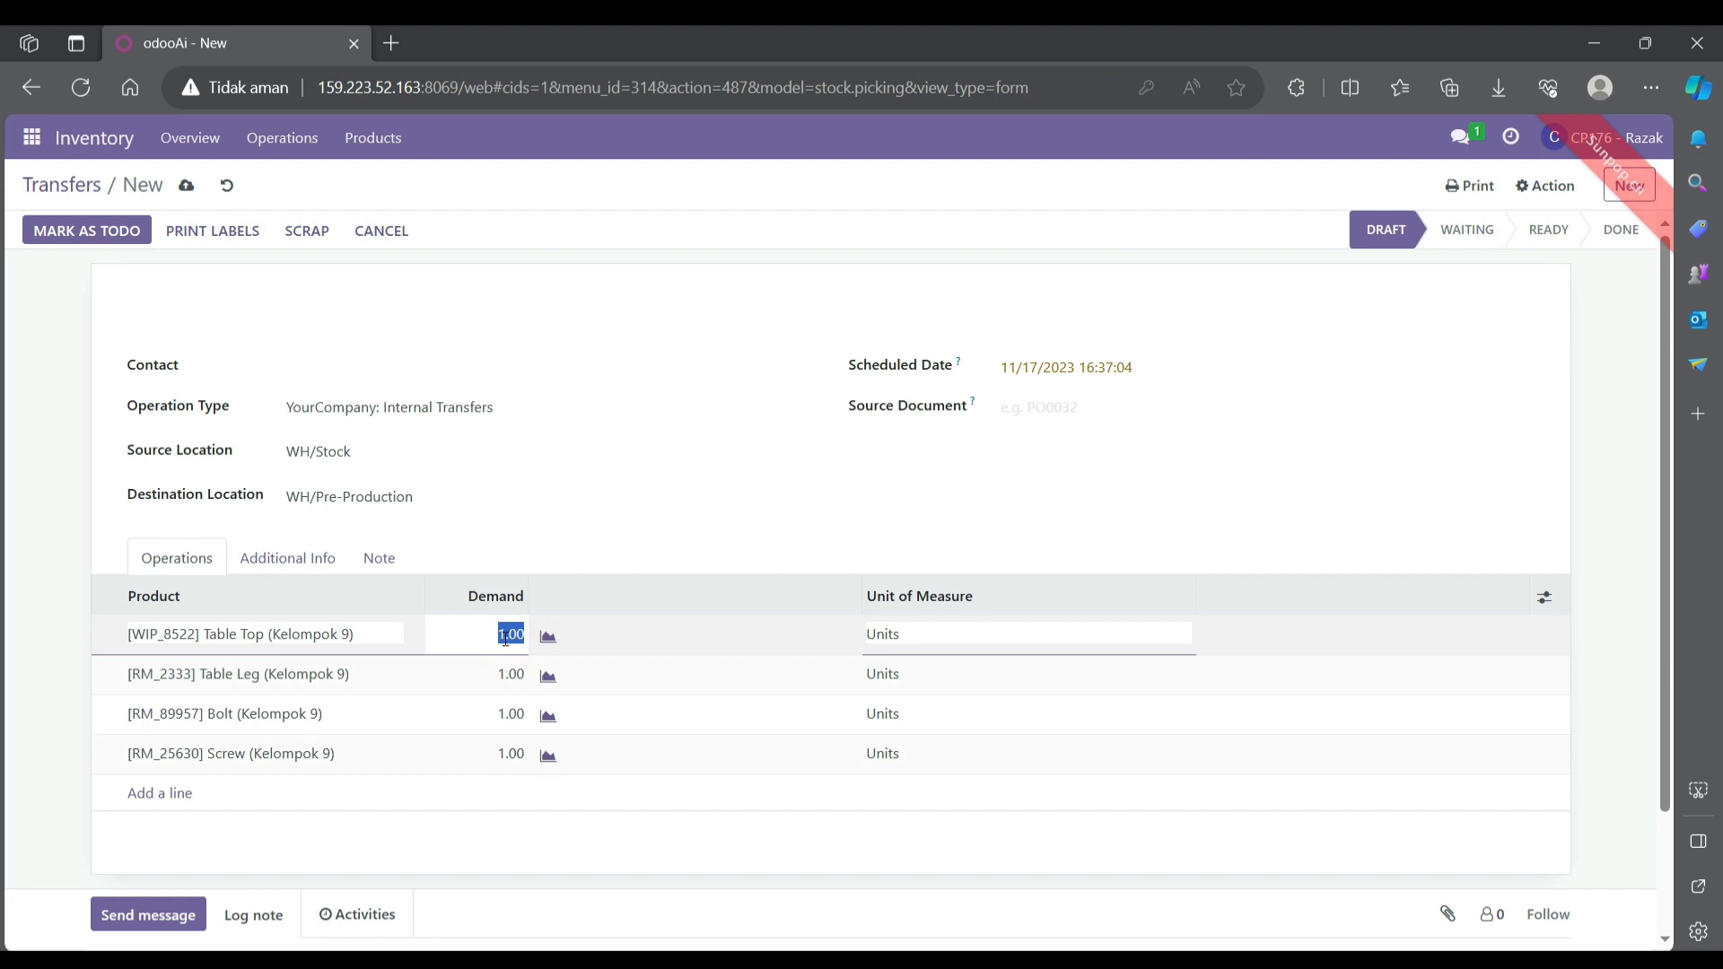
# - Enter demand 2.00 for Table Top and Table Leg, and 8.00 for Bolt and Screw
pyautogui.click(505, 636)
pyautogui.click(502, 679)
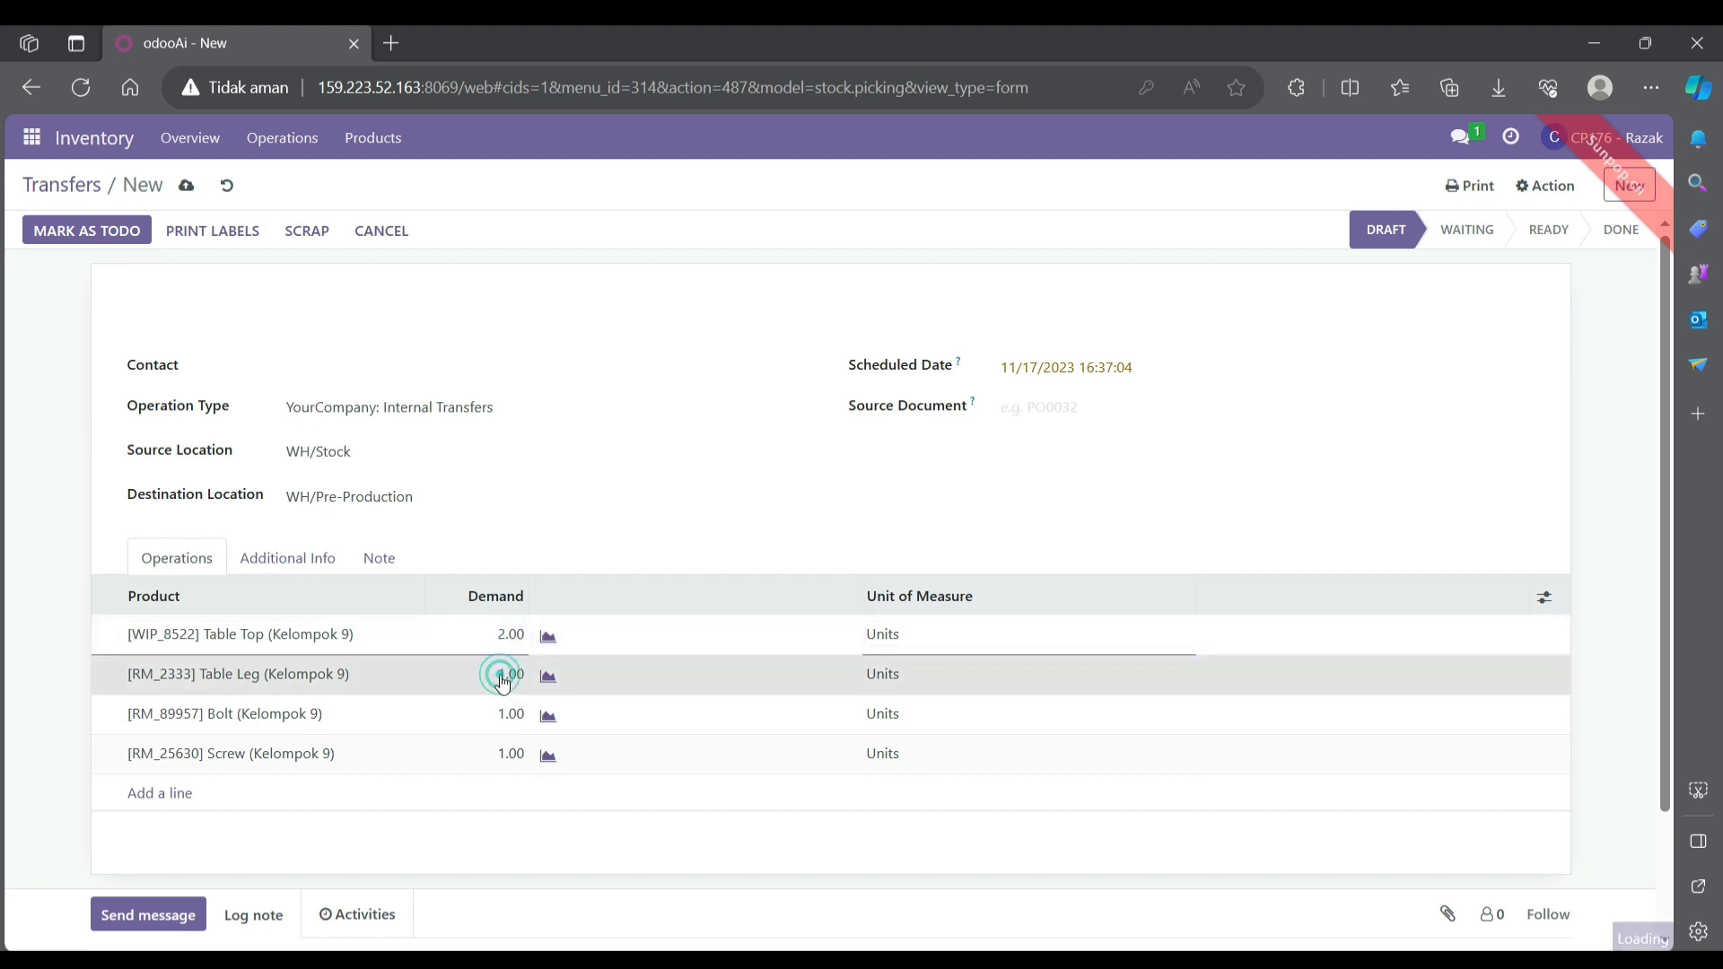
pyautogui.click(503, 675)
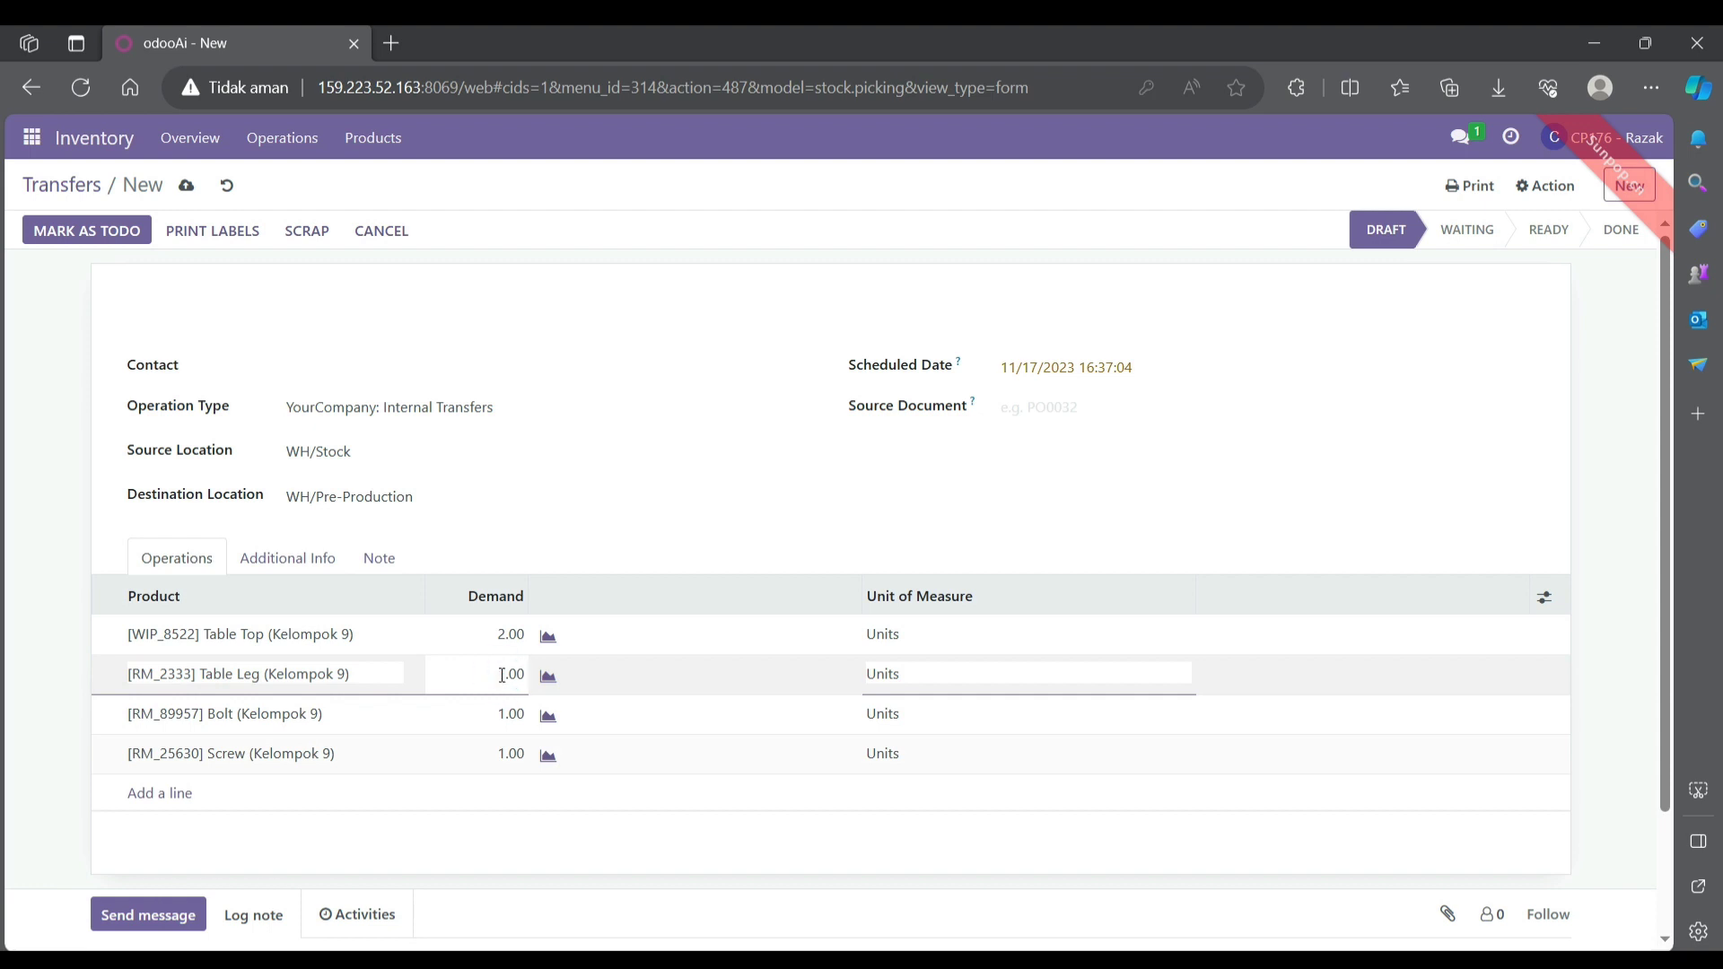
pyautogui.press('BackSpace')
pyautogui.write('2')
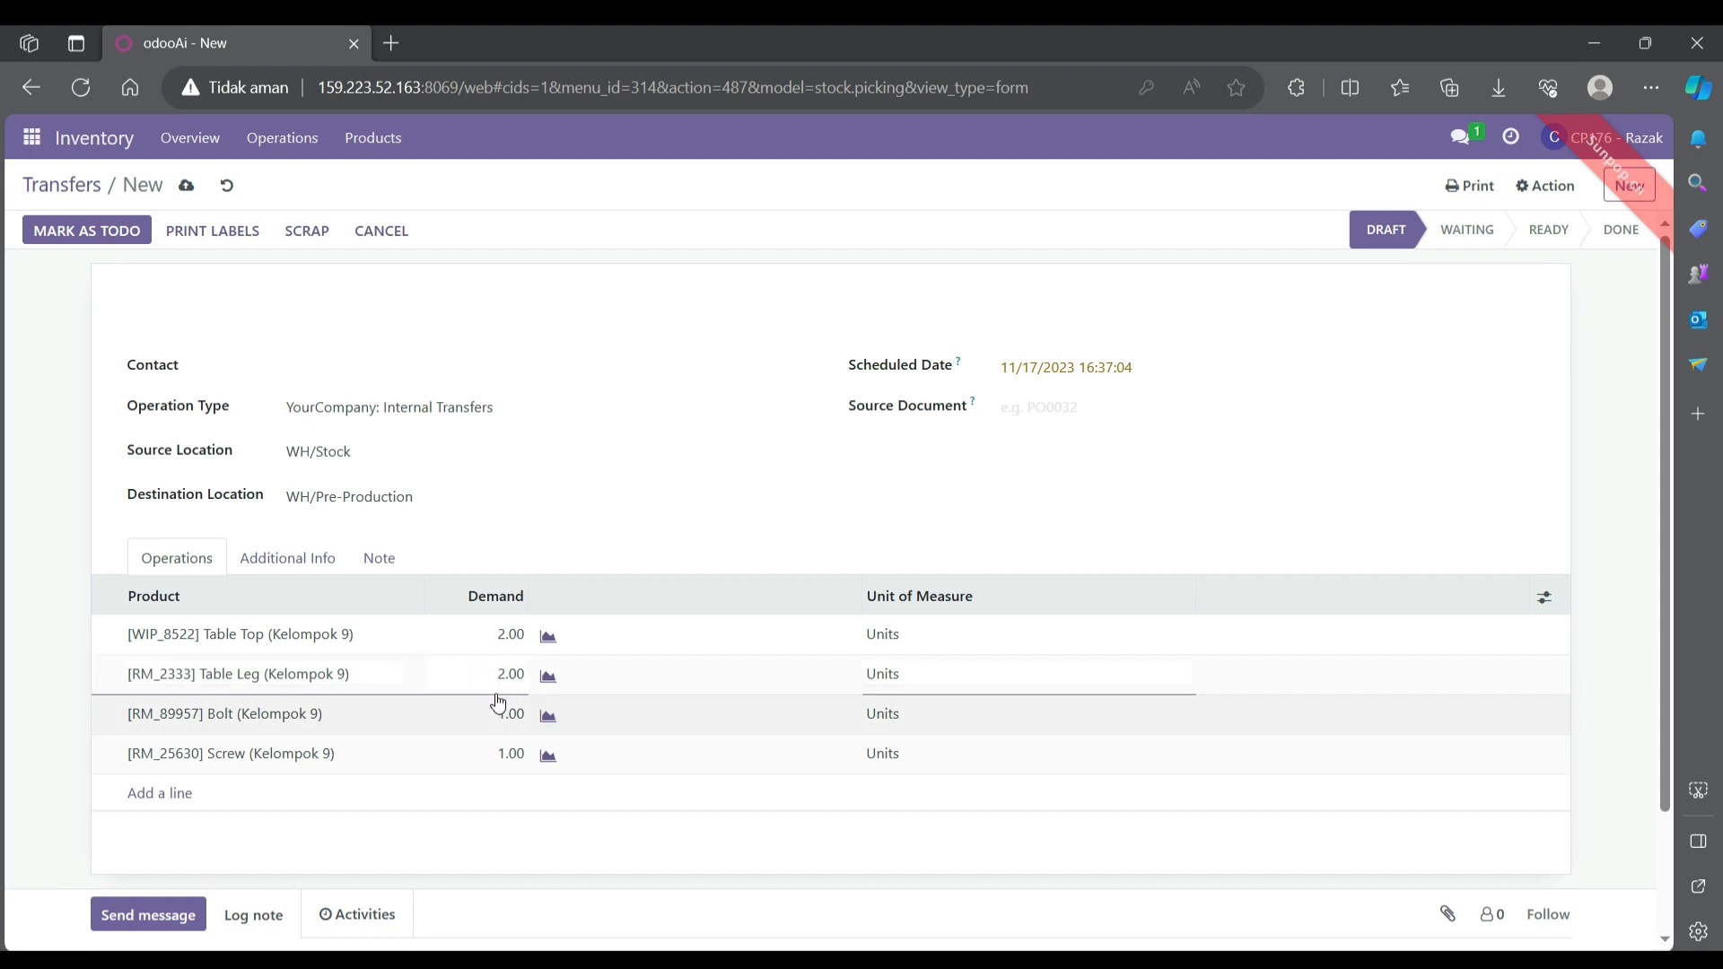
pyautogui.click(500, 714)
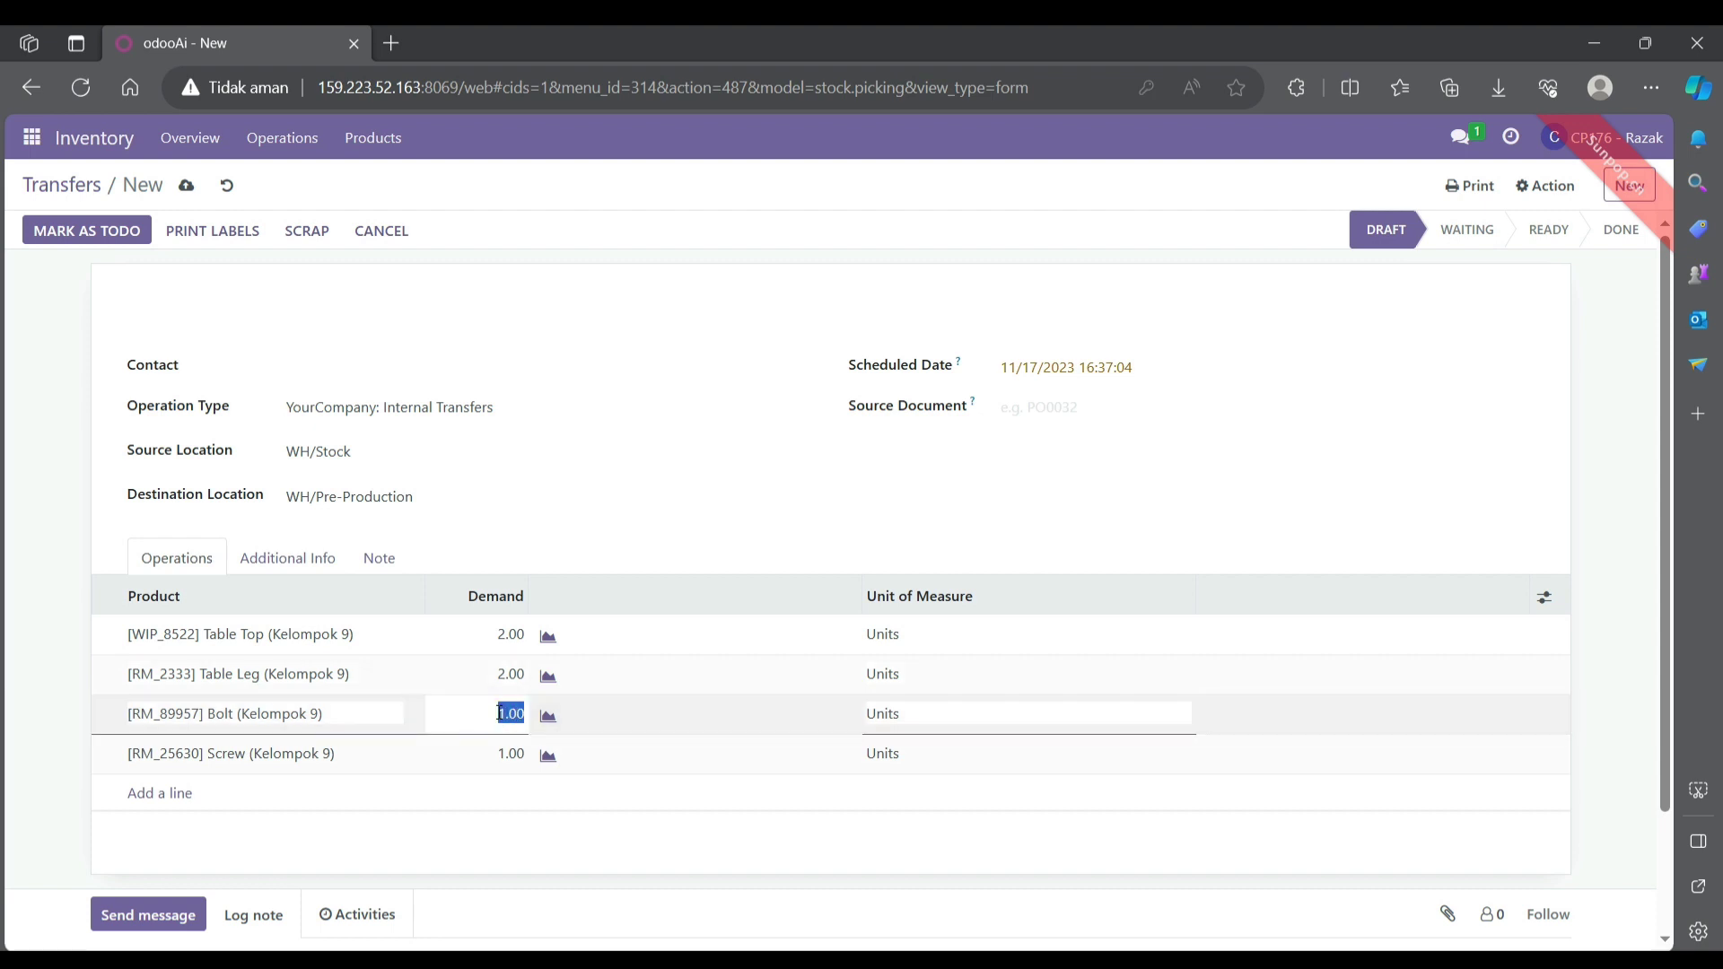
pyautogui.click(500, 714)
pyautogui.click(505, 753)
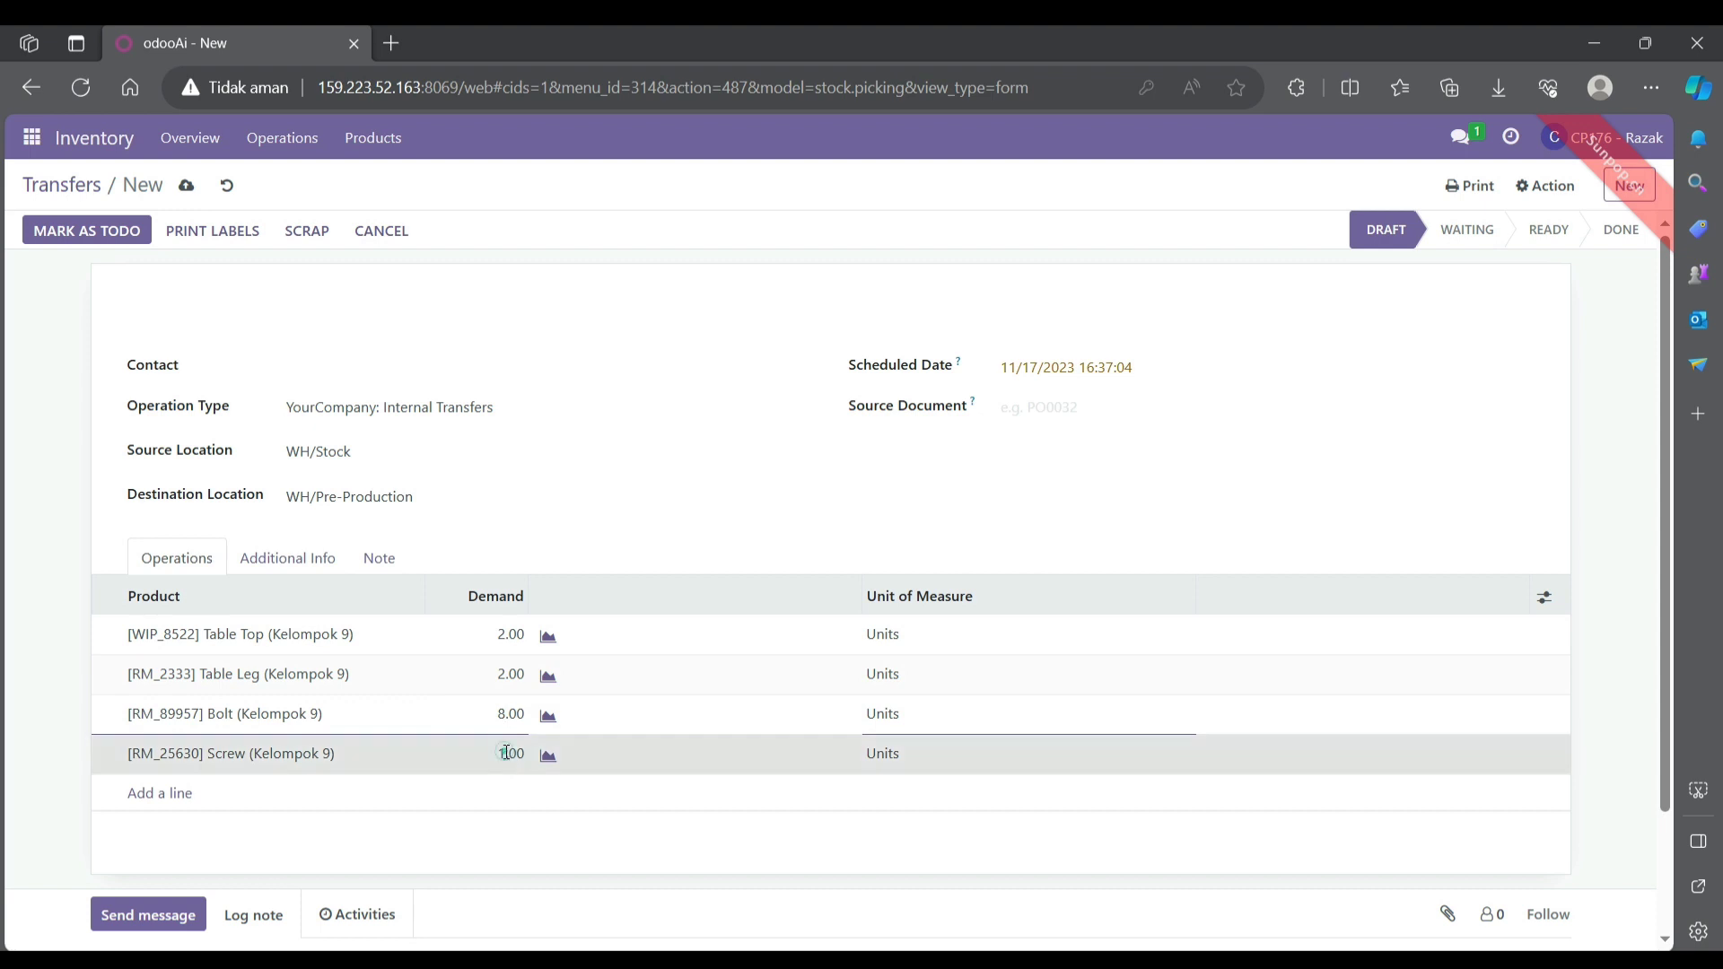
pyautogui.click(504, 752)
pyautogui.press('BackSpace')
pyautogui.write('8')
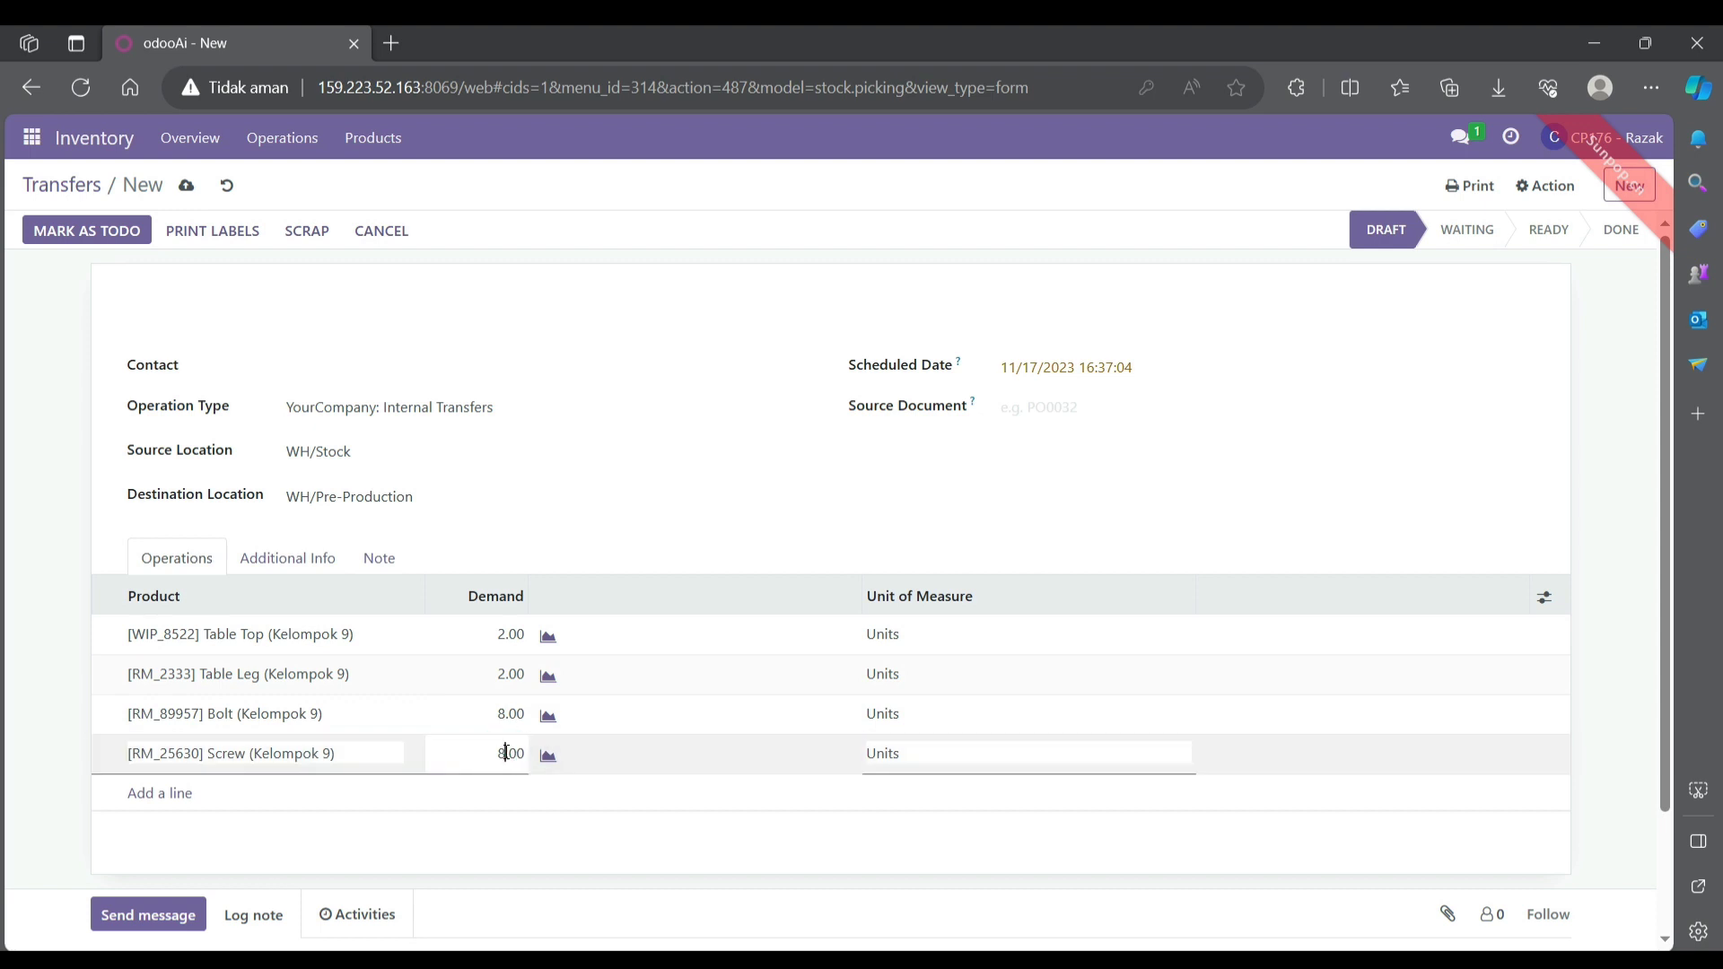
pyautogui.click(70, 618)
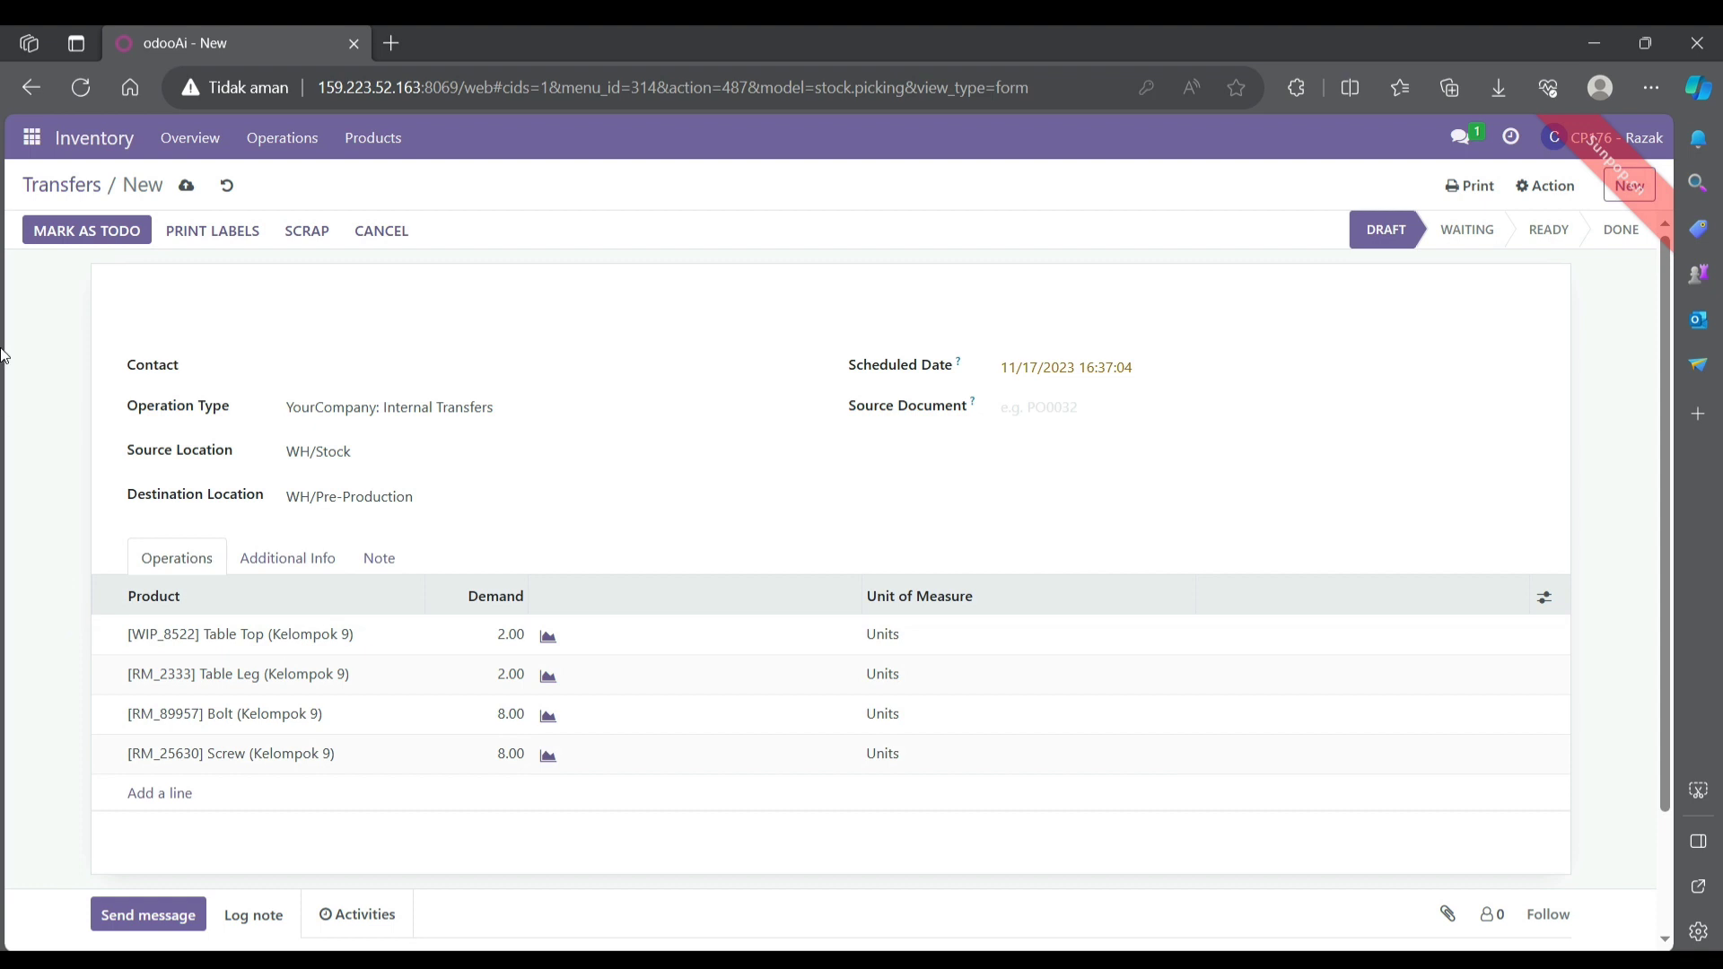
# - Save transfer WH/INT/00021, mark it as to do, set quantities and validate it
pyautogui.click(185, 186)
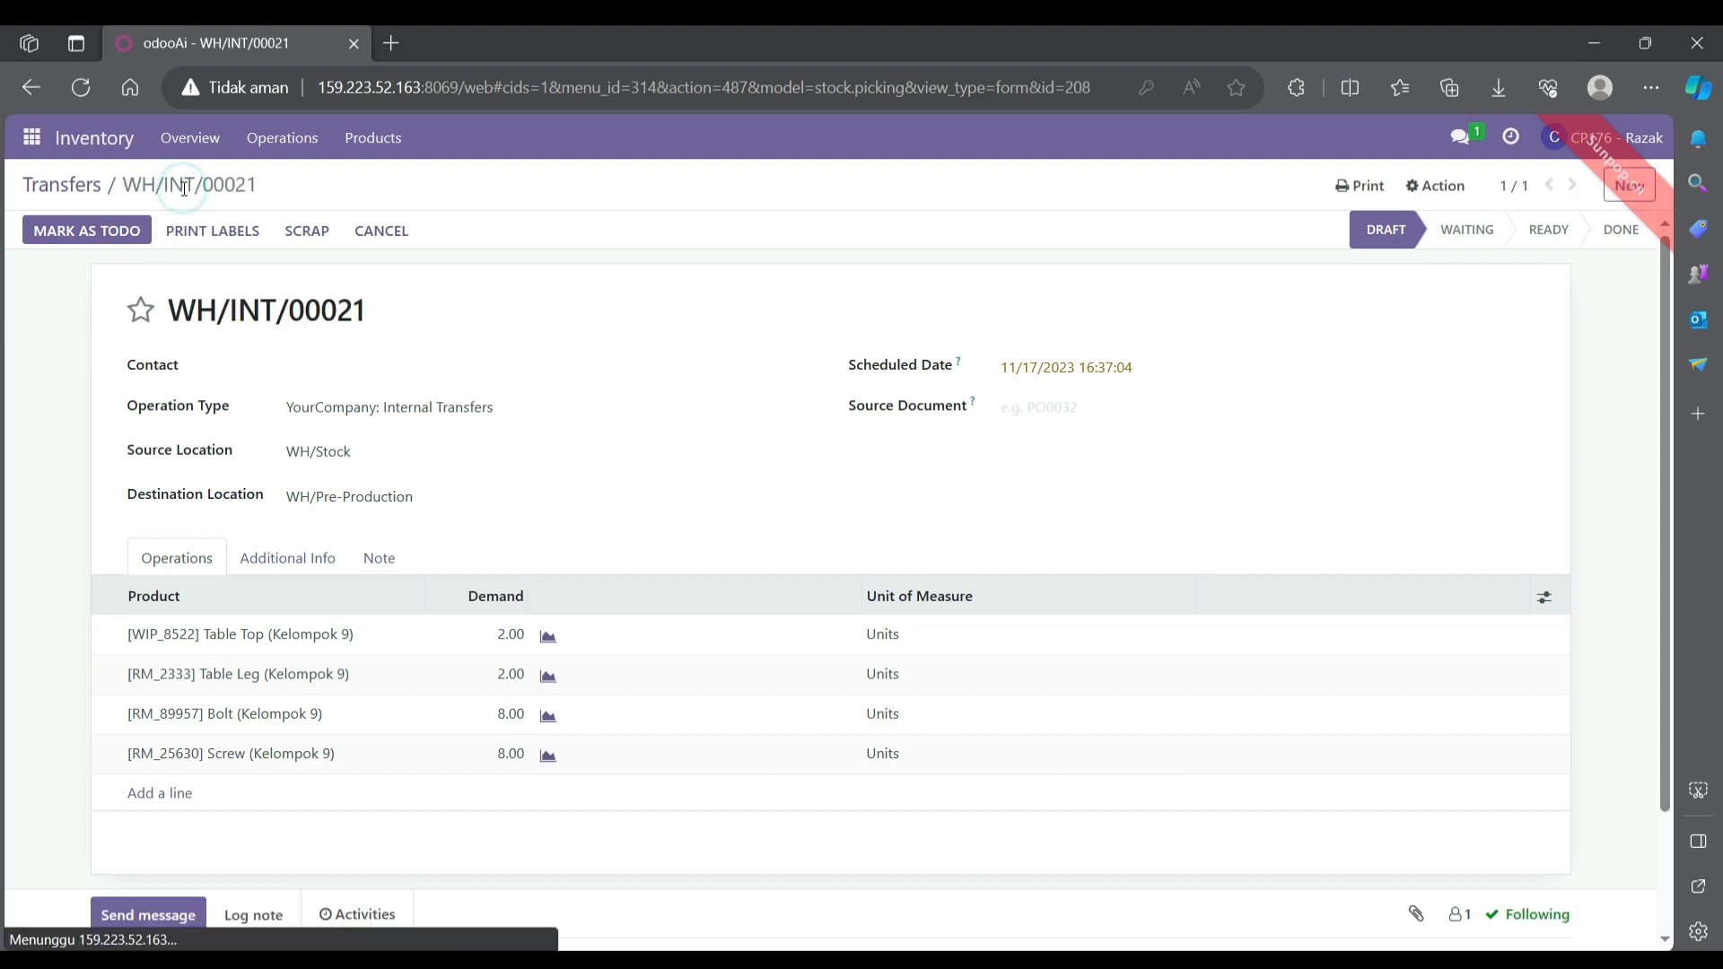
pyautogui.click(76, 233)
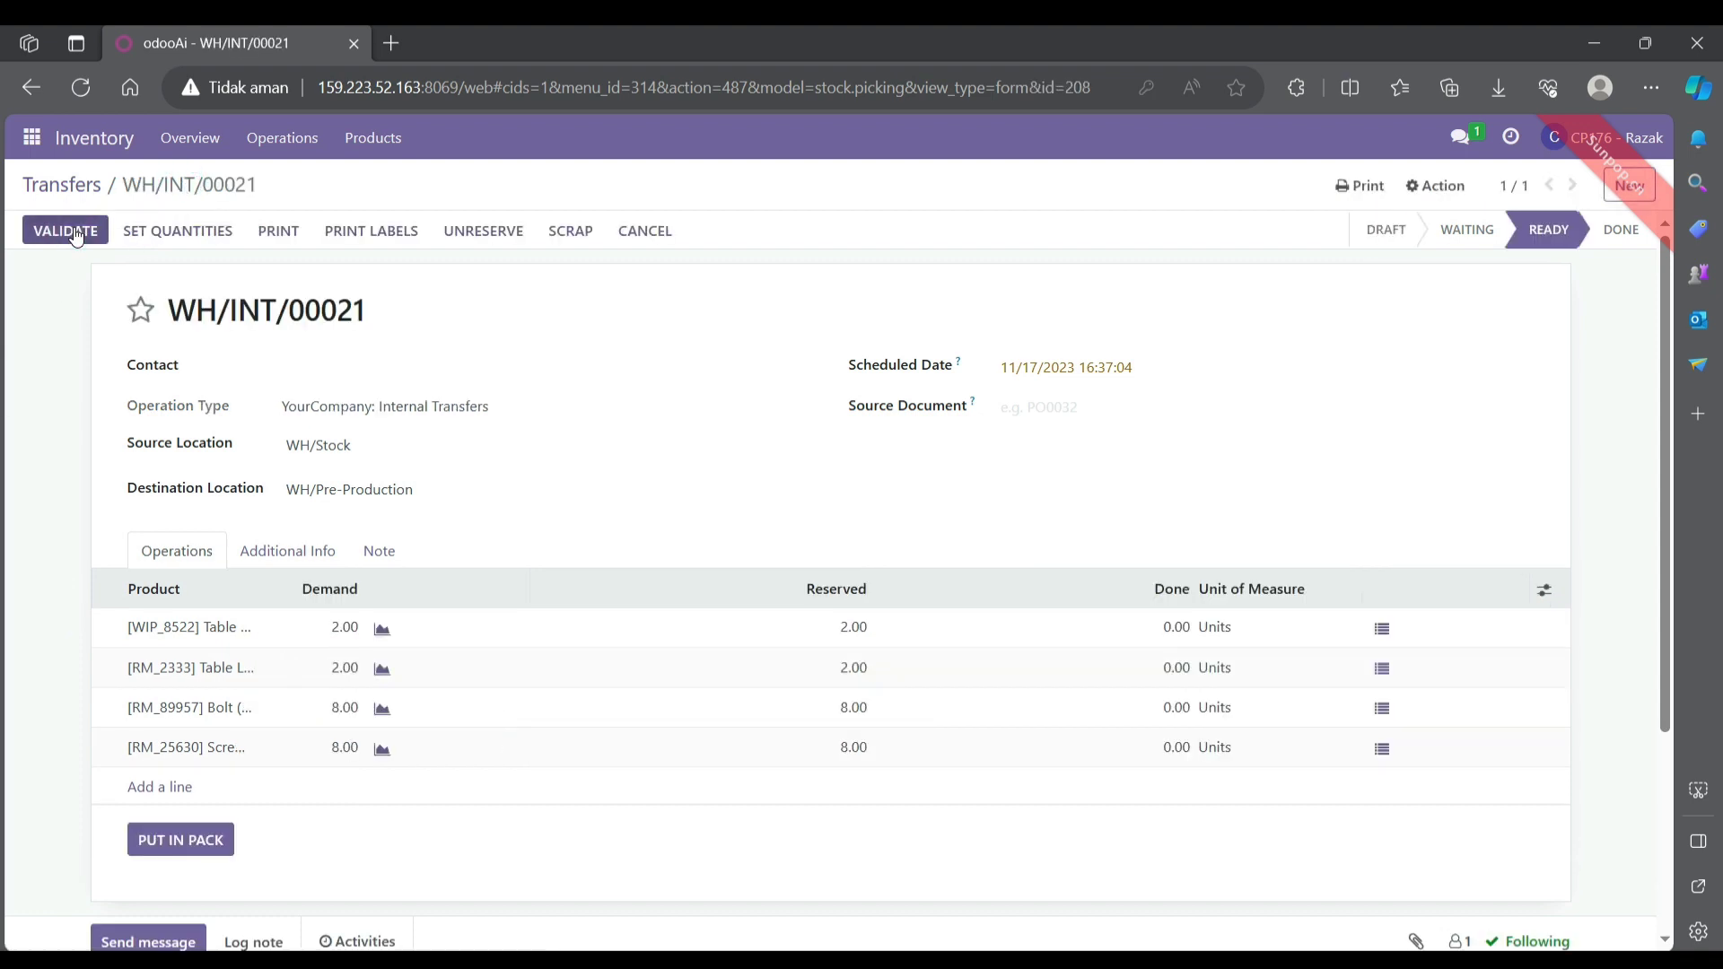
pyautogui.click(223, 235)
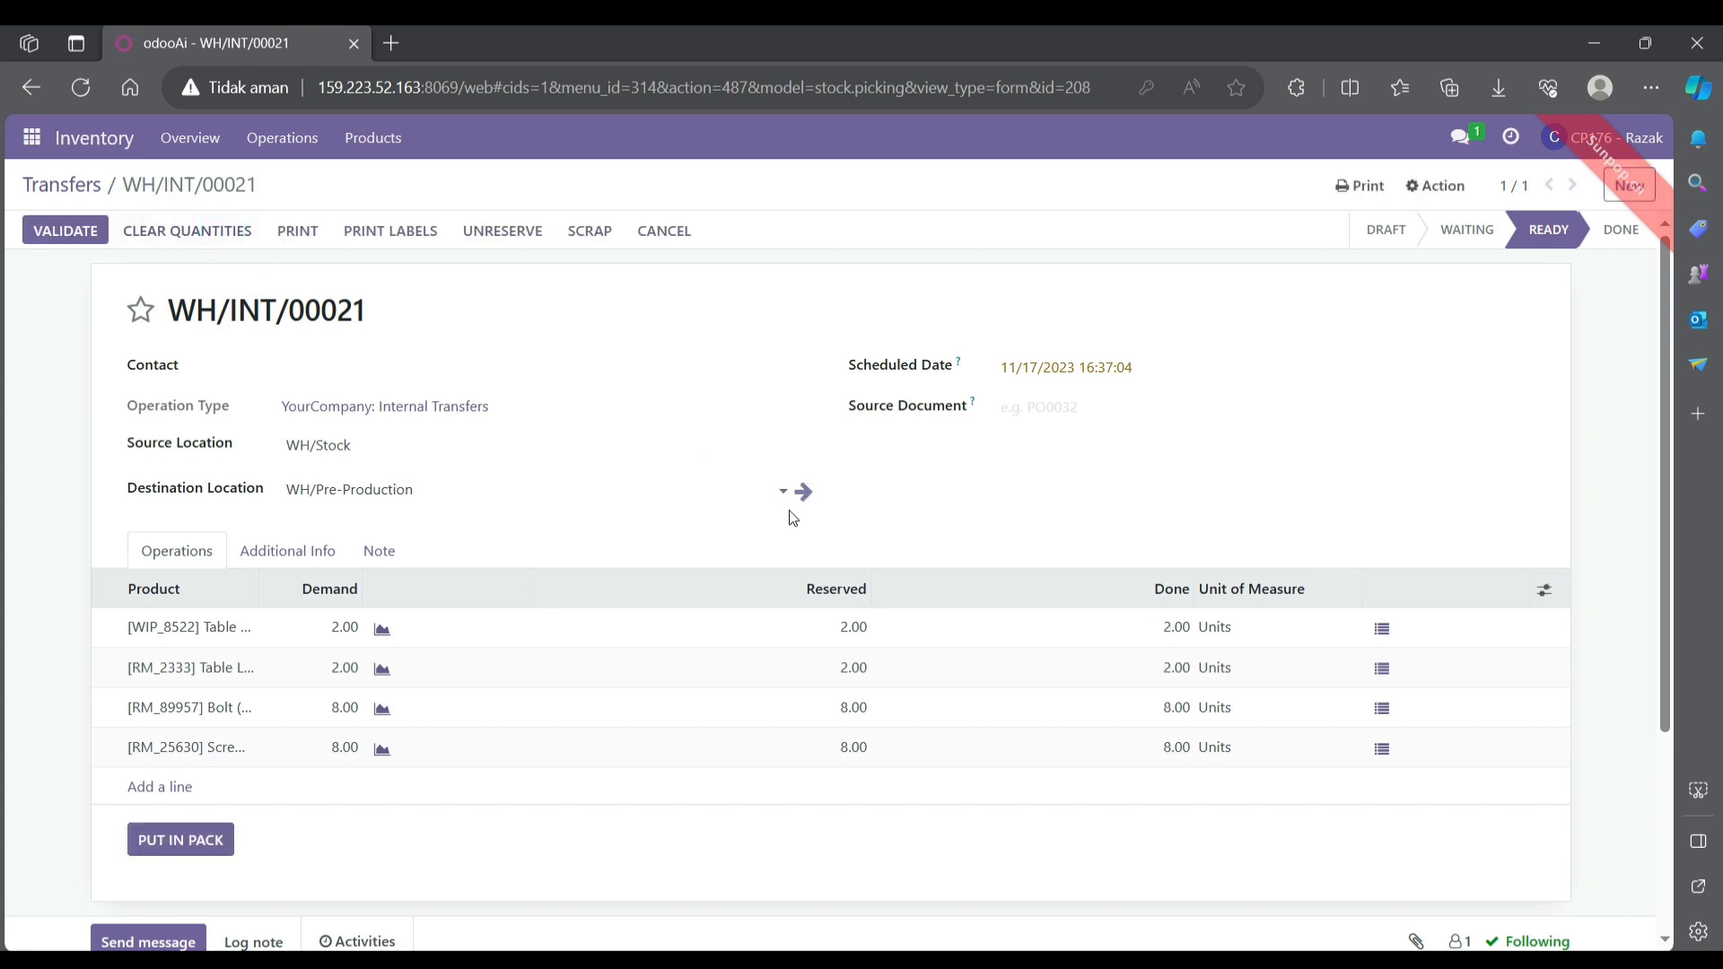
pyautogui.click(65, 233)
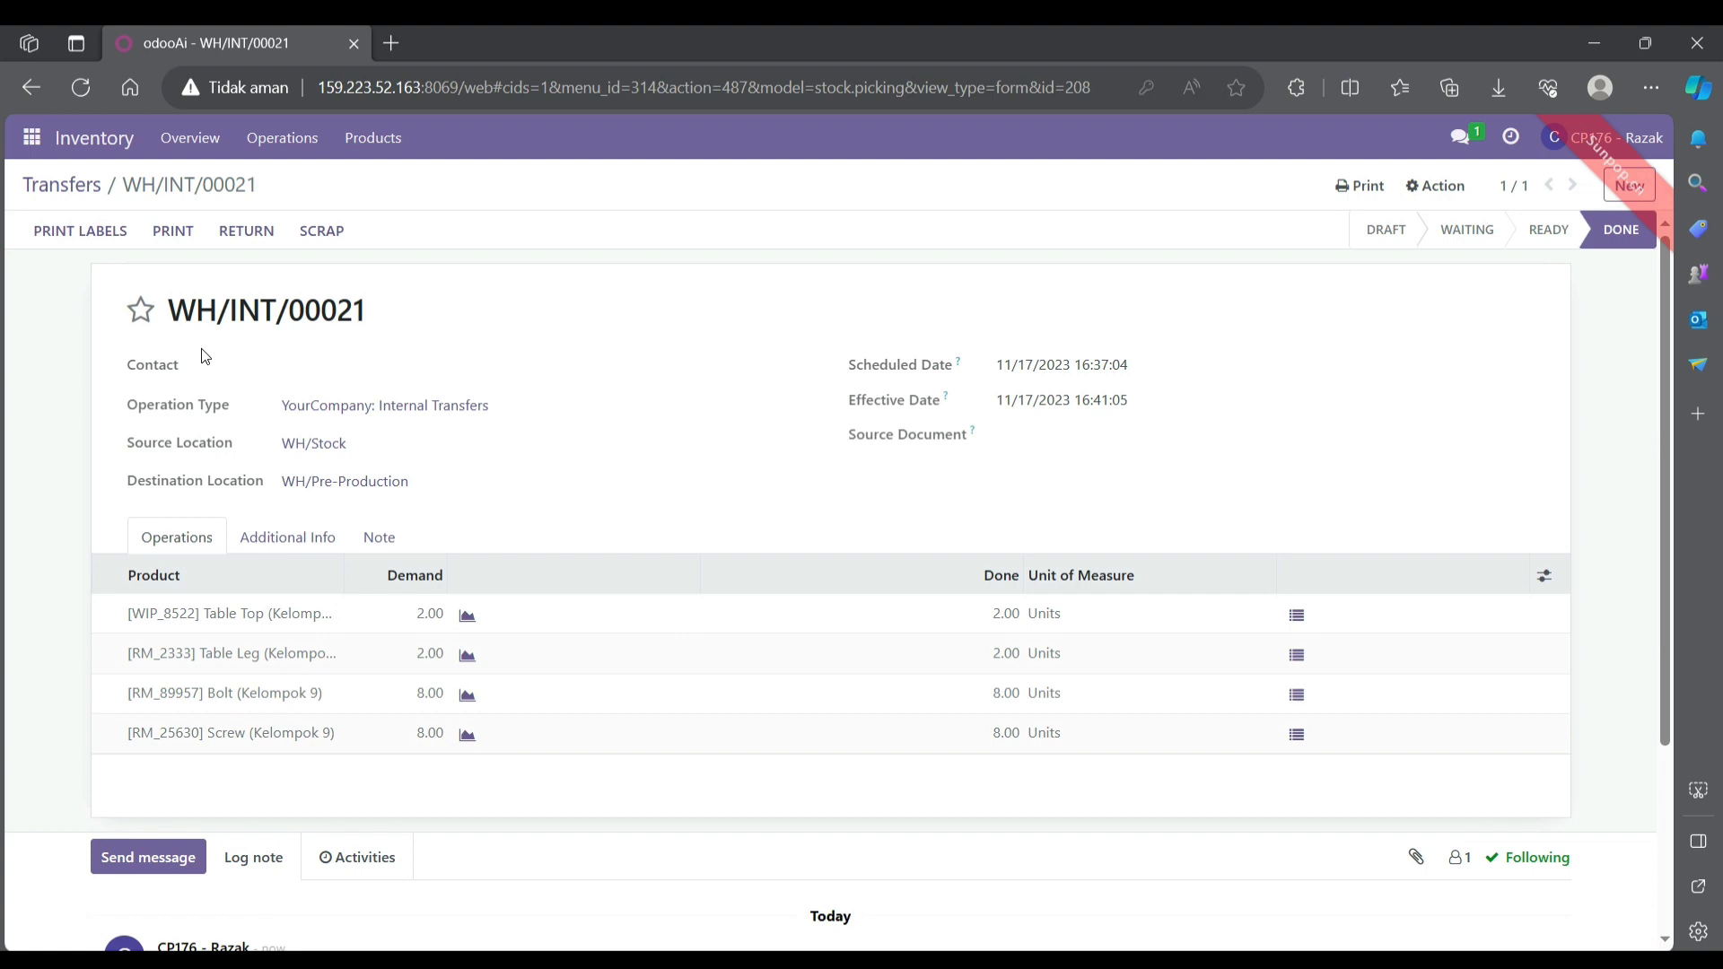
pyautogui.click(35, 141)
pyautogui.click(62, 378)
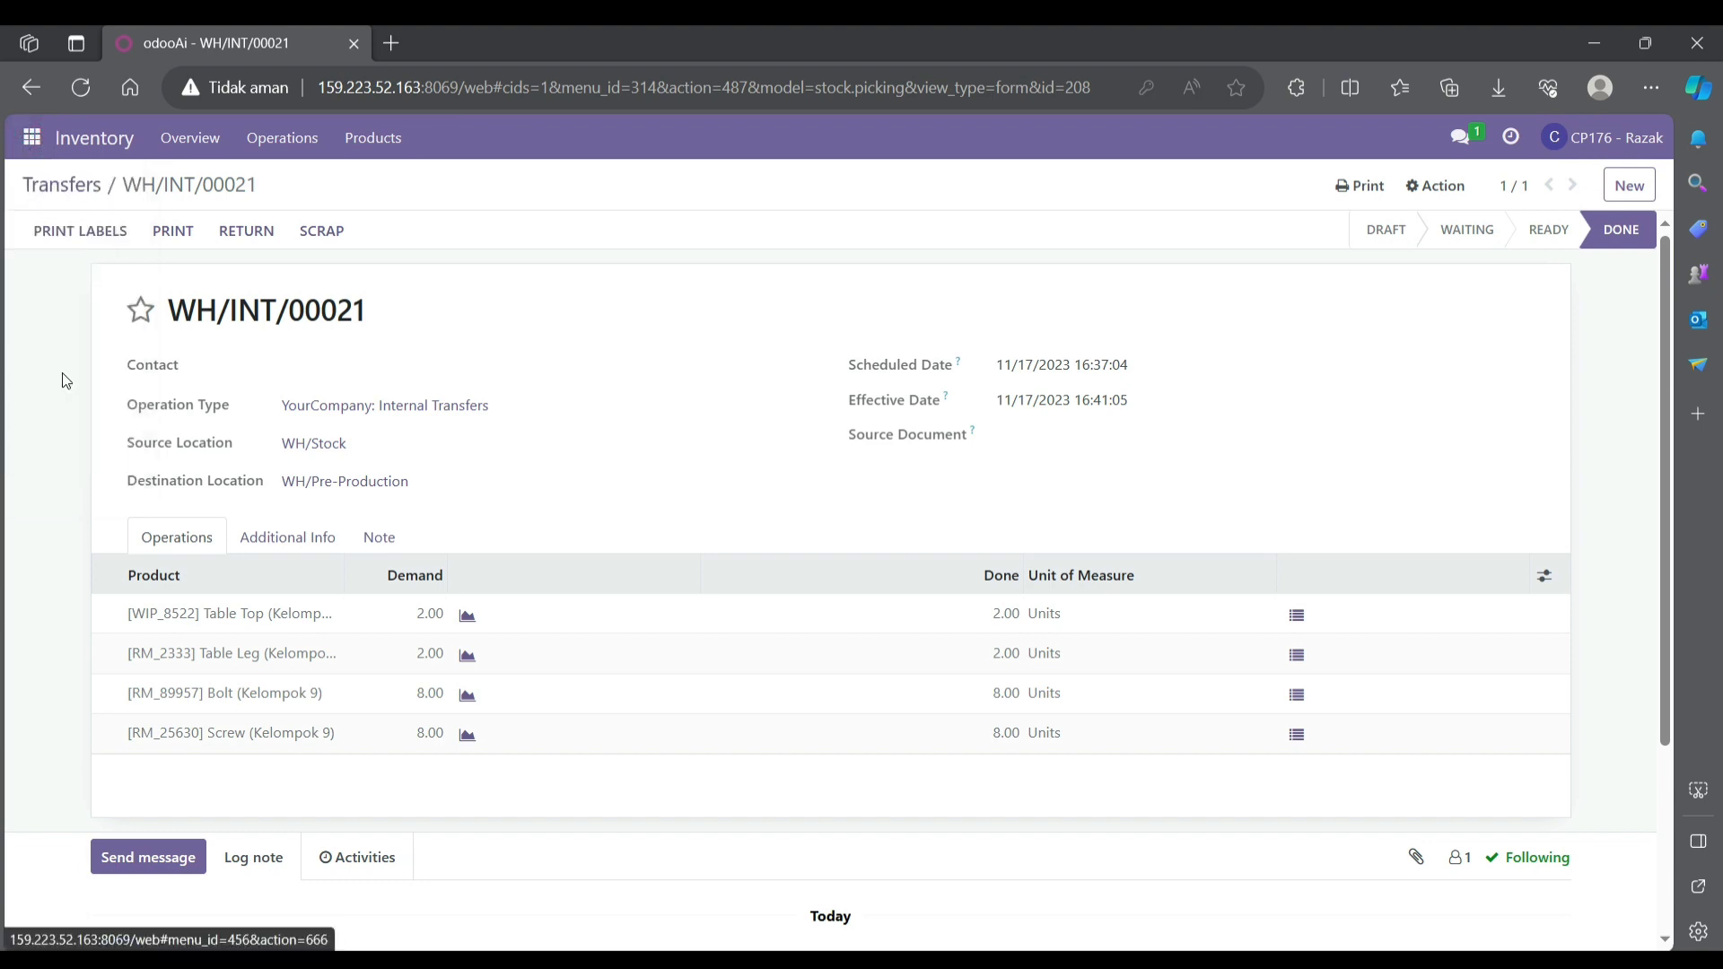
# - Create a manufacturing order for [FG_9666] Table (Kelompok 9) with quantity 2.00
pyautogui.click(40, 223)
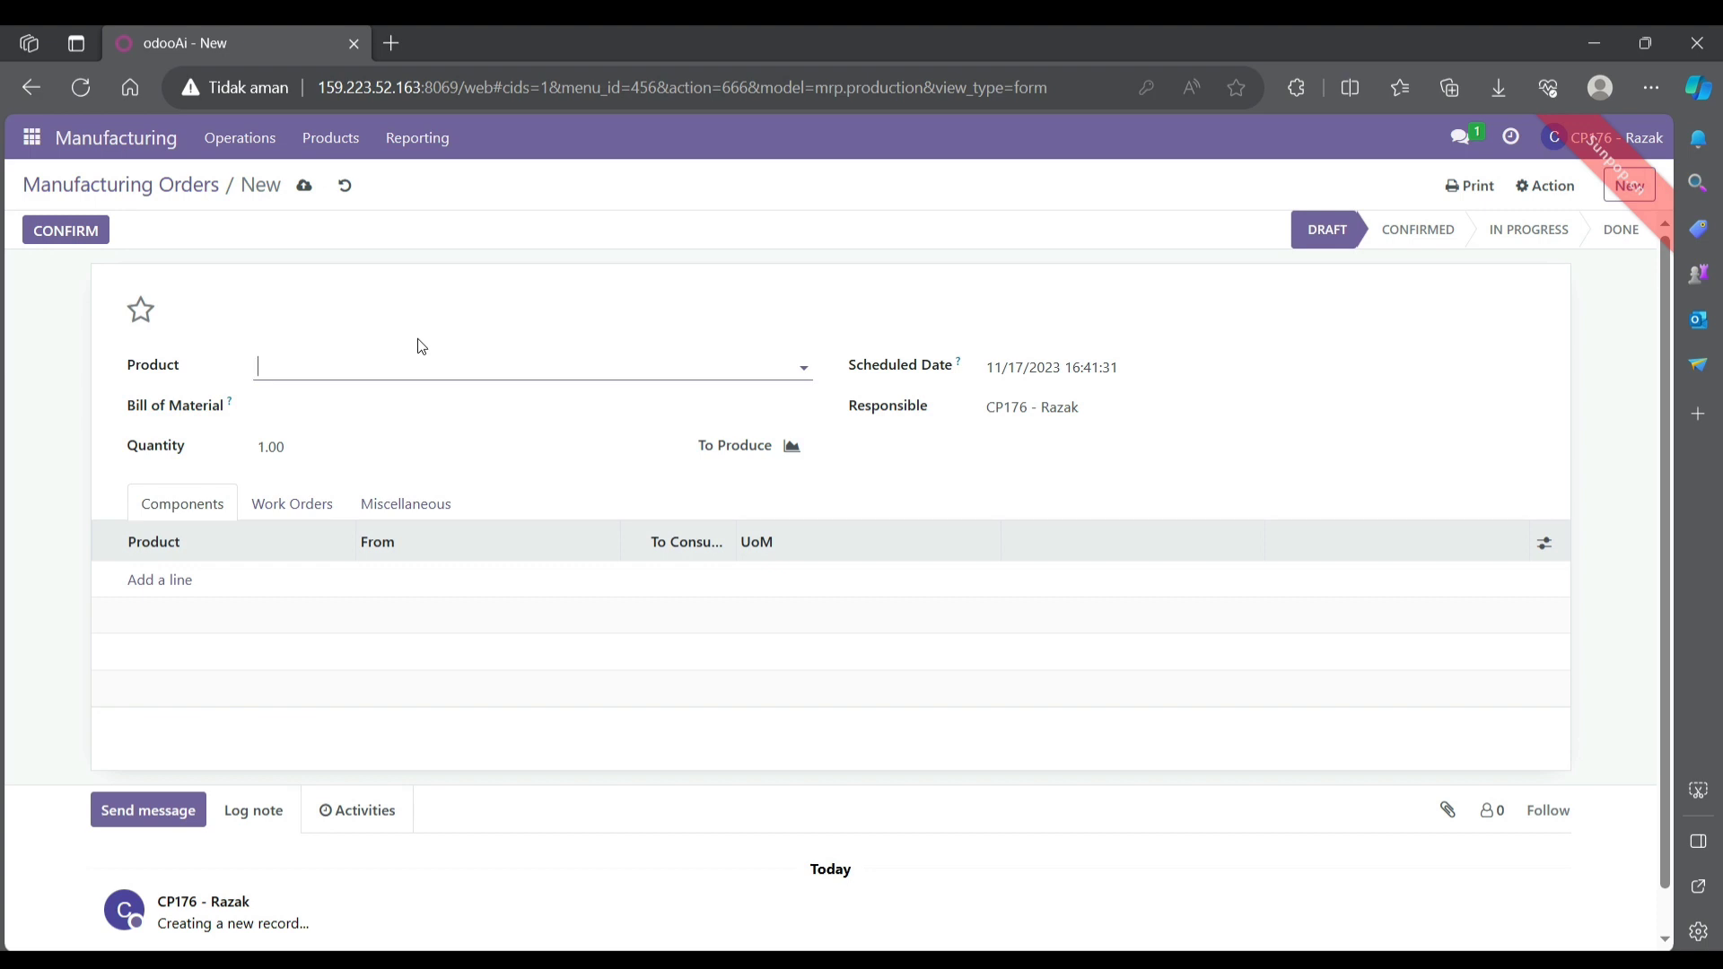
pyautogui.write('t')
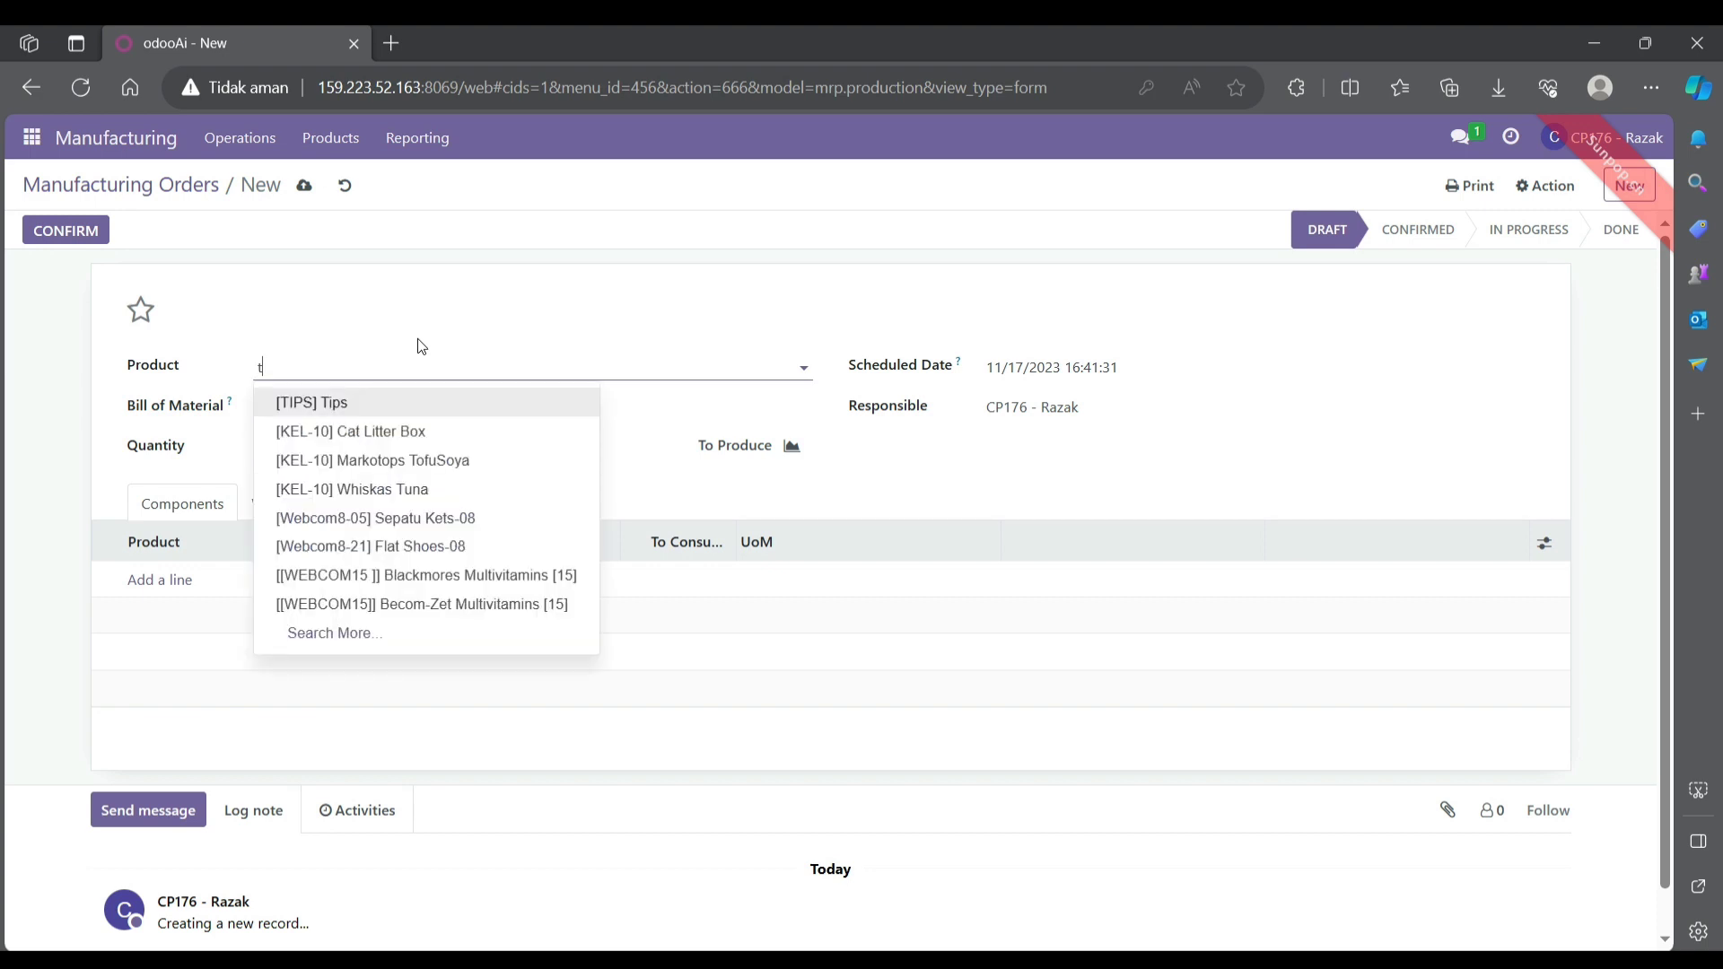
pyautogui.write('abl')
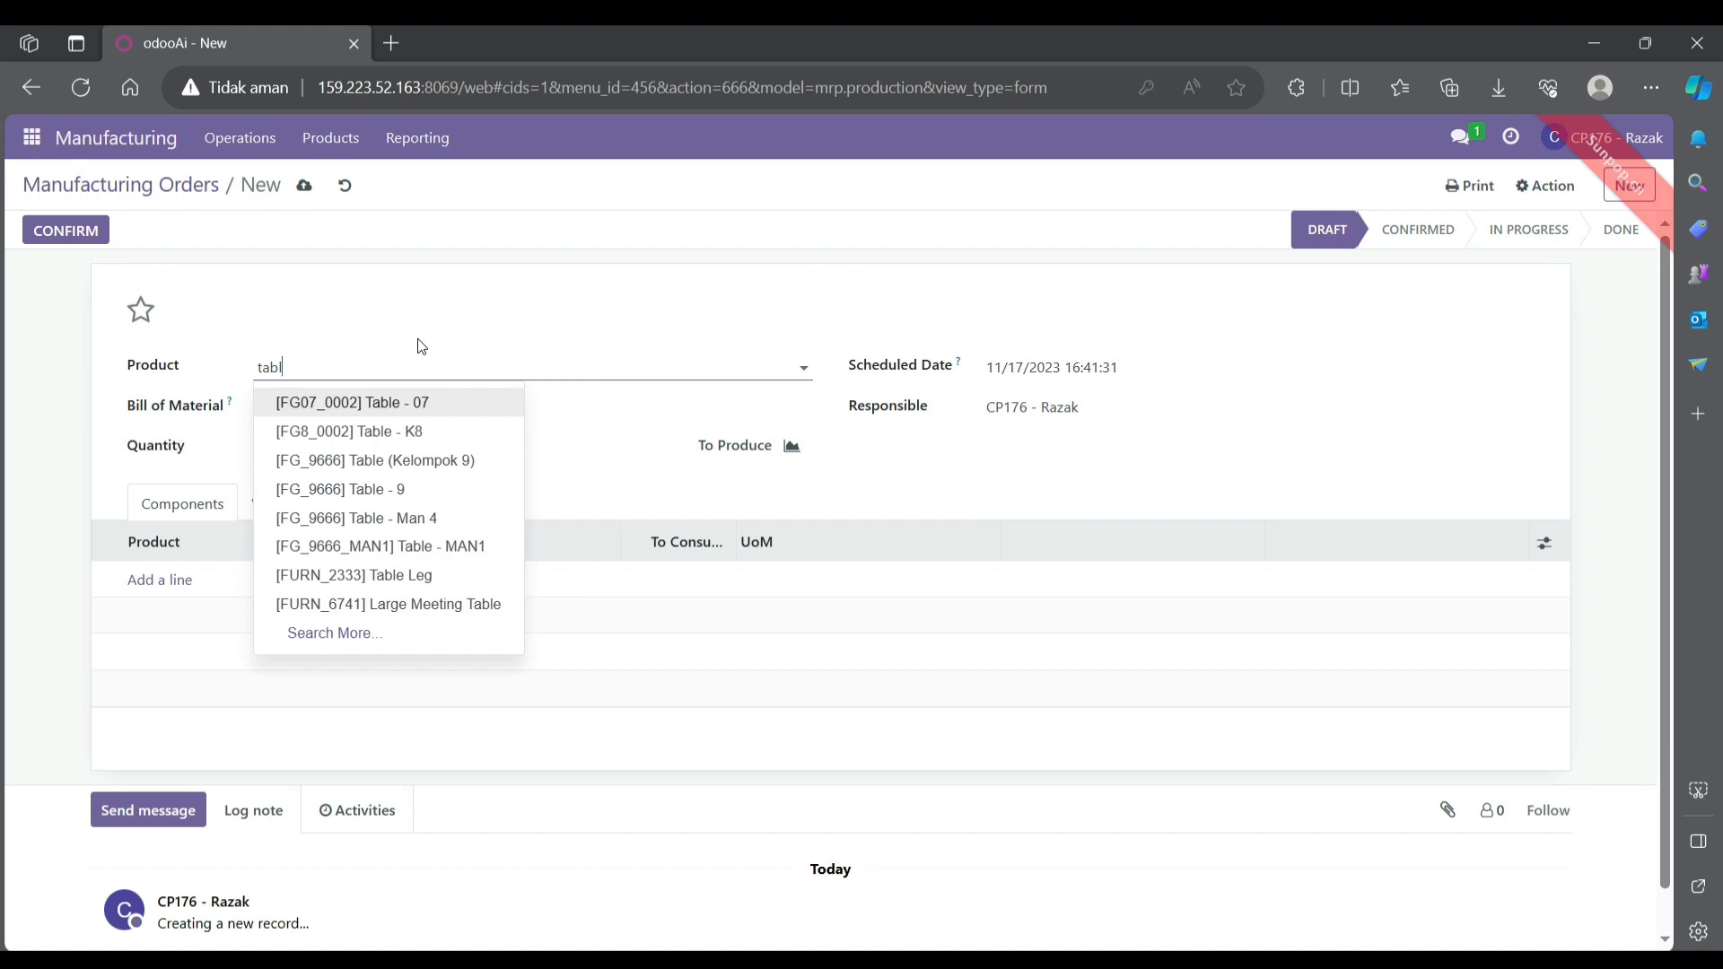
pyautogui.write('e')
pyautogui.click(415, 458)
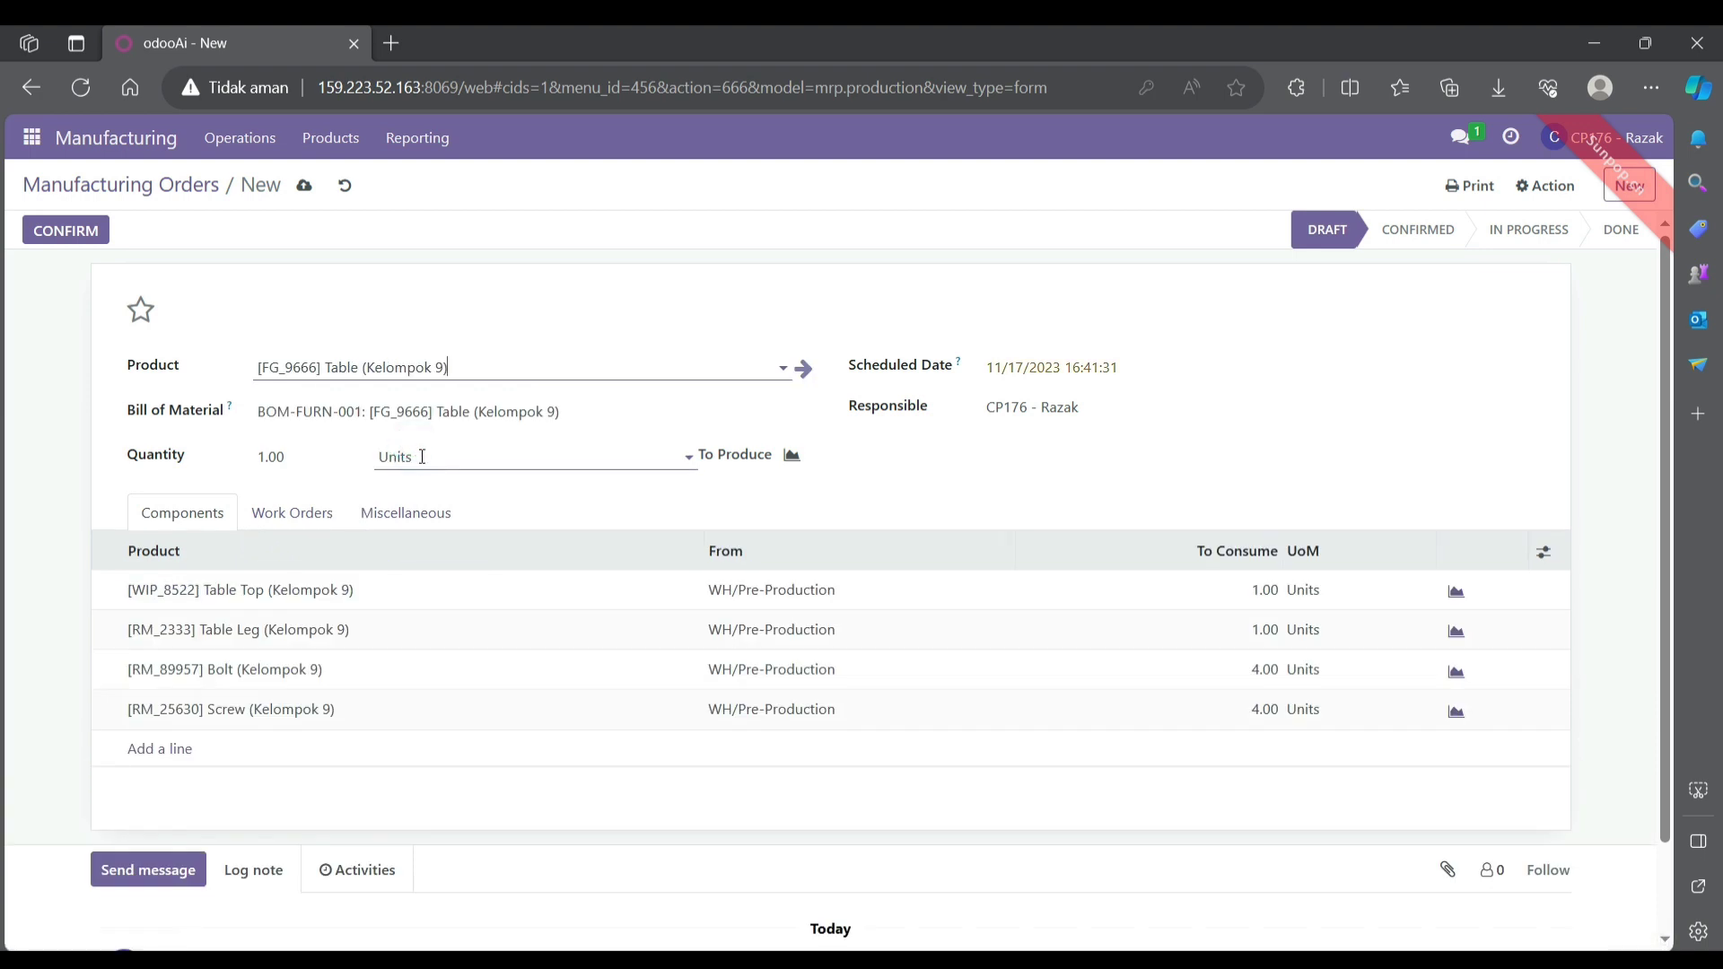
pyautogui.click(265, 458)
pyautogui.doubleClick(265, 457)
pyautogui.write('2')
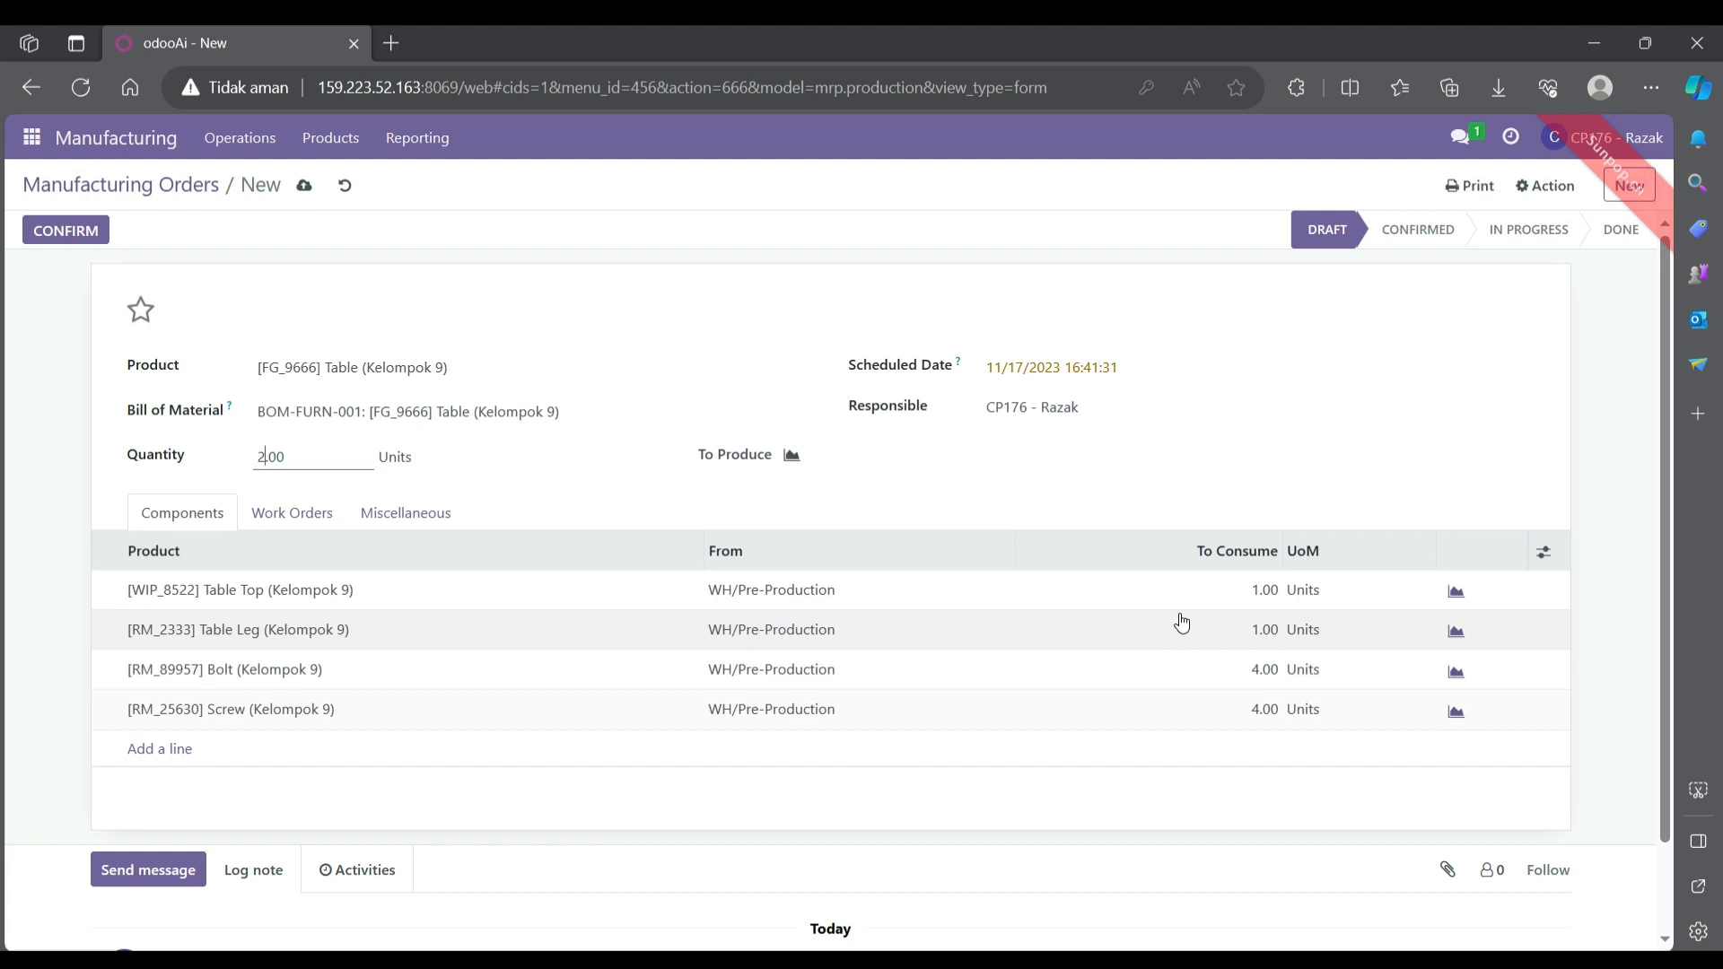
pyautogui.click(1259, 593)
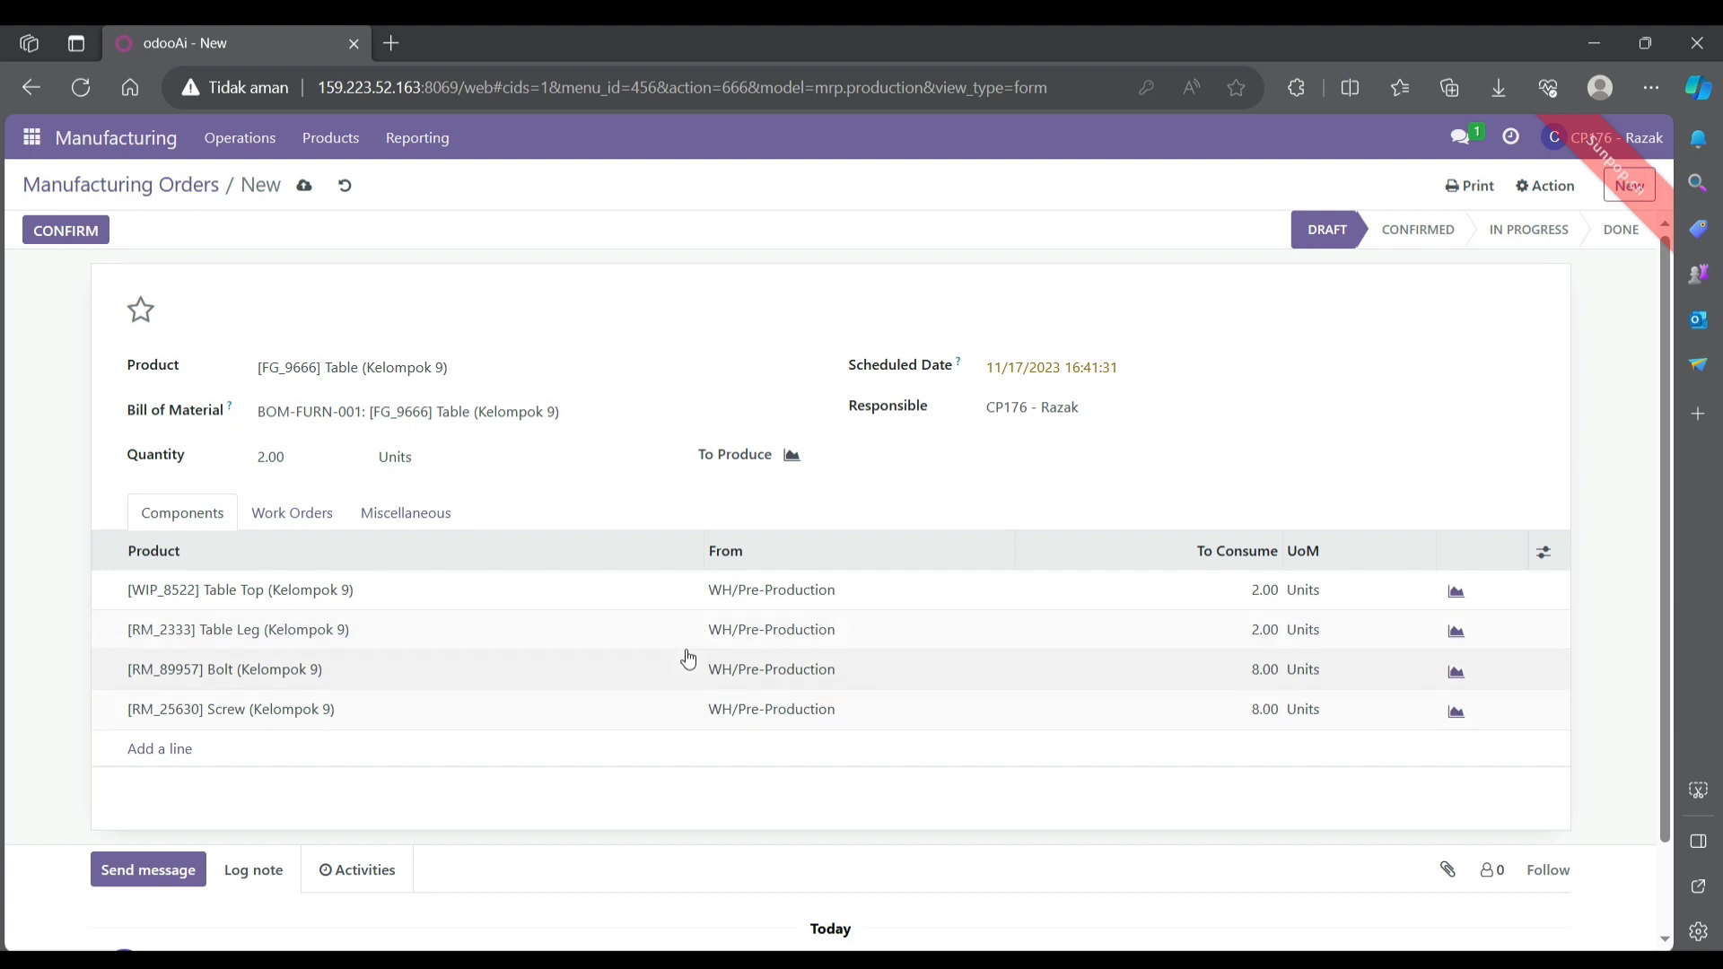
# - In the work orders, set the Cutting expected duration to 60:00 and Manual Assembly to 120:00
pyautogui.click(301, 512)
pyautogui.click(301, 512)
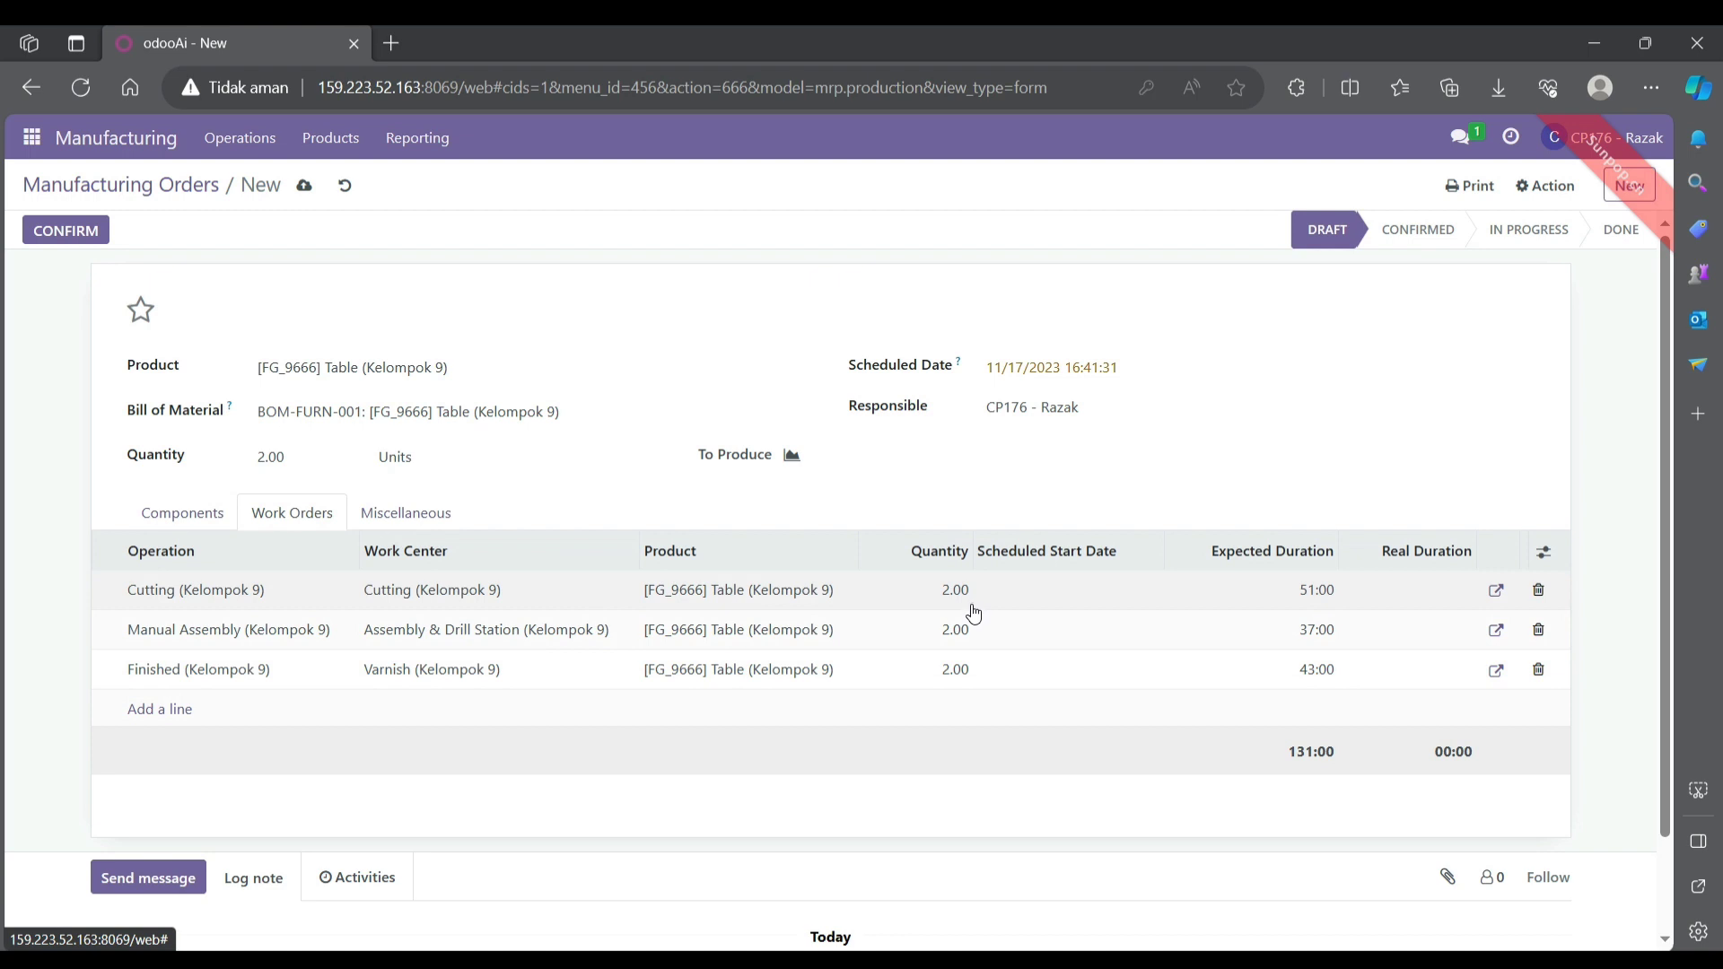
pyautogui.click(1302, 594)
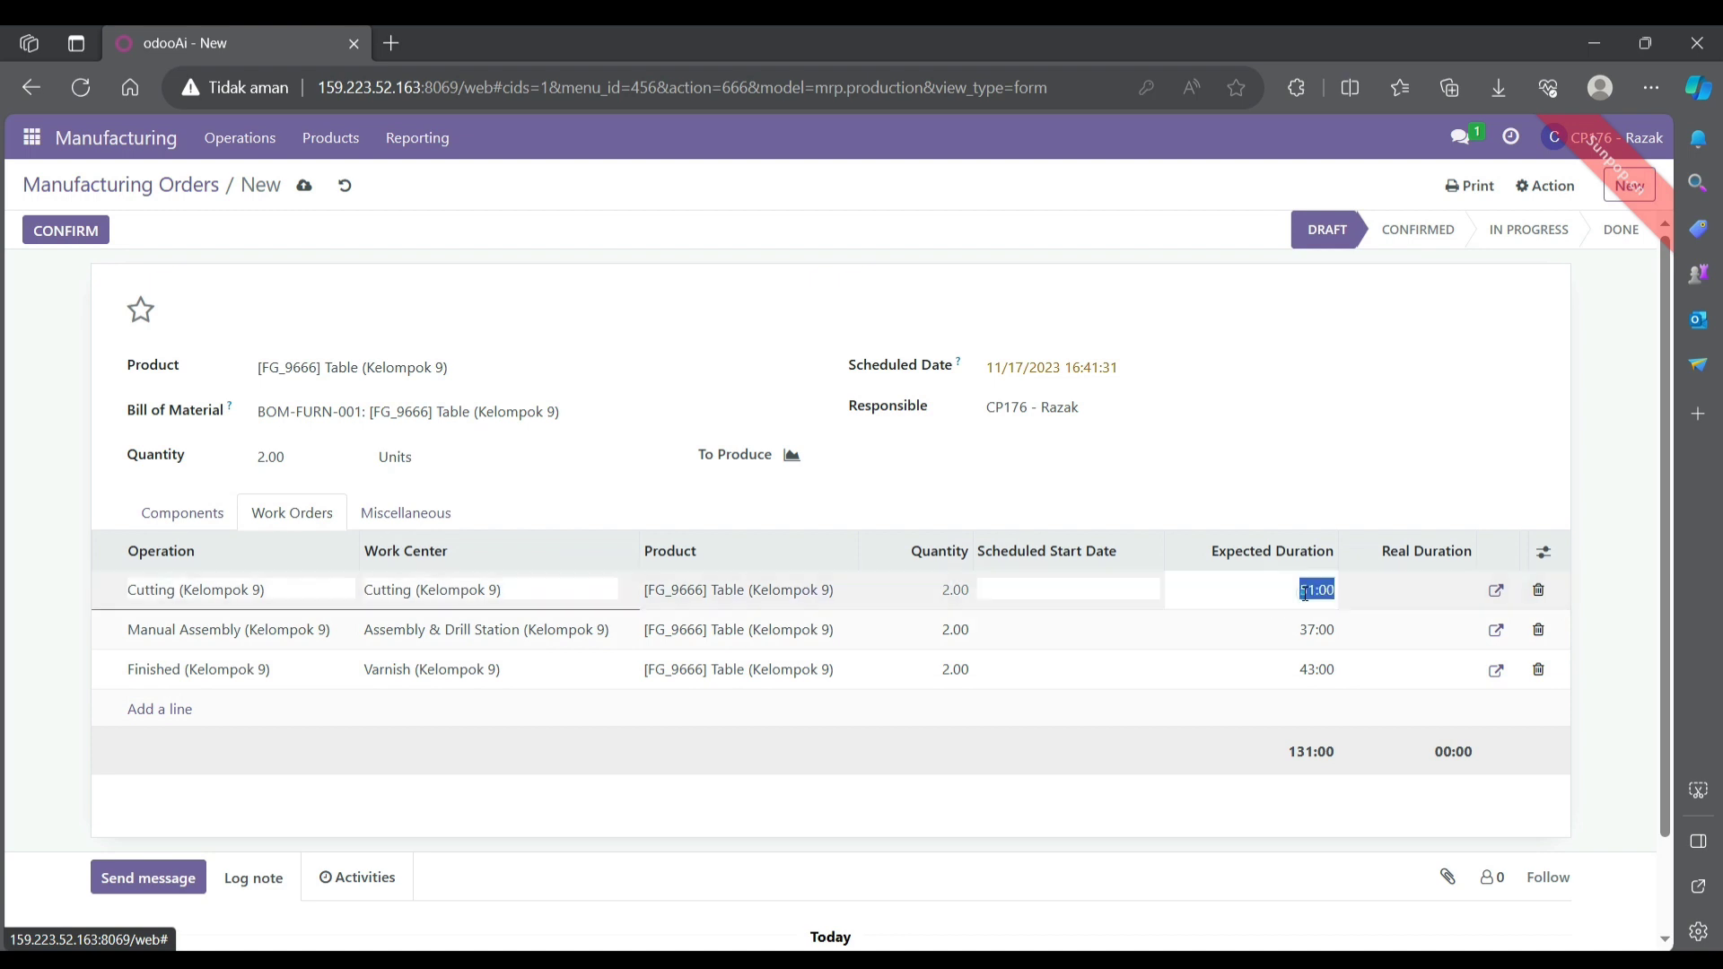
pyautogui.doubleClick(1305, 594)
pyautogui.press('BackSpace')
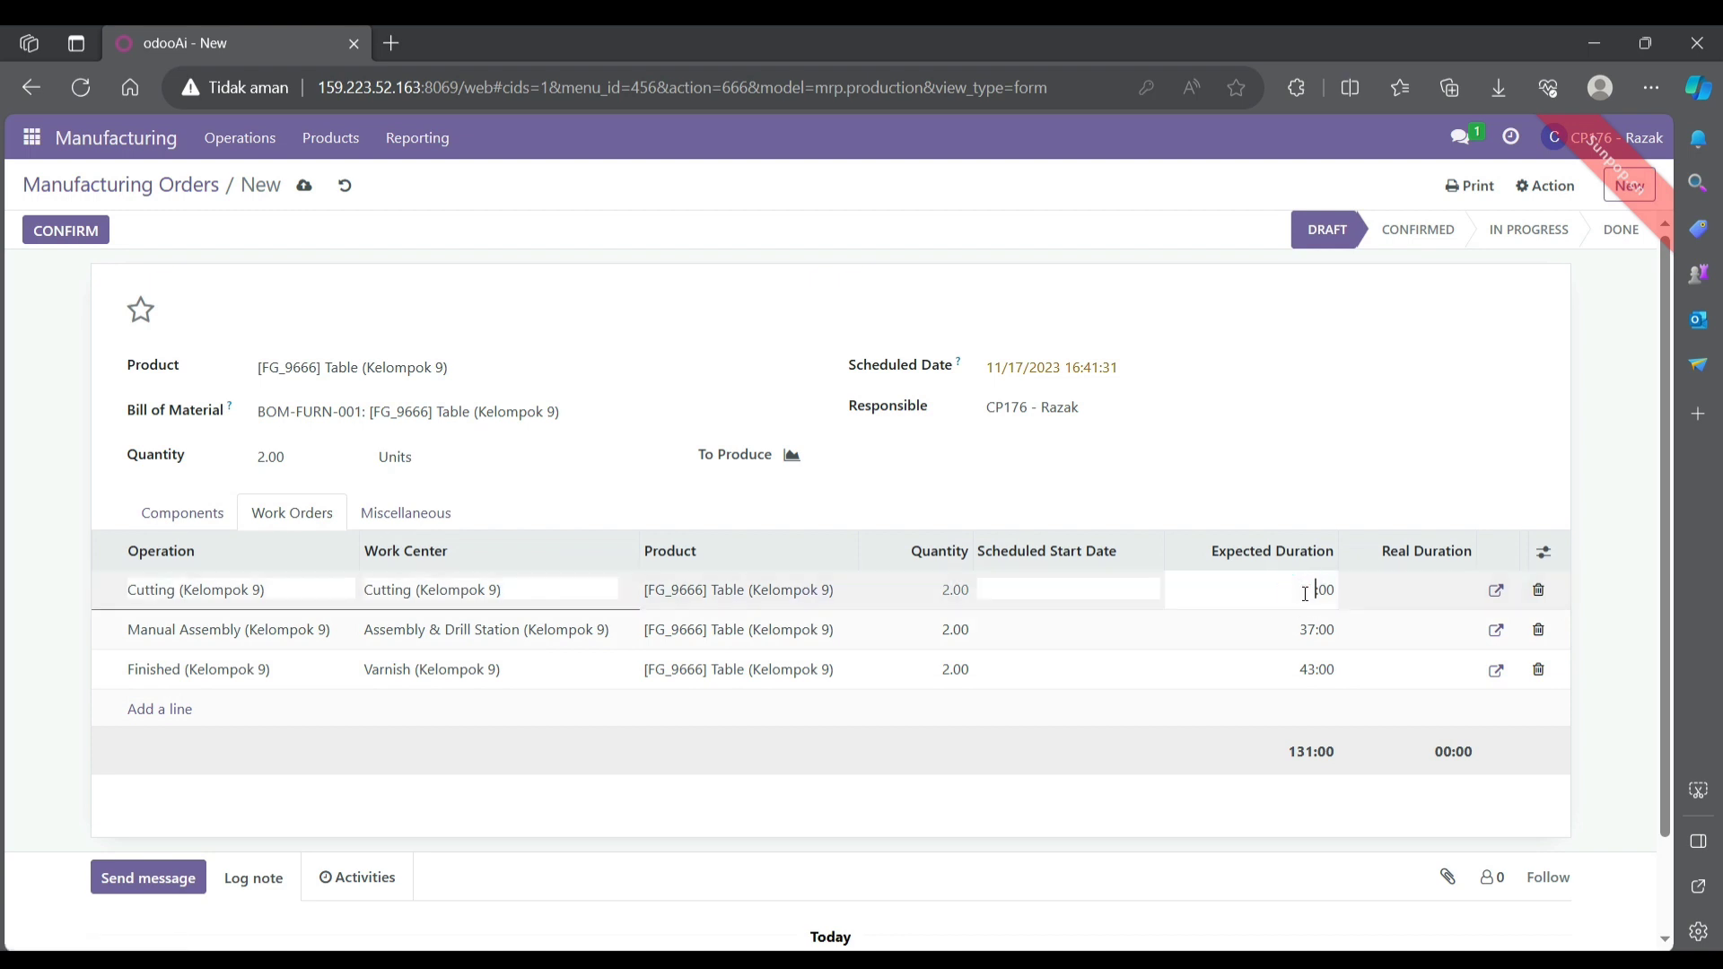
pyautogui.write('60')
pyautogui.click(1308, 623)
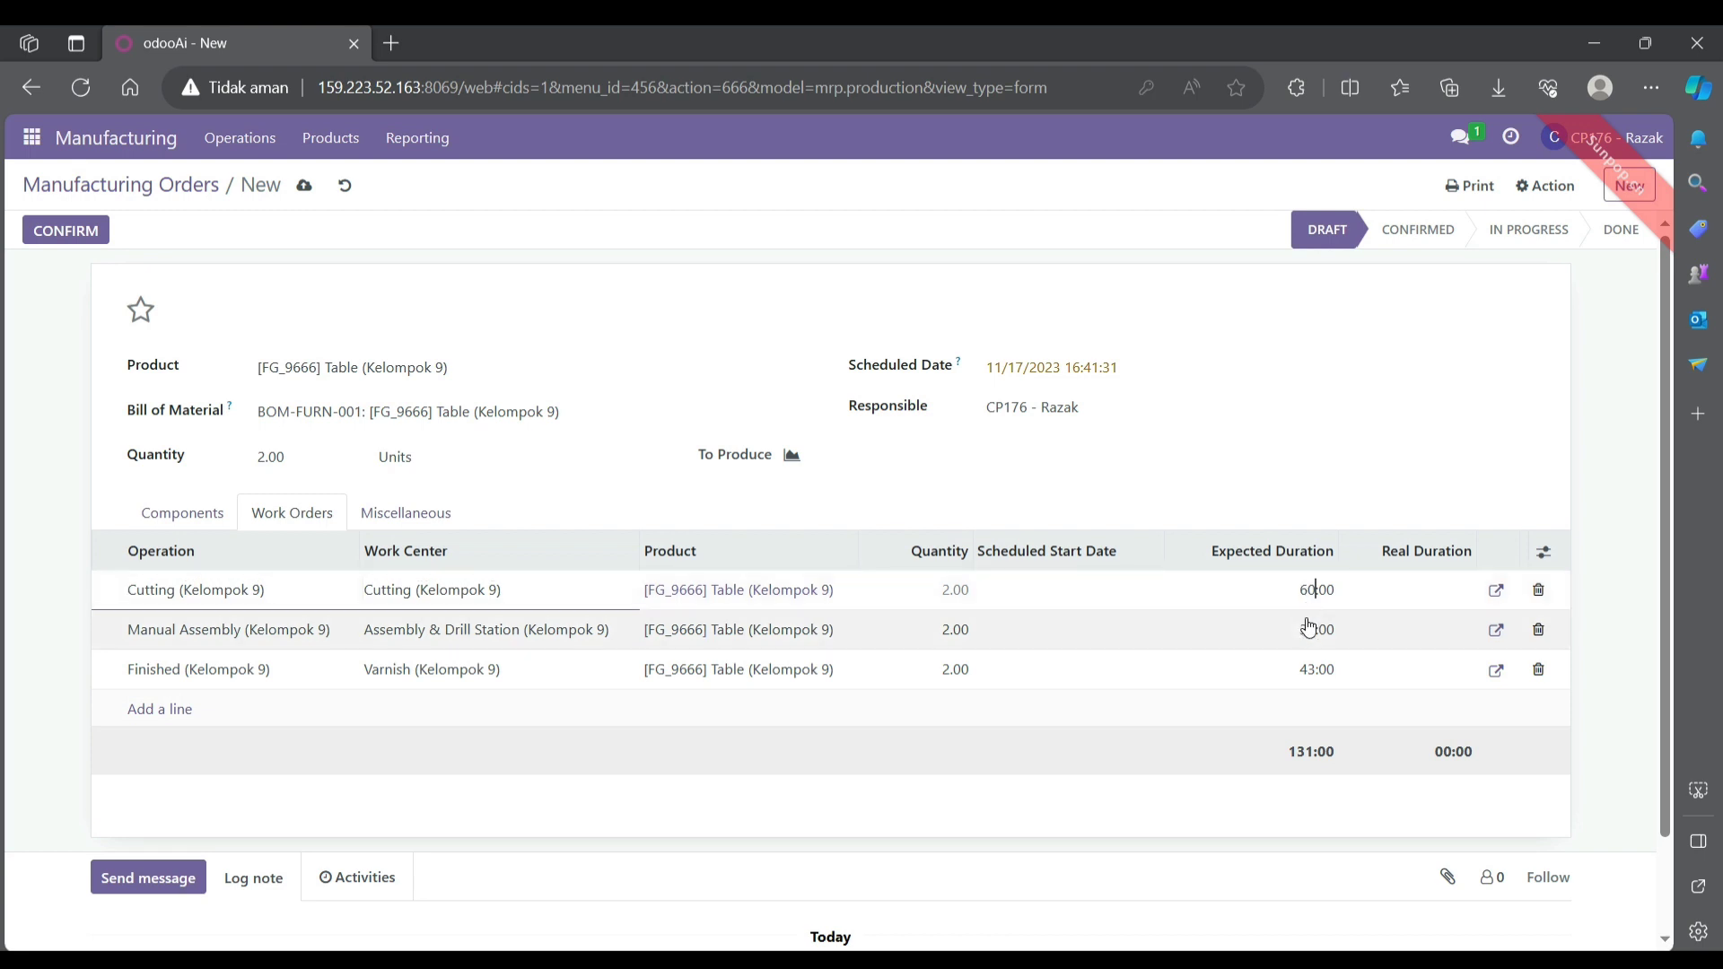
pyautogui.tripleClick(1314, 624)
pyautogui.click(1313, 626)
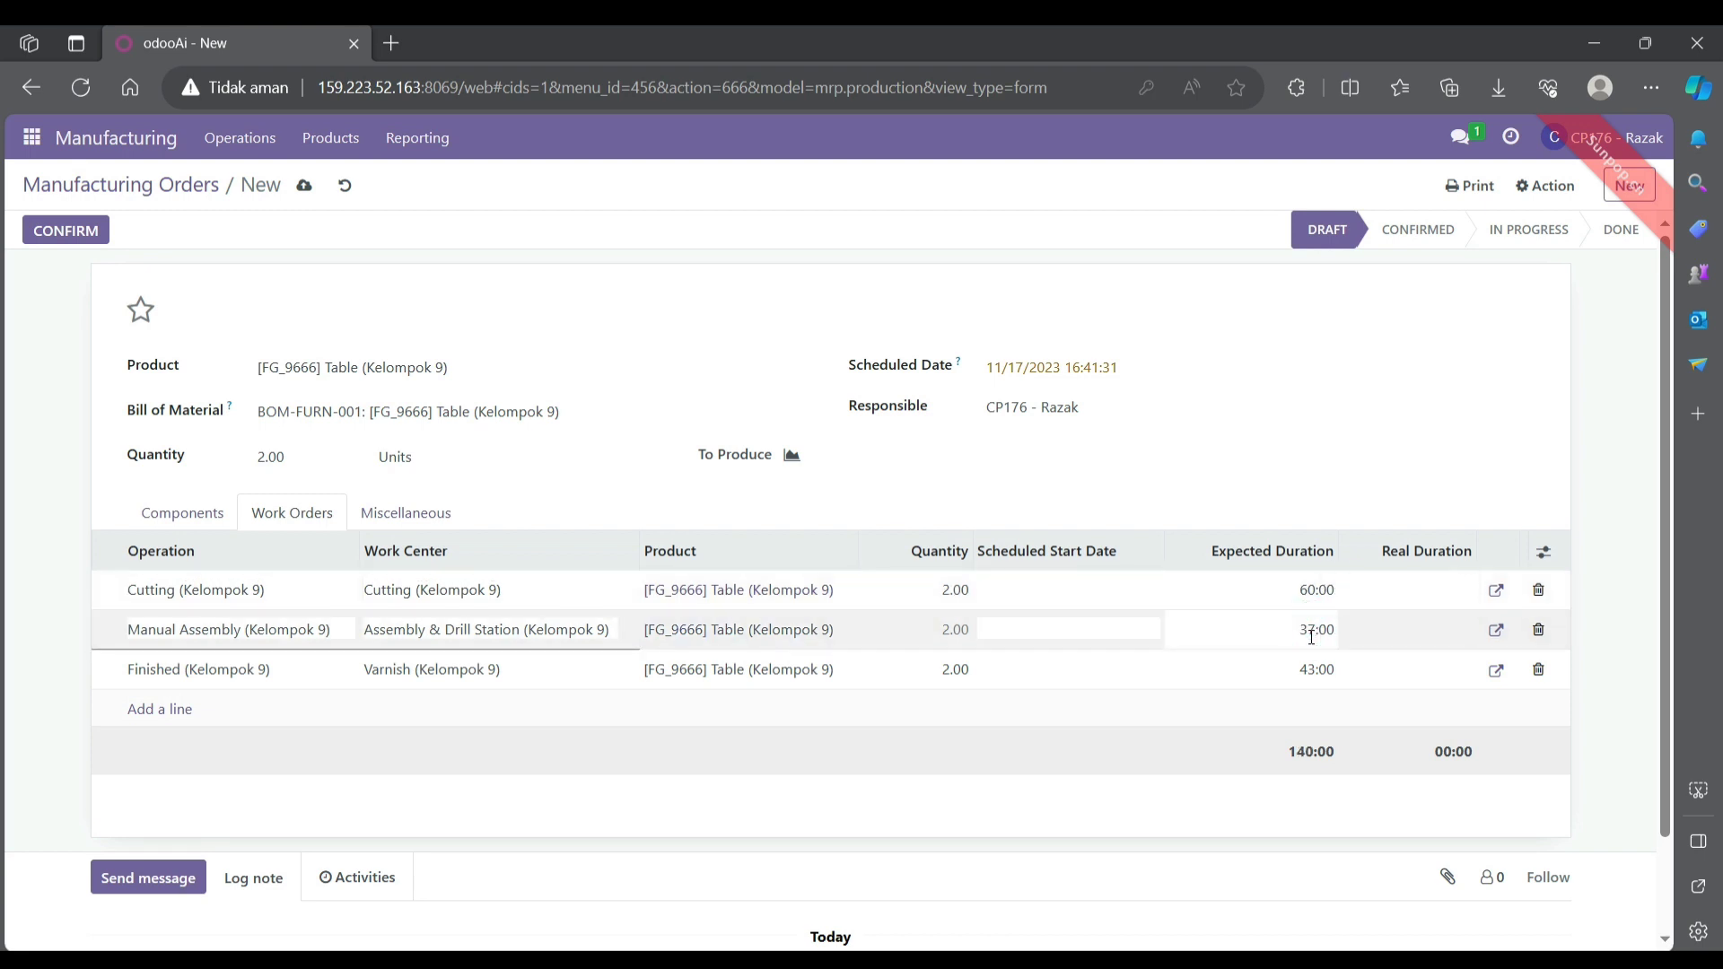
pyautogui.press('BackSpace')
pyautogui.press('BackSpace')
pyautogui.write('120')
# - Set the Finished work order's expected duration to 180:00 and commit the edits, totalling 360:00
pyautogui.click(1311, 669)
pyautogui.tripleClick(1311, 669)
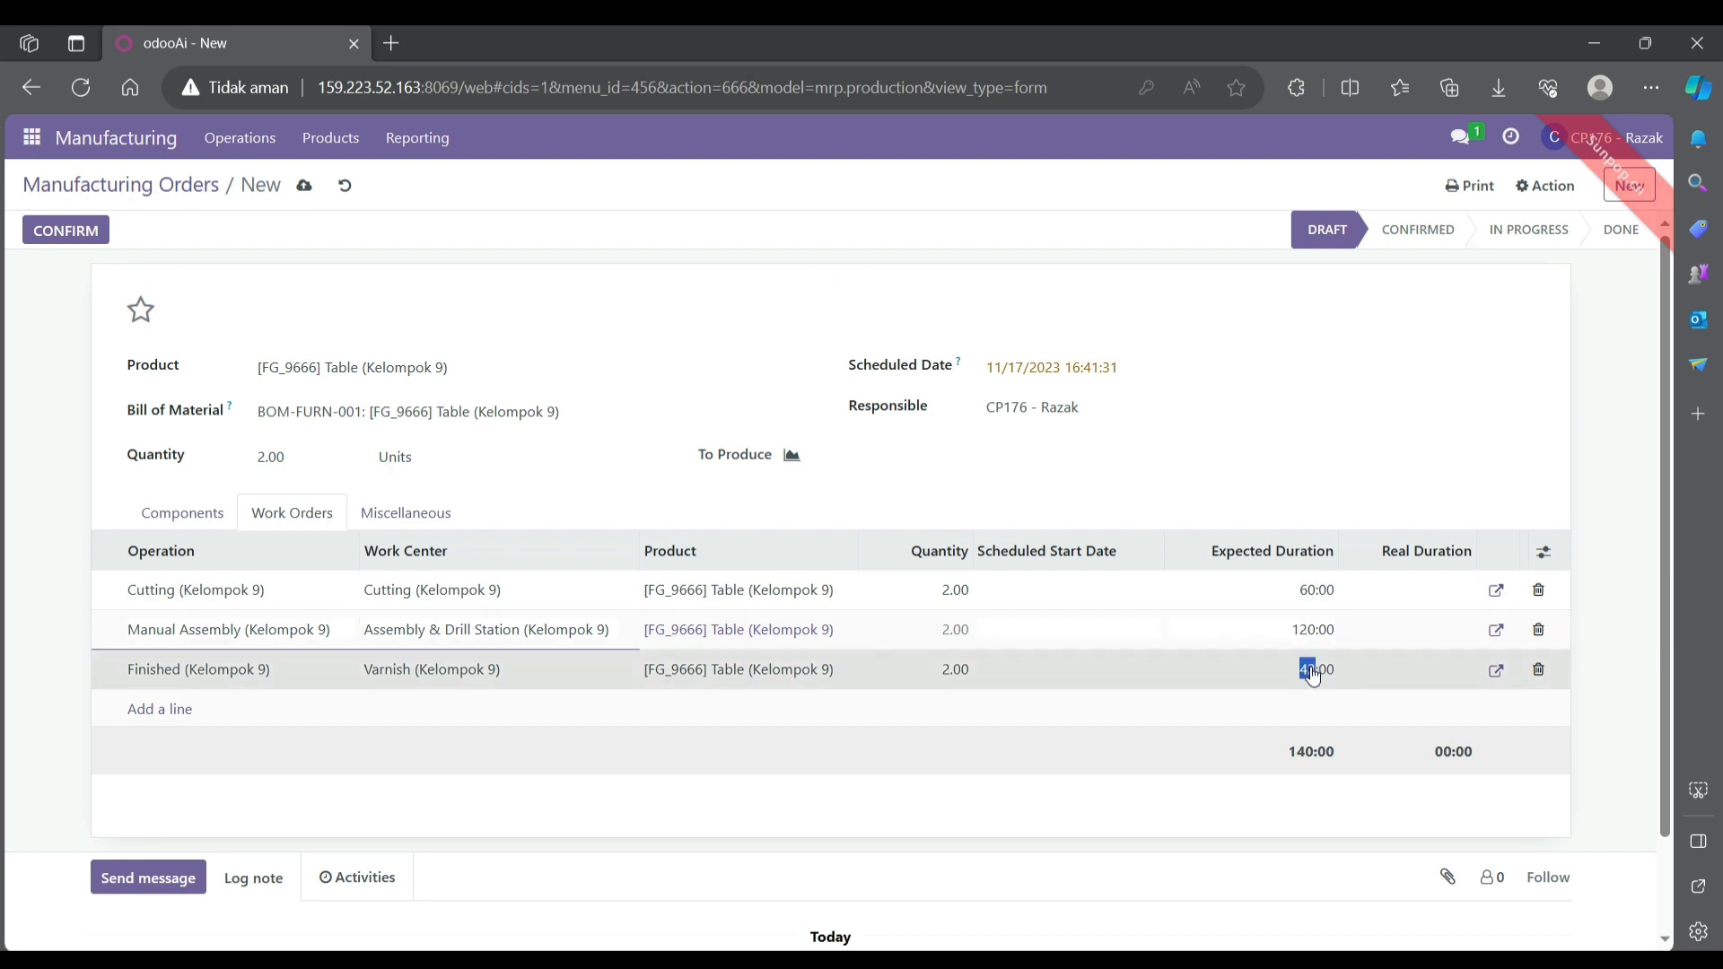
pyautogui.click(1311, 669)
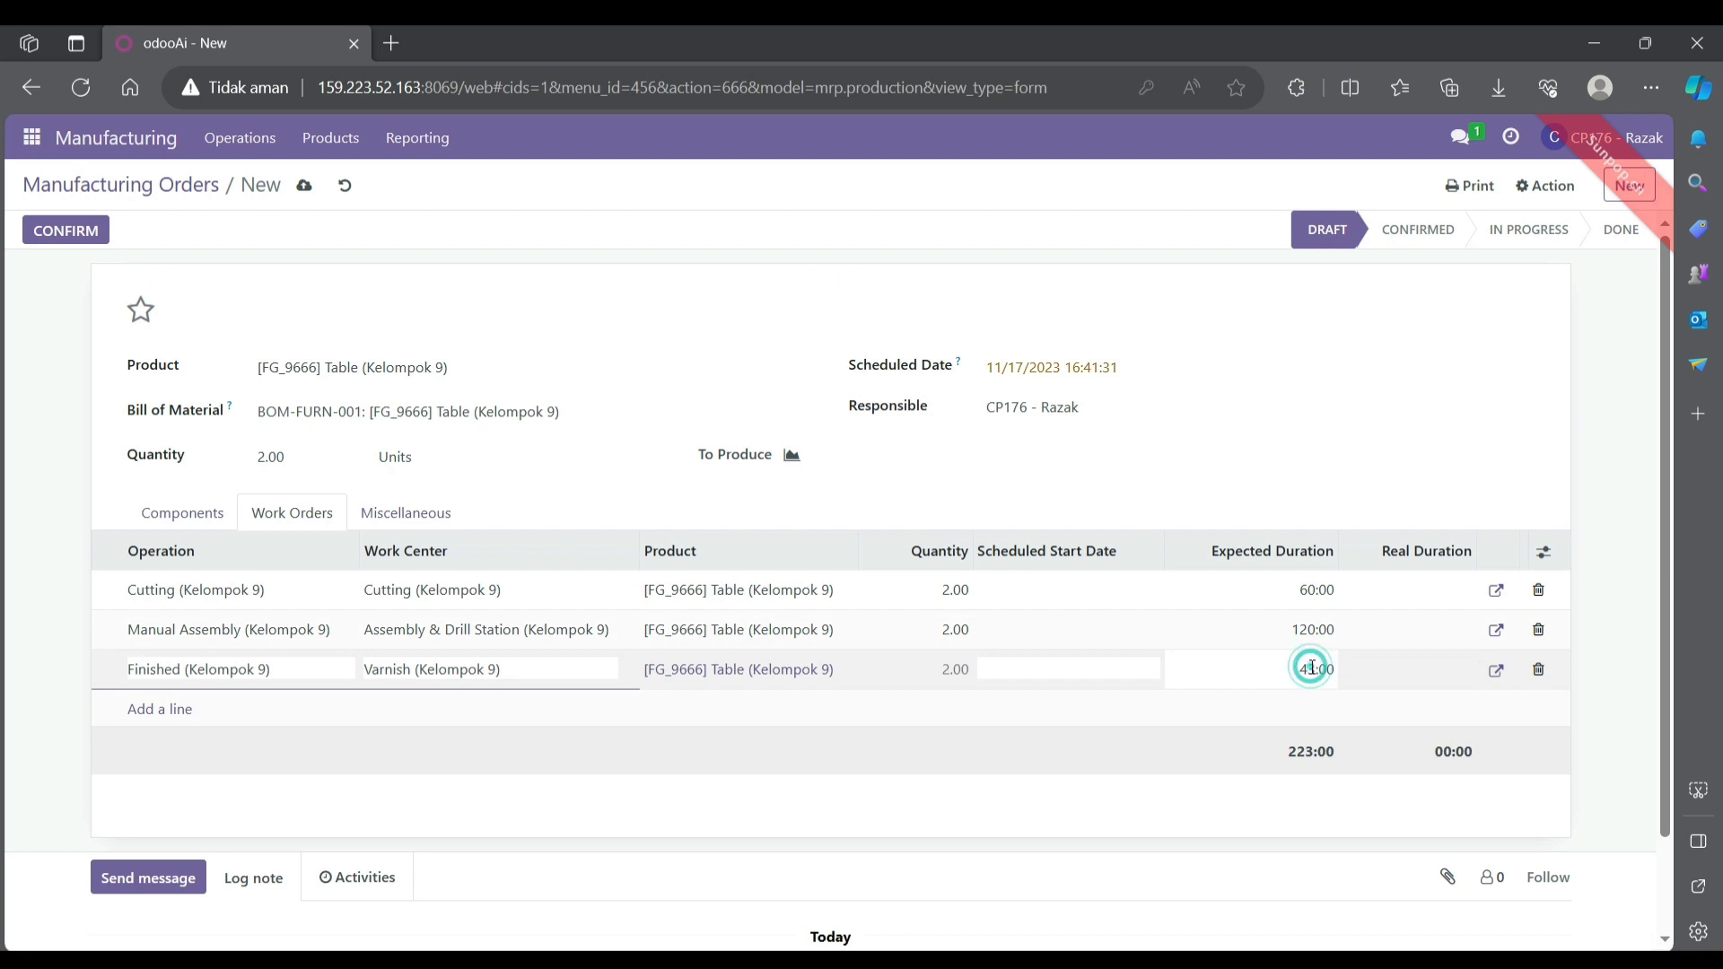
pyautogui.press('BackSpace')
pyautogui.press('BackSpace')
pyautogui.write('180')
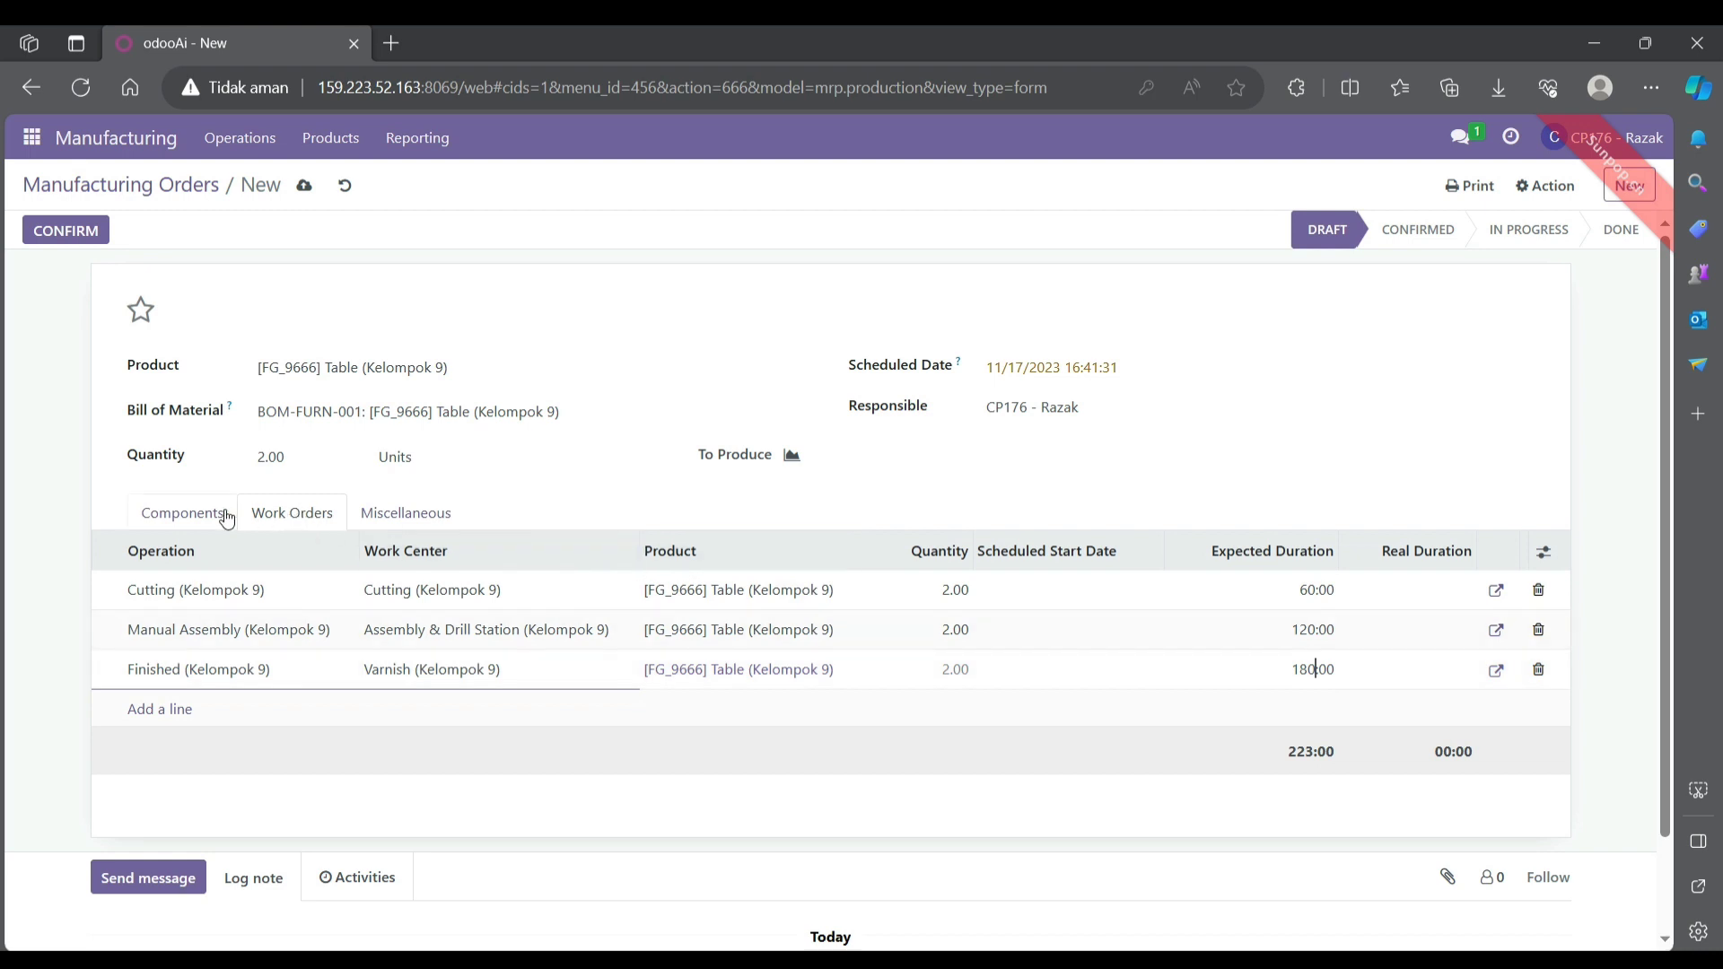
pyautogui.click(46, 460)
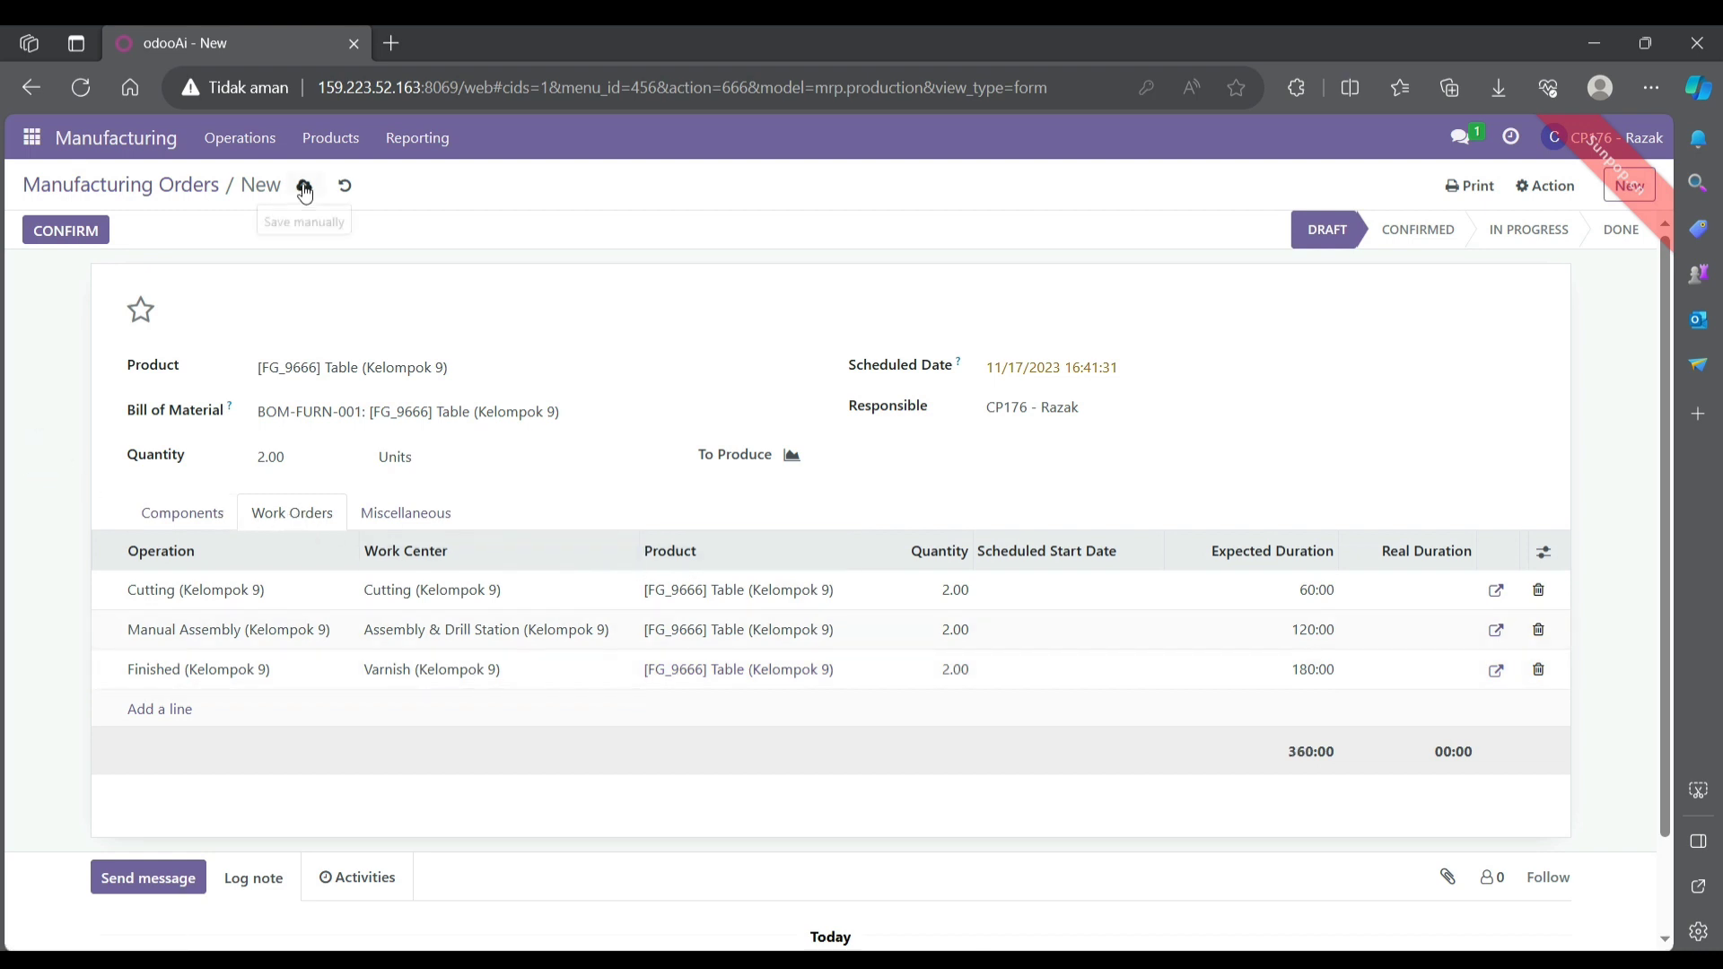
# - Save and confirm WH/MO/00104, then start the Cutting, Manual Assembly and Finished work orders
pyautogui.click(304, 186)
pyautogui.click(66, 235)
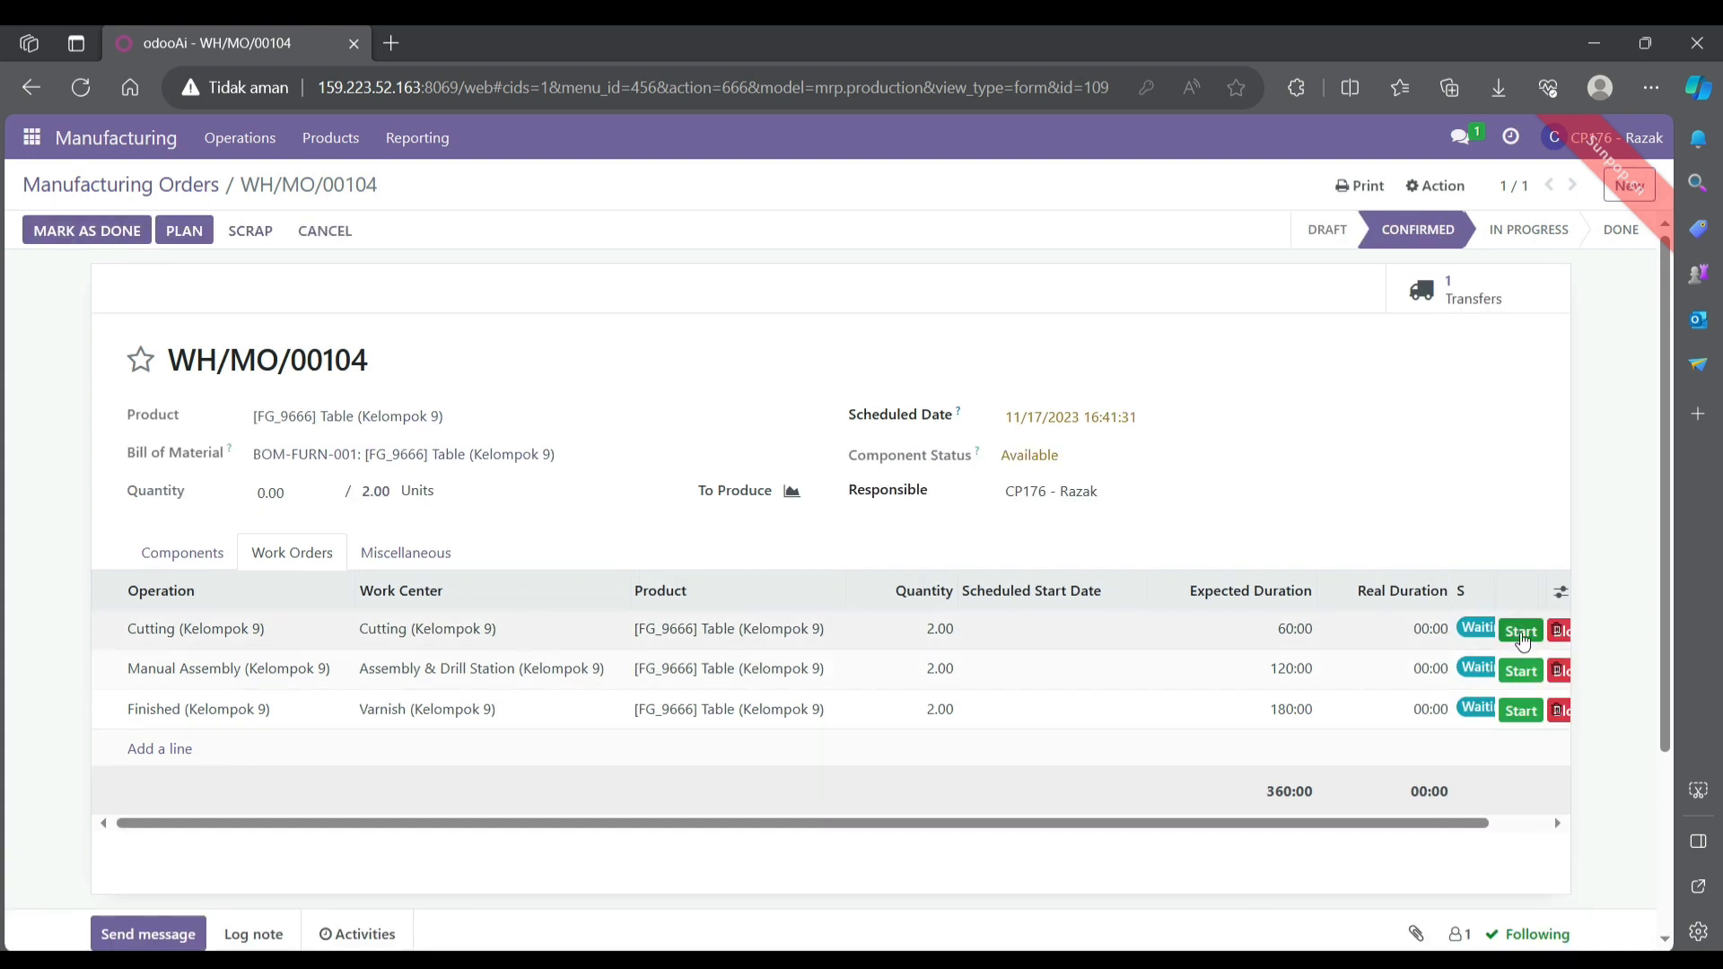
pyautogui.click(1522, 632)
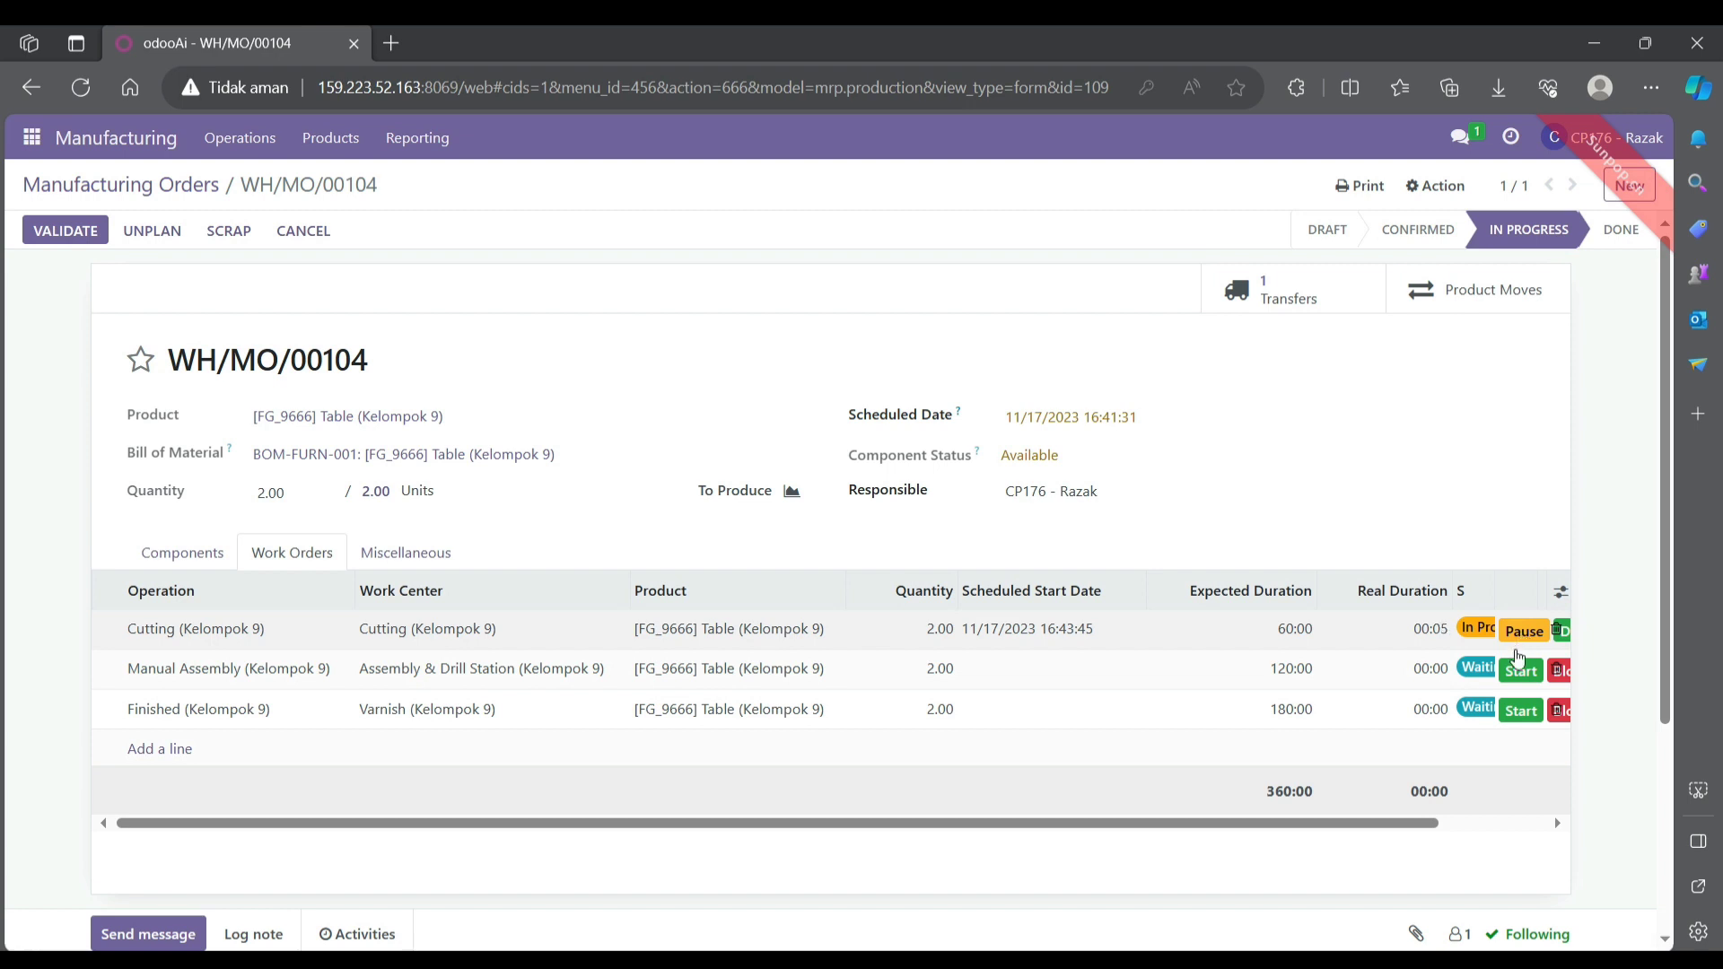
pyautogui.click(1522, 673)
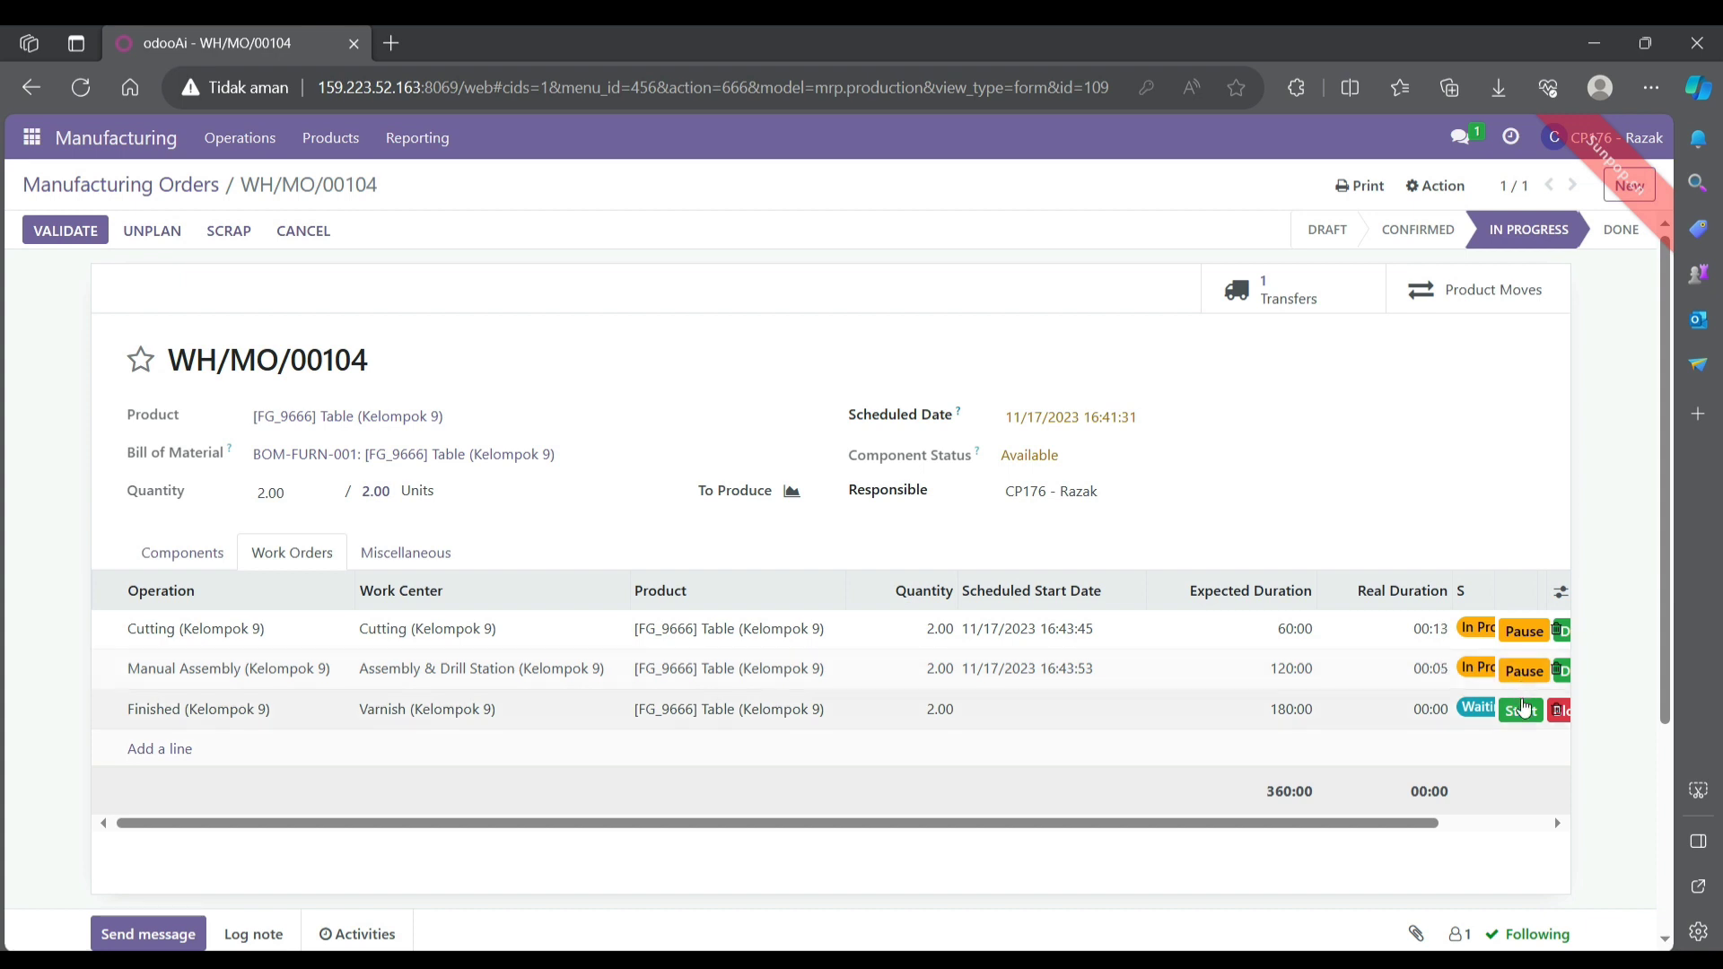
pyautogui.click(1523, 712)
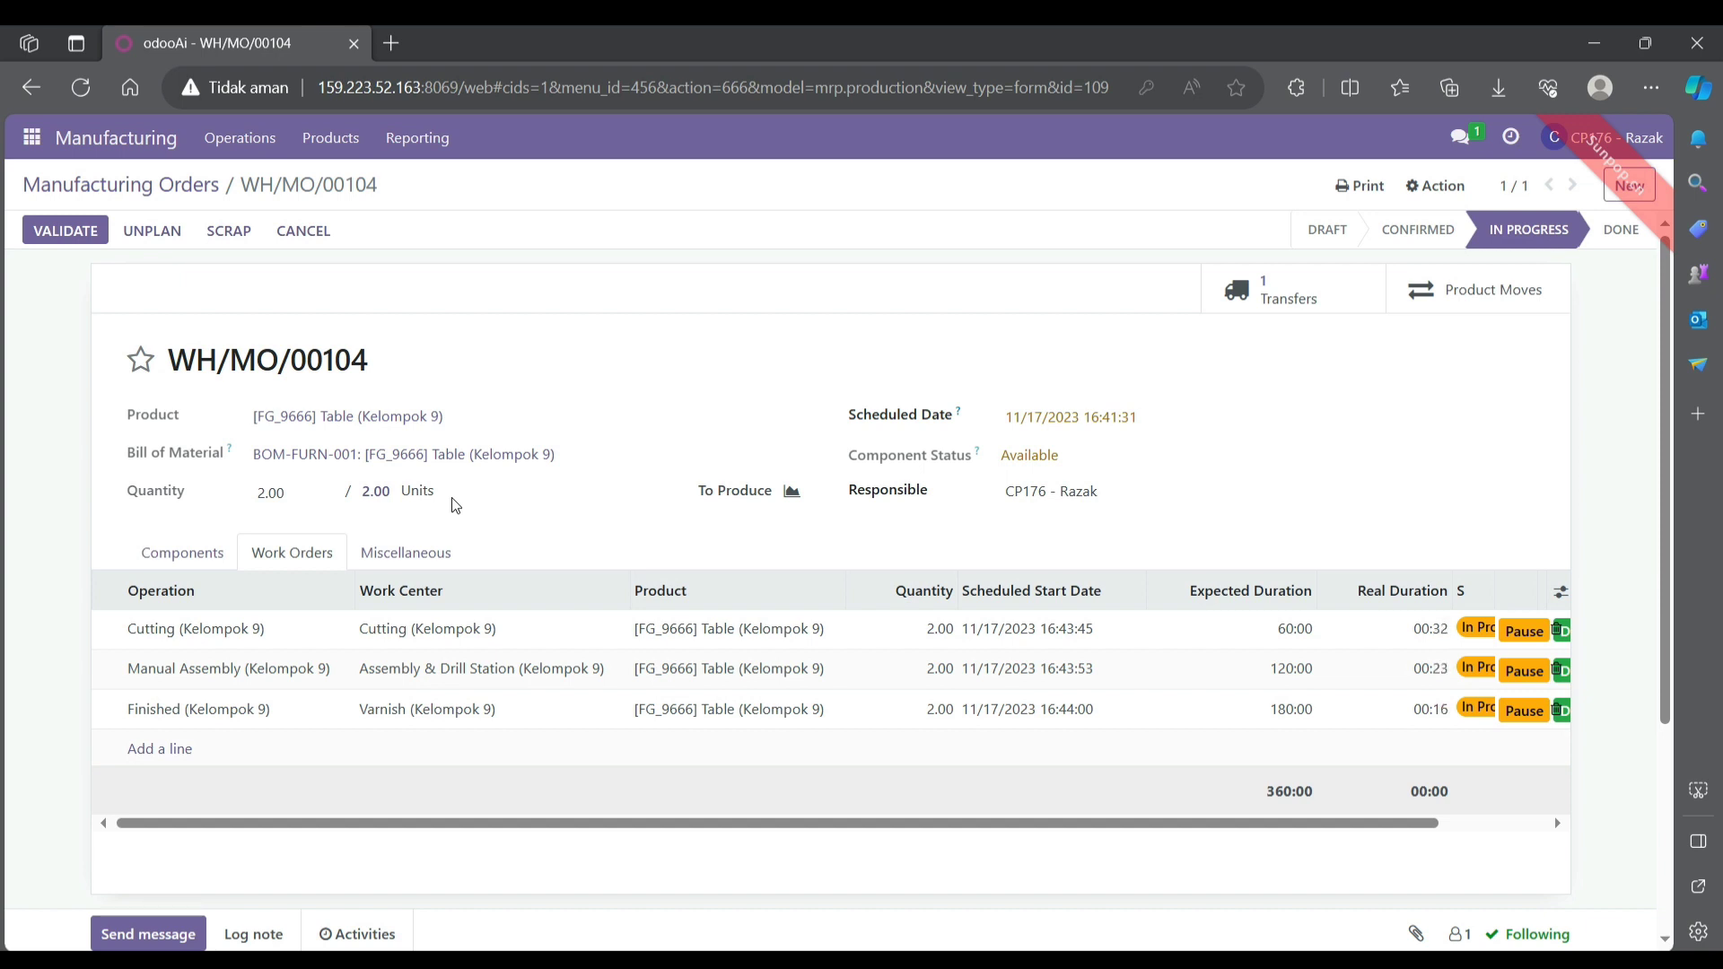
# - Approve producing 2.00 units and validate WH/MO/00104 so it is Done
pyautogui.click(372, 495)
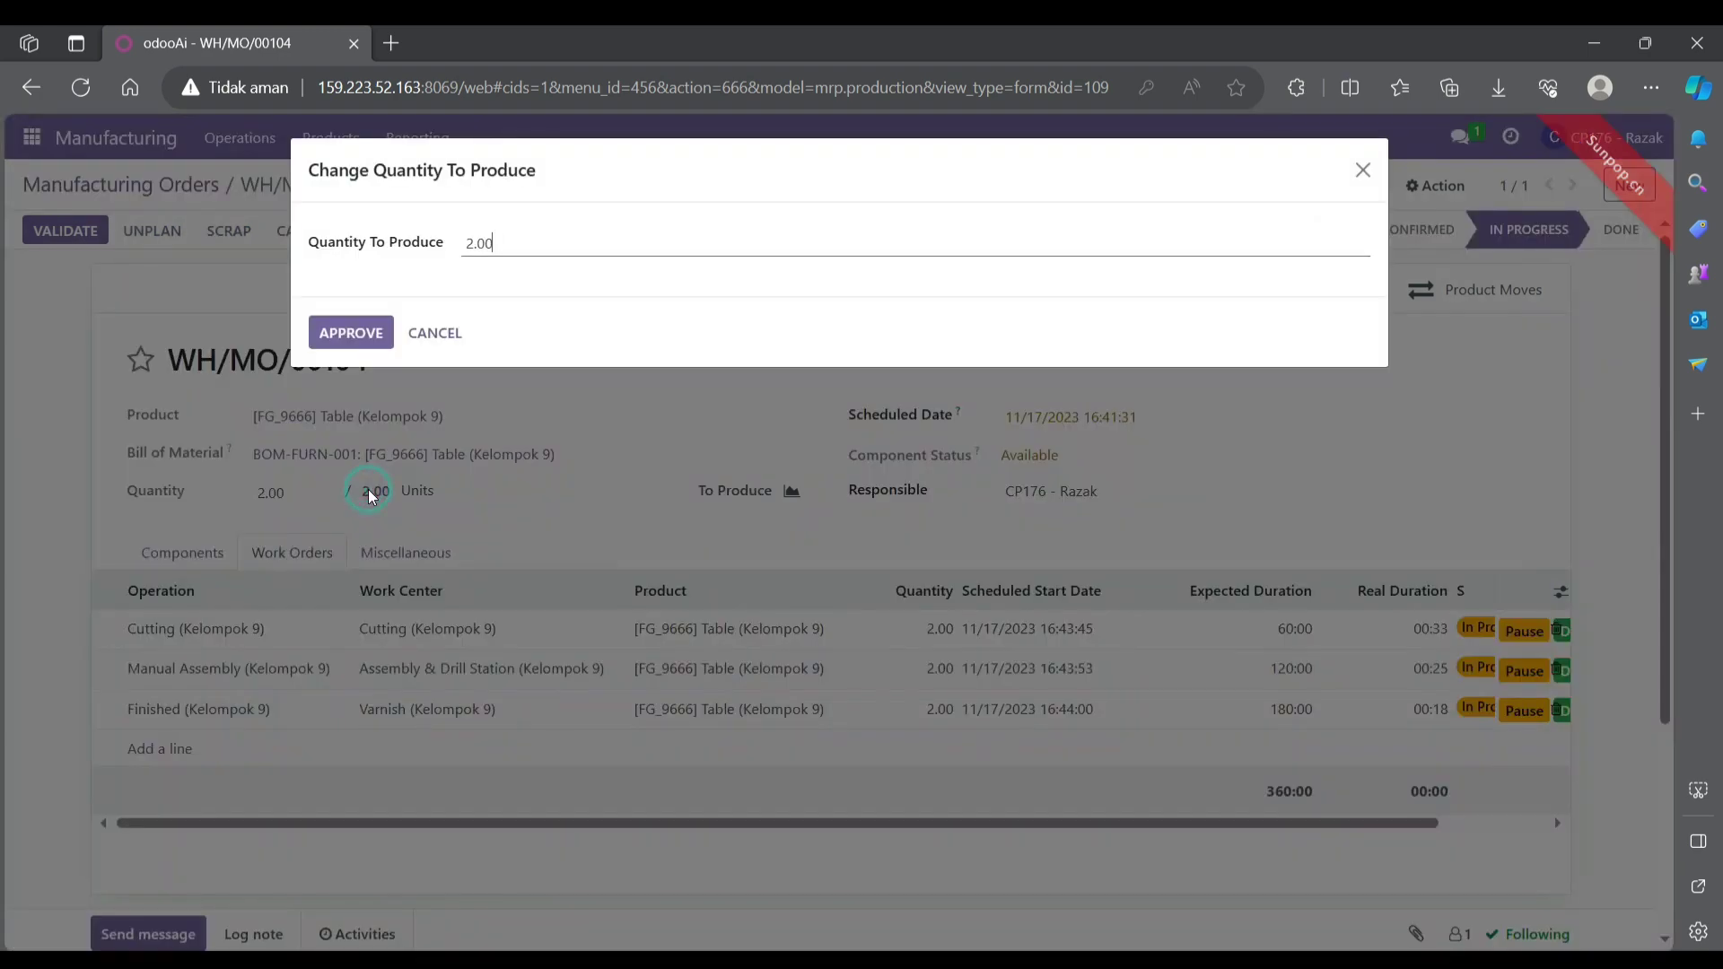
pyautogui.click(350, 334)
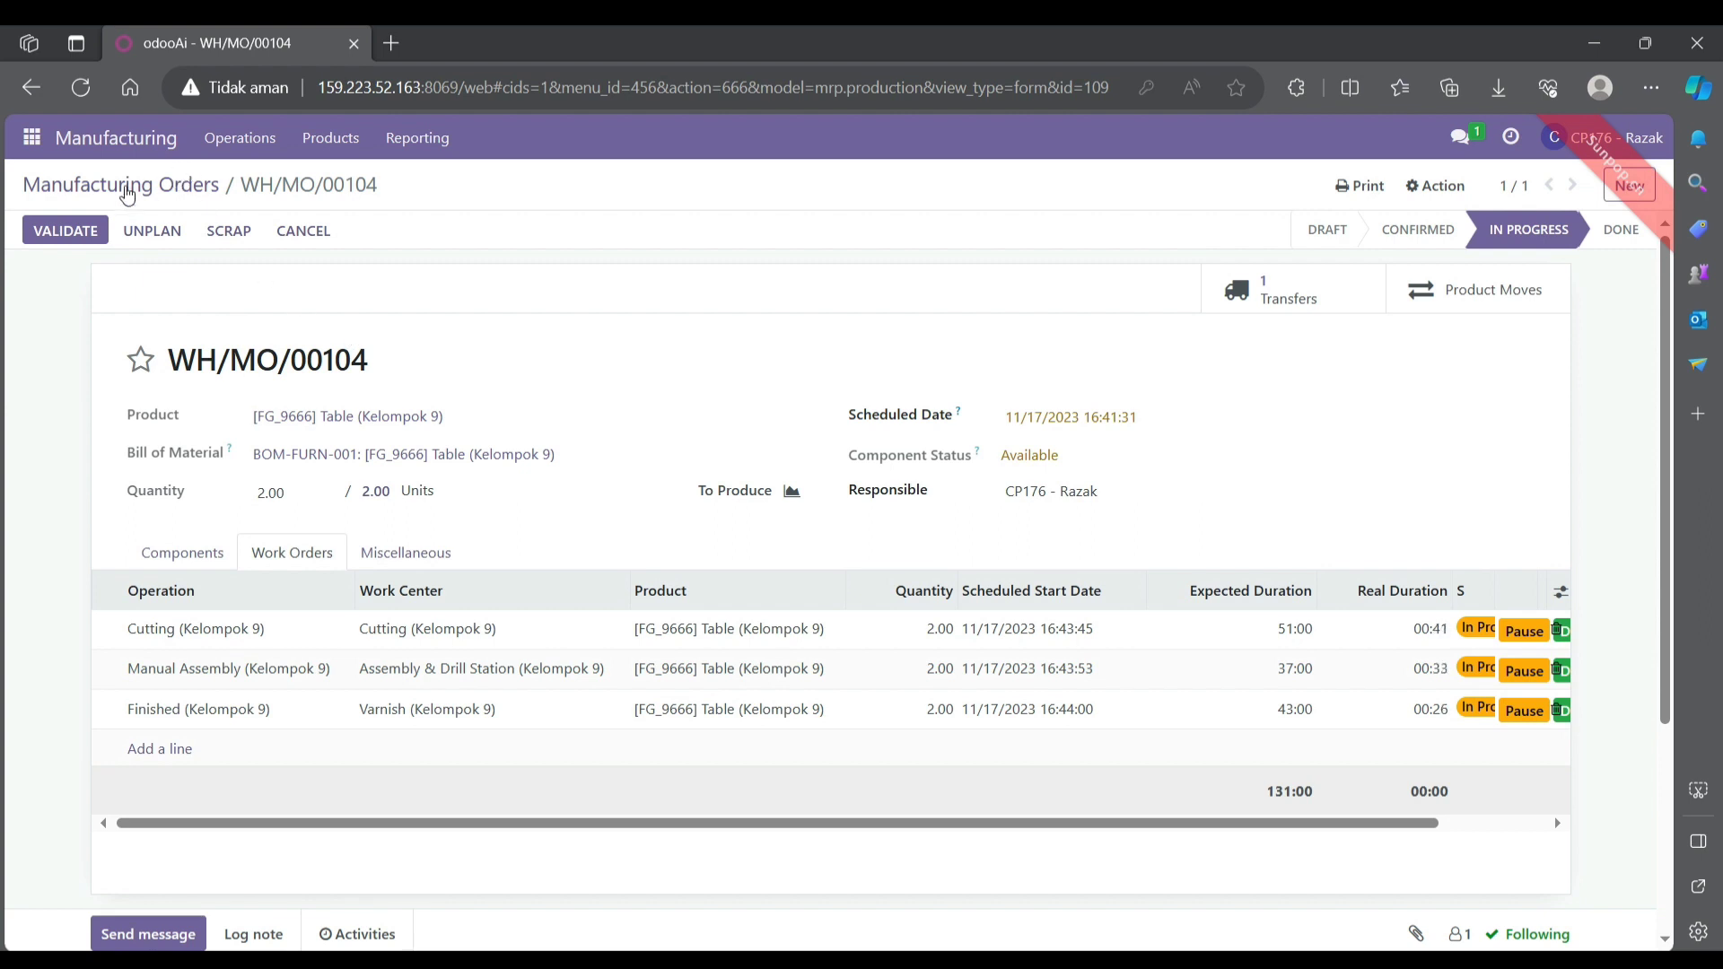
pyautogui.click(67, 231)
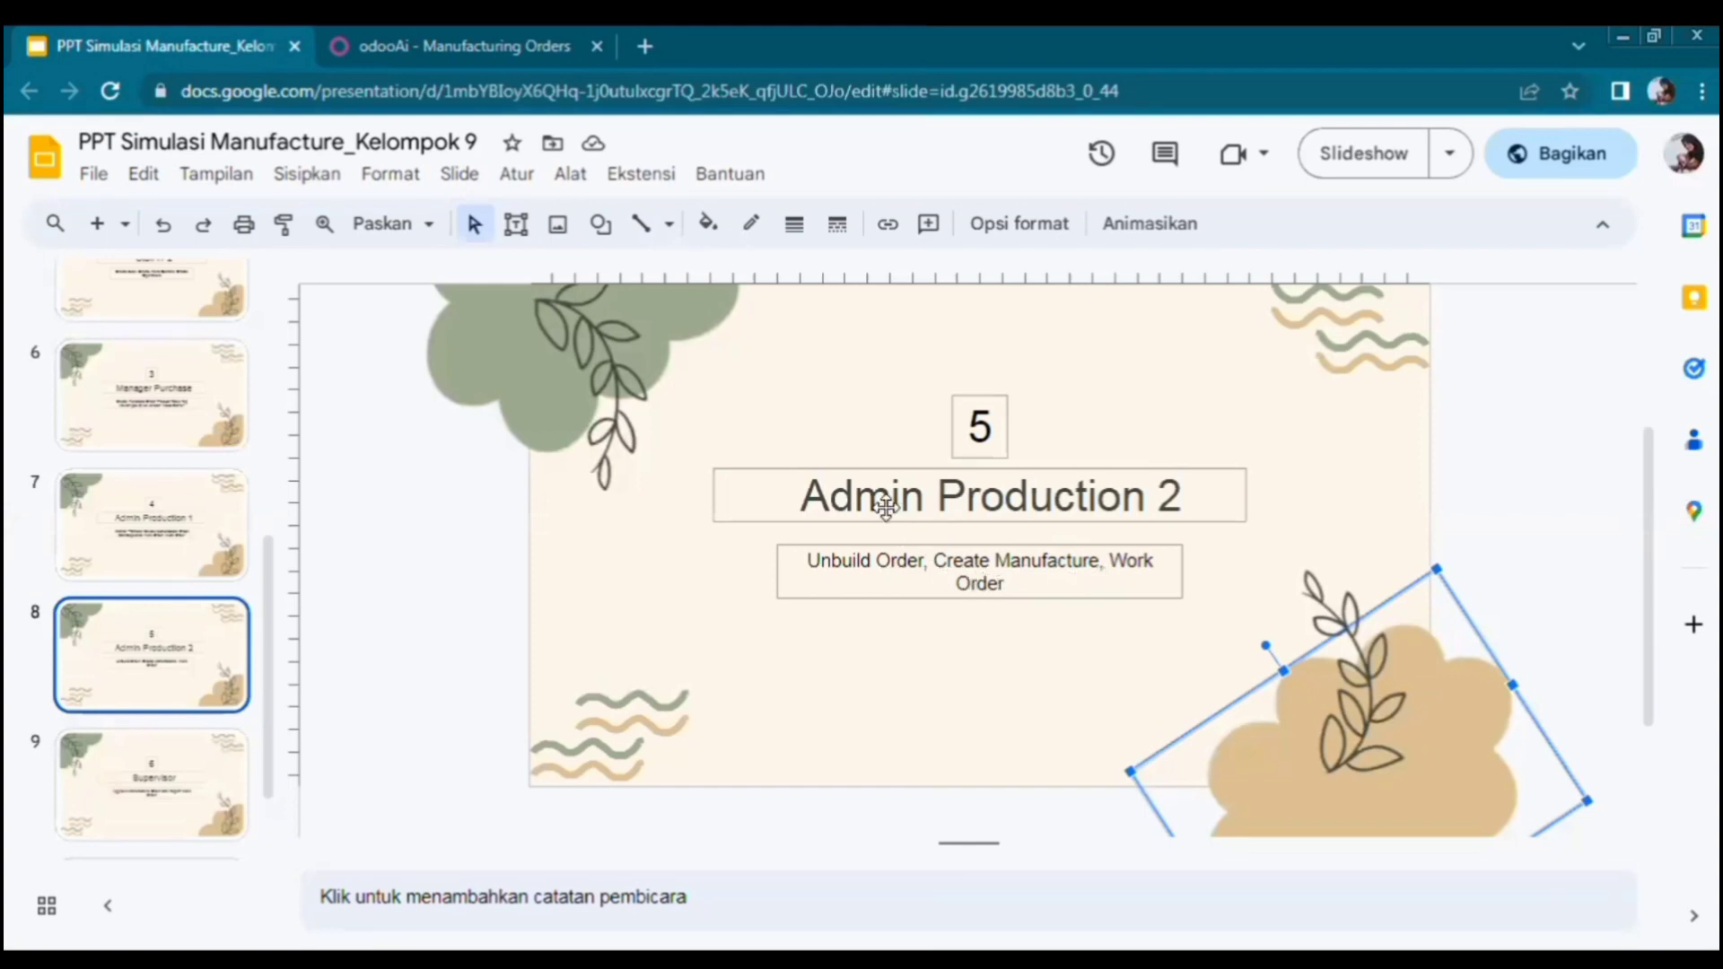
# - Return from the presentation to the odooAi Manufacturing Orders list showing all 67 orders
pyautogui.click(546, 51)
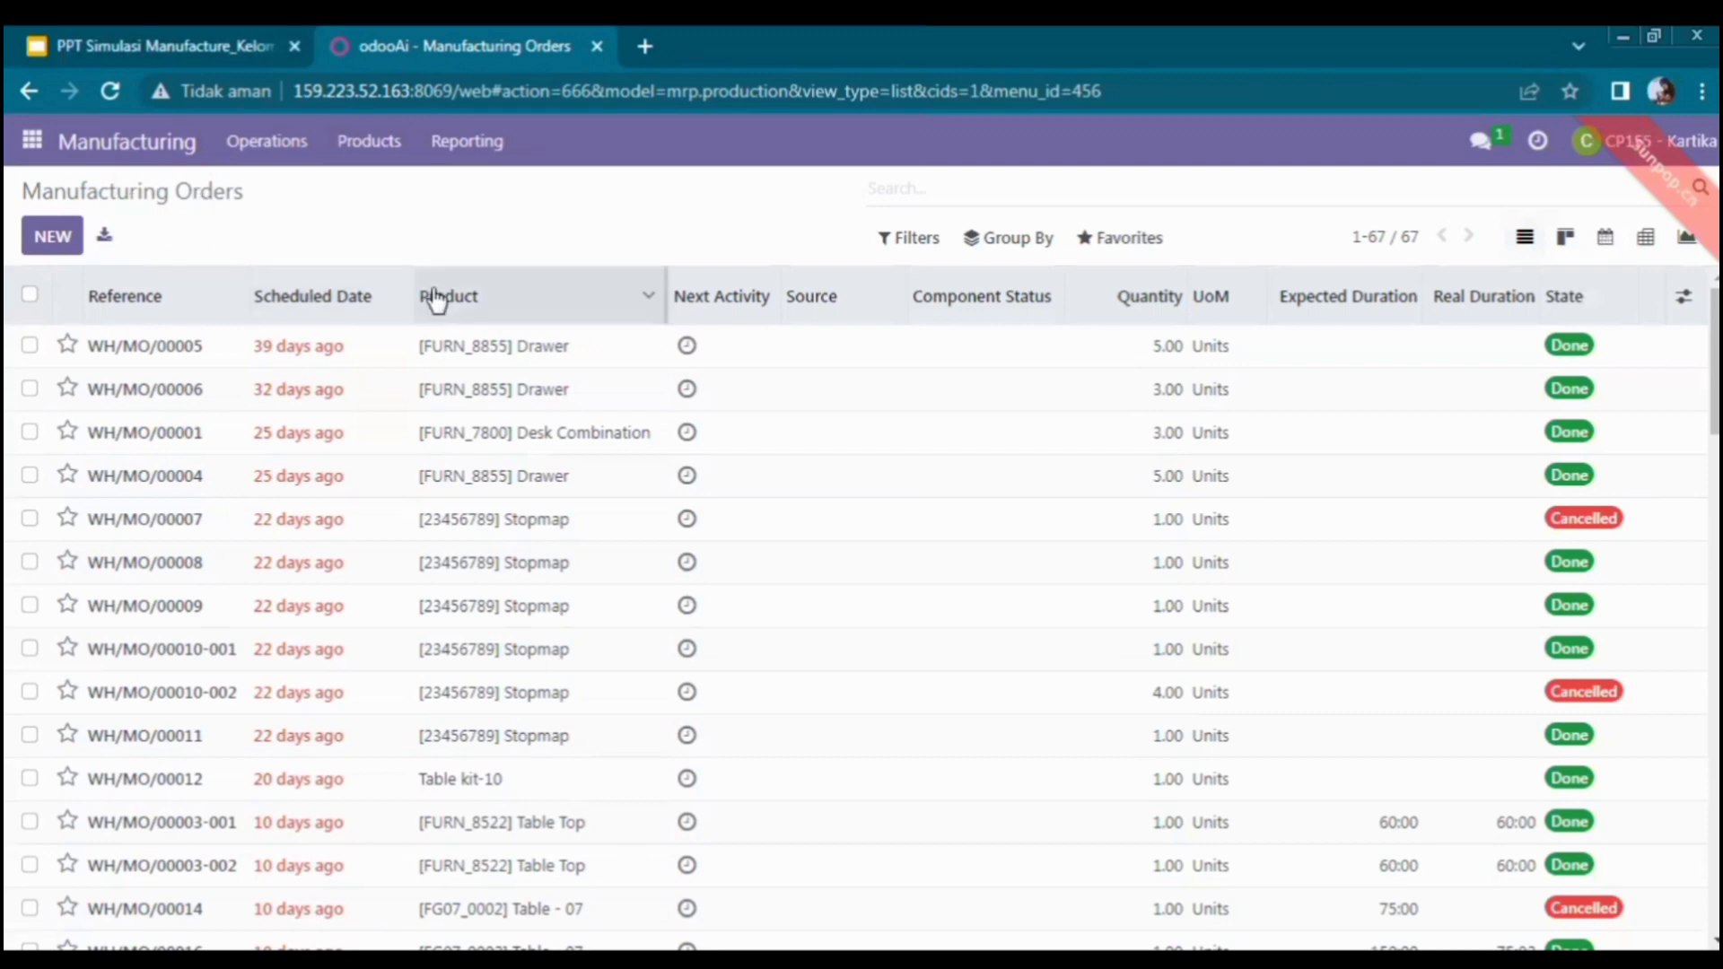
# - Filter the manufacturing orders by '00104' and open WH/MO/00104
pyautogui.click(900, 184)
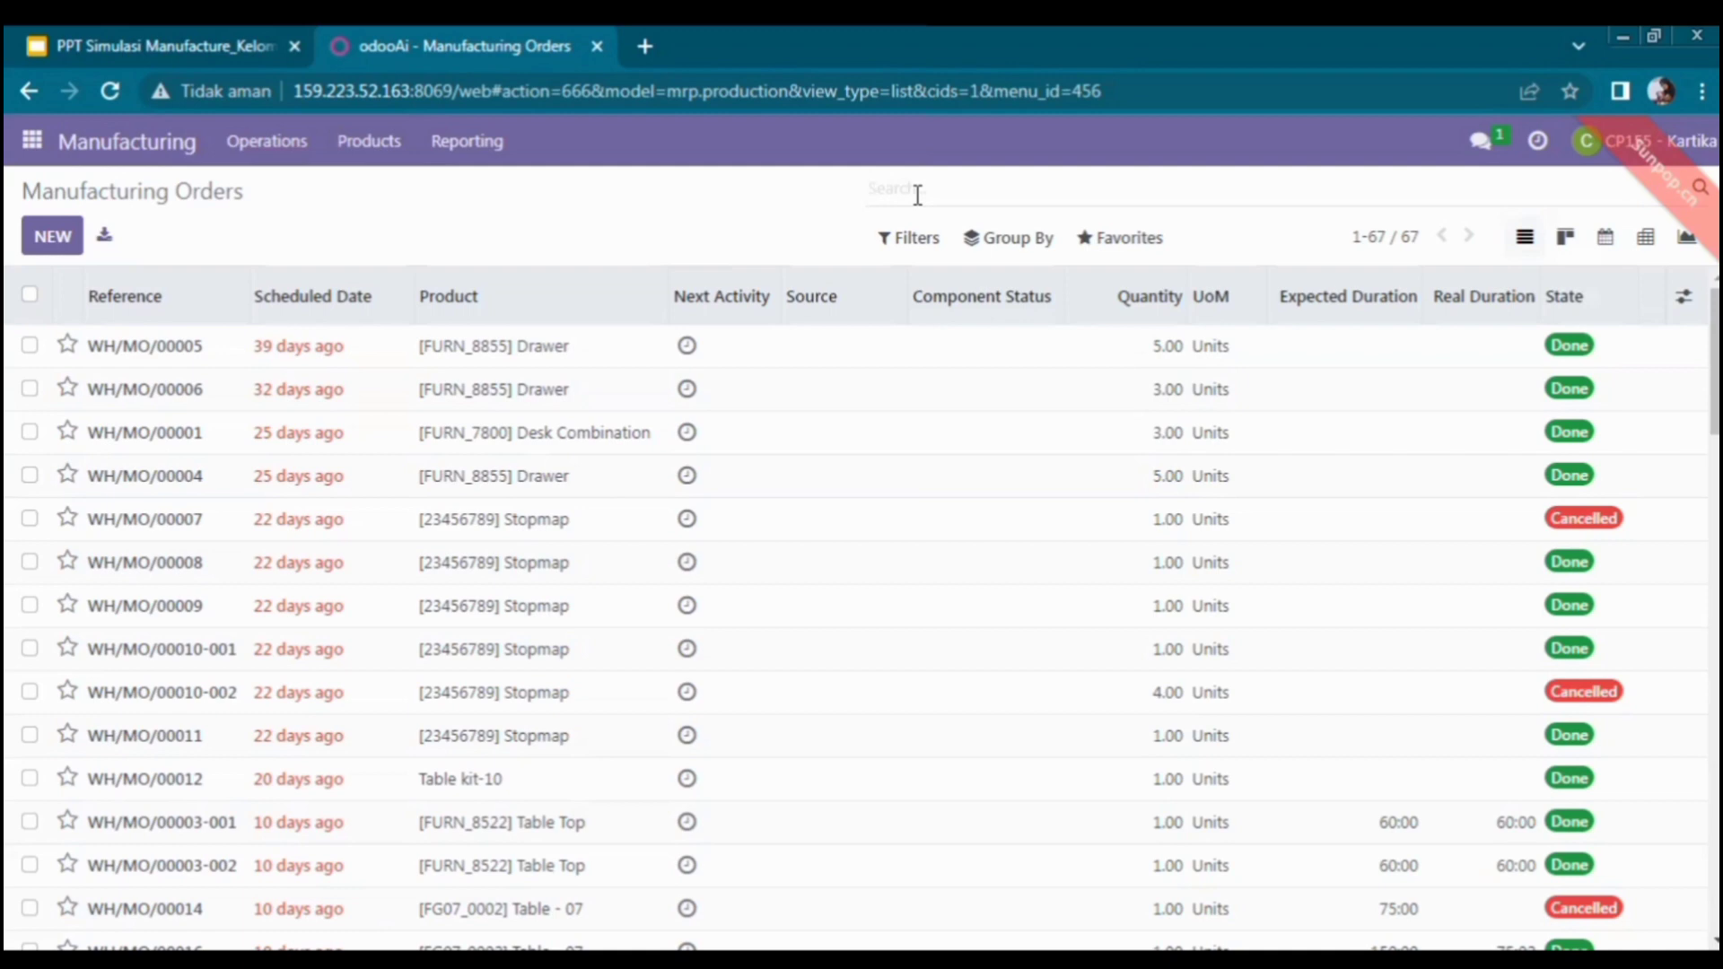
pyautogui.write('00104')
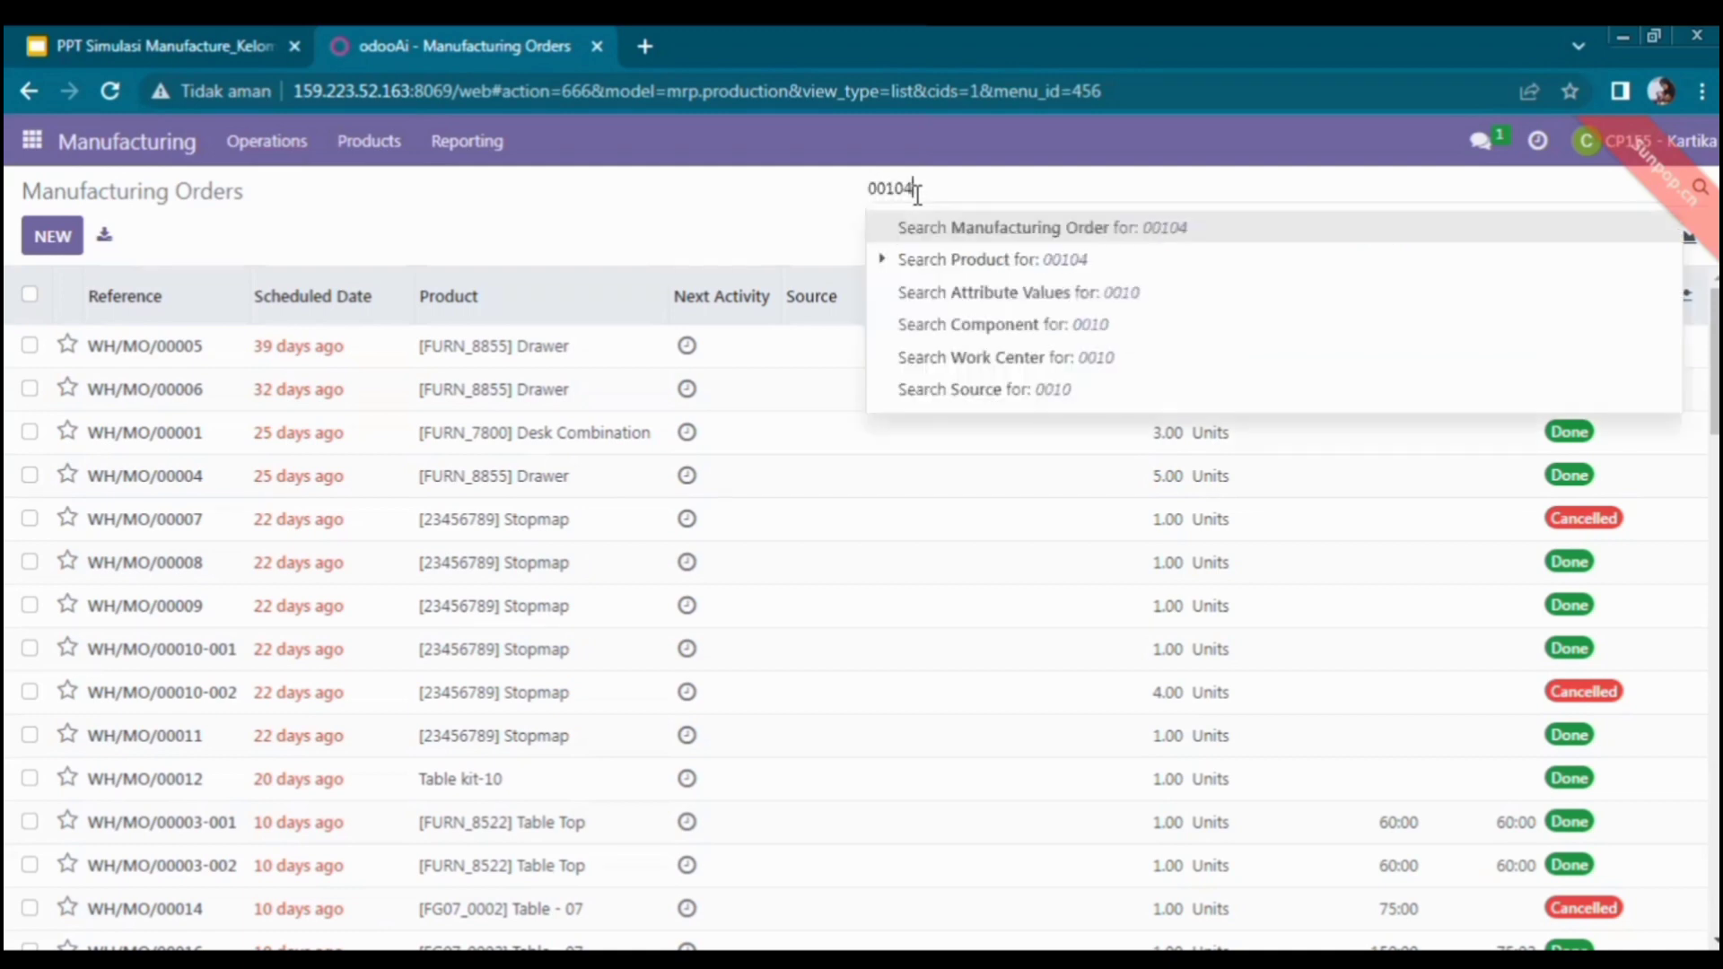
pyautogui.press('Return')
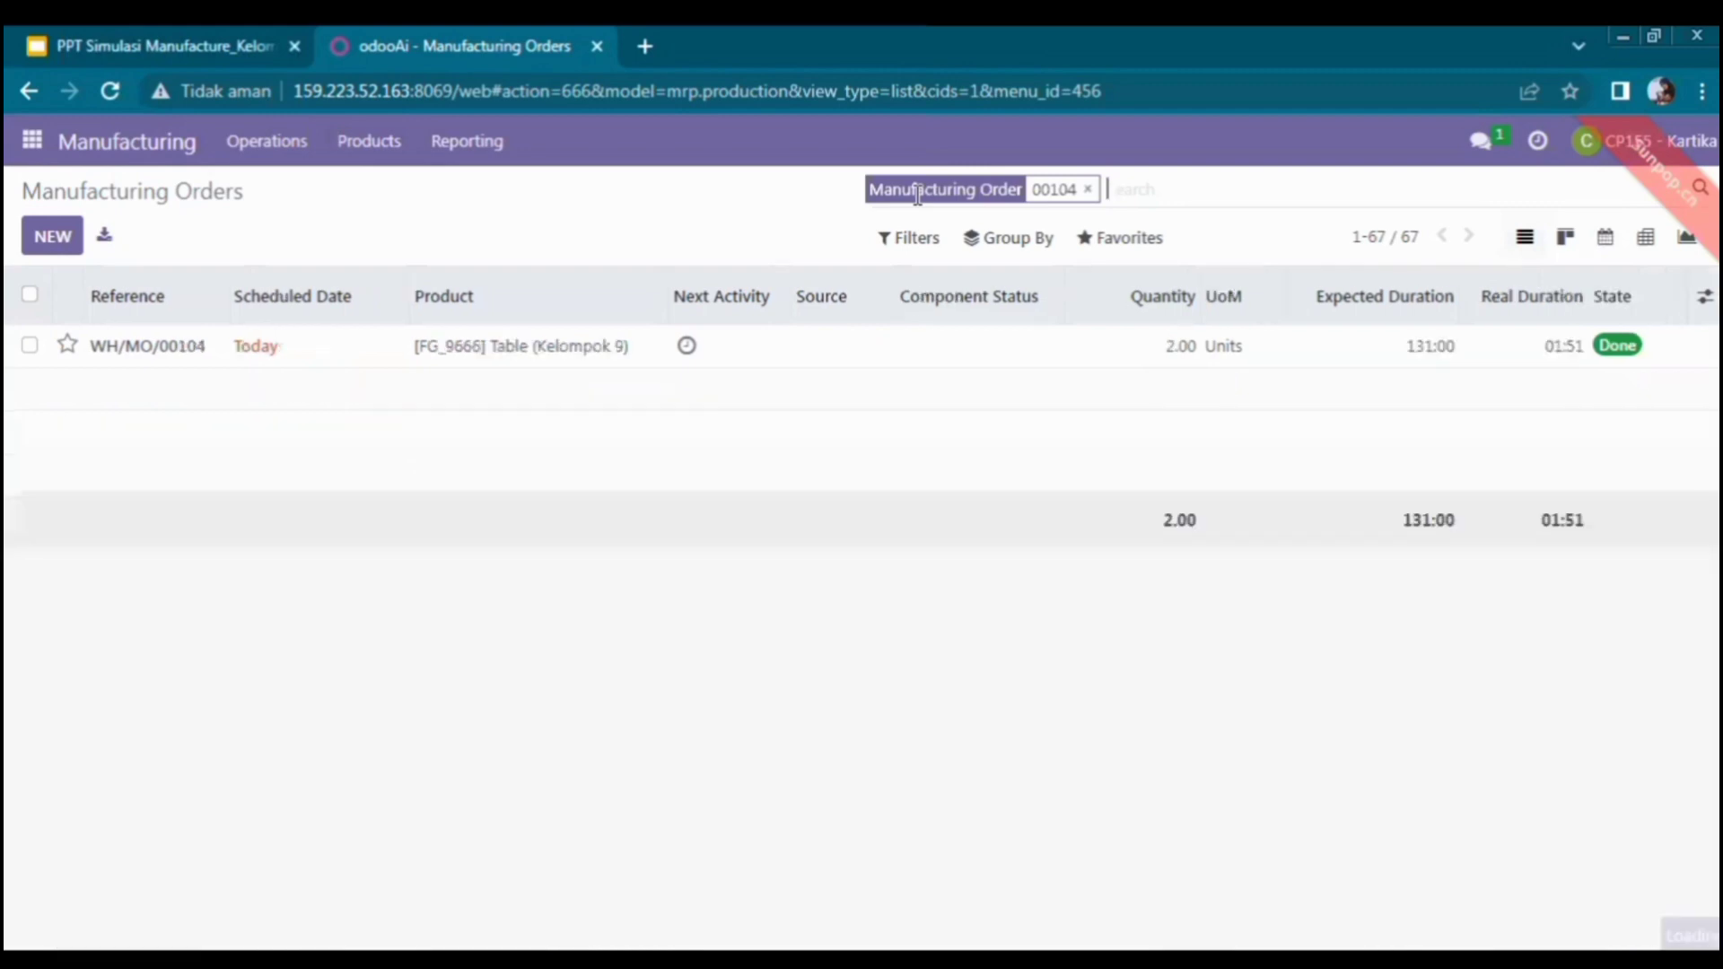
pyautogui.click(388, 358)
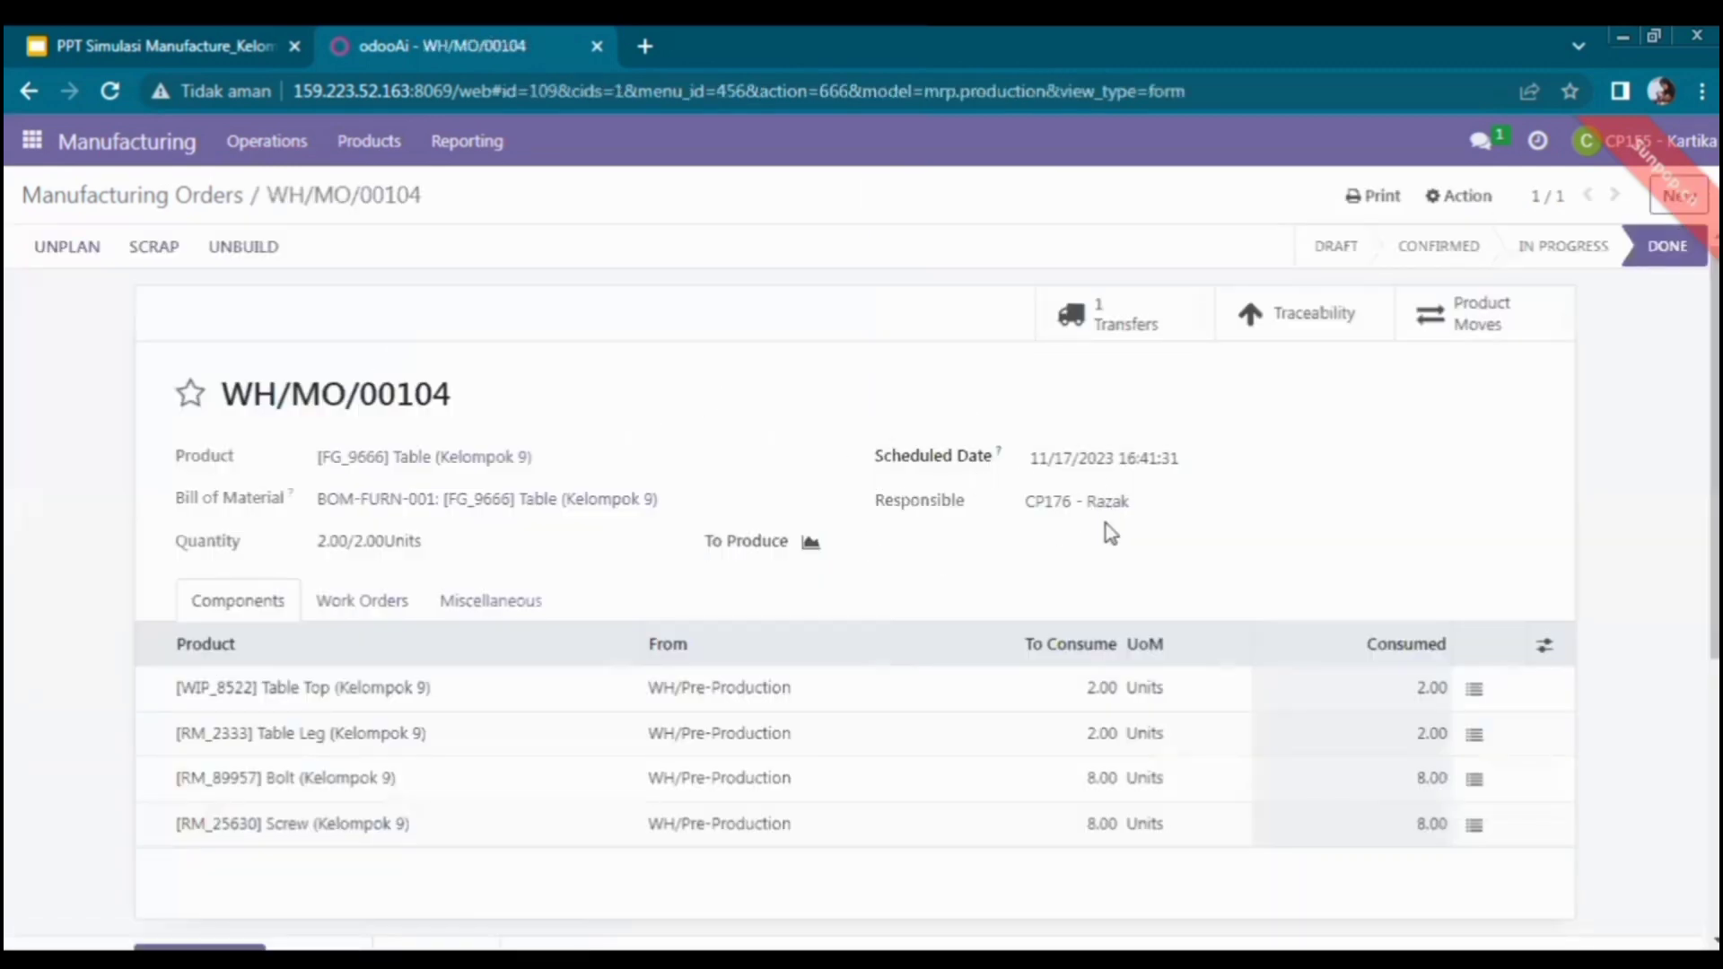
pyautogui.scroll(-3, 861, 584)
pyautogui.scroll(3, 861, 583)
# - Unbuild 1 Table (Kelompok 9) from WH/MO/00104 and view the resulting unbuild record
pyautogui.click(252, 260)
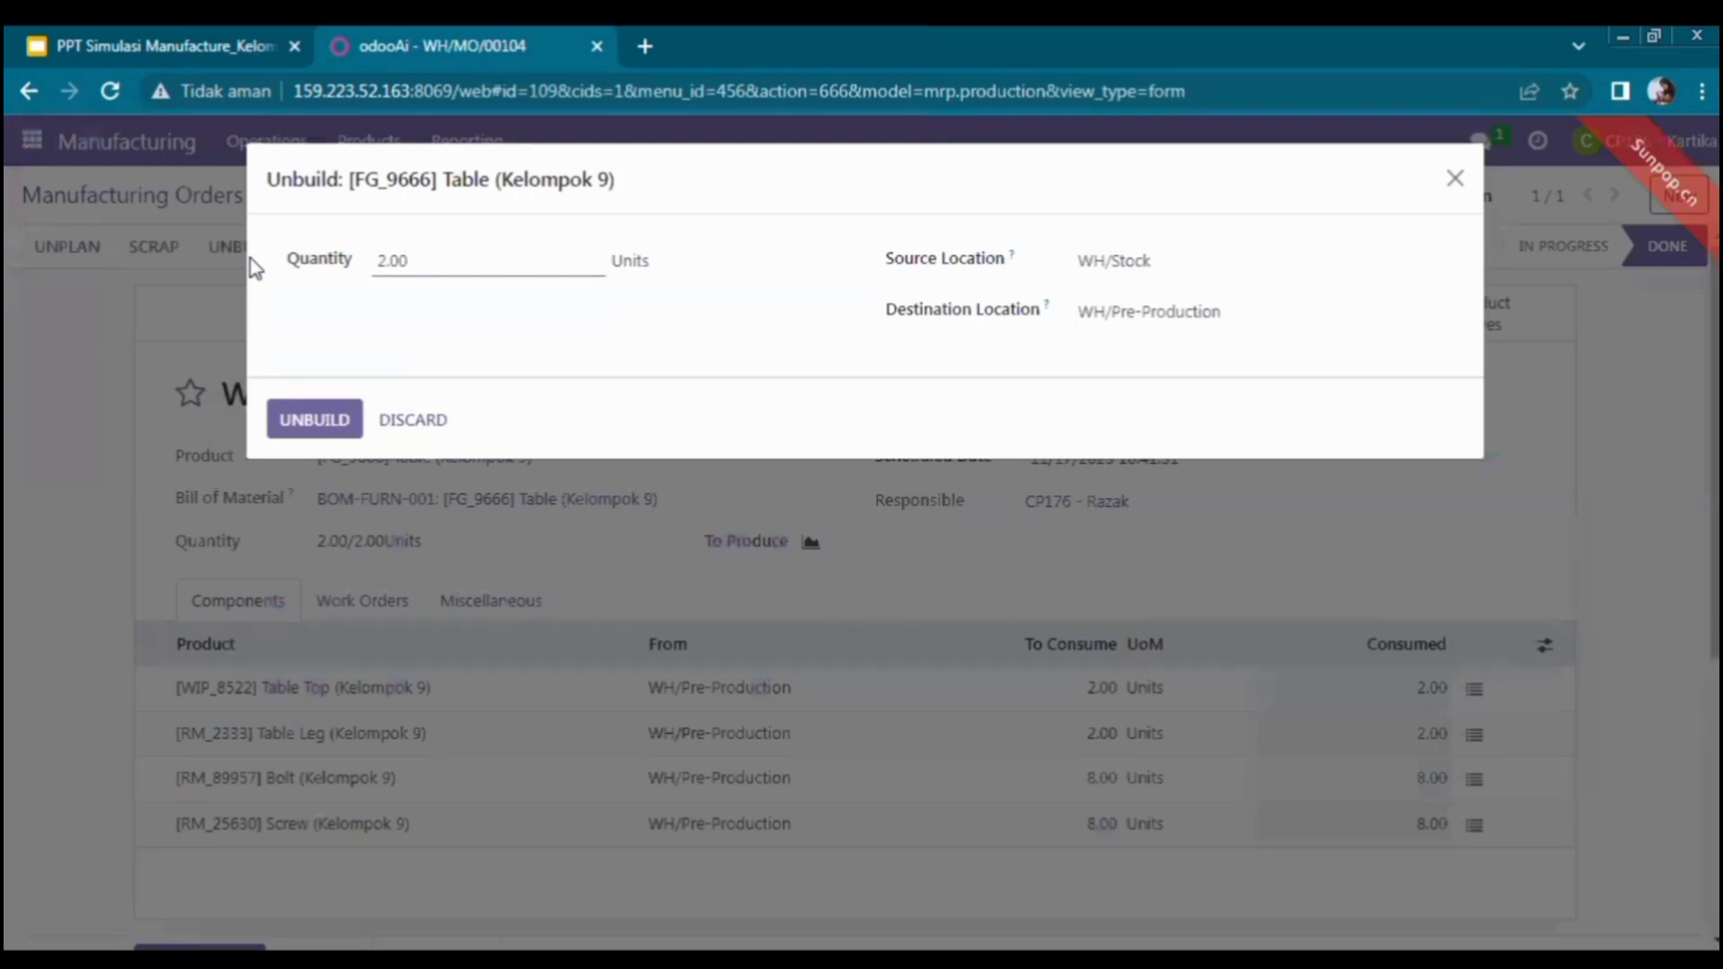
pyautogui.click(384, 261)
pyautogui.click(322, 411)
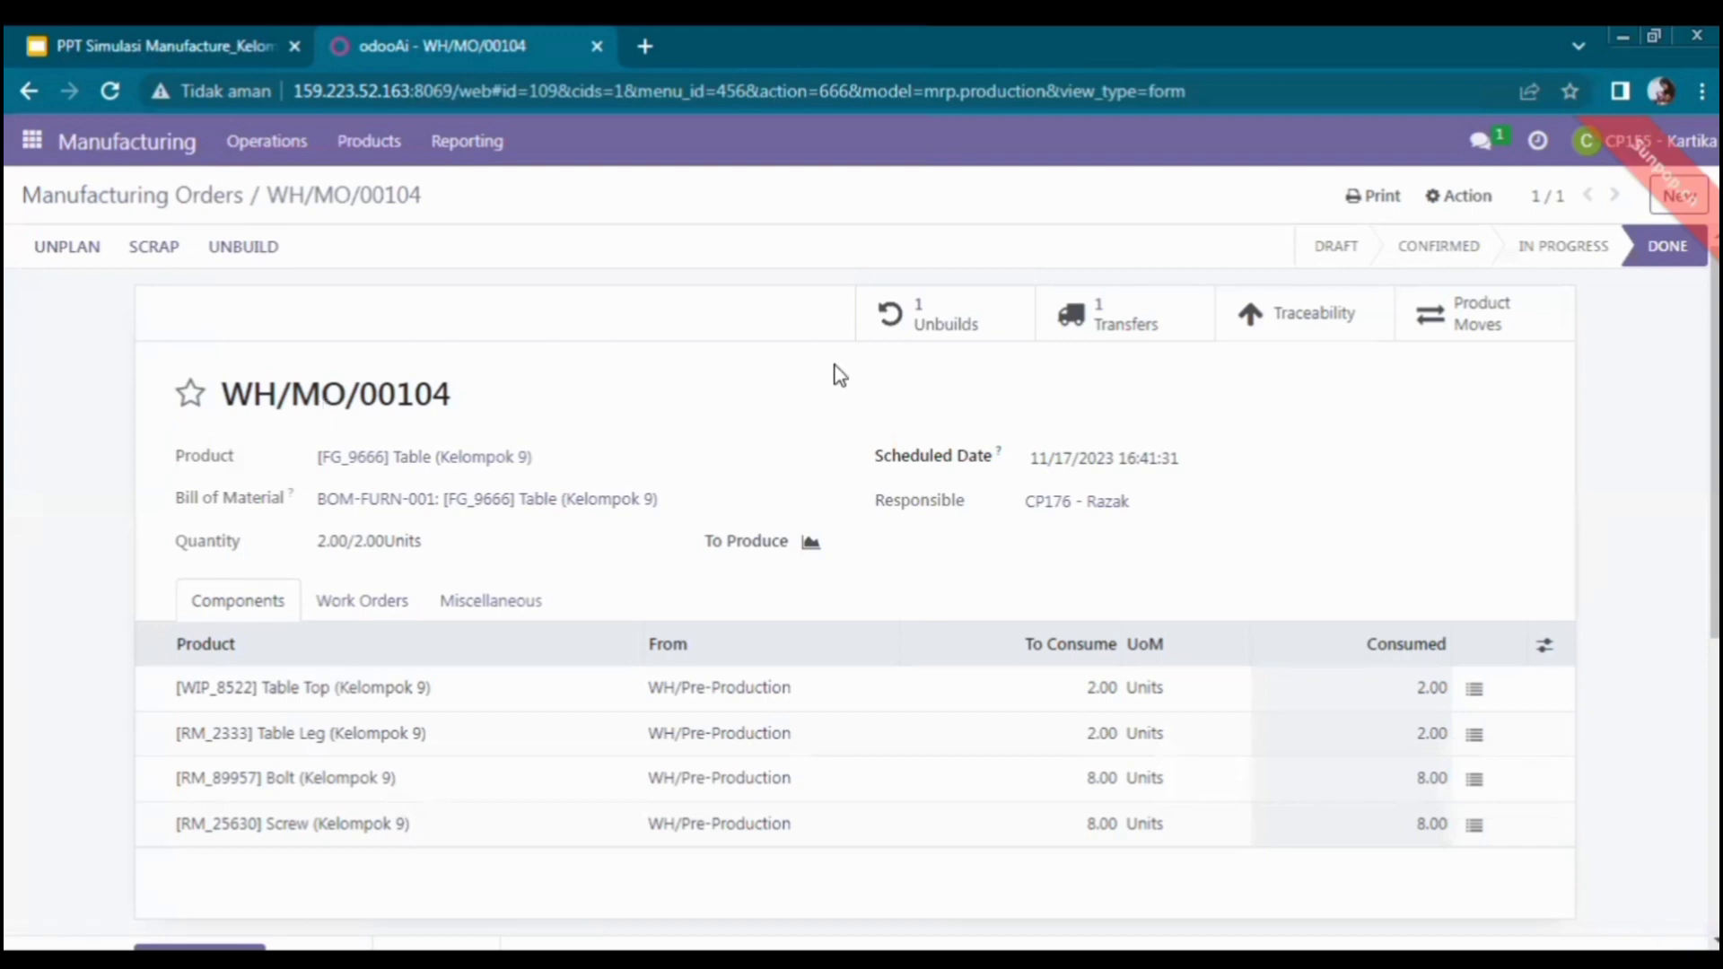
pyautogui.click(907, 319)
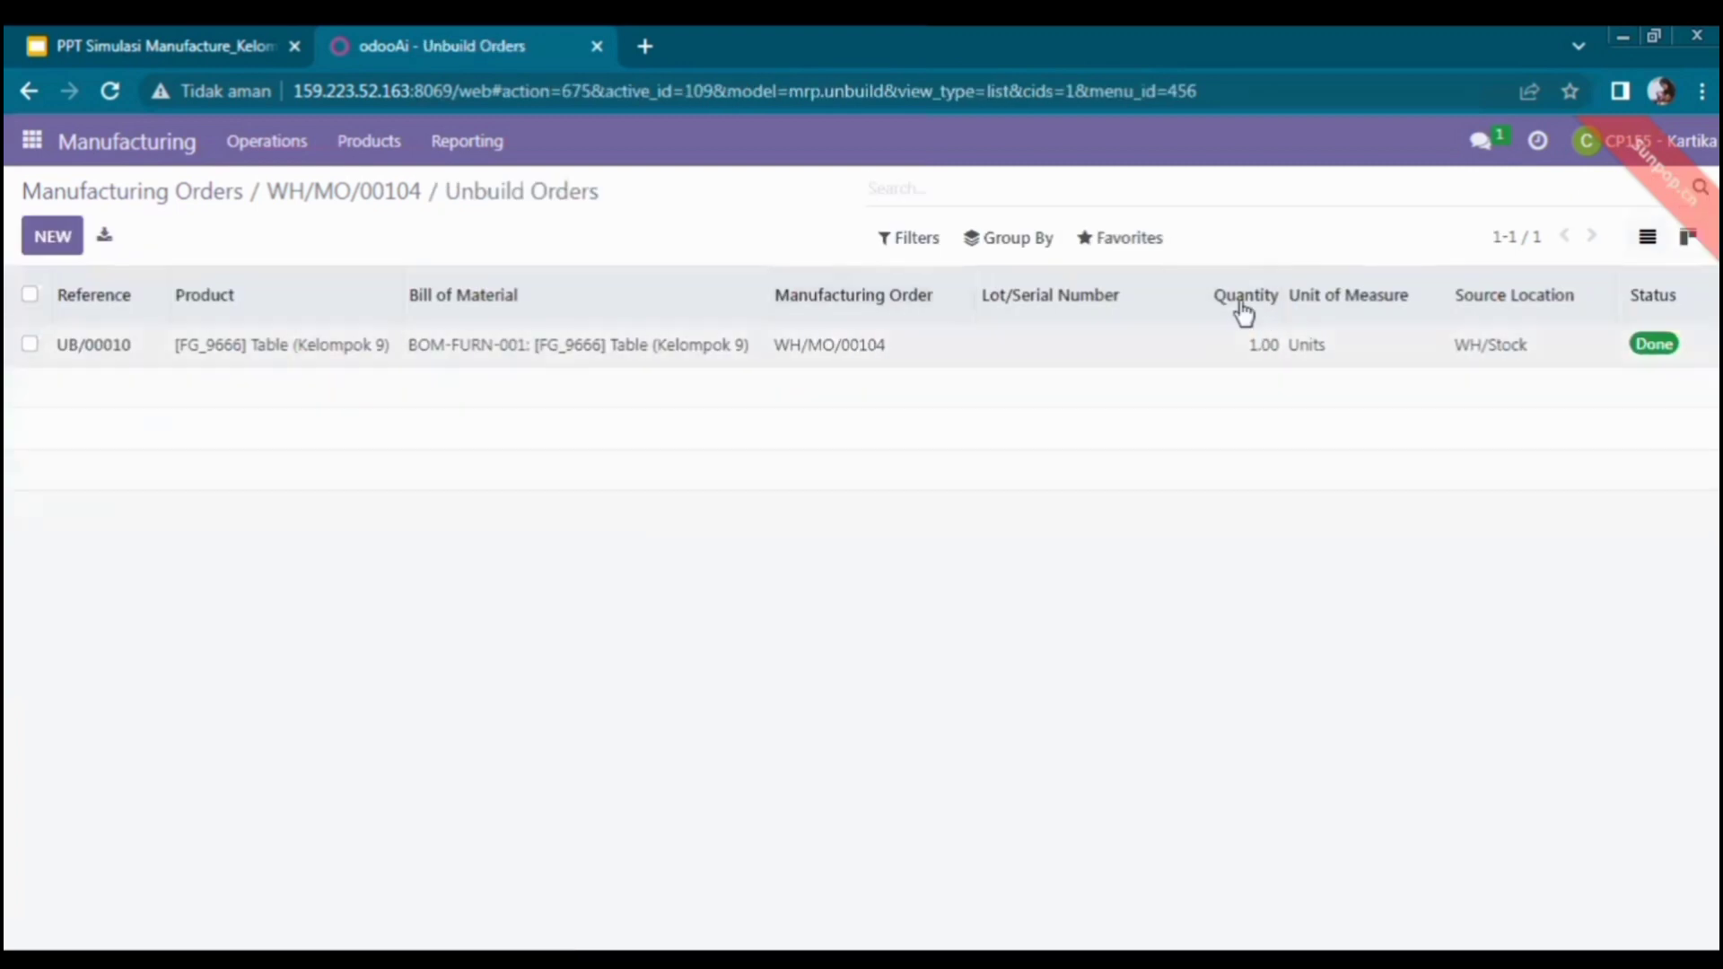
# - Open unbuild order UB/00010, glancing at the presentation before coming back to it
pyautogui.click(955, 361)
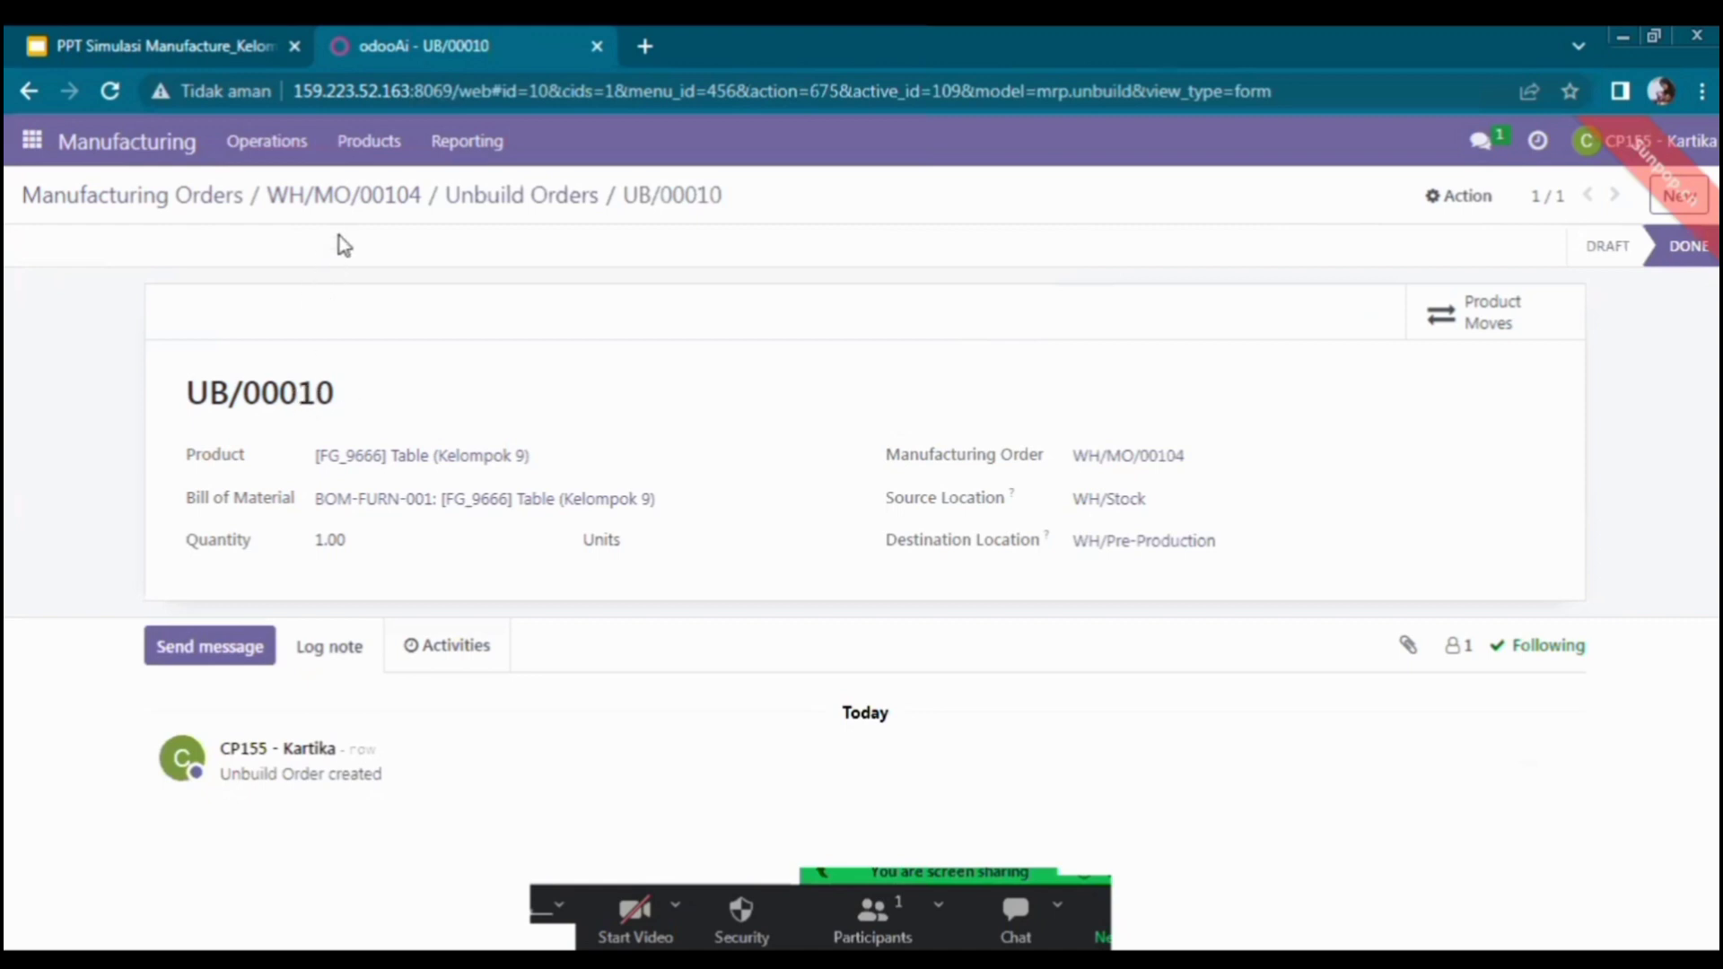
pyautogui.click(232, 50)
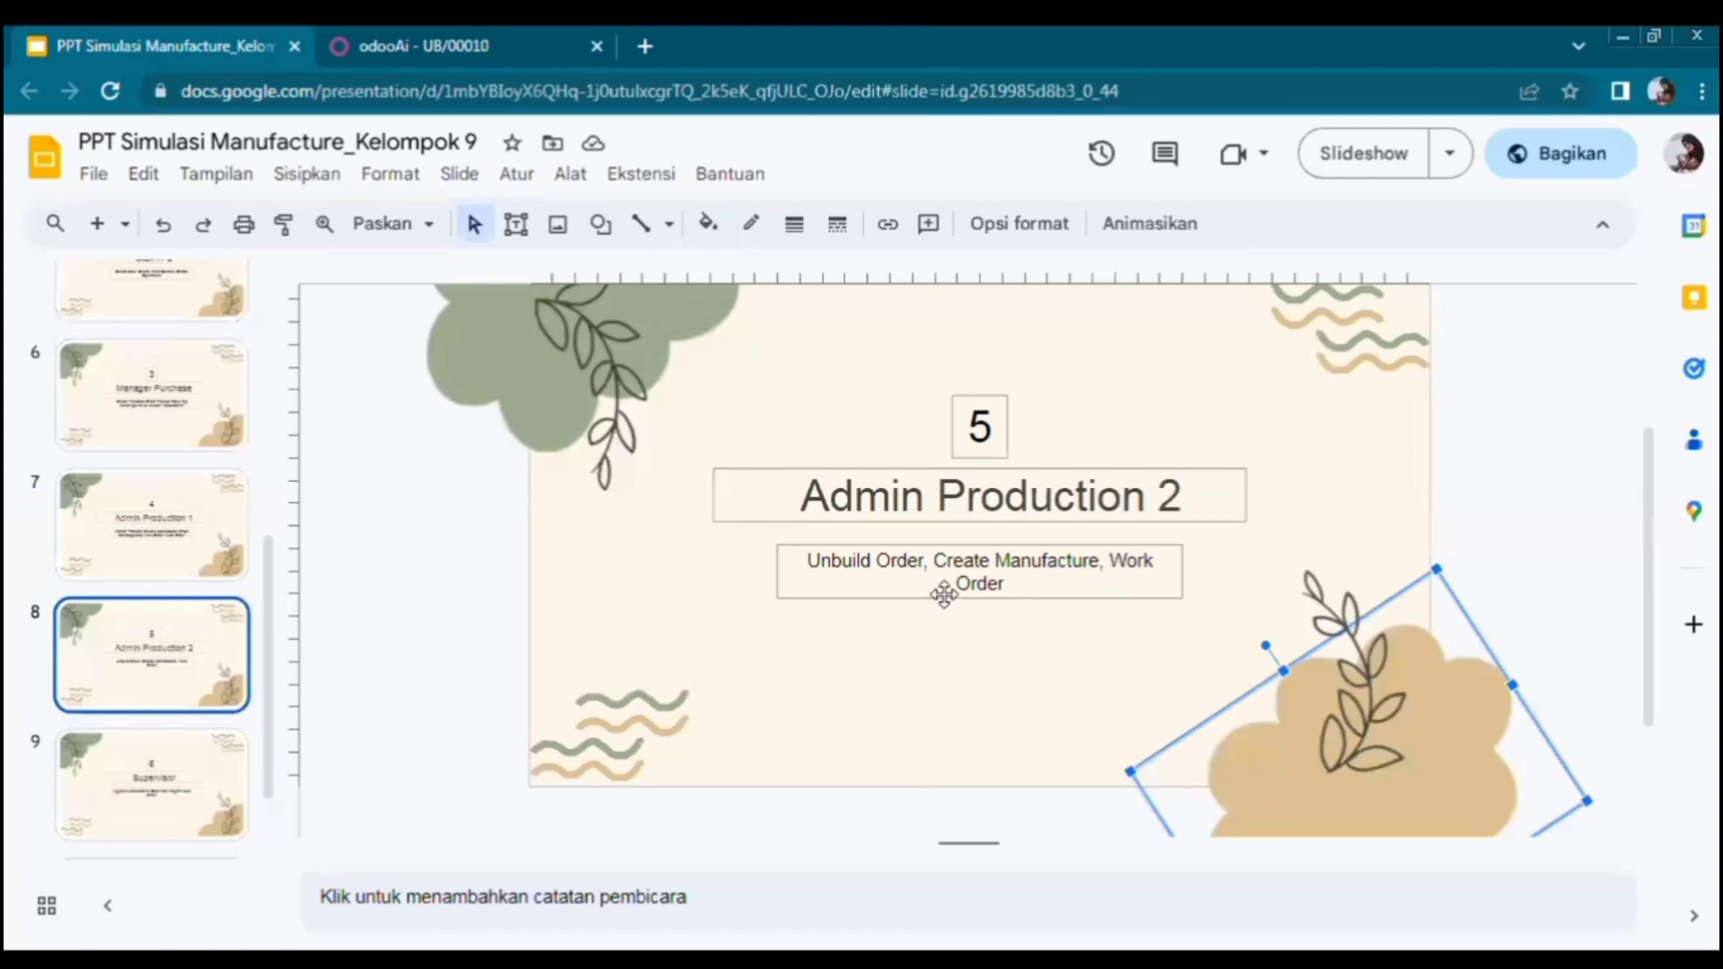
pyautogui.click(478, 31)
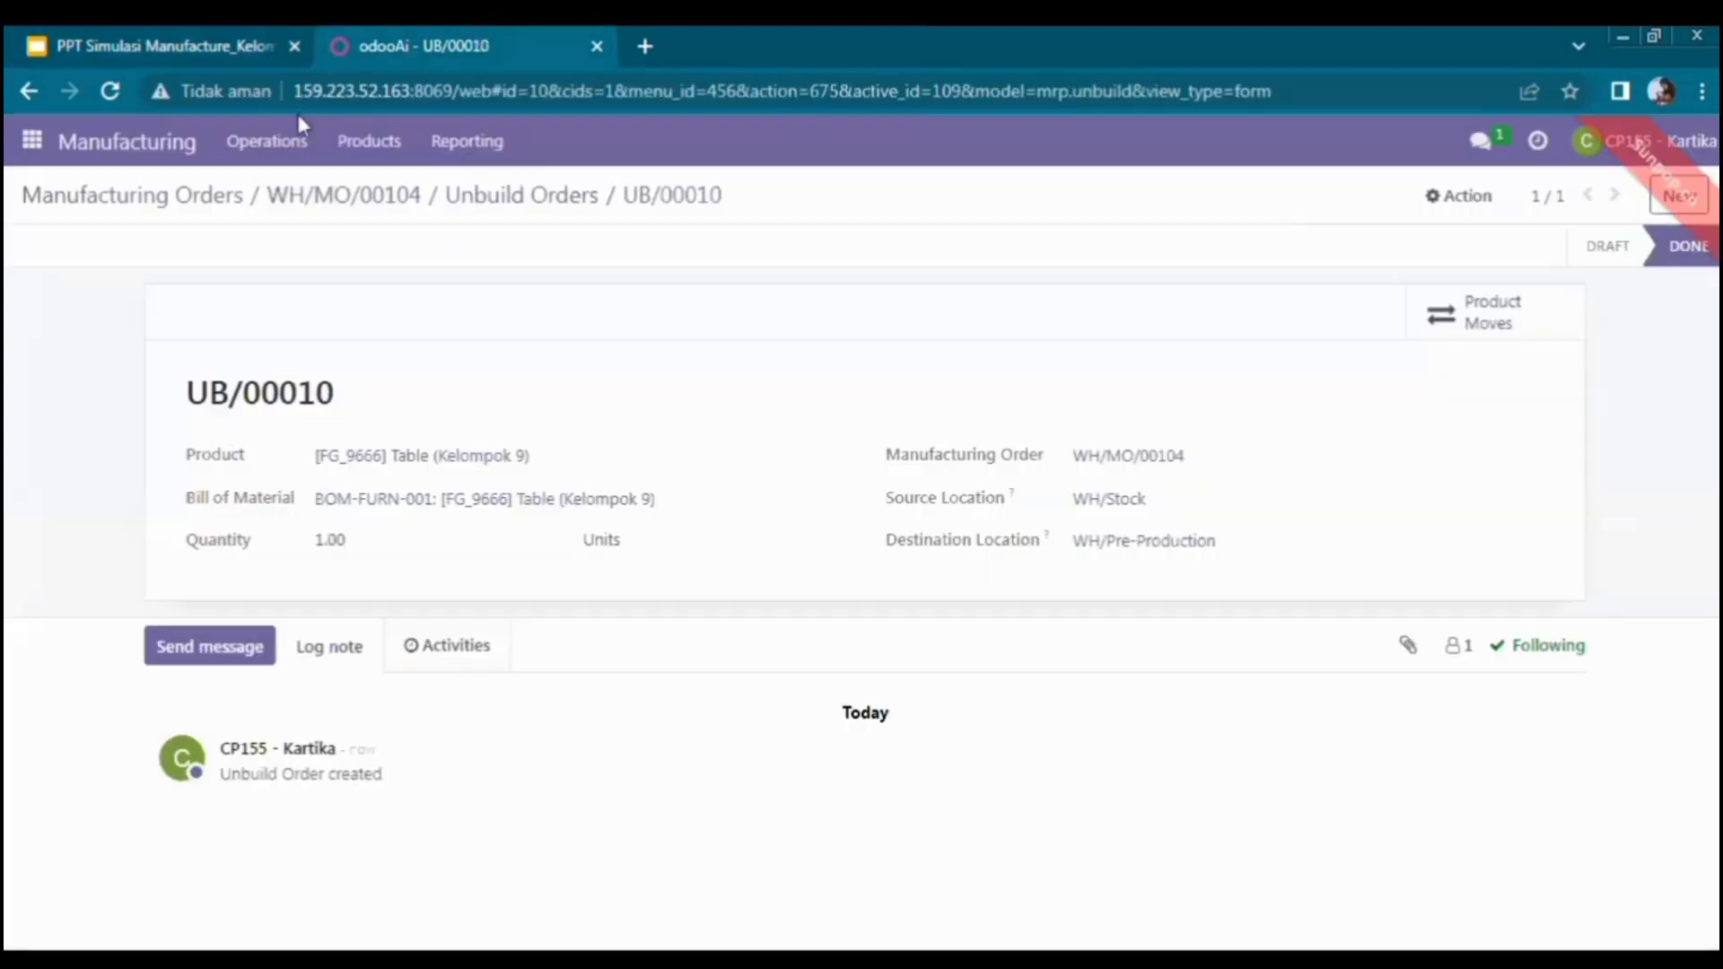
# - Create a manufacturing order for 1 [FG_9666] Table (Kelompok 9) and confirm it as WH/MO/00105
pyautogui.click(170, 154)
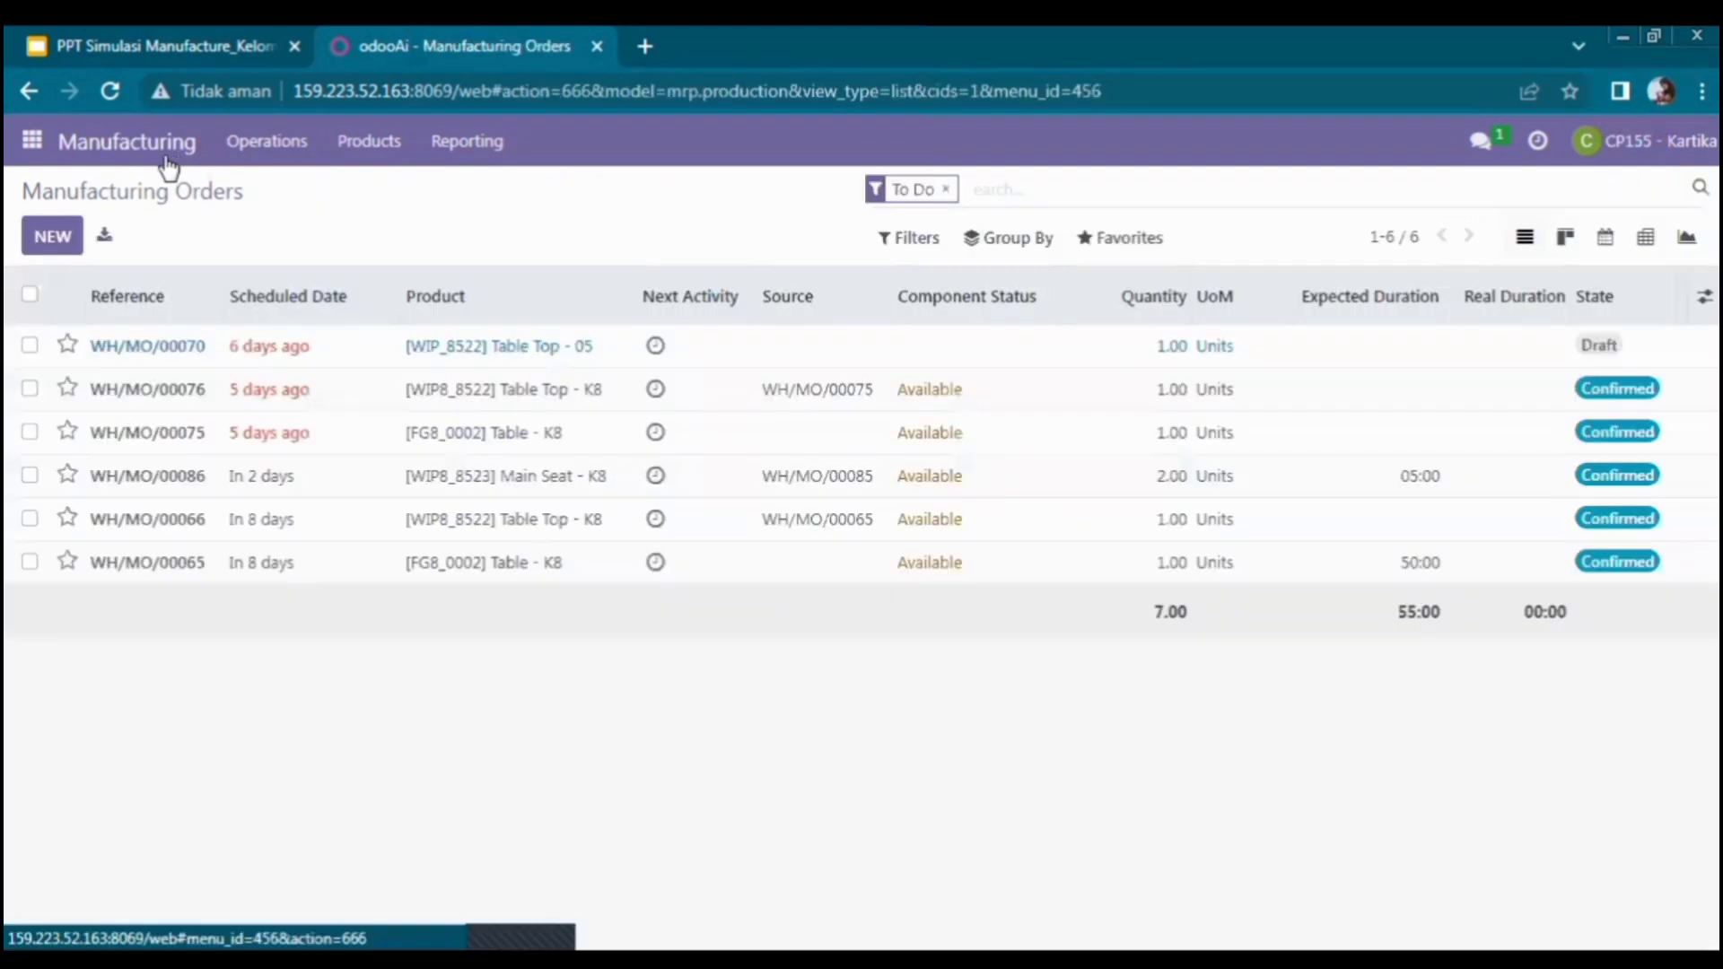
pyautogui.click(68, 244)
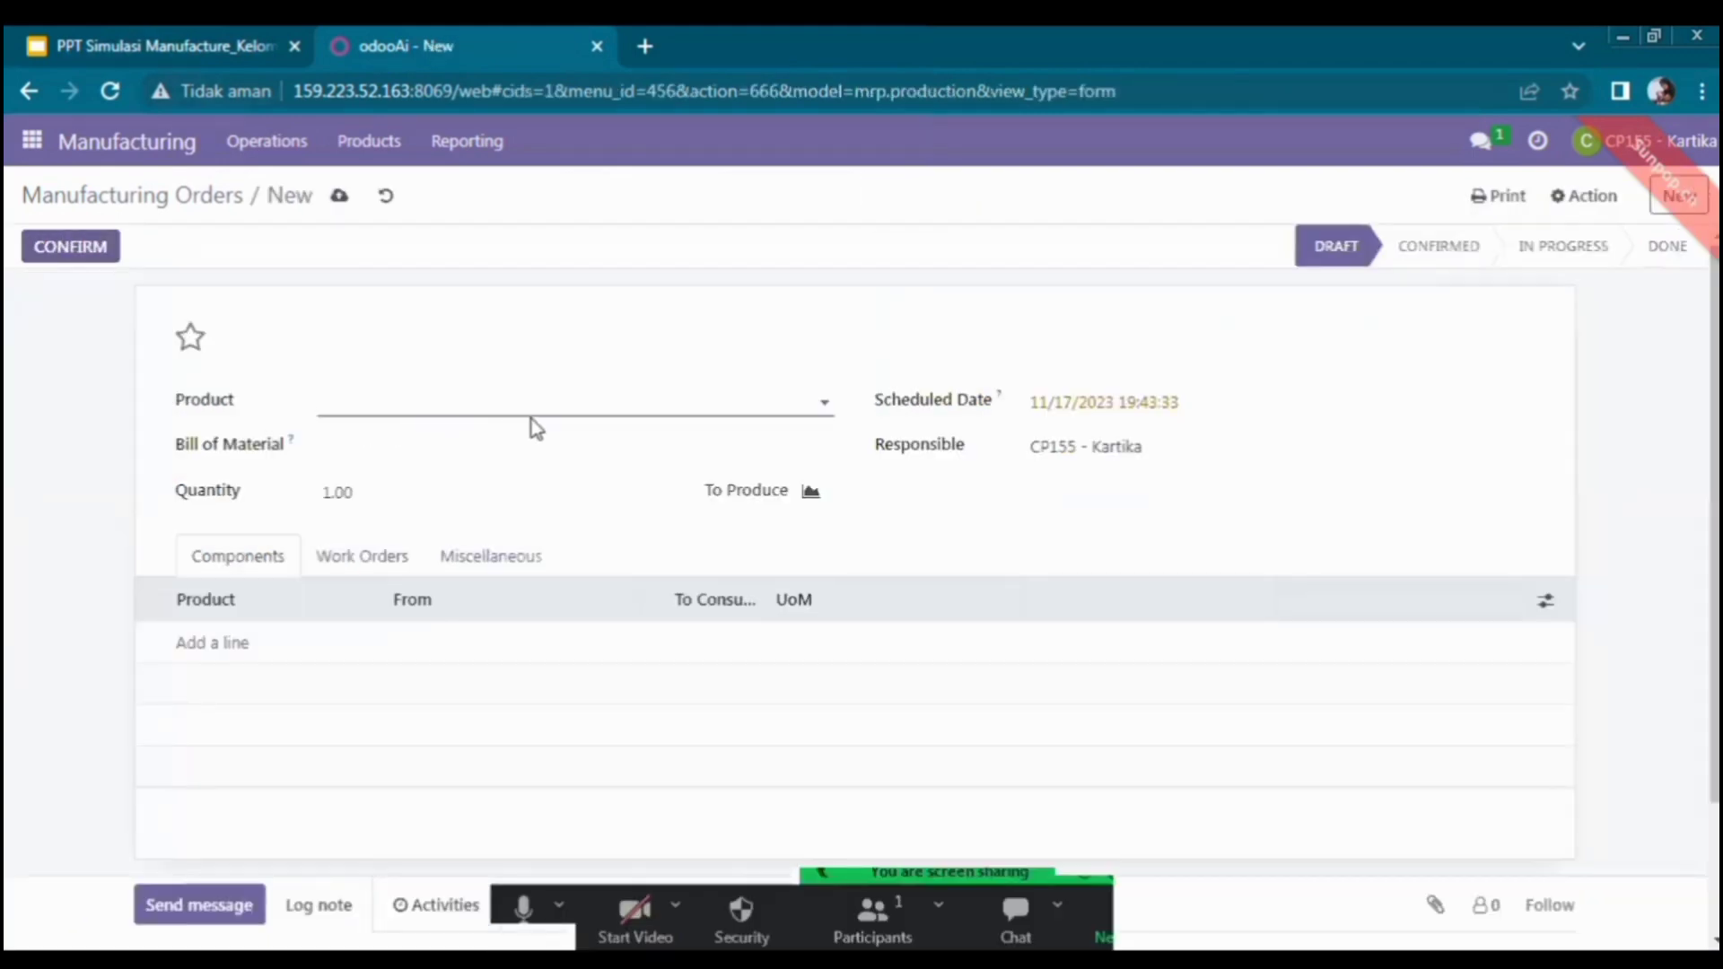
pyautogui.click(1306, 781)
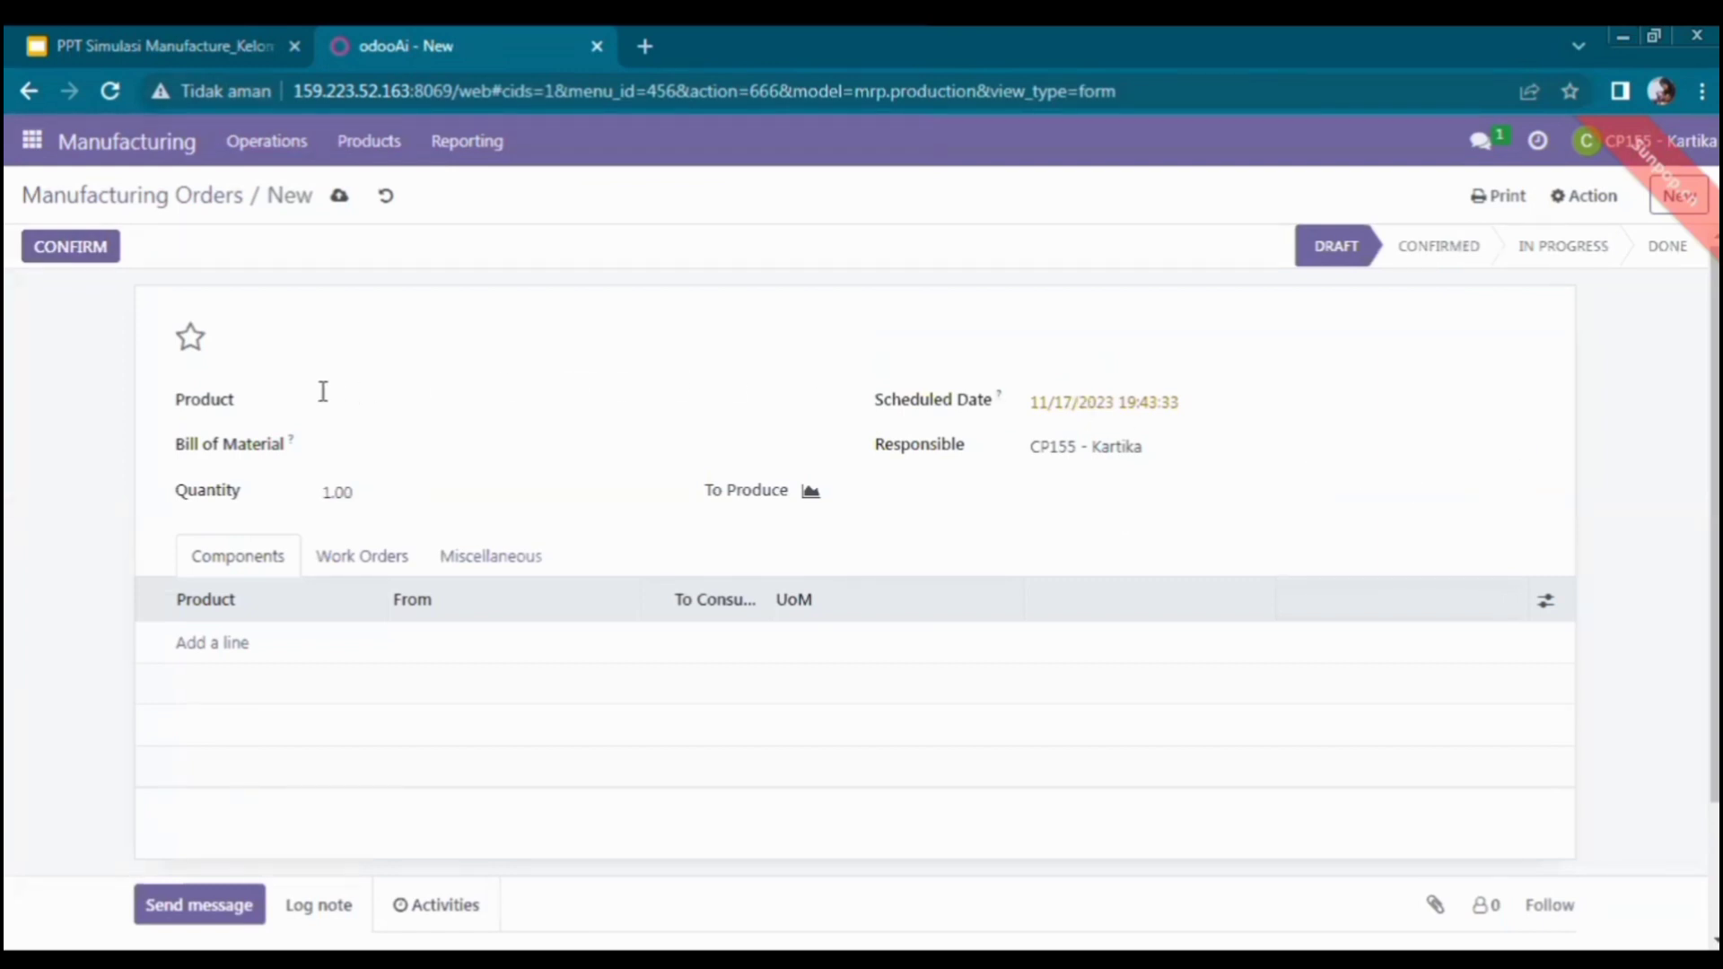
pyautogui.click(386, 406)
pyautogui.write('t')
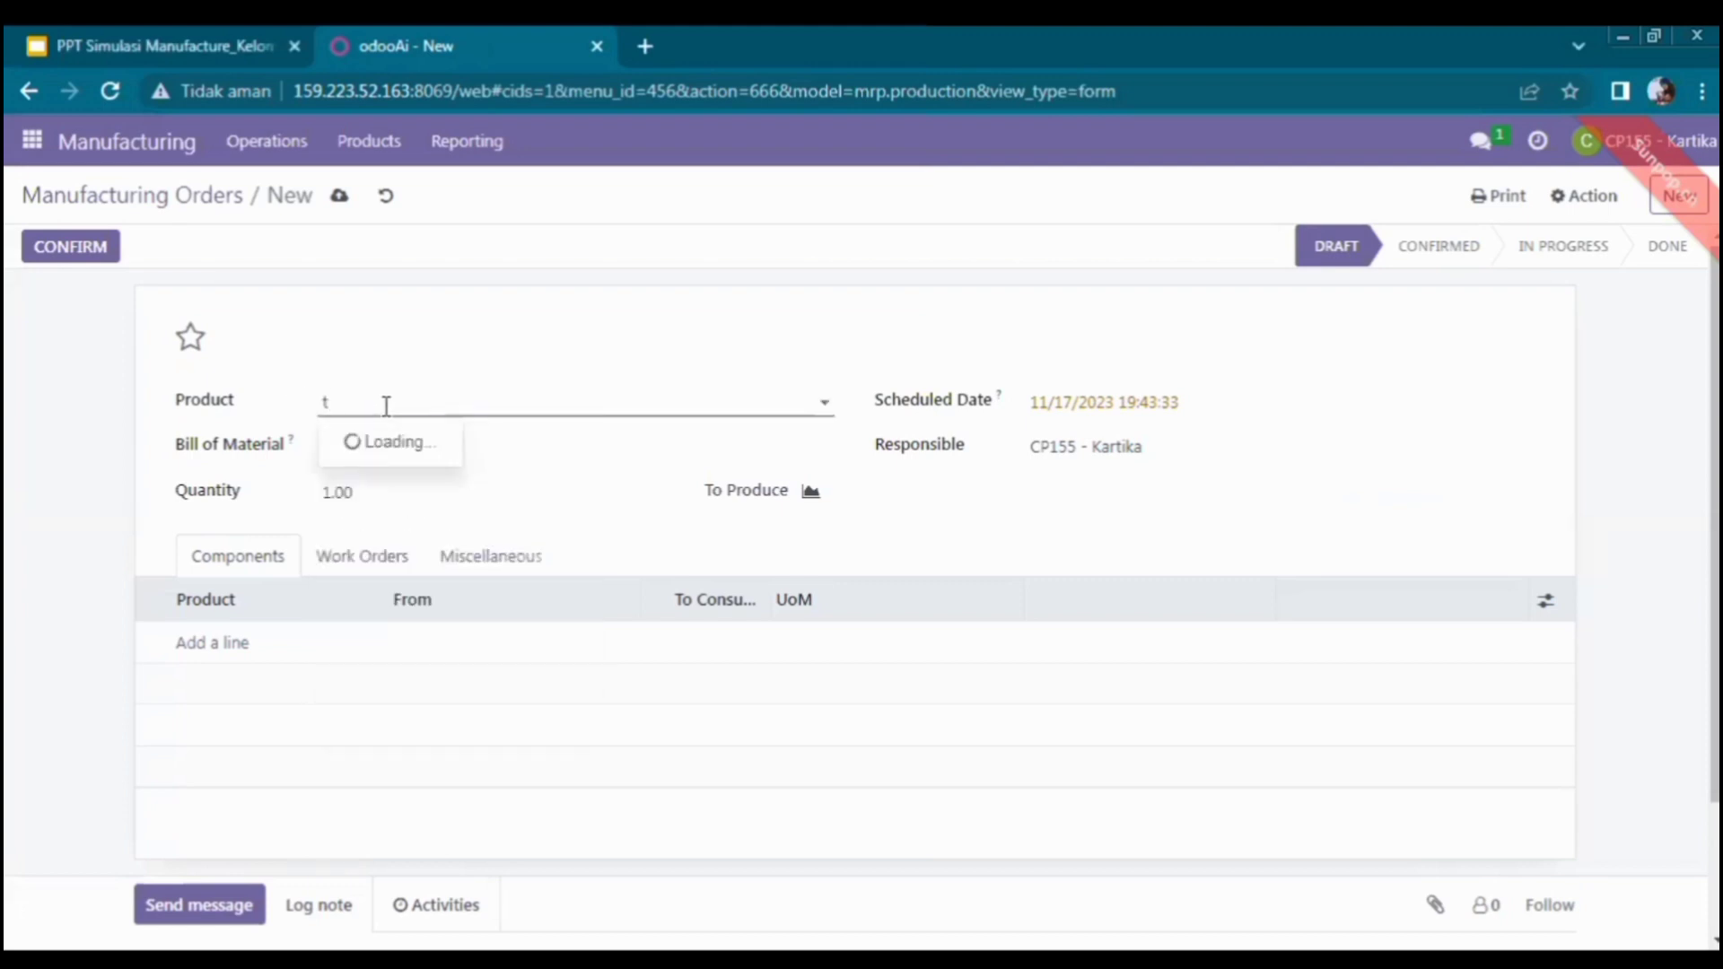
pyautogui.write('able')
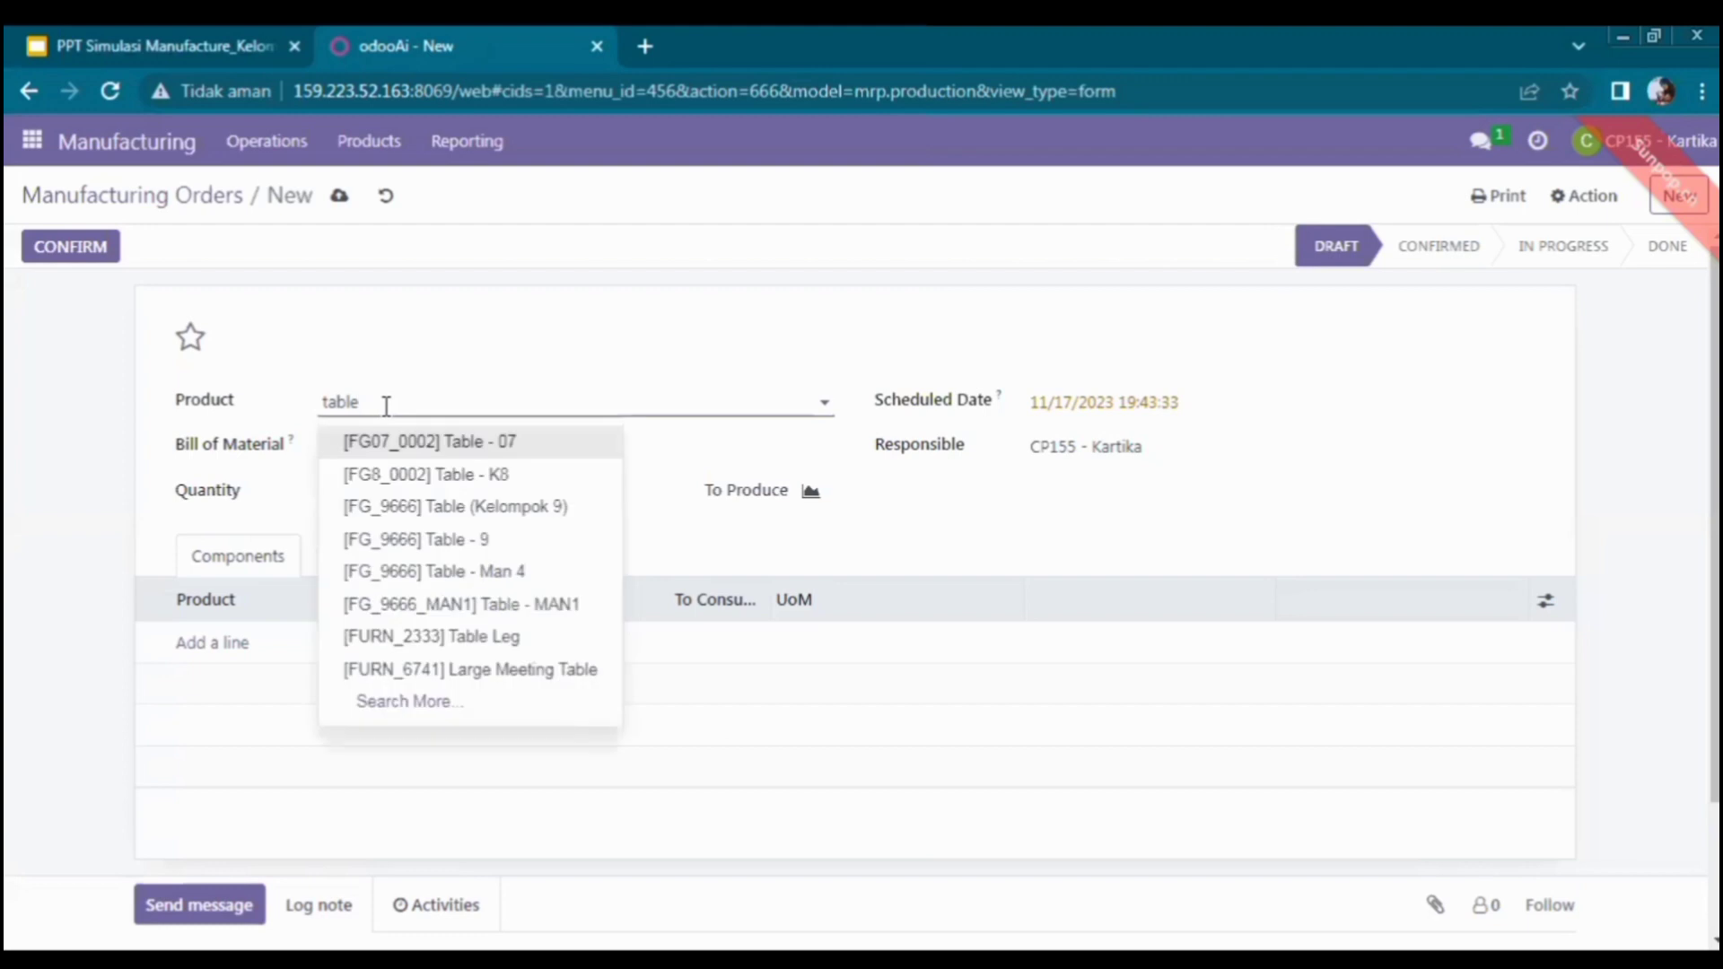
pyautogui.click(446, 508)
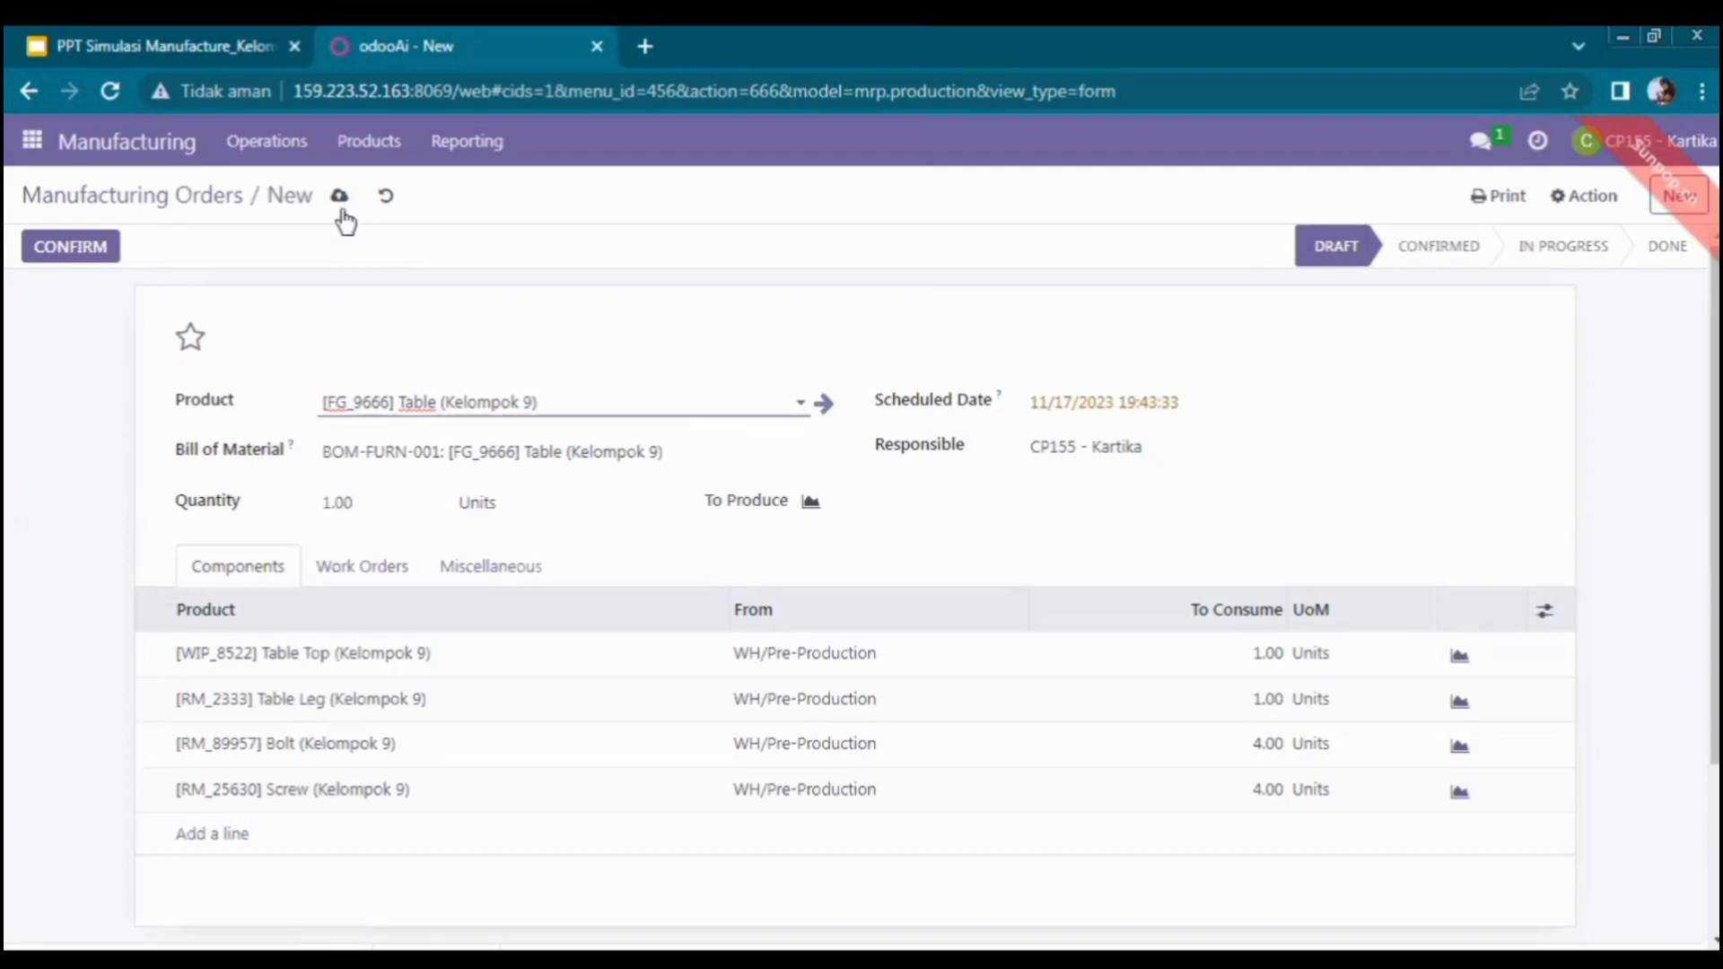
pyautogui.click(105, 254)
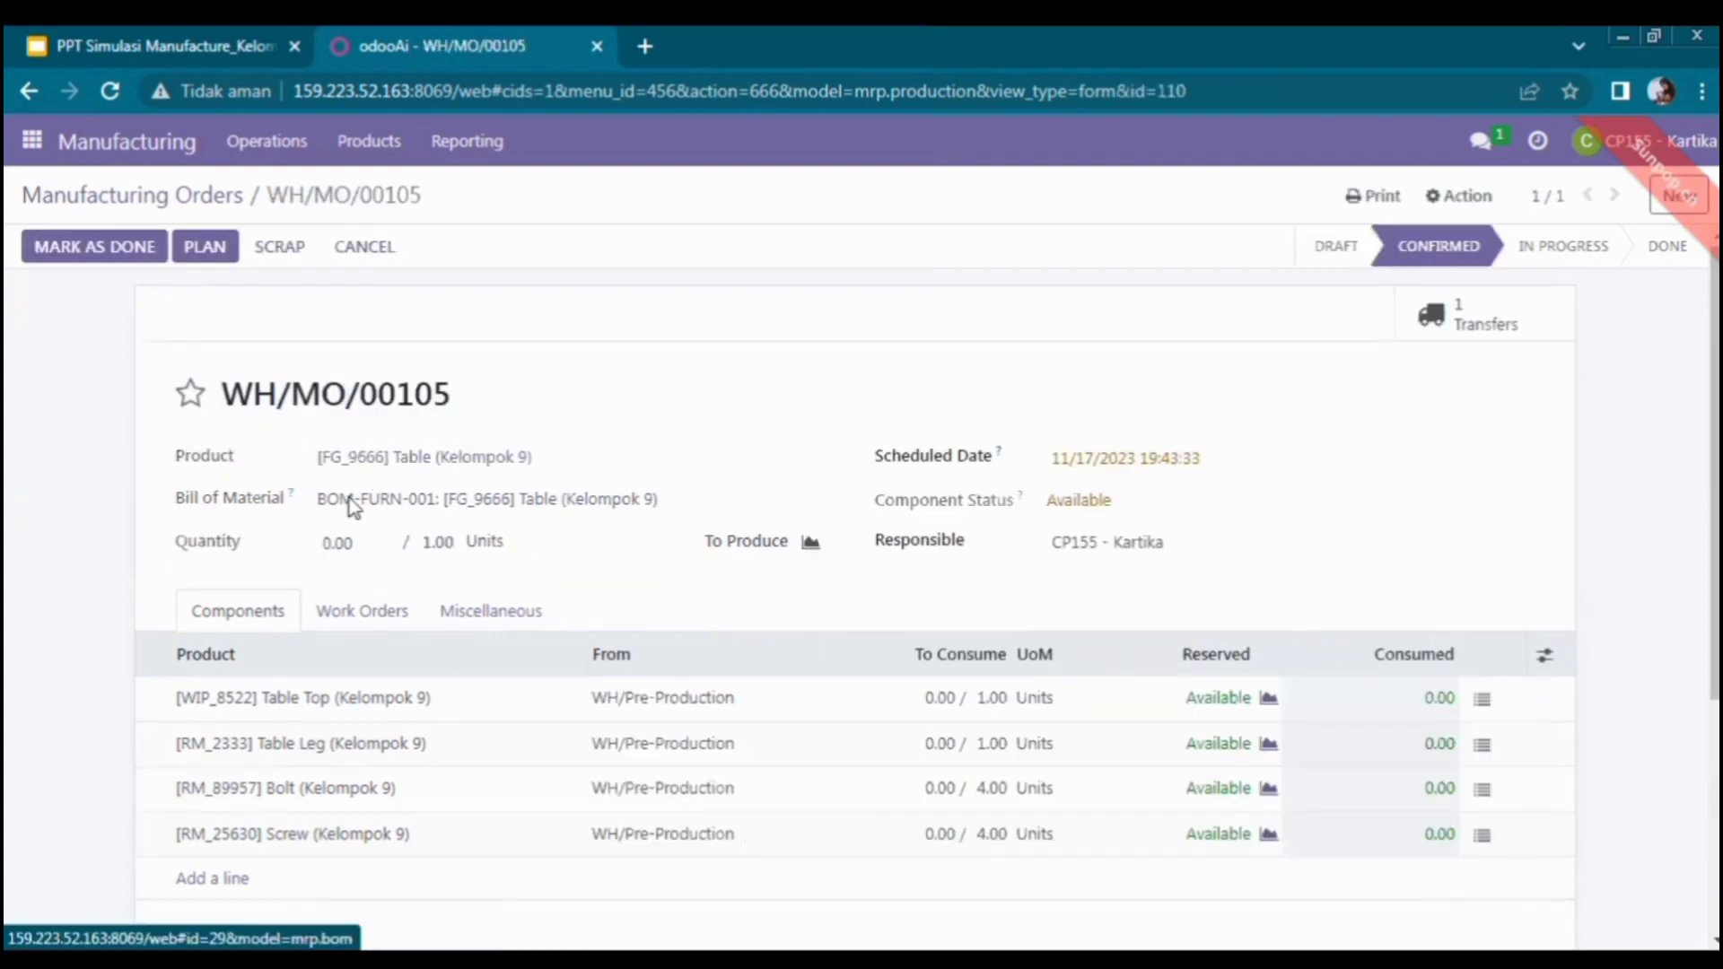
# - Start the Cutting, Assembly and Varnish work orders of WH/MO/00105, then finish Cutting and Varnish
pyautogui.click(181, 43)
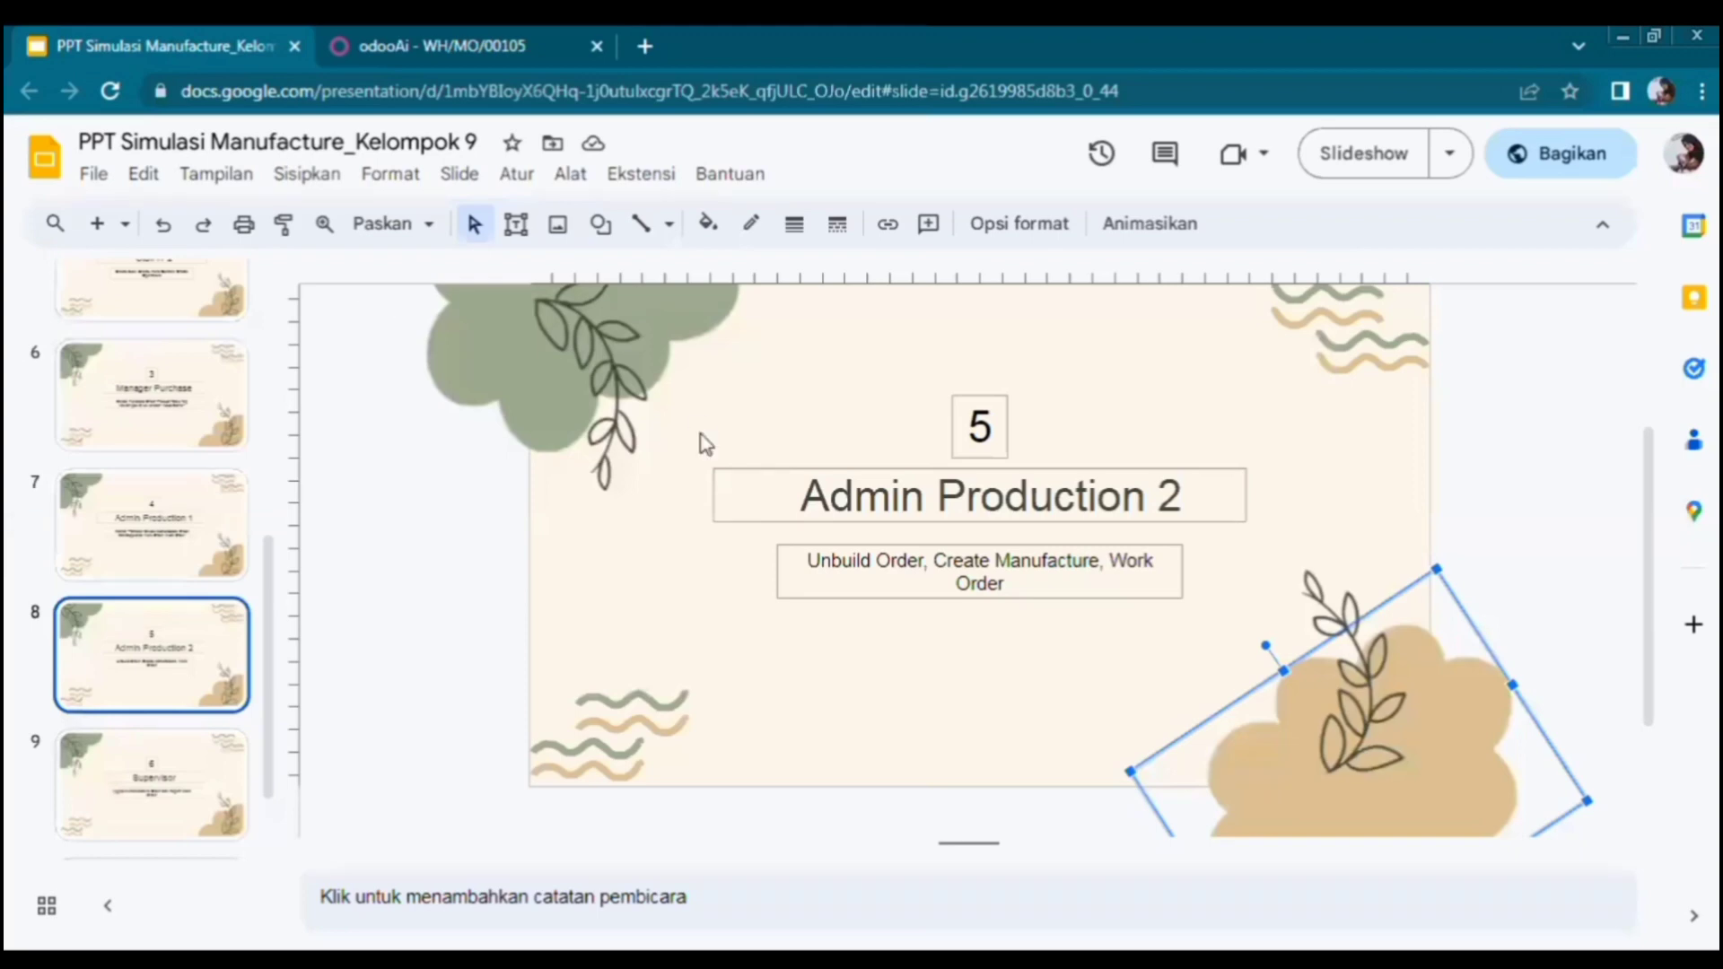
pyautogui.click(461, 39)
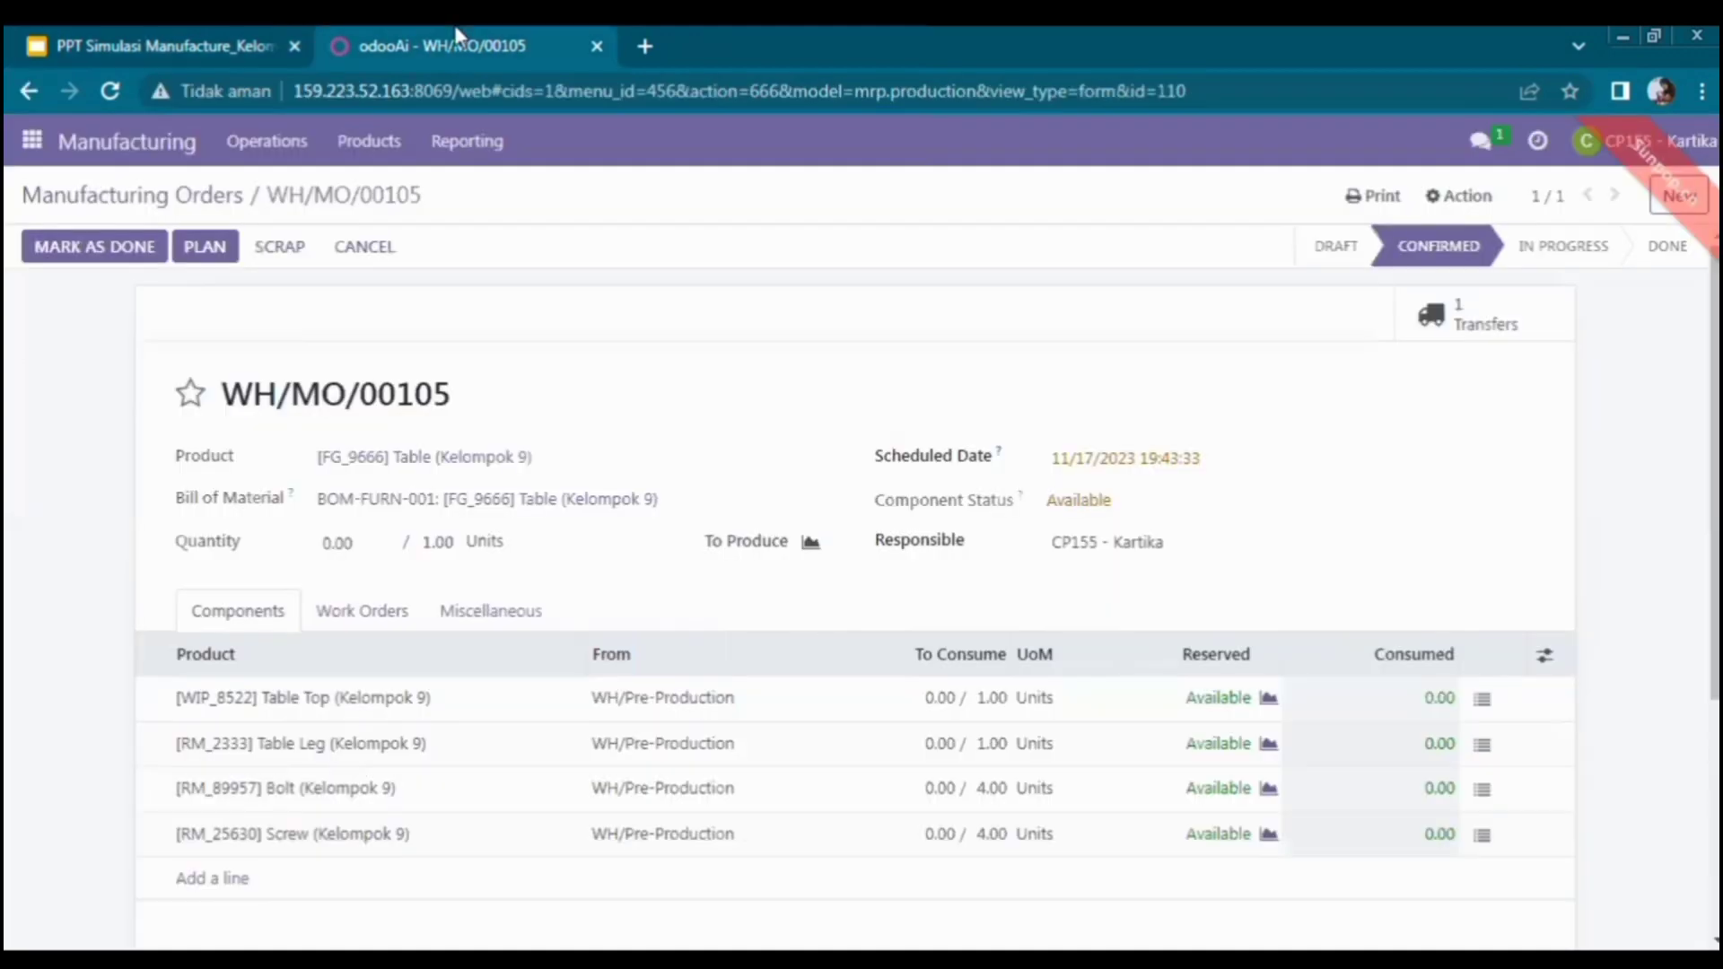
pyautogui.click(367, 619)
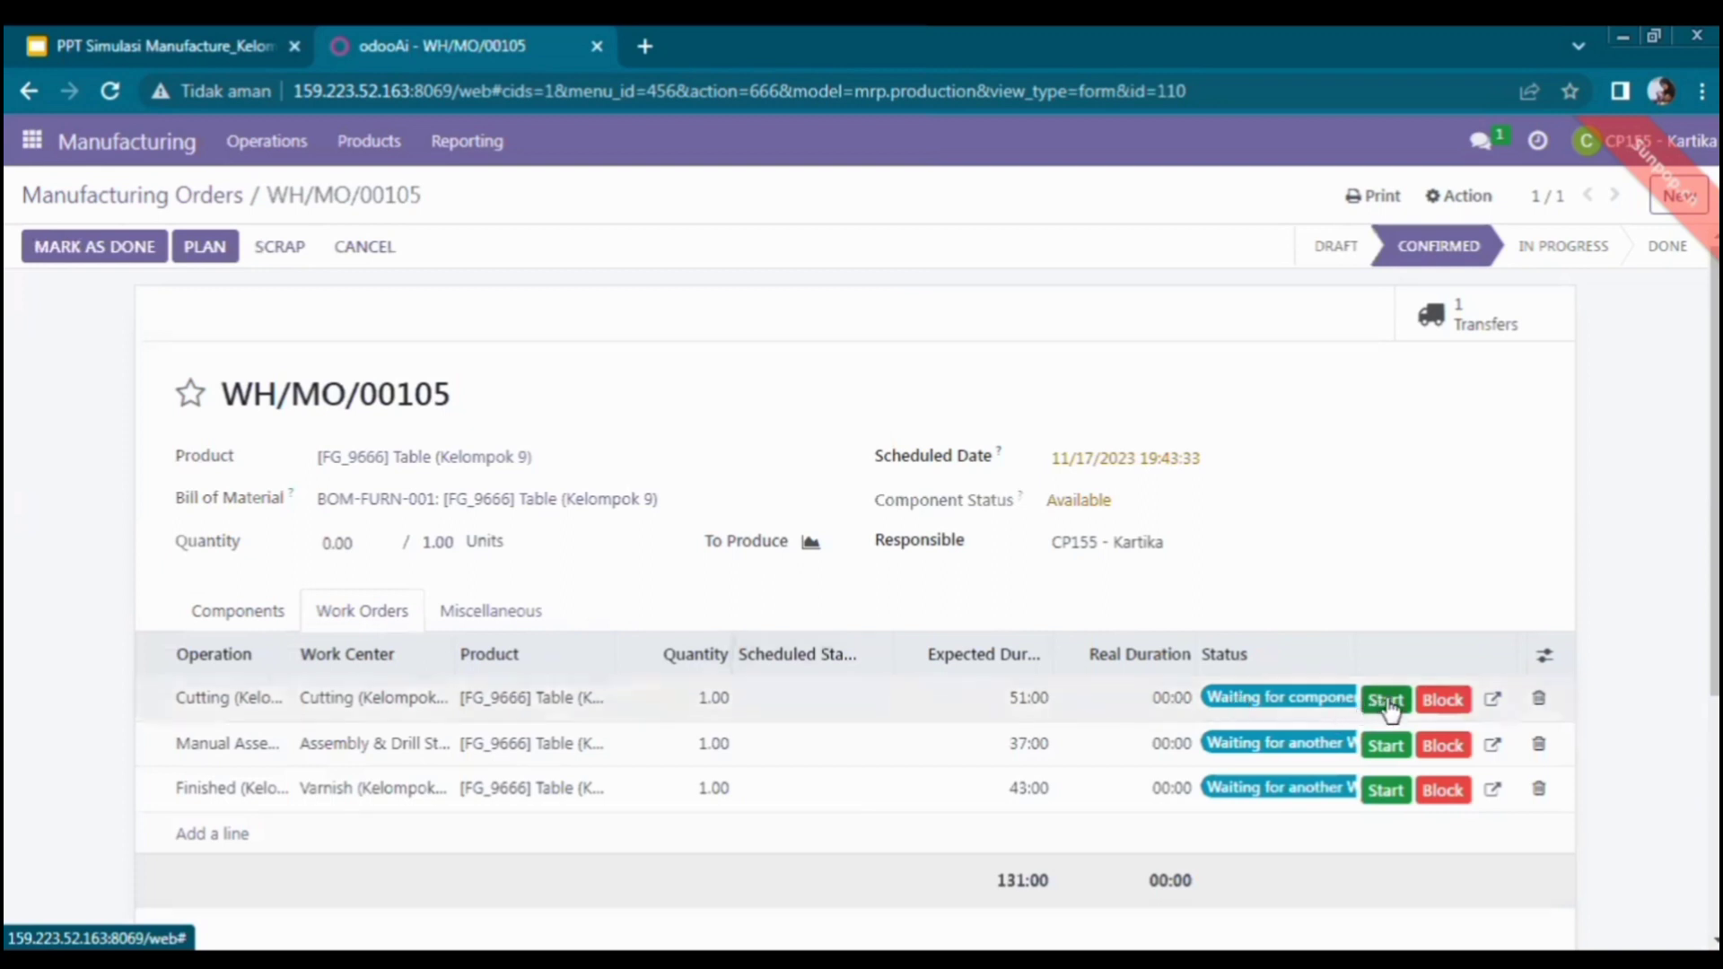
pyautogui.click(1387, 702)
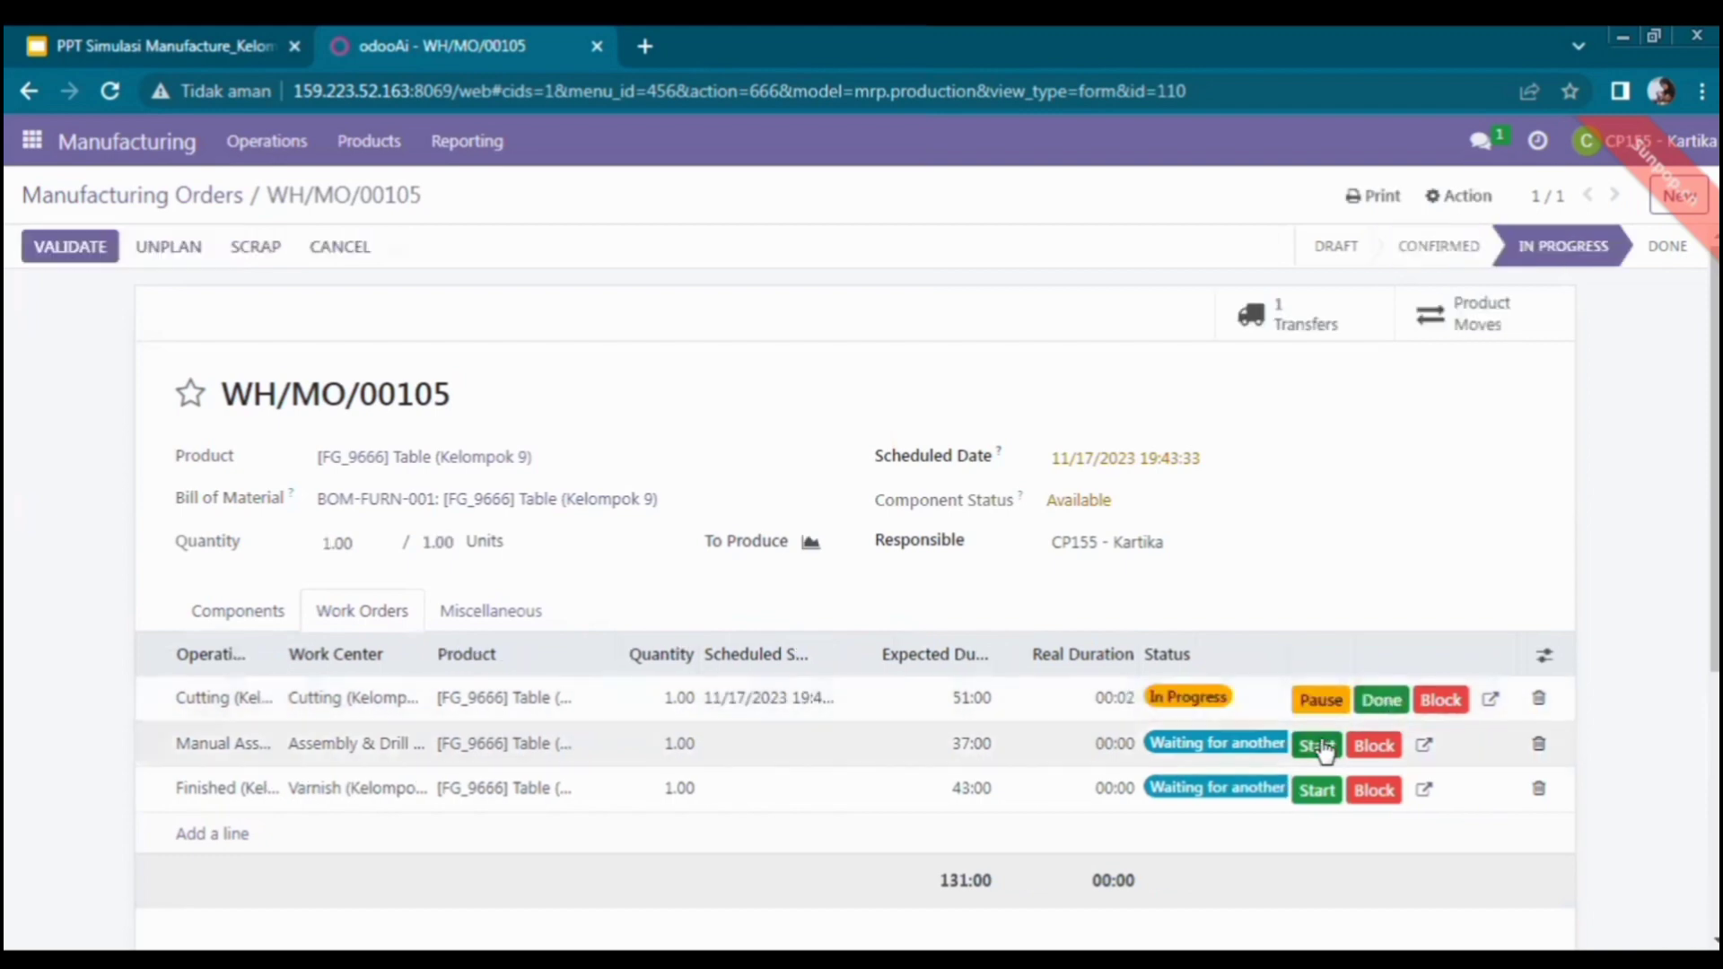
pyautogui.click(1324, 747)
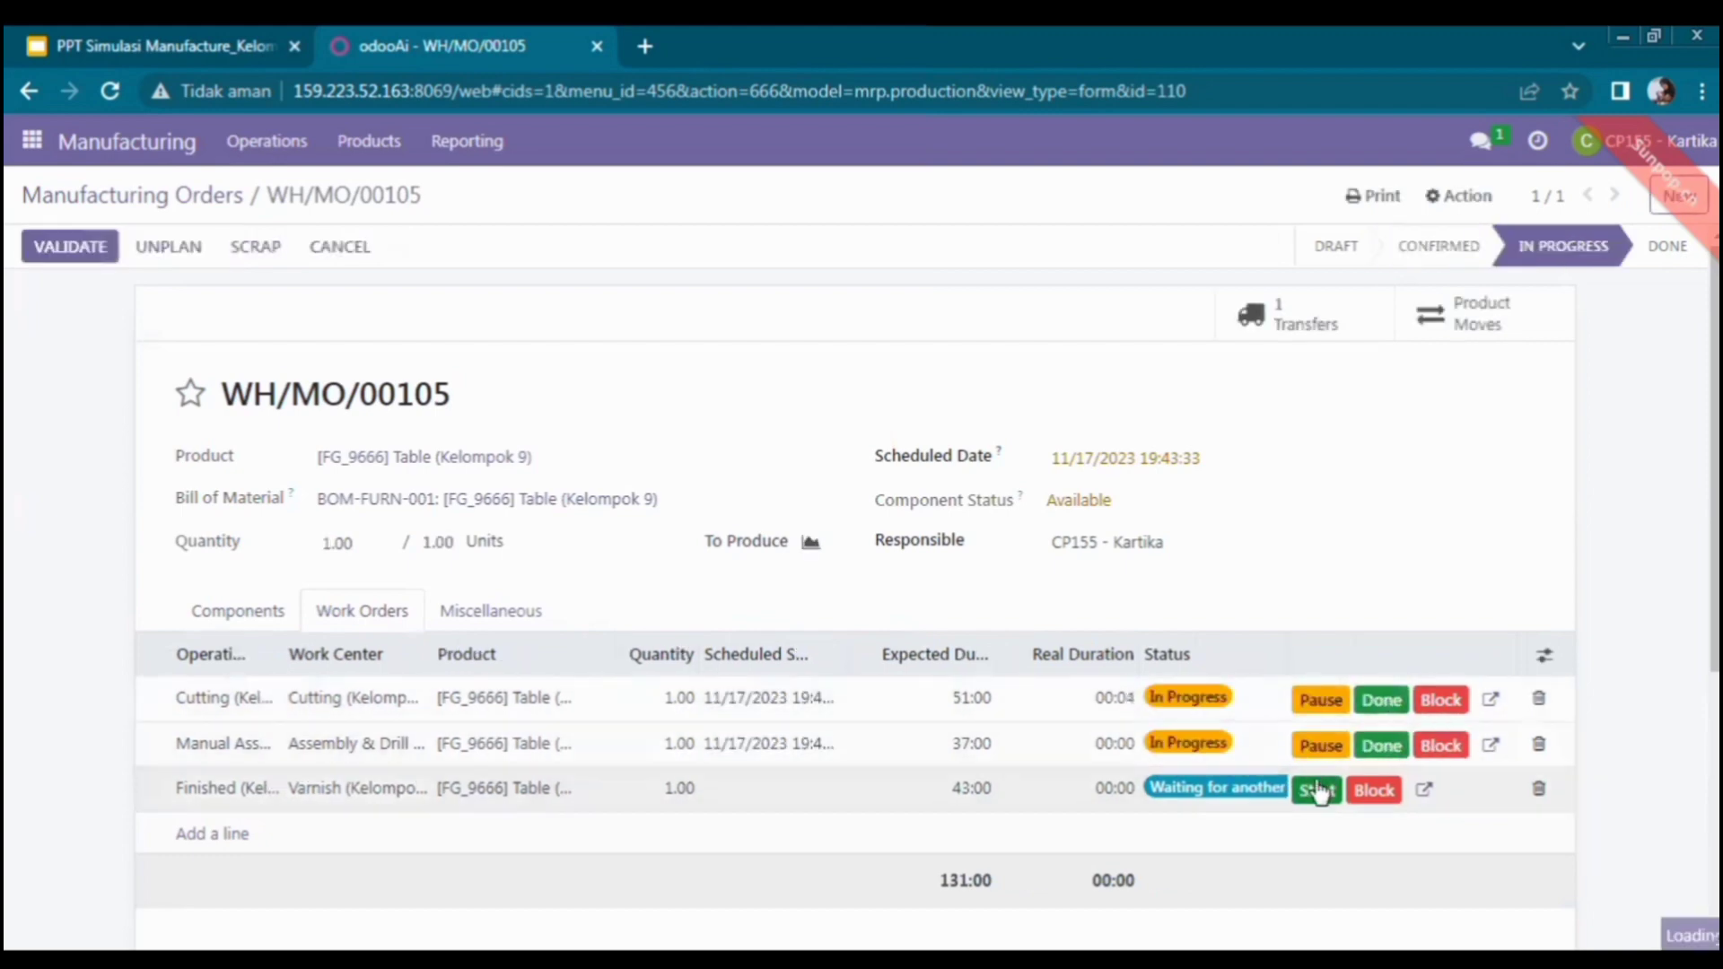
pyautogui.click(1318, 791)
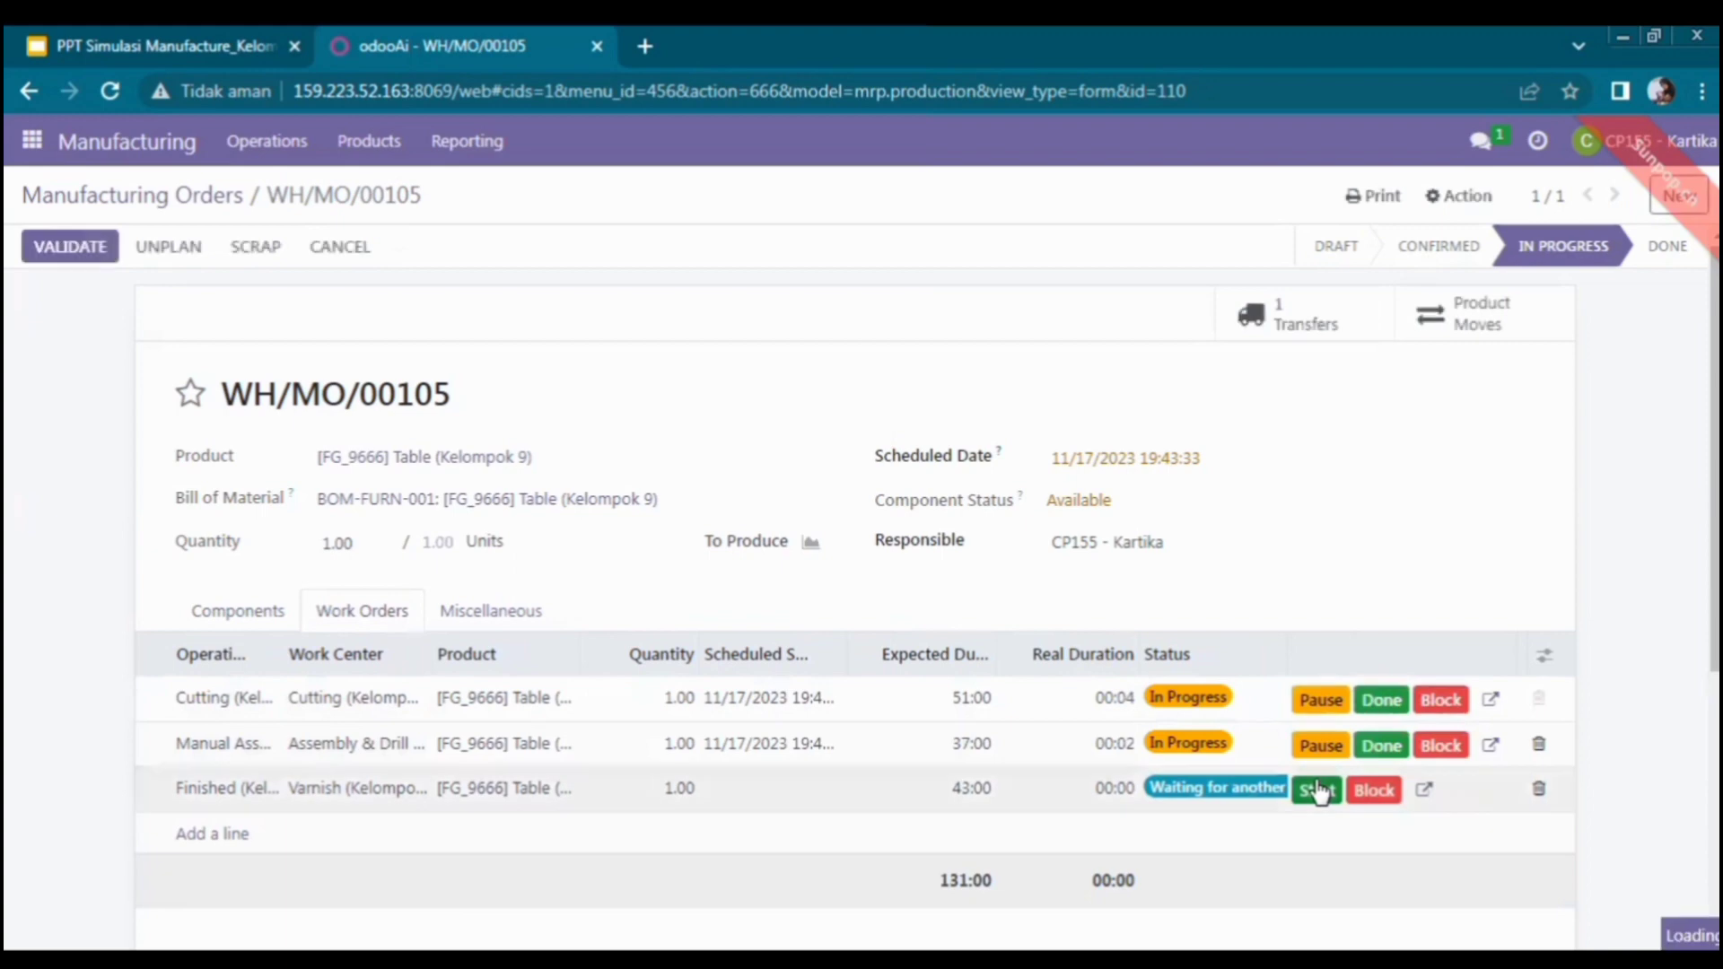
pyautogui.click(1379, 701)
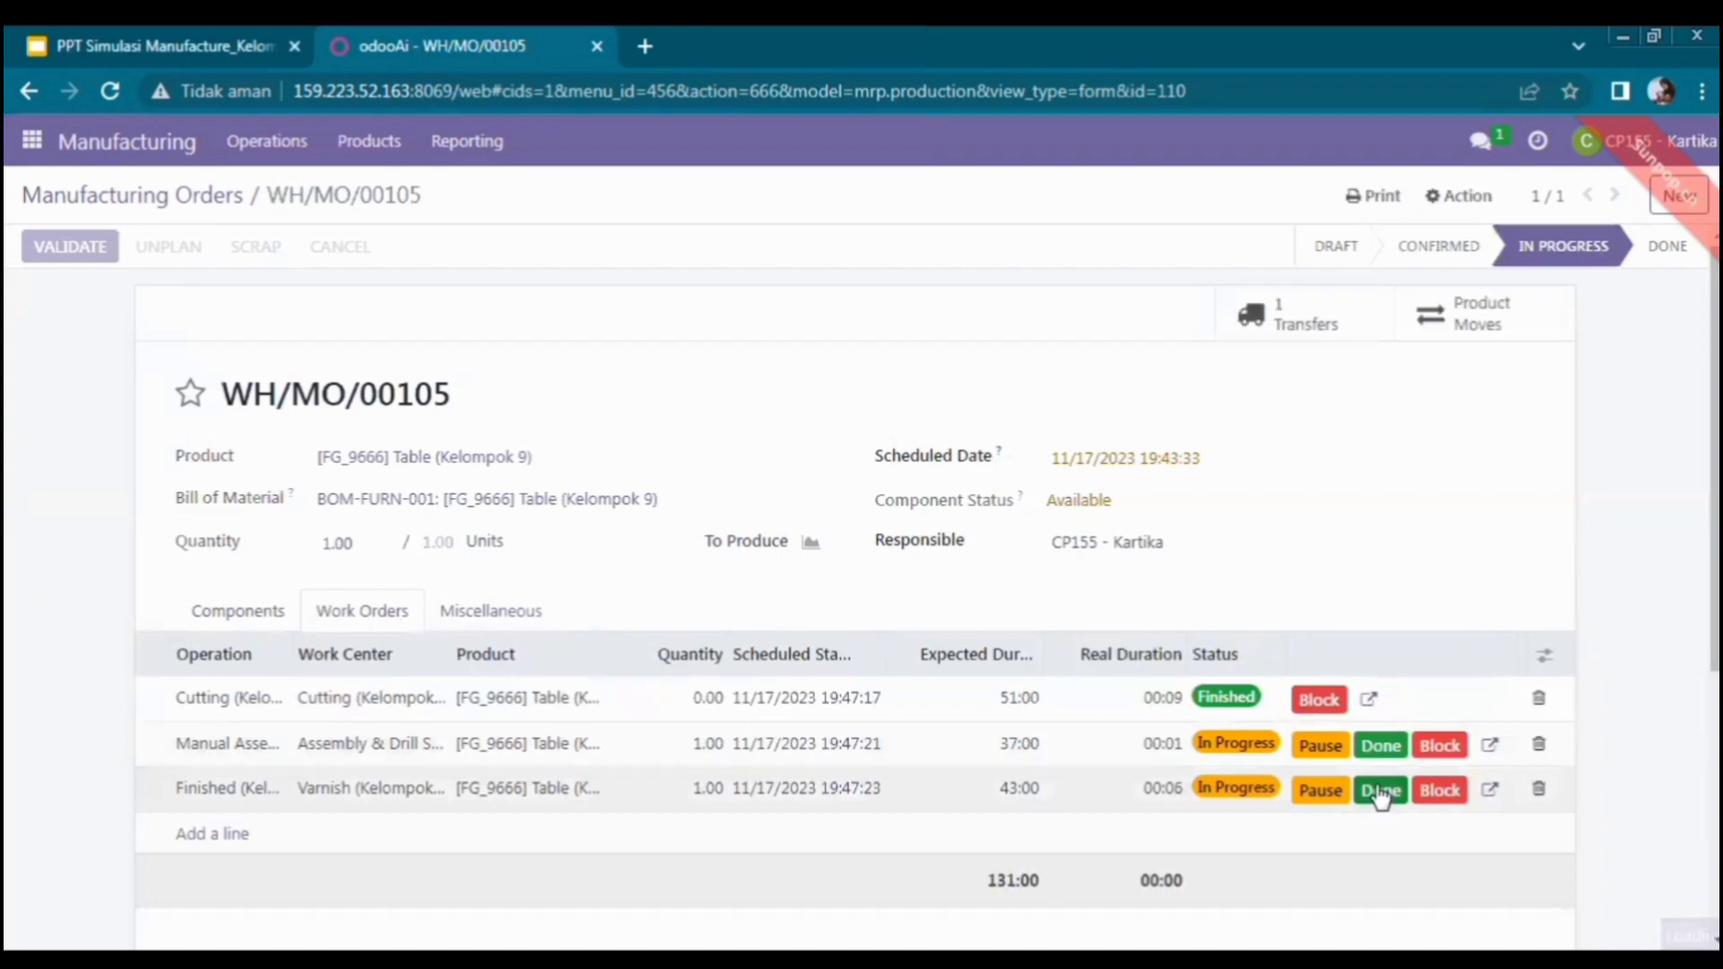
pyautogui.click(1379, 793)
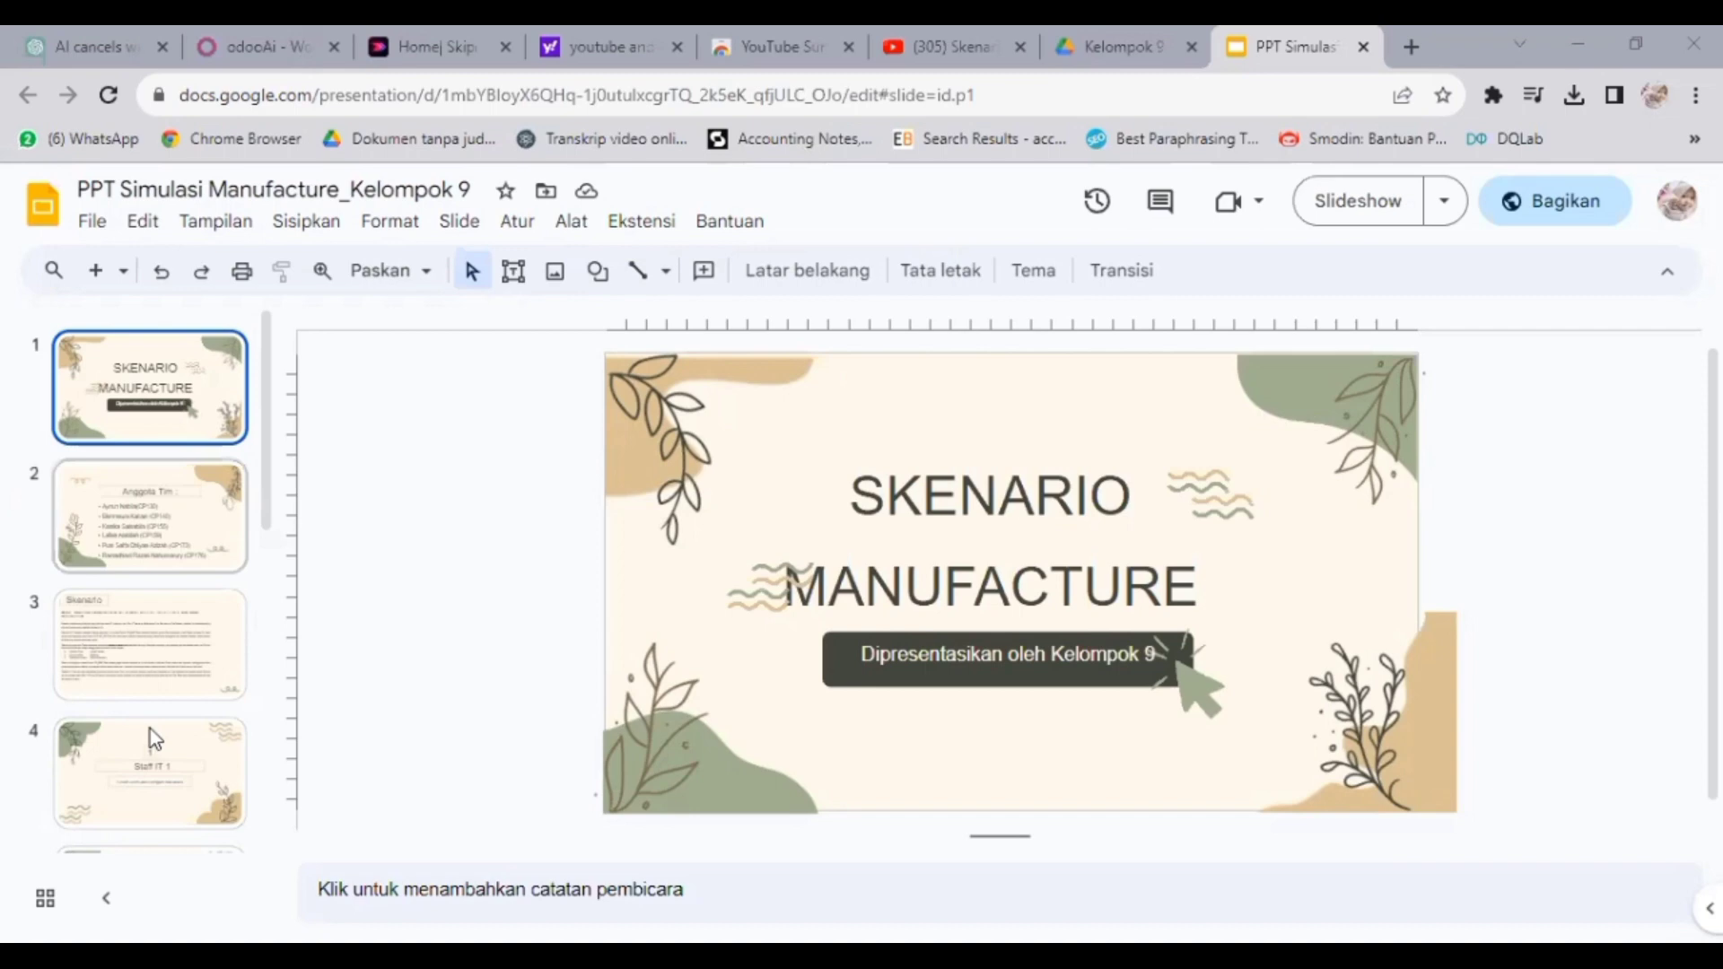
# - Scroll the filmstrip and select slide 9, the Supervisor slide
pyautogui.scroll(-10, 149, 729)
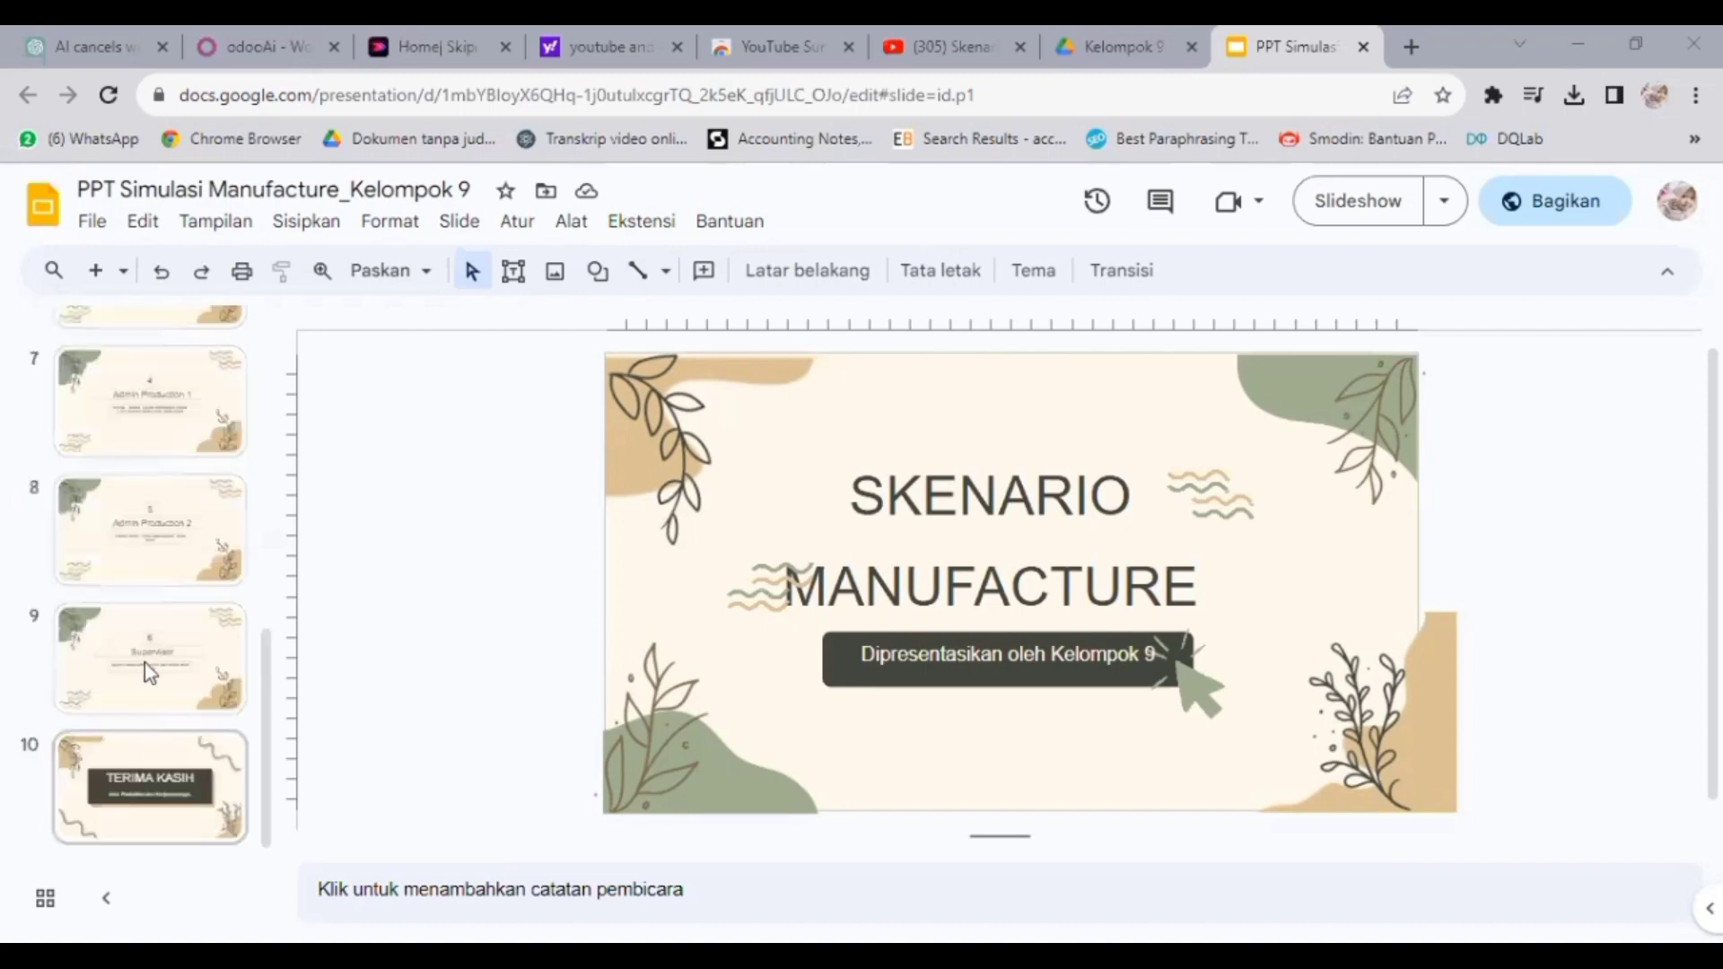
pyautogui.click(142, 660)
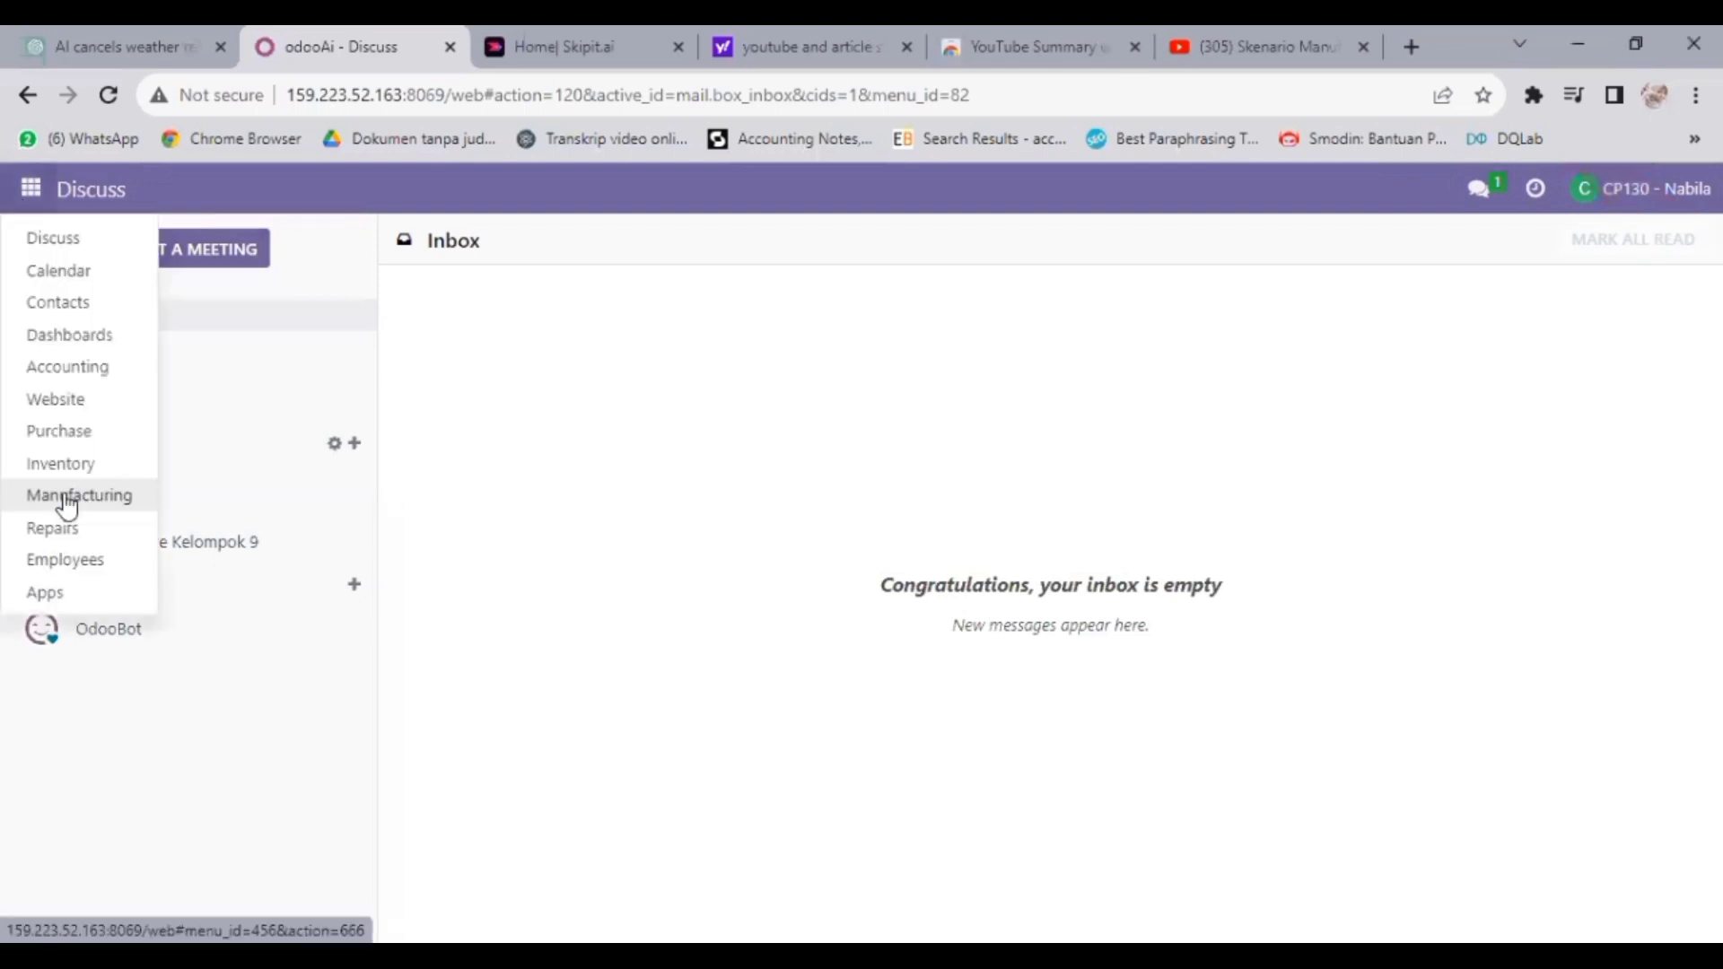
# - Open manufacturing order WH/MO/00105 from the Manufacturing app's order list
pyautogui.click(67, 497)
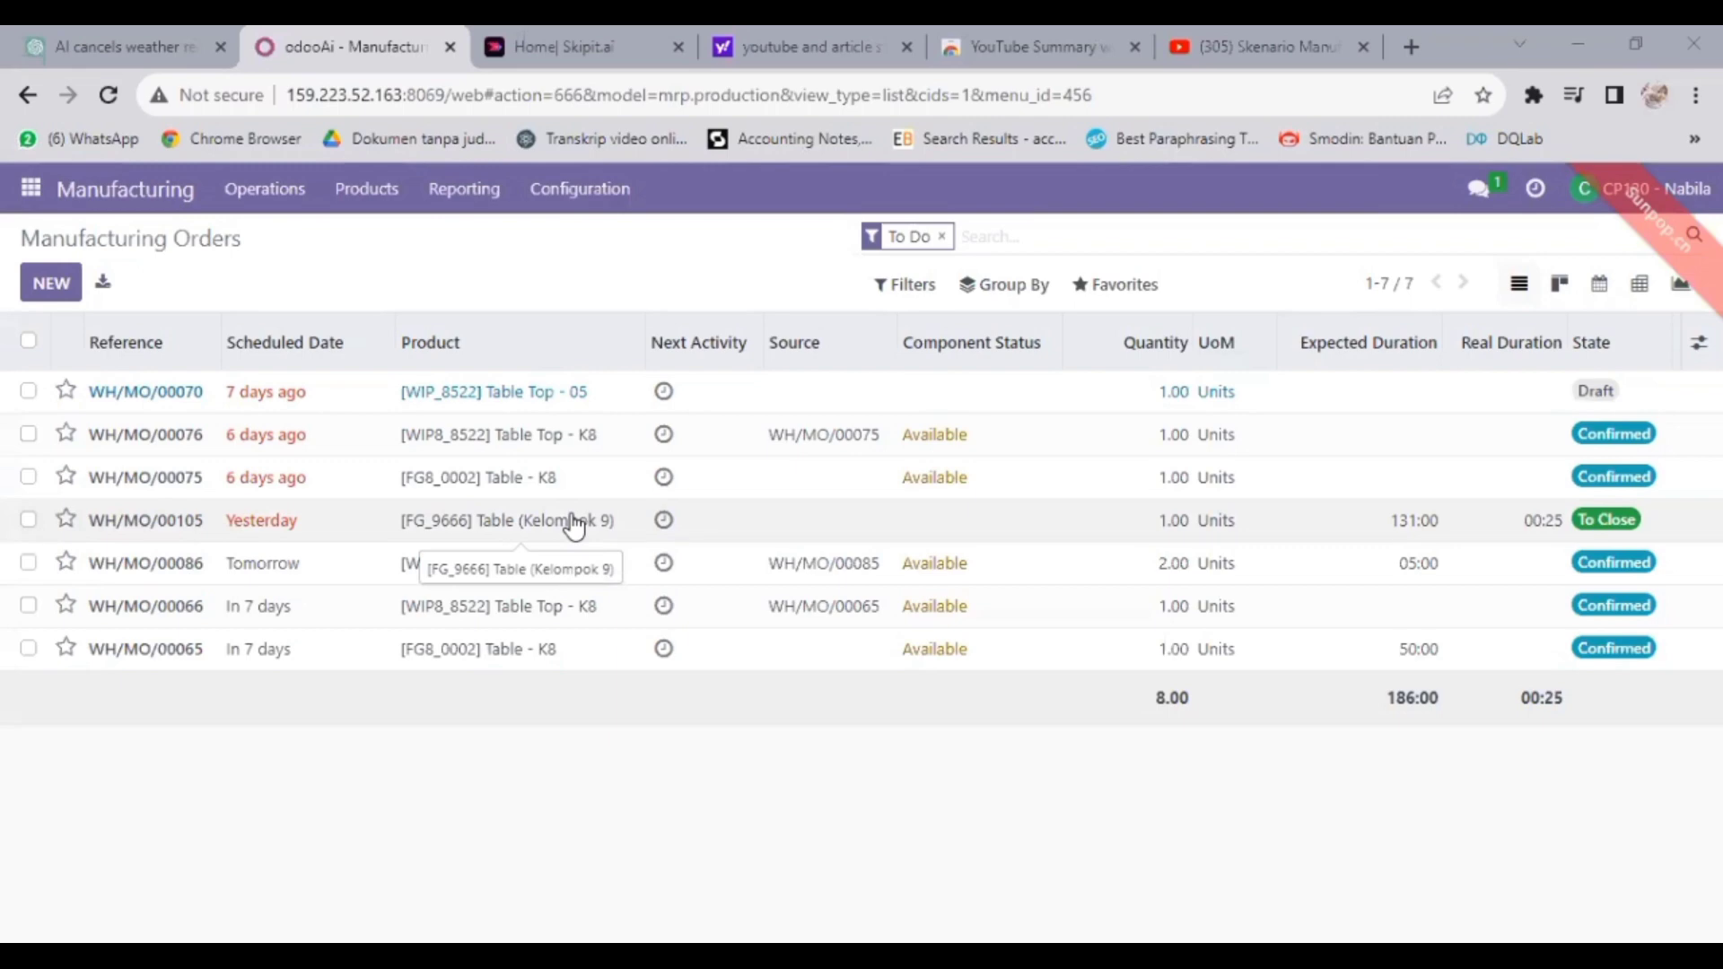
pyautogui.click(187, 525)
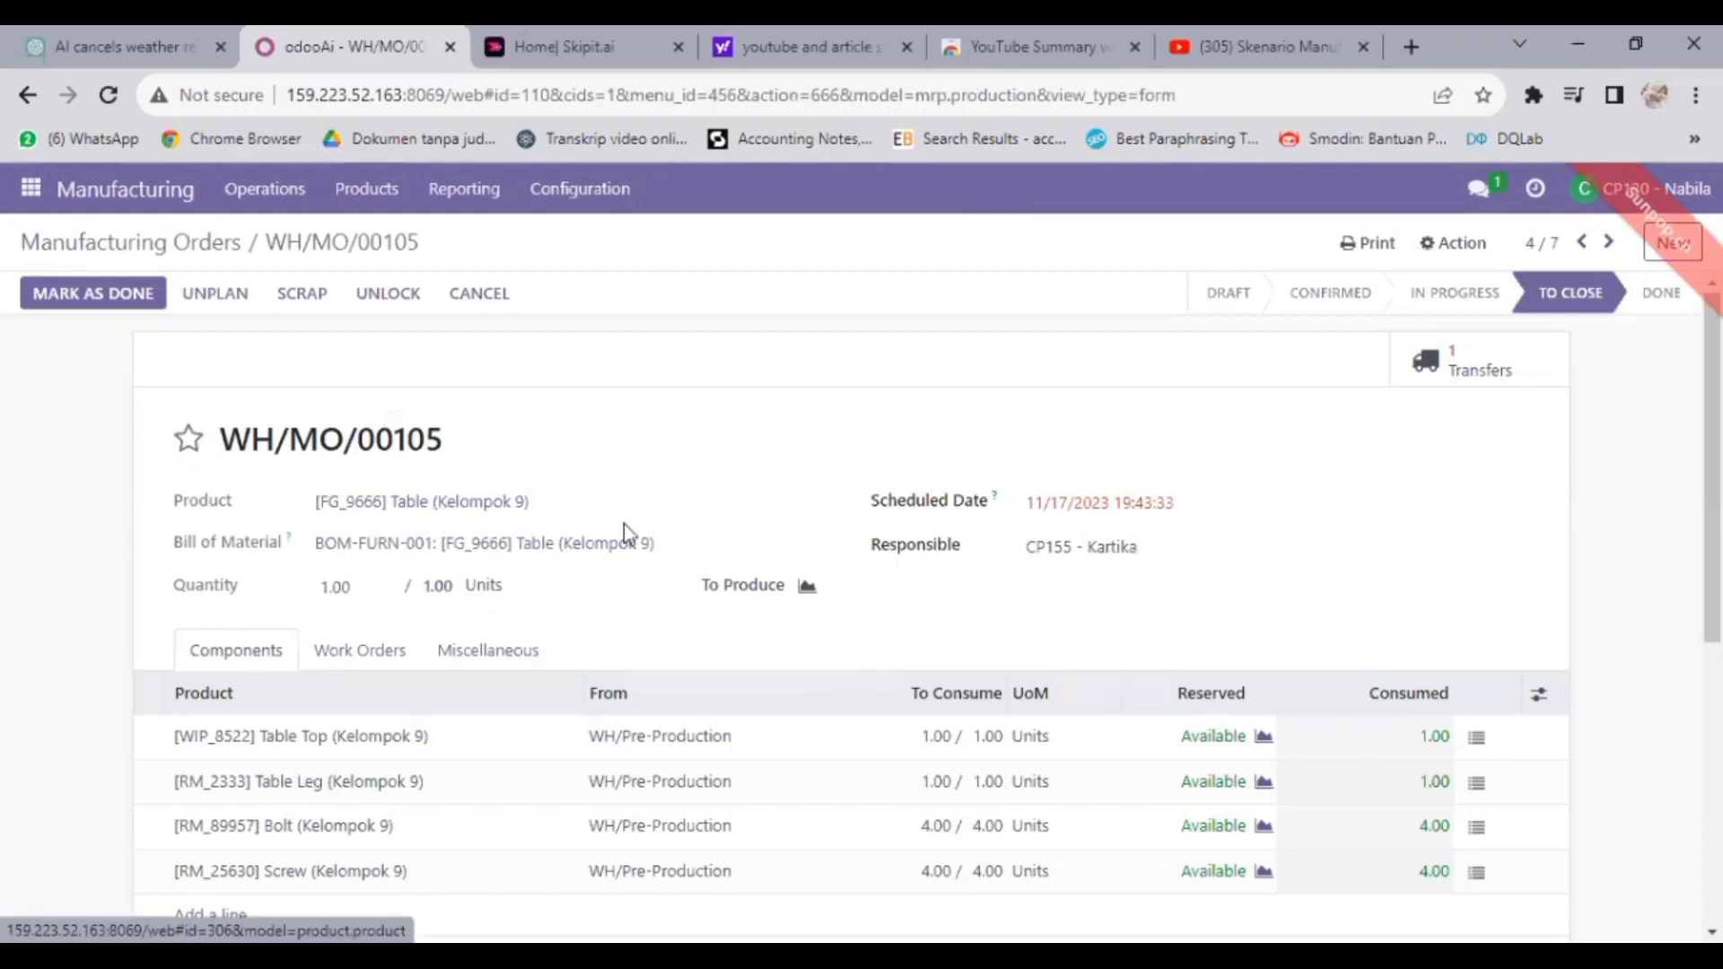
# - Mark WH/MO/00105 as Done and return to the To Do list, now showing six orders
pyautogui.scroll(-3, 625, 535)
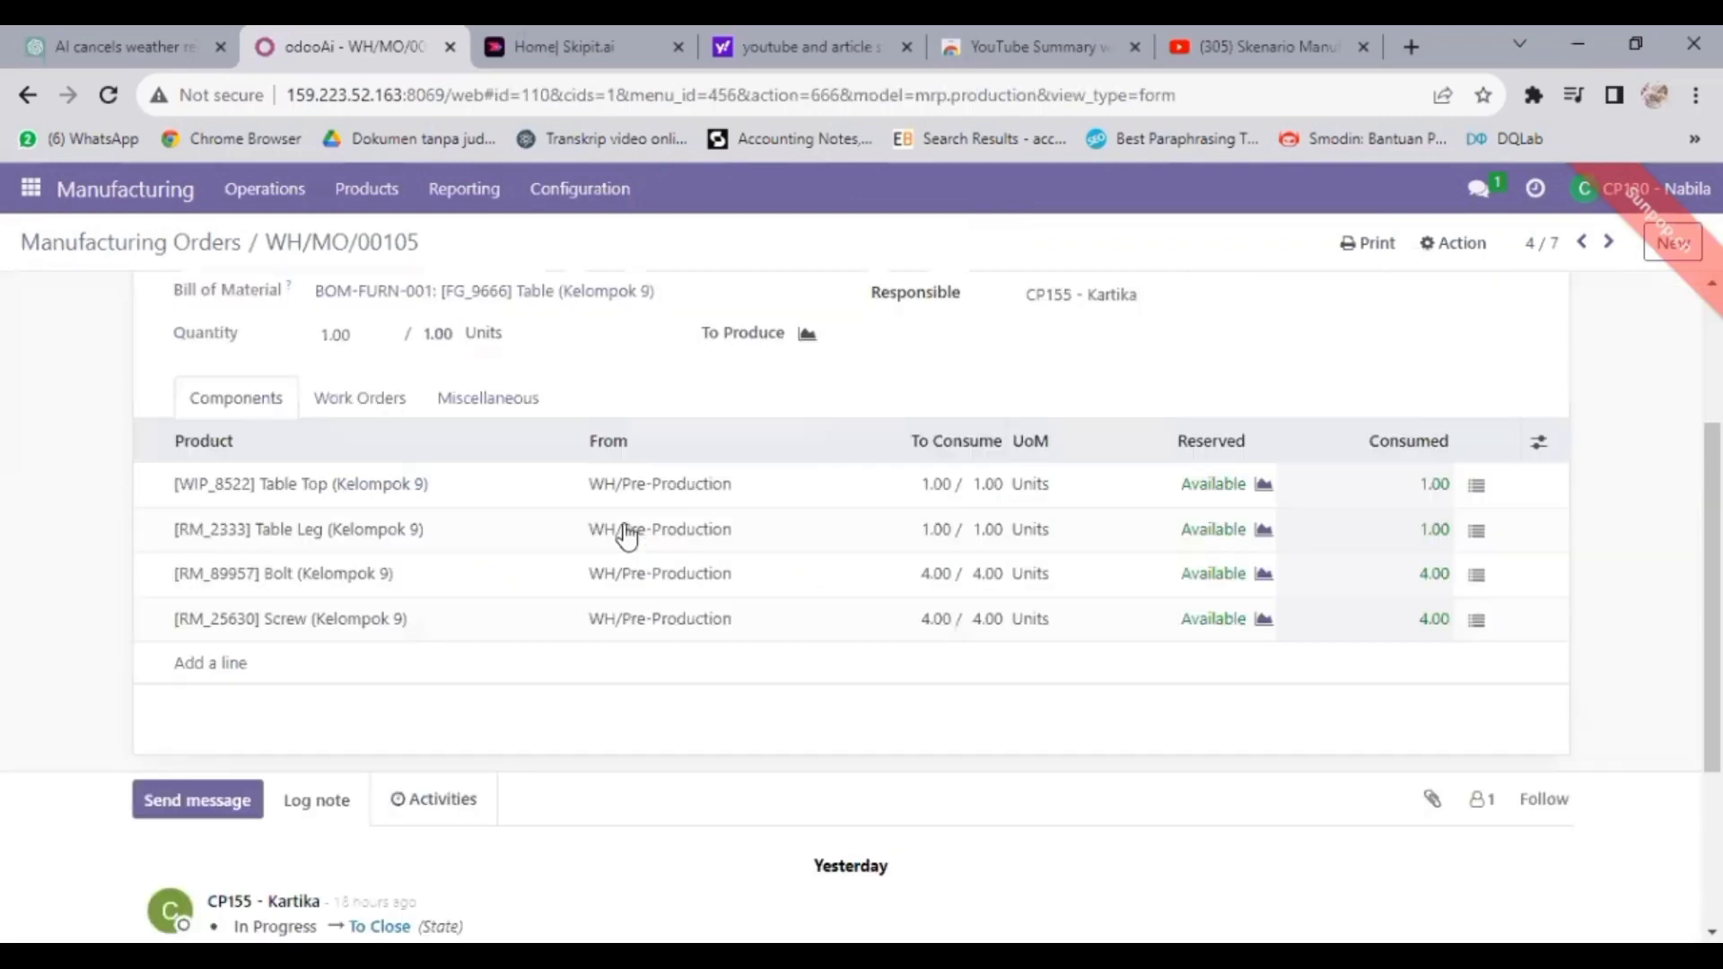
pyautogui.scroll(-3, 626, 534)
pyautogui.scroll(6, 623, 525)
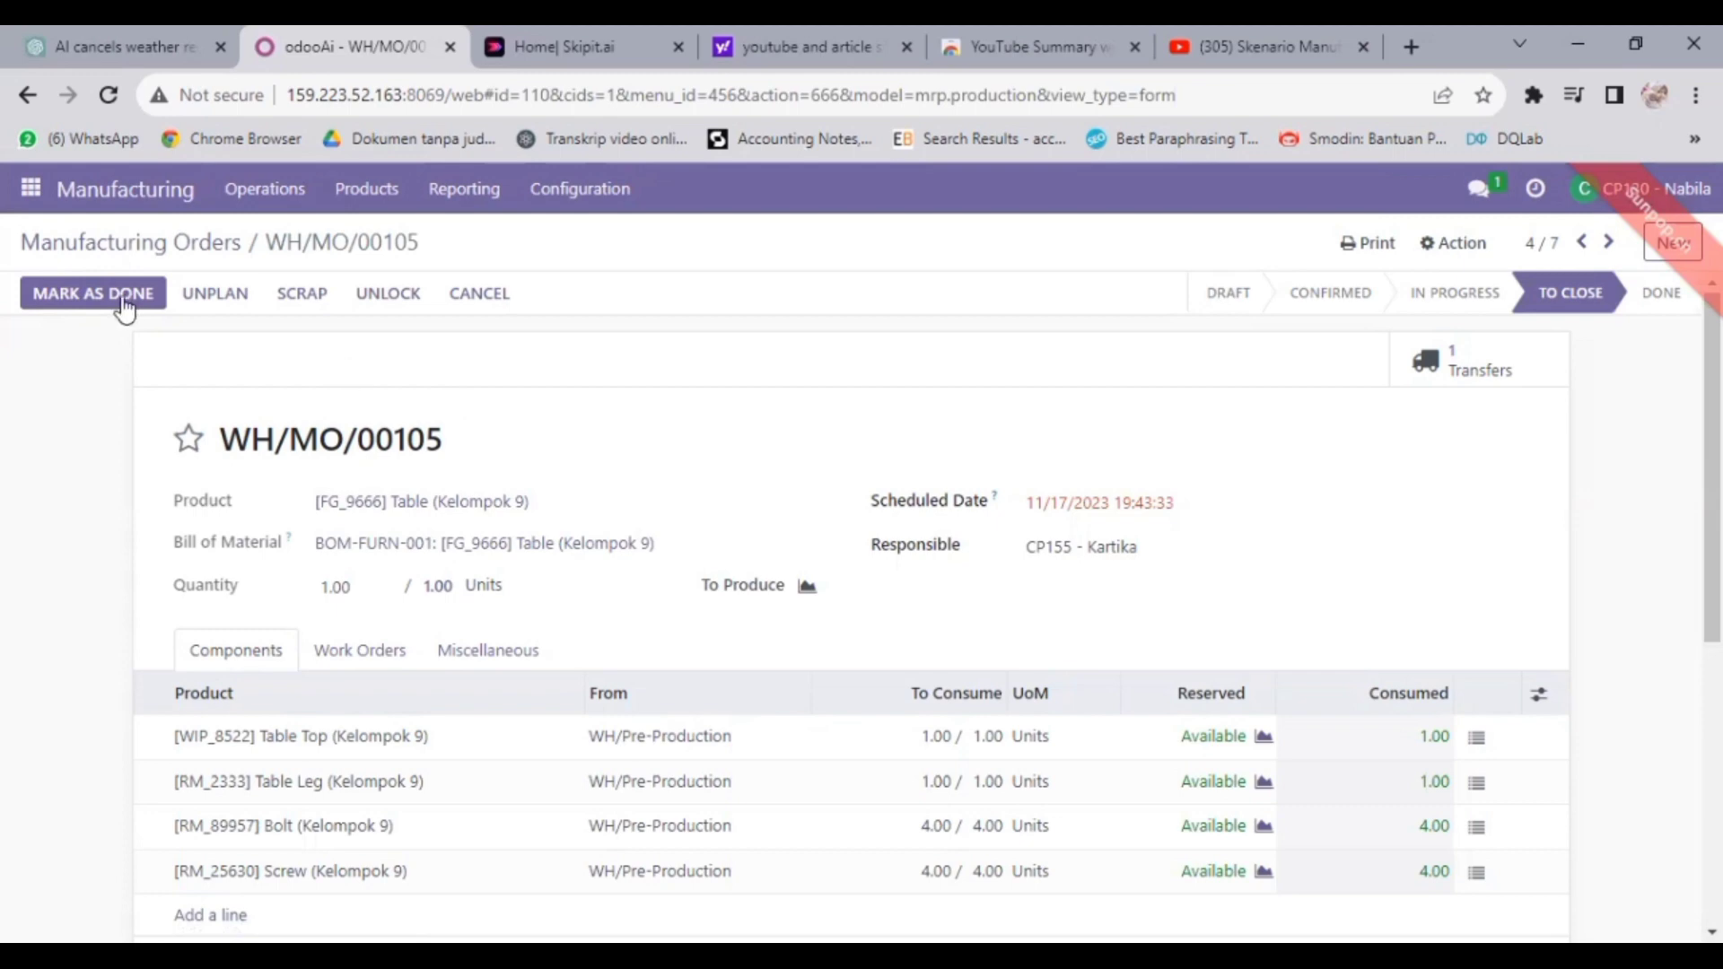
pyautogui.click(124, 301)
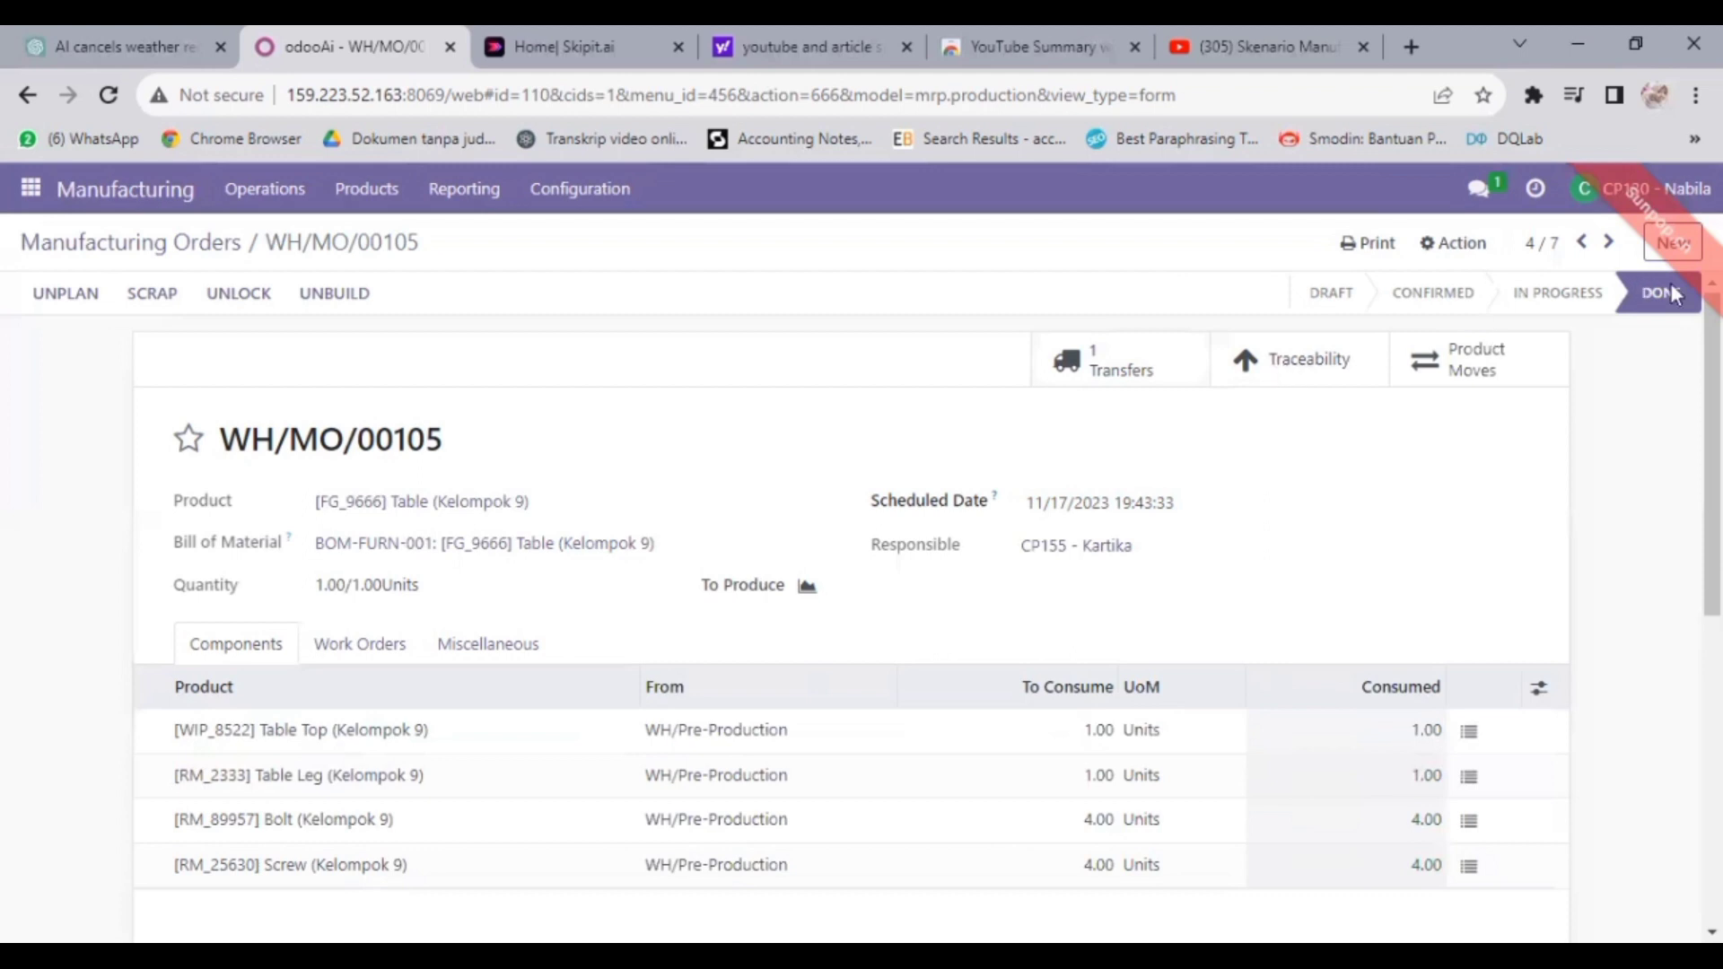
pyautogui.moveTo(1654, 312)
pyautogui.scroll(-5, 286, 441)
pyautogui.scroll(5, 248, 415)
pyautogui.hotkey('alt', 'Left')
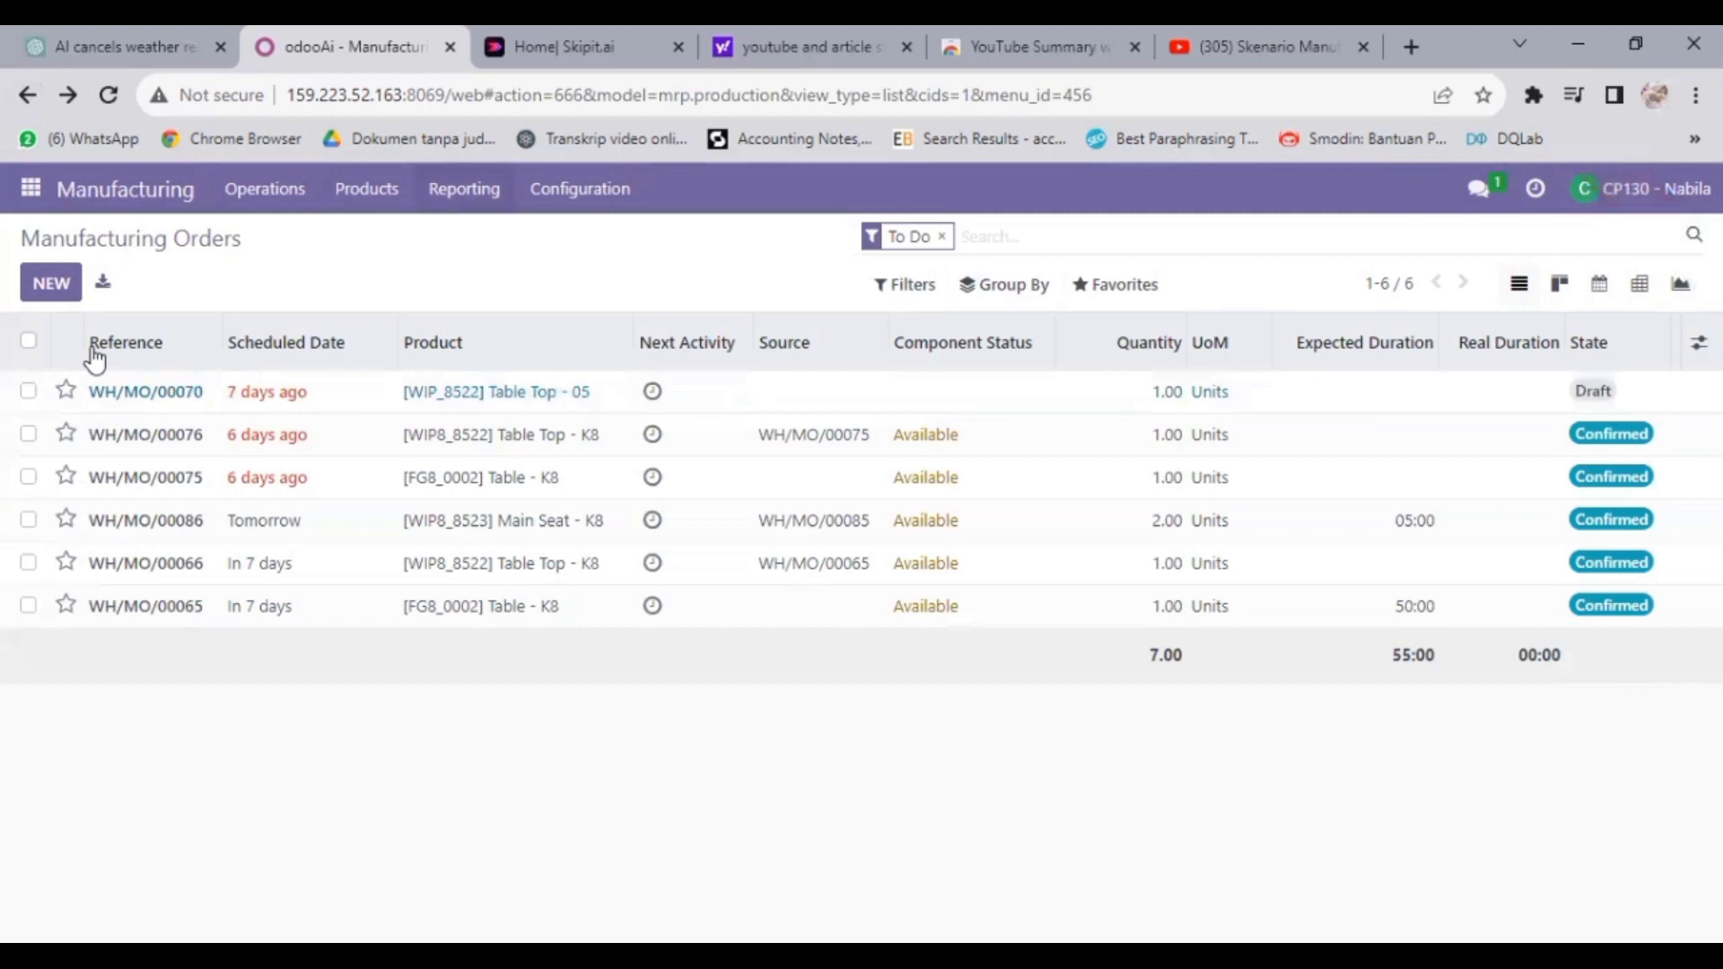
# - Open the Work Orders report graphing expected duration per work center: Cutting, Assembly & Drill, Varnish
pyautogui.click(464, 190)
pyautogui.click(485, 237)
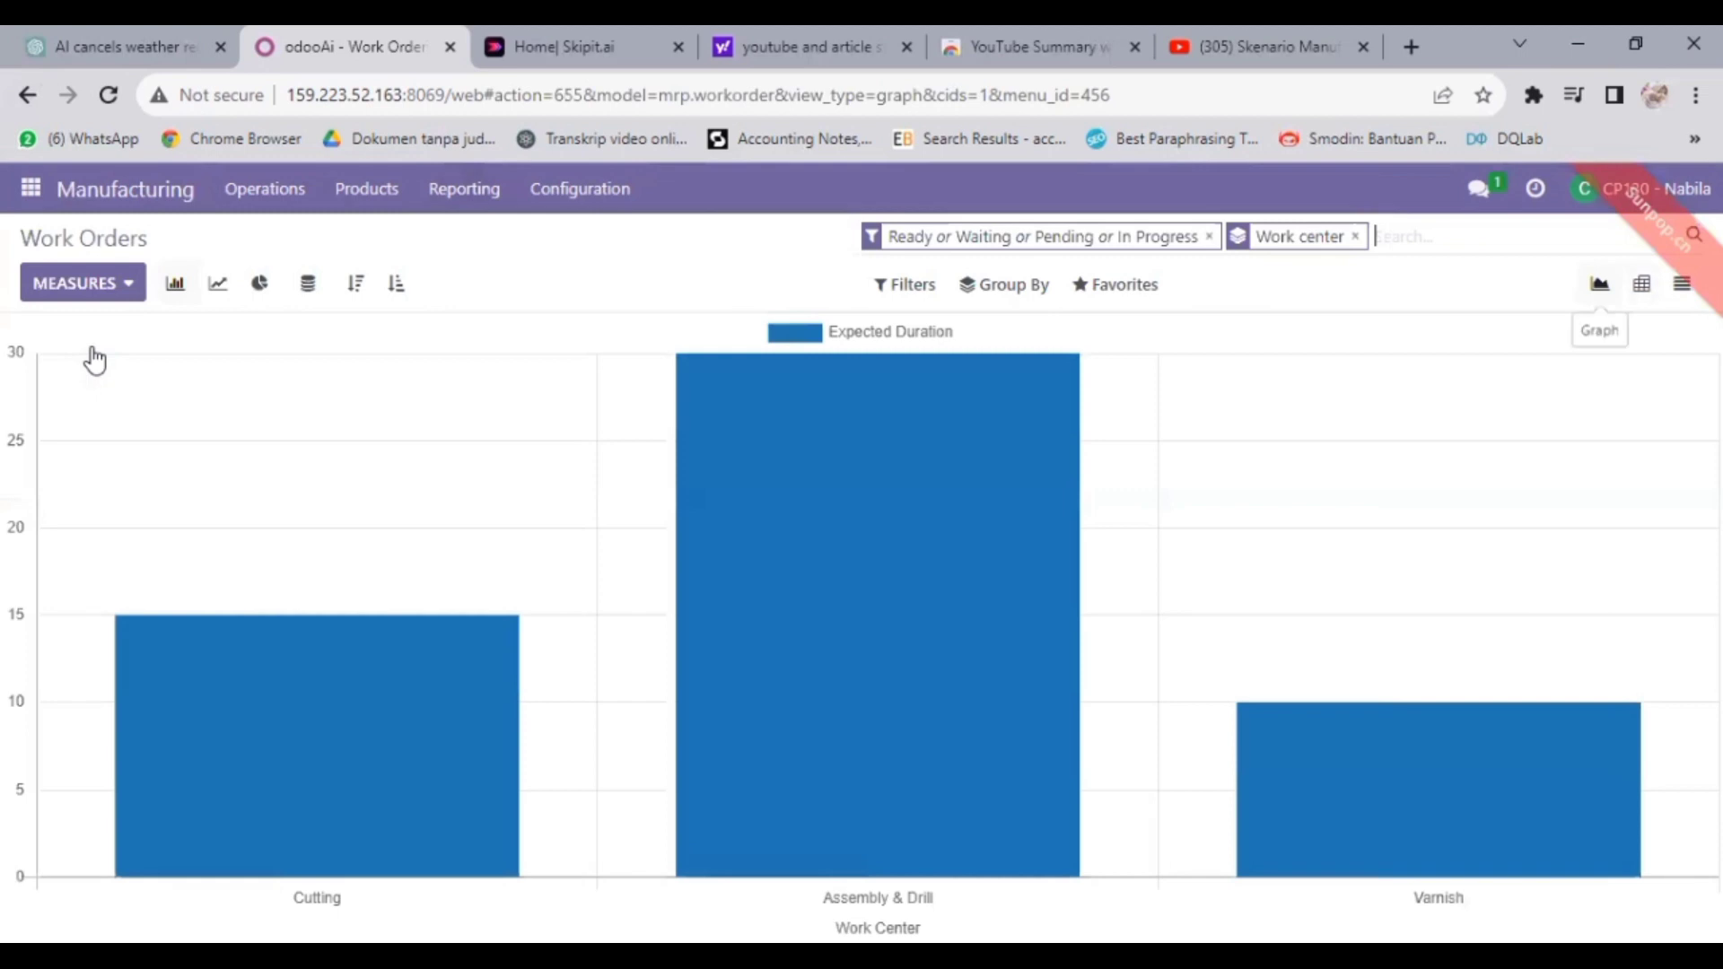
# - Review the chart's measures and switch the Work Orders report to a pivot table totalling 55:00
pyautogui.click(85, 285)
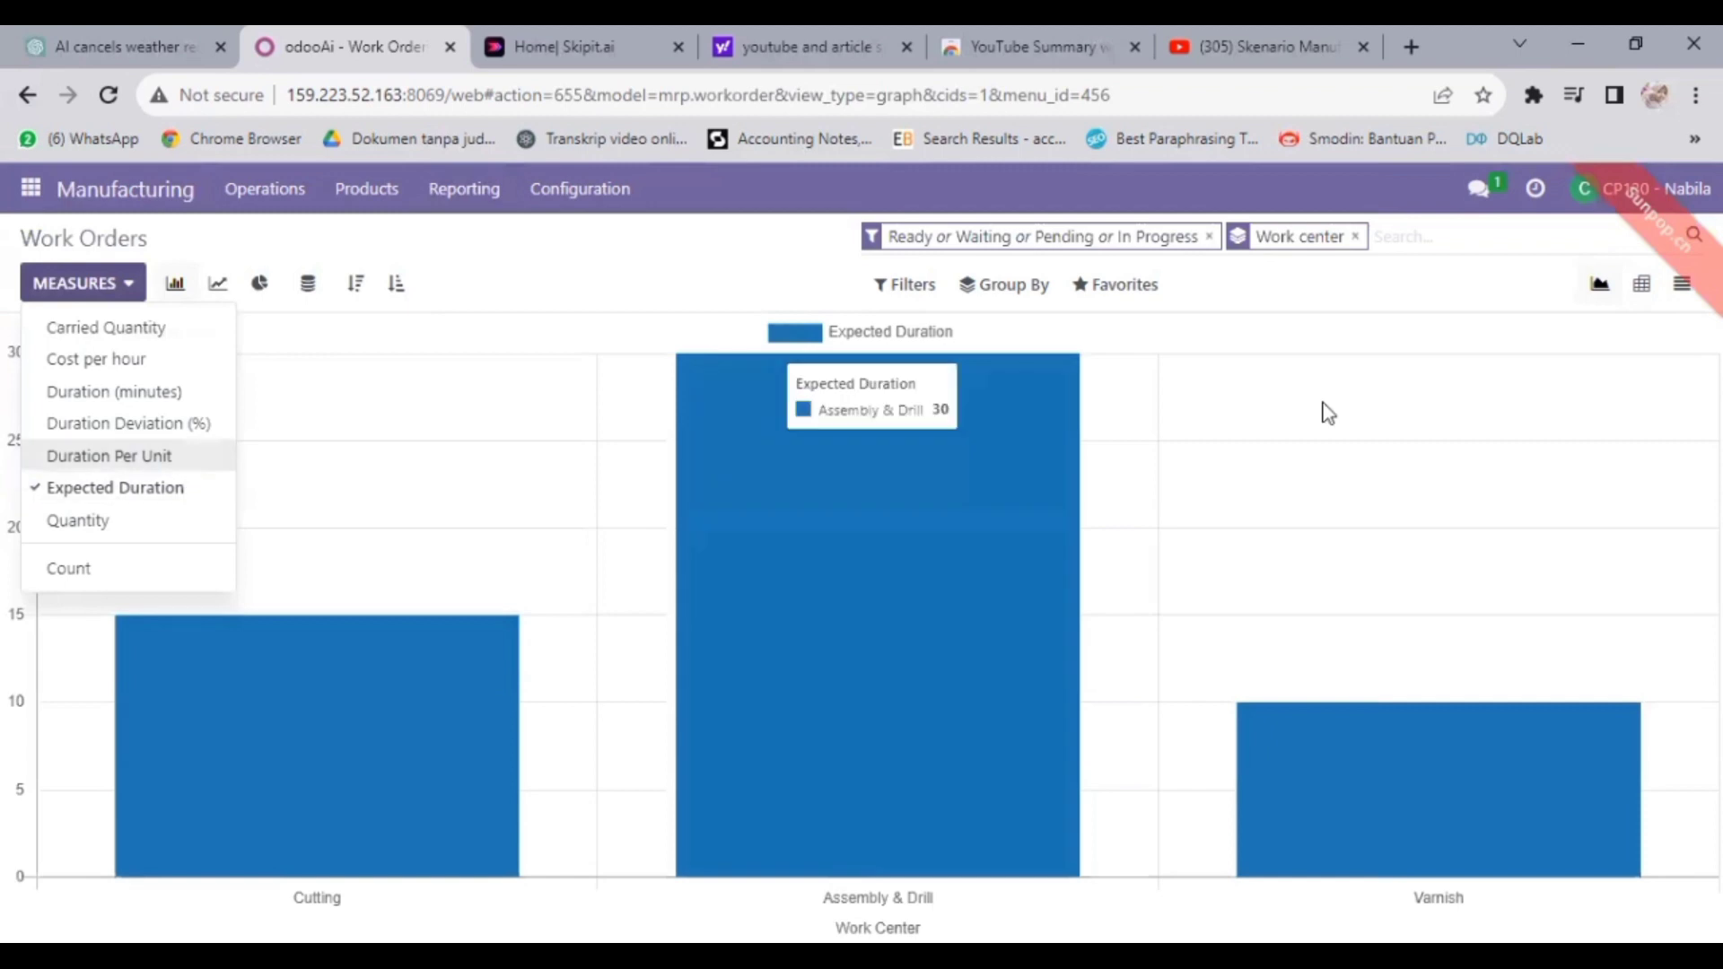
pyautogui.click(1642, 286)
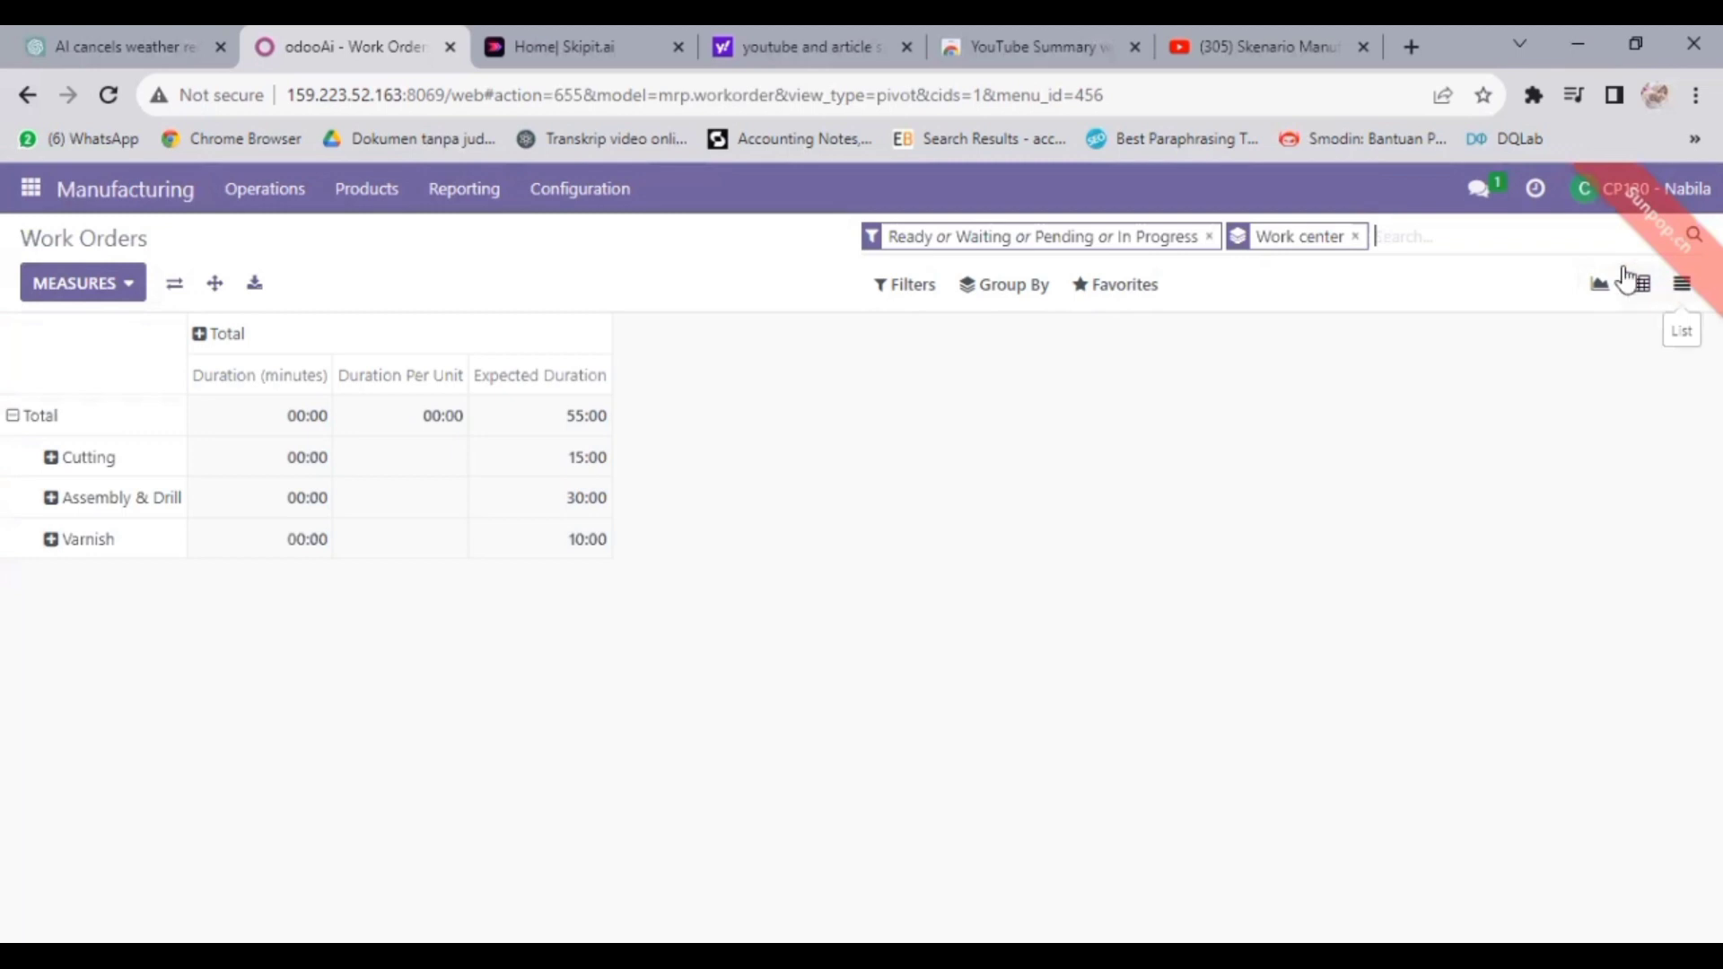
# - Export the pivot as Pivot Operations (mrp.workorder).xlsx and confirm the download finished
pyautogui.click(254, 285)
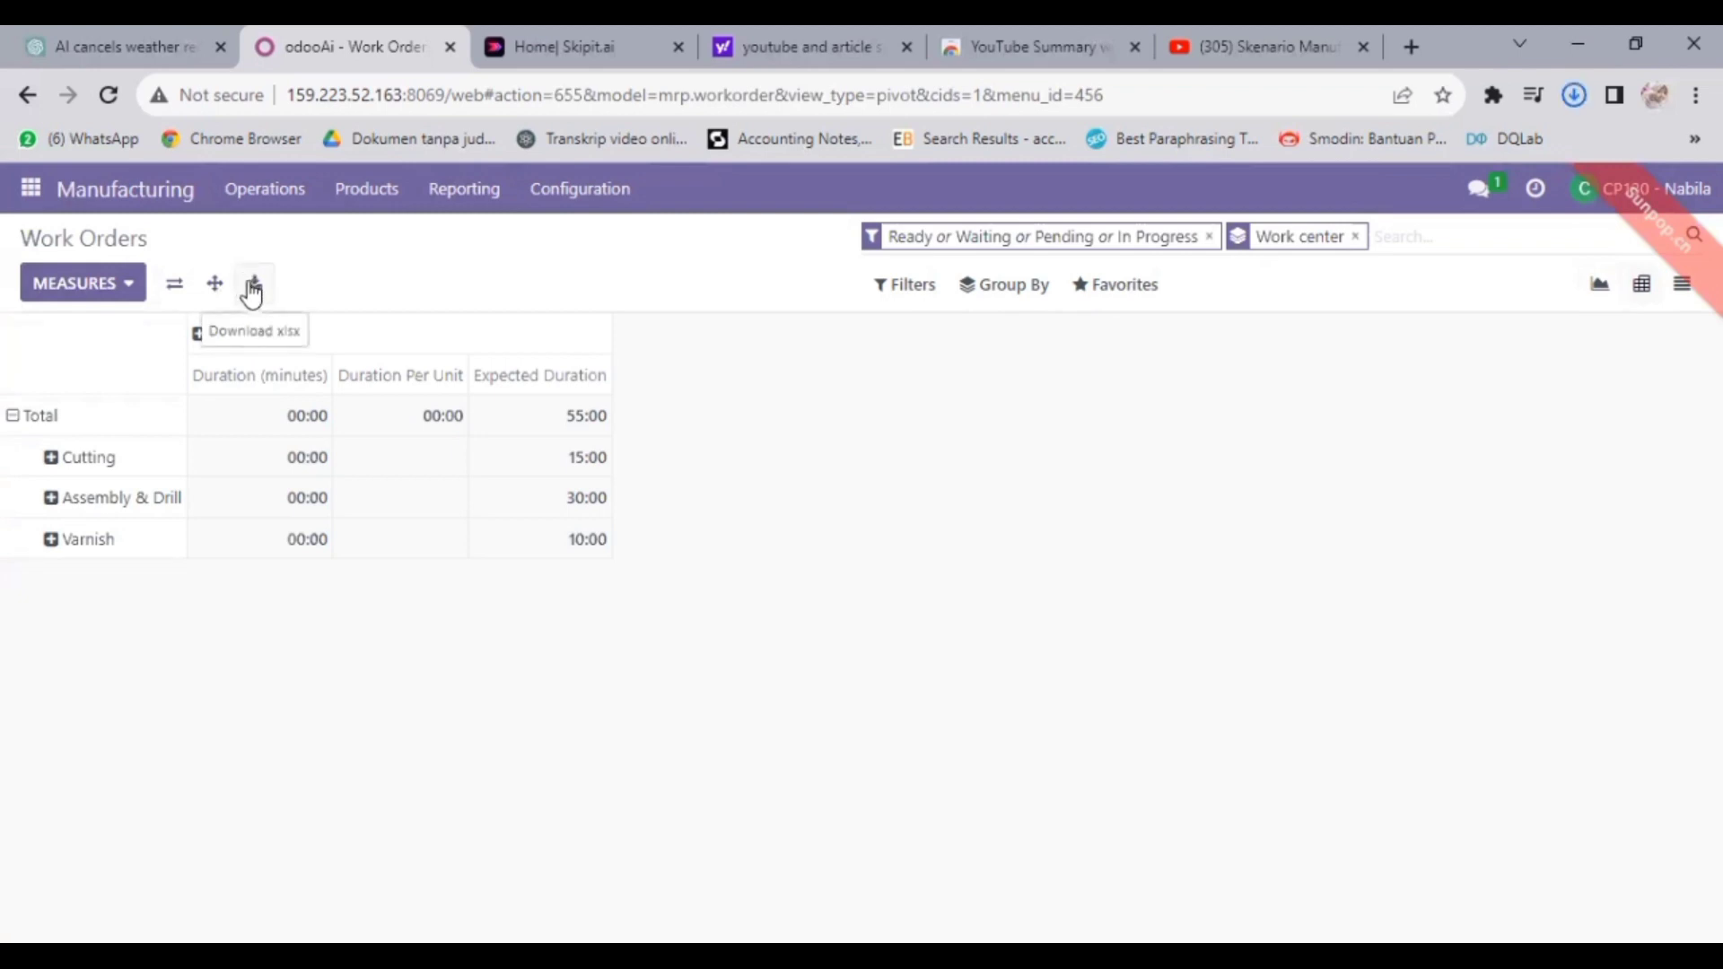
pyautogui.click(1572, 95)
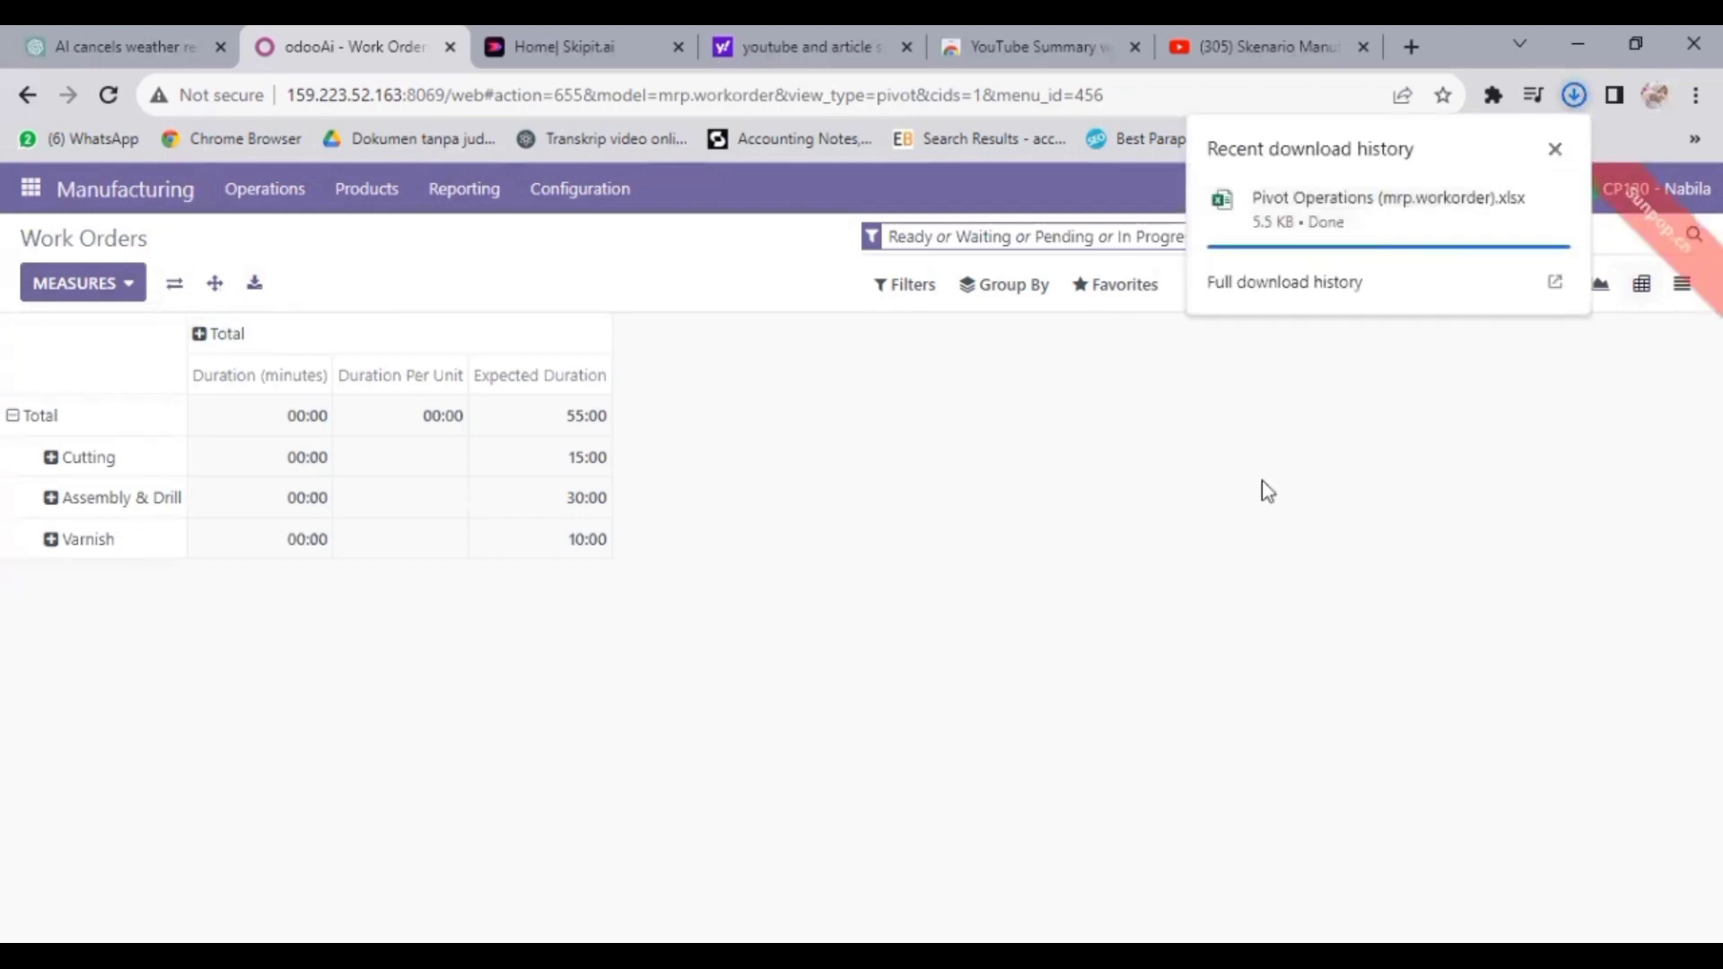
pyautogui.click(1223, 325)
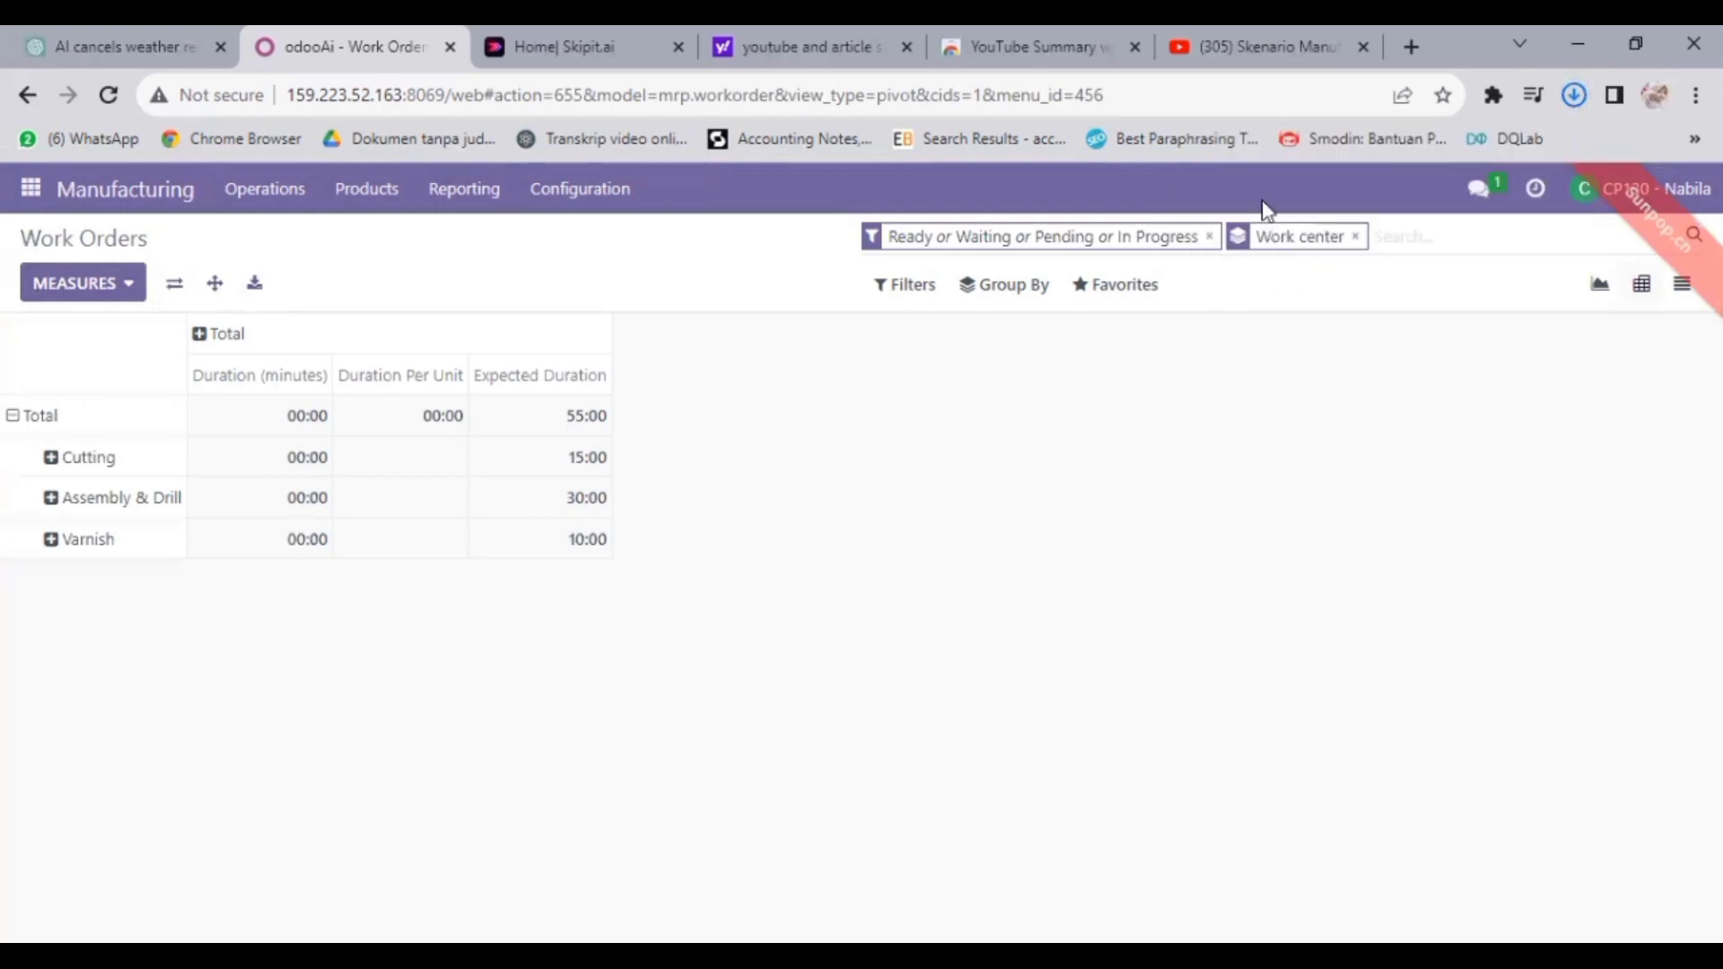